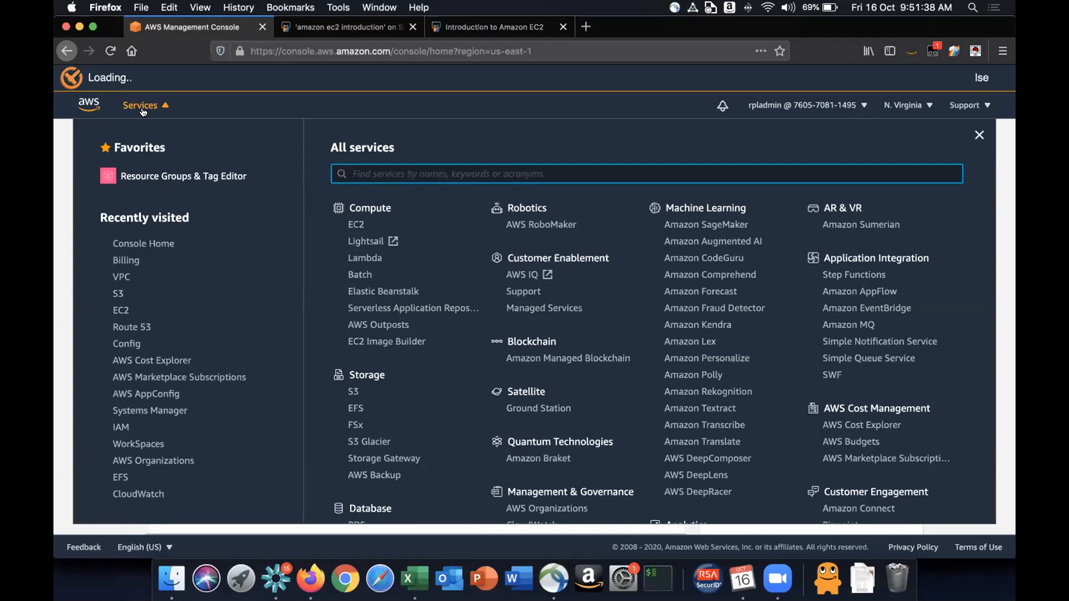
- Open the EC2 service from the Compute category of the all-services list
scroll(656, 293, down, 7)
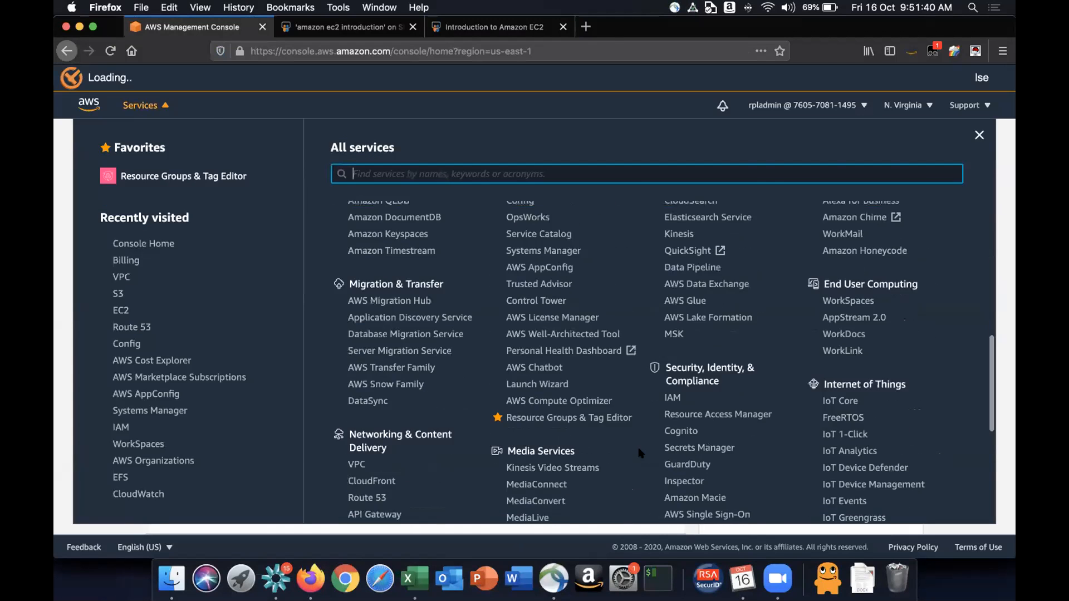
scroll(646, 440, down, 5)
scroll(508, 320, up, 12)
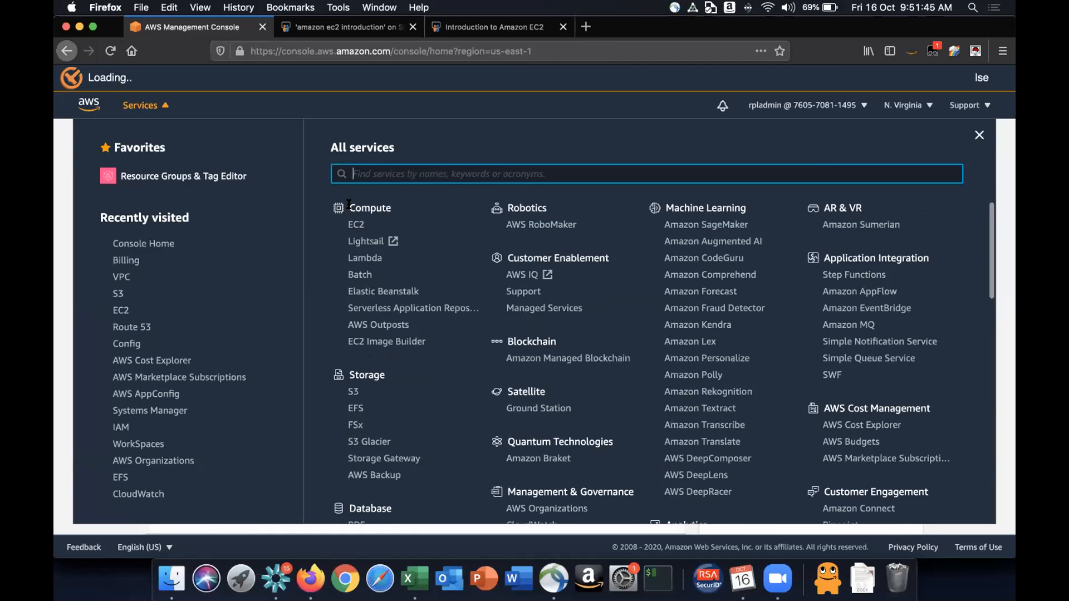
drag(349, 204, 404, 210)
click(405, 209)
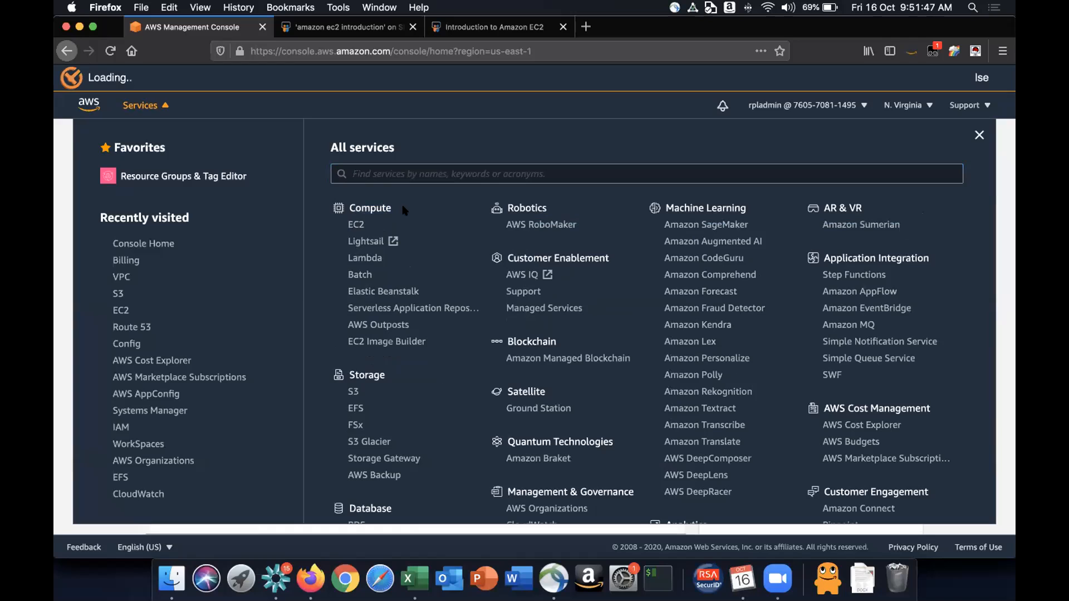
drag(405, 210, 348, 205)
click(348, 205)
click(357, 223)
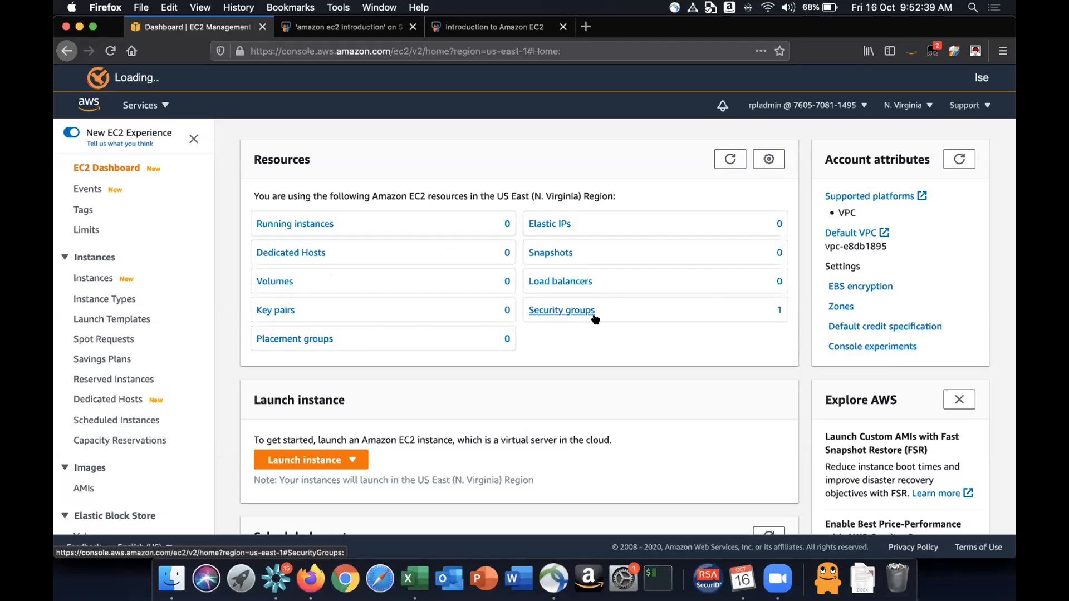
- Open the running instances list and clear its search filter
click(291, 224)
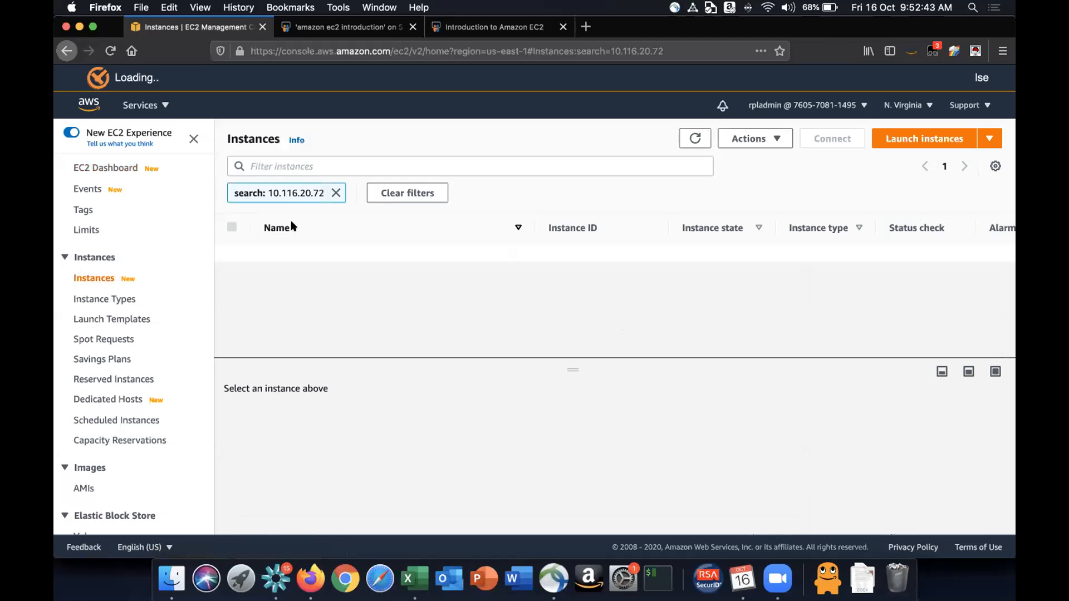
click(335, 193)
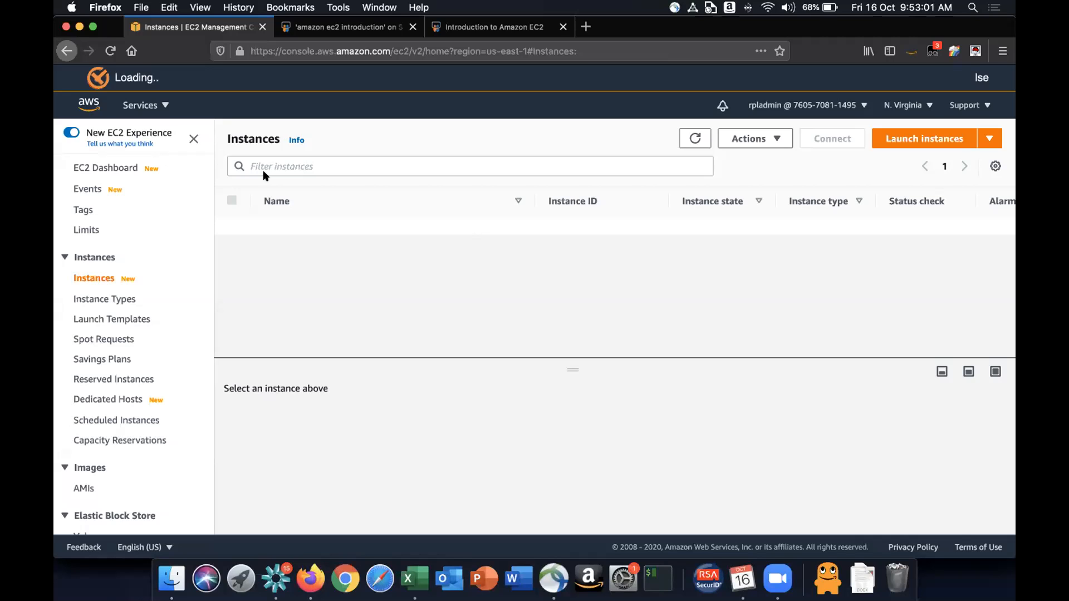
double_click(246, 132)
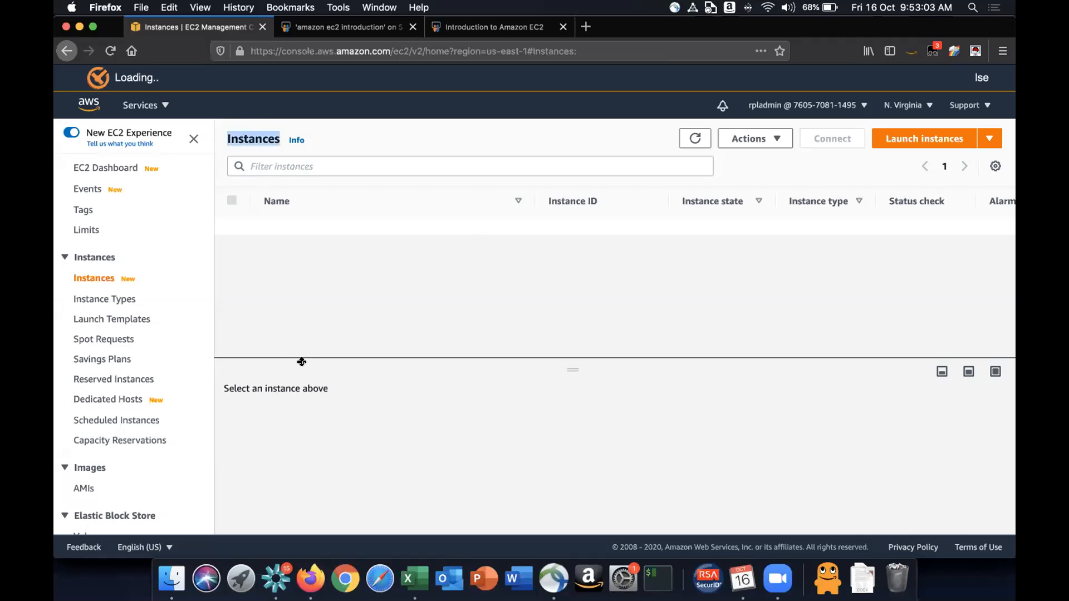
click(411, 307)
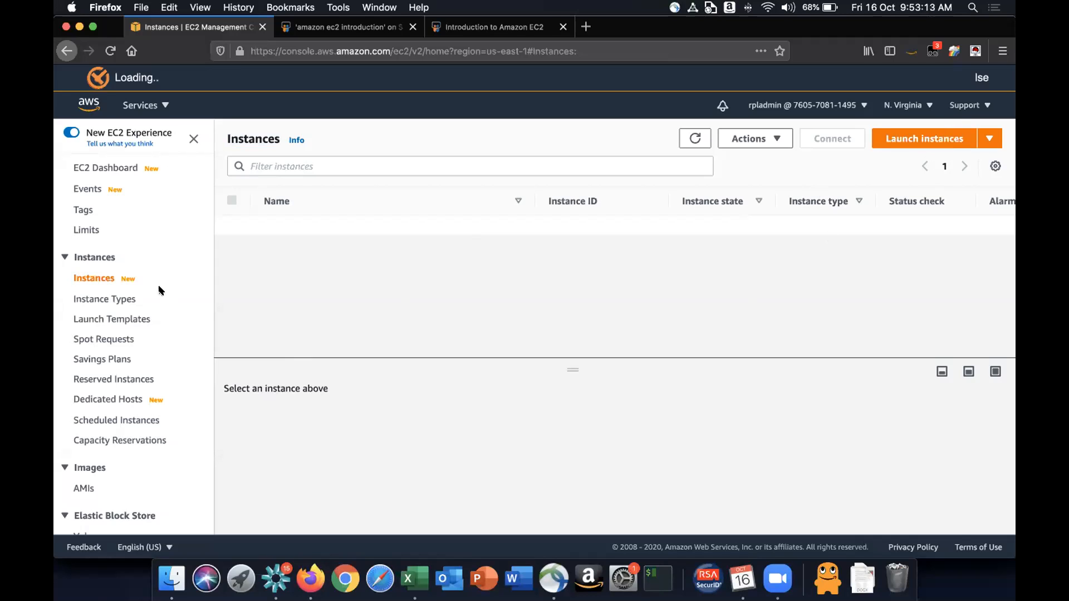
- Collapse the Instances group in the navigation and open the AMIs page
scroll(159, 290, down, 1)
scroll(158, 291, up, 1)
scroll(160, 289, down, 5)
scroll(160, 289, up, 5)
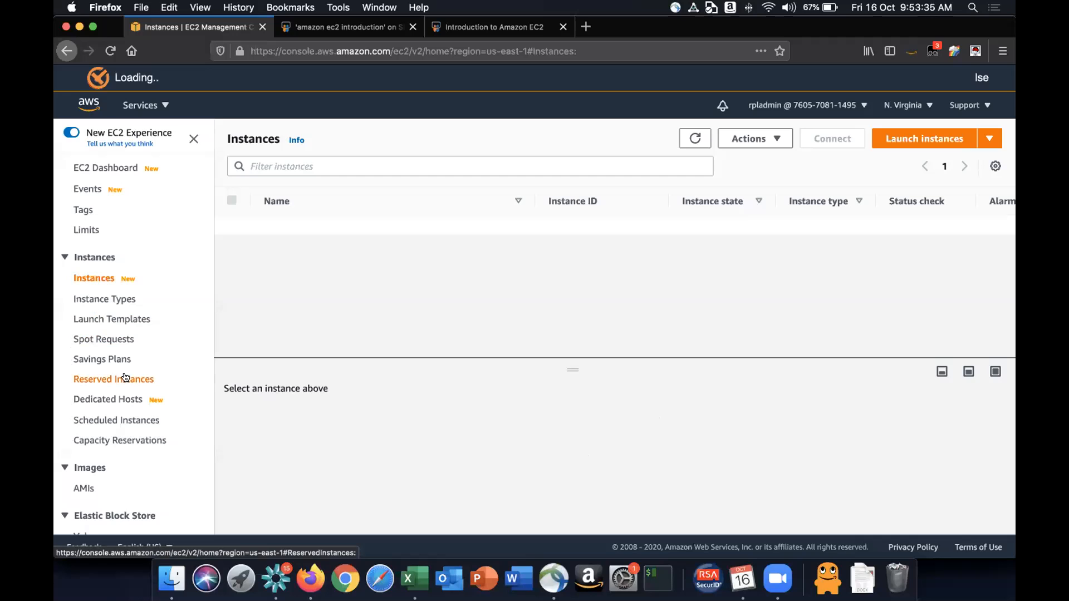
scroll(126, 378, down, 3)
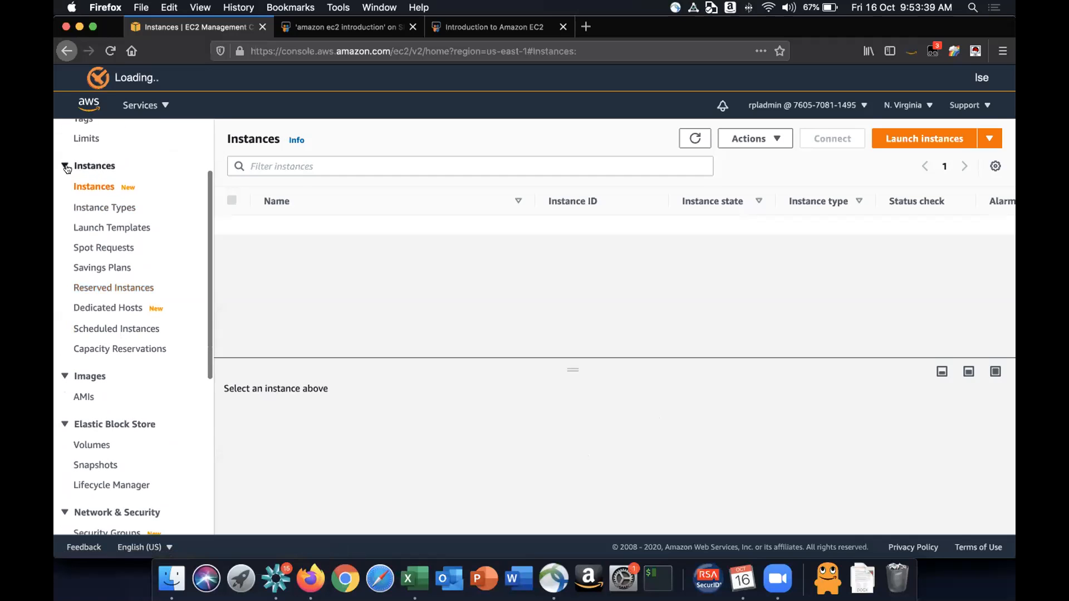
click(64, 166)
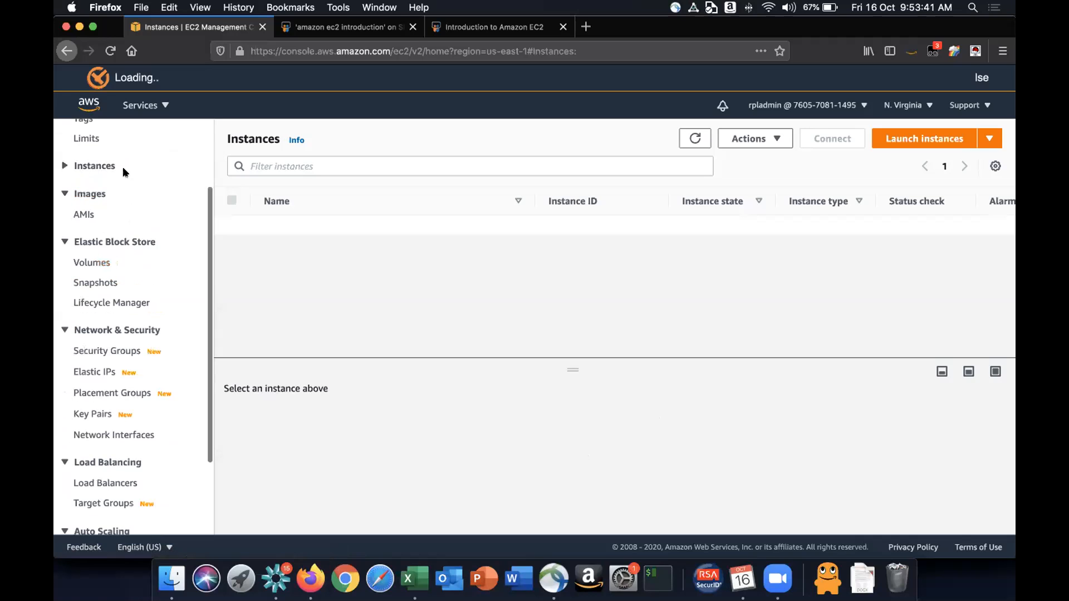
click(65, 165)
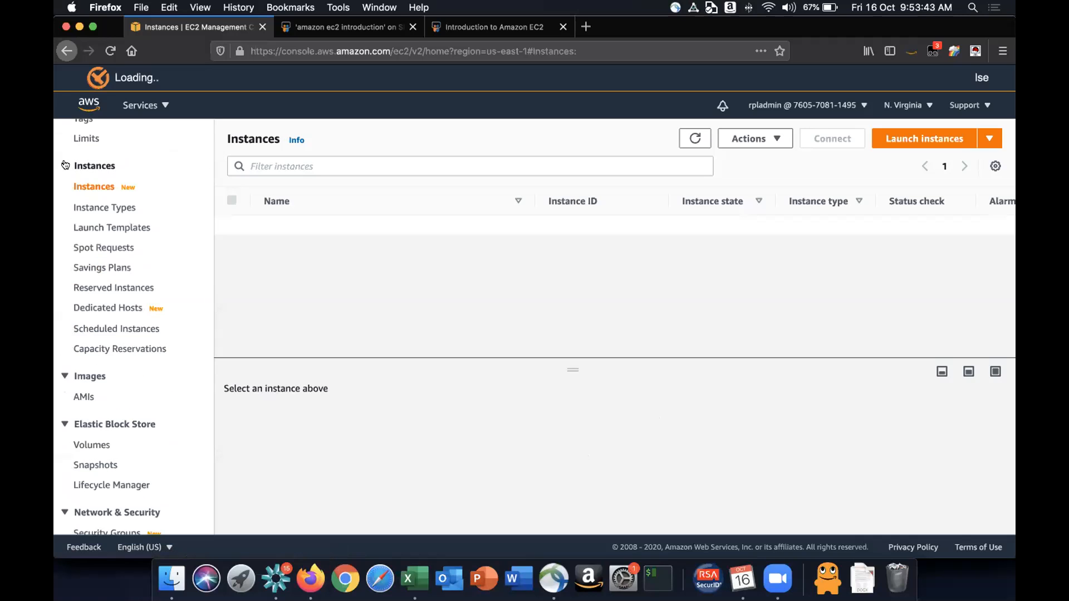
click(65, 166)
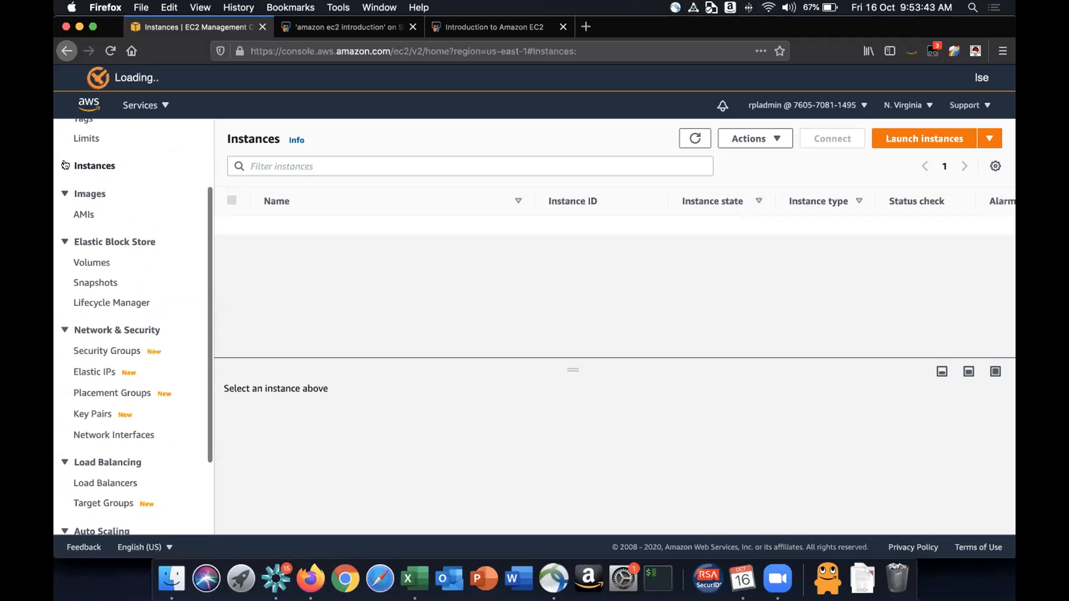
click(80, 216)
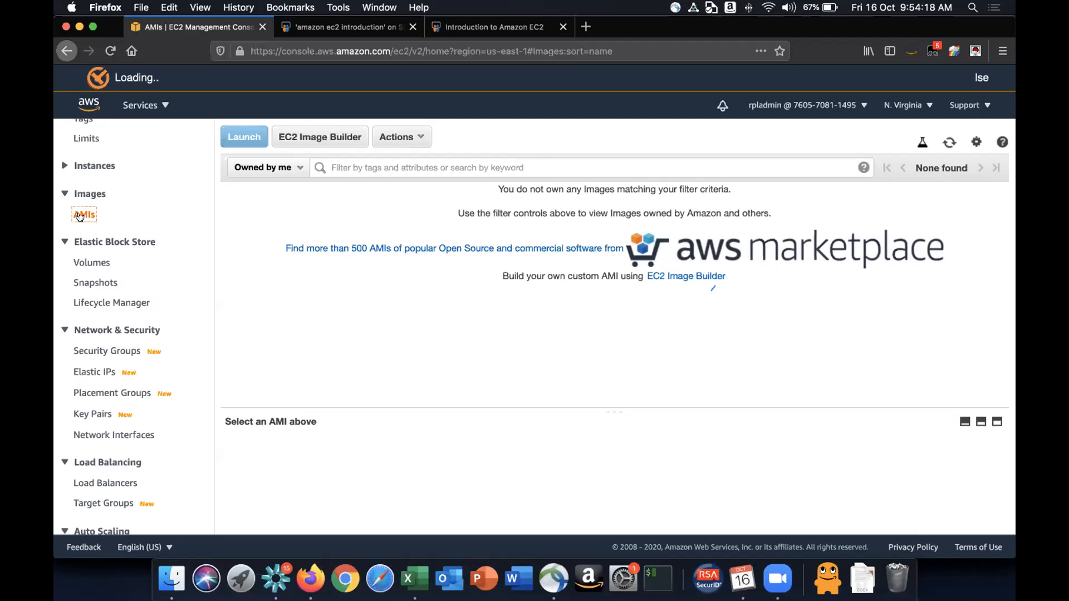
- Switch the AMI list to Public images and browse the listed images and their columns
click(297, 166)
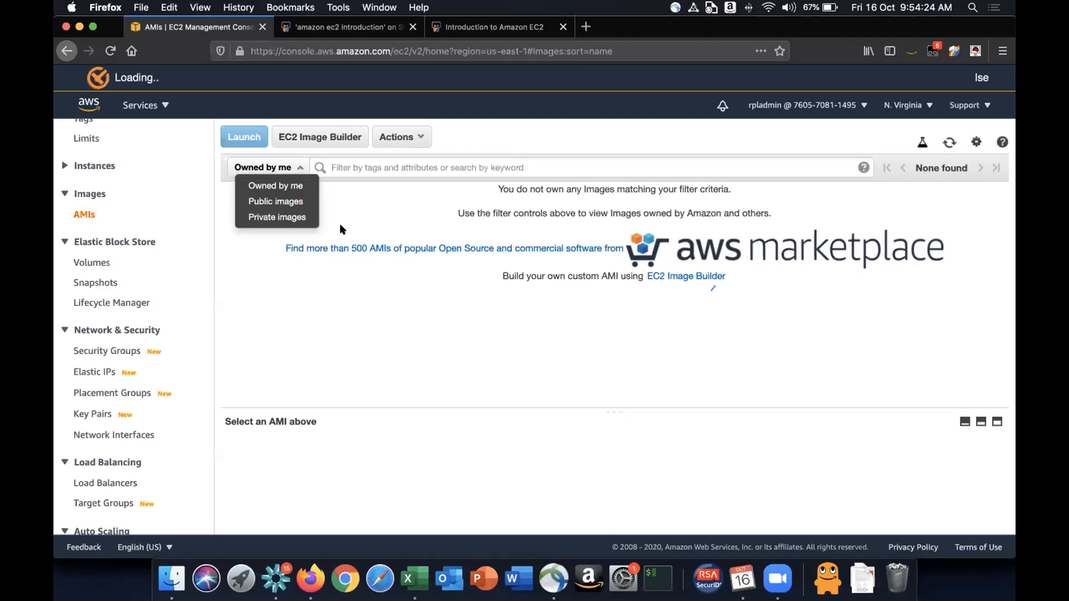
click(283, 201)
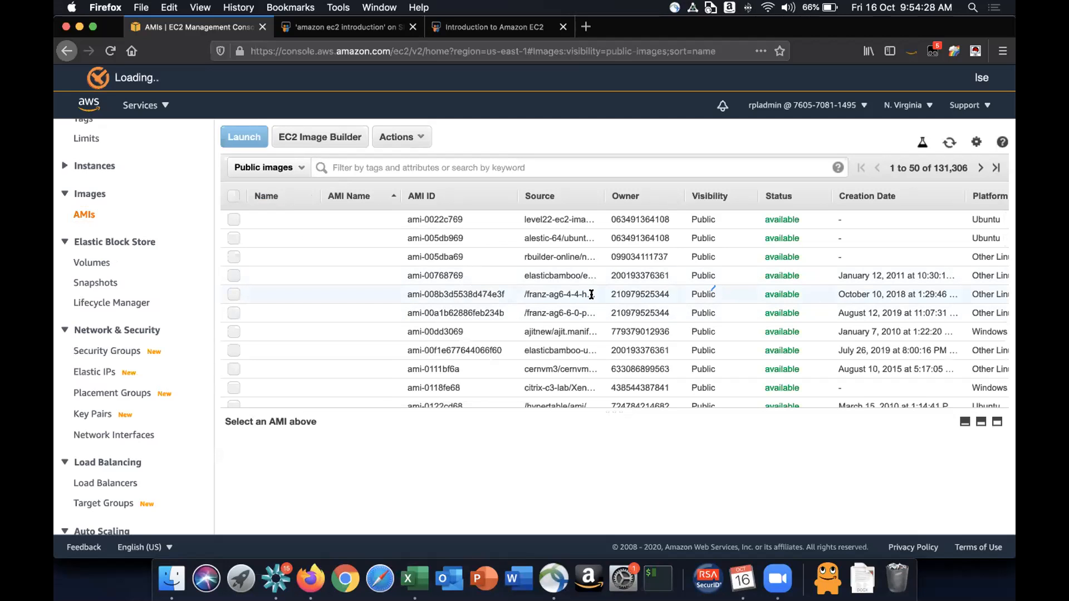
scroll(591, 294, down, 15)
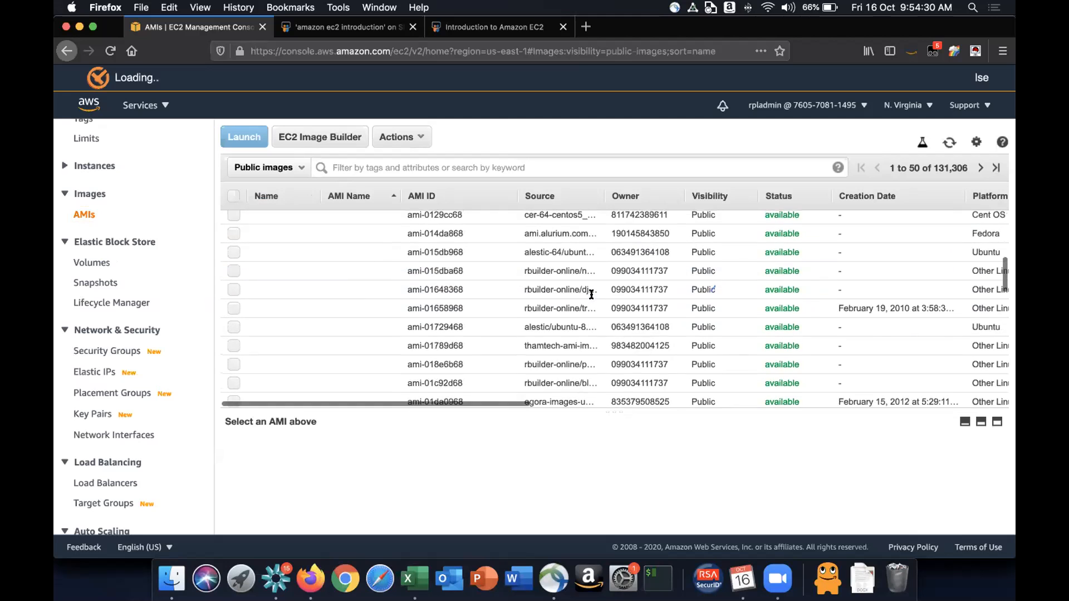
scroll(591, 295, down, 2)
scroll(591, 295, right, 1)
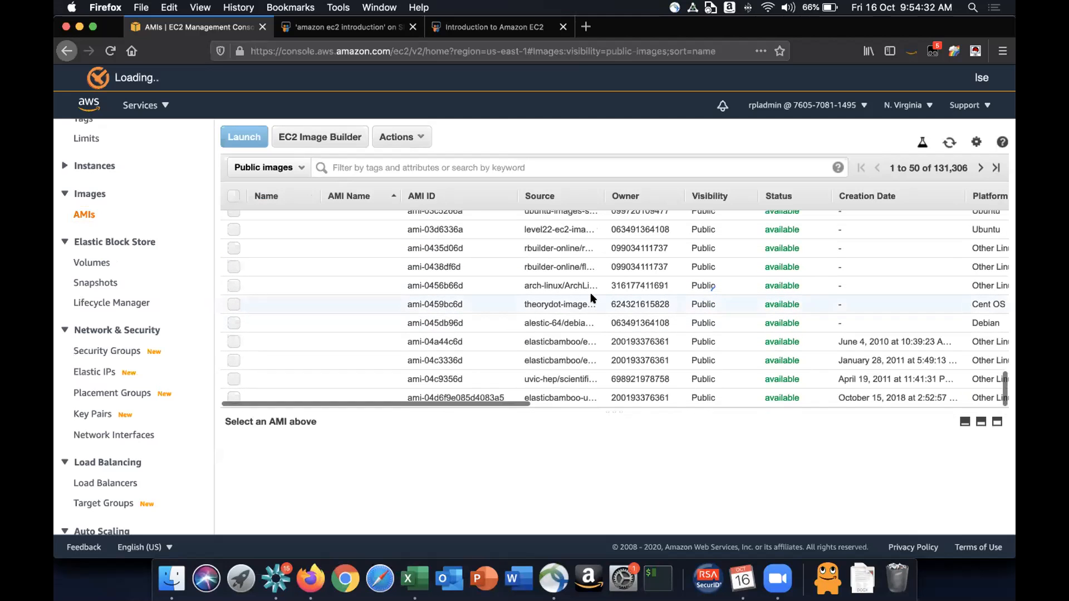
scroll(592, 295, right, 10)
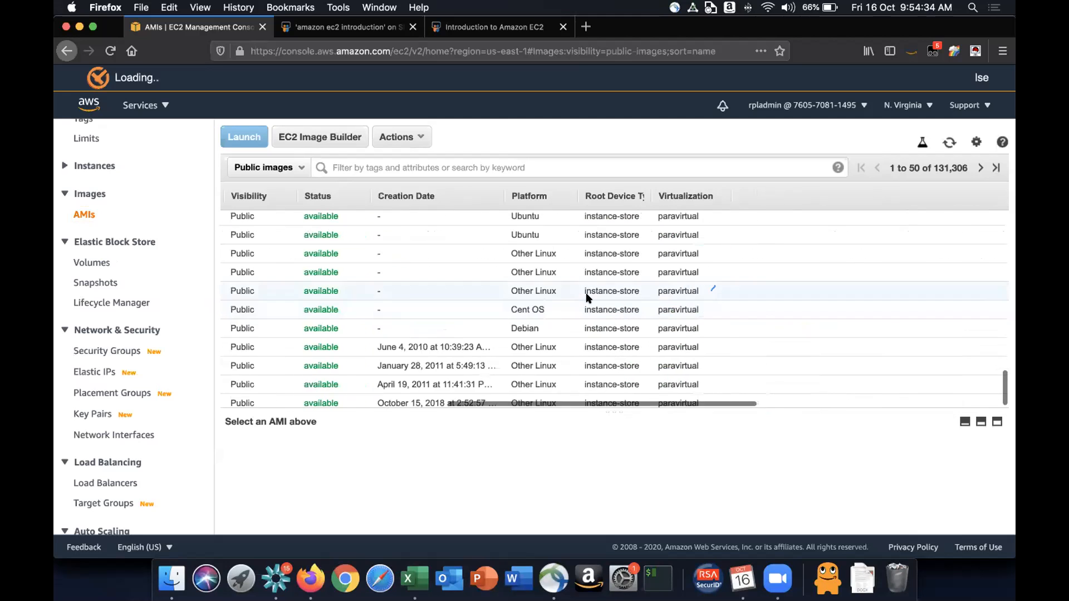
drag(931, 167, 967, 164)
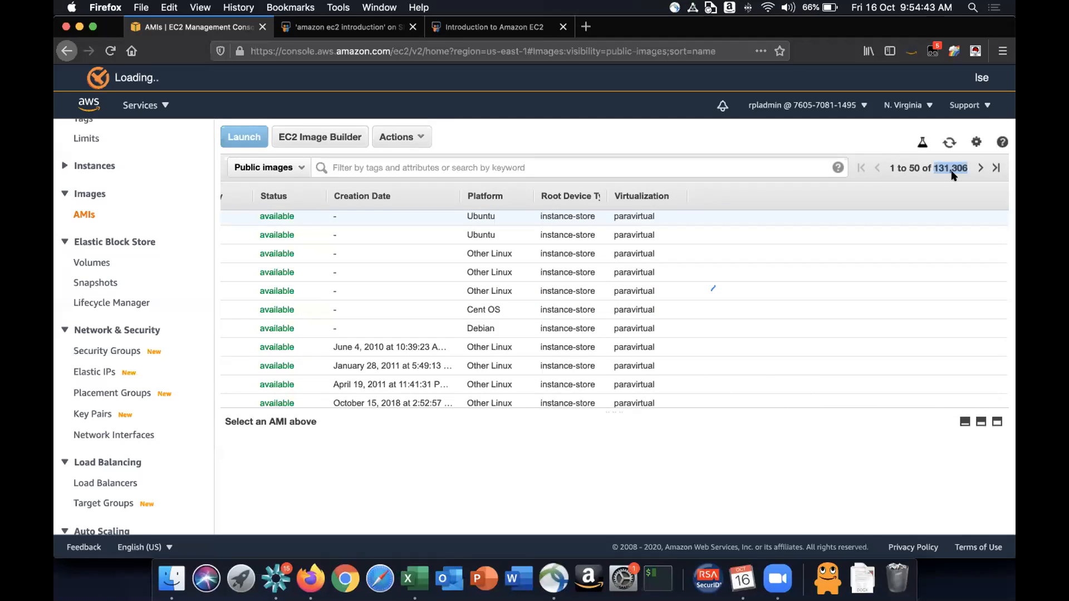
scroll(772, 263, left, 10)
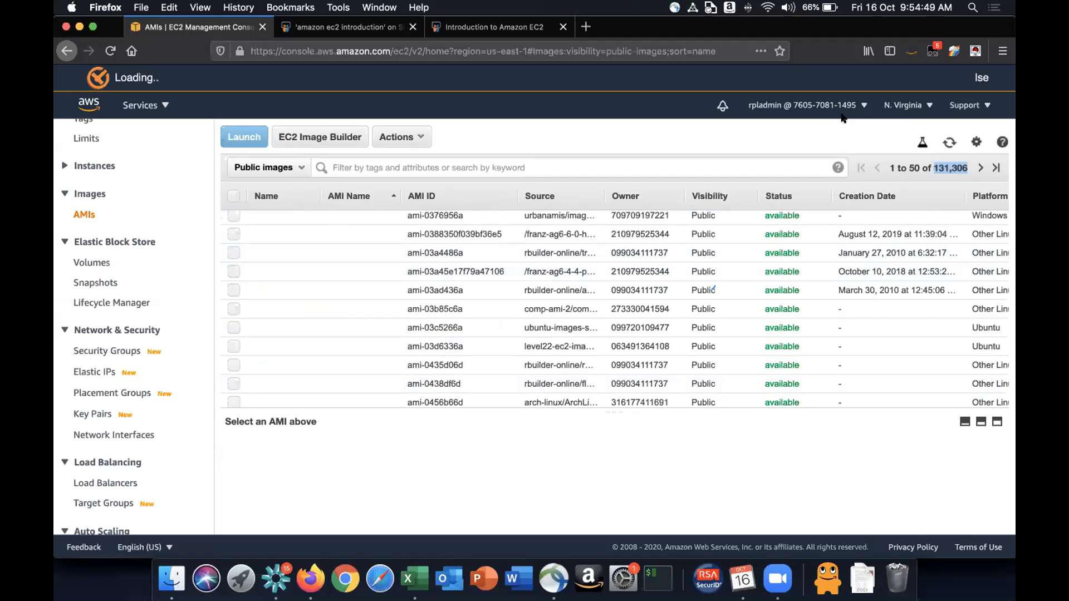
- Open the region list and examine the available AWS regions
click(487, 131)
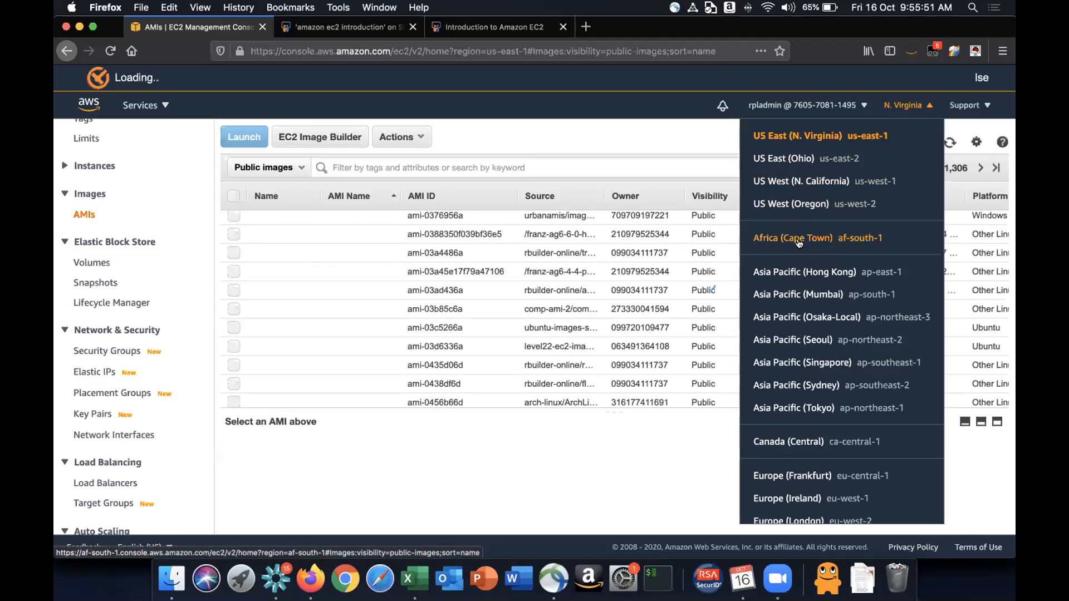
scroll(799, 243, down, 3)
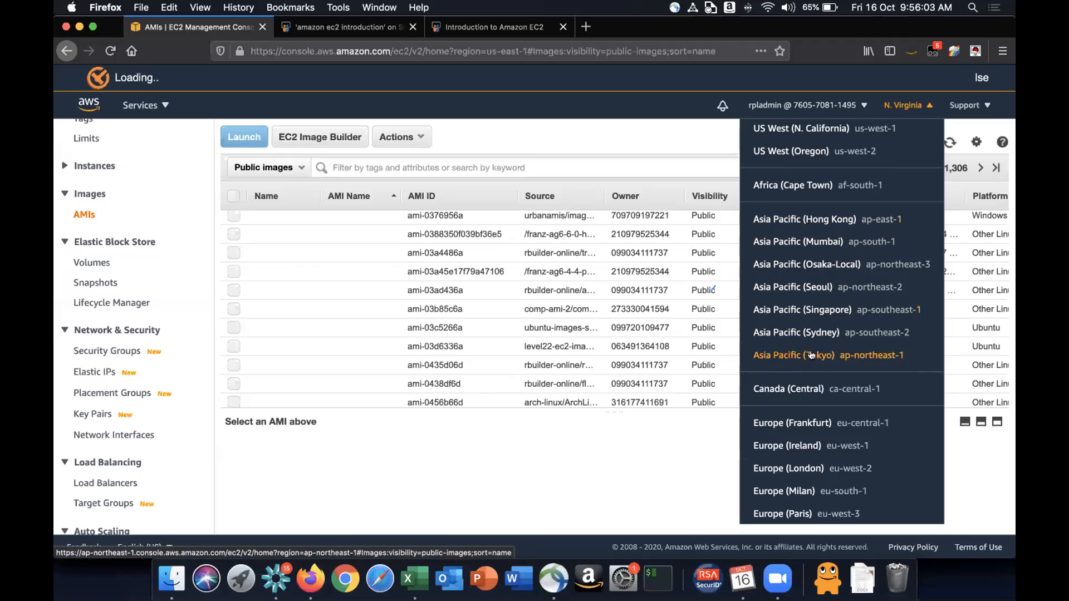
scroll(813, 356, down, 3)
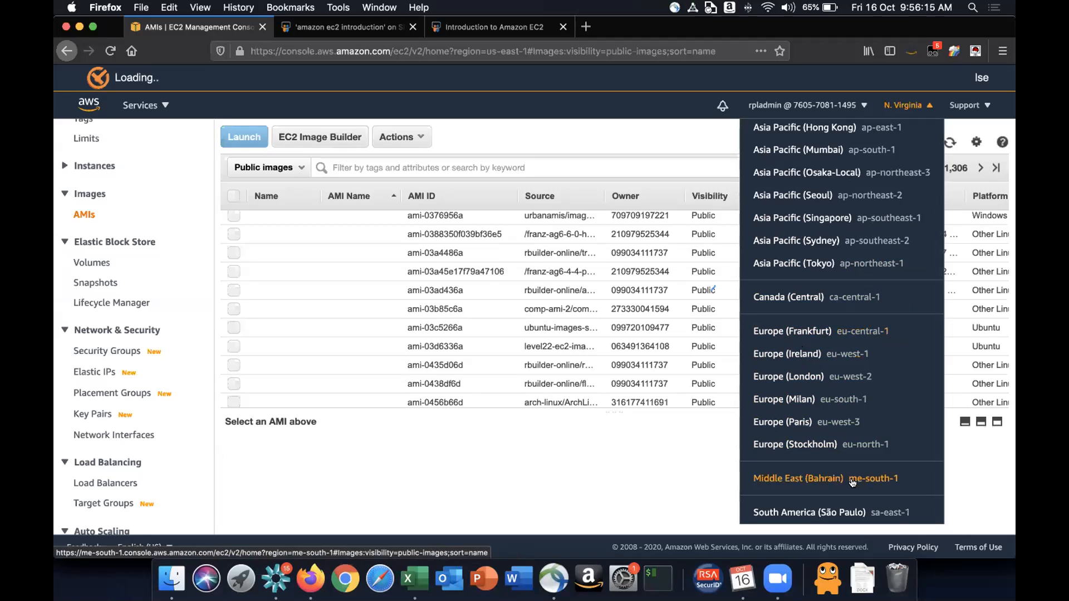
scroll(838, 319, up, 3)
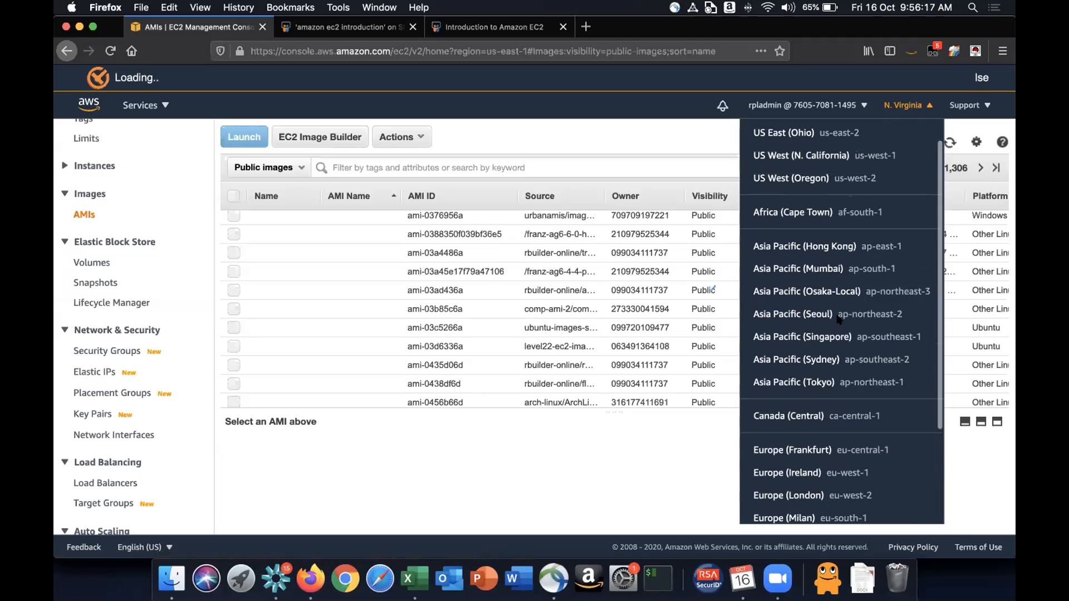
scroll(838, 319, down, 4)
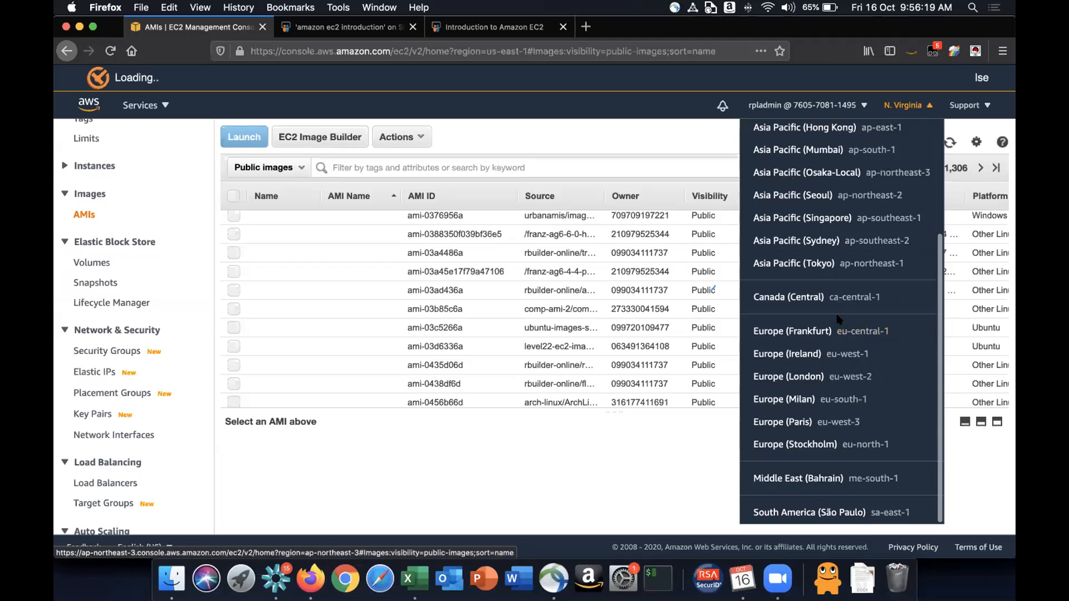
scroll(839, 319, up, 3)
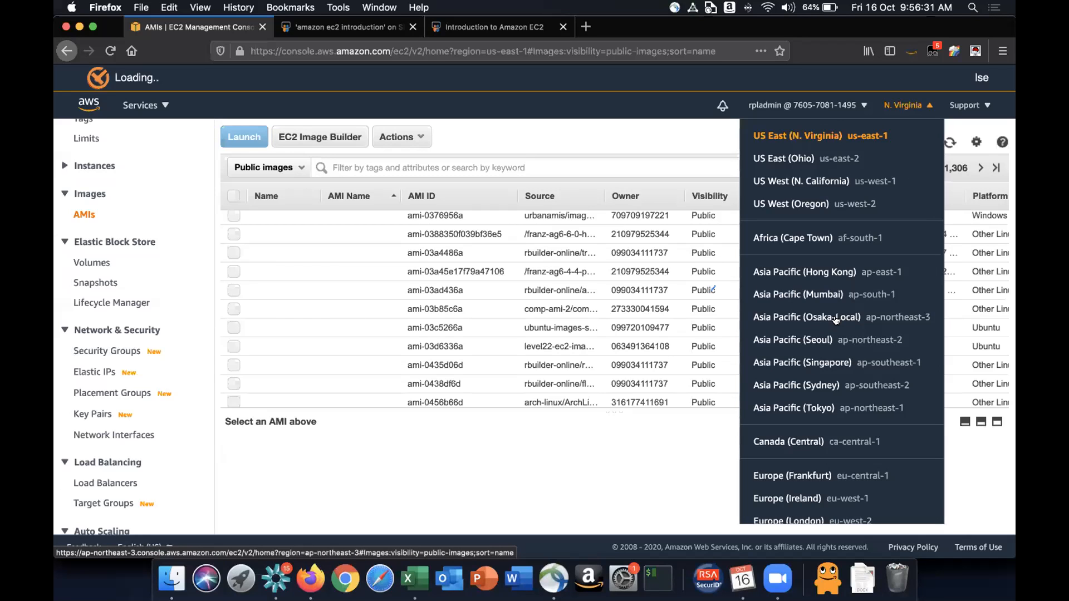
scroll(835, 320, down, 5)
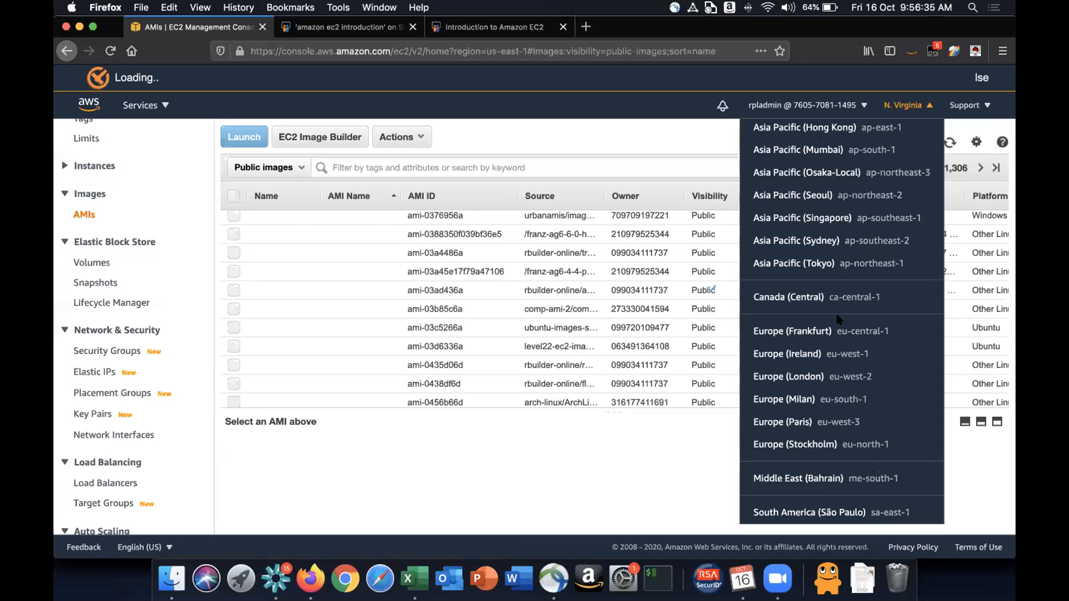
scroll(837, 320, up, 5)
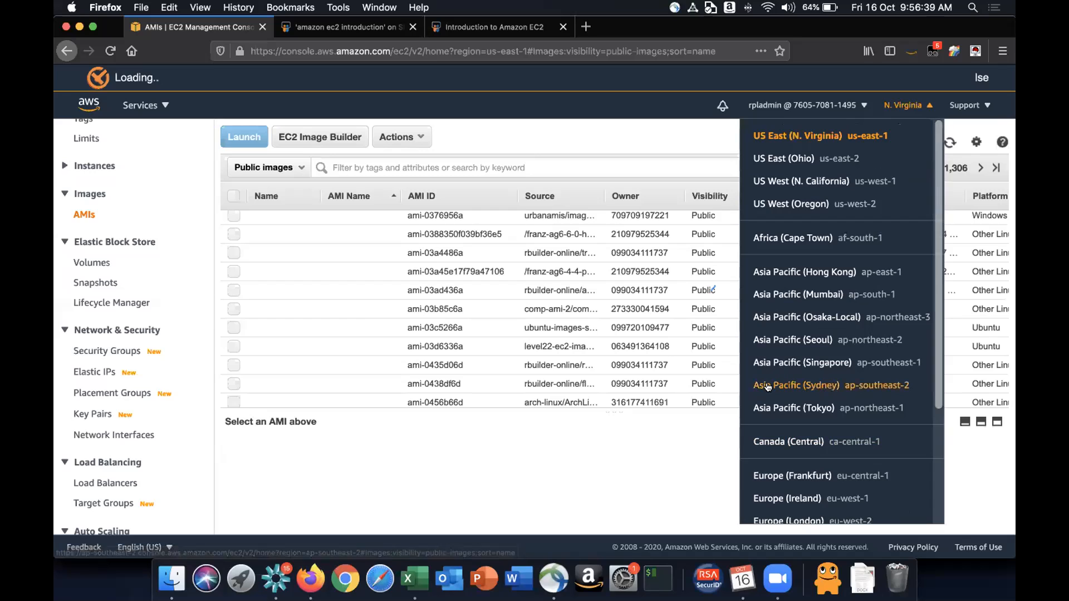
click(488, 489)
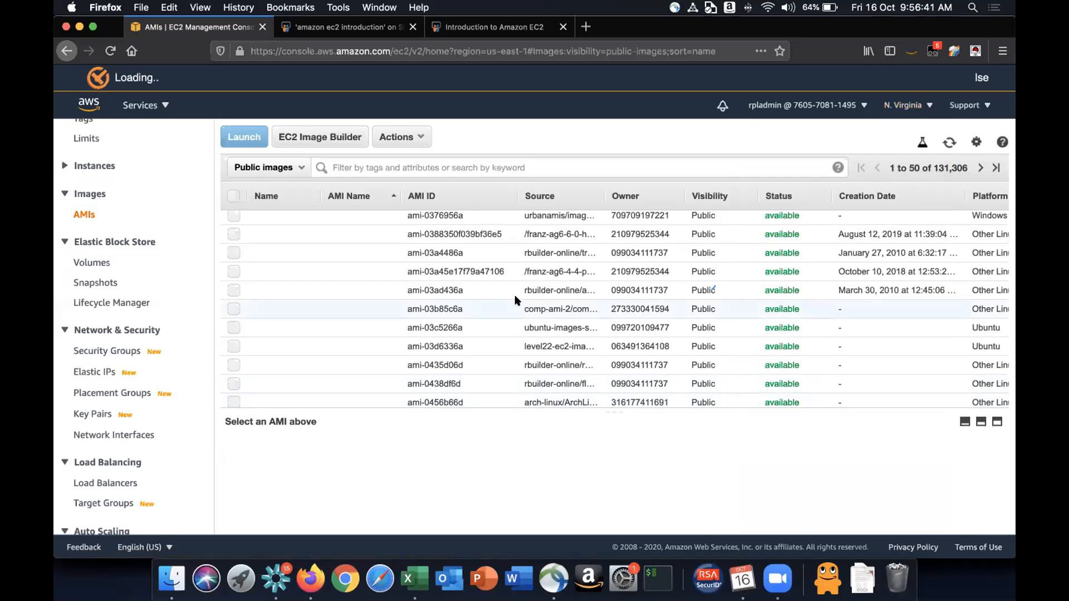
- Switch the console region to Asia Pacific (Mumbai) ap-south-1
click(891, 106)
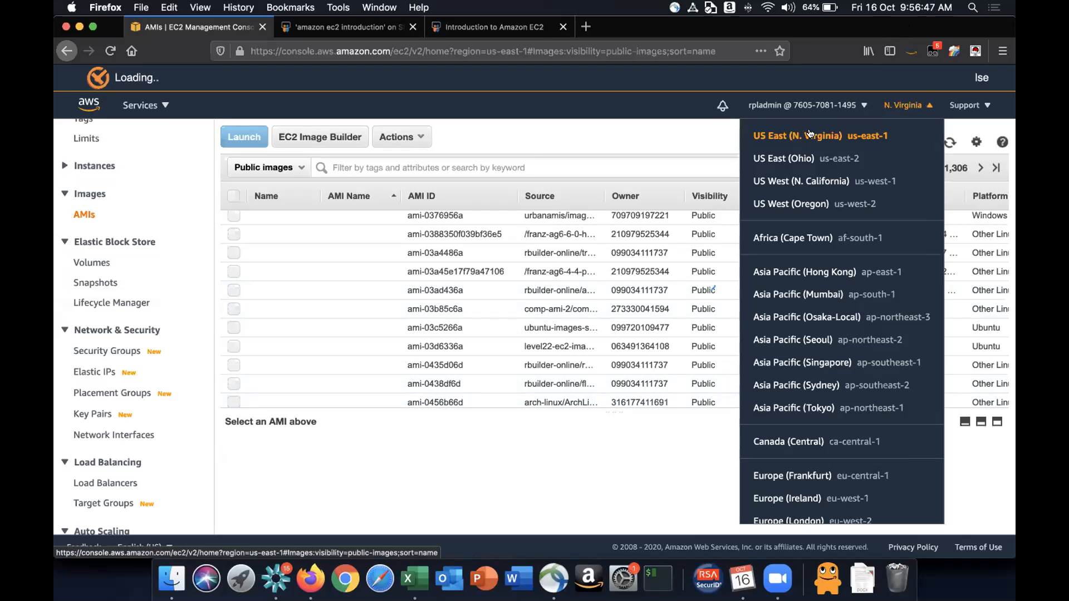
click(820, 296)
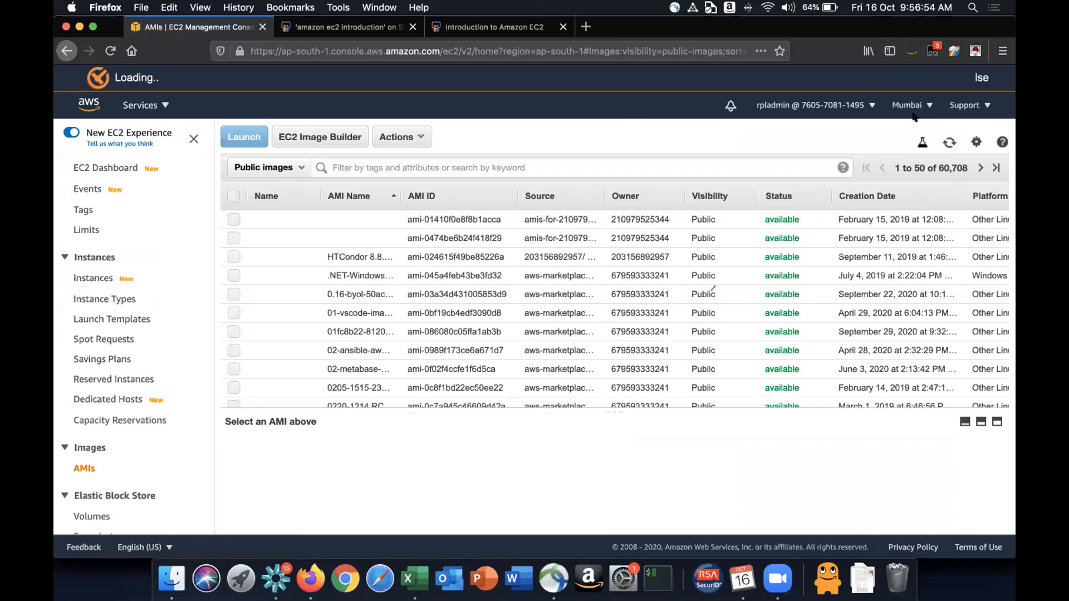
- Open the Instances page and dismiss the new instances experience welcome banner
click(92, 279)
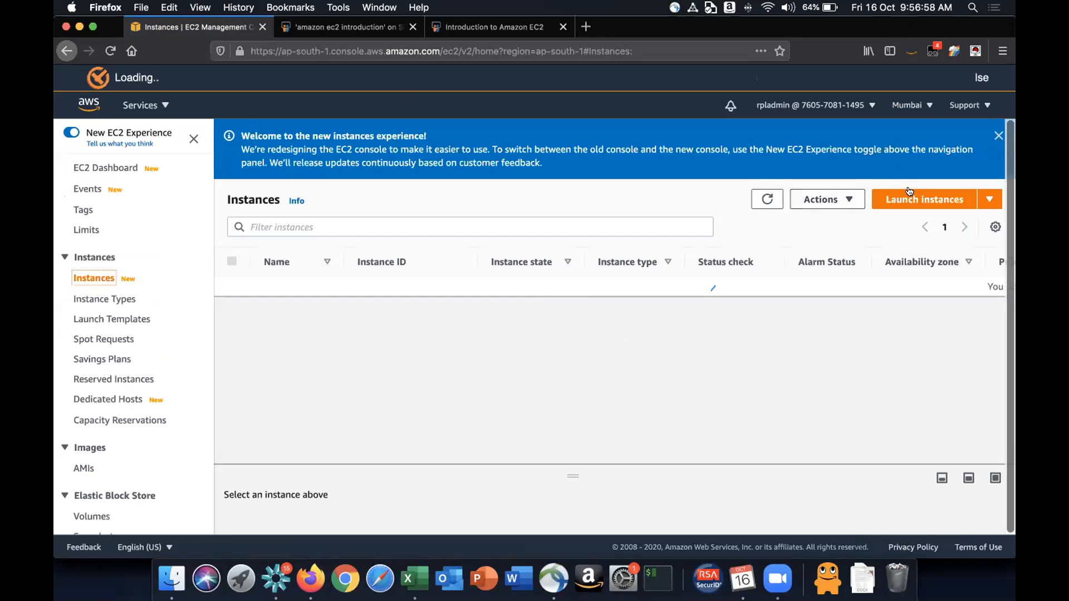
click(998, 136)
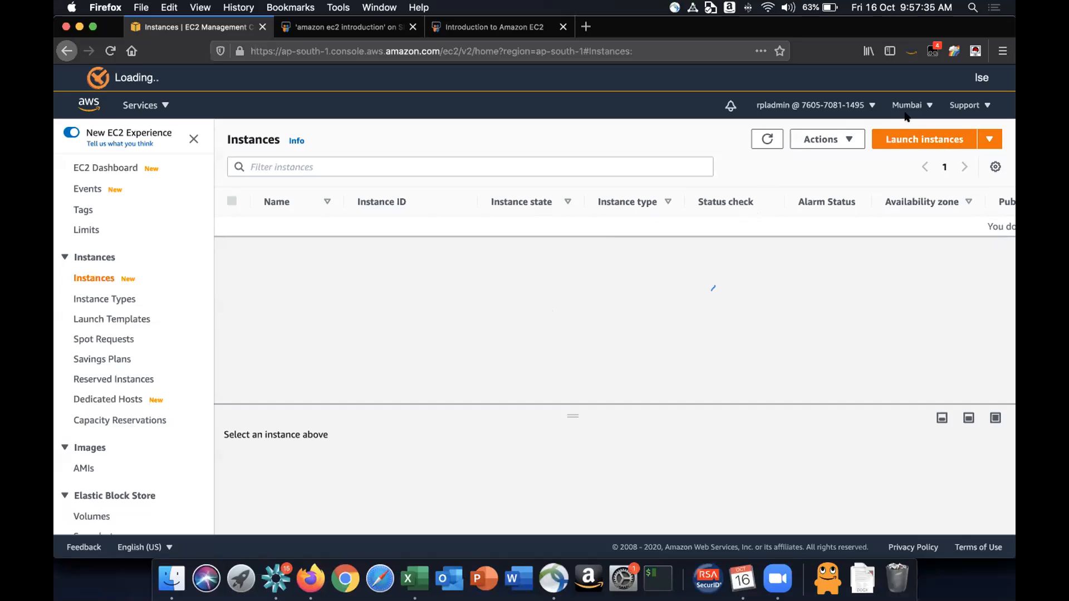
- Open the Support menu and the account menu to review their options, then close them
click(954, 106)
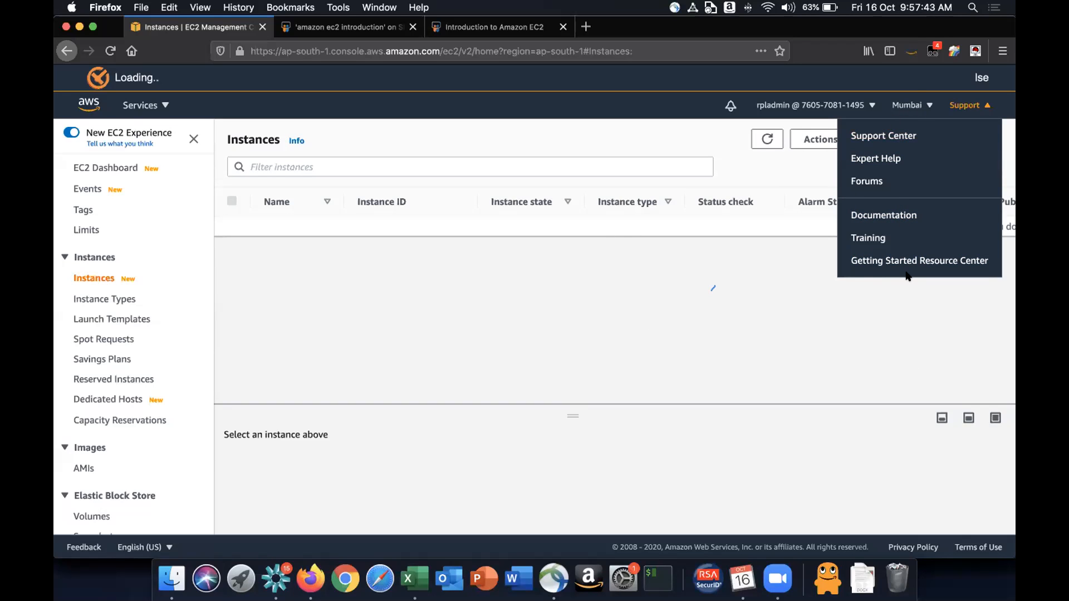
click(836, 107)
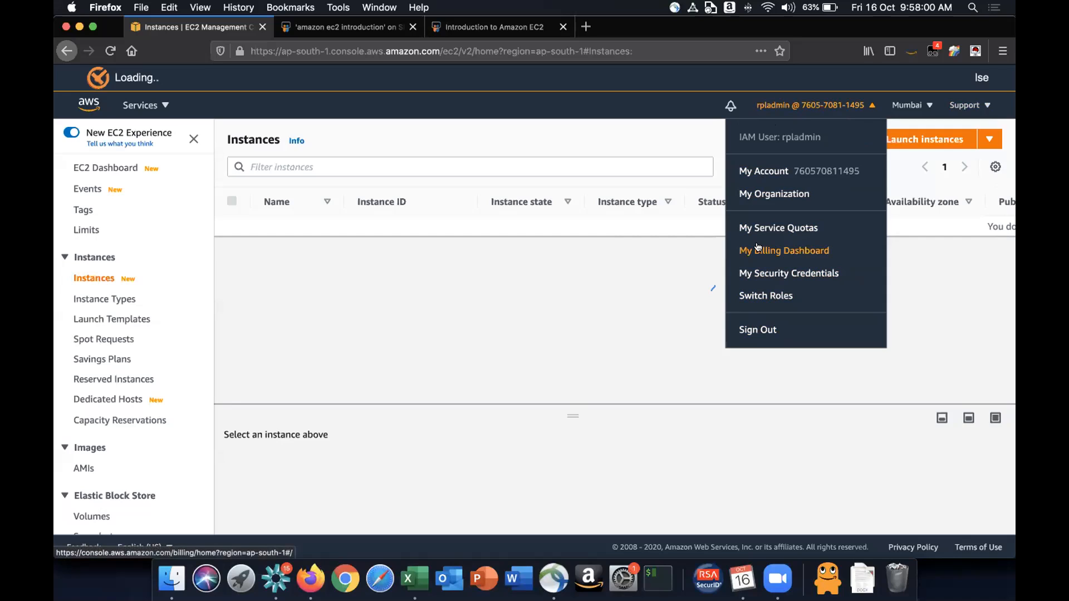
click(559, 294)
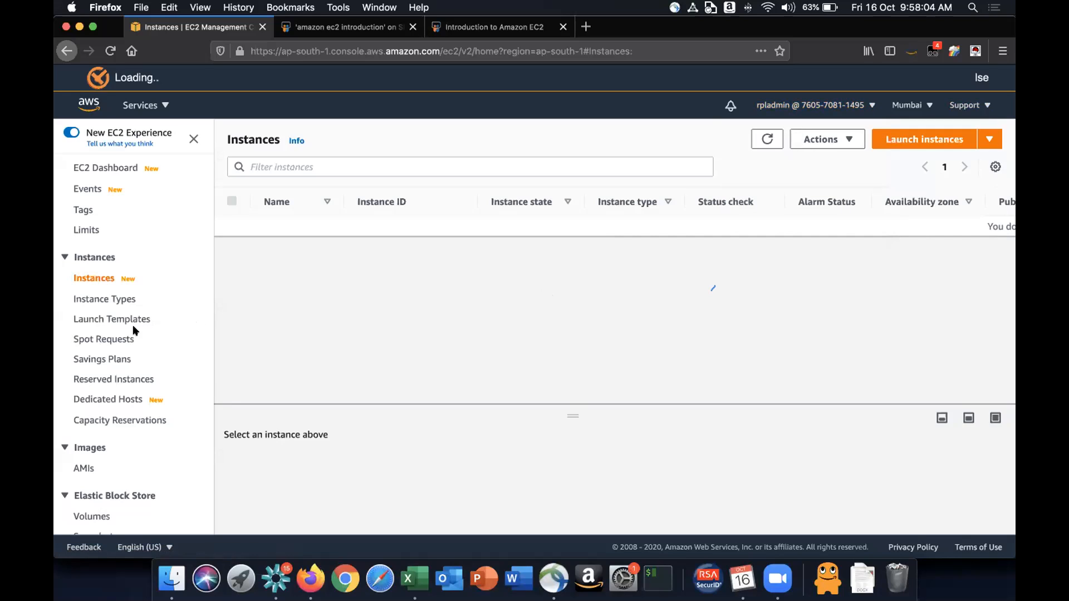
- Open the Volumes page under Elastic Block Store
scroll(135, 326, down, 5)
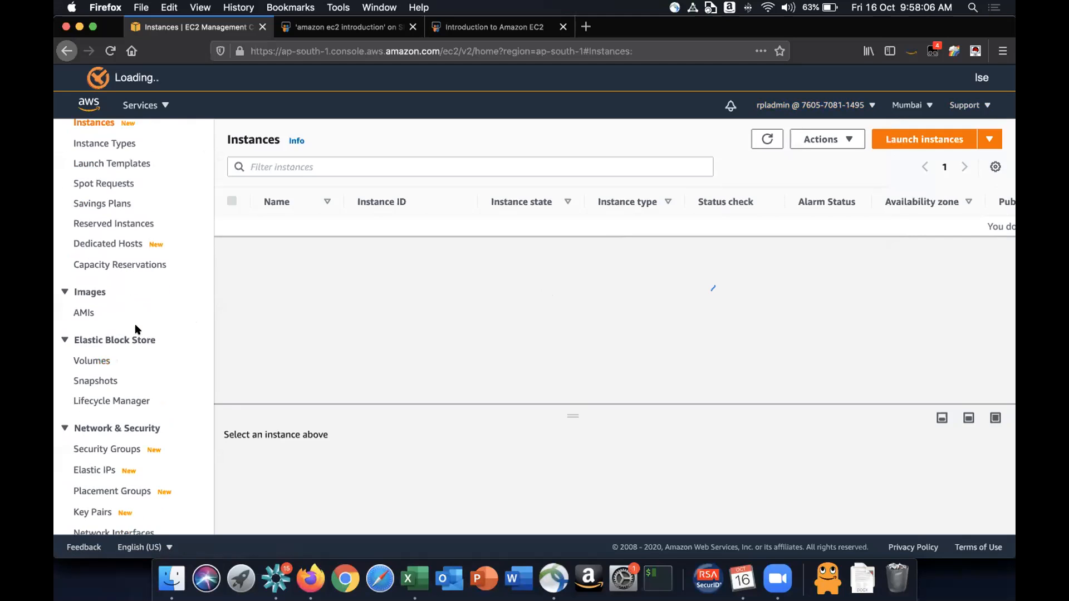
scroll(134, 330, up, 3)
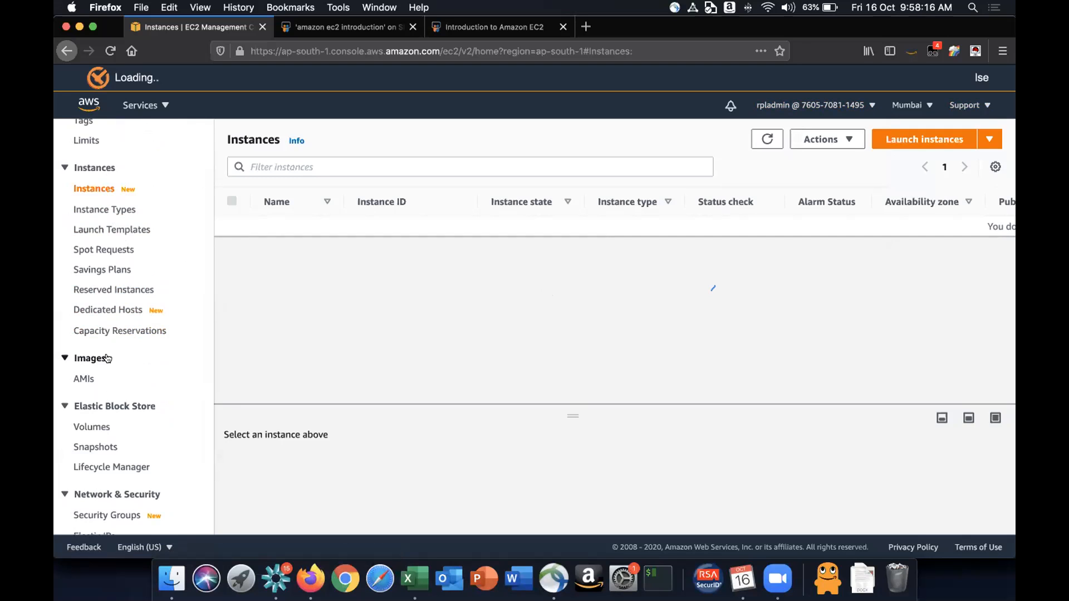
scroll(107, 358, down, 5)
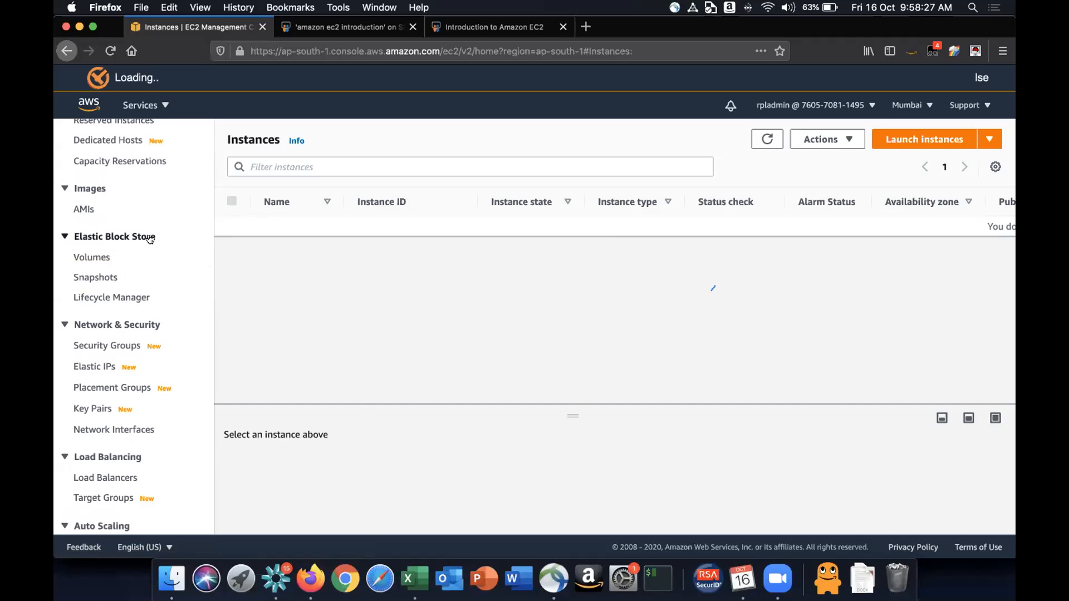
click(93, 258)
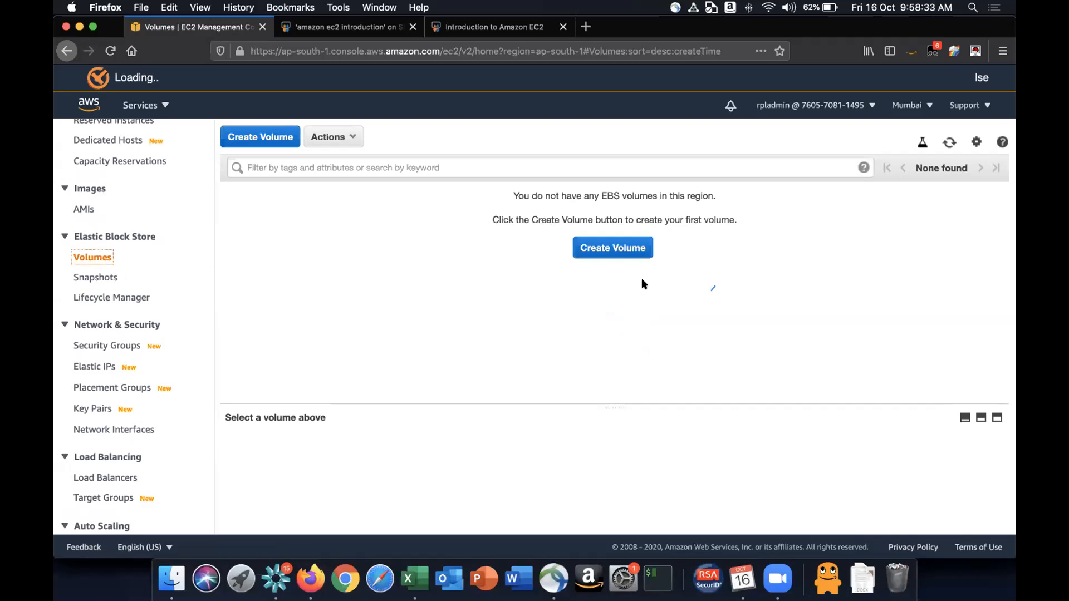
- Open the Create Volume form, review its volume types, size and other fields, and cancel it
click(628, 246)
scroll(501, 262, down, 1)
double_click(297, 247)
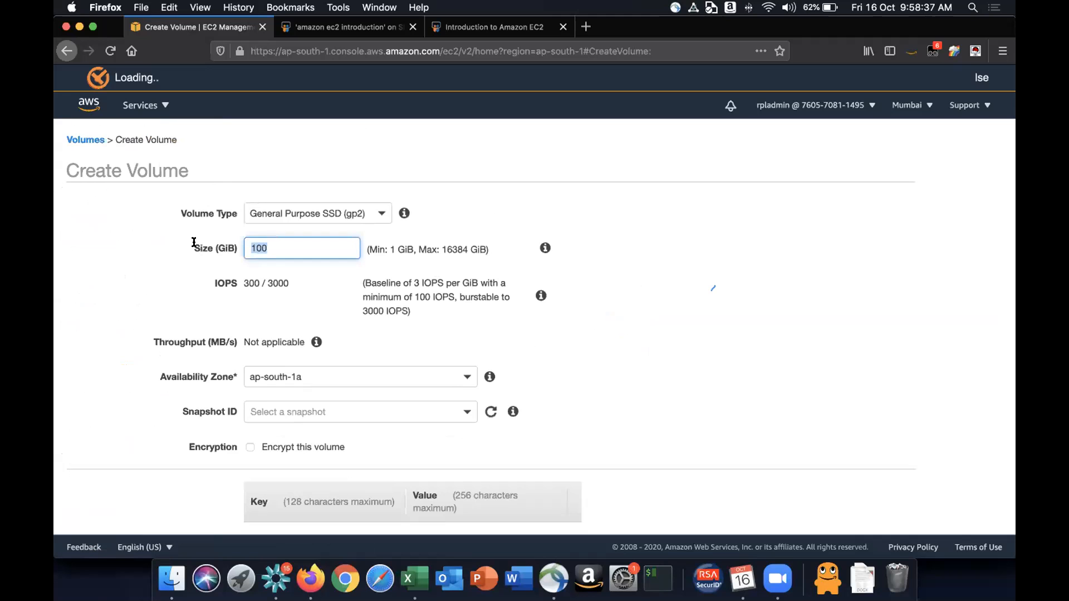
scroll(194, 242, down, 5)
scroll(194, 242, up, 5)
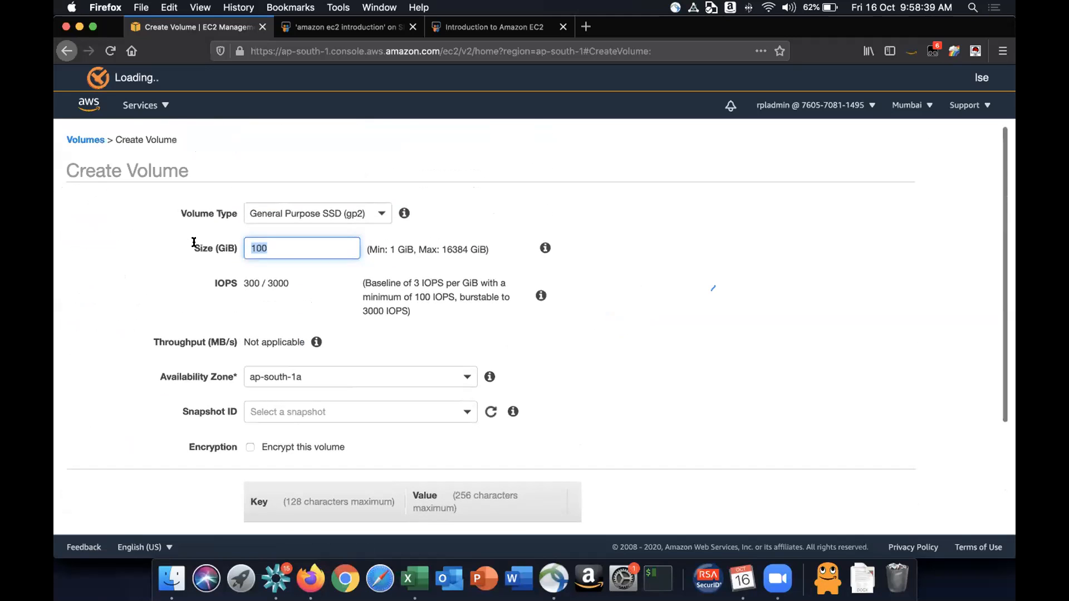
scroll(194, 242, down, 4)
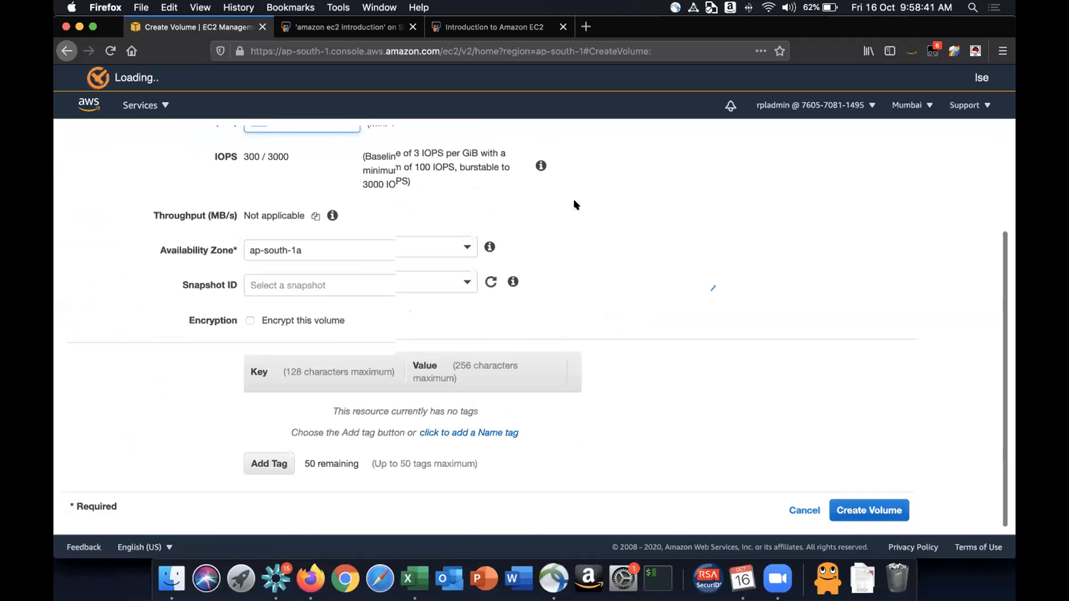
scroll(576, 205, up, 4)
click(382, 214)
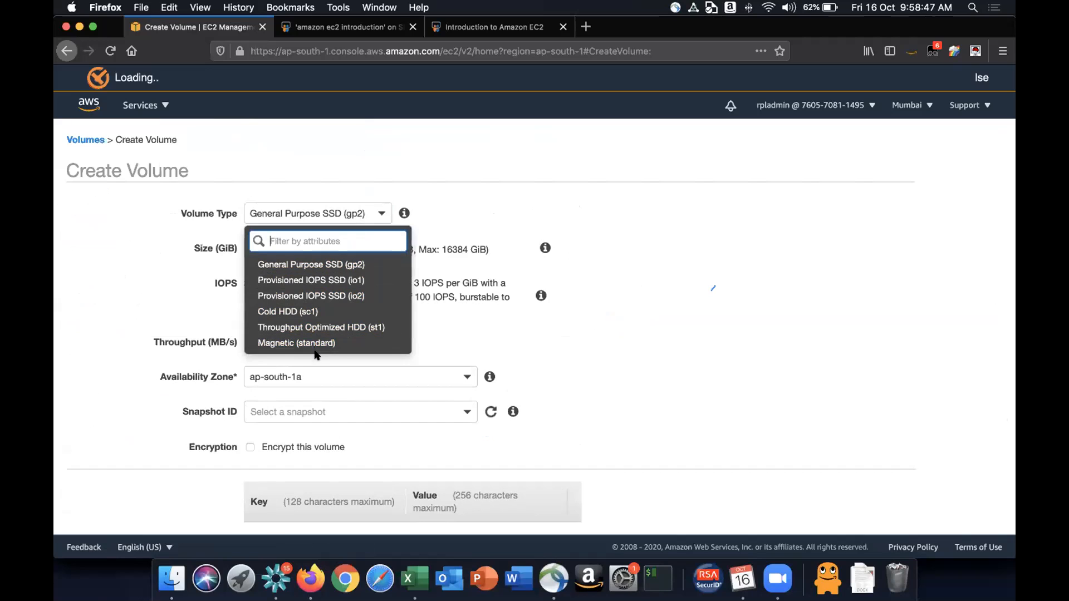
click(672, 340)
scroll(740, 348, down, 2)
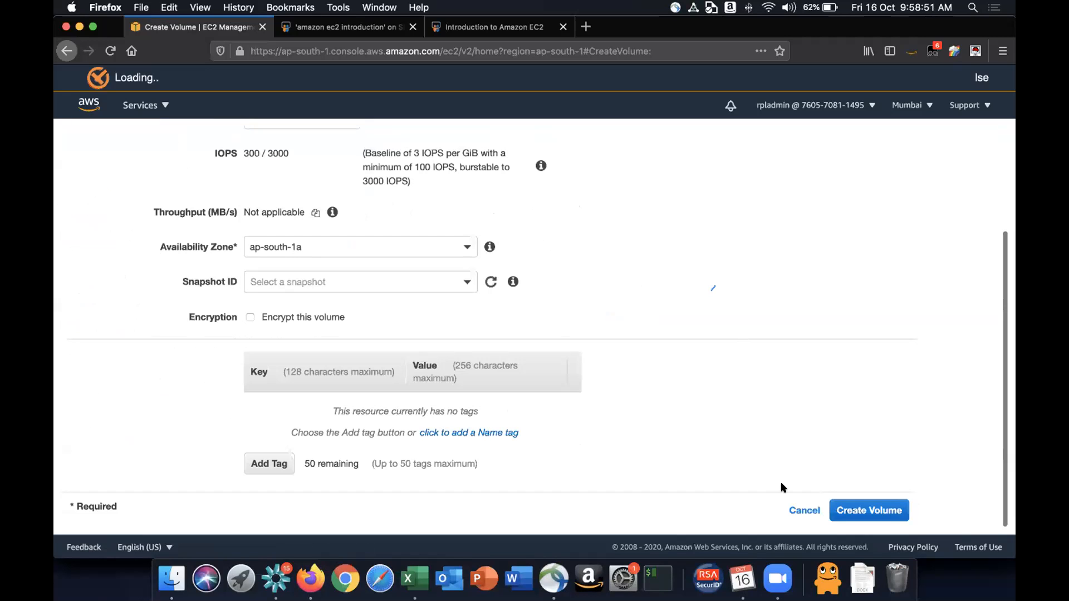
click(807, 510)
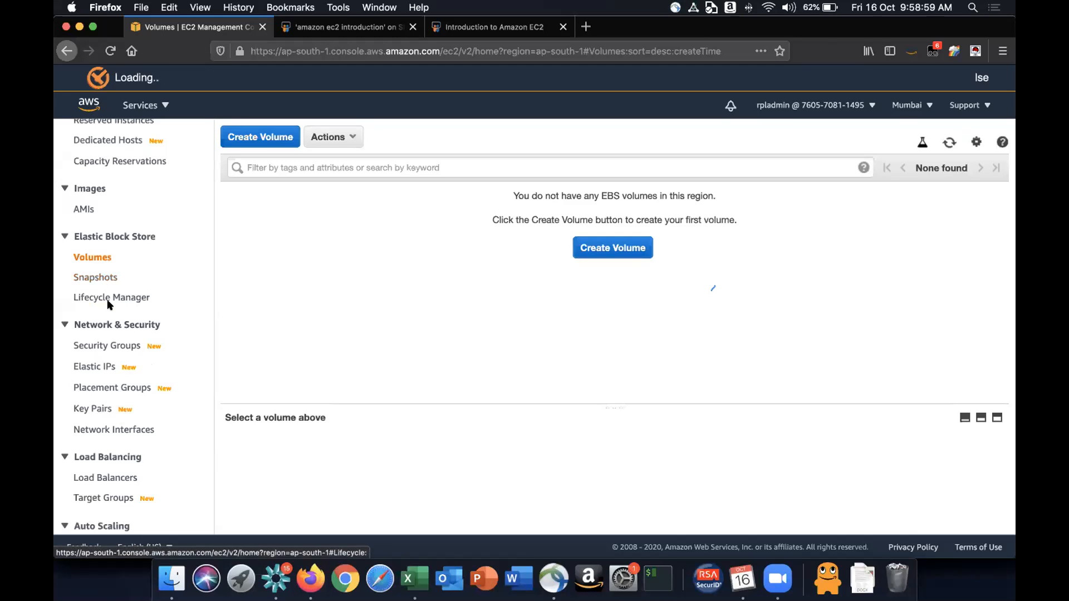
- Return to the Instances page and resize the split between the instance list and details pane
scroll(113, 304, down, 4)
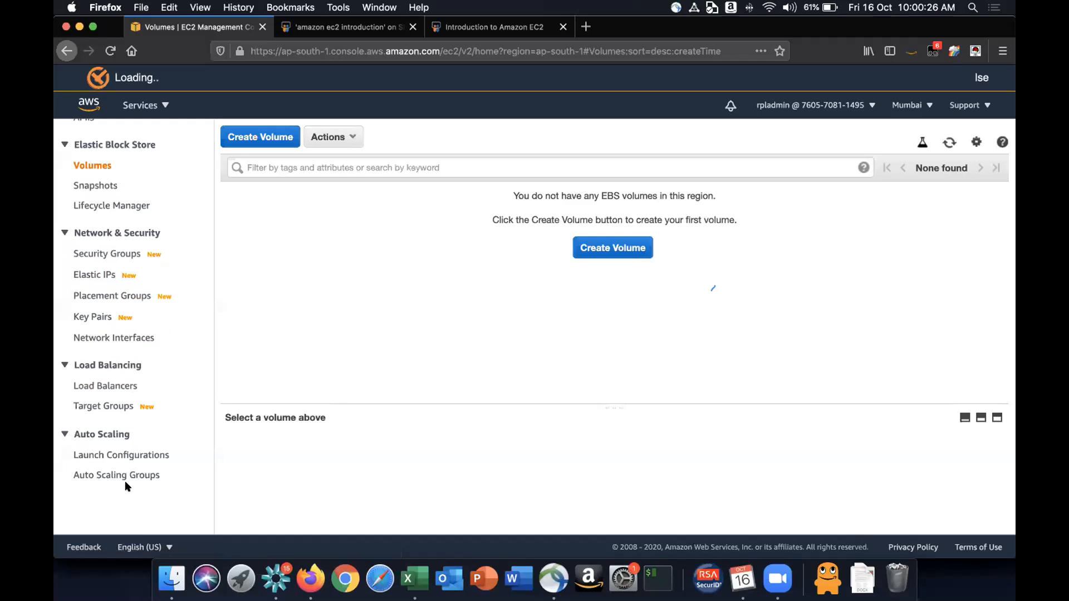
scroll(125, 484, up, 10)
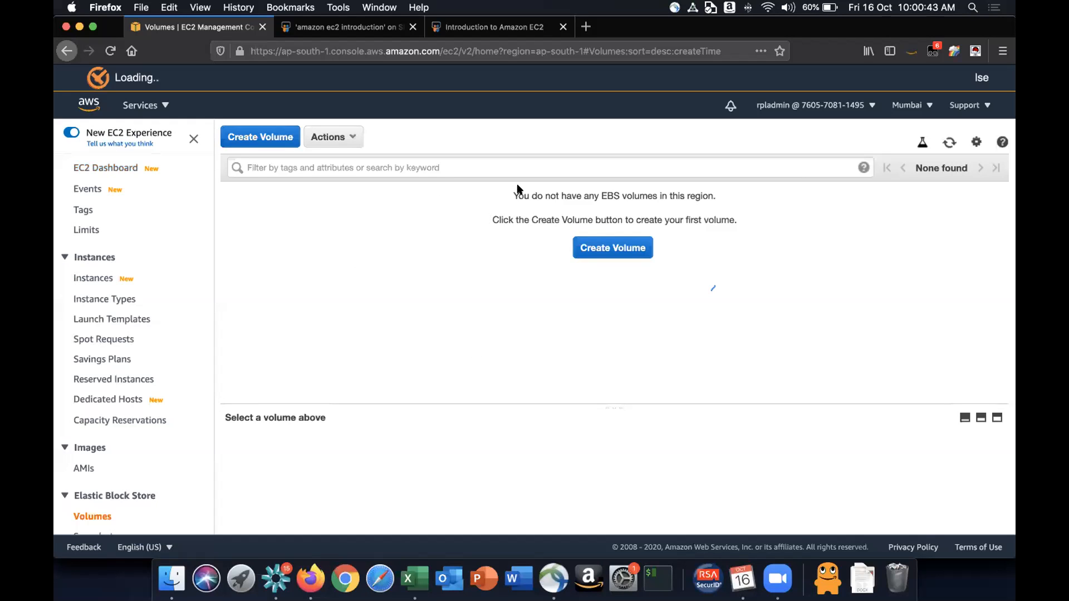
drag(516, 190, 787, 289)
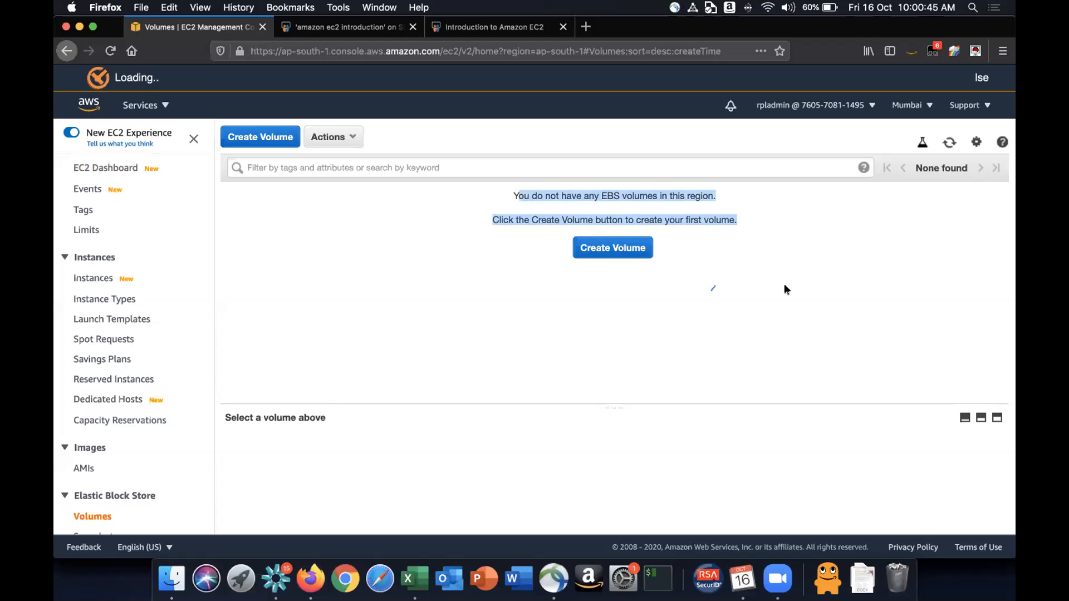
click(700, 276)
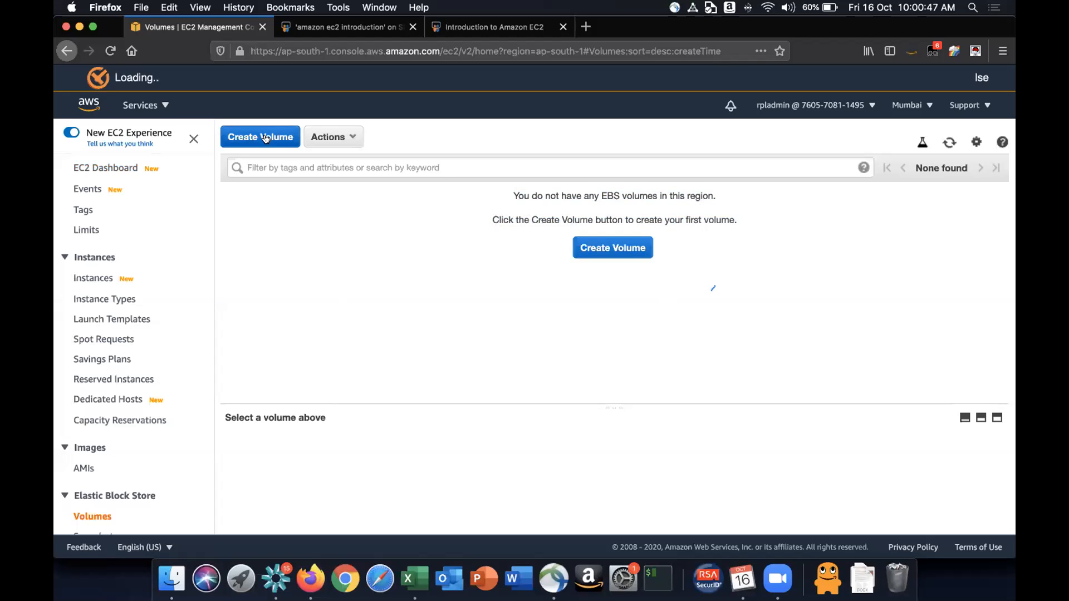
click(106, 276)
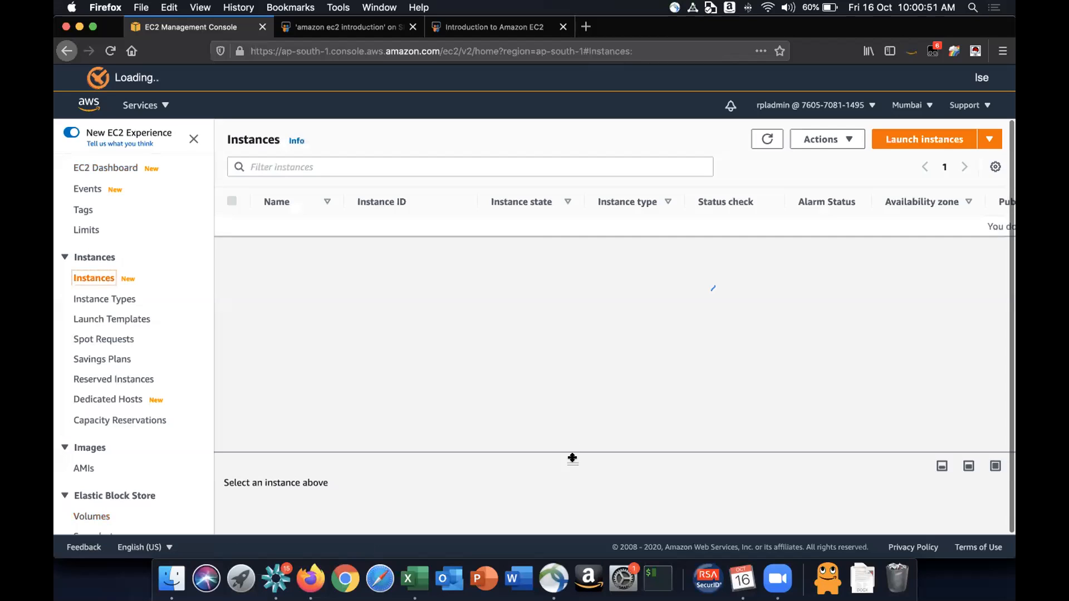
drag(571, 456, 590, 340)
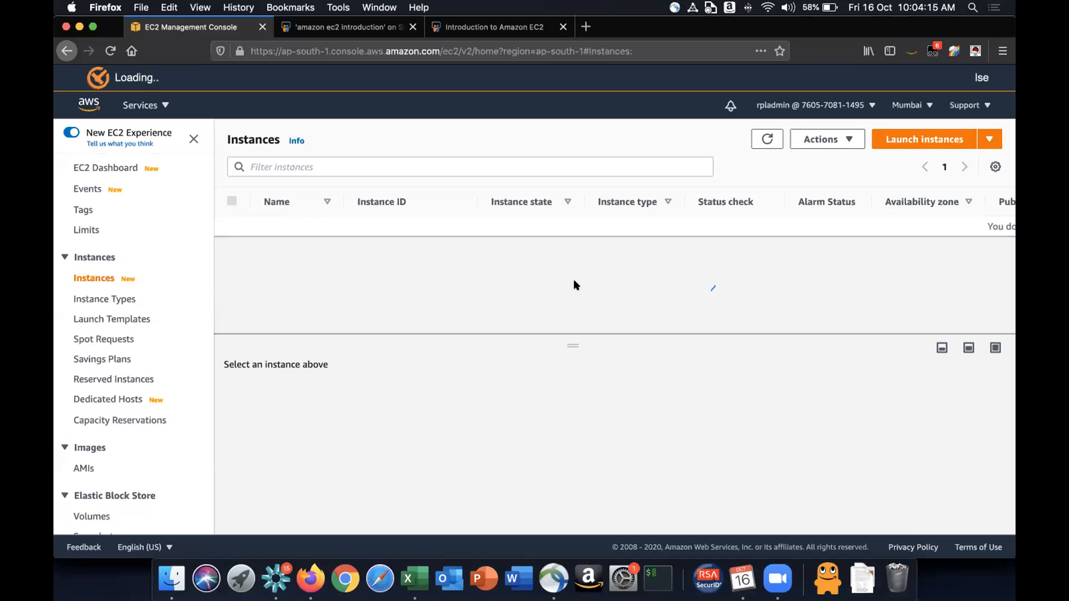
- Open the Key Pairs page and browse the navigation sections
scroll(143, 363, down, 6)
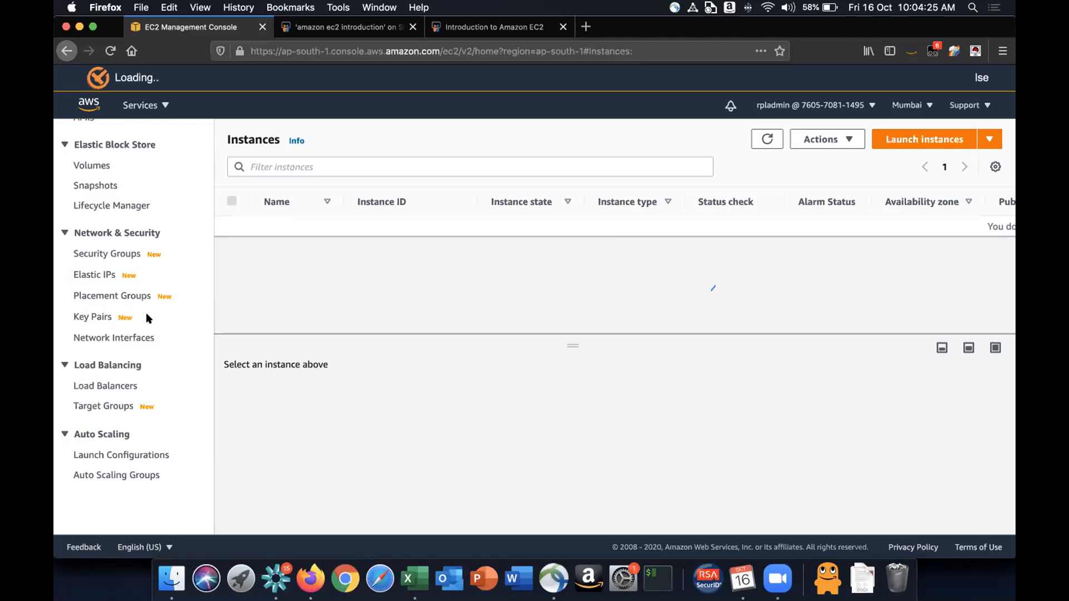
click(88, 318)
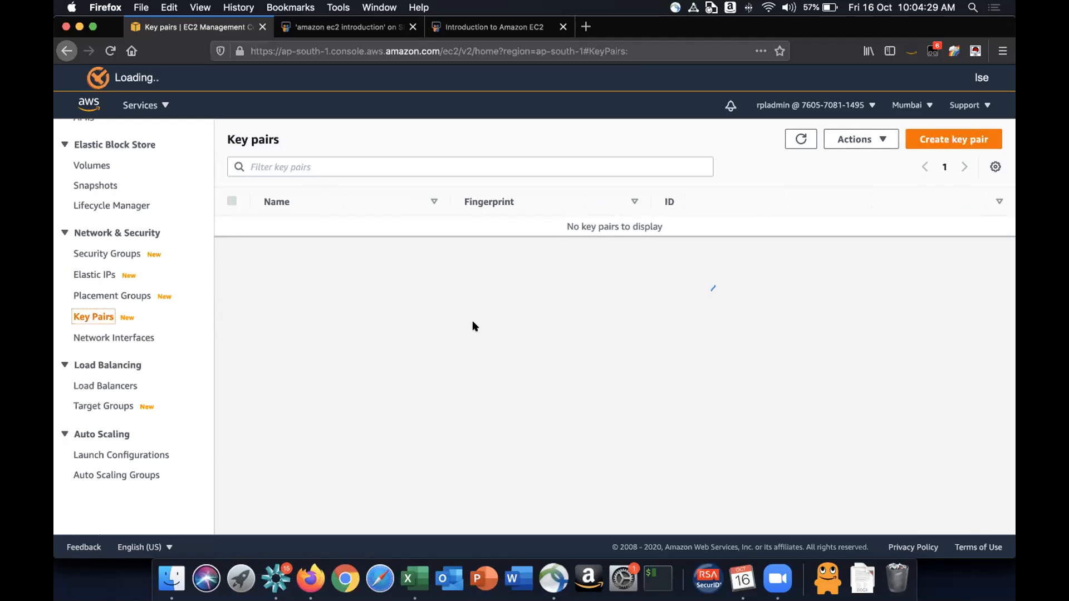
scroll(104, 304, up, 10)
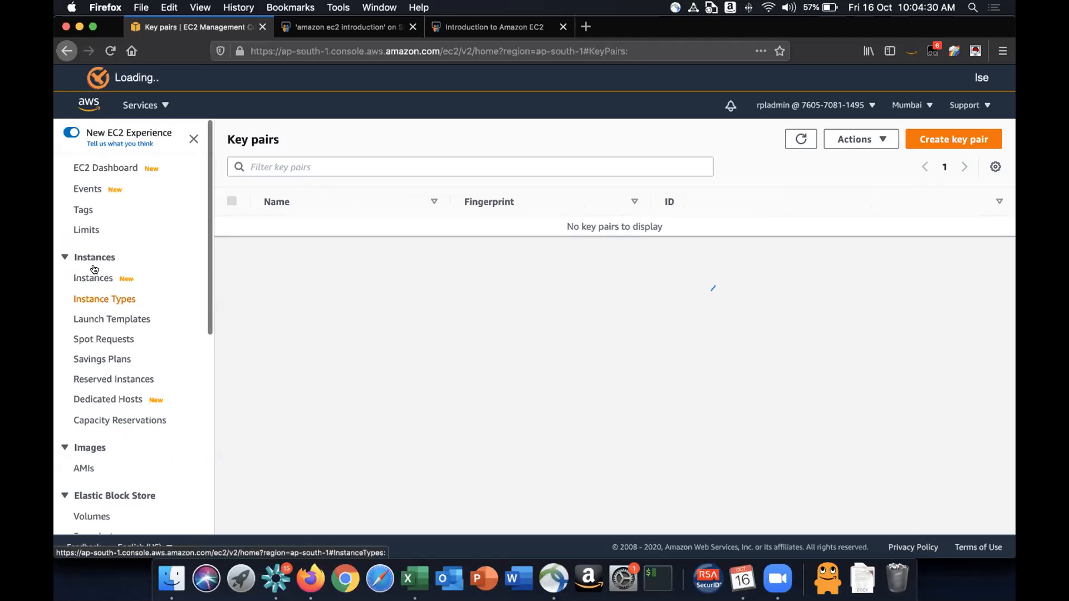
scroll(142, 325, down, 4)
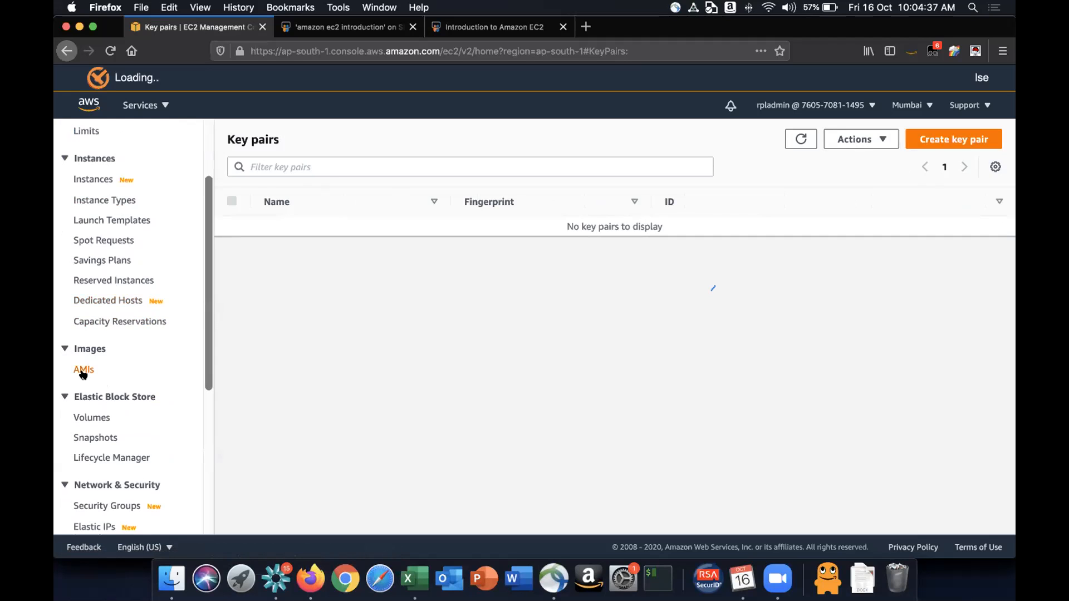
scroll(115, 367, down, 6)
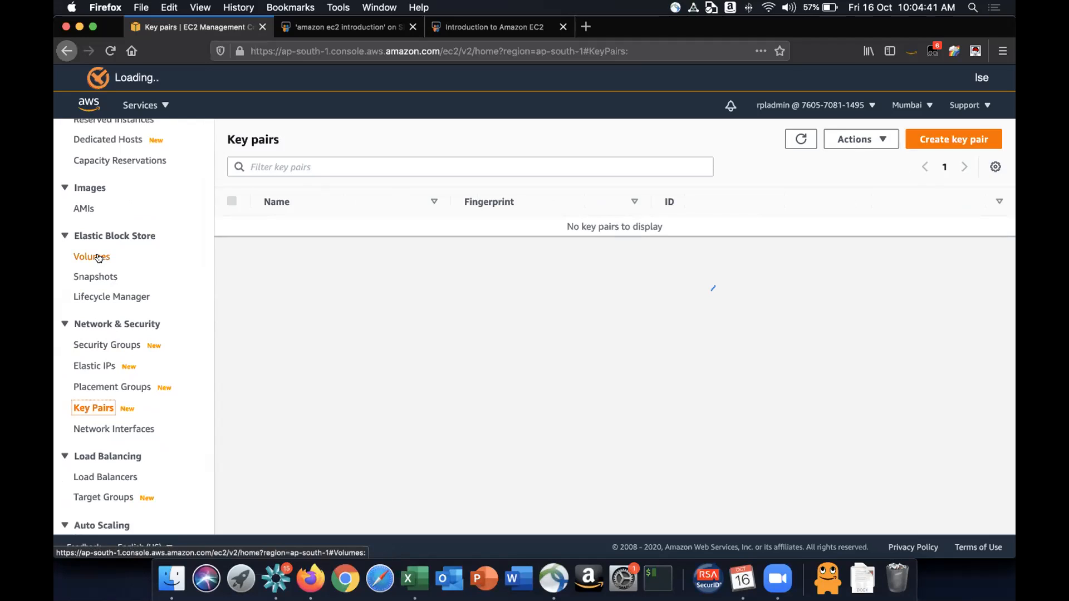
scroll(98, 258, down, 3)
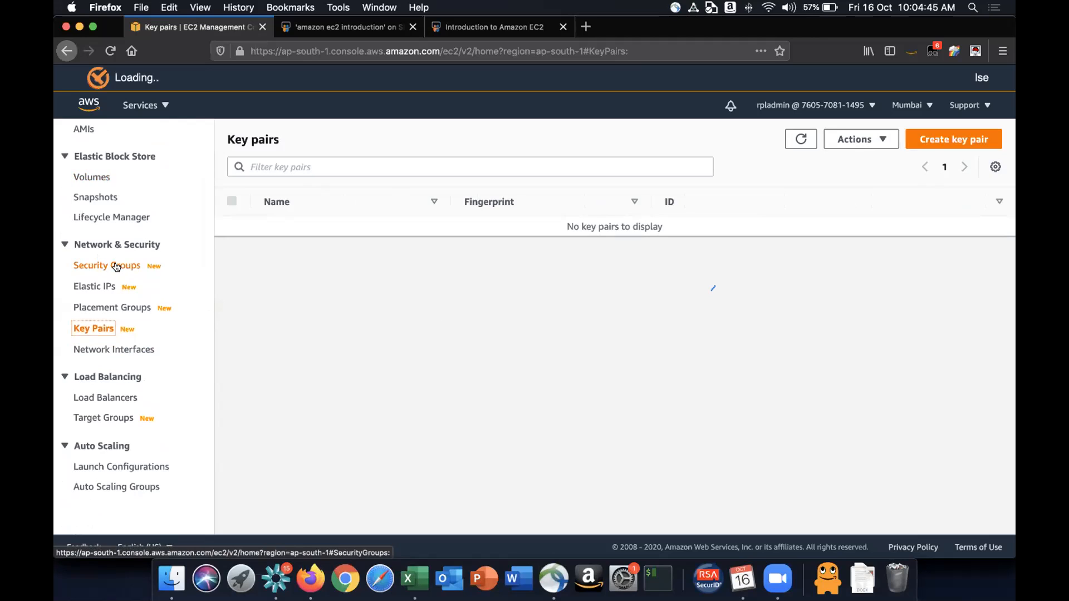
scroll(115, 266, up, 10)
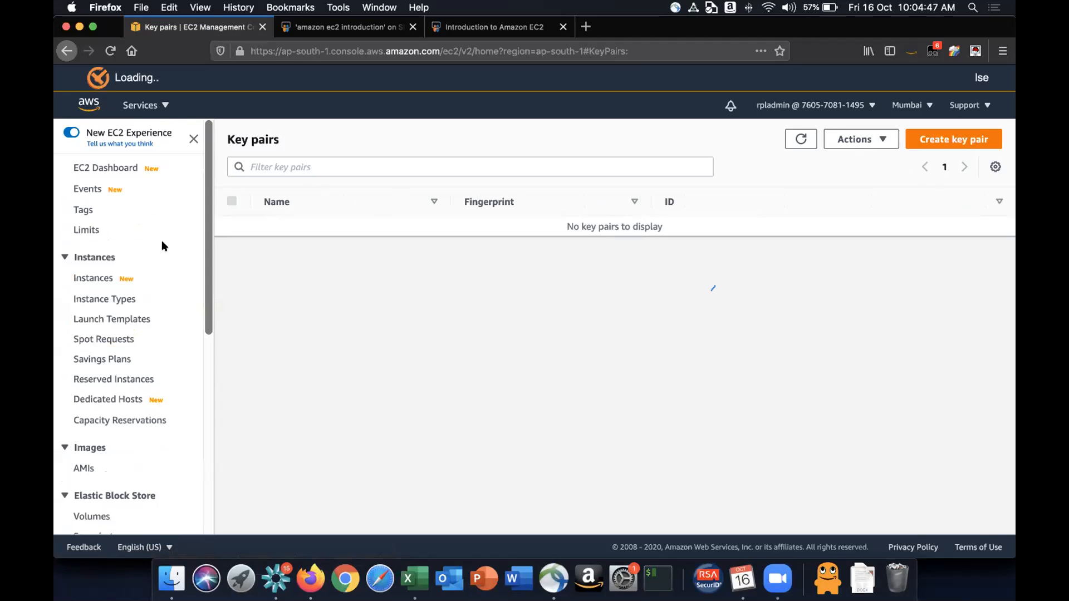
- Start the launch instance wizard from the Instances page
click(91, 277)
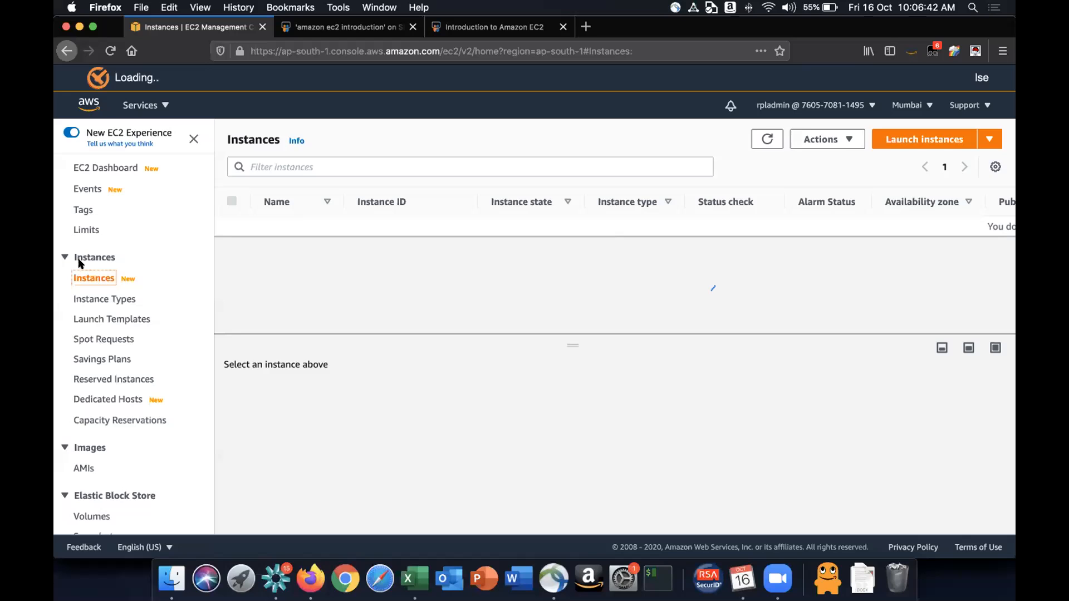
scroll(86, 210, down, 3)
scroll(86, 211, up, 3)
click(918, 138)
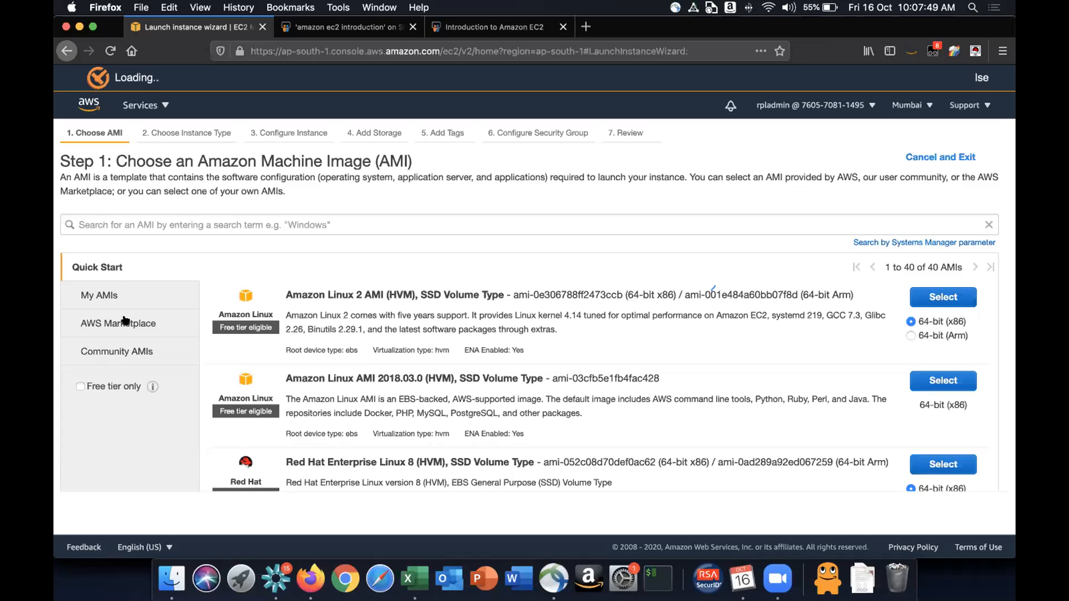
- Check My AMIs, then browse the Quick Start AMI list and highlight the Amazon Linux 2 AMI name
click(82, 293)
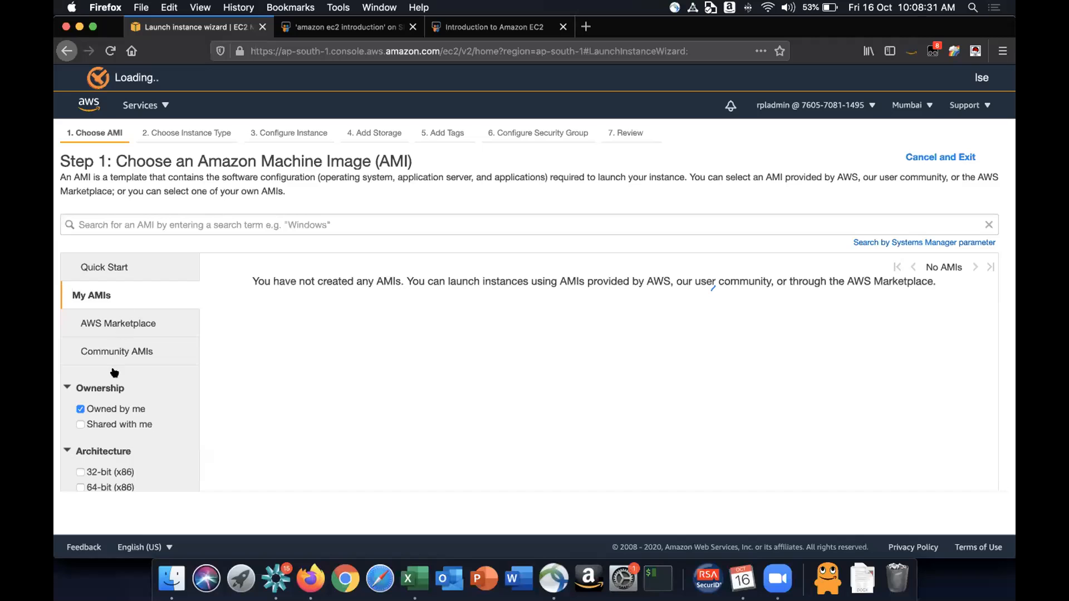
click(97, 268)
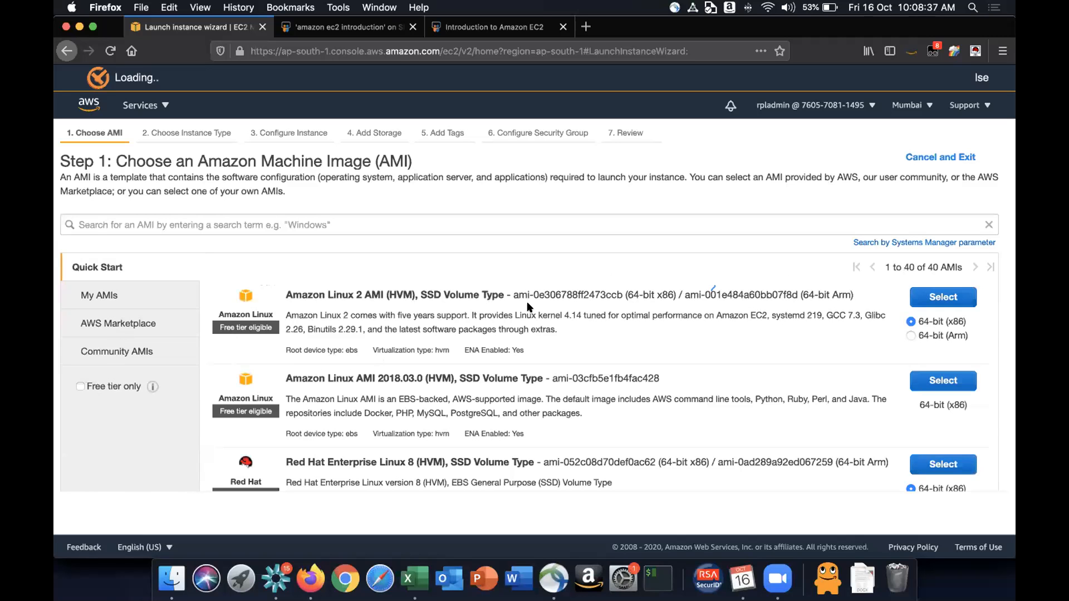
scroll(567, 317, down, 10)
scroll(567, 316, down, 10)
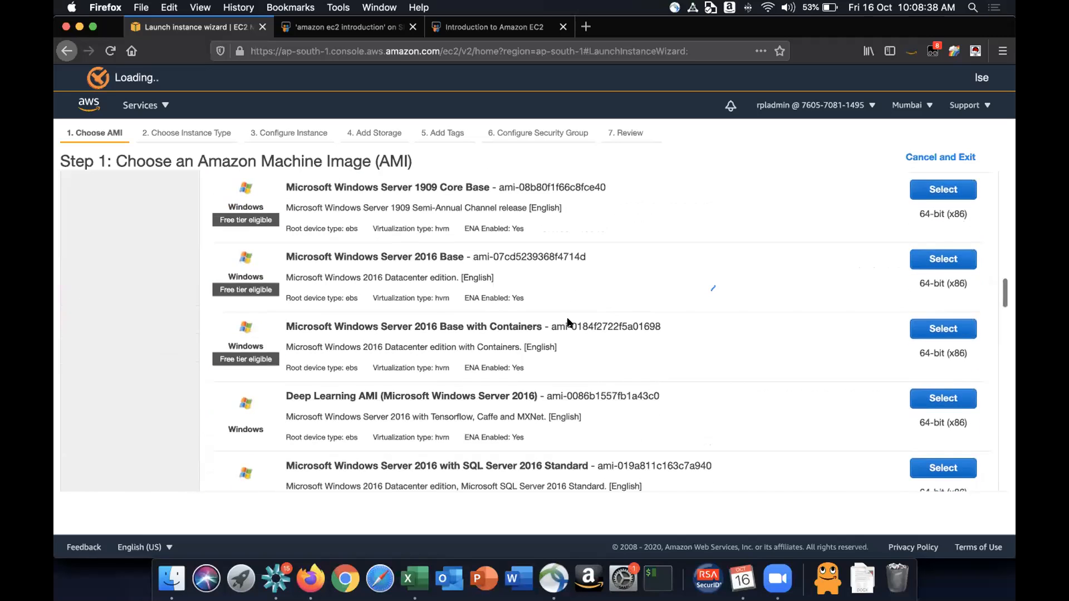
scroll(574, 294, down, 5)
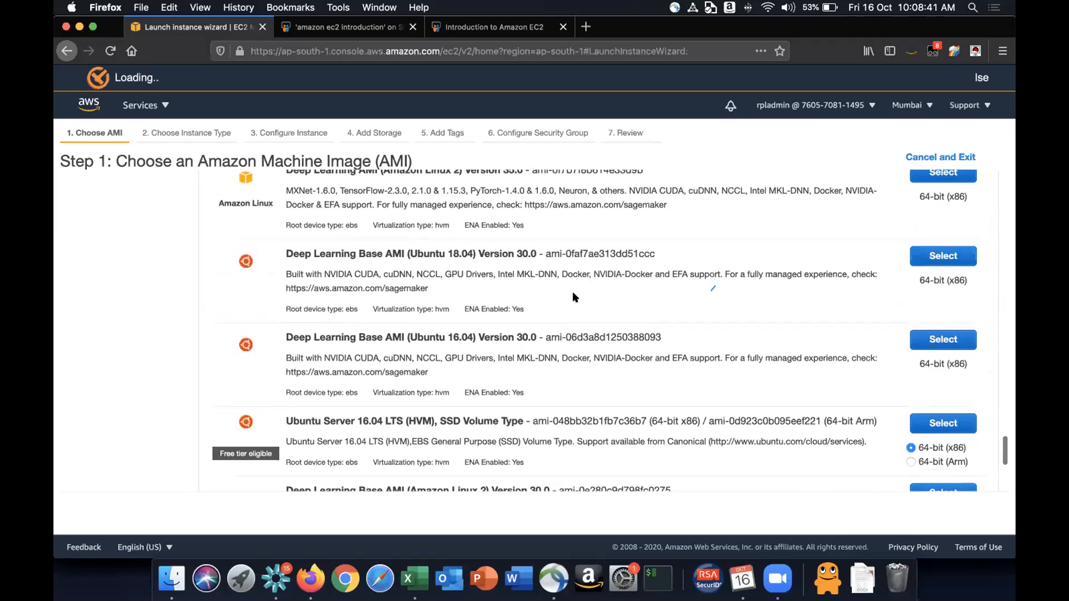
scroll(574, 293, down, 5)
scroll(572, 296, up, 20)
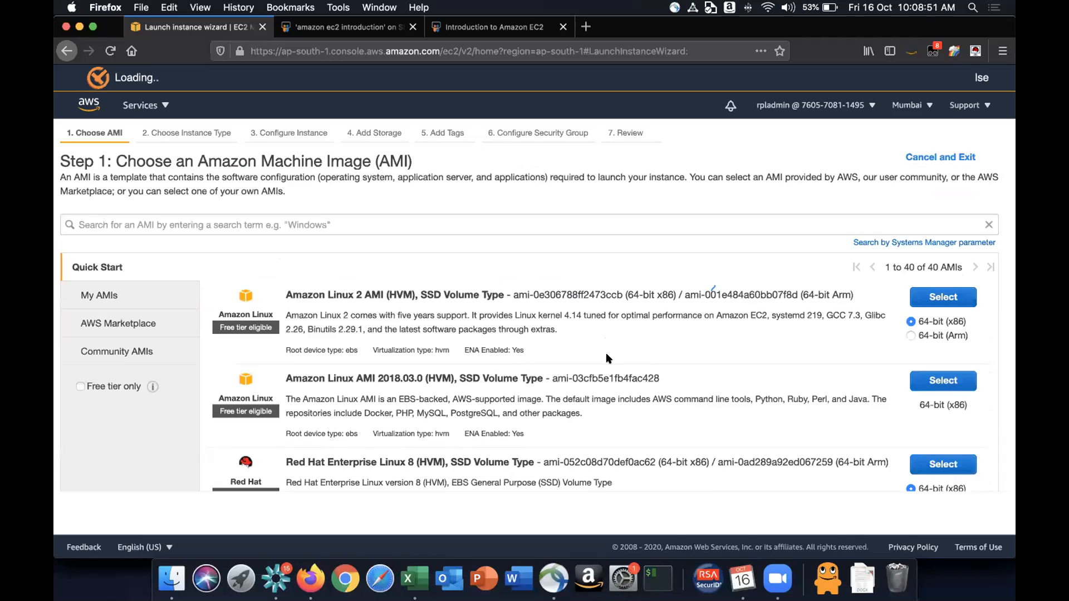
scroll(609, 359, down, 3)
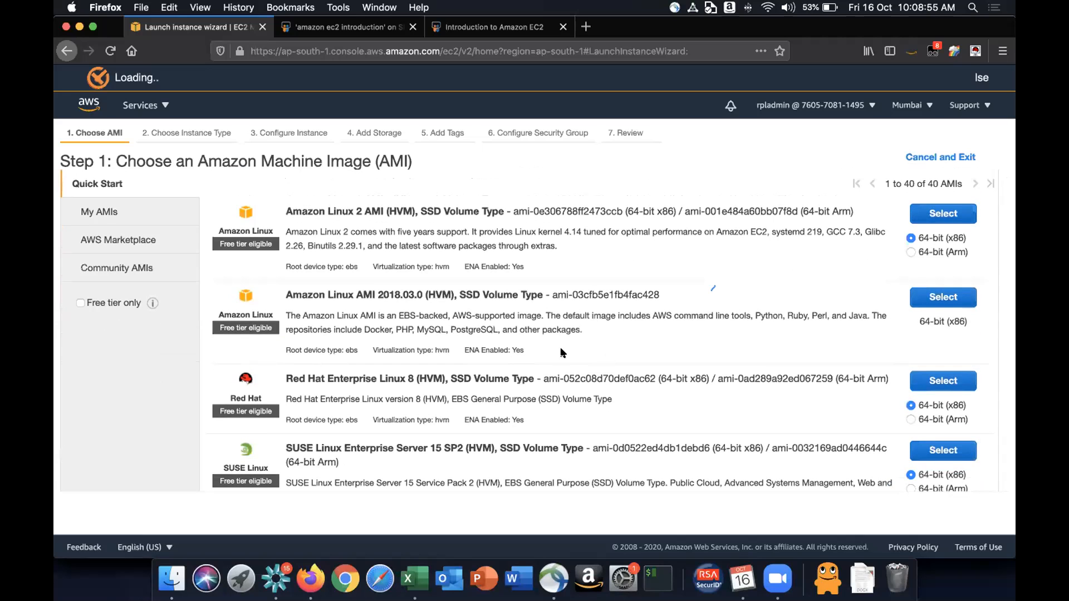
drag(285, 205, 370, 203)
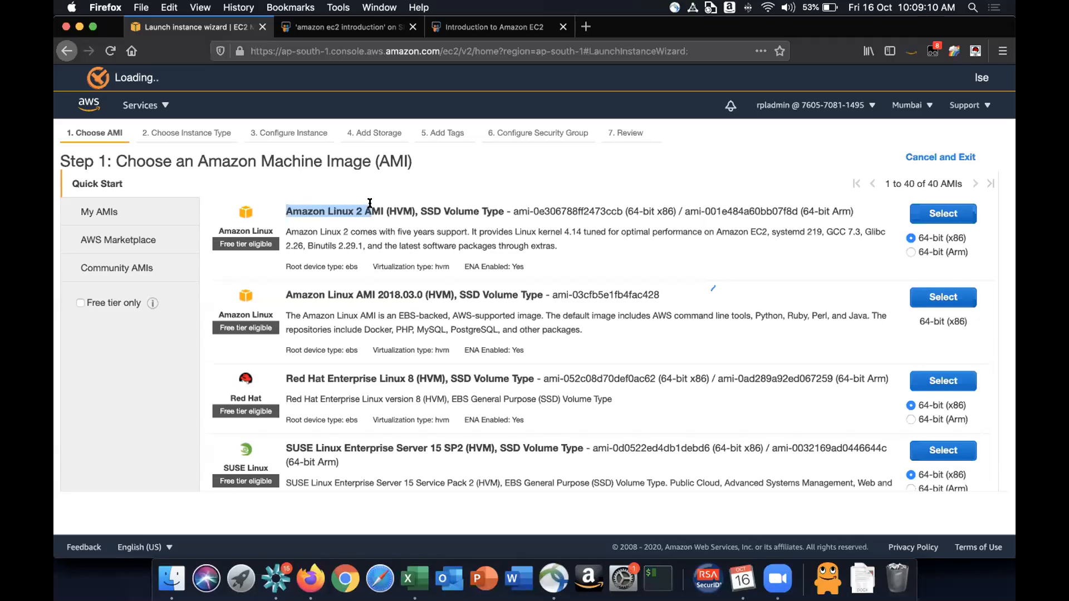
- Highlight the Amazon Linux 2 AMI's name, SSD volume type, AMI ID and the x86 and Arm architecture labels
click(339, 213)
drag(286, 209, 361, 208)
click(361, 208)
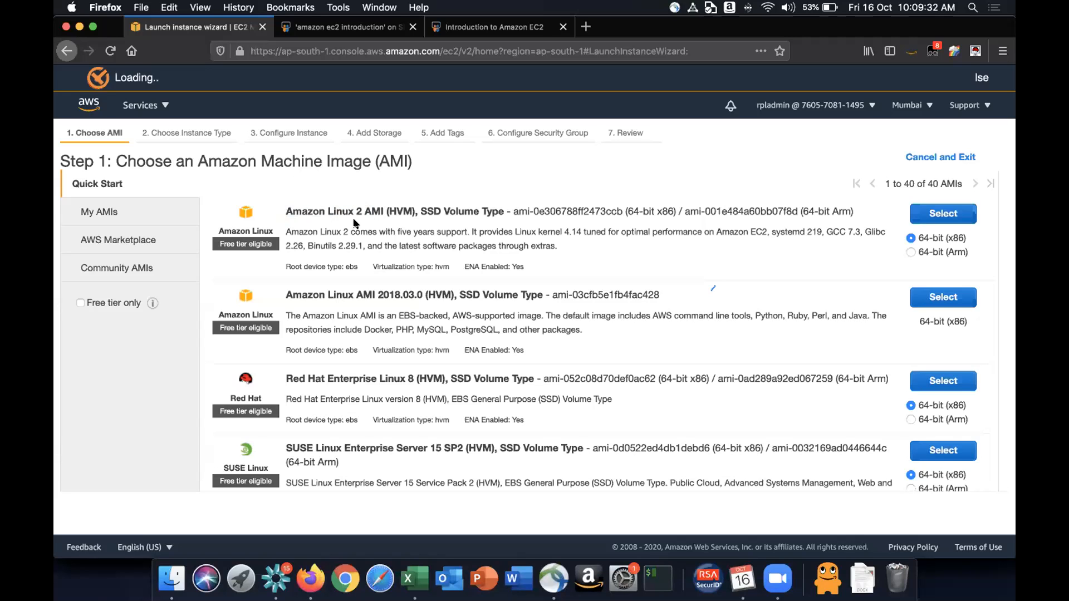
scroll(346, 345, up, 2)
scroll(358, 373, up, 1)
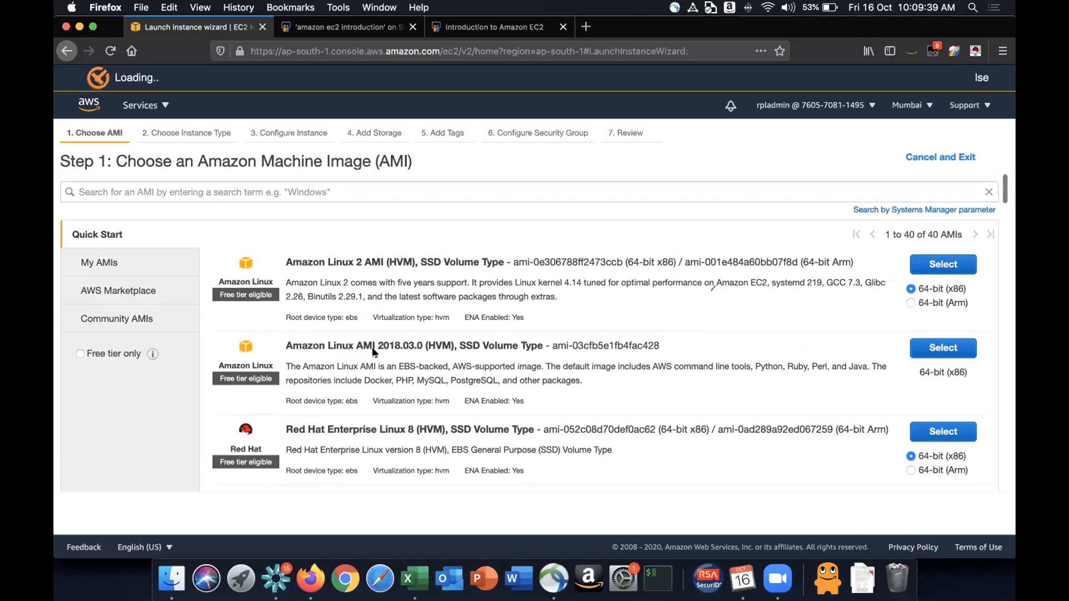
drag(357, 343, 399, 340)
click(399, 340)
drag(285, 255, 361, 256)
click(360, 257)
drag(315, 342, 375, 341)
click(375, 342)
drag(288, 263, 421, 263)
click(421, 262)
drag(421, 257, 499, 254)
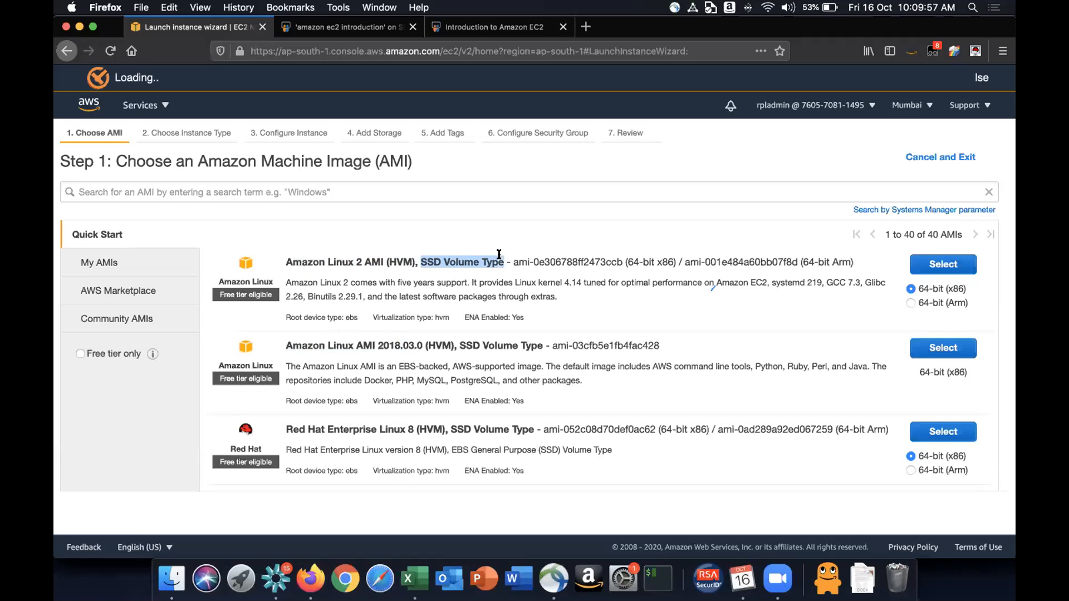
double_click(429, 265)
drag(509, 263, 618, 257)
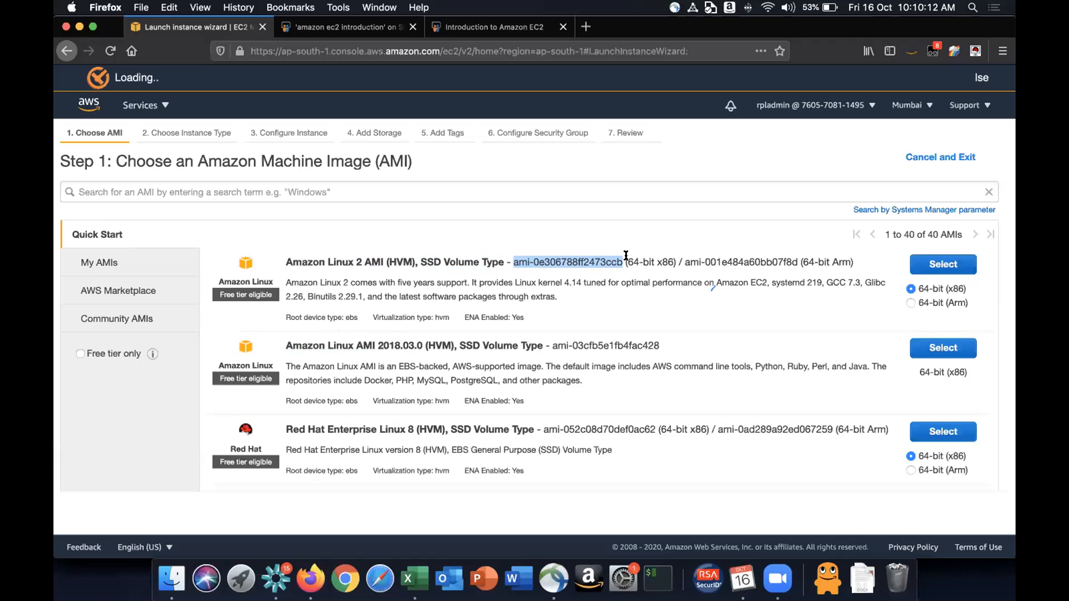
click(658, 257)
drag(658, 257, 671, 256)
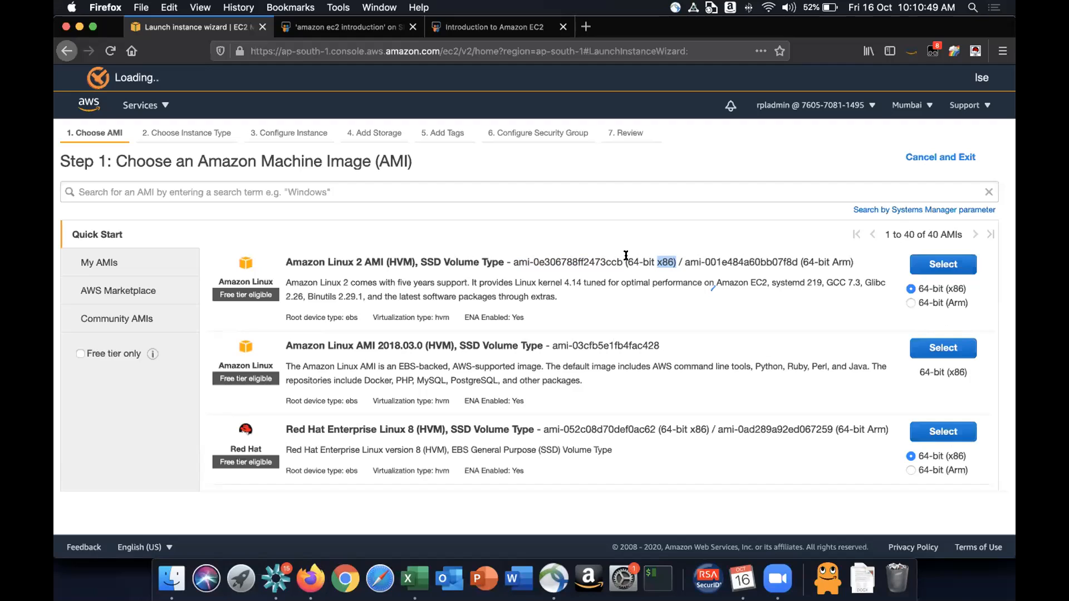
click(660, 261)
double_click(829, 257)
- Open a new browser tab, go to Google and search for "arm processor"
click(585, 26)
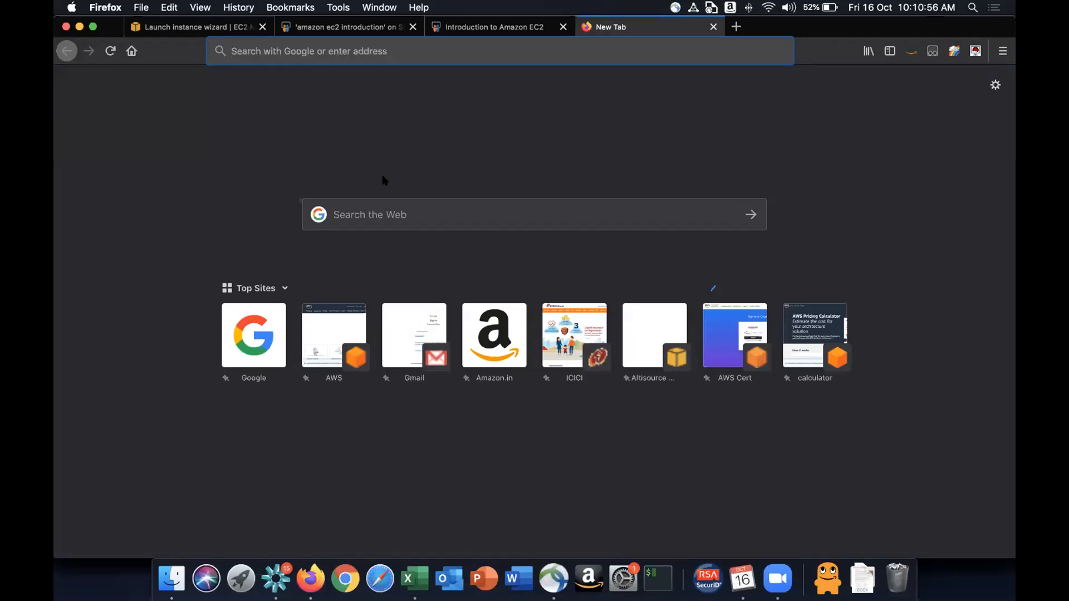
click(256, 315)
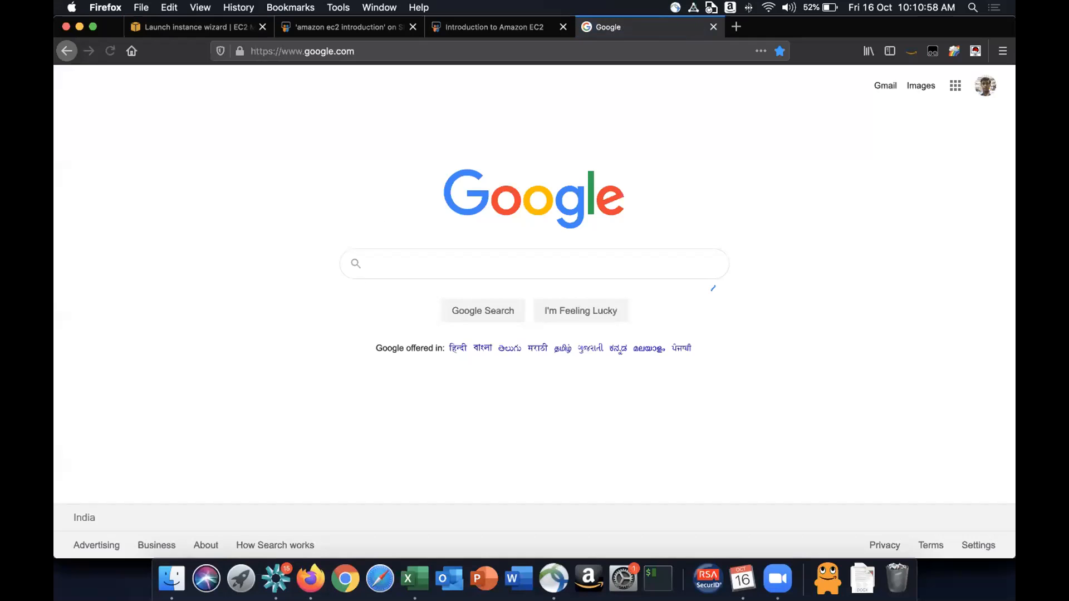
text(ARM)
key(Down)
key(Down)
key(Return)
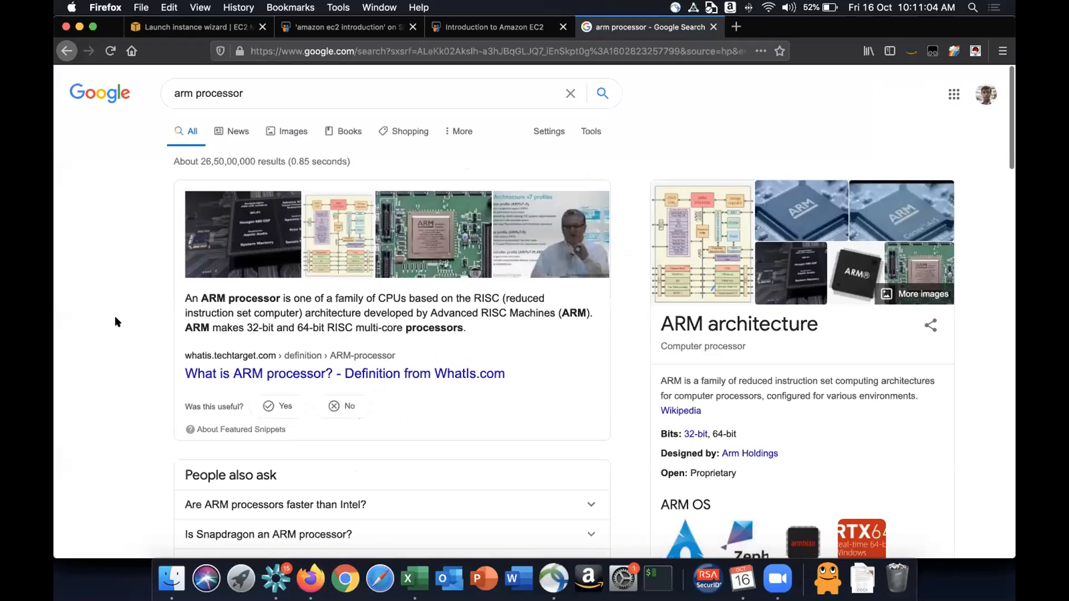
- Scroll through the arm processor results and open the ARM architecture Wikipedia article in a new tab
scroll(116, 319, down, 5)
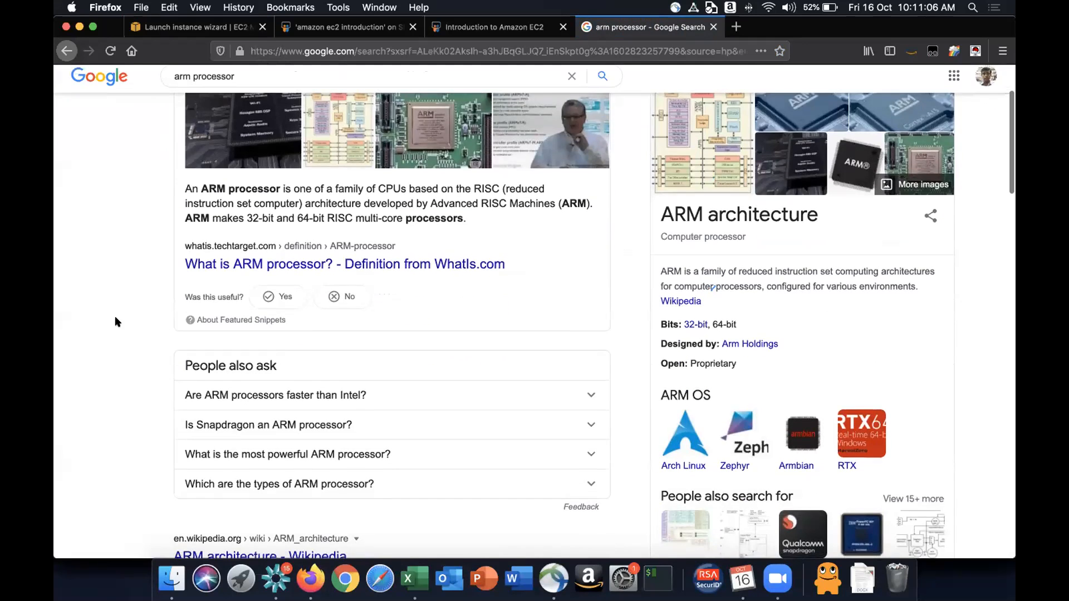
scroll(229, 223, down, 3)
super+click(248, 216)
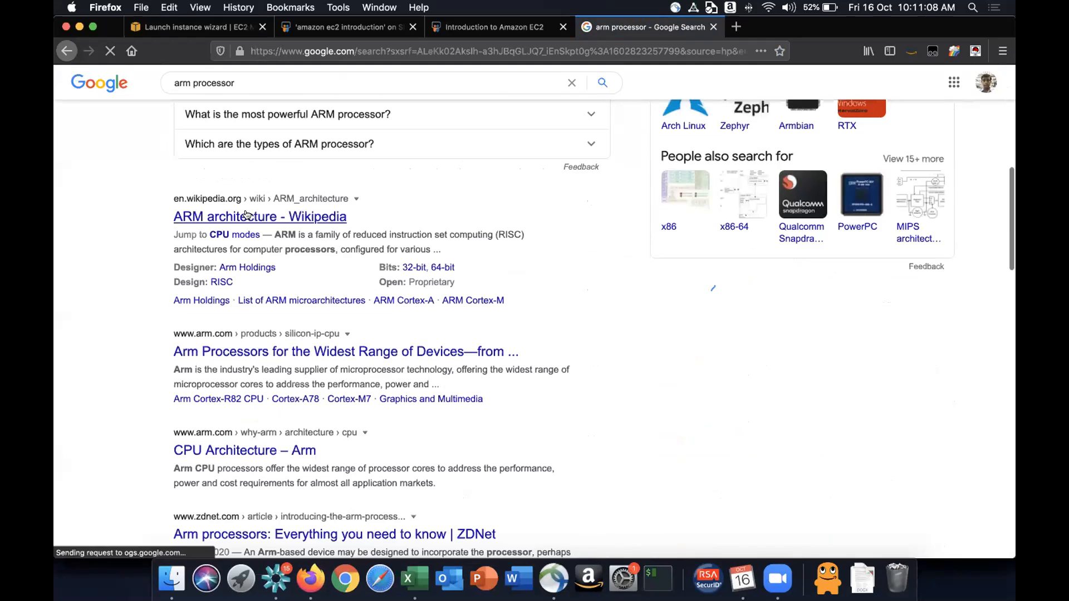
scroll(379, 167, up, 5)
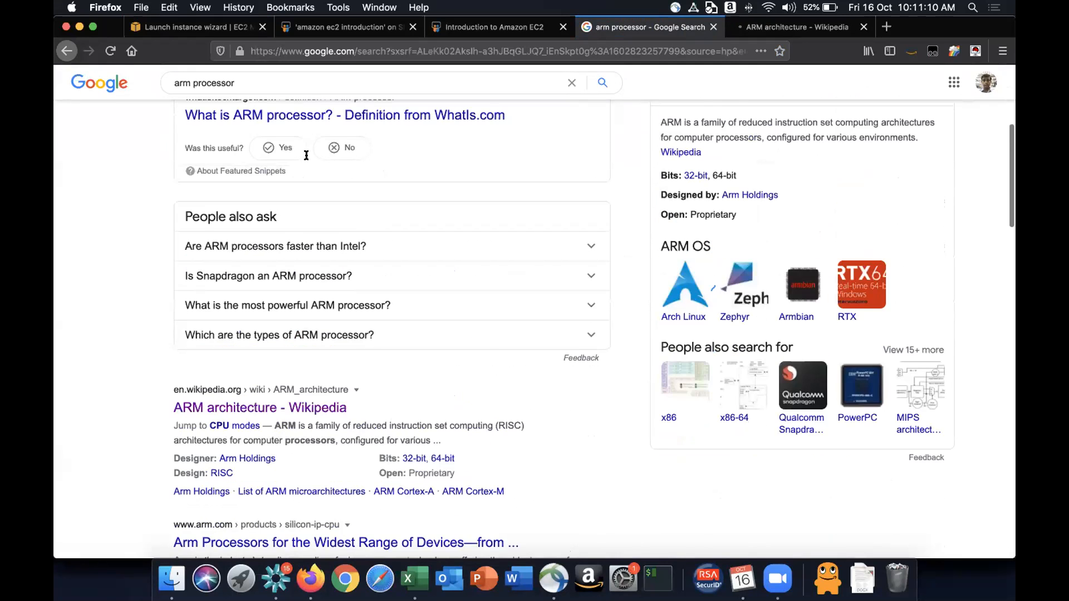
scroll(300, 157, up, 3)
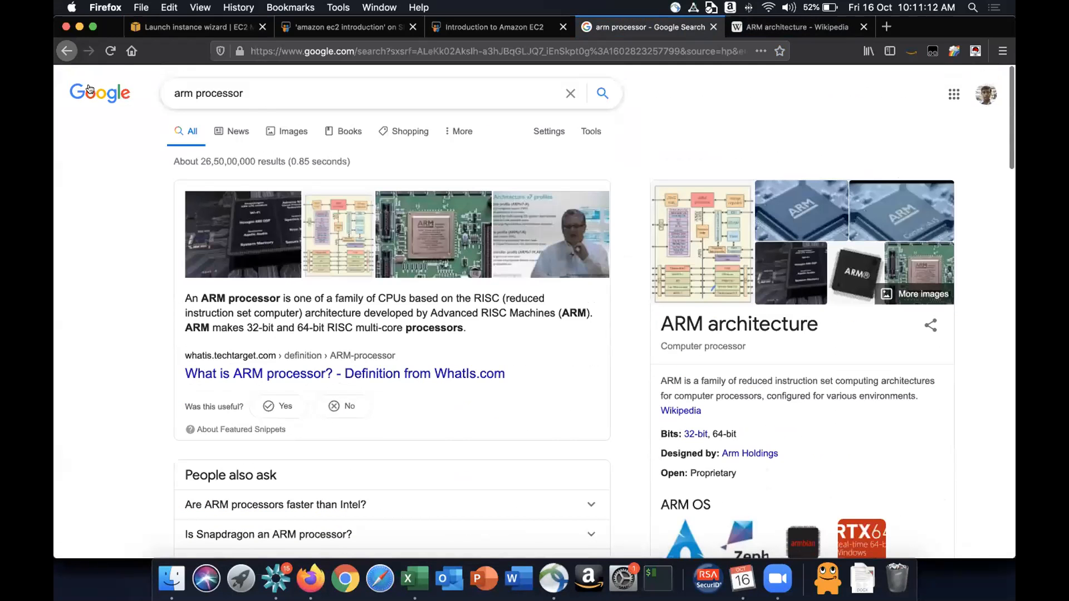
- Search Google for "x86 vs arm" and scroll through the results
triple_click(260, 96)
text(x6)
key(BackSpace)
text(86 vs arm)
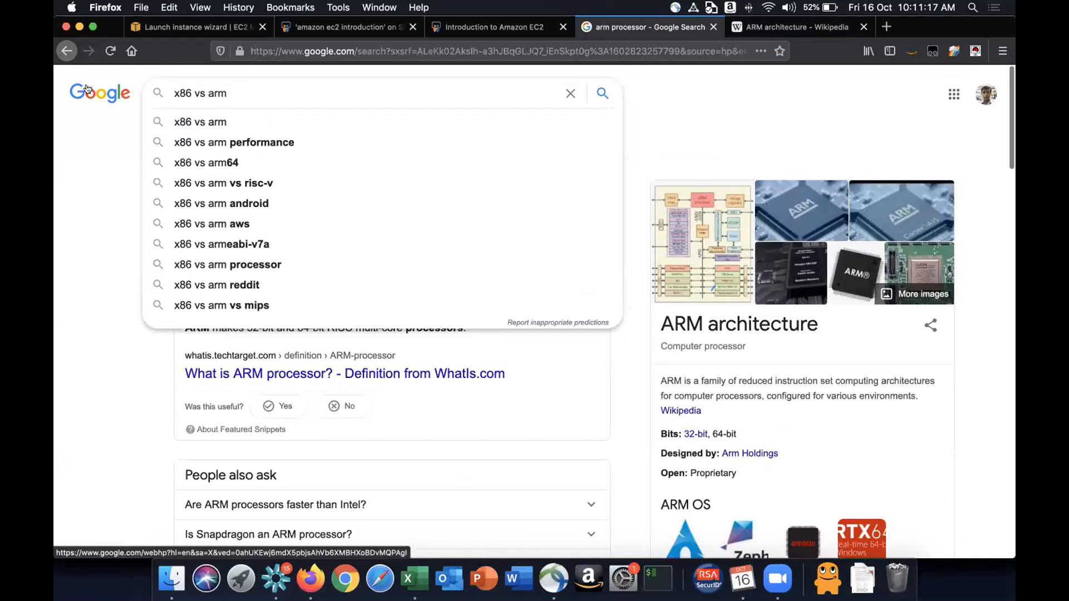
click(201, 122)
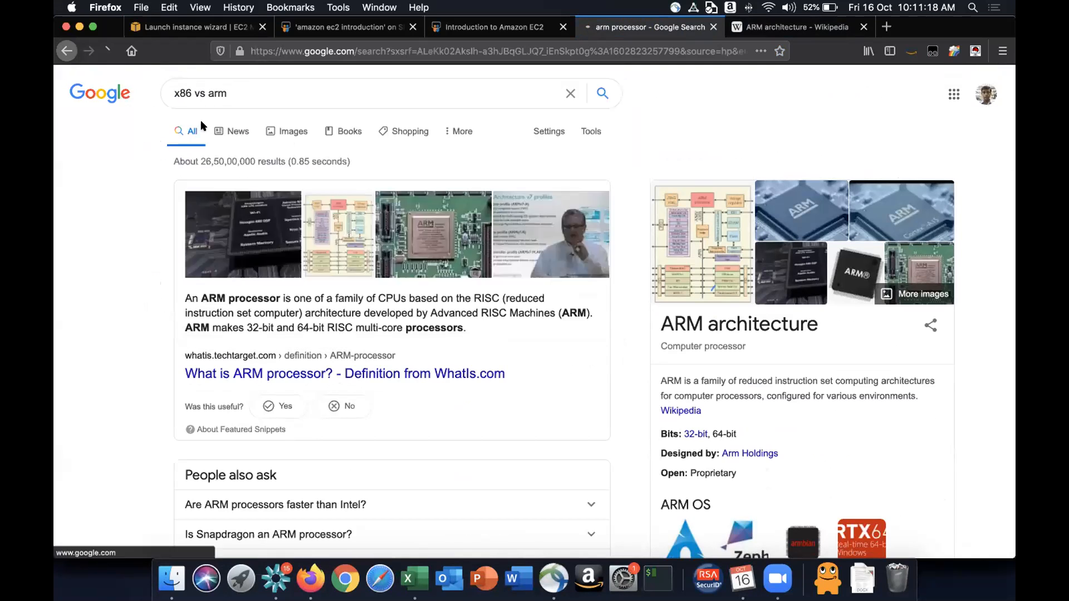
scroll(280, 290, down, 1)
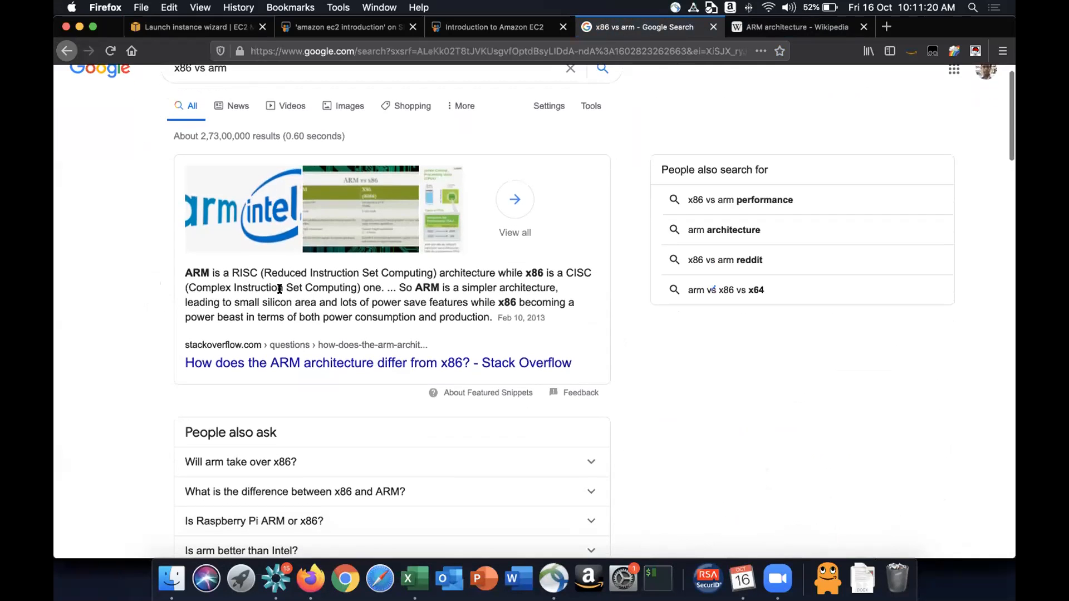
scroll(279, 289, down, 10)
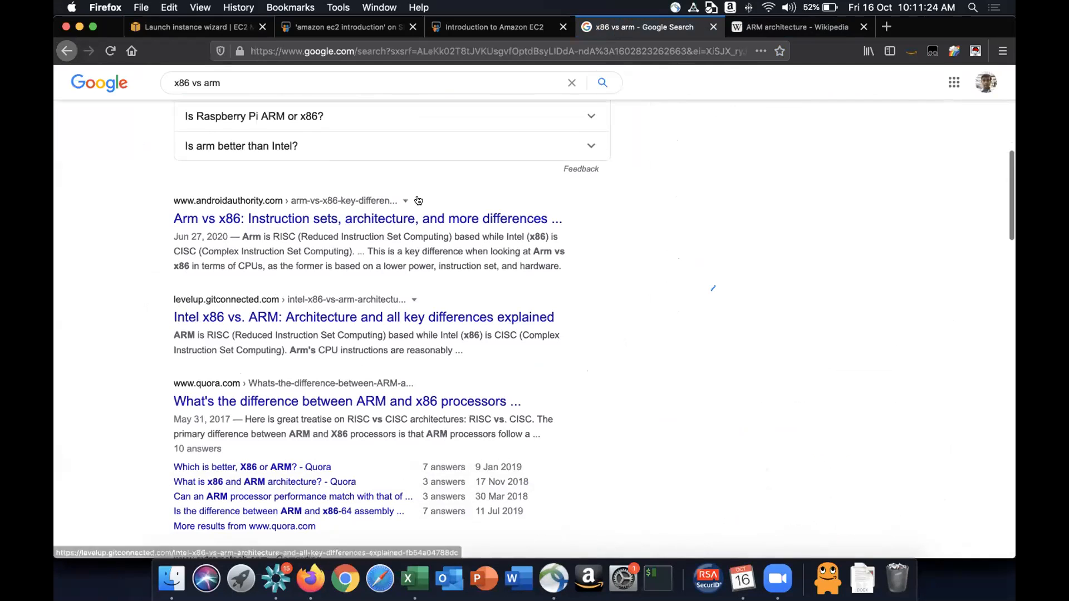
- Glance over the Wikipedia ARM article and the Introduction to Amazon EC2 slides, then return to the launch wizard tab
click(749, 27)
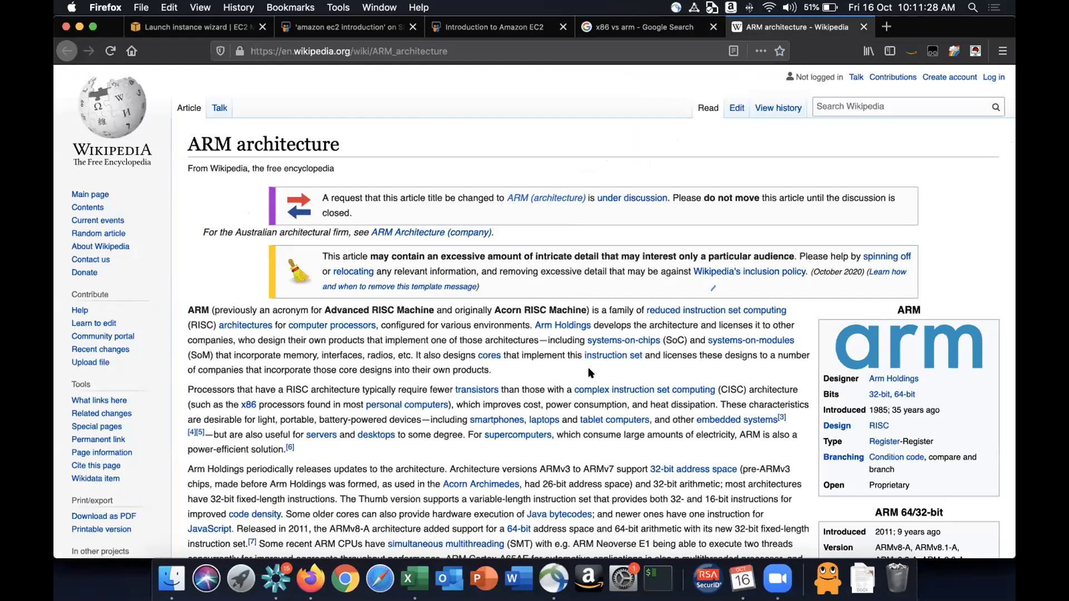
scroll(591, 367, down, 7)
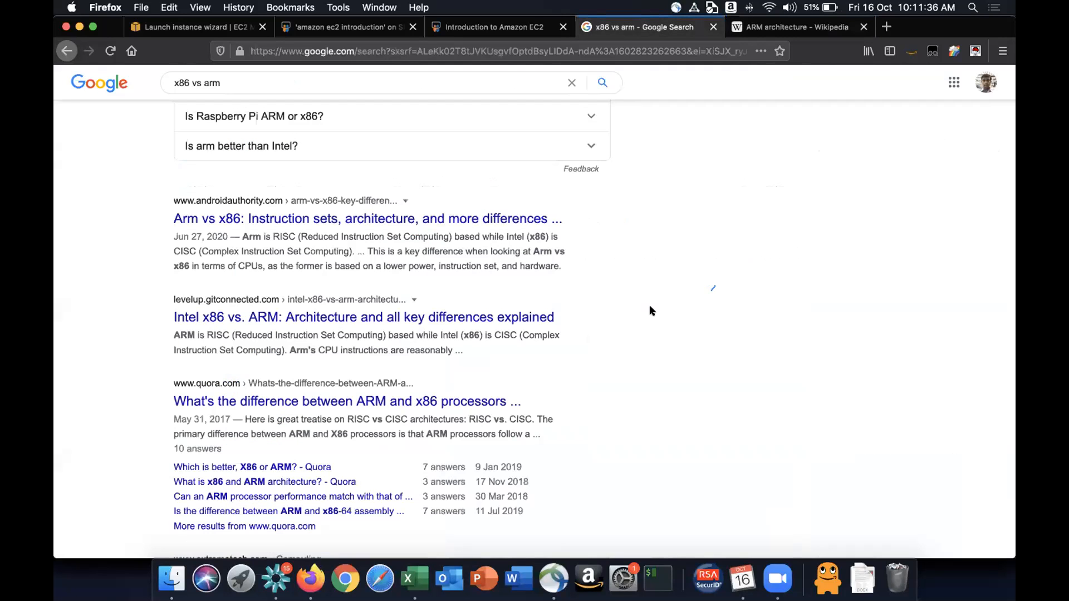
scroll(650, 308, up, 10)
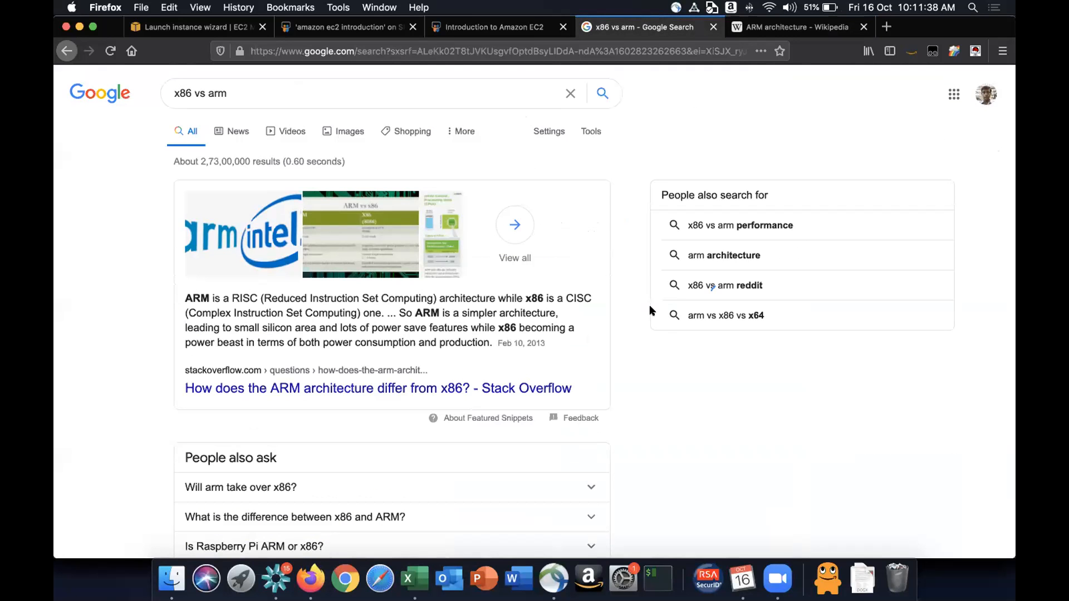
click(454, 27)
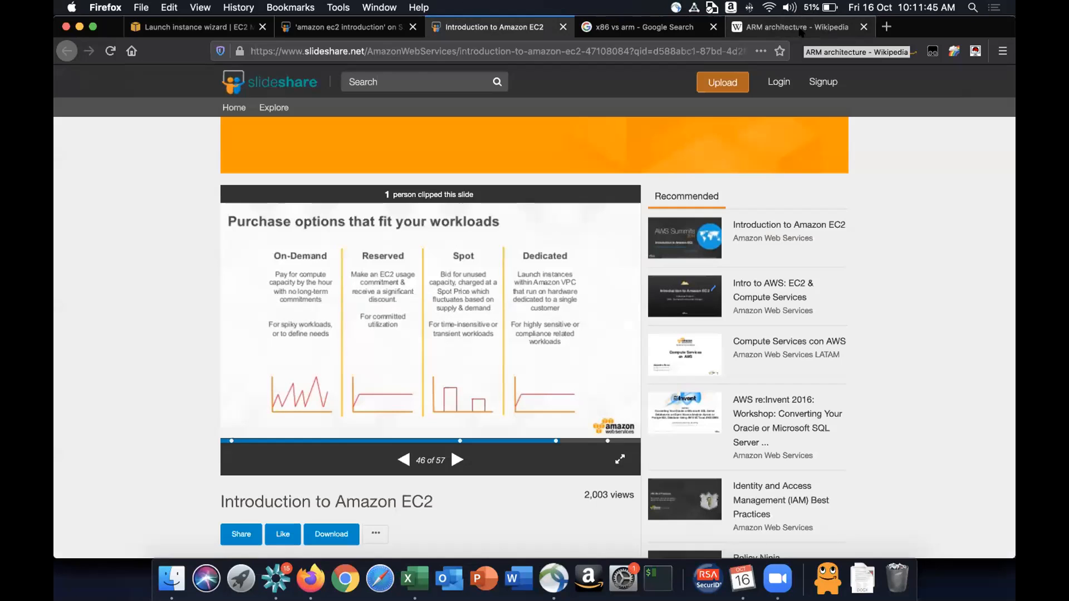
click(230, 21)
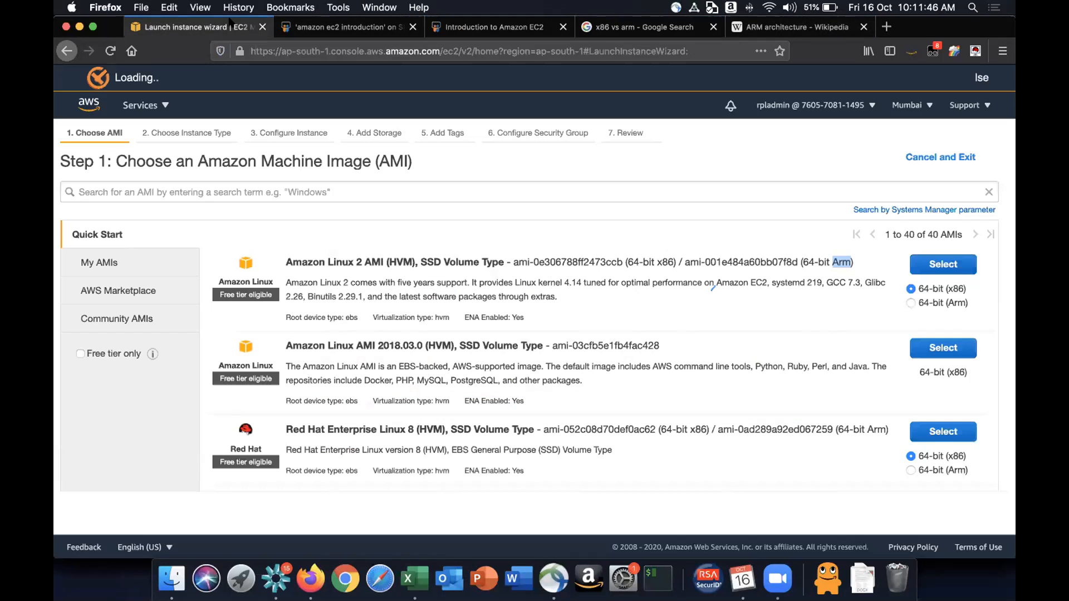
- Highlight the Amazon Linux 2 Arm label and review the Red Hat Enterprise Linux 8 AMI's name and device details
click(805, 254)
drag(286, 260, 665, 258)
click(567, 258)
click(775, 250)
scroll(739, 333, down, 5)
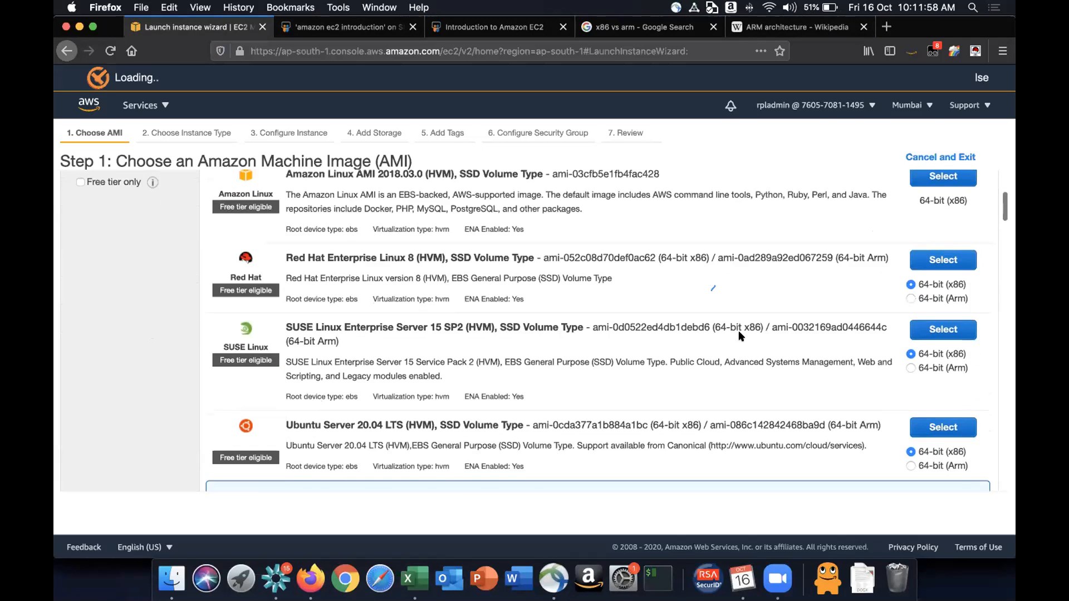
scroll(384, 250, up, 1)
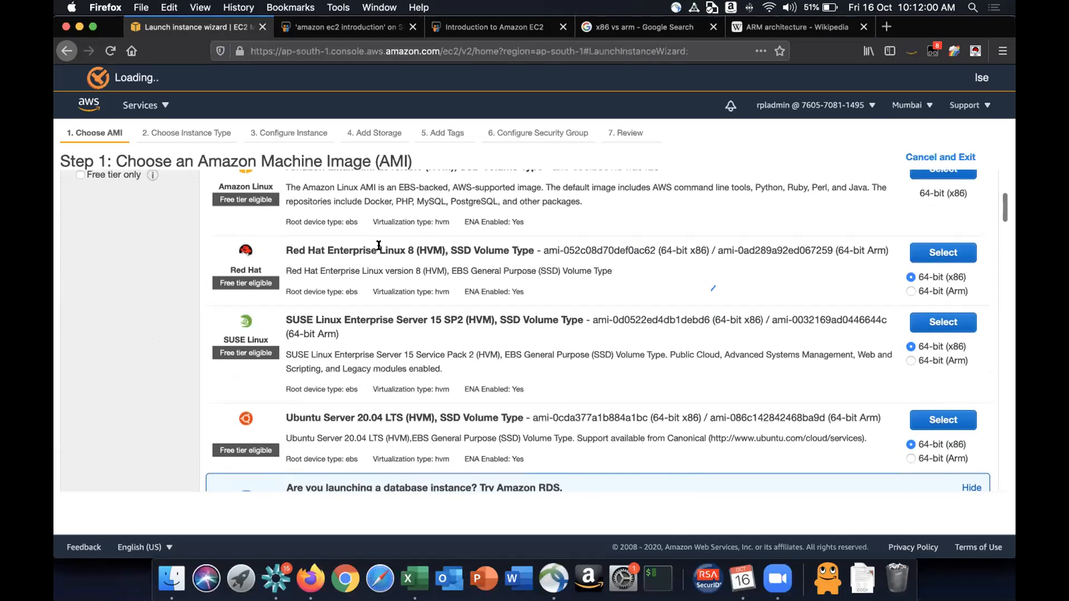
drag(379, 249, 460, 247)
click(462, 246)
drag(659, 247, 700, 248)
drag(283, 290, 511, 294)
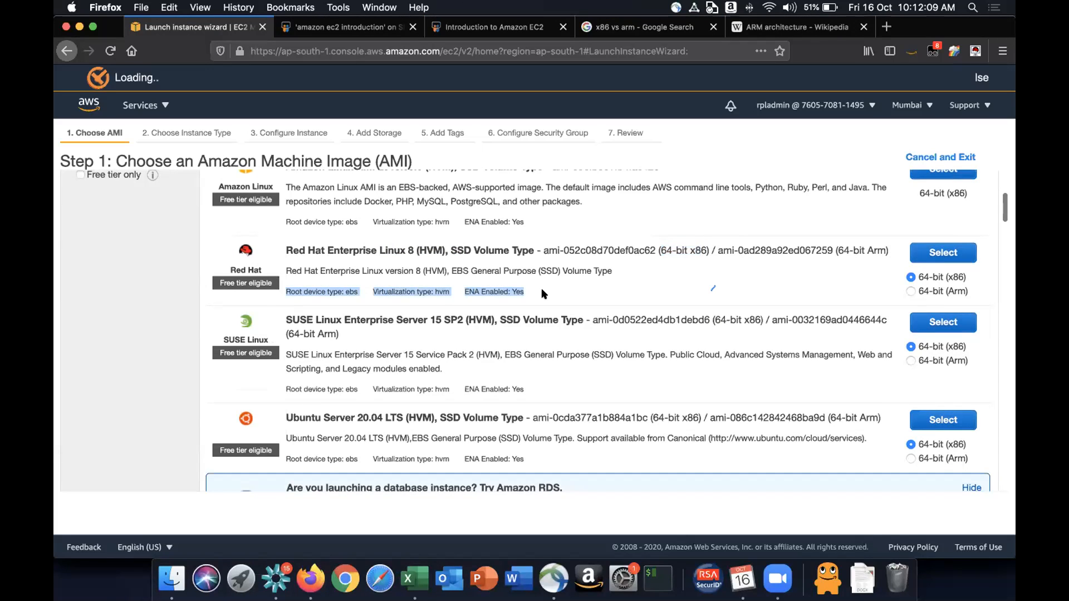
click(542, 290)
drag(289, 291, 352, 299)
double_click(351, 294)
click(350, 295)
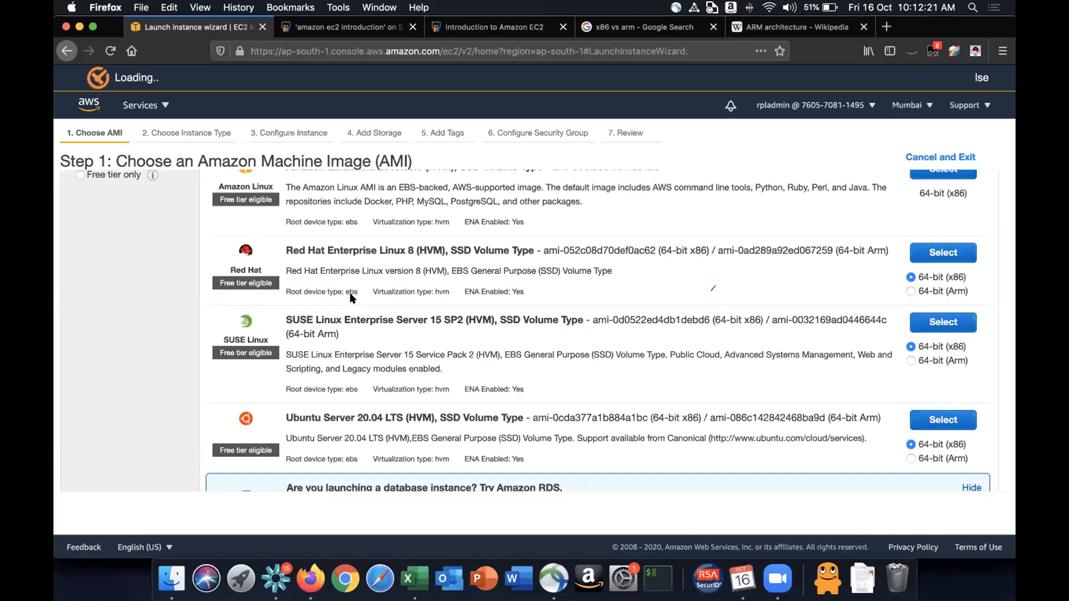
- Scroll down the Quick Start list, highlighting the SUSE Linux and Ubuntu Server 20.04 LTS AMI entries
scroll(351, 298, up, 5)
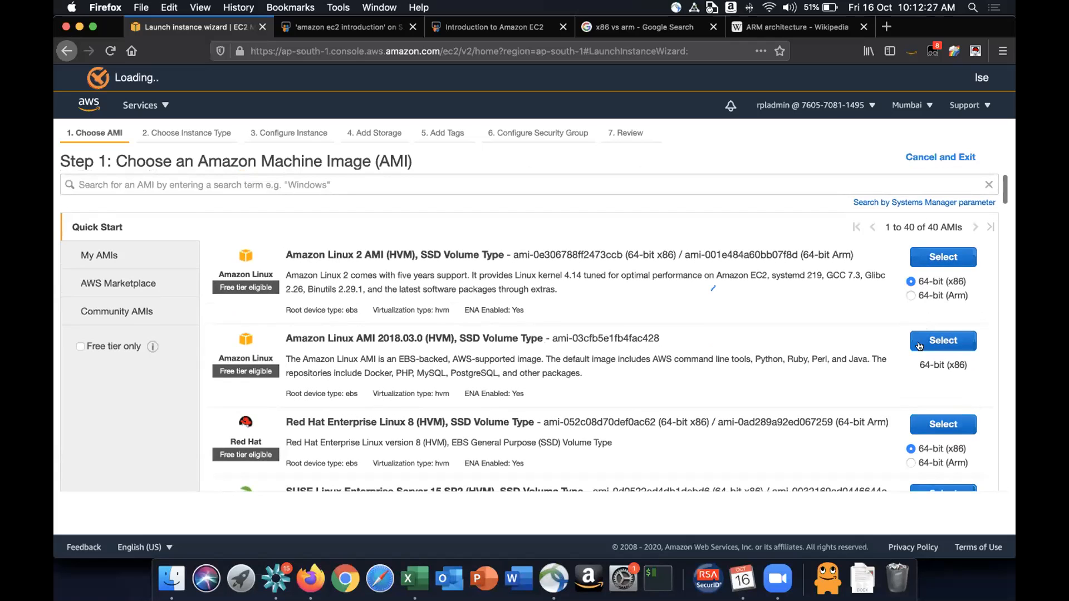
scroll(825, 323, down, 6)
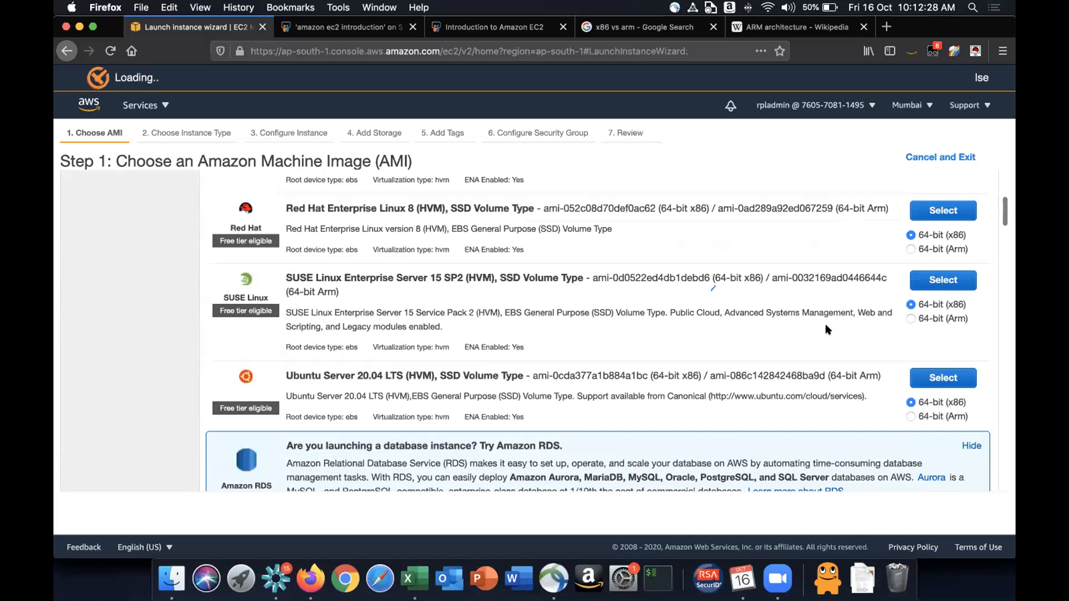
drag(285, 259, 508, 266)
click(508, 266)
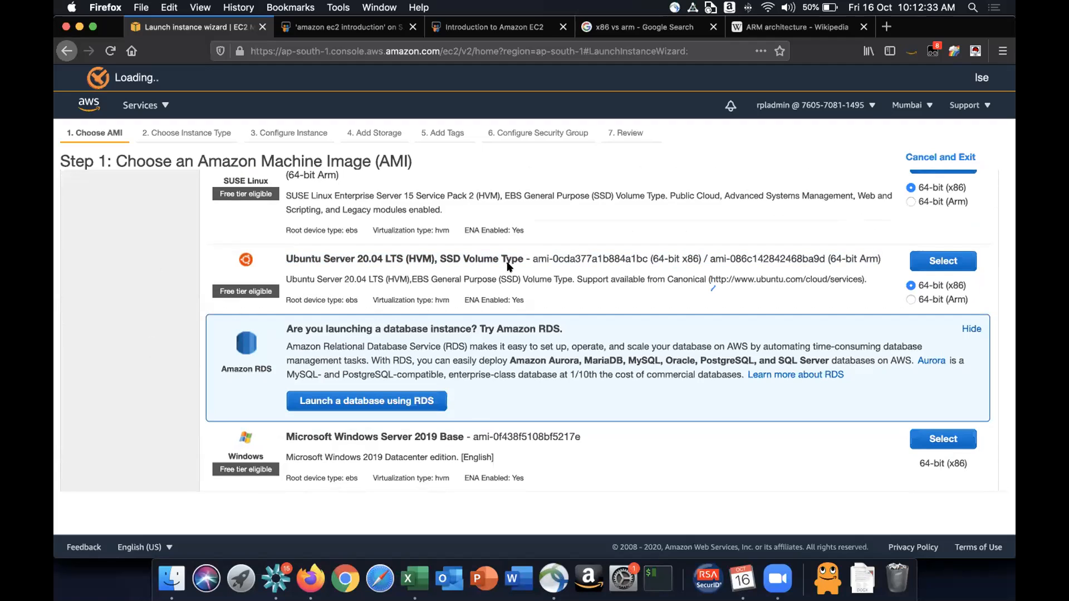
drag(362, 257, 400, 254)
scroll(424, 271, down, 3)
scroll(423, 271, down, 2)
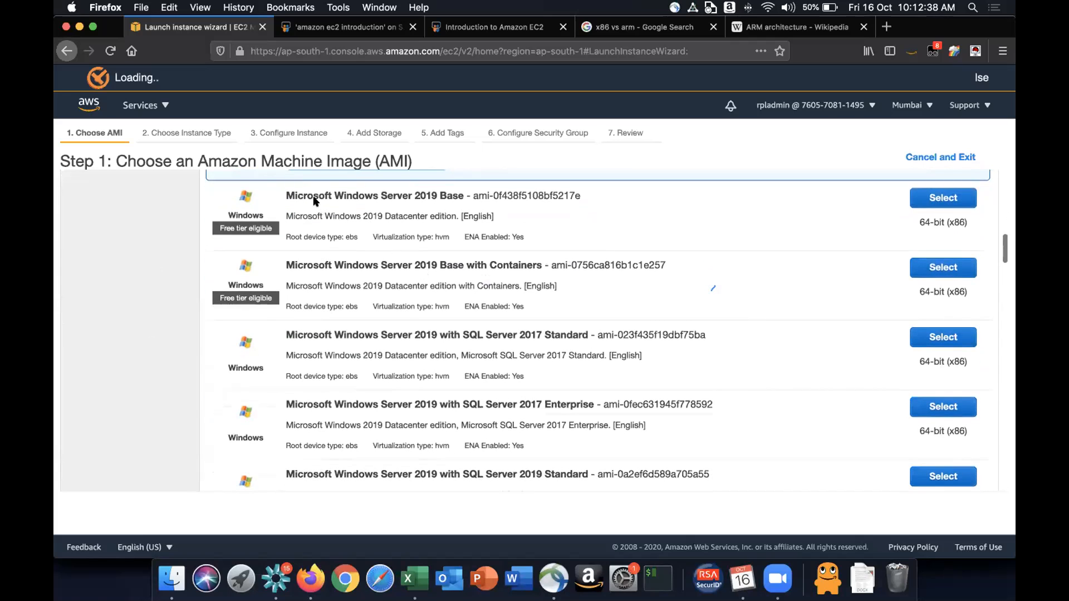
- Browse the Microsoft Windows Server AMIs, highlighting the Windows Server 2019 Base and SQL Server edition names
drag(307, 199, 447, 201)
click(447, 201)
scroll(451, 256, down, 2)
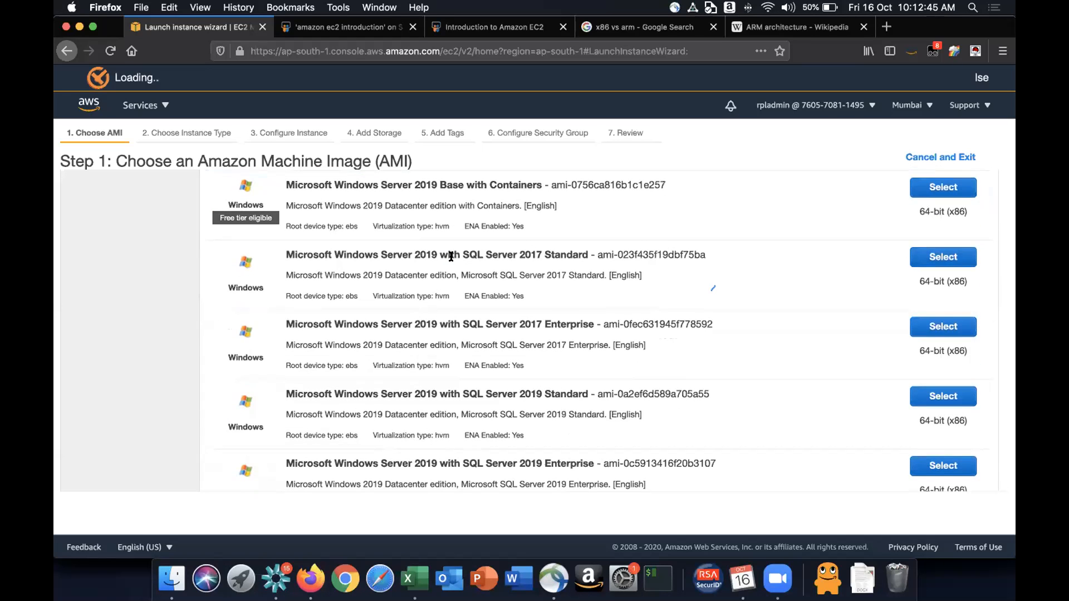
scroll(453, 255, down, 3)
scroll(517, 260, up, 2)
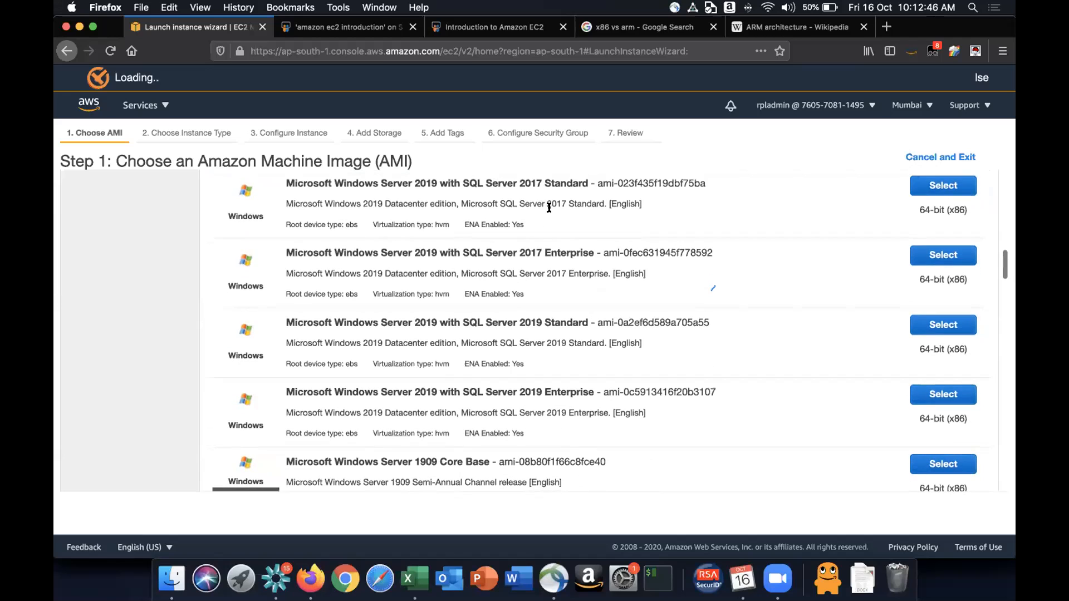
drag(461, 181, 588, 186)
click(587, 190)
scroll(518, 234, up, 3)
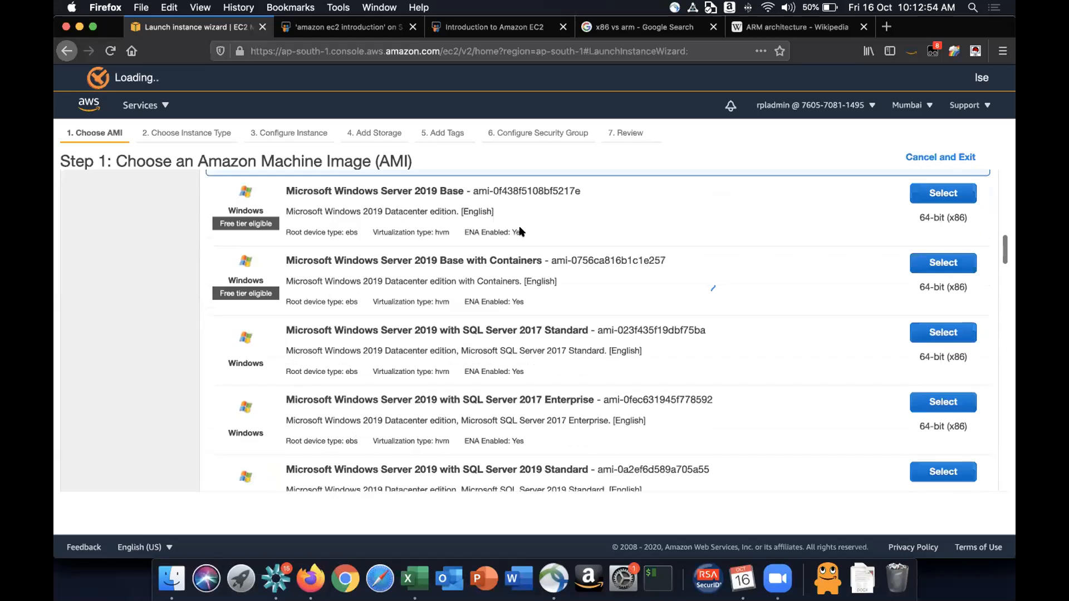
drag(403, 193, 448, 194)
click(445, 192)
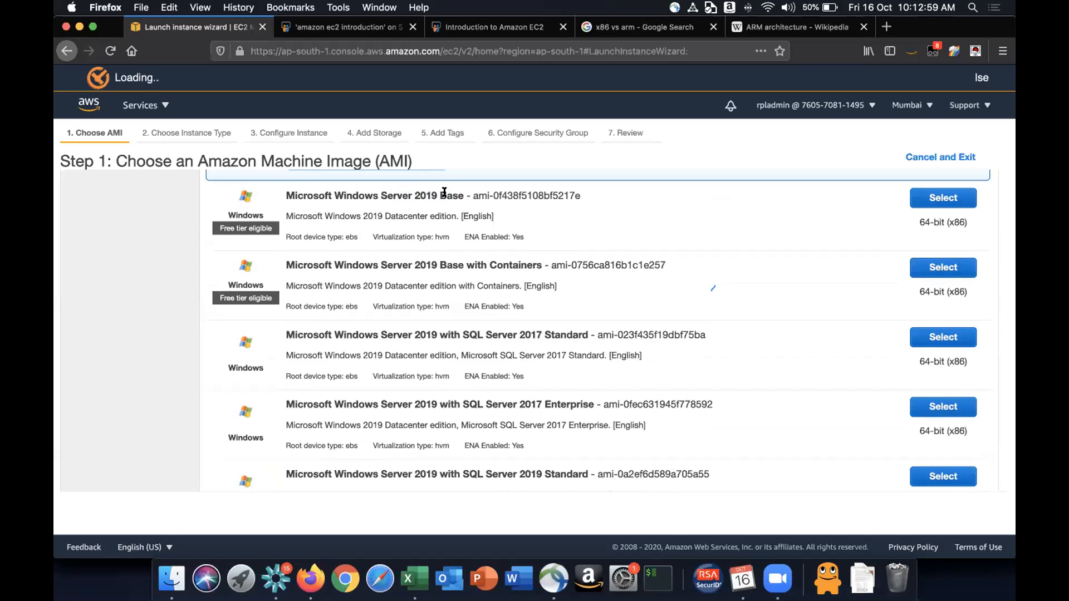
scroll(469, 316, down, 5)
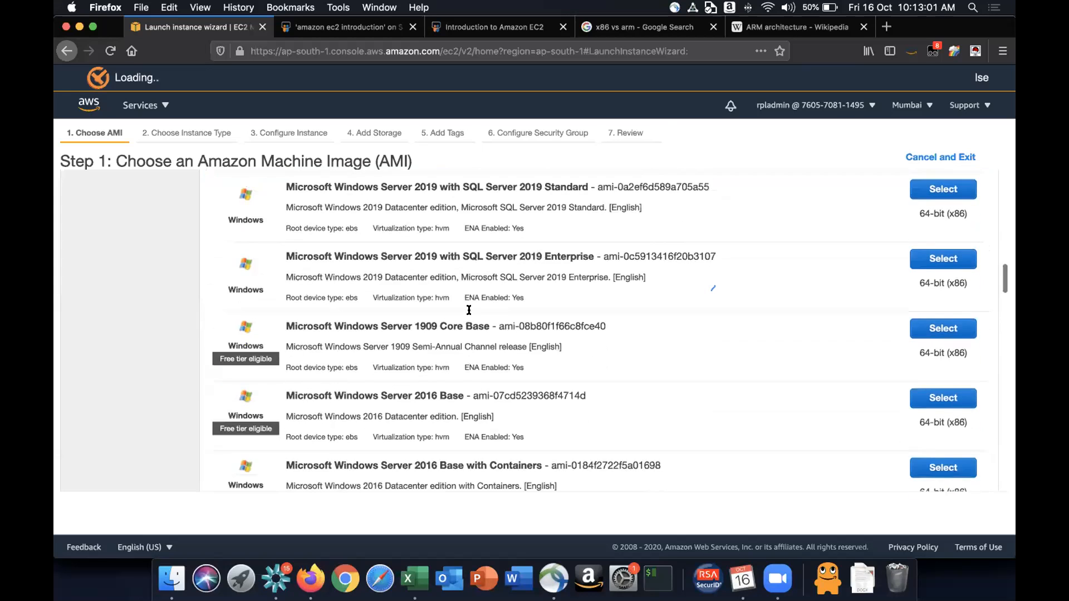
scroll(469, 316, down, 9)
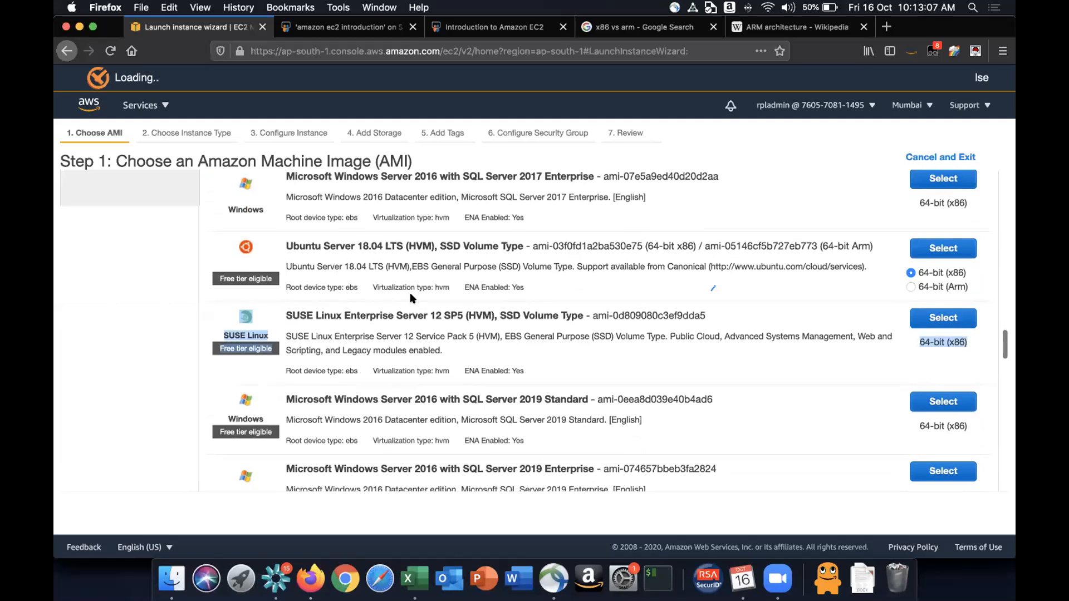
- Scroll through the rest of the Quick Start AMI list, including the Deep Learning AMIs, and return to its top
scroll(430, 307, down, 4)
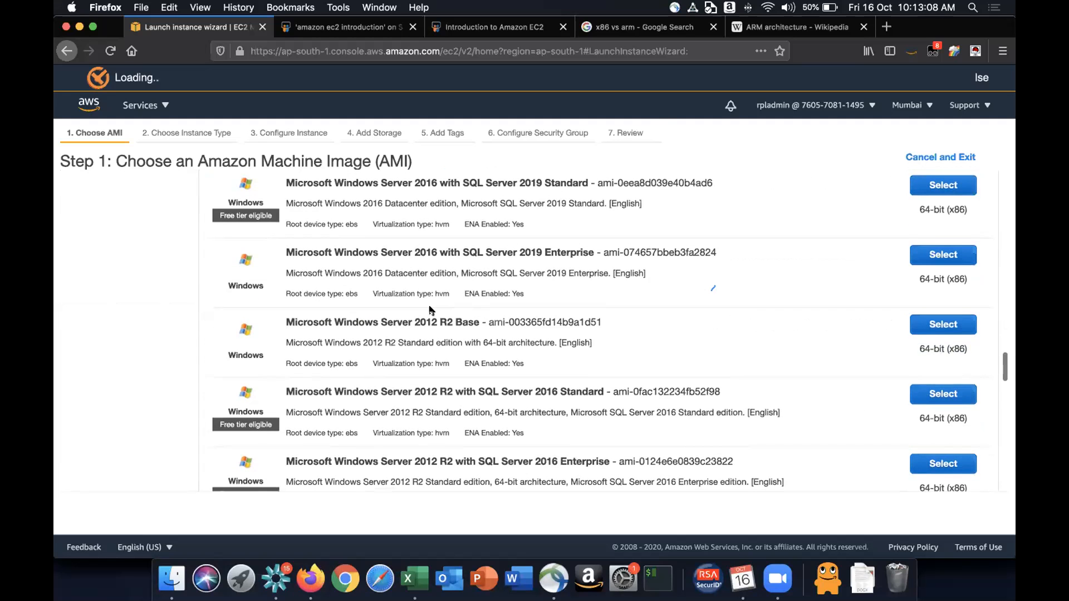
scroll(430, 310, down, 5)
scroll(349, 262, down, 5)
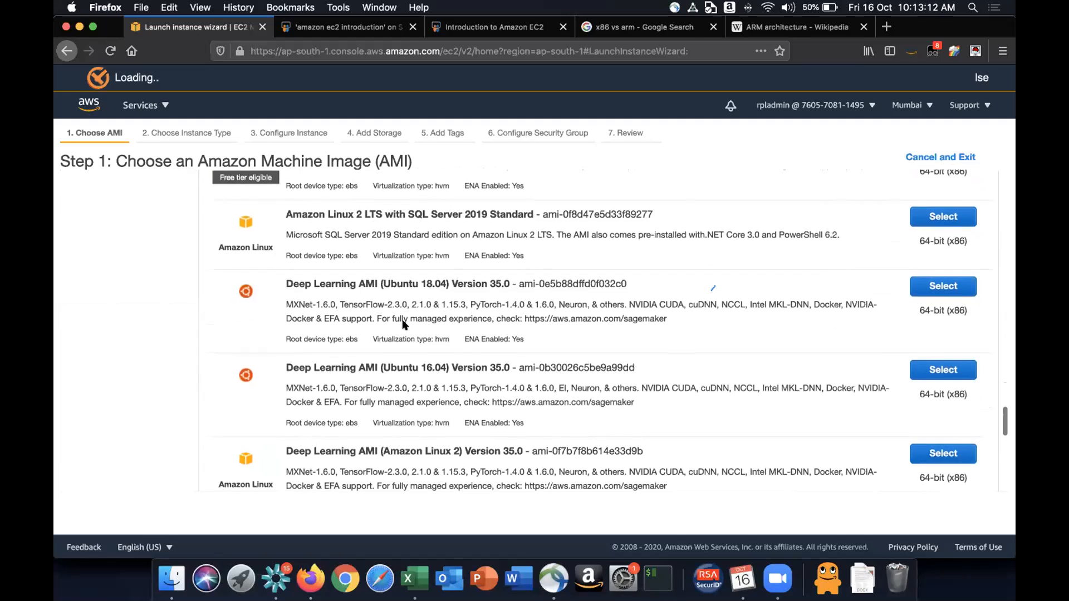
scroll(403, 323, down, 1)
drag(283, 261, 461, 257)
click(391, 255)
scroll(461, 257, down, 1)
scroll(461, 257, down, 5)
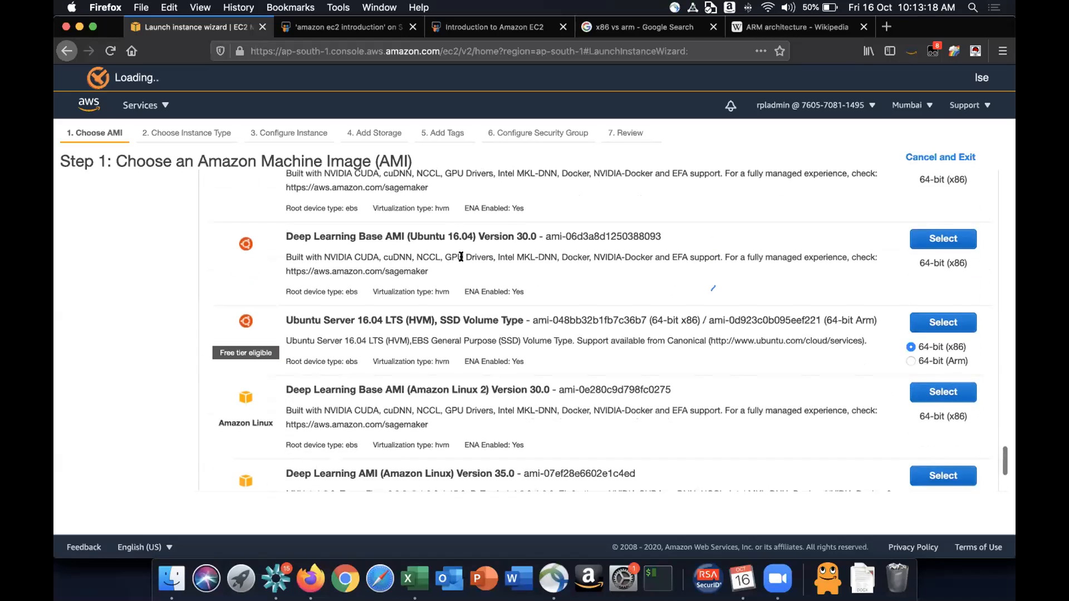
scroll(462, 257, down, 3)
scroll(575, 246, up, 15)
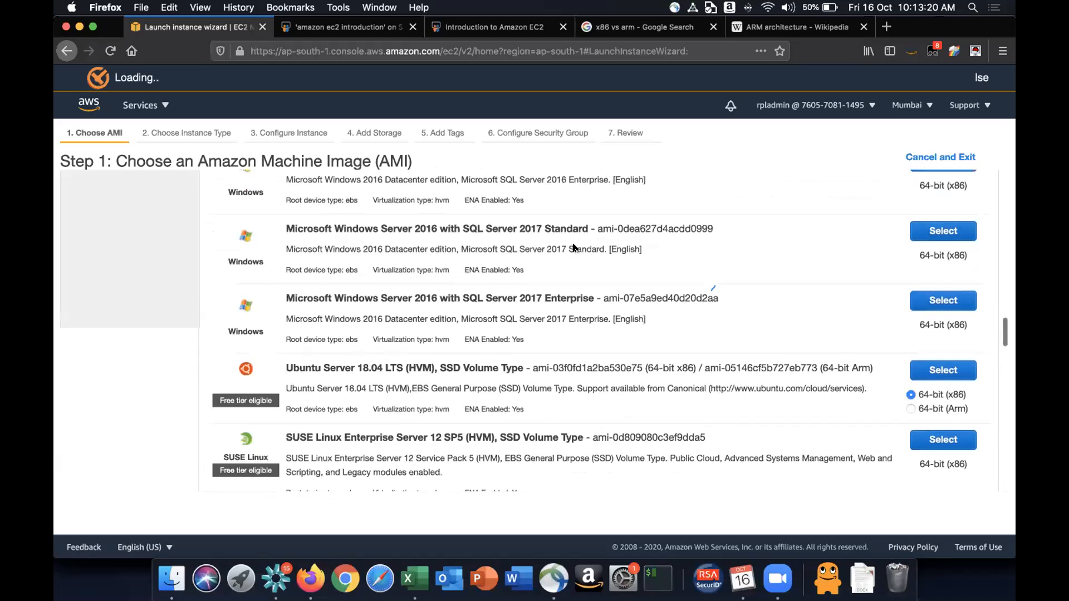
scroll(574, 247, up, 3)
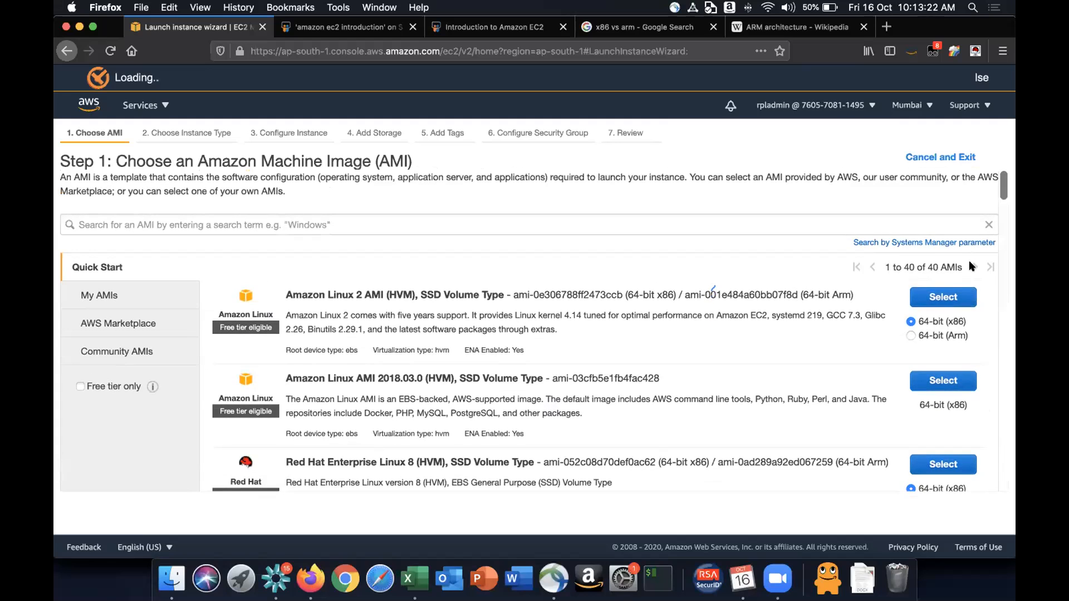
- Search the AMIs for centos and open the Community AMIs results, then switch back to Quick Start
click(451, 214)
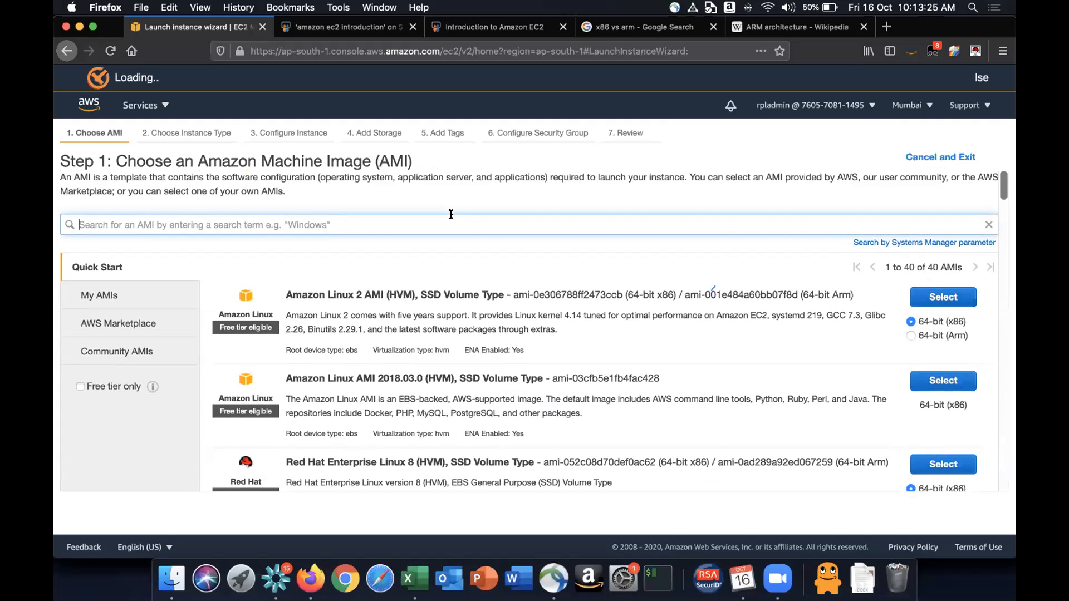
text(centos)
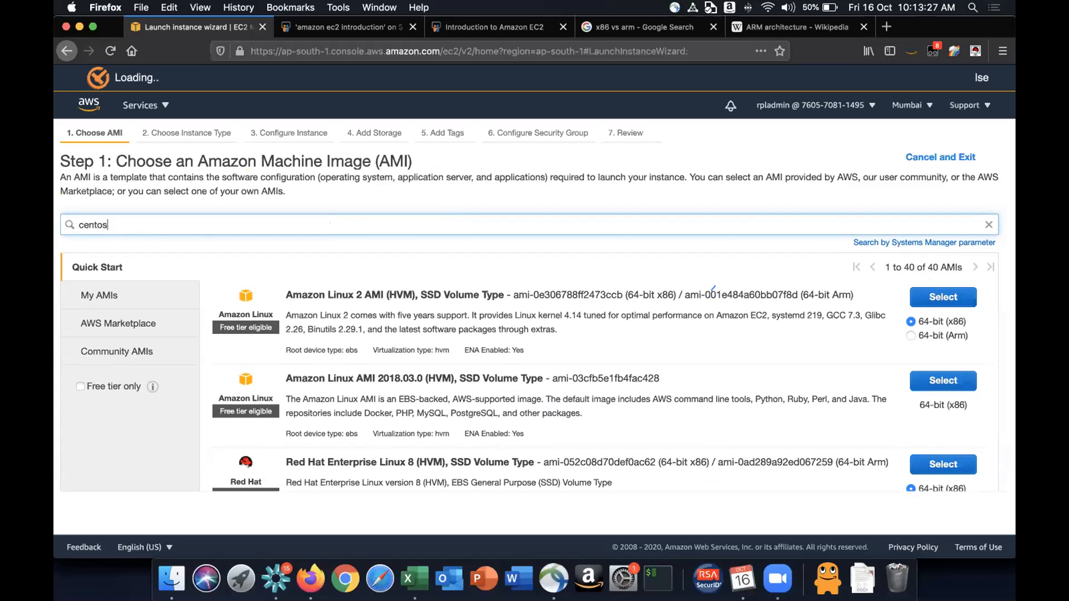
key(Return)
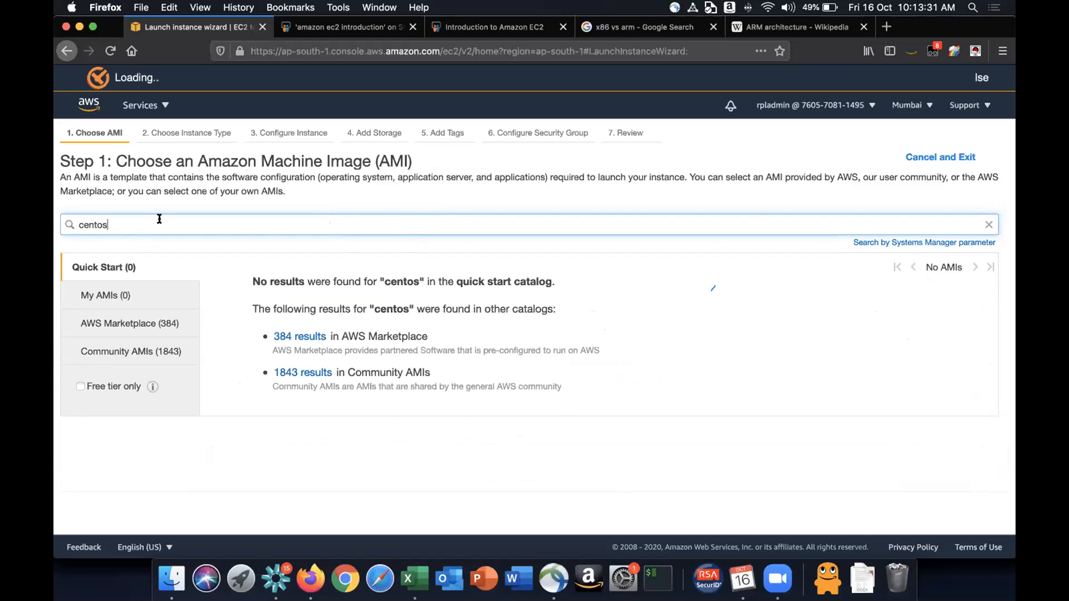
click(149, 354)
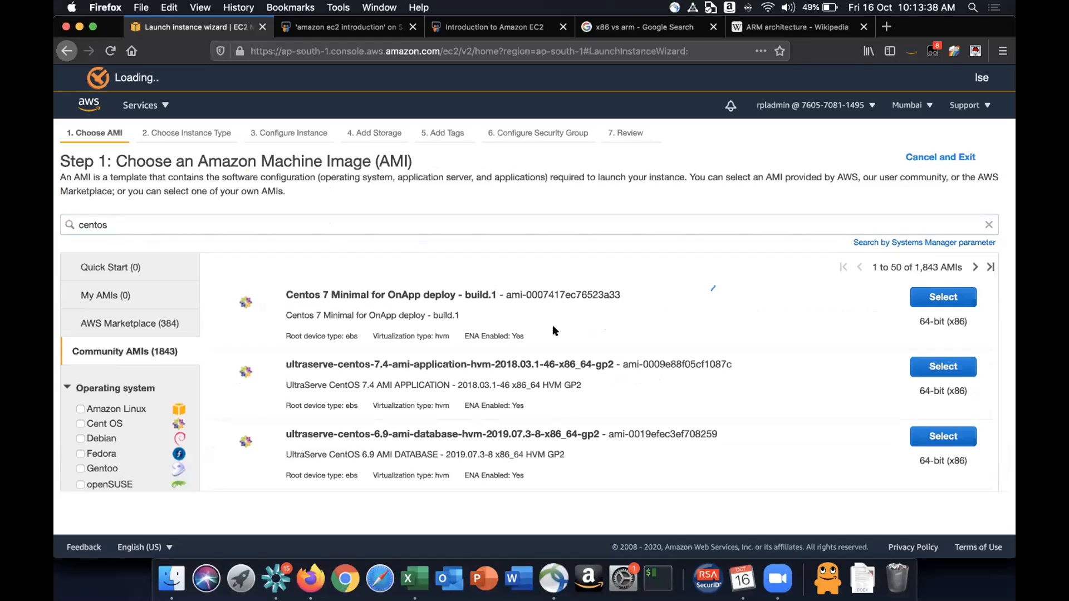
click(140, 273)
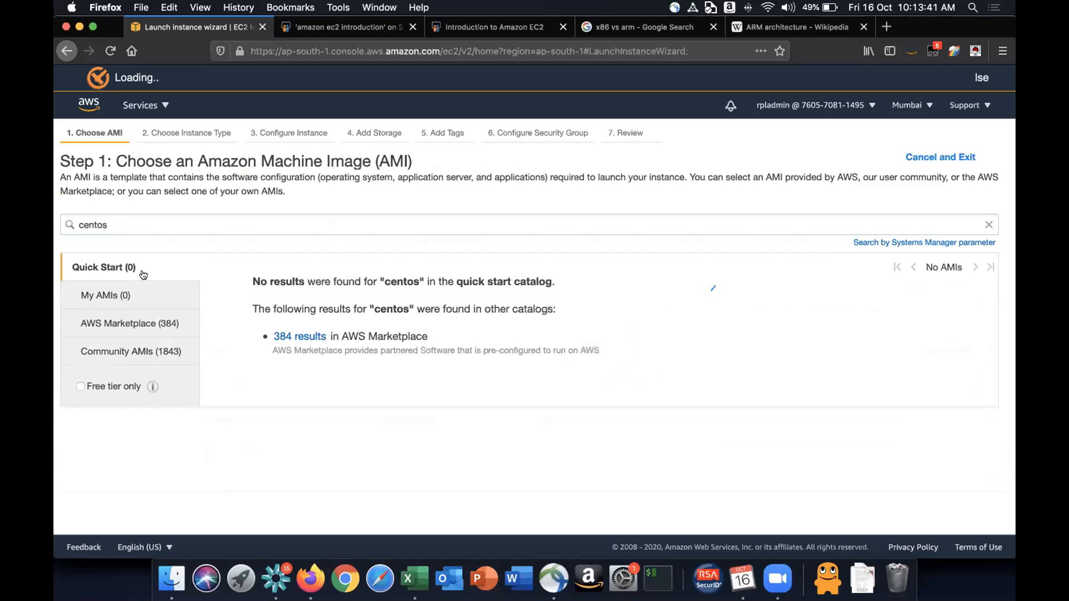
- Replace the AMI search term with redhat, then with rhel, checking the Quick Start results each time
click(95, 218)
double_click(95, 218)
key(BackSpace)
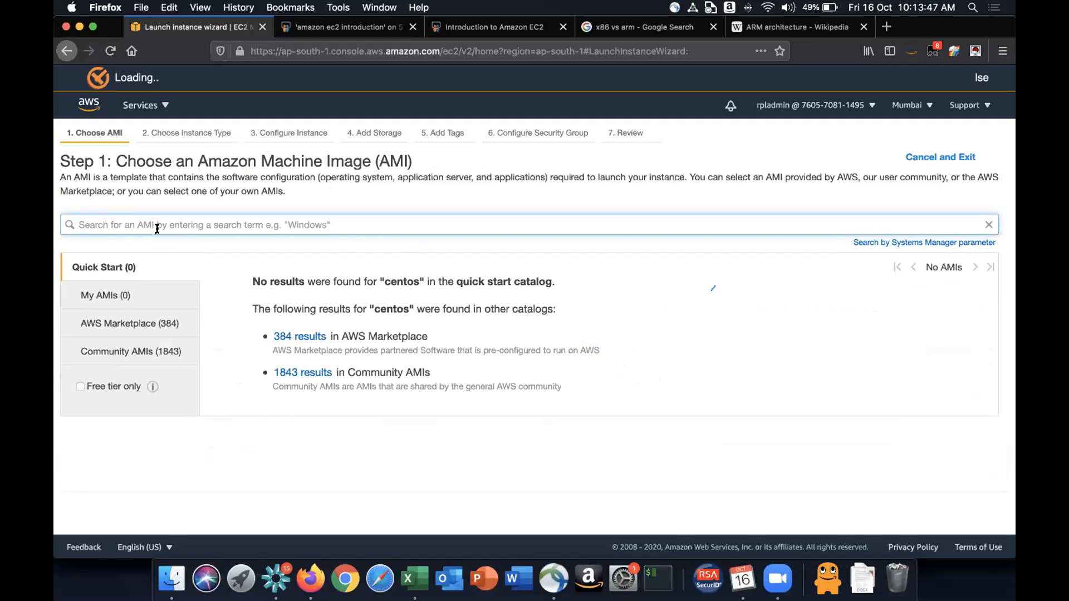
text(redhat)
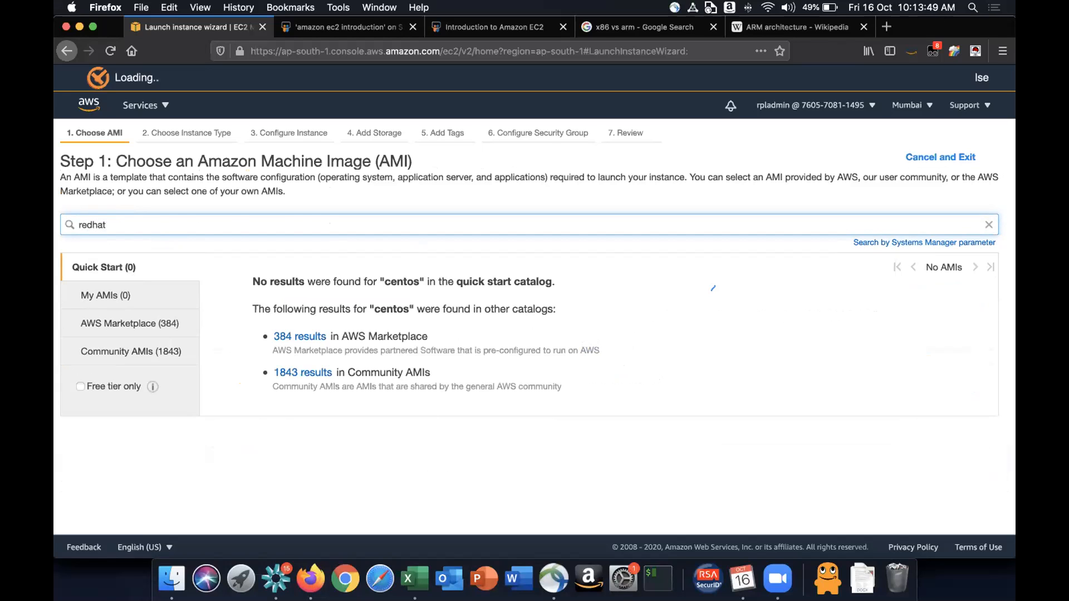
key(Return)
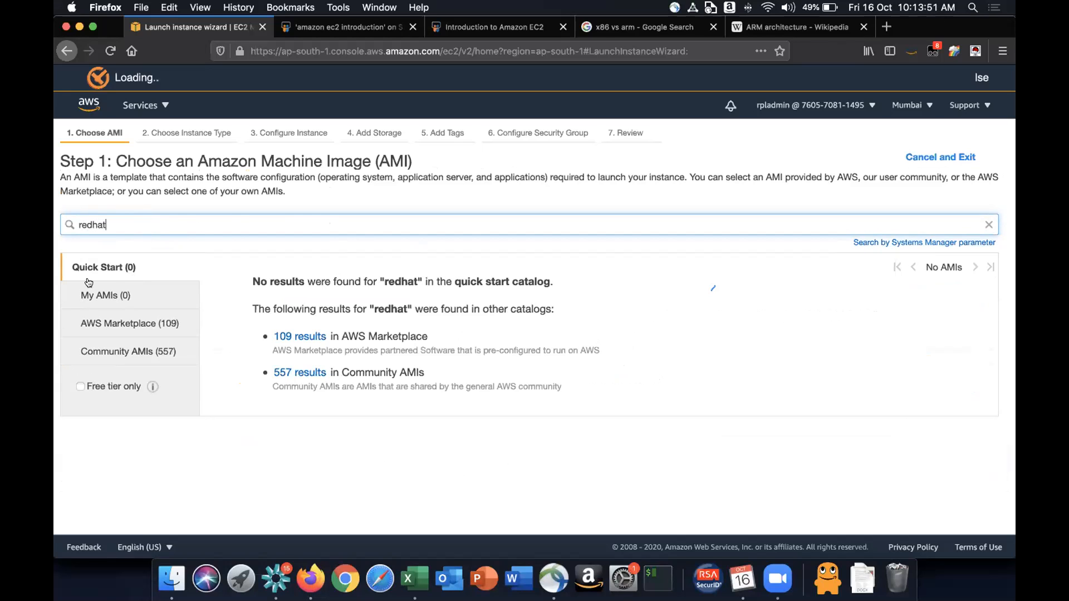
click(105, 294)
click(106, 277)
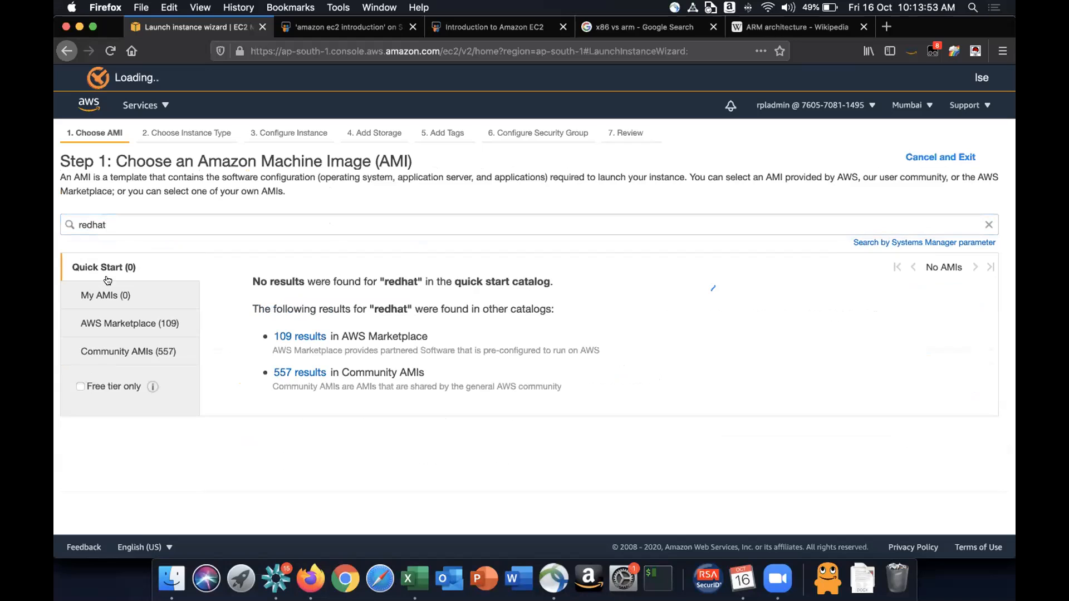
drag(128, 220, 58, 213)
text(rhe)
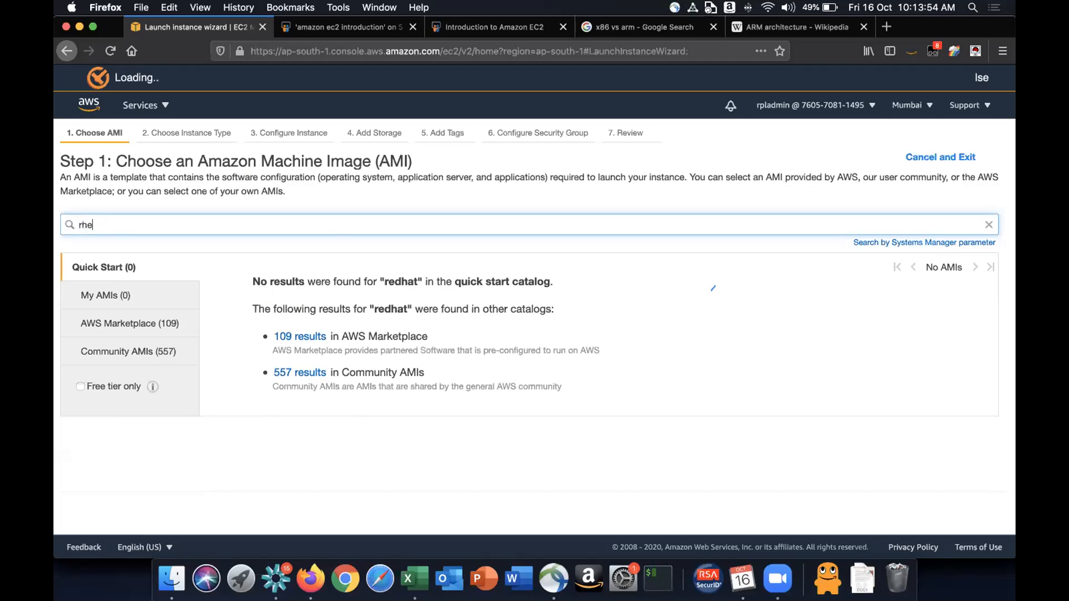
text(l)
key(Return)
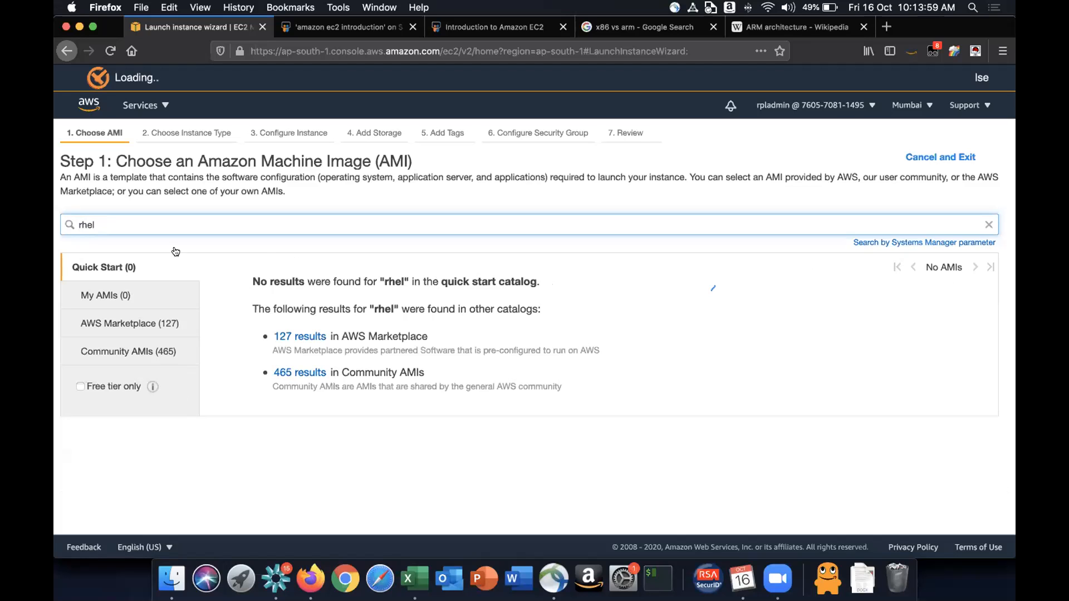
- Clear the AMI search, then search the AMIs for red hat
click(989, 224)
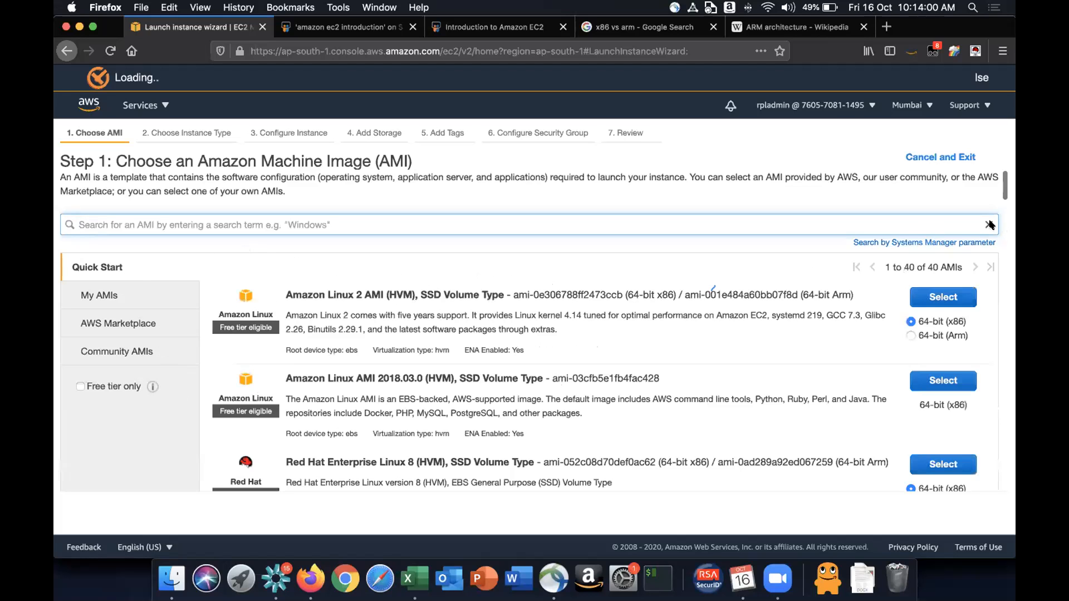
scroll(614, 384, down, 1)
scroll(614, 385, down, 2)
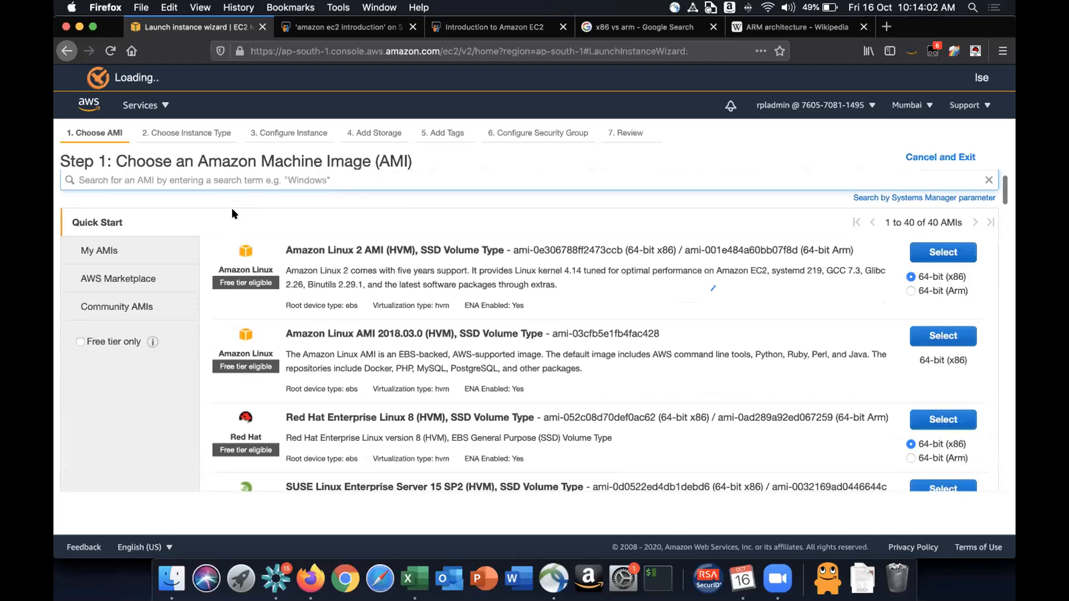
scroll(232, 227, up, 3)
text(red)
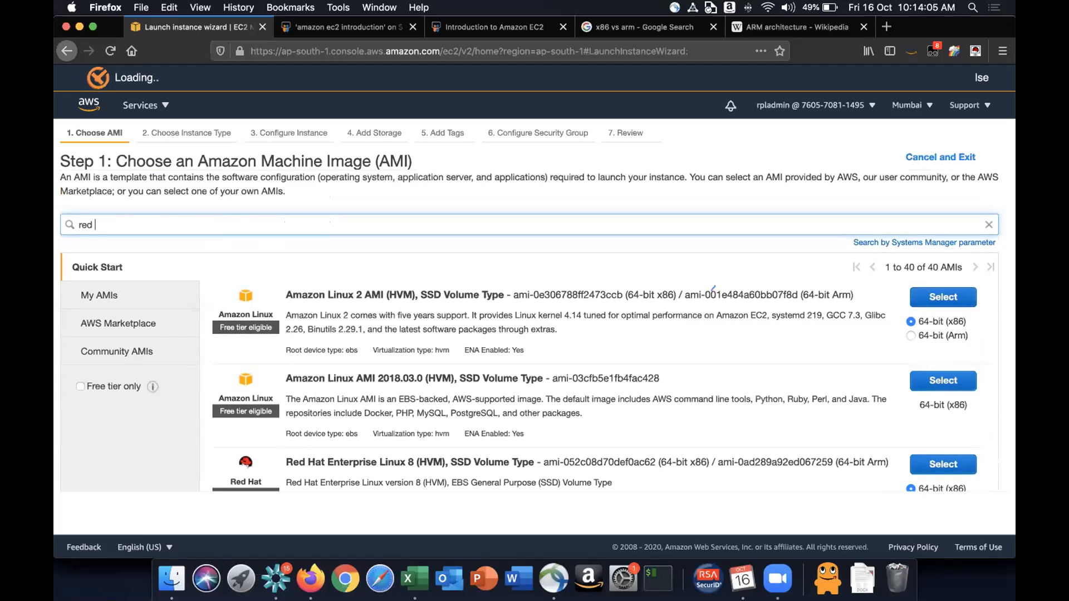
text( hat)
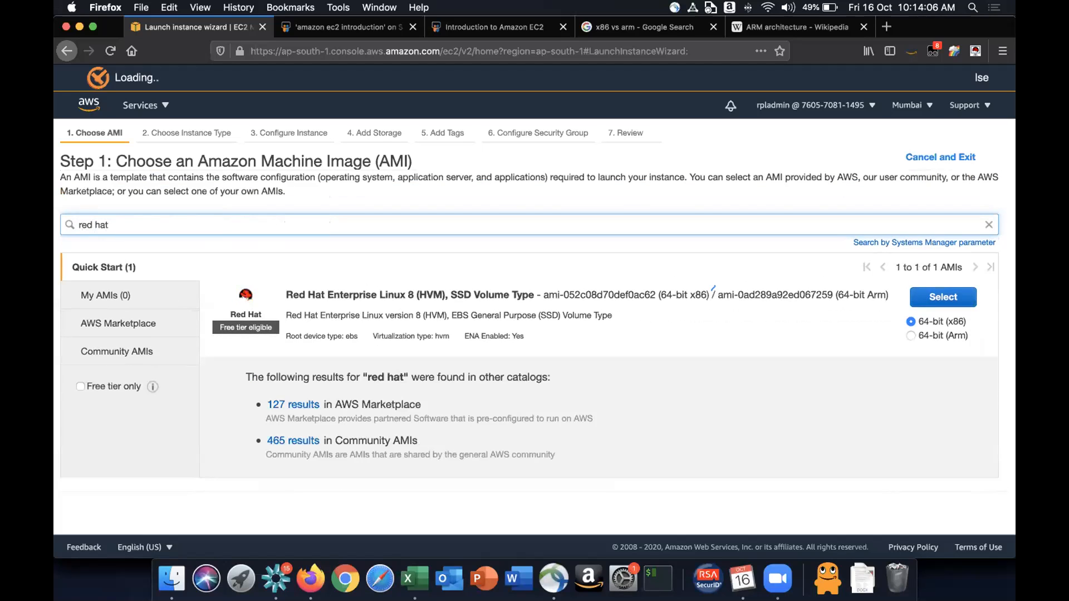
- Search the AMIs for ubuntu and scroll through the matching Quick Start results
drag(111, 225, 57, 222)
text(ubuntu)
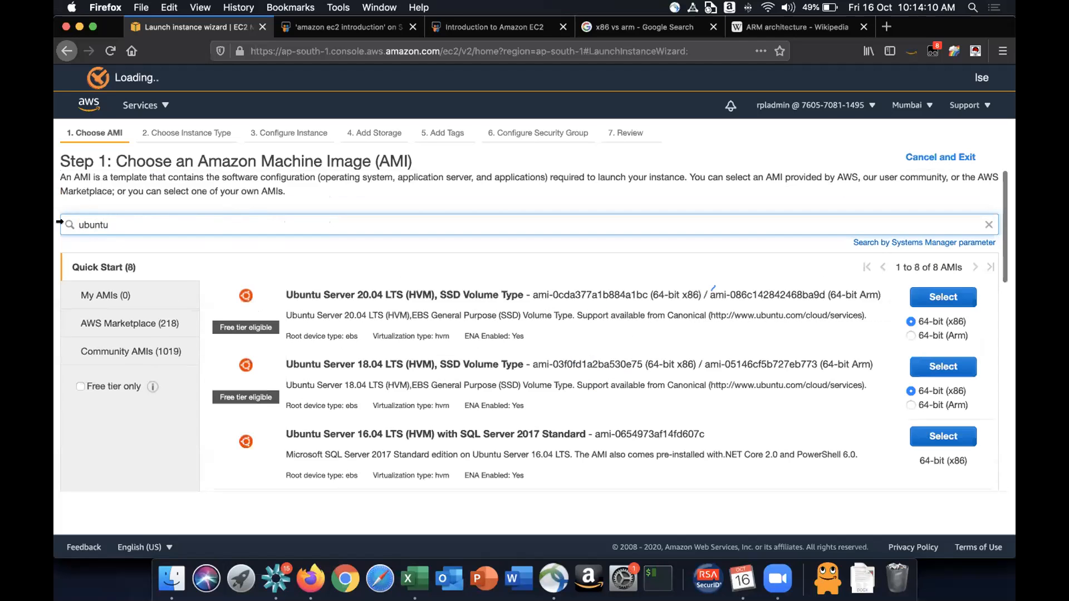
scroll(388, 395, down, 10)
scroll(345, 373, up, 10)
- Search the AMIs for windows and scroll through the matching Quick Start results
drag(115, 221, 59, 223)
text(windows)
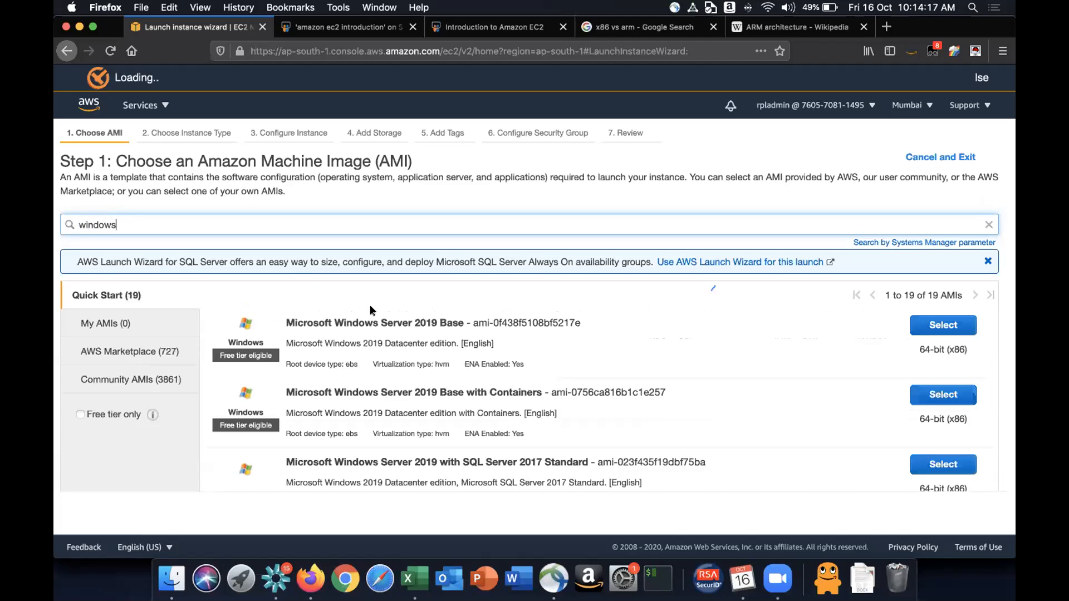
scroll(370, 305, down, 5)
scroll(370, 310, up, 5)
- Search the AMIs for amazon and scroll through the matching Quick Start results
drag(140, 225, 58, 218)
text(amazon)
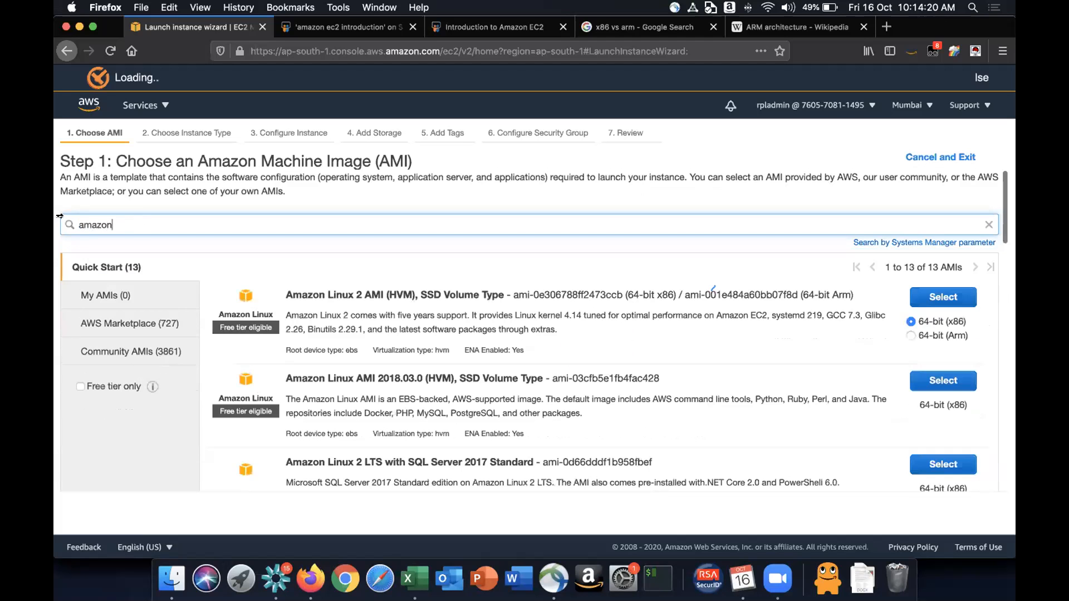
scroll(425, 465, down, 15)
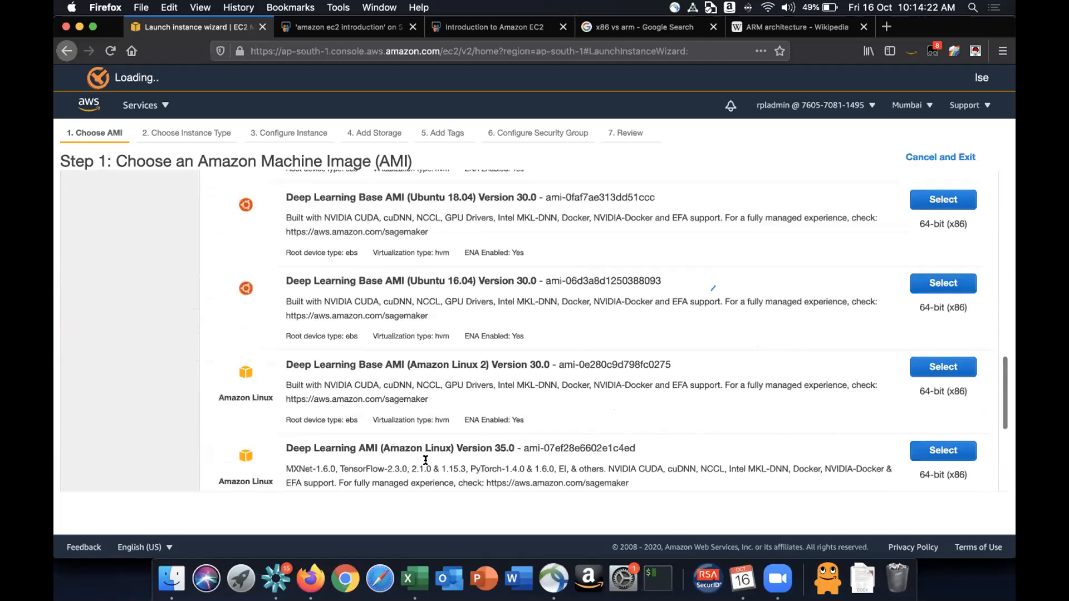
scroll(425, 460, up, 15)
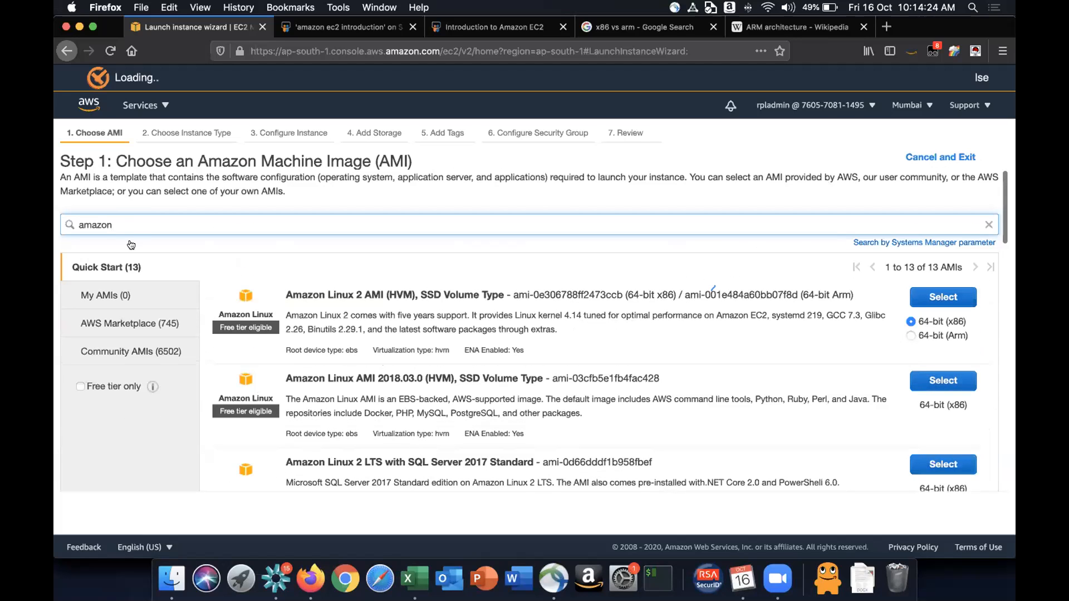
- Clear the AMI search and highlight the Free tier eligible label on the Amazon Linux 2 AMI
drag(115, 217, 56, 222)
key(BackSpace)
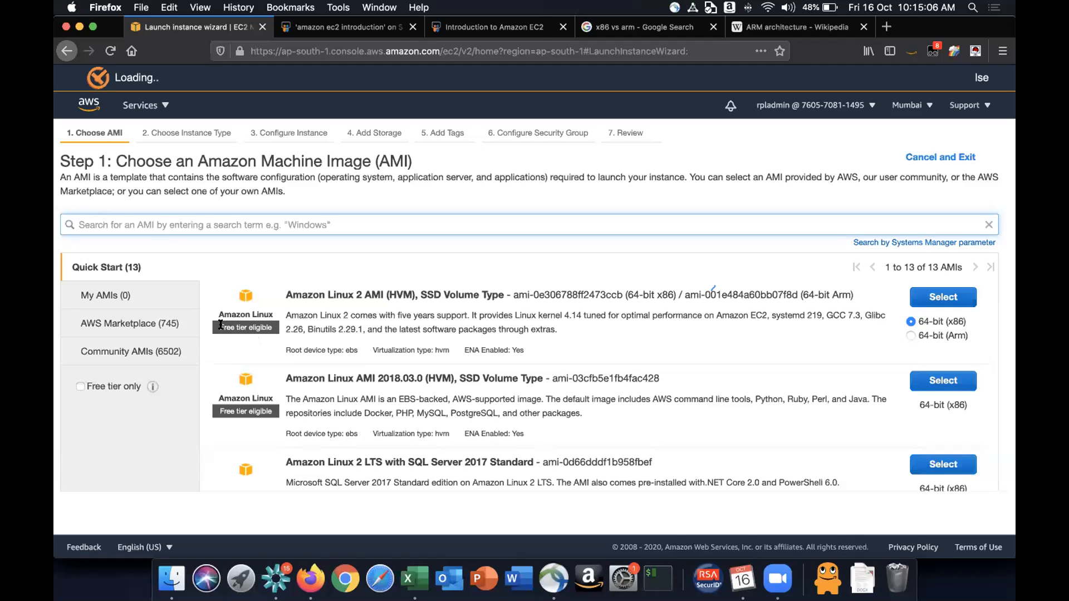
drag(218, 325, 274, 327)
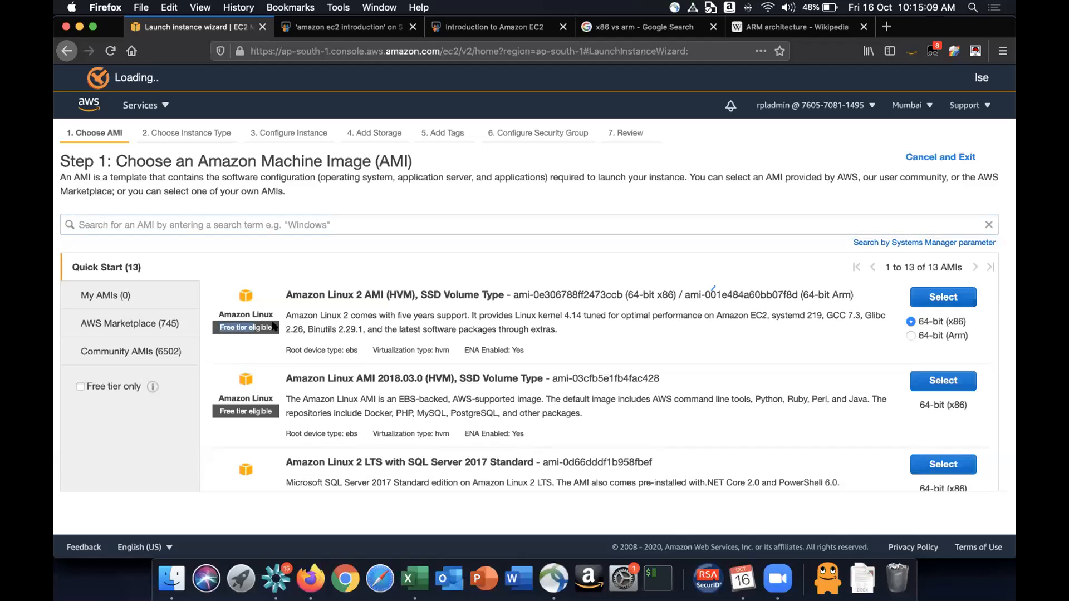
click(274, 326)
- Open a new browser tab and search the web for aws free tier
key(super+t)
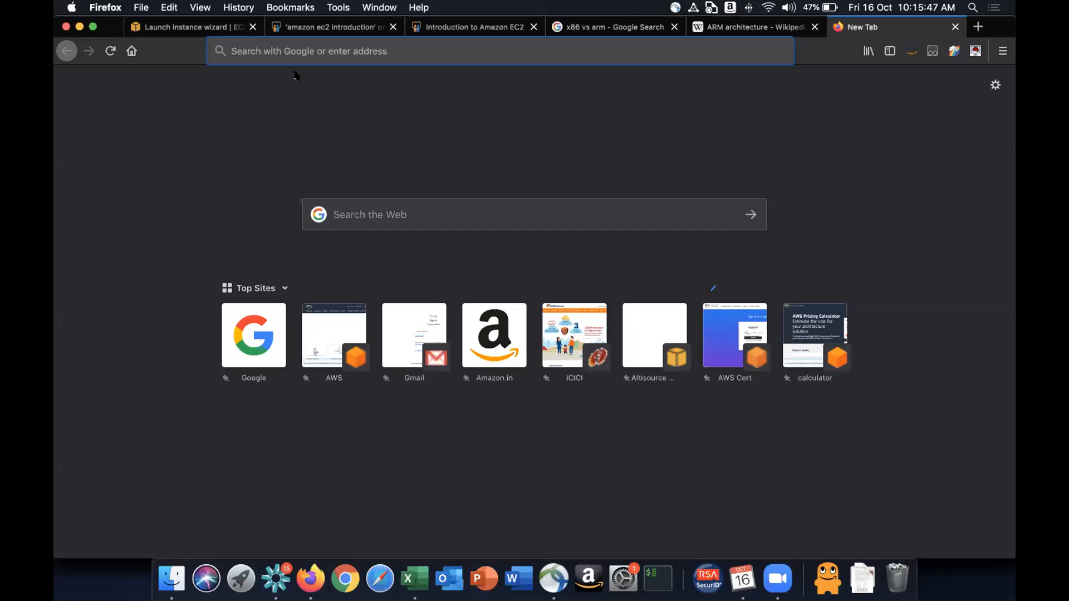
click(281, 51)
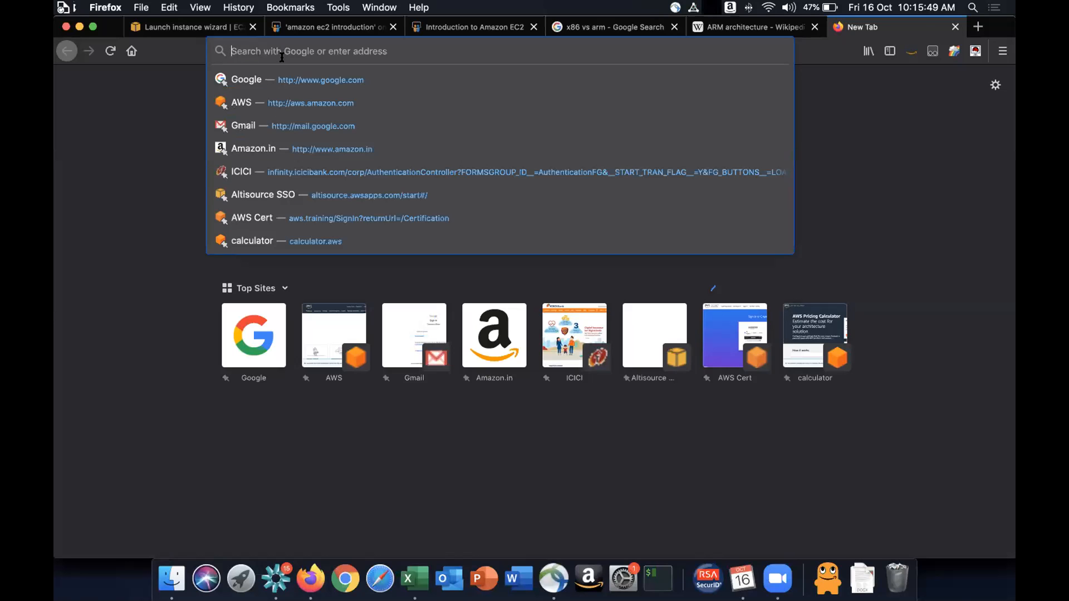
text(ama)
key(BackSpace)
key(BackSpace)
key(BackSpace)
text(ws)
key(BackSpace)
text(free tier)
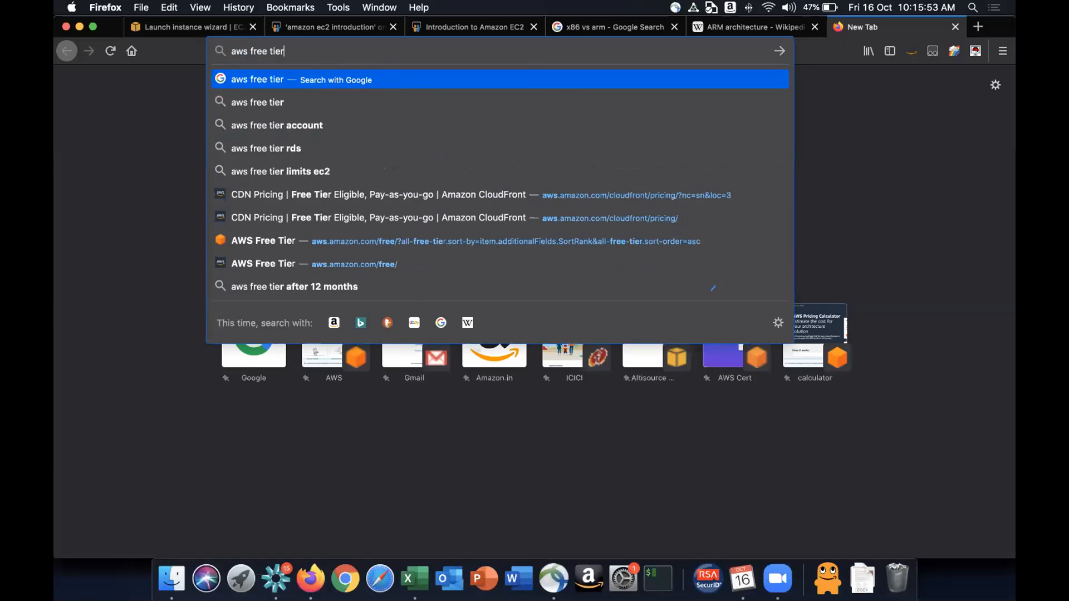
key(Return)
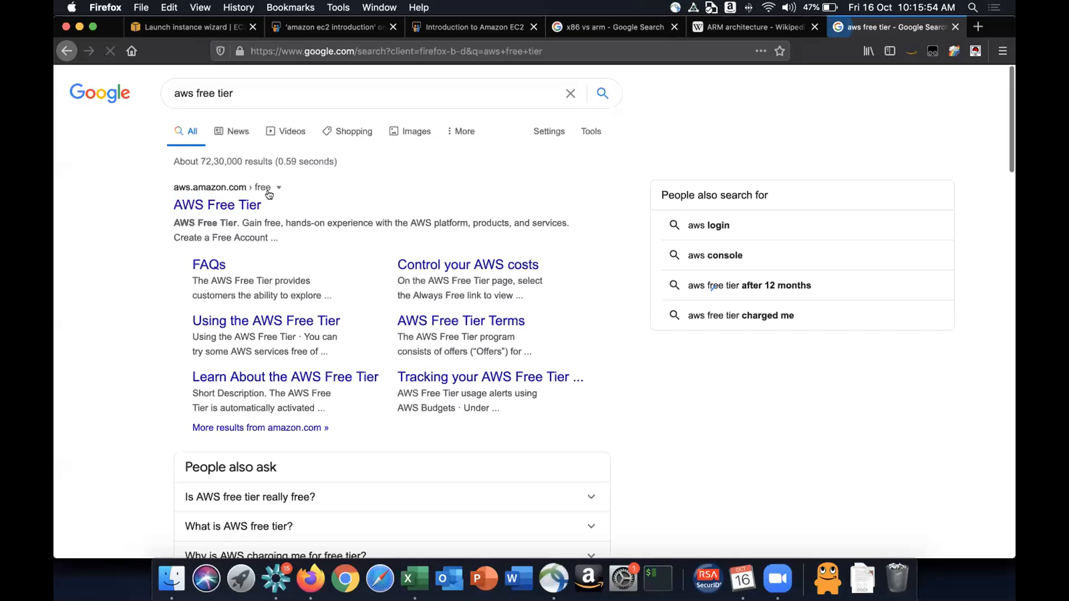
- Open the AWS Free Tier page from the results and highlight its heading
click(229, 207)
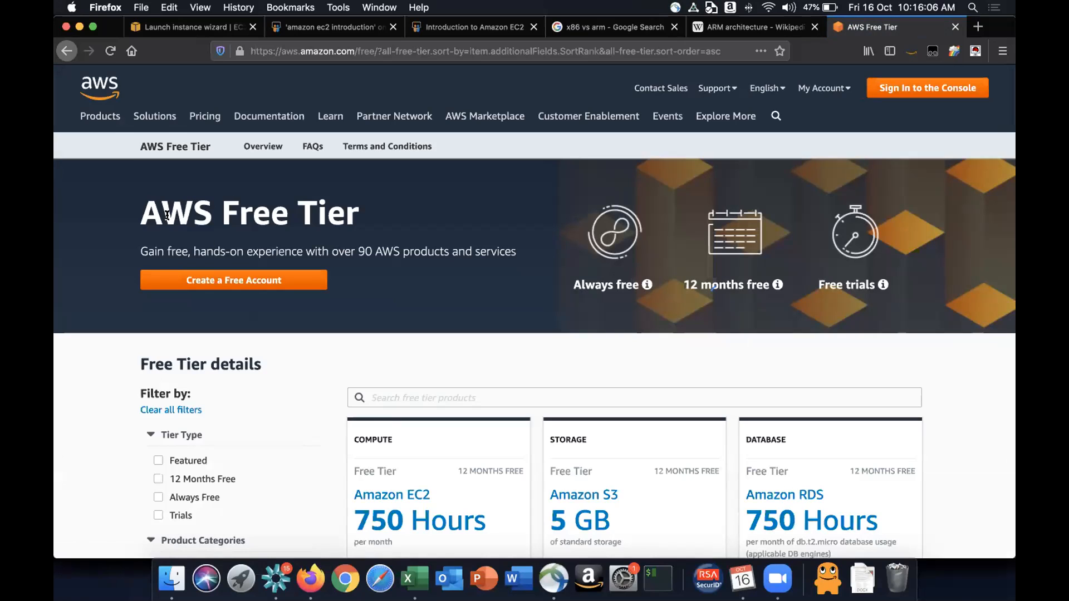
drag(139, 211, 393, 219)
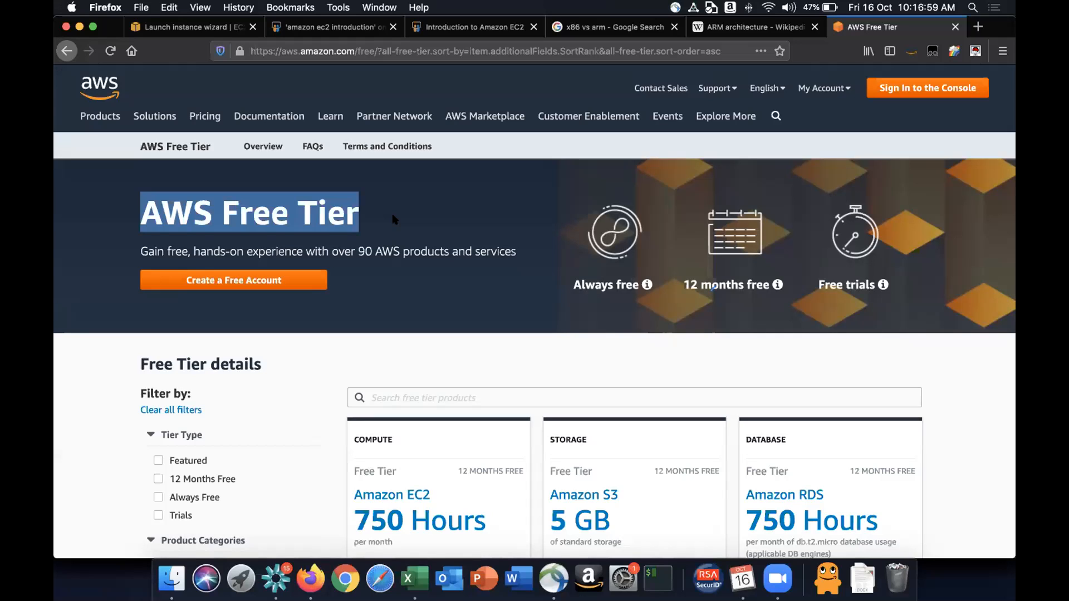
click(355, 320)
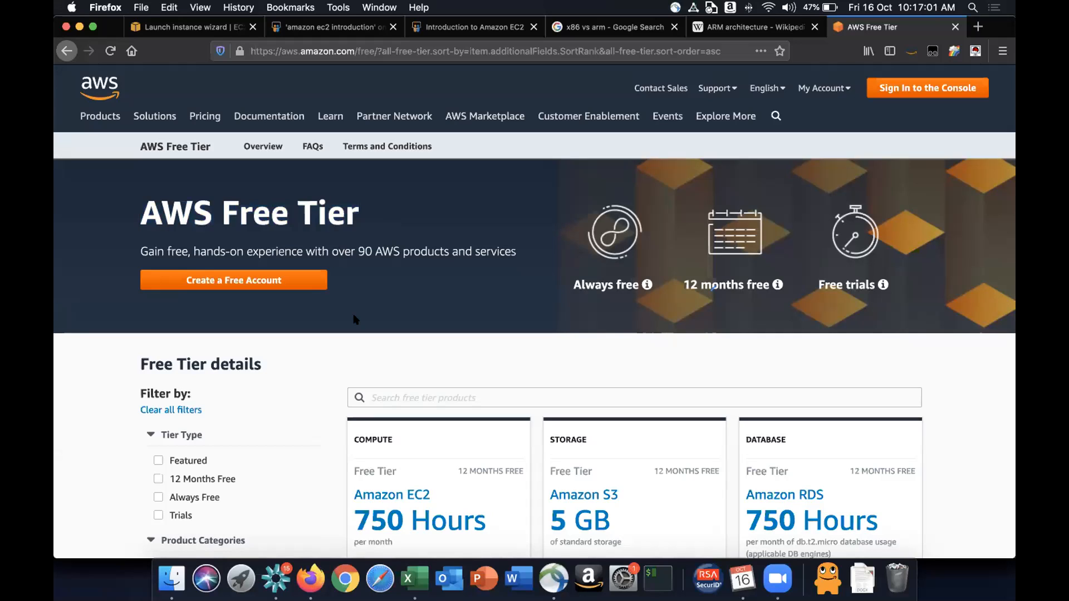
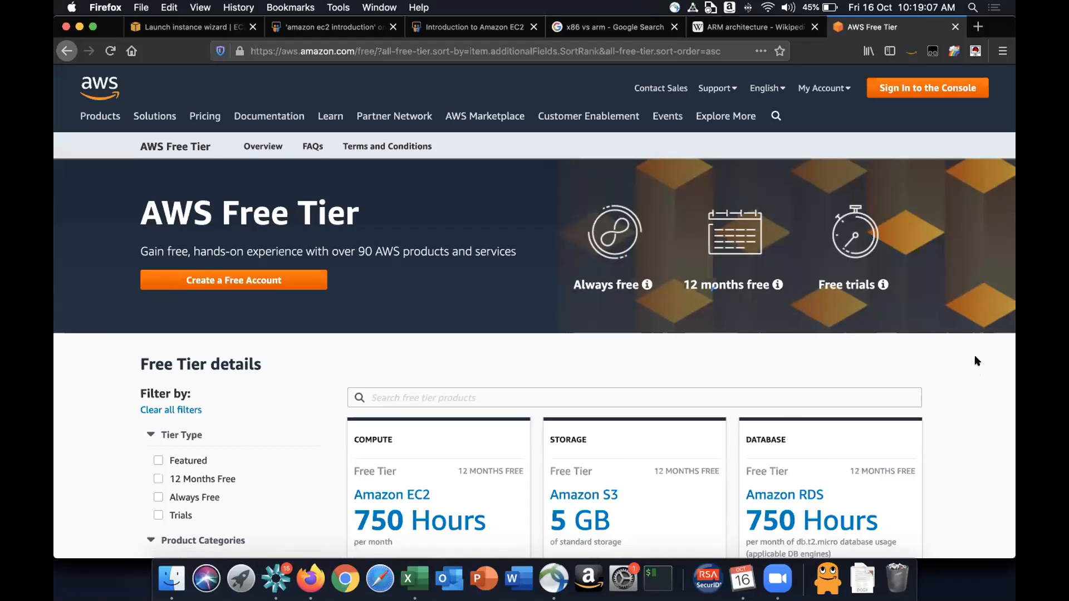
- Scroll to the Amazon EC2 free tier card and highlight its 750 hours per month Linux, RHEL, or SLES t2.micro line
scroll(975, 359, down, 3)
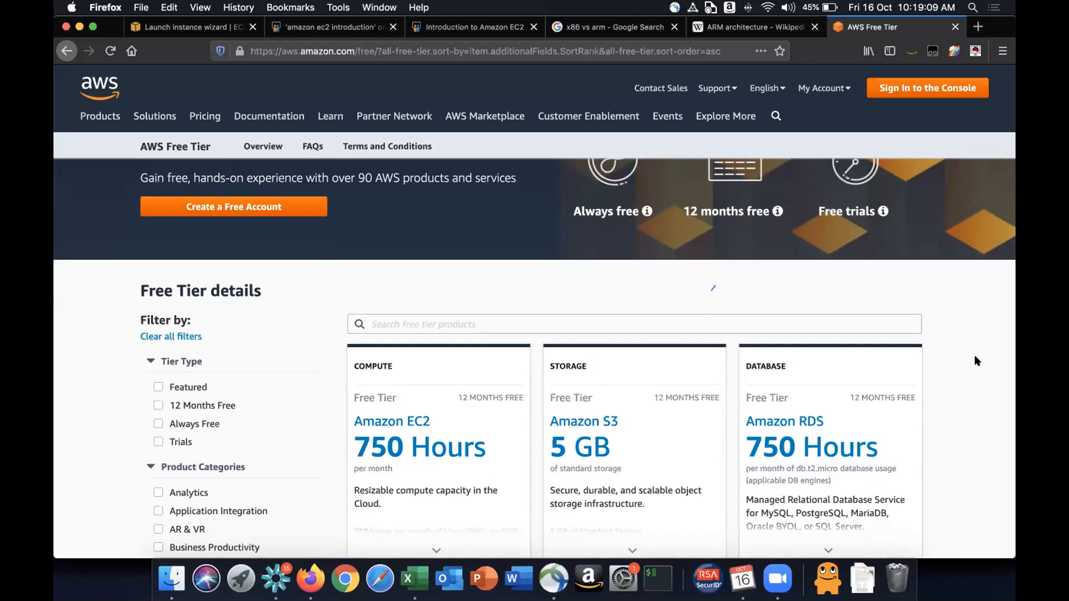
scroll(974, 355, down, 4)
mouse_move(382, 346)
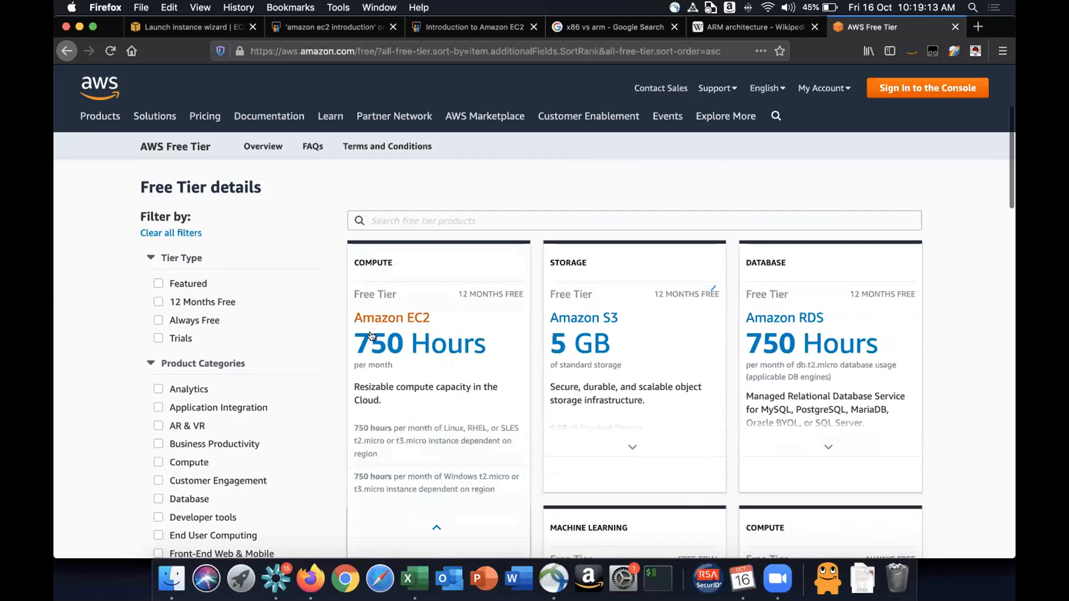
scroll(372, 335, down, 3)
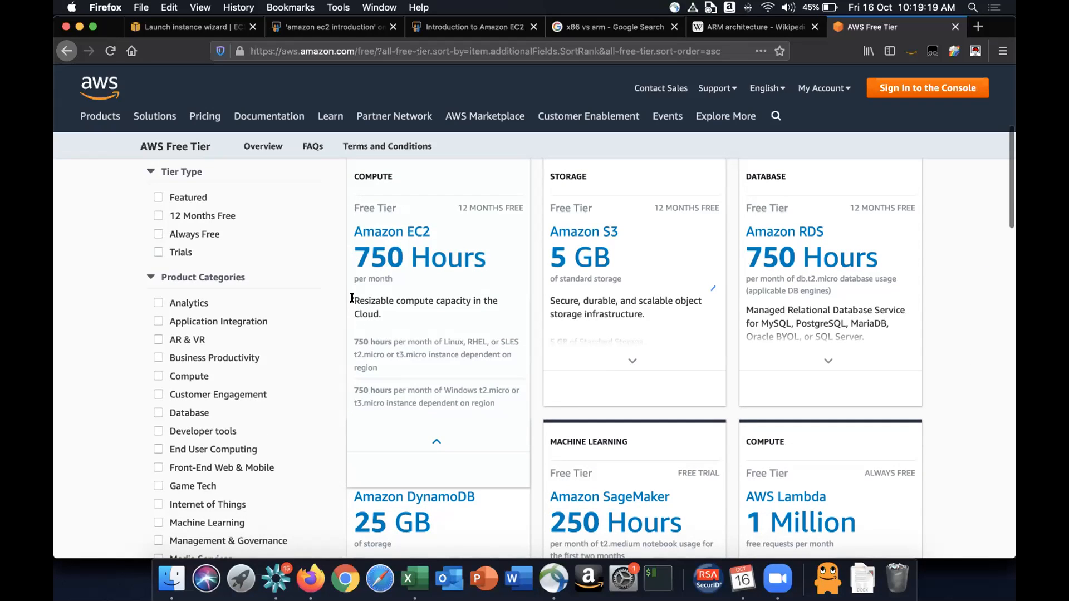
drag(355, 338, 381, 357)
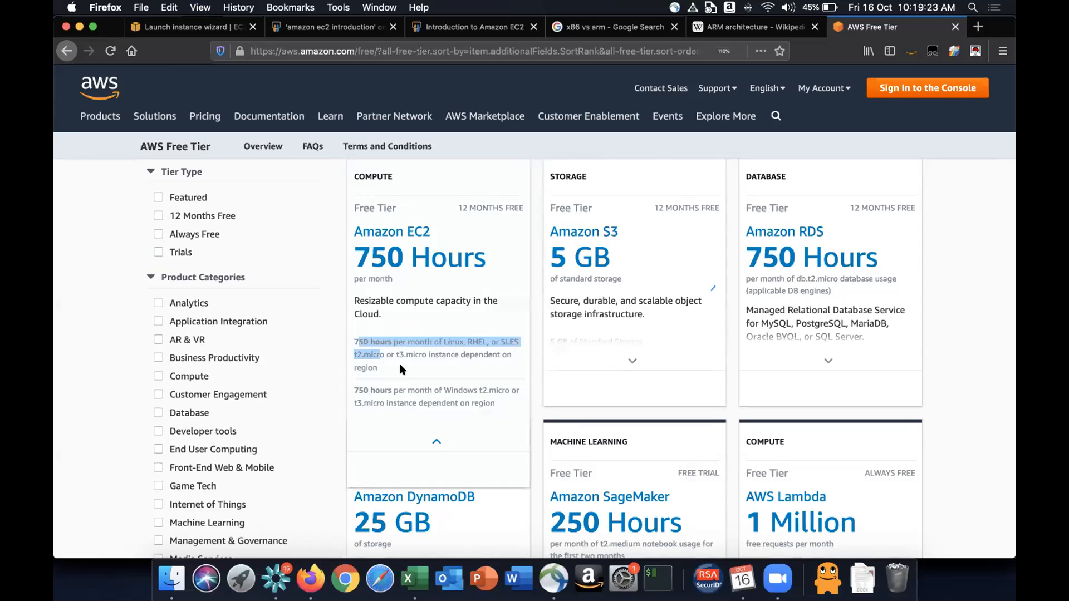
- Zoom the page to 150% and highlight Linux, RHEL and t3.micro in the EC2 card's details
key(super+equal)
key(super+equal)
key(super+equal)
key(super+equal)
scroll(442, 386, down, 5)
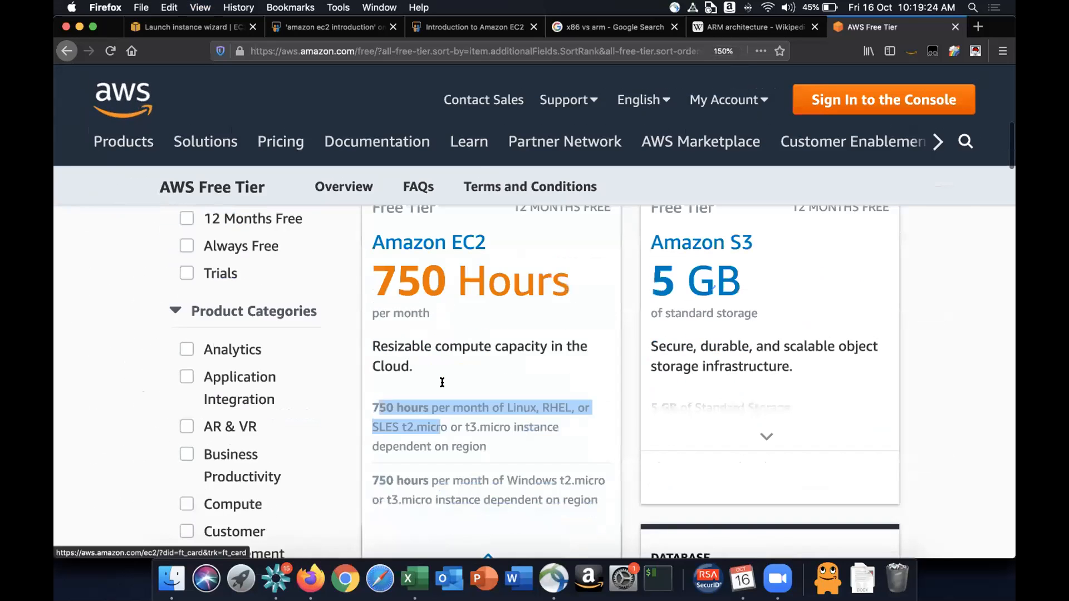
click(425, 316)
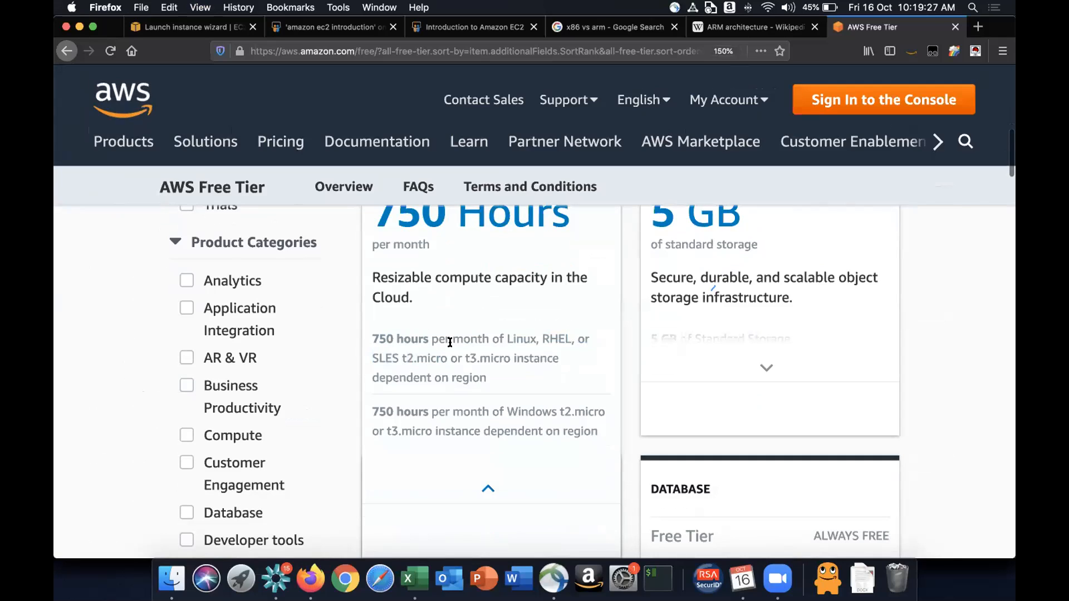
drag(503, 338, 575, 338)
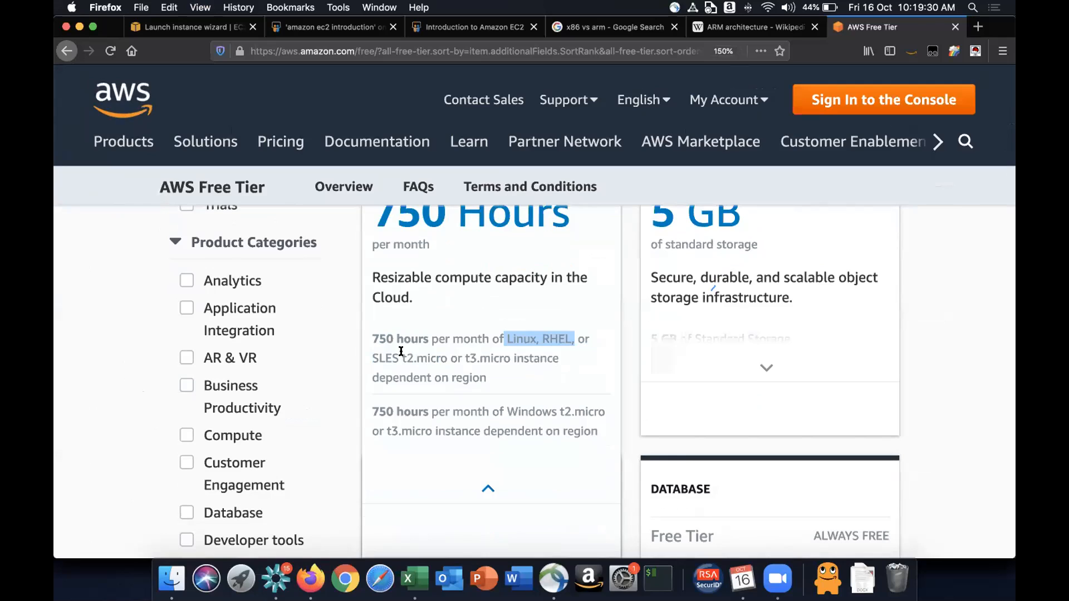
drag(402, 354, 507, 352)
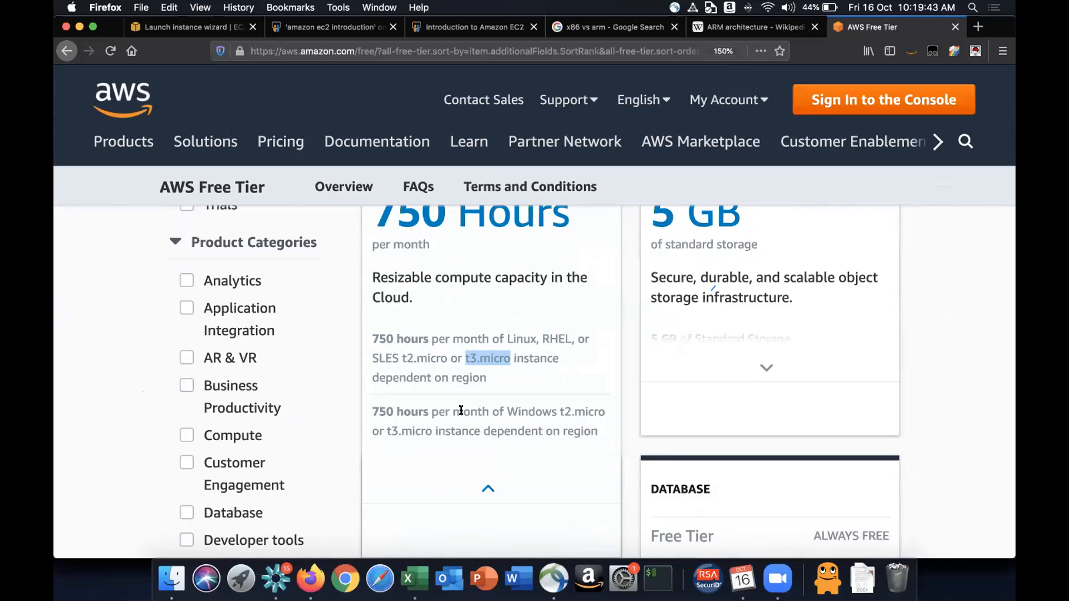
- Re-expand the EC2 card's details and highlight both the Linux and Windows 750 hours lines
drag(507, 411, 434, 426)
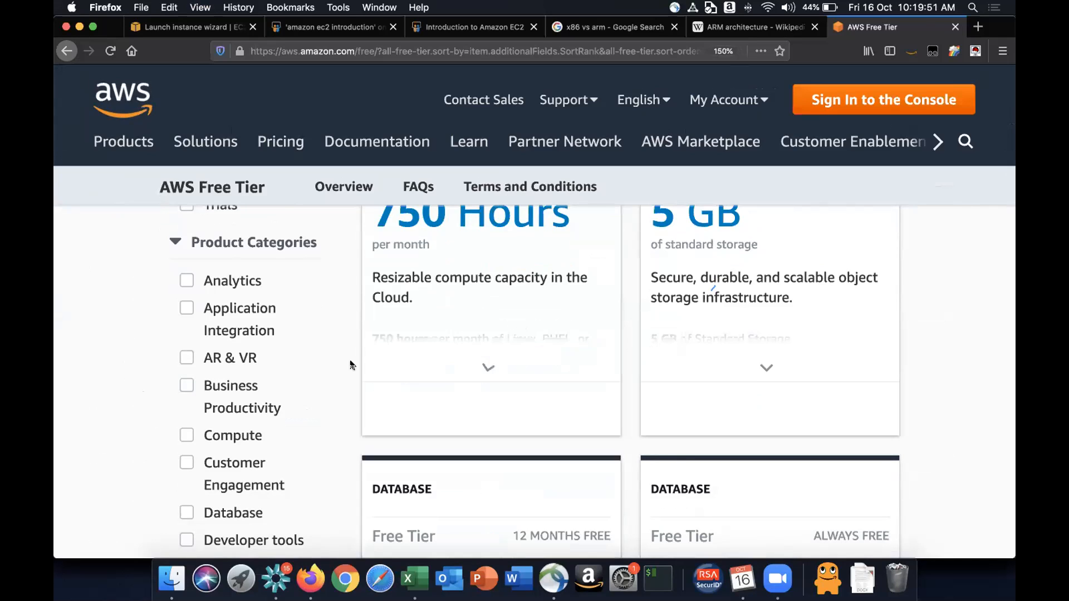
click(514, 320)
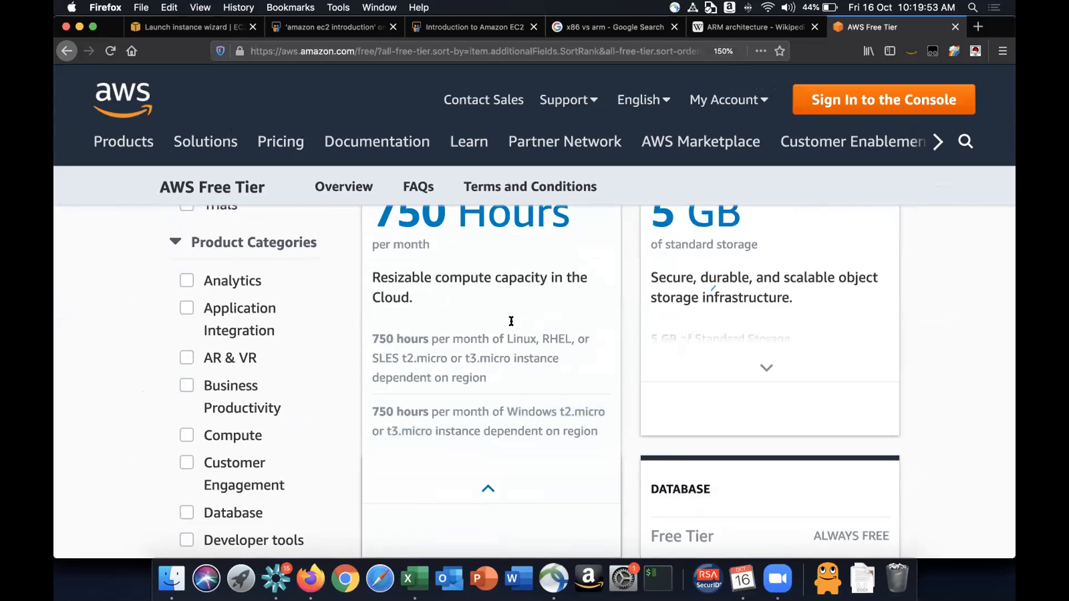
drag(370, 332, 600, 431)
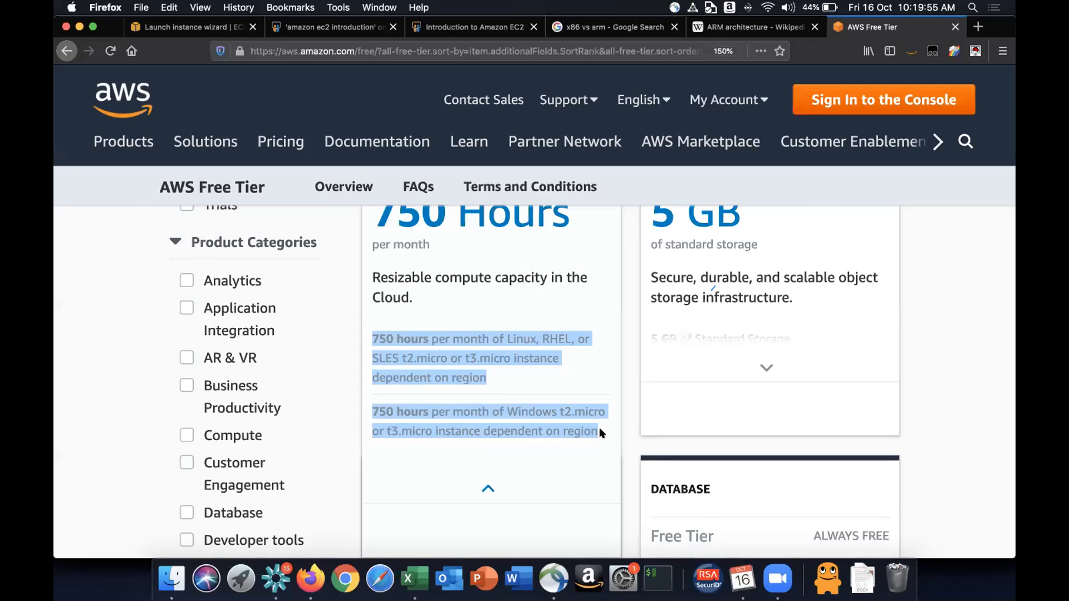
- Highlight the t2.micro and t3.micro instance type names in the EC2 card
click(461, 357)
drag(402, 357, 444, 354)
double_click(501, 352)
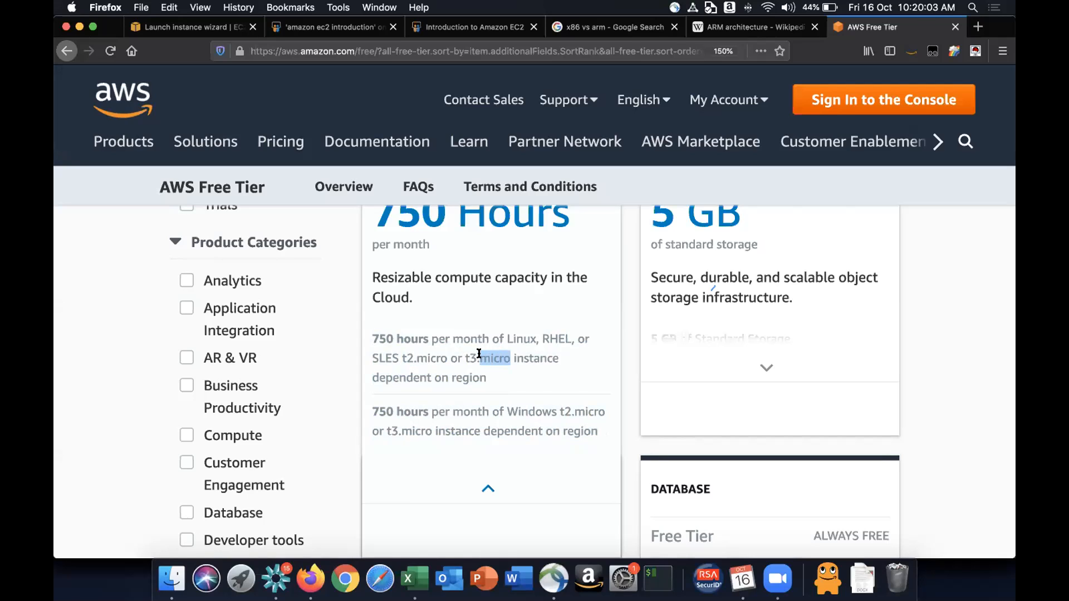
drag(468, 352, 474, 352)
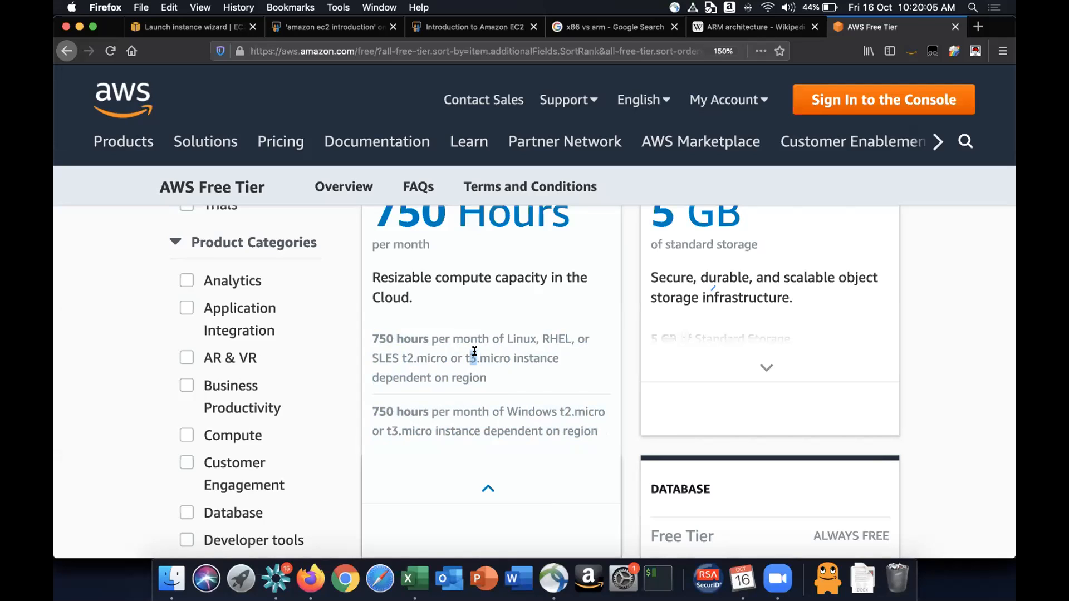
drag(463, 356, 469, 354)
click(468, 354)
drag(471, 355, 477, 355)
click(490, 360)
- Scroll through the free tier product cards below Amazon EC2 and Amazon S3
scroll(490, 361, down, 4)
scroll(489, 362, up, 2)
scroll(489, 363, down, 3)
scroll(489, 359, up, 5)
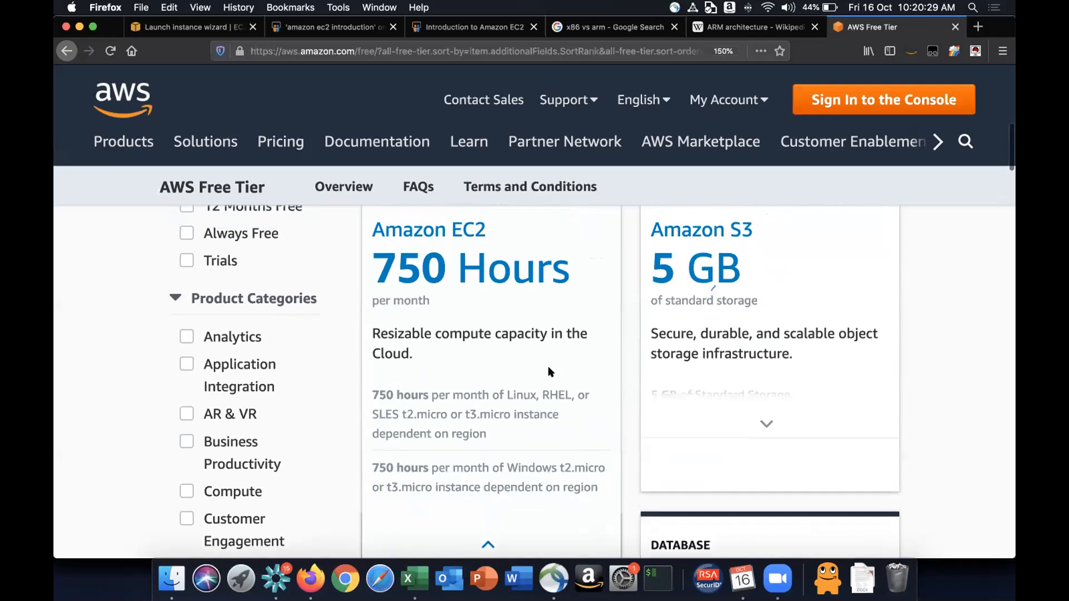
scroll(750, 390, up, 1)
scroll(751, 390, up, 2)
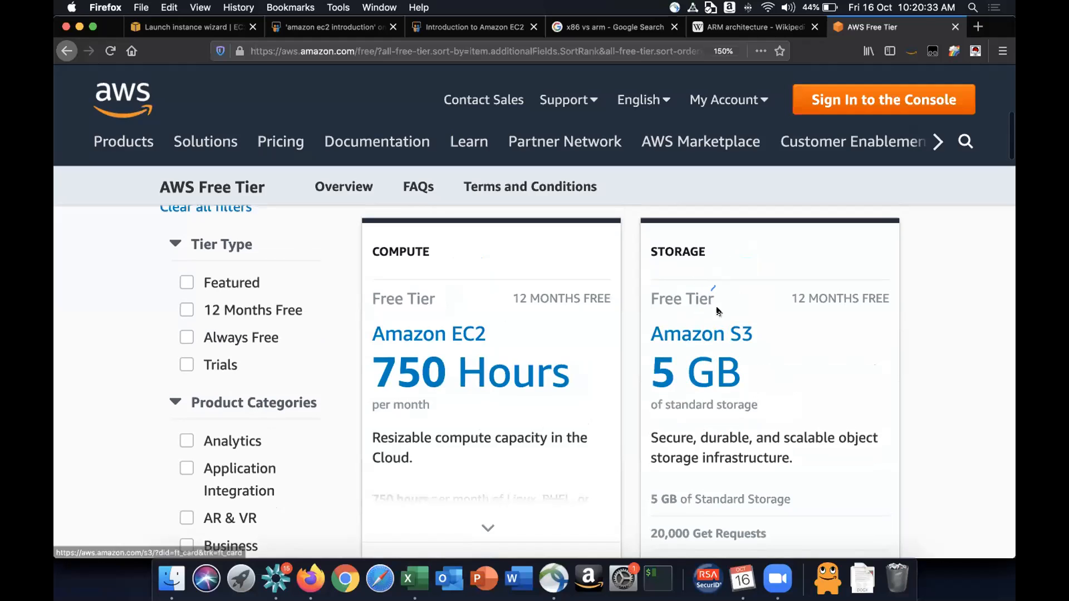
scroll(767, 342, down, 1)
scroll(769, 346, down, 3)
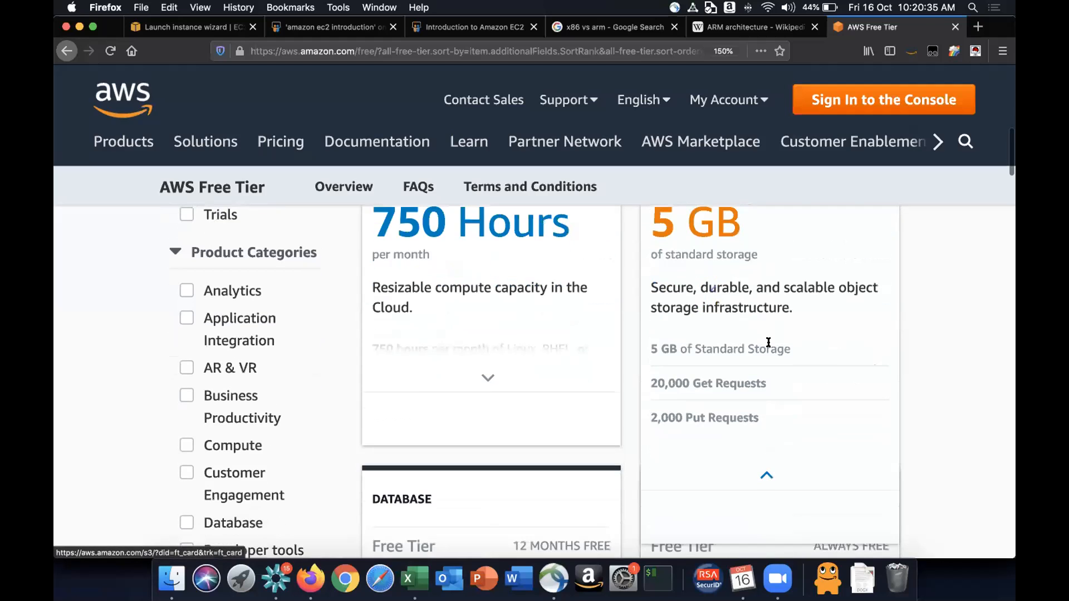
scroll(769, 346, down, 4)
scroll(770, 346, down, 2)
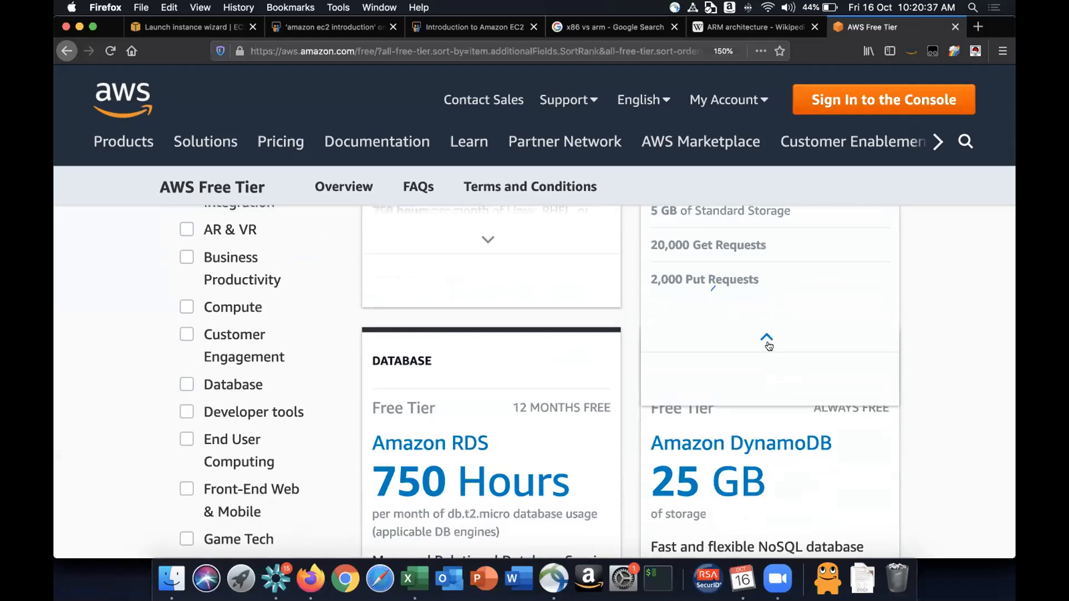
scroll(796, 319, down, 3)
scroll(796, 320, down, 2)
scroll(877, 336, down, 3)
scroll(877, 337, down, 4)
scroll(877, 336, down, 1)
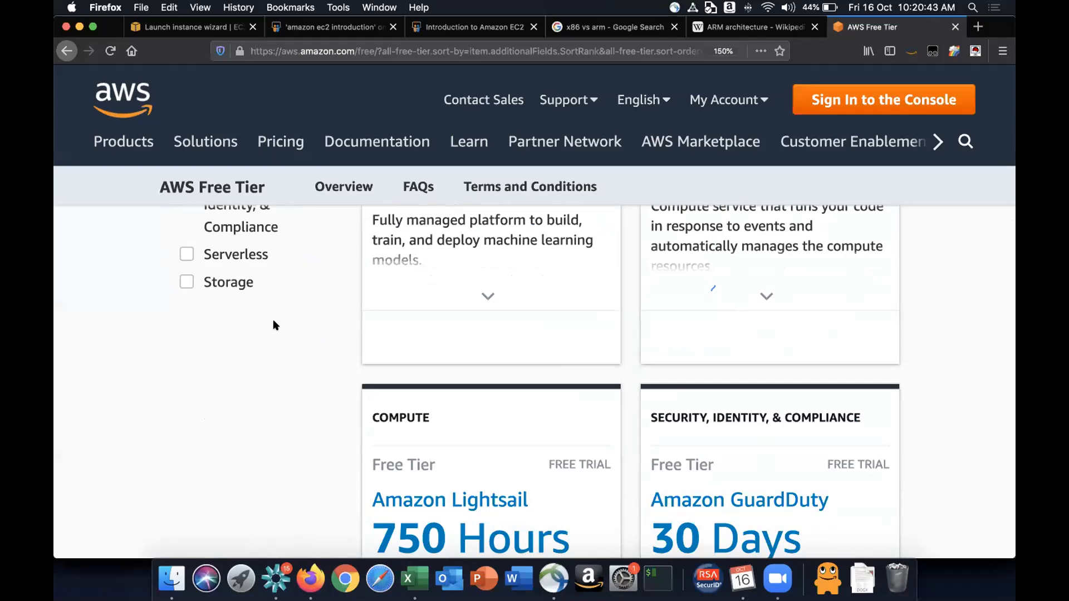
- Reset the page zoom and browse the free tier product cards down to the page numbers
key(super+minus)
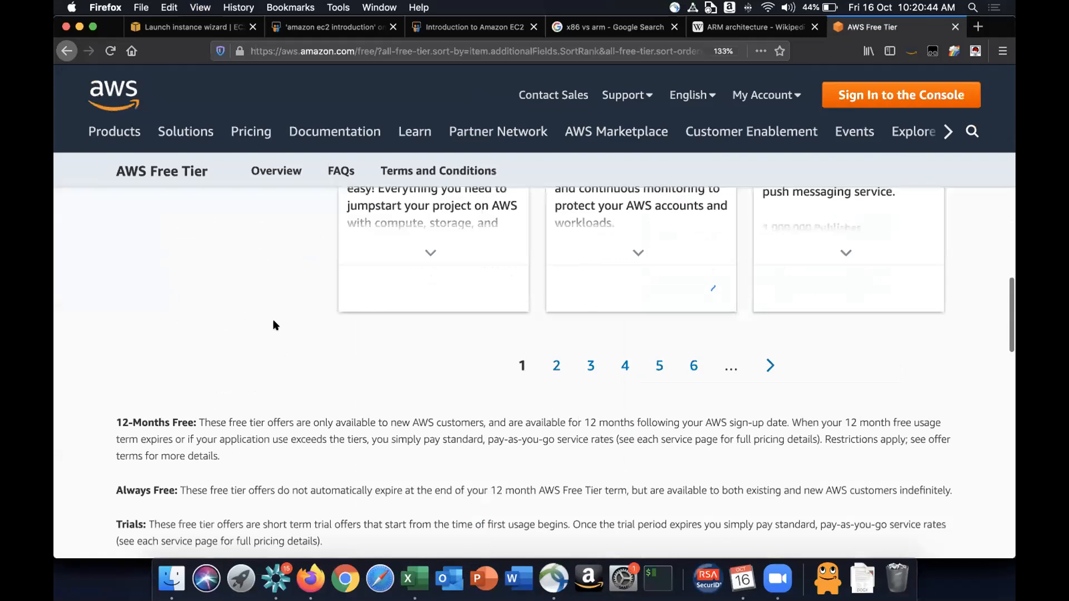
key(super+0)
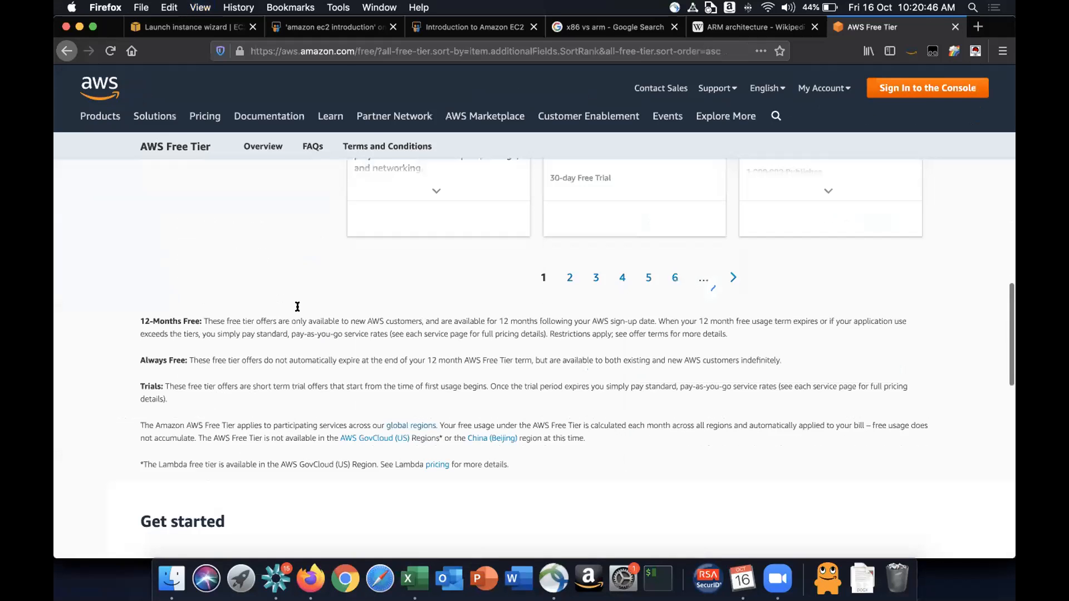
scroll(305, 327, up, 15)
scroll(306, 332, down, 3)
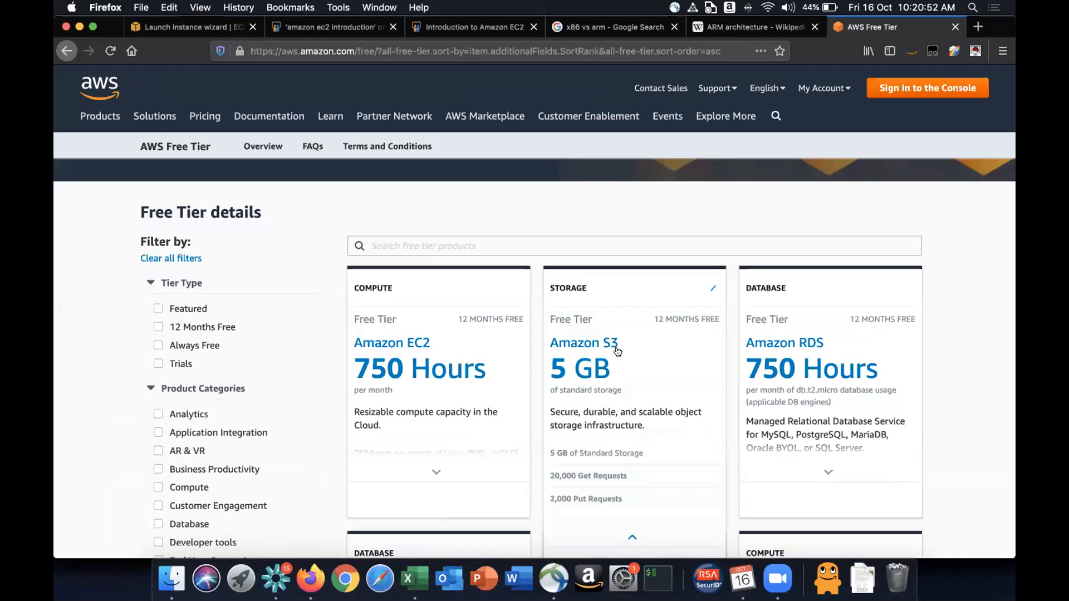
scroll(617, 351, down, 2)
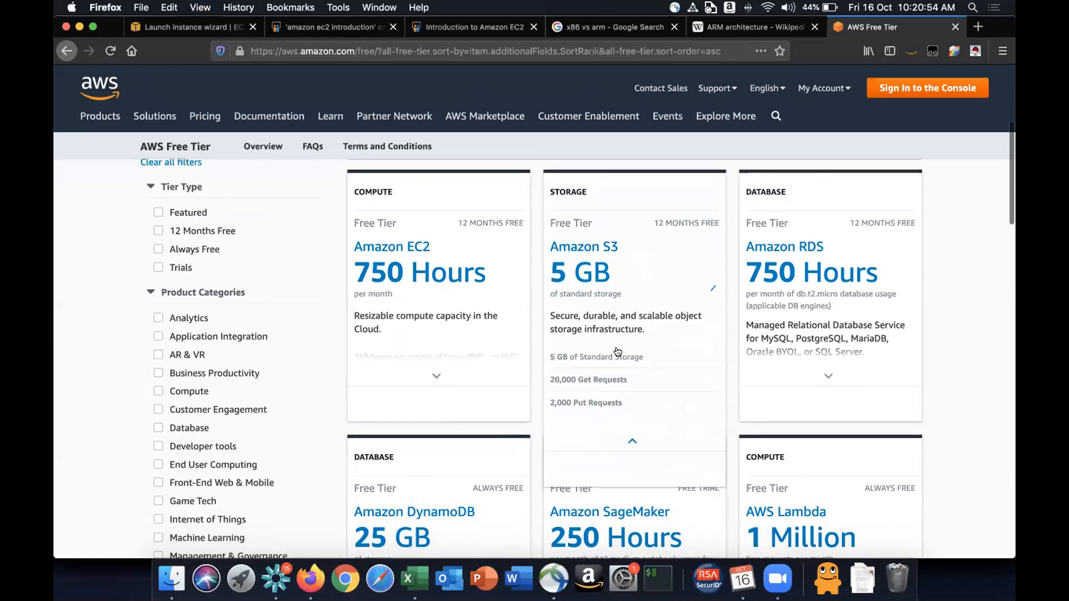
scroll(617, 351, down, 3)
scroll(920, 339, down, 4)
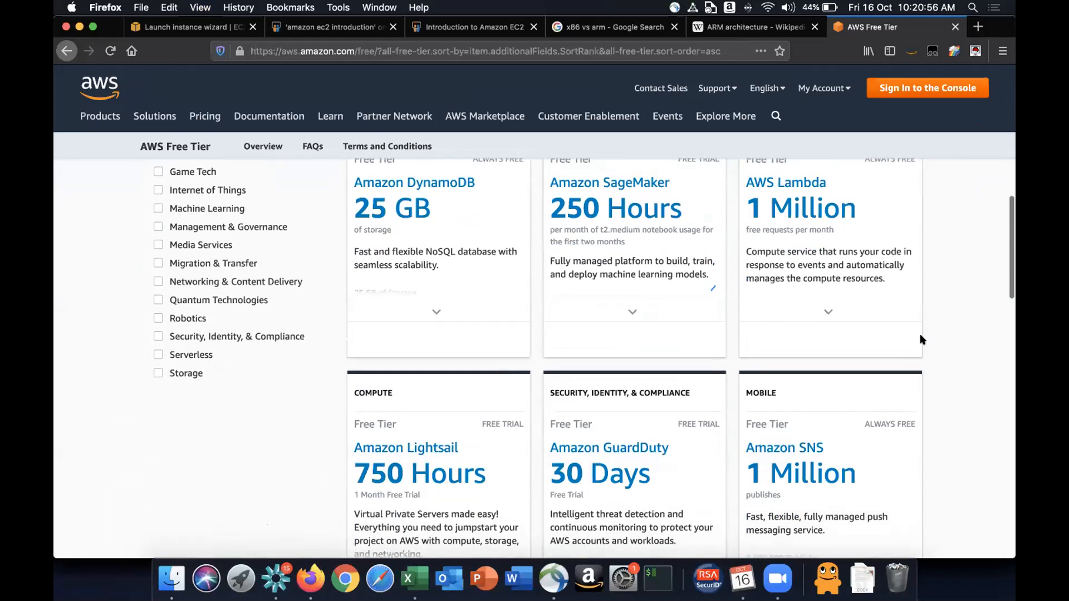
scroll(901, 359, down, 3)
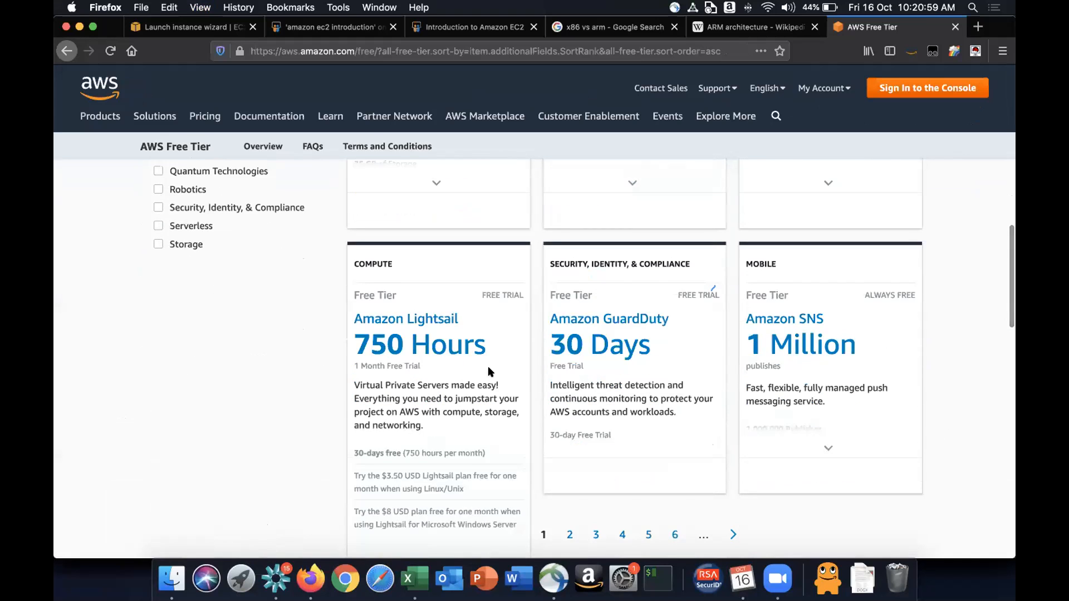
scroll(489, 372, down, 7)
- Search the free tier products for ebs and view the Amazon Elastic Block Storage card details
scroll(440, 406, up, 20)
click(430, 393)
text(ebs)
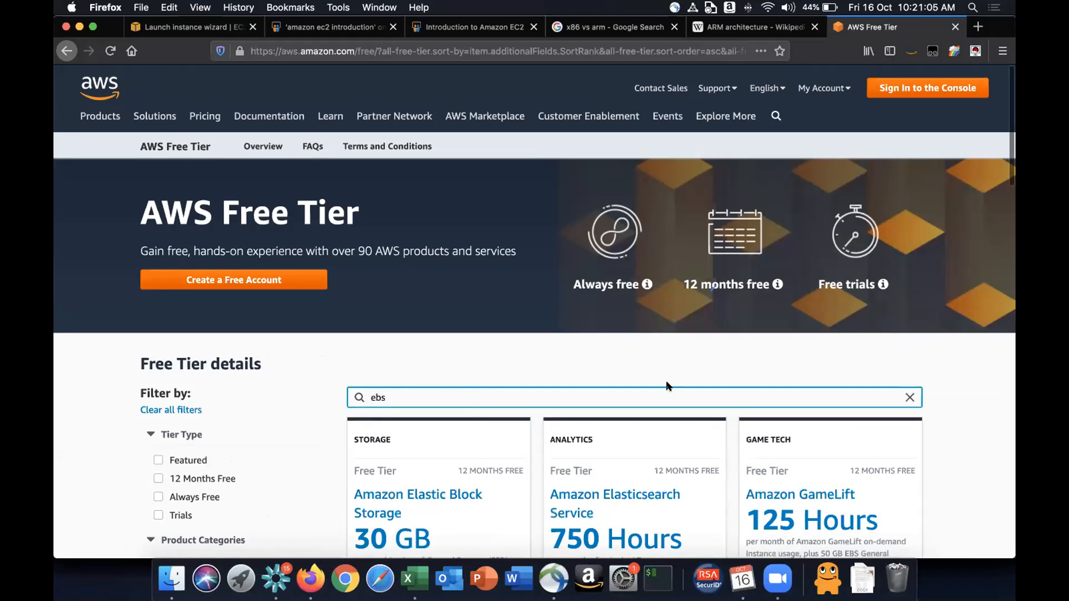
scroll(668, 386, down, 3)
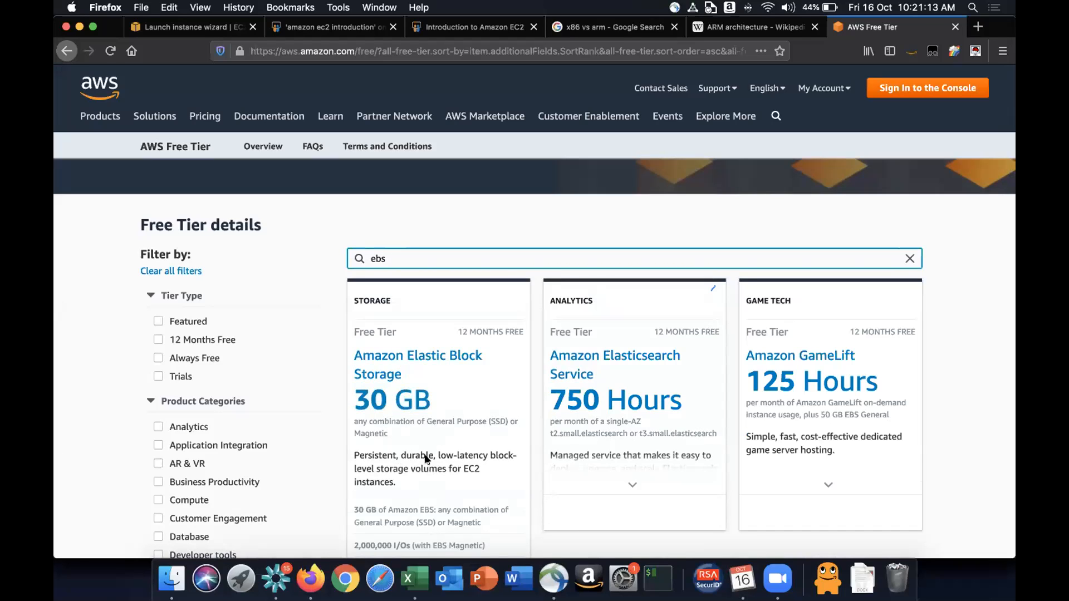
scroll(426, 460, down, 3)
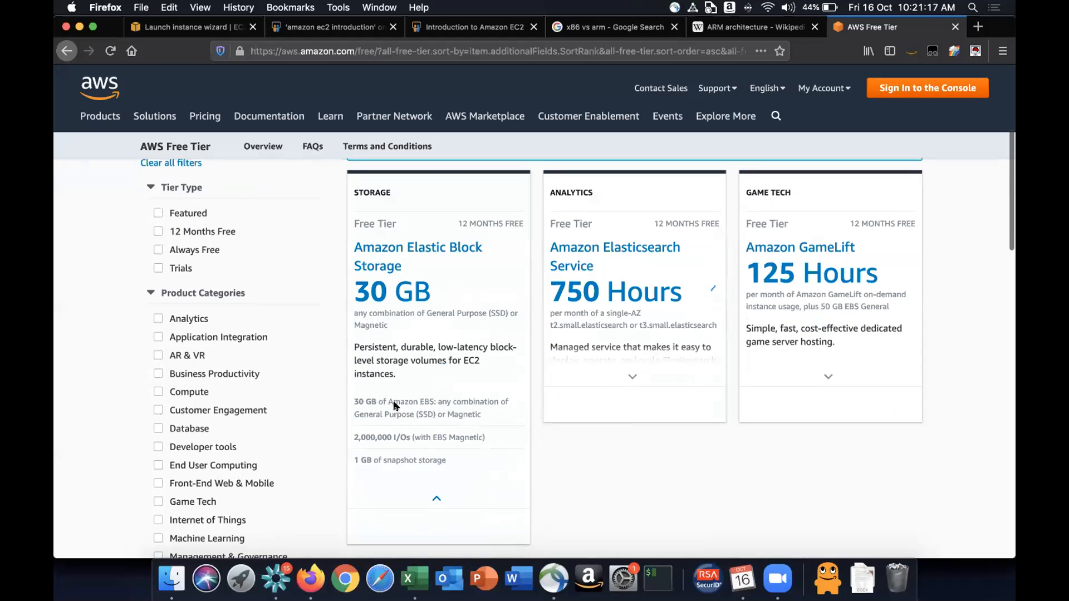
- Zoom into the Elastic Block Storage card and highlight Magnetic in its 30 GB storage line
key(super+equal)
key(super+equal)
key(super+equal)
scroll(394, 405, down, 5)
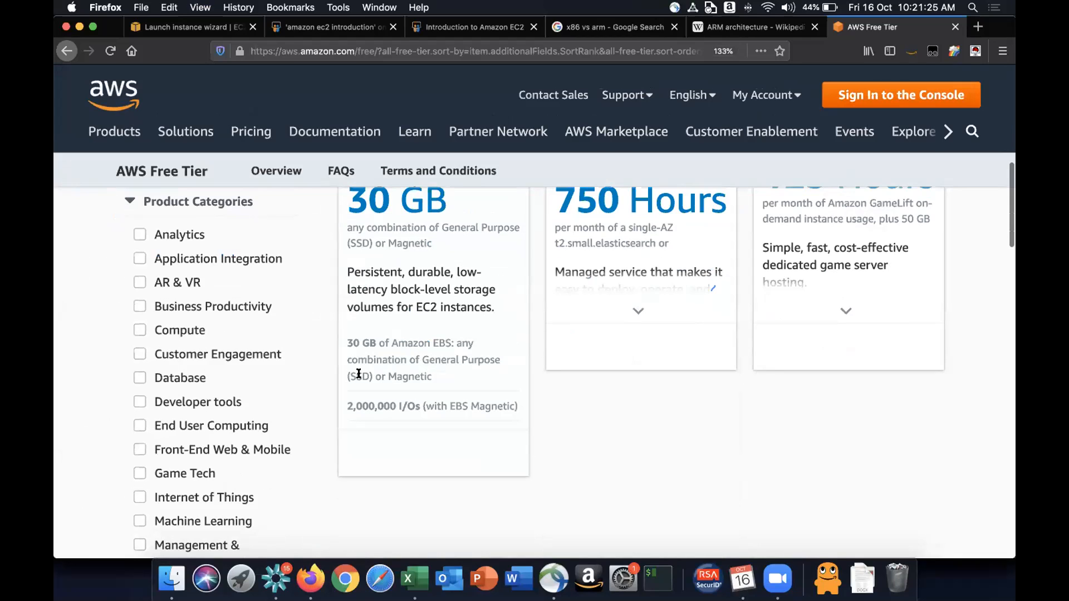
double_click(394, 373)
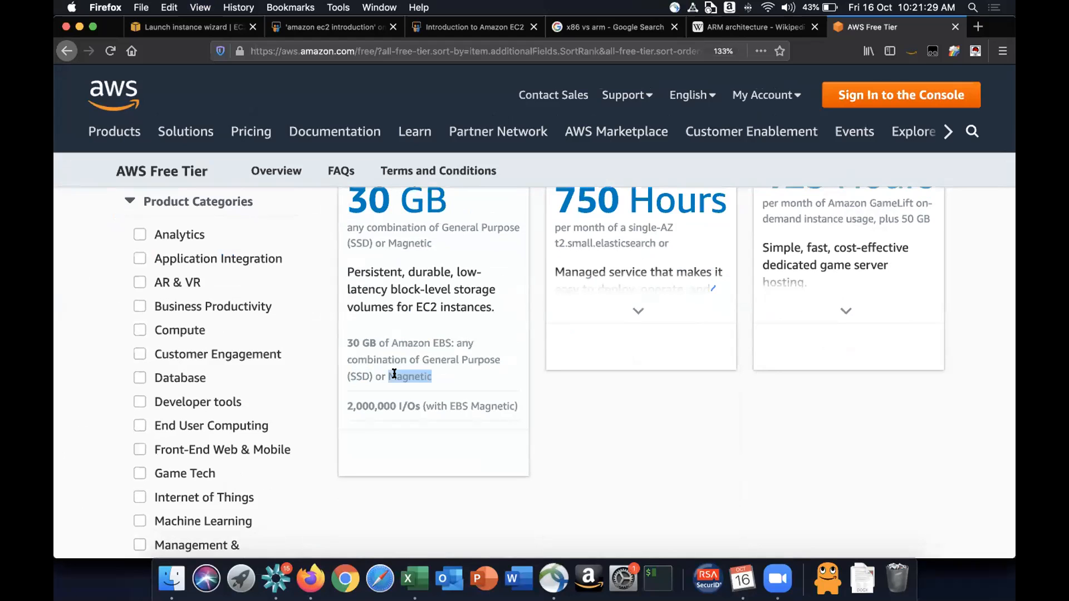
scroll(394, 374, up, 2)
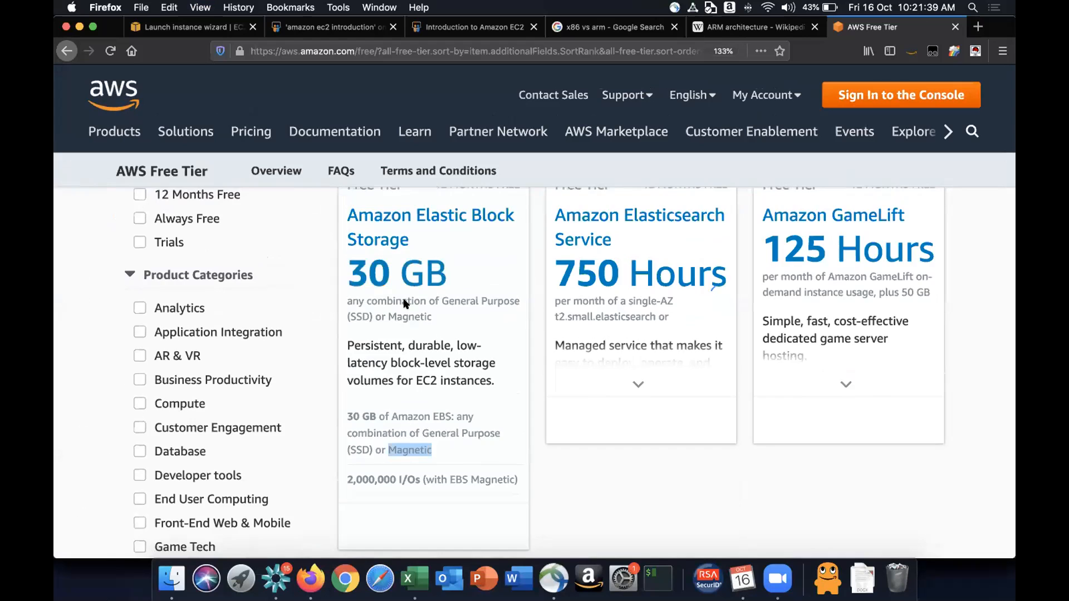
scroll(405, 302, up, 4)
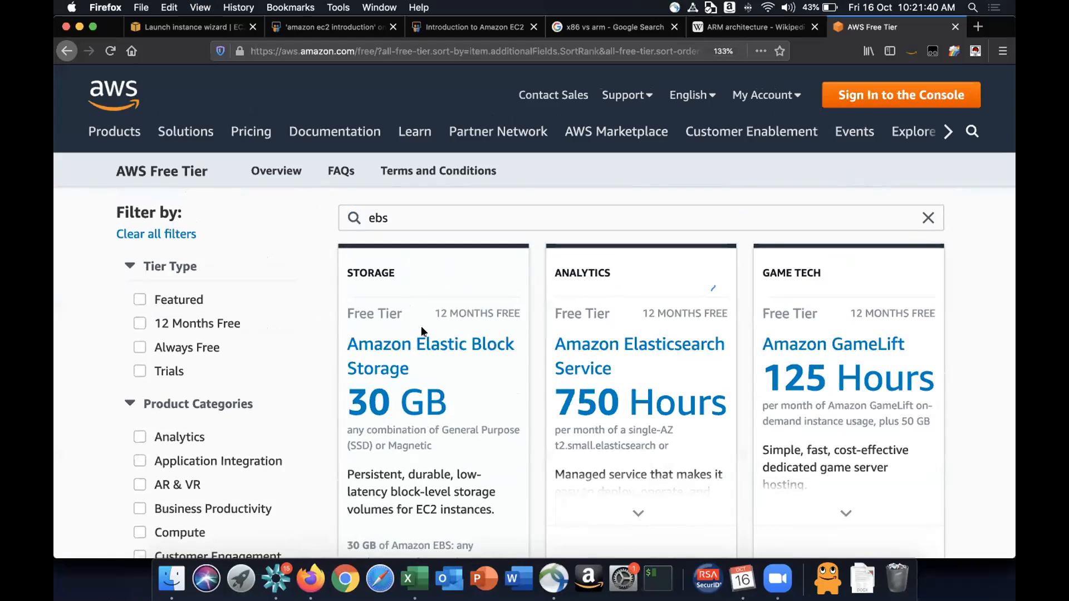
scroll(421, 331, down, 2)
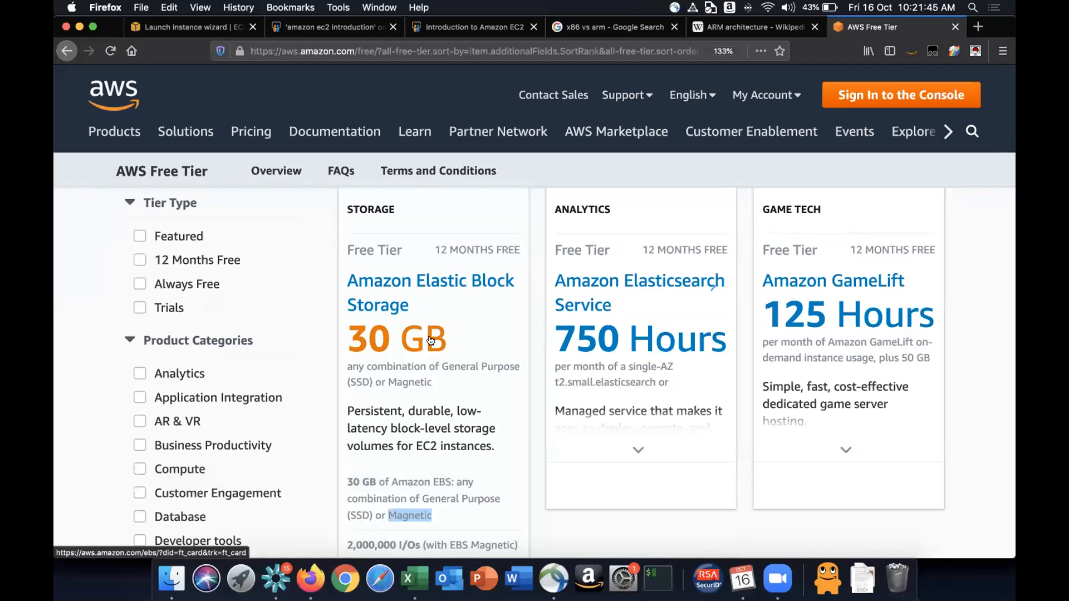
- Change the free tier search to ec2 and highlight t2.micro or t3.micro in the Amazon EC2 card
scroll(430, 341, up, 5)
click(401, 300)
key(BackSpace)
key(BackSpace)
text(c2)
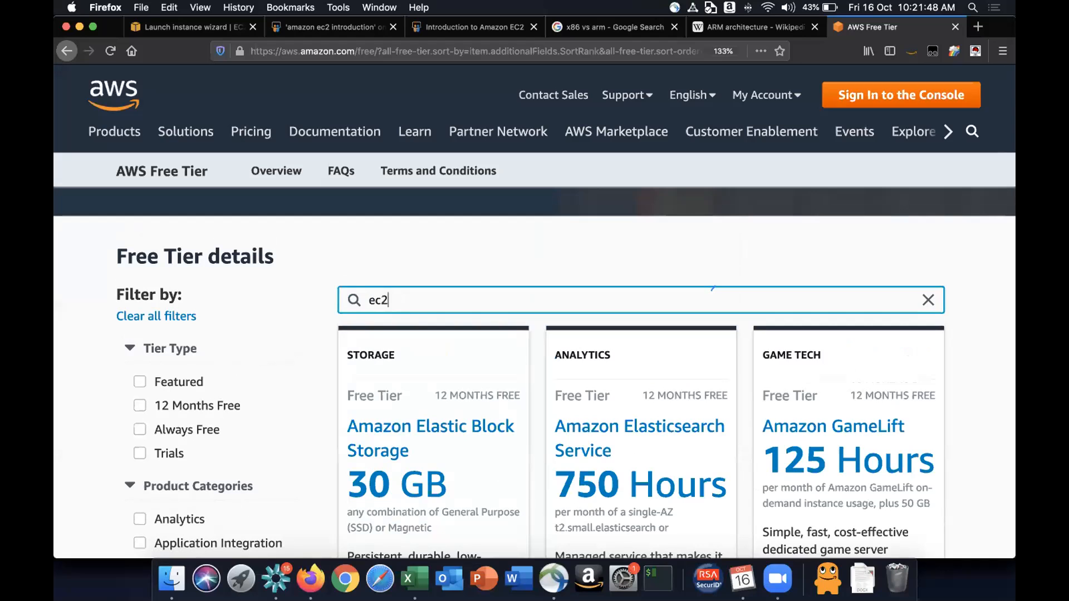
scroll(423, 384, down, 5)
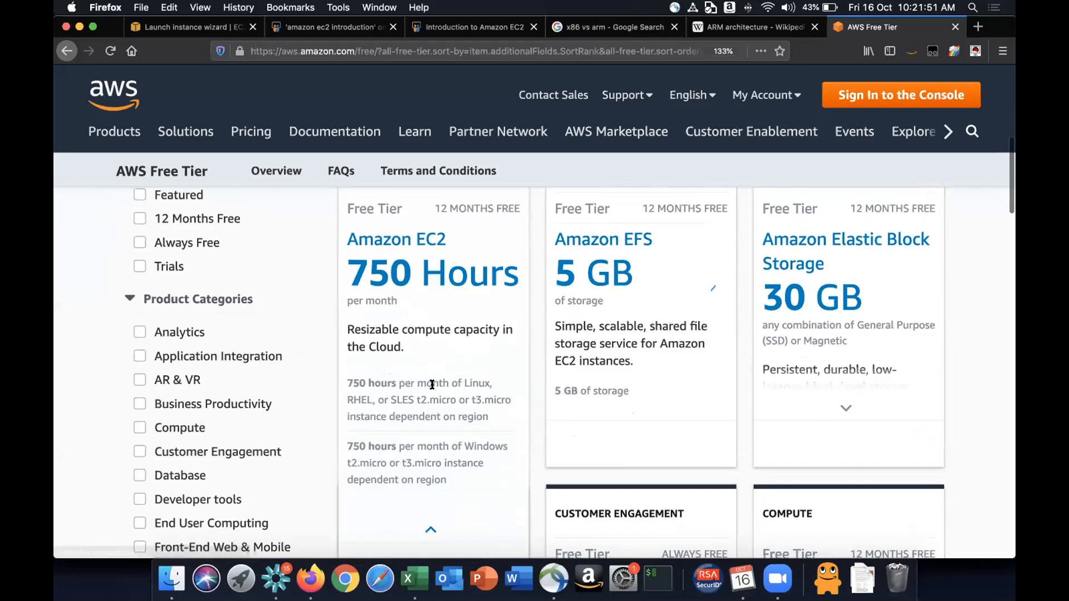
drag(422, 399, 505, 397)
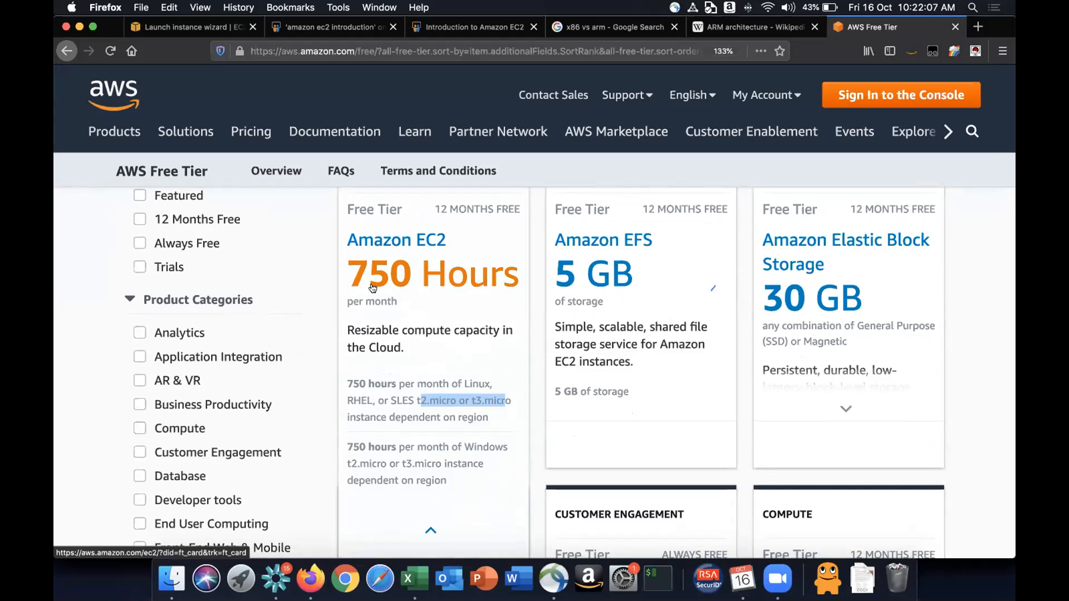
- Switch to Excel and create a new blank workbook
key(super+space)
text(excel)
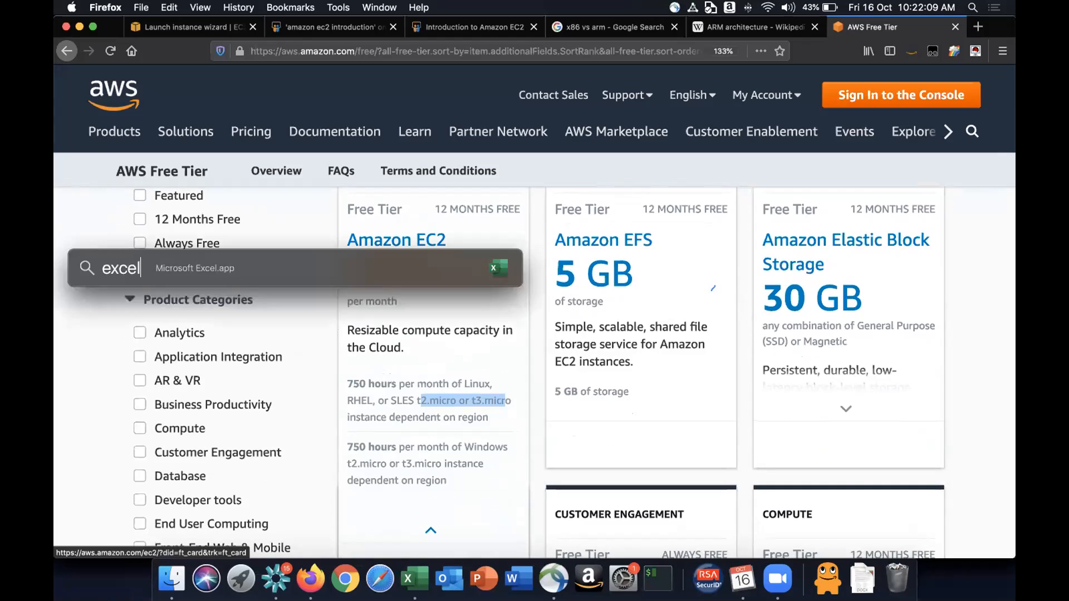
key(Return)
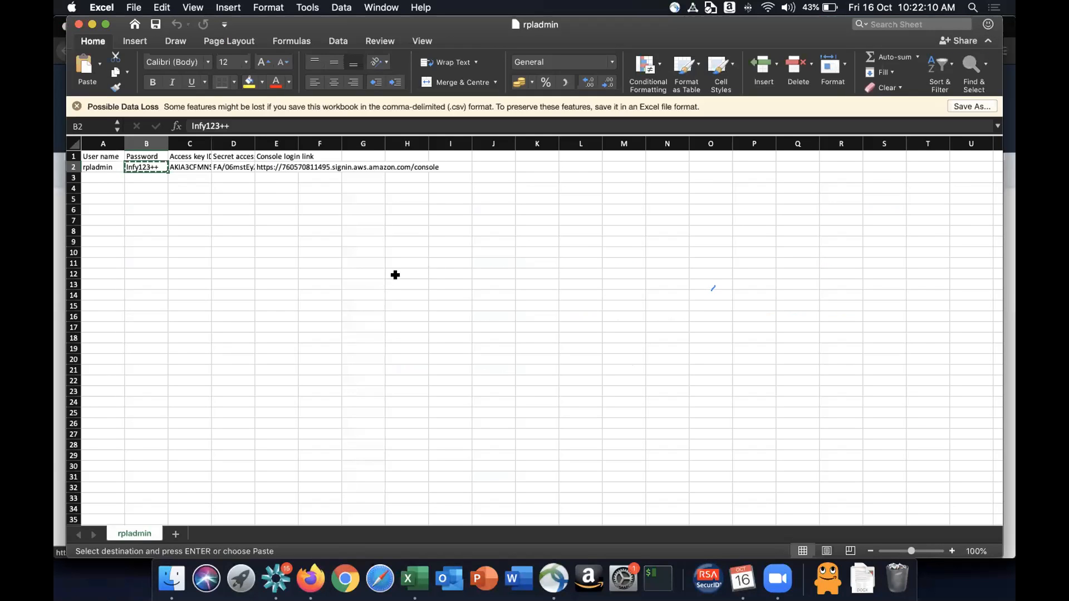
key(super+n)
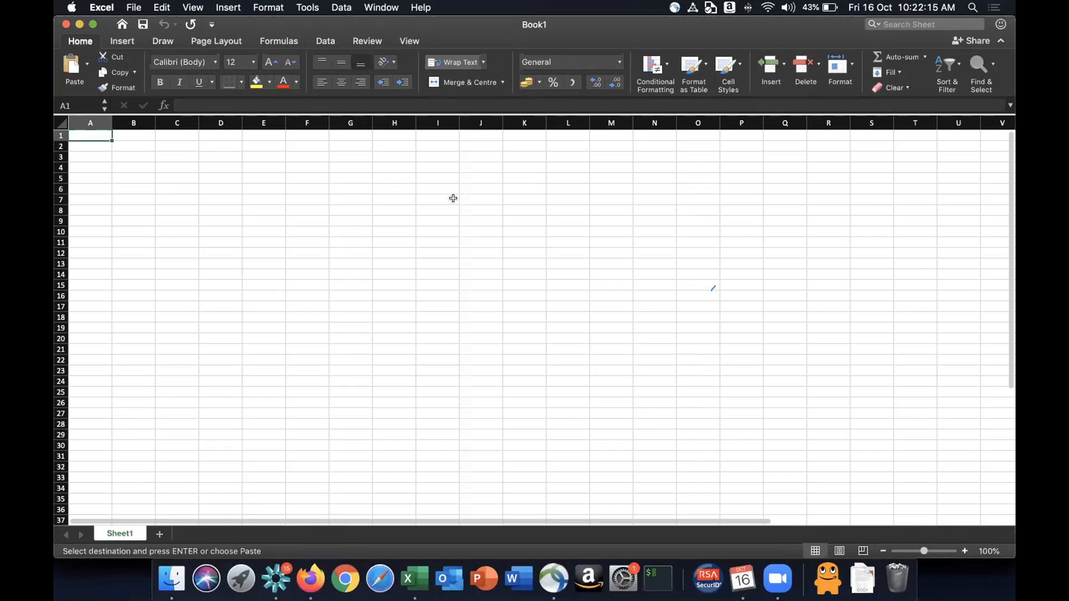
- Enter 1 in cell H7 and EC2 instance in cell I7
click(453, 198)
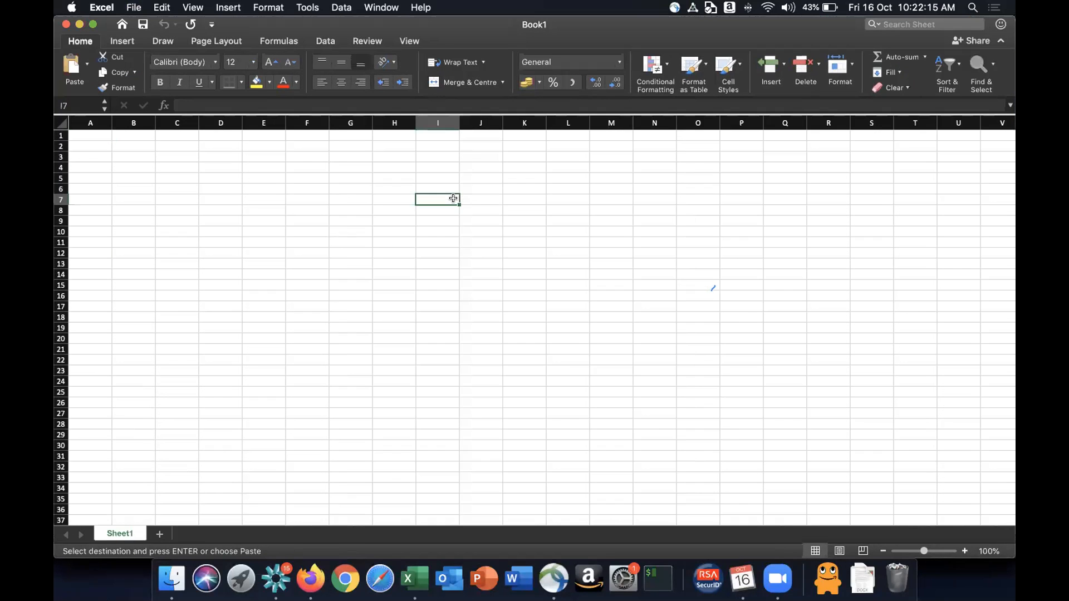
scroll(454, 198, up, 10)
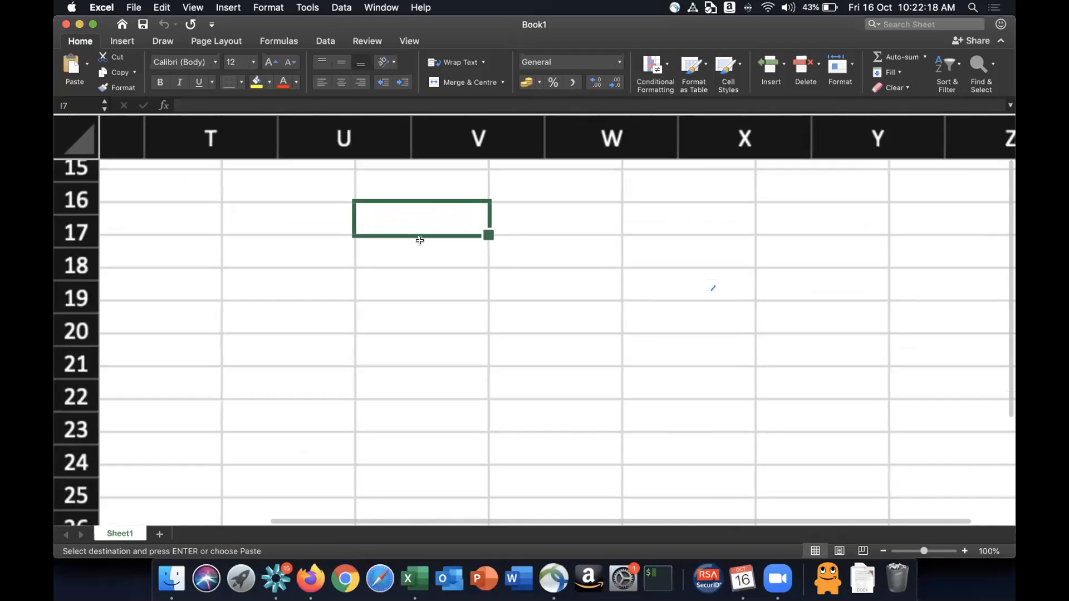
click(332, 241)
text(1)
key(Right)
key(Up)
key(Down)
text(EC2 instance)
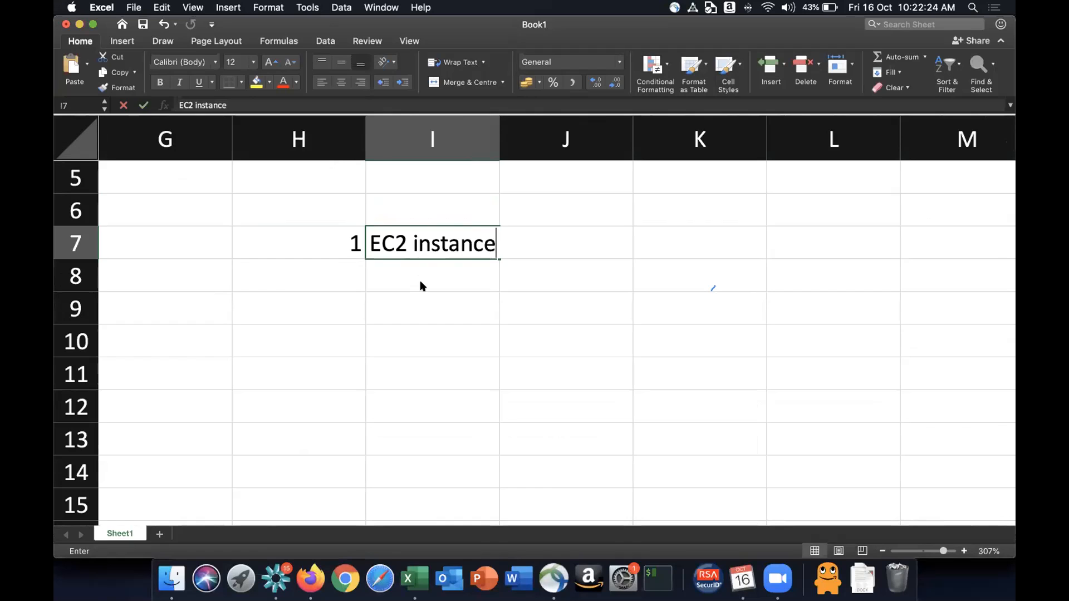
- Enter t3.micro in cell J7 of the same row
key(Right)
text(t3.mix)
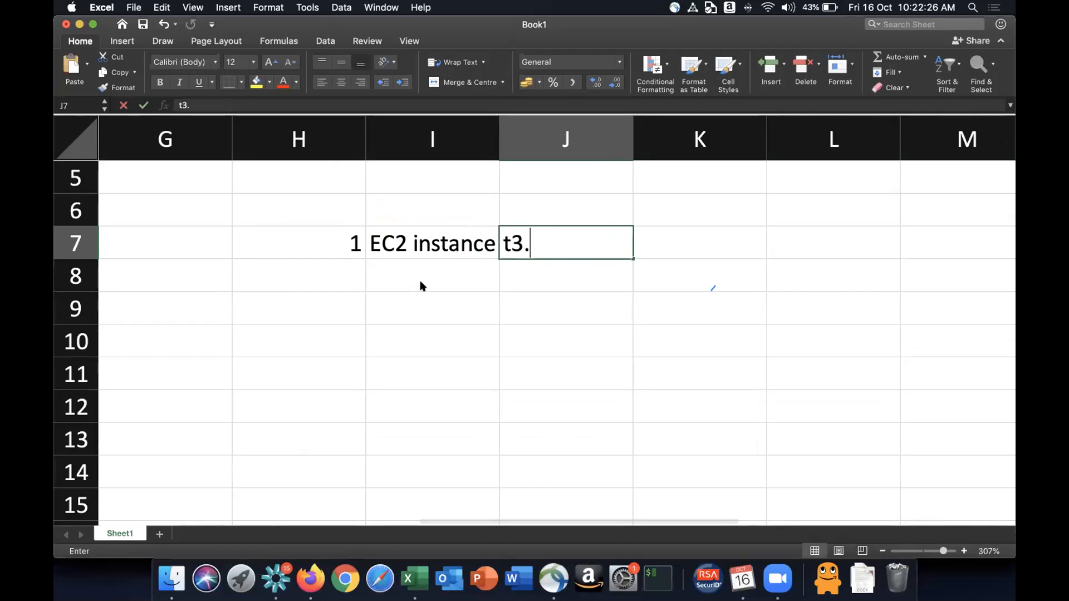
key(BackSpace)
text(cro)
key(Return)
key(Up)
key(Right)
key(Right)
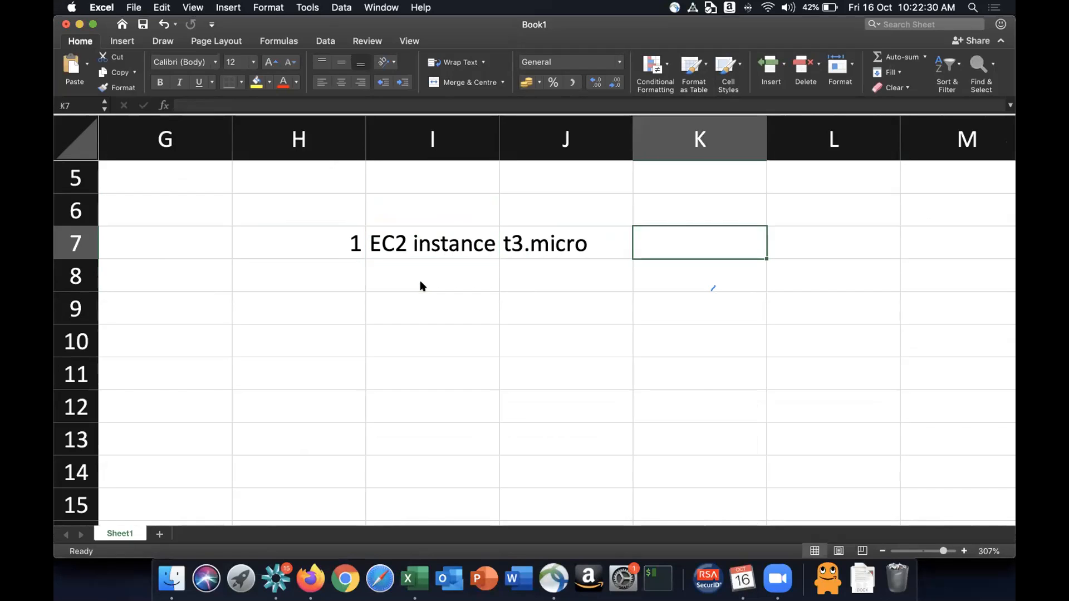
- Enter 24 in cell K7 with the label hours/day beside it
text(24)
key(Tab)
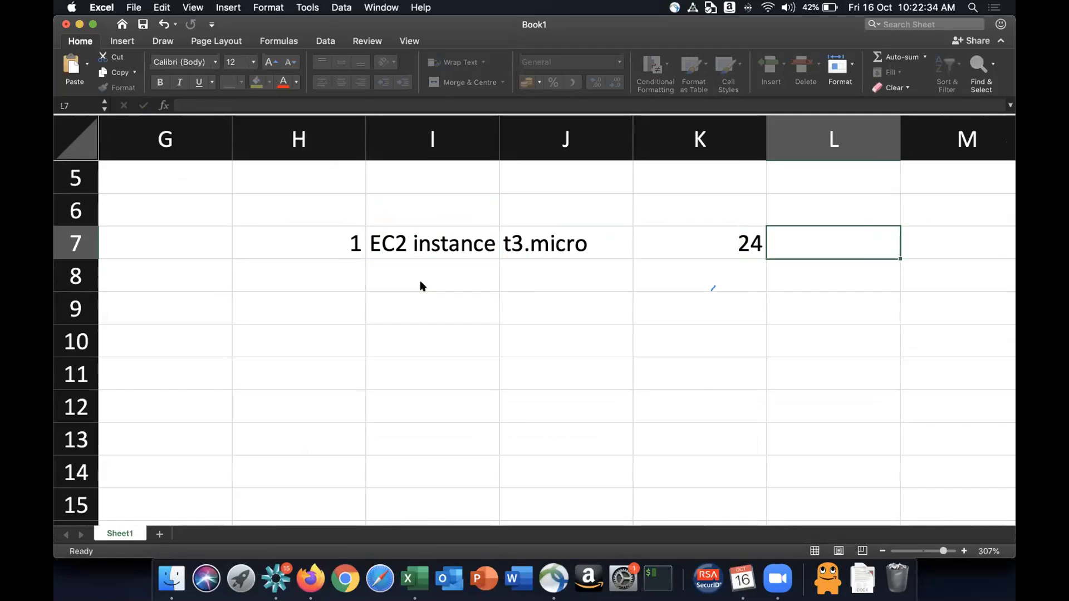
text(hours/day)
key(Return)
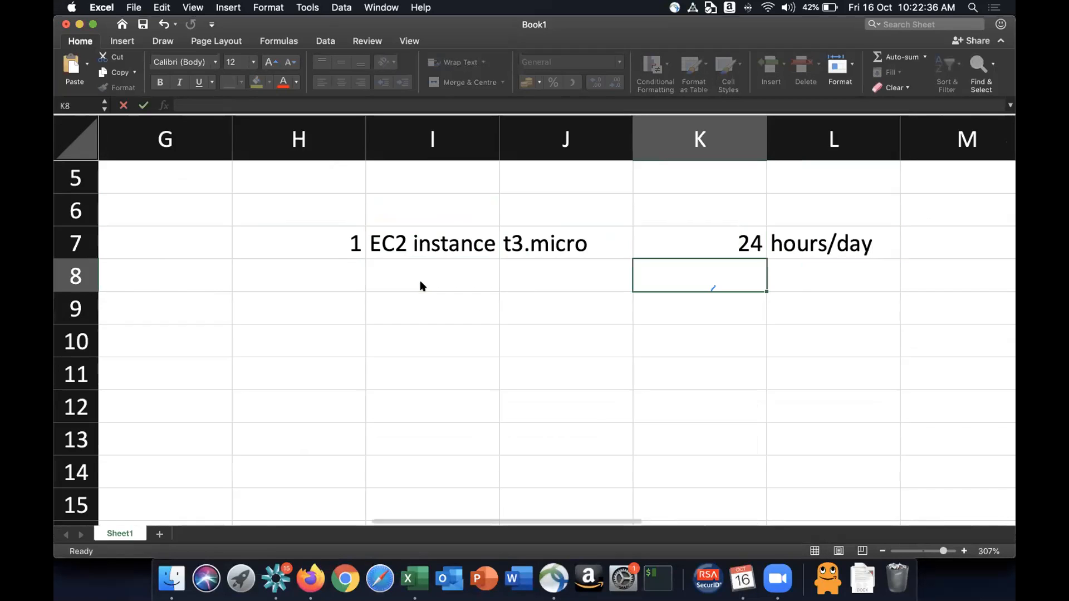
- Enter 30 in cell K8 with the label days/month beside it
key(Up)
key(Down)
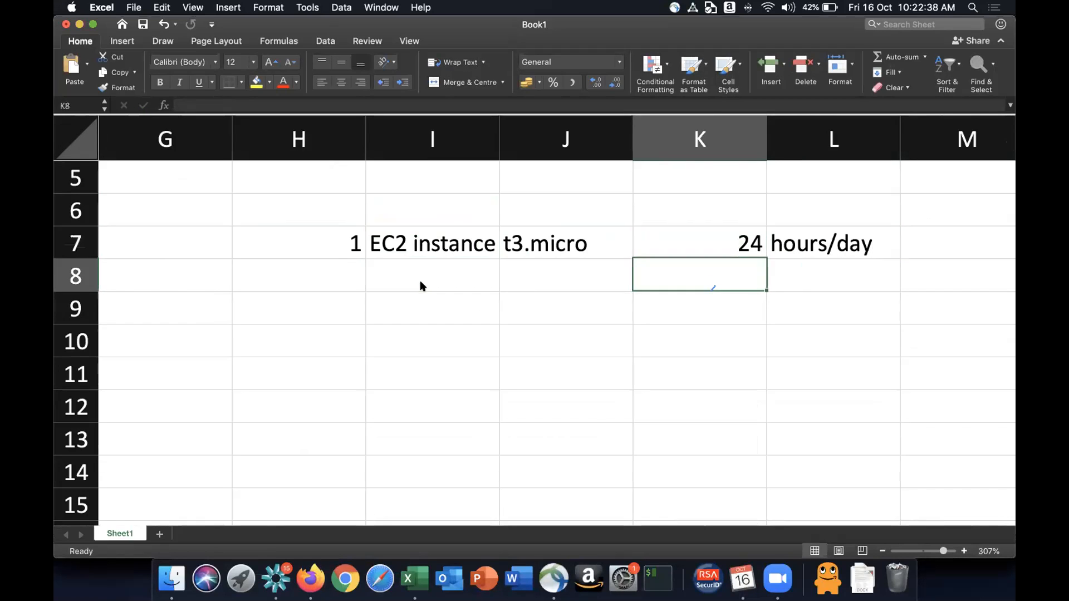
text(30)
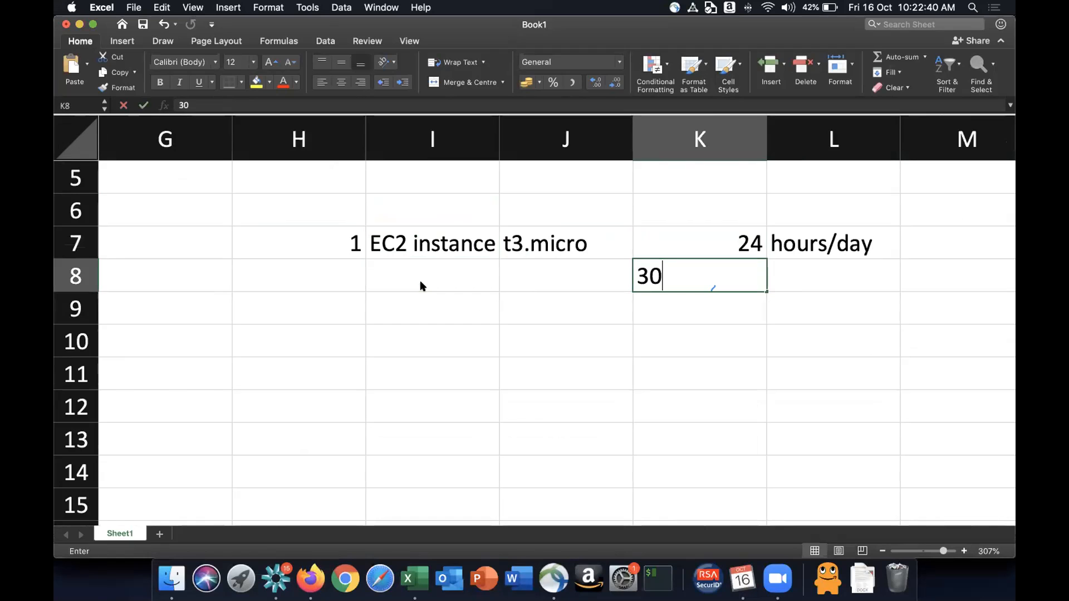
key(Tab)
text(days/)
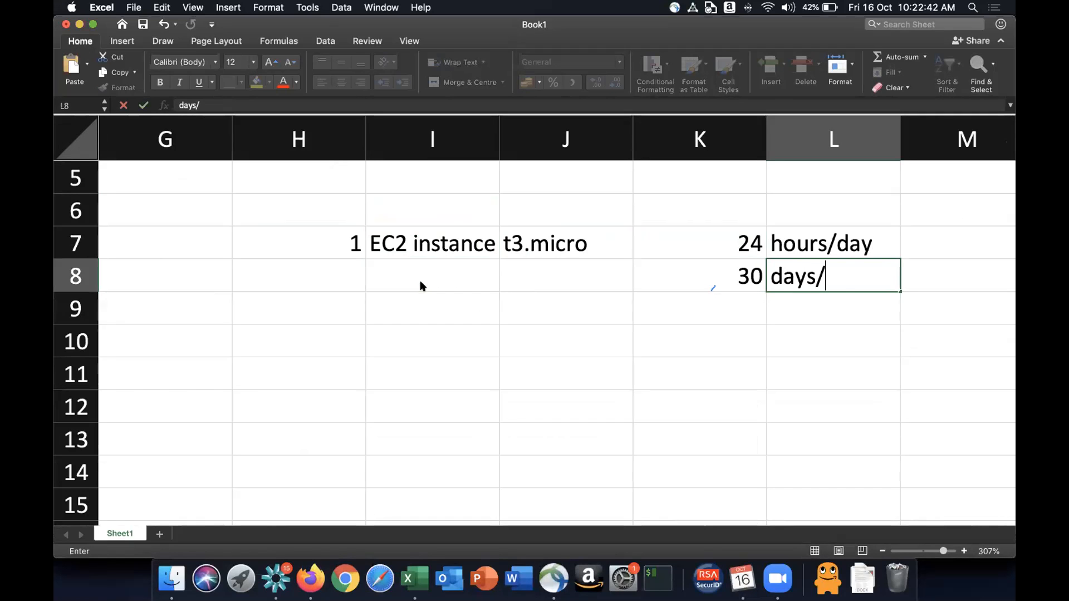
text(month)
key(Return)
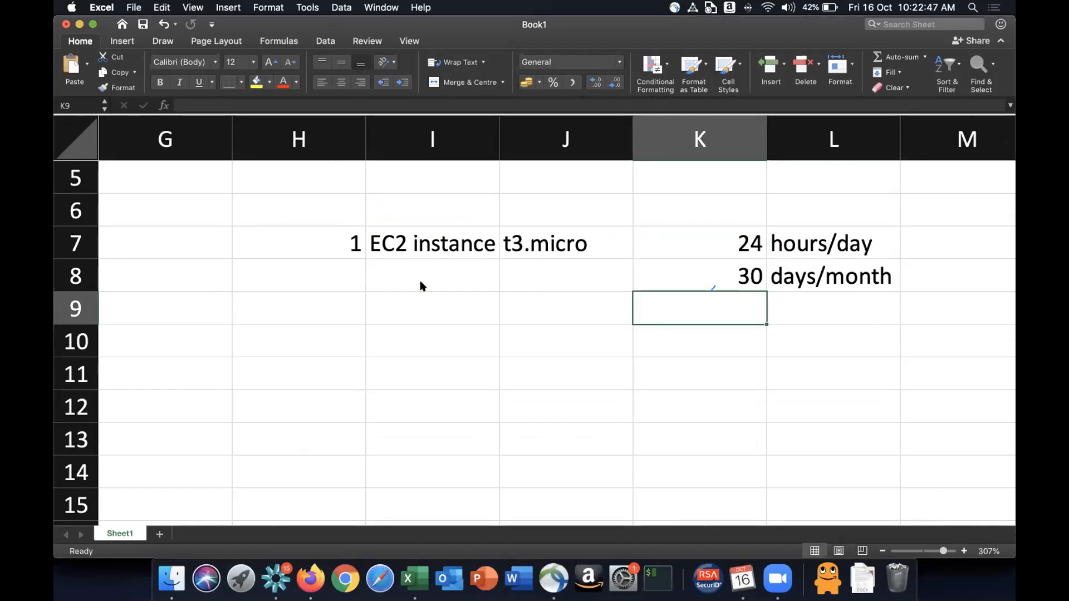
- Create a formula in K9 multiplying K7 by K8
text(=)
key(Up)
key(Up)
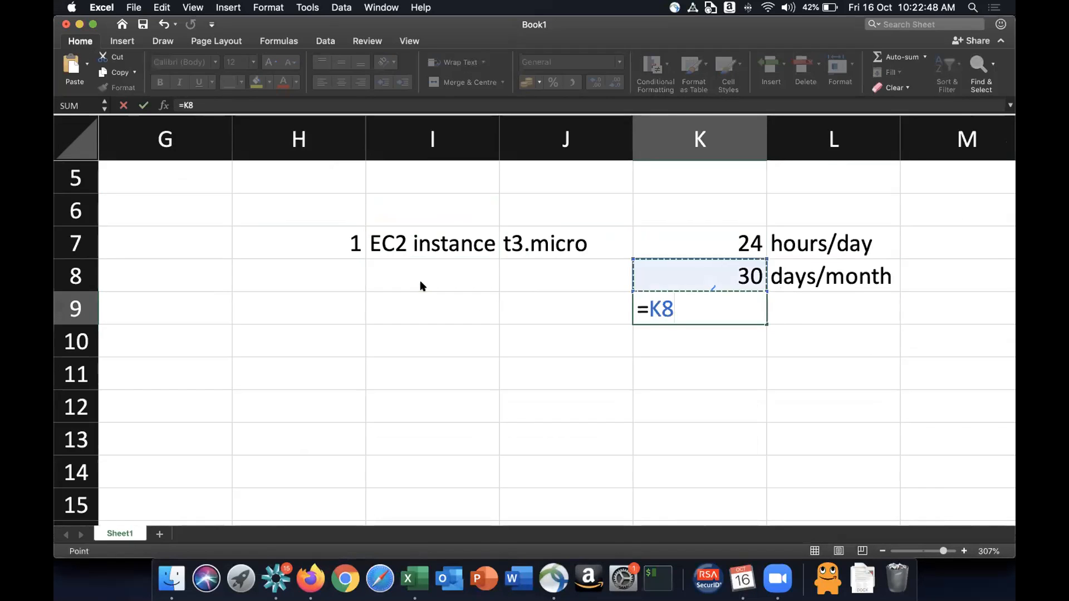
text(*)
key(Up)
key(Return)
key(Up)
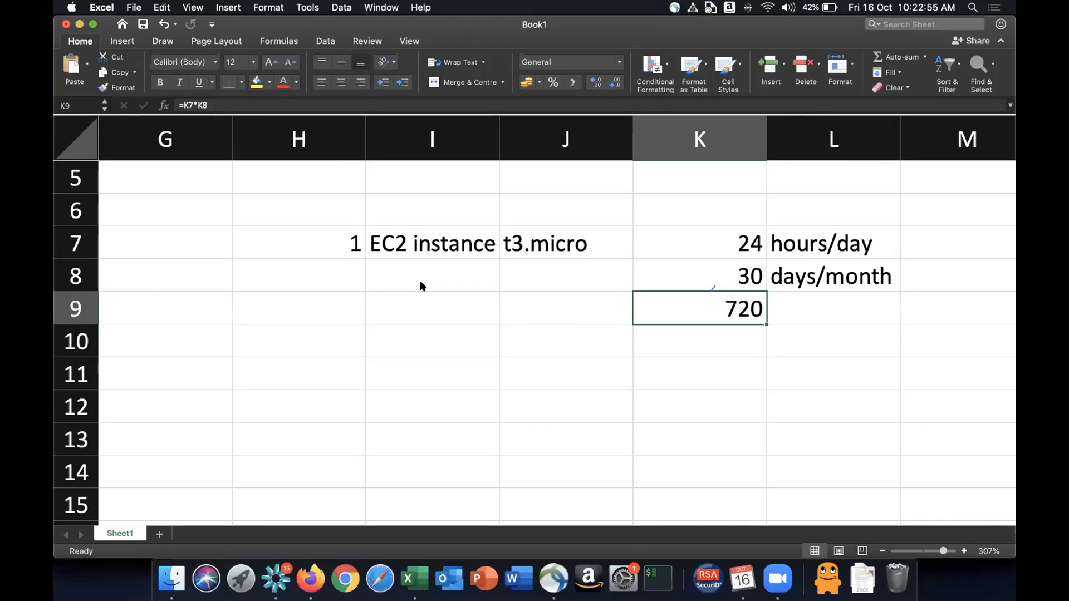
- Switch to the browser to view the Amazon EC2 free tier card, then return to the spreadsheet
key(super+Tab)
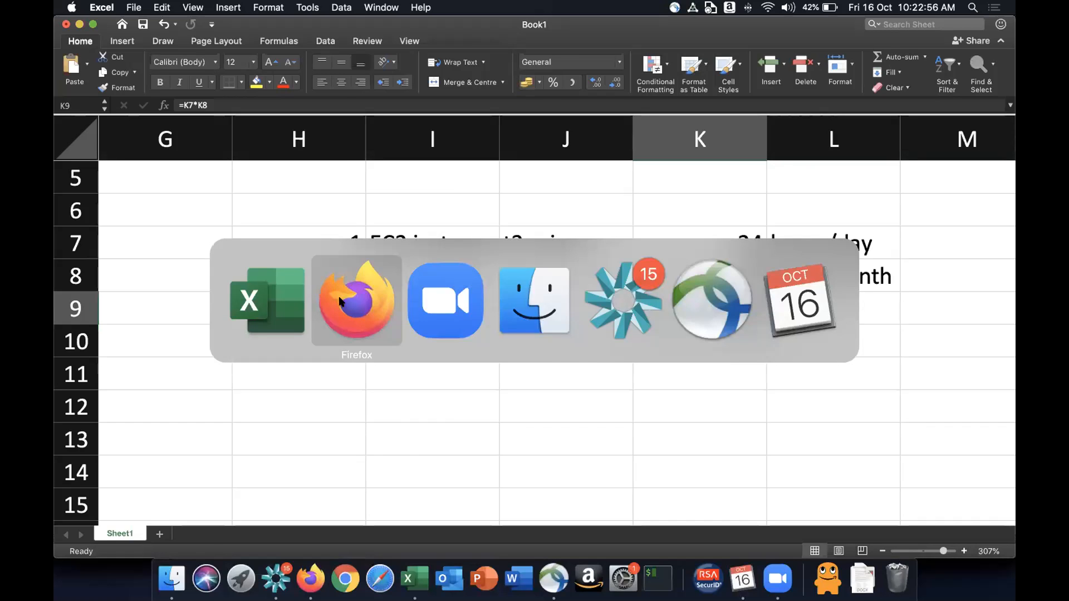
click(341, 301)
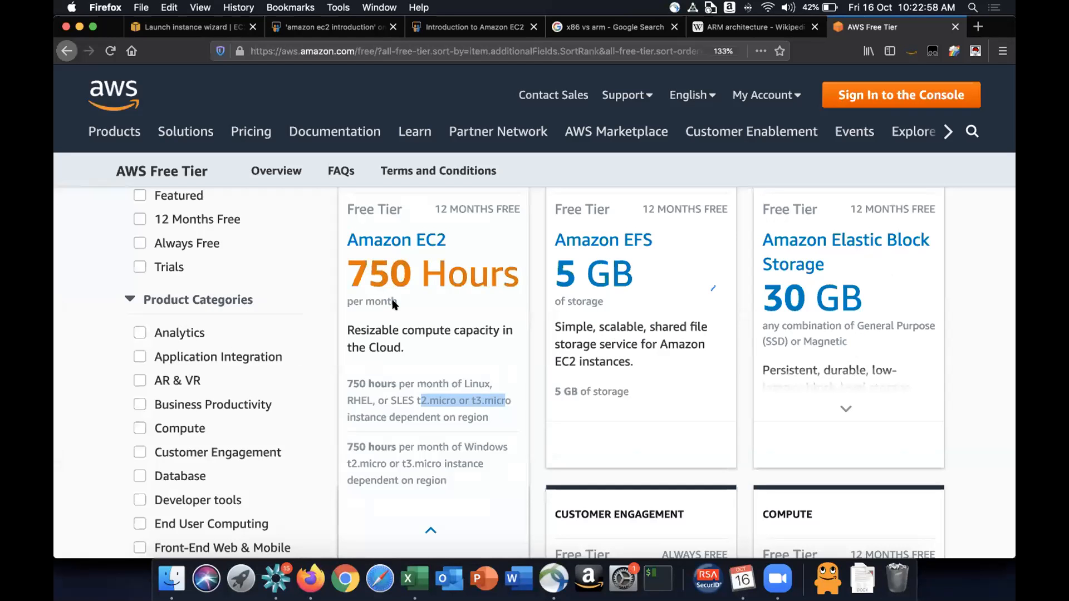
key(super+Tab)
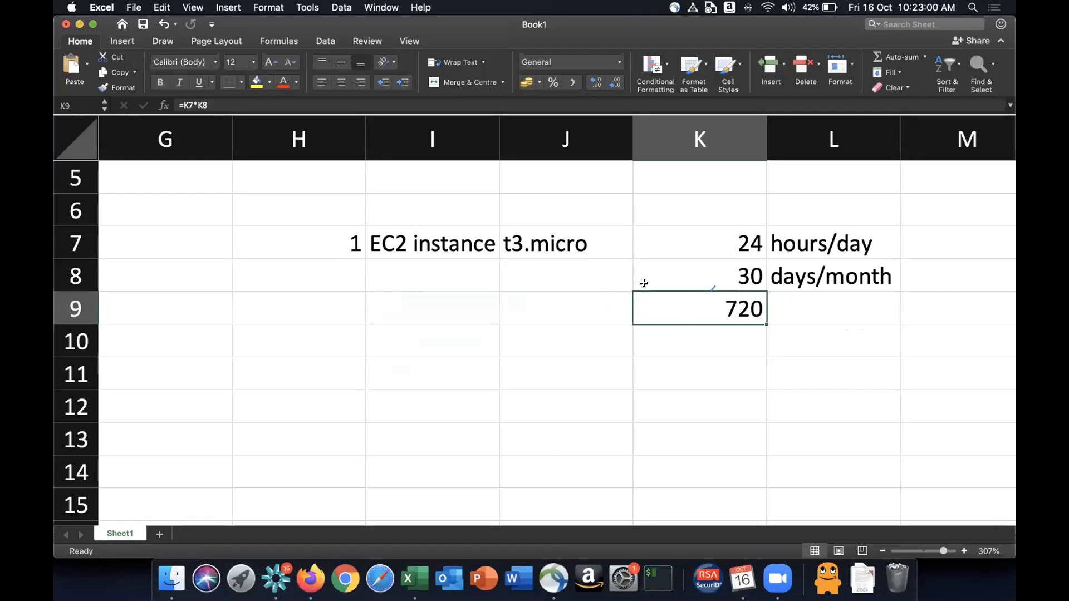
drag(329, 245, 845, 304)
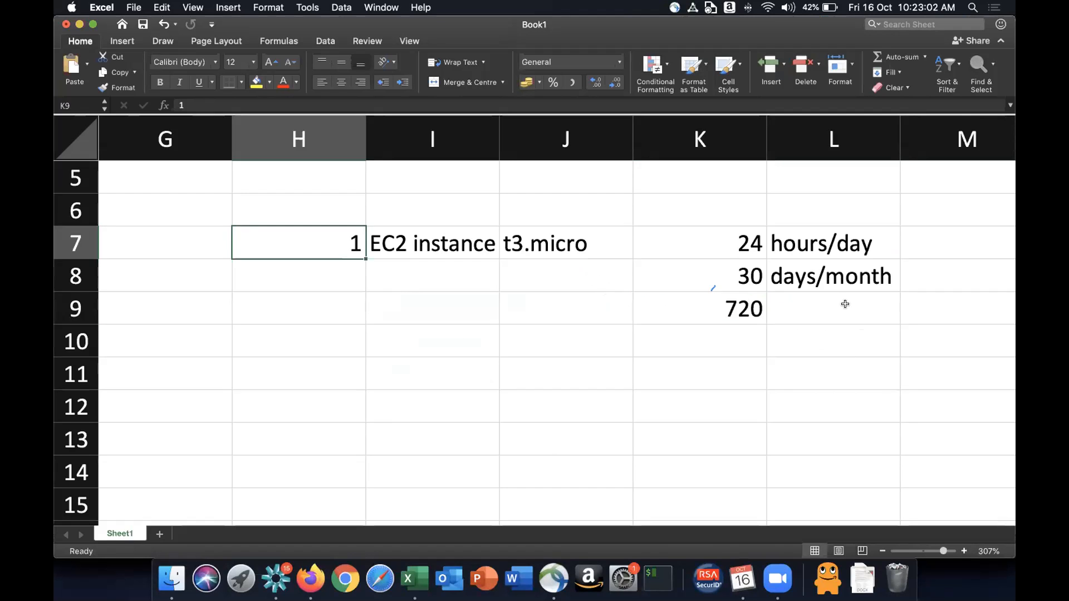
click(738, 308)
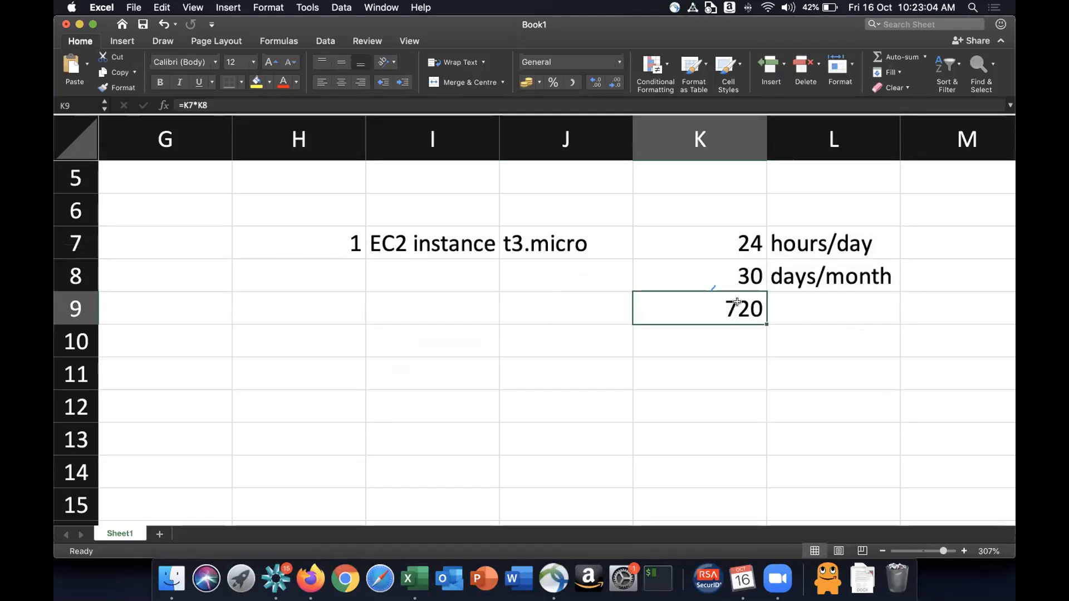
click(558, 239)
click(731, 307)
click(718, 330)
click(733, 304)
- Highlight per month under 750 Hours on the Amazon EC2 card and return to the spreadsheet
key(super+Tab)
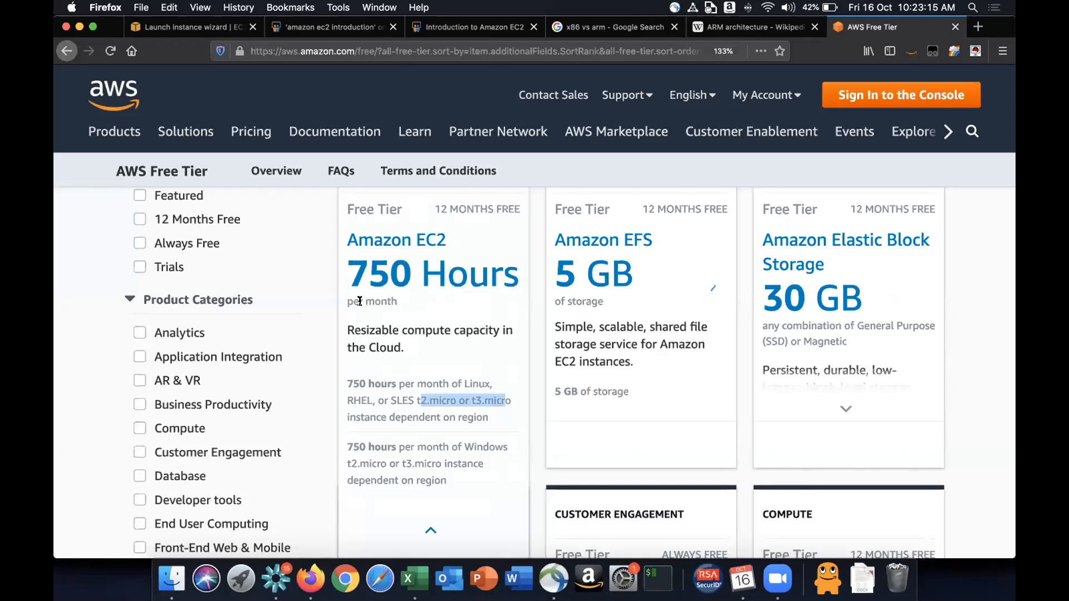
drag(343, 303, 424, 298)
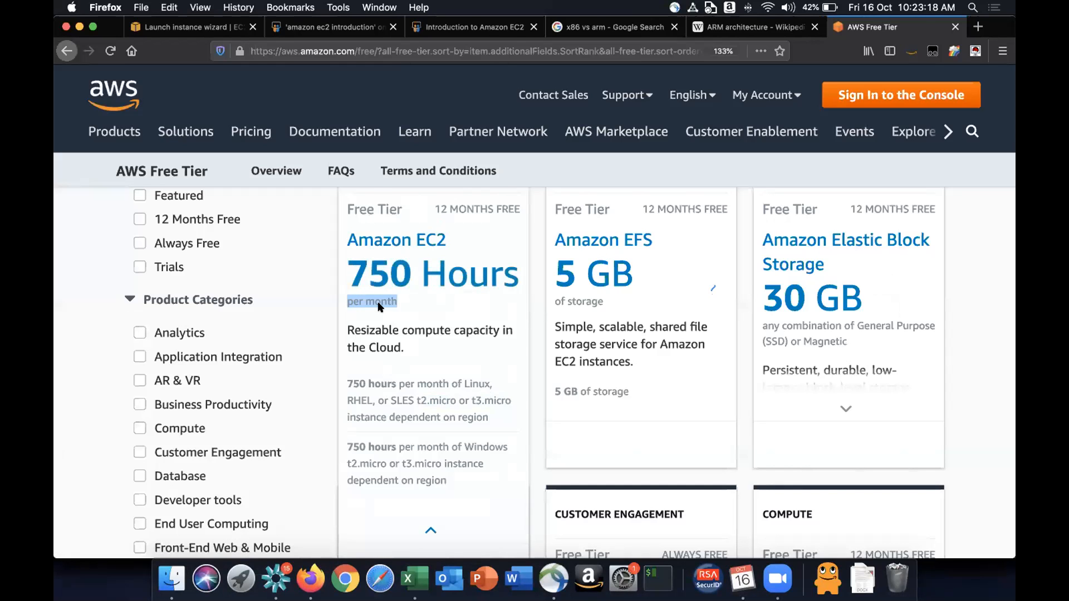
key(super+Tab)
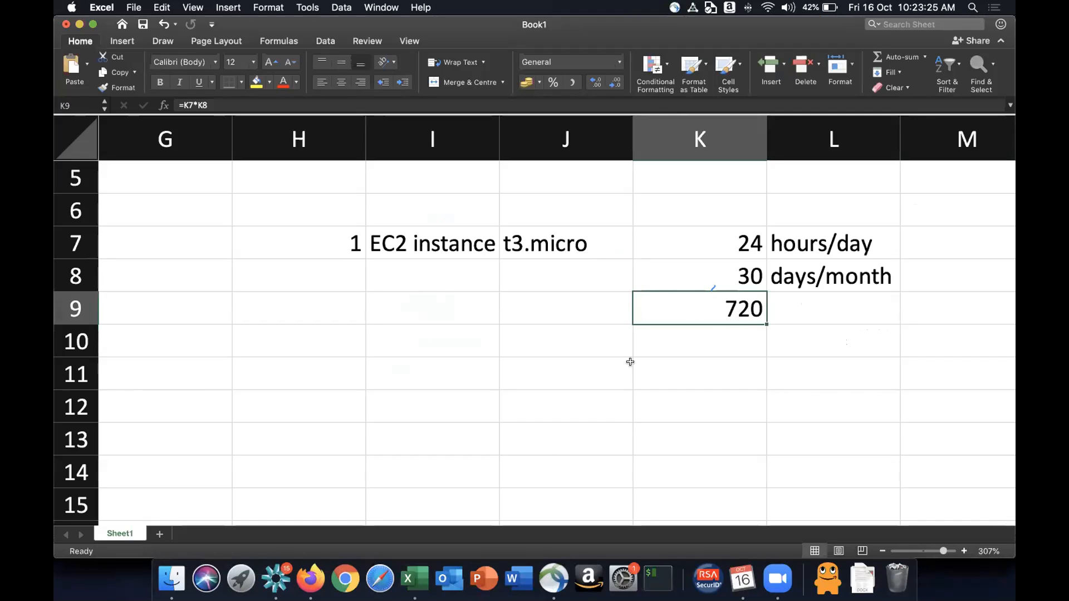
- Enter 10, EC2 instances and t3.micro in cells H11 to J11
click(334, 383)
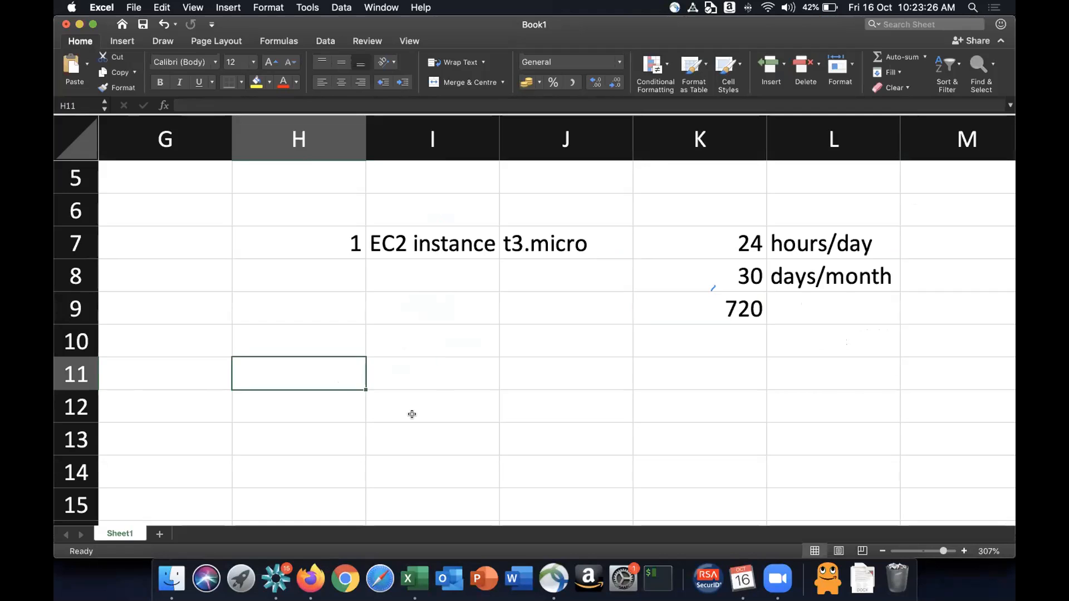
text(10)
key(Tab)
text(EC2 i)
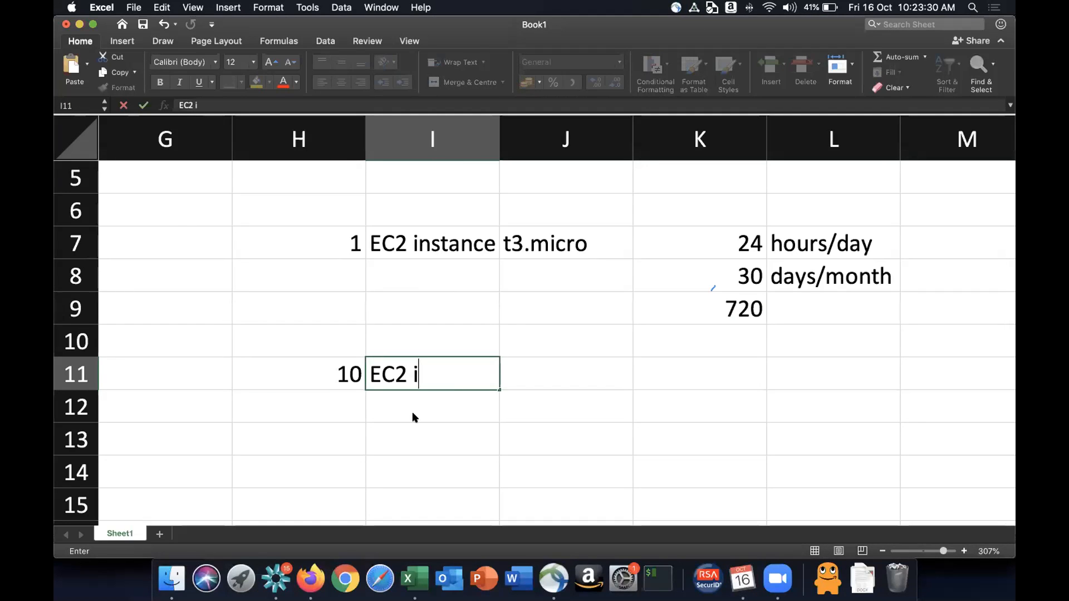
text(nstances)
key(Tab)
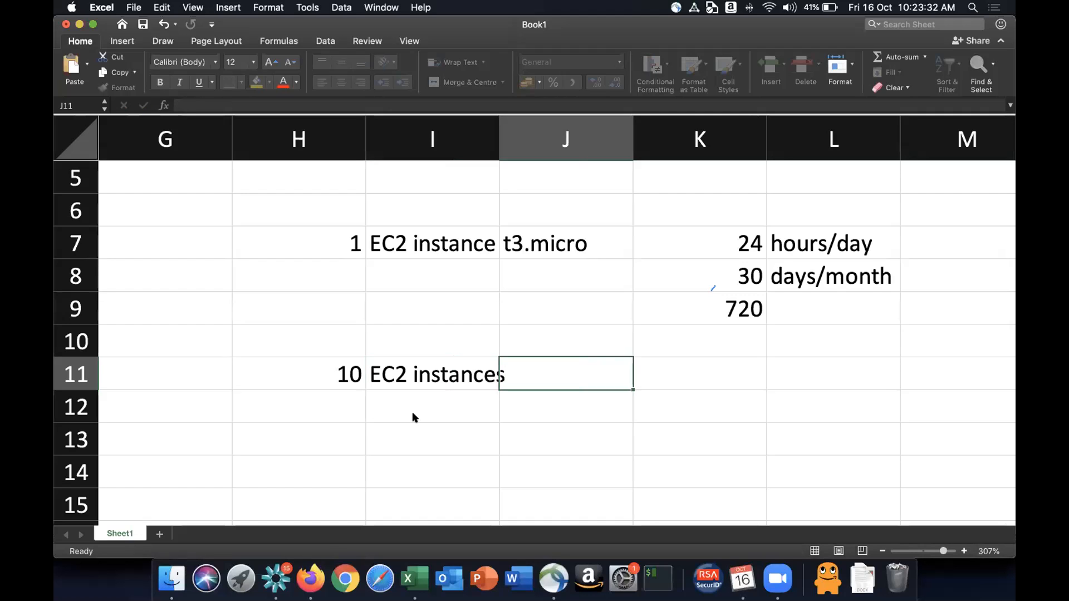
text(t3.micrpos)
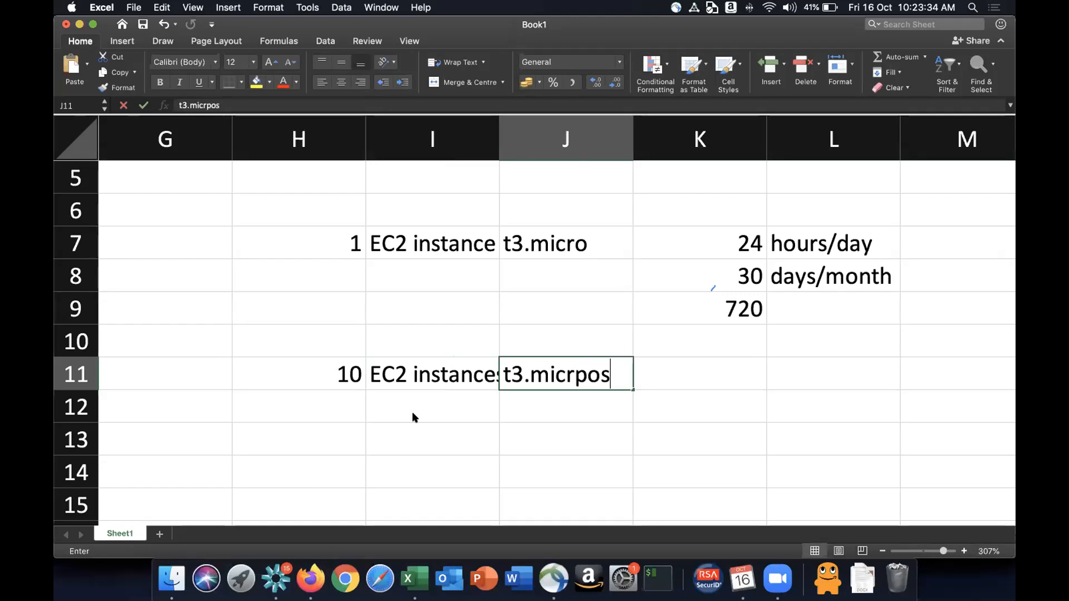
key(BackSpace)
key(BackSpace)
key(BackSpace)
text(o)
key(Tab)
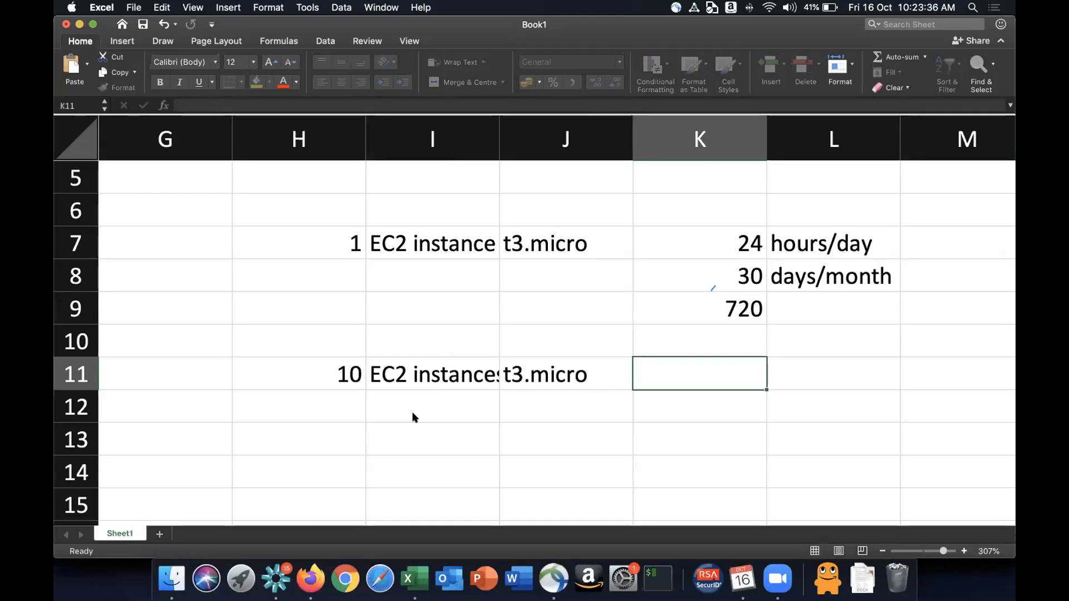
- Enter 24 in cell K11 with the label hours/day beside it
text(24)
key(Tab)
text(hou)
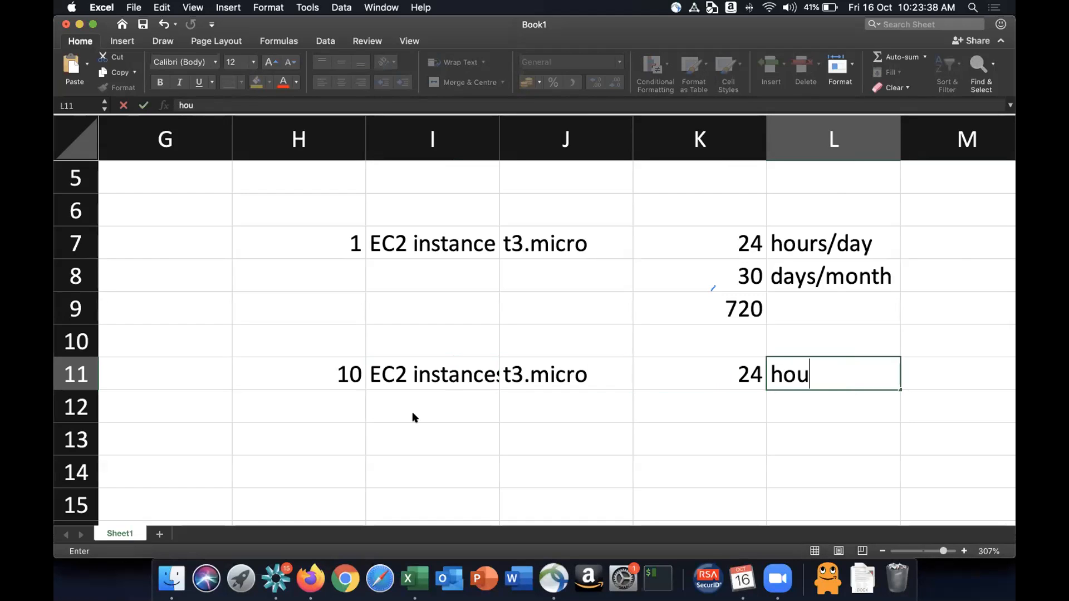
text(rs/day)
key(Return)
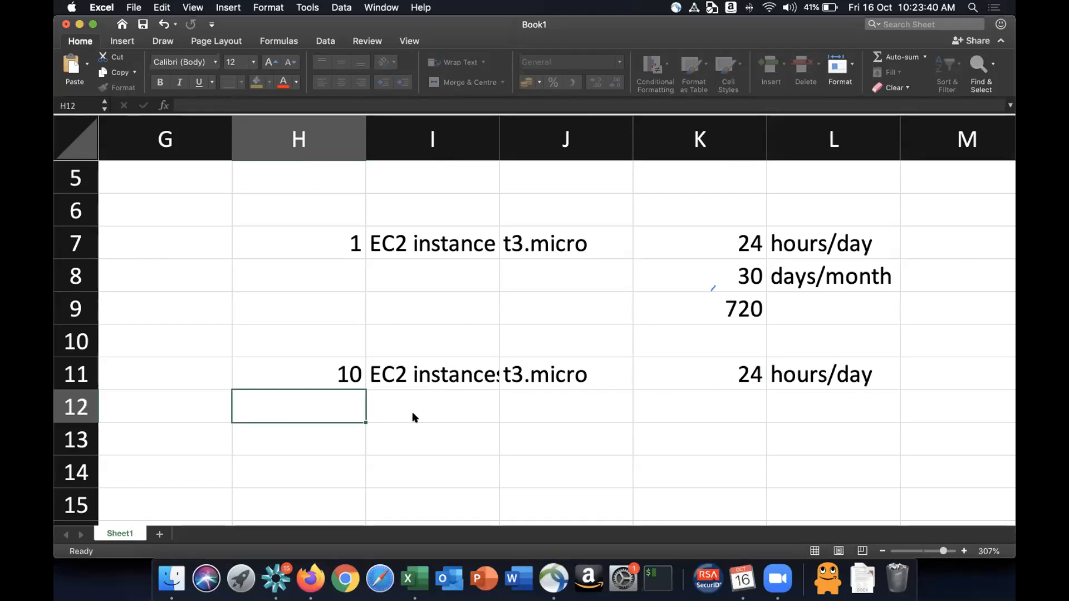
- Edit the K9 formula to =H7*K7*K8 so it includes the instance count
key(Right)
key(Right)
key(Right)
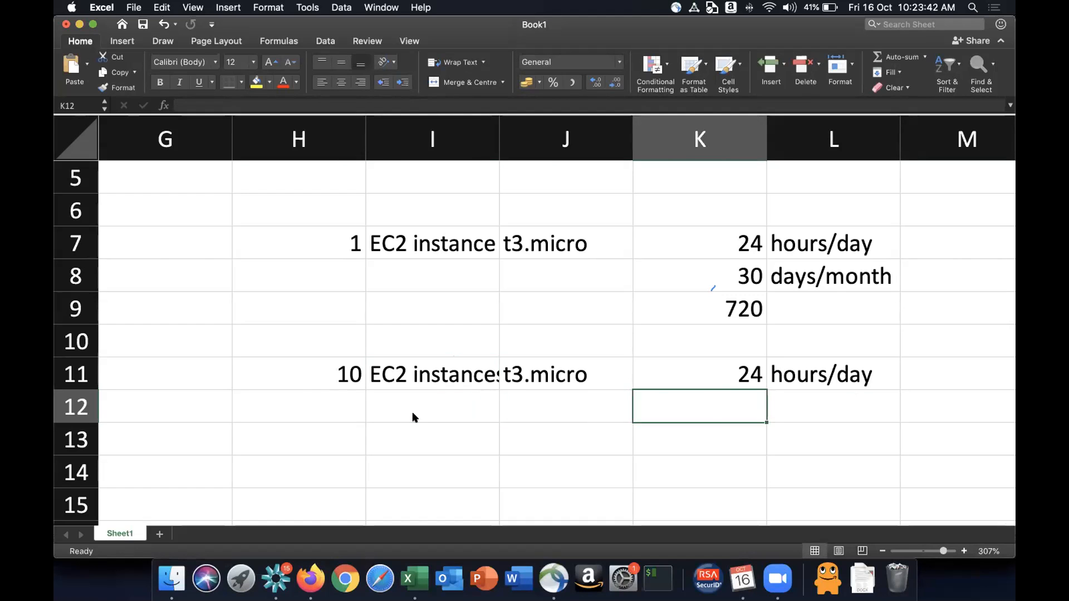
key(Up)
key(Up)
key(Up)
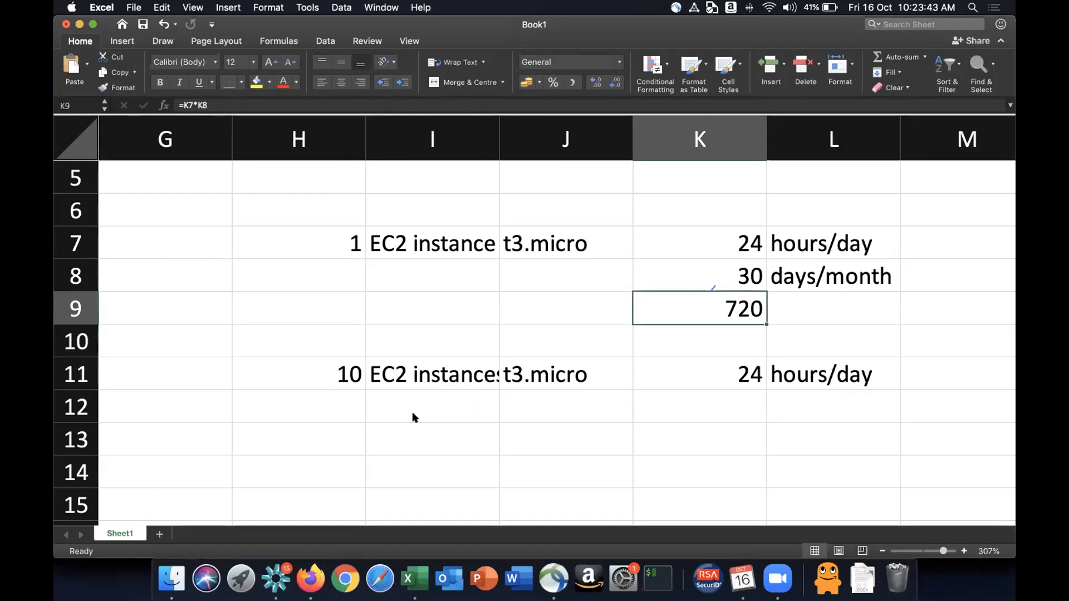
click(186, 105)
text(*)
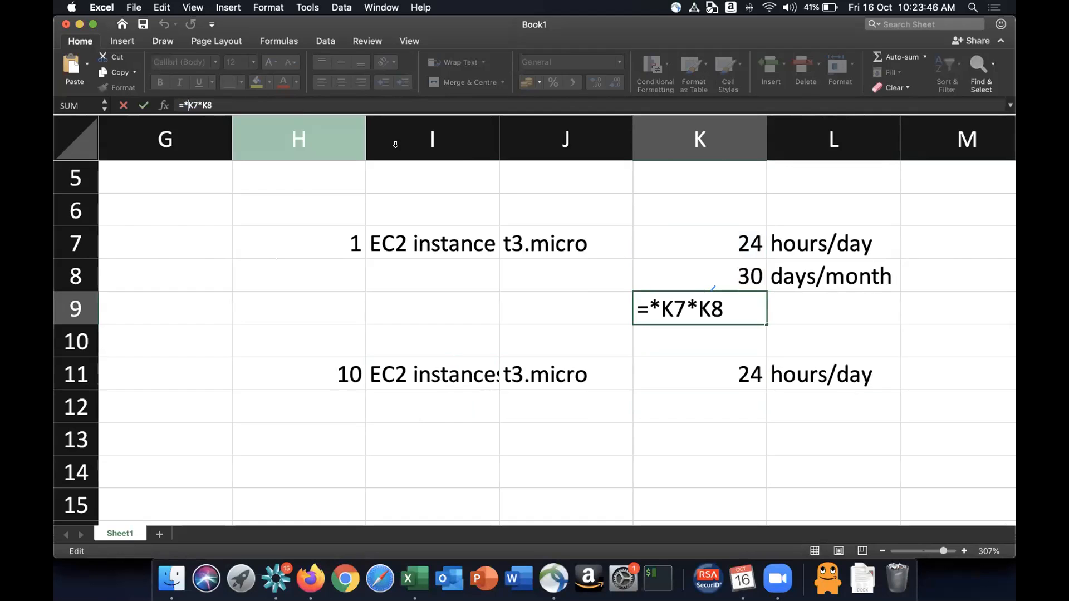
click(341, 234)
key(Return)
key(Up)
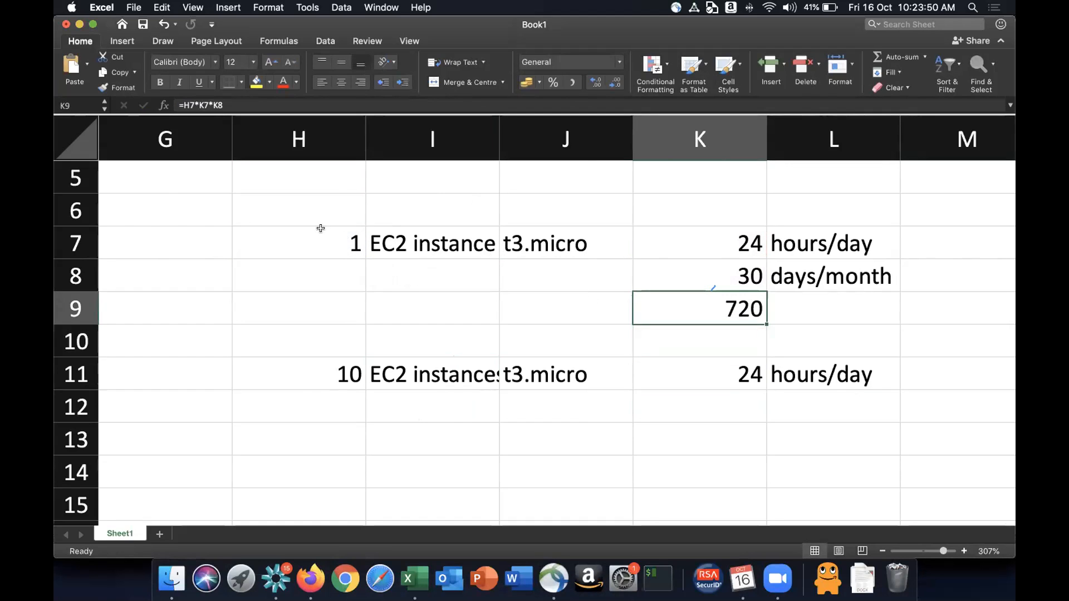
- Open the K9 formula in edit mode to inspect its cell references
click(319, 233)
click(729, 304)
double_click(730, 304)
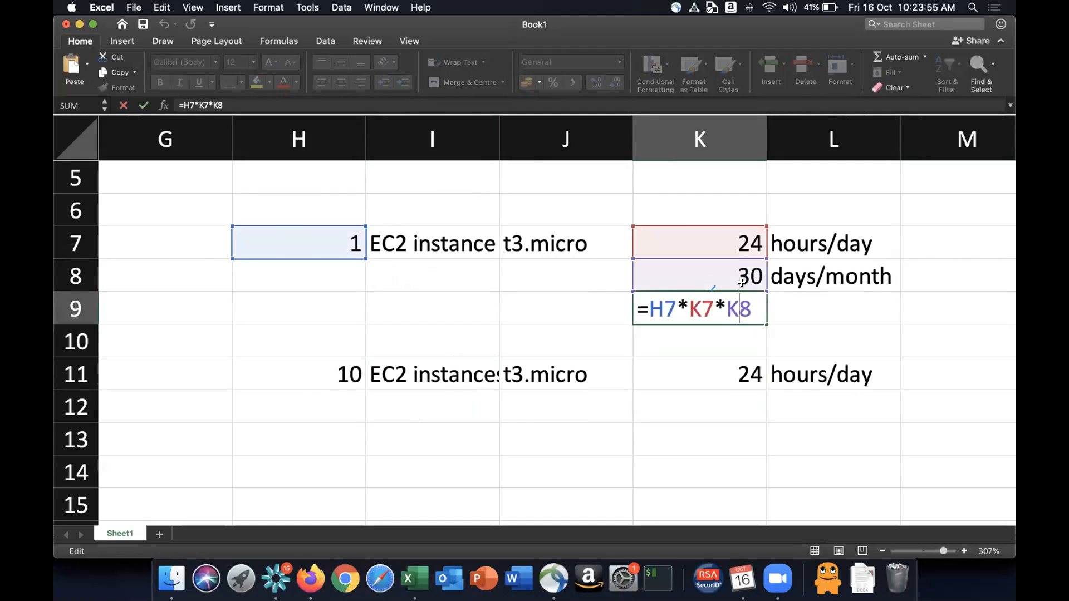
key(Return)
click(735, 303)
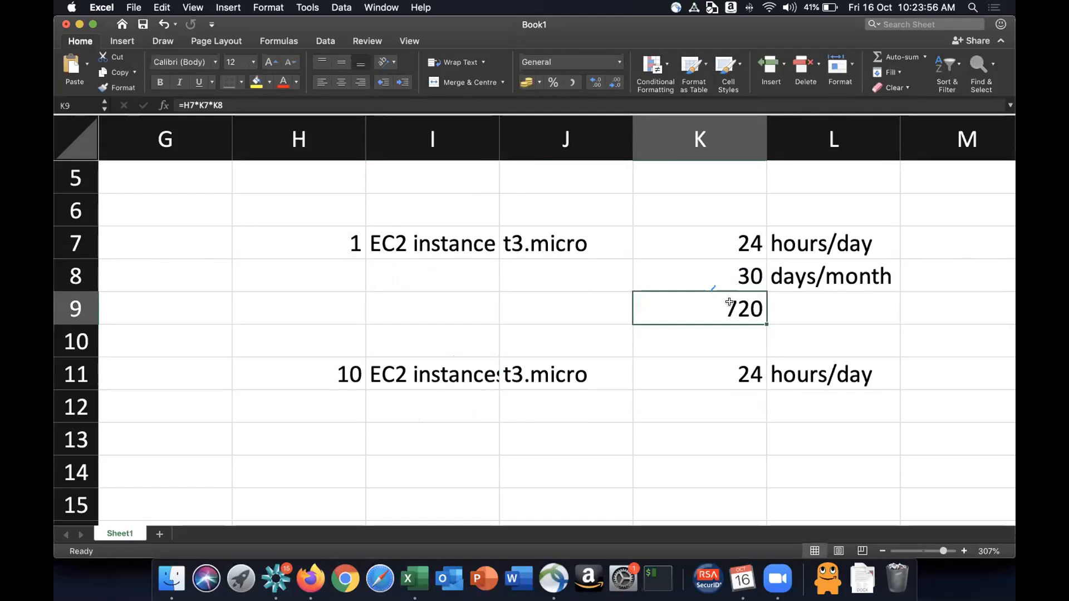
- Enter 3 in cell K12 with the label days/month in L12
click(322, 369)
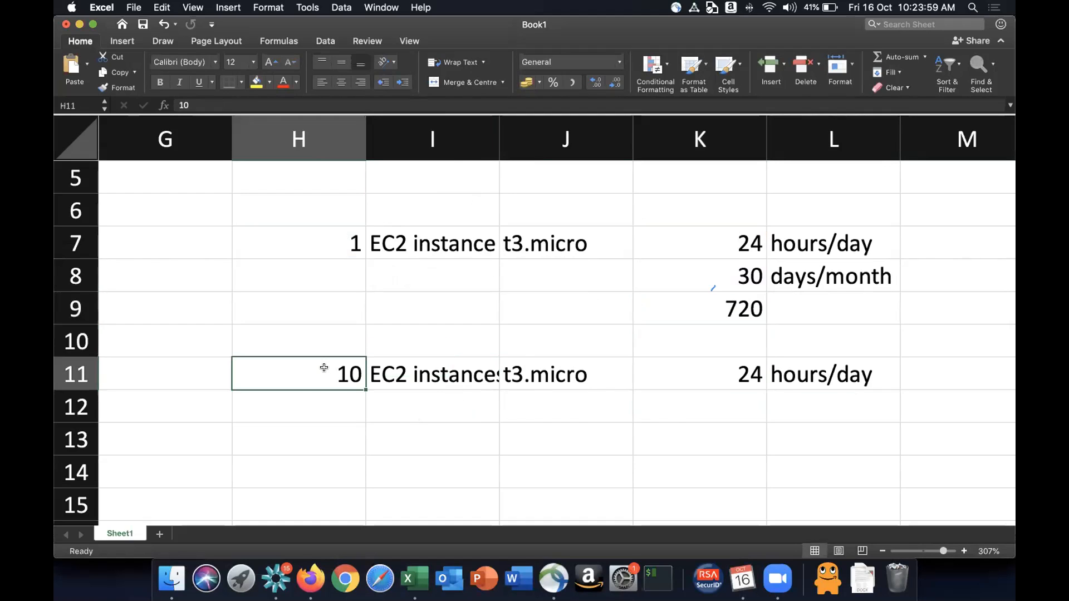
click(735, 375)
click(738, 399)
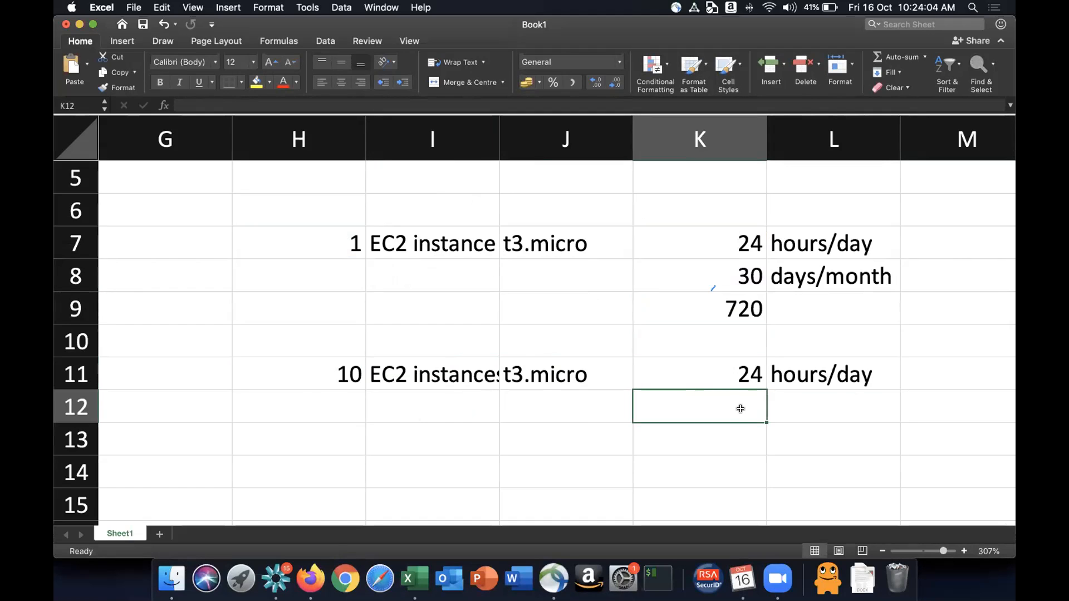
text(3)
key(Return)
key(Up)
key(Right)
text(days/mot)
key(BackSpace)
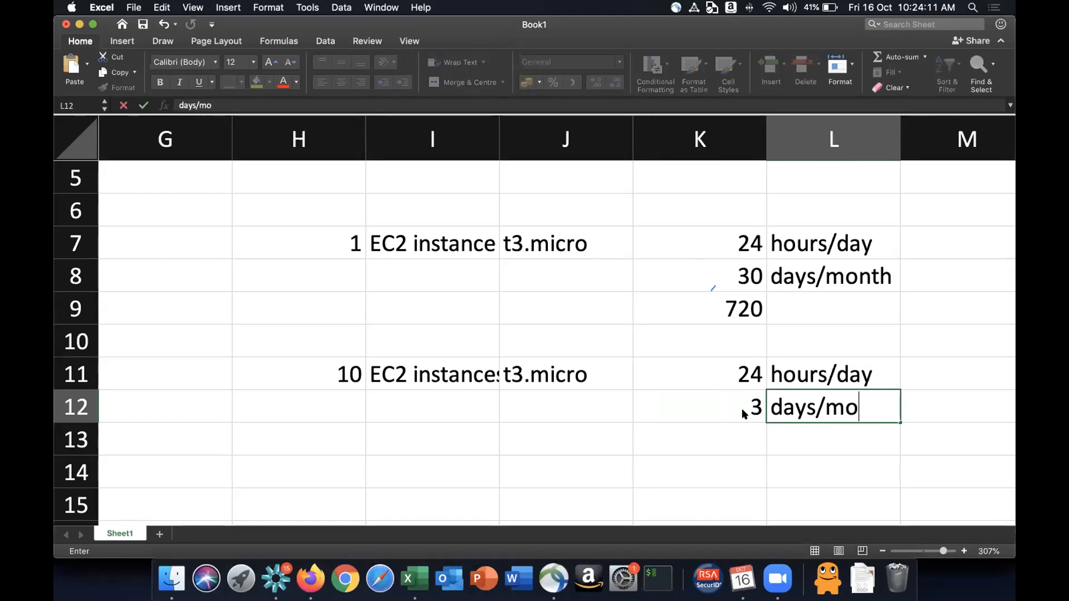
text(nth)
key(Return)
- Enter the formula =H11*K11*K12 in K13 to compute the second scenario's monthly hours
key(Left)
text(=)
click(329, 394)
click(334, 378)
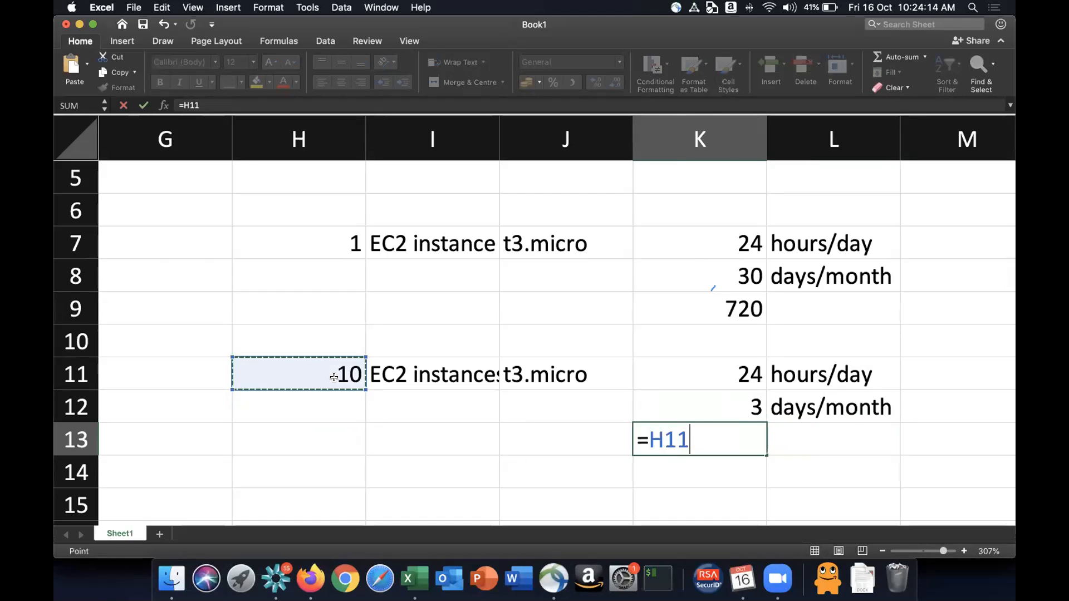
text(*)
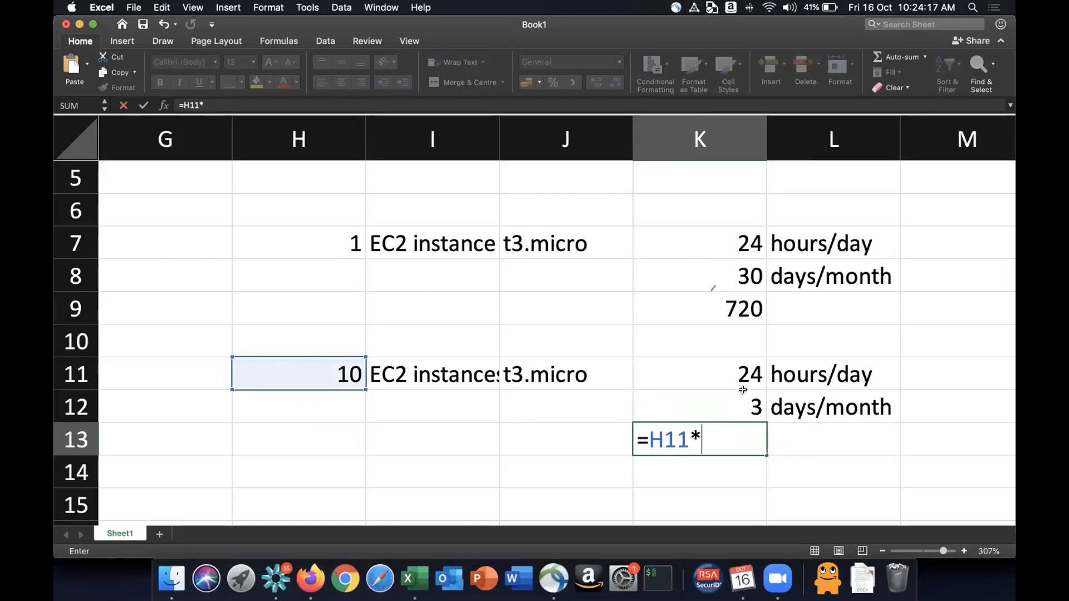
click(743, 373)
text(*)
click(729, 396)
key(Return)
key(Up)
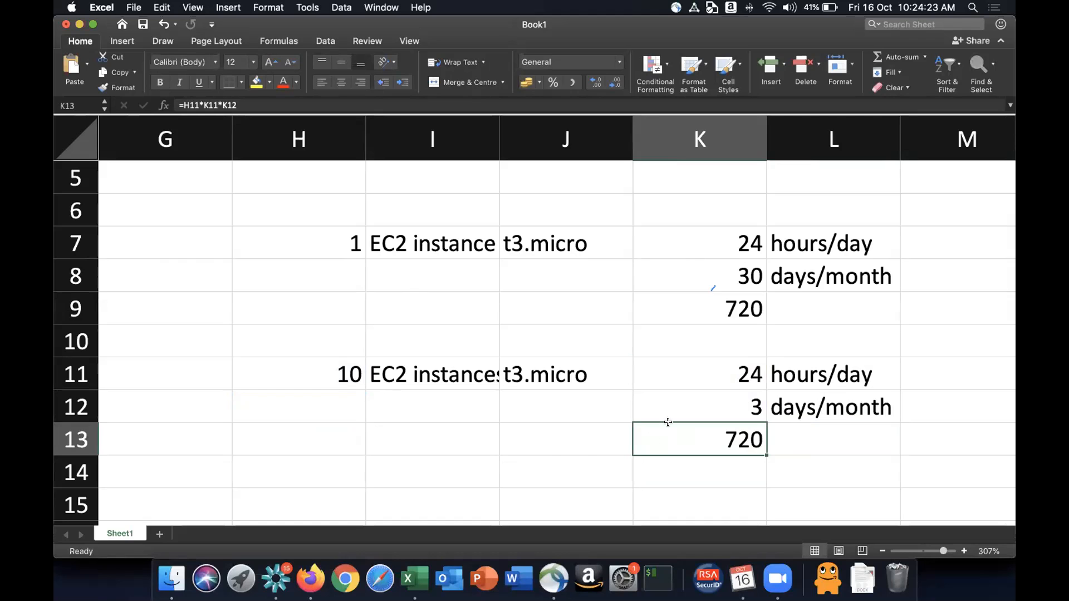
- Examine the second scenario's cells and the first scenario's input values one by one
drag(332, 376, 798, 431)
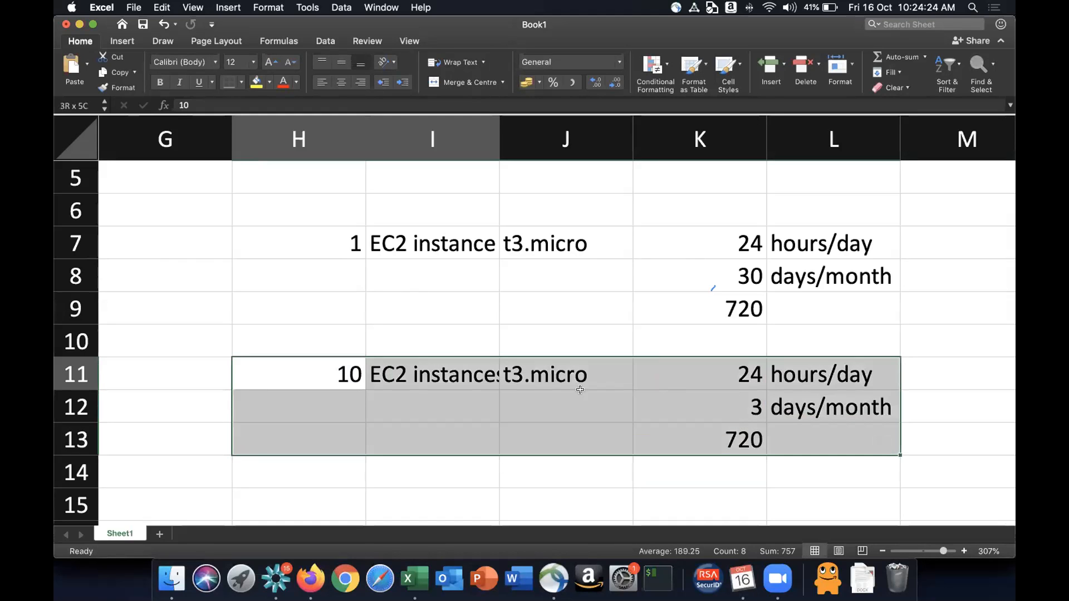
click(507, 376)
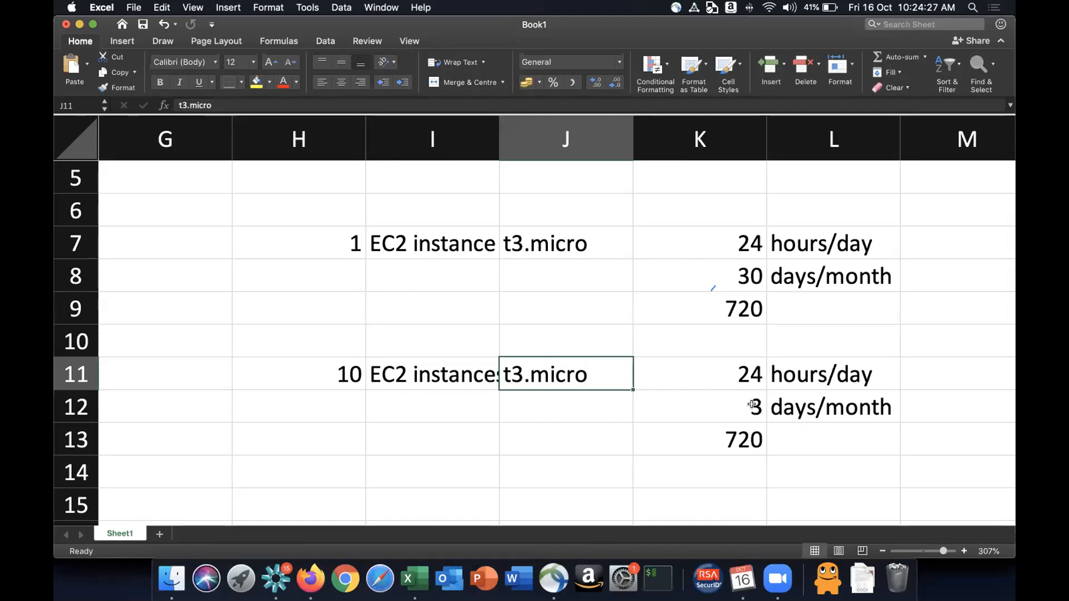
click(735, 377)
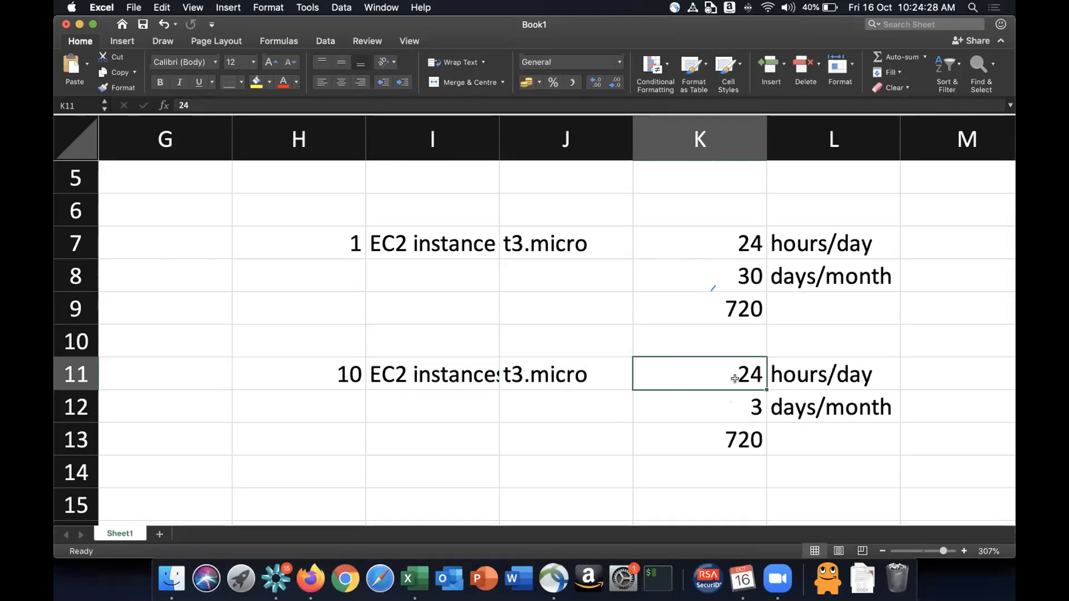
click(732, 416)
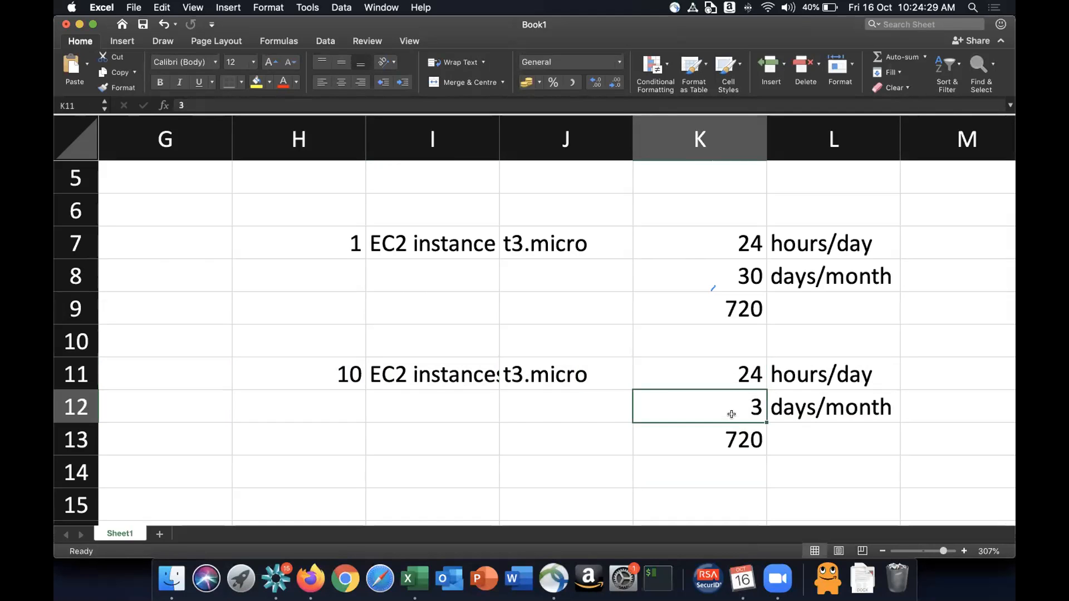
click(744, 445)
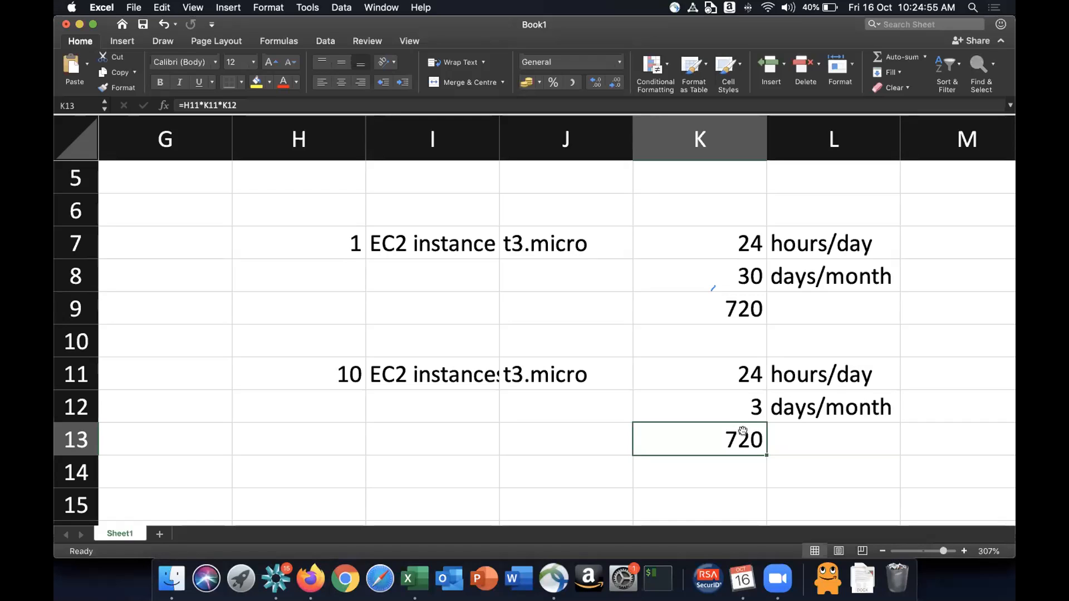
click(355, 255)
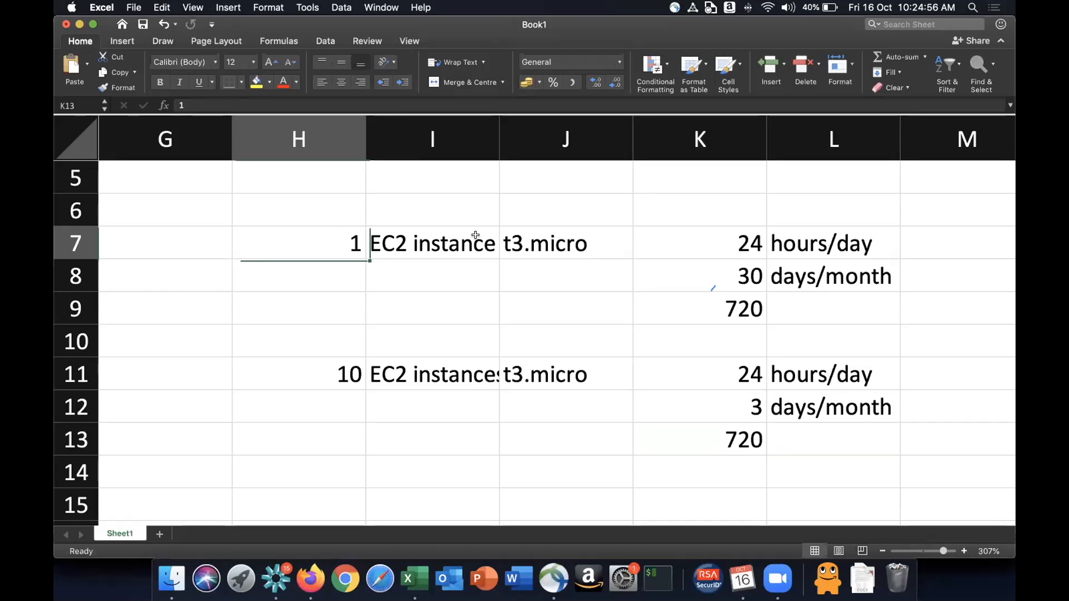
click(591, 239)
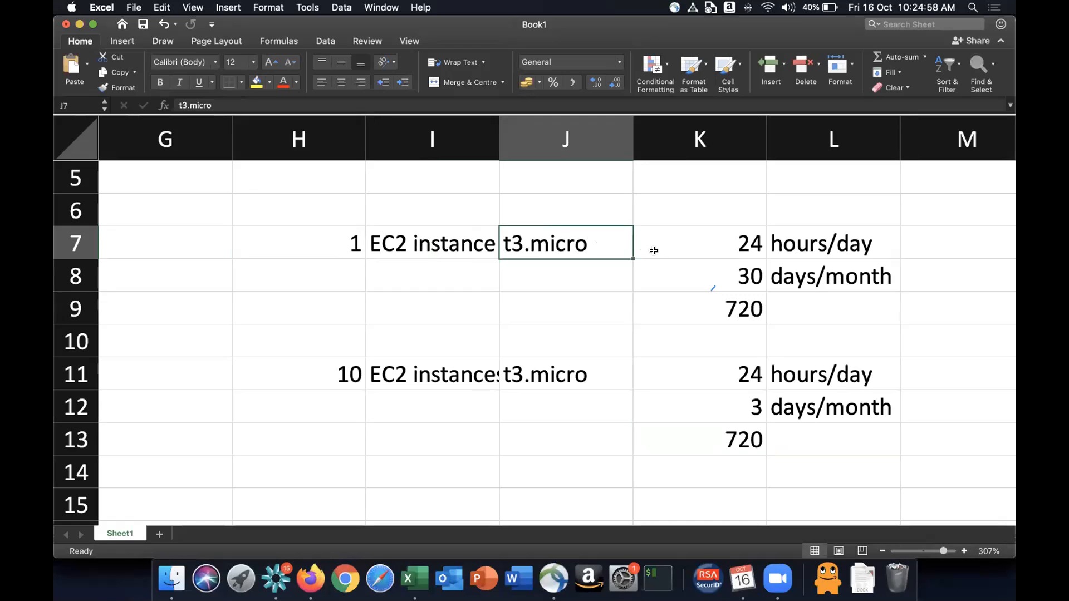
click(738, 238)
click(737, 277)
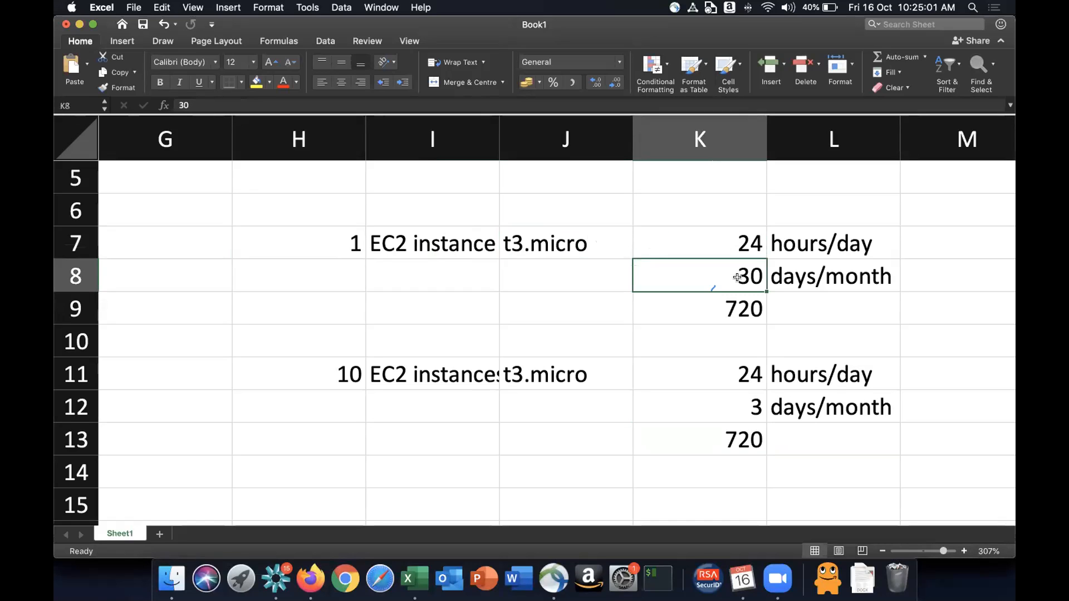
click(726, 310)
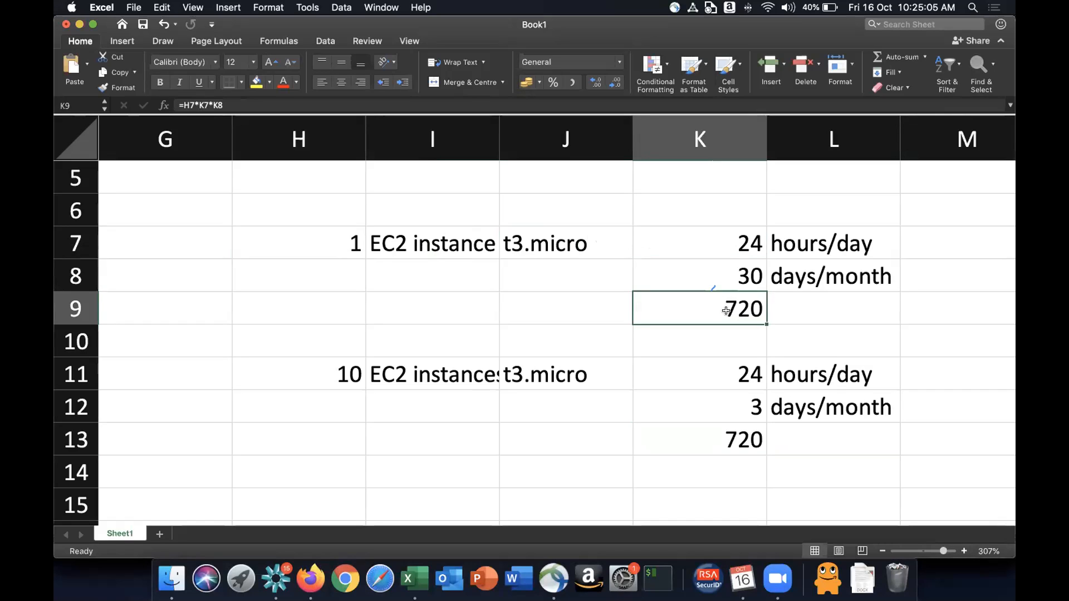
- Change the instance count in H7 to 2
click(346, 239)
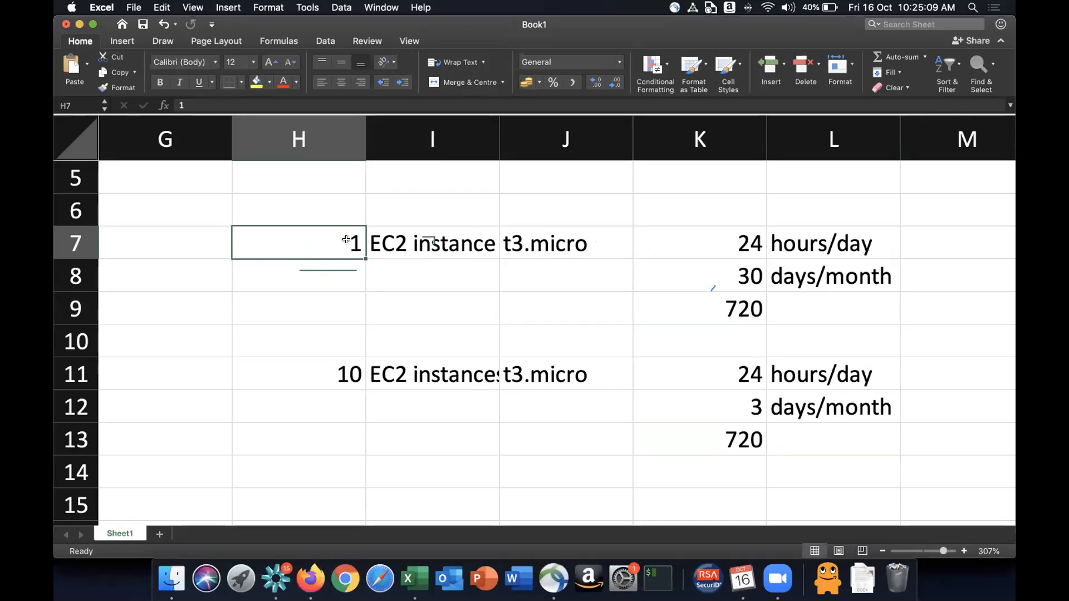
text(2)
key(Return)
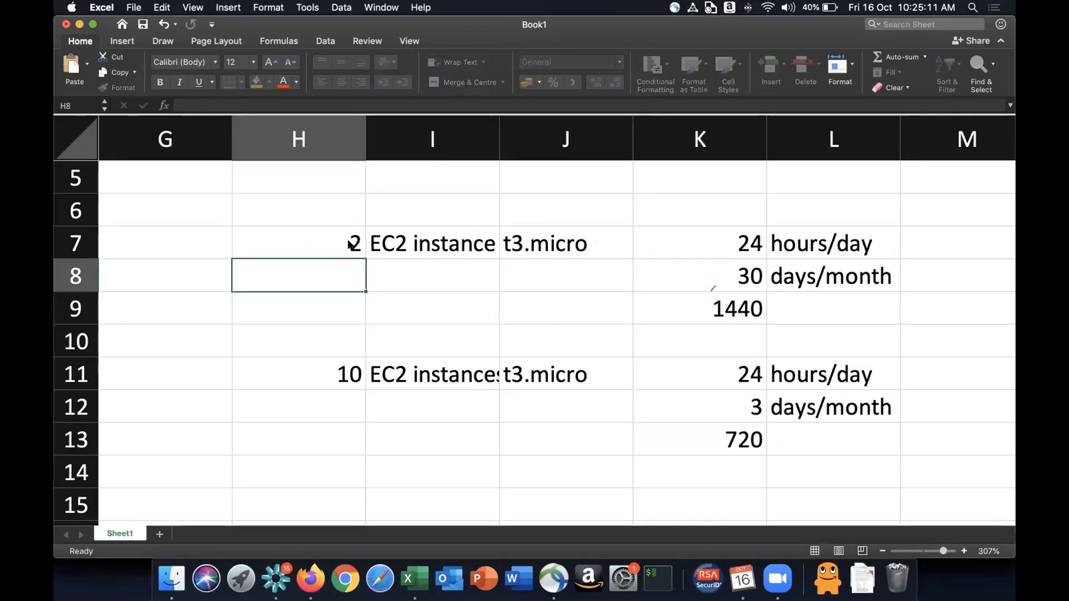
- Label the K9 result as total hours in cell L9
key(Right)
key(Right)
key(Right)
key(Down)
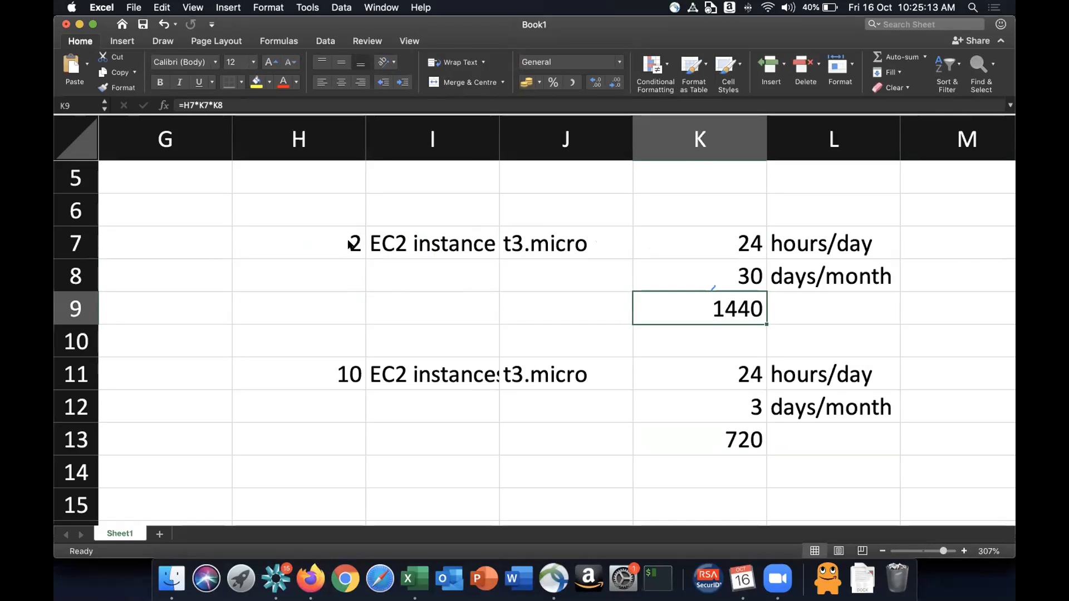
key(Right)
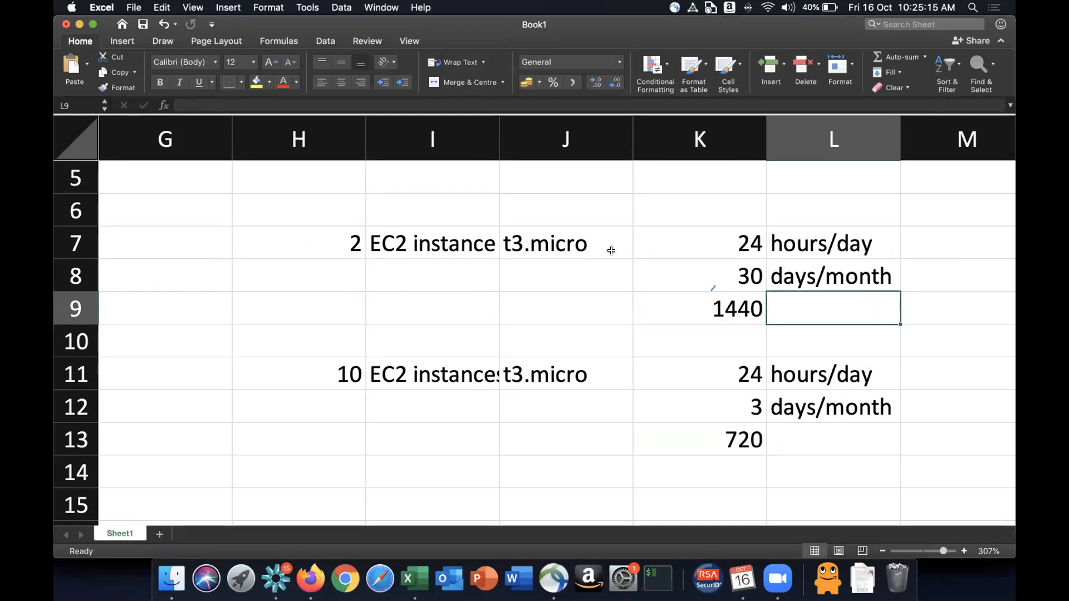
text(hours)
key(BackSpace)
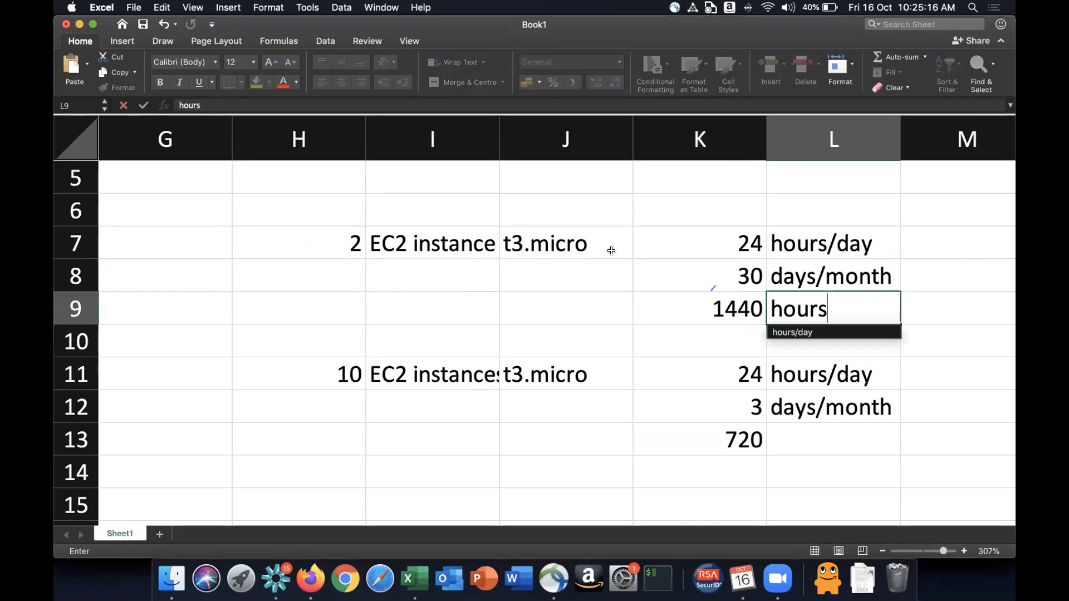
key(Return)
key(Up)
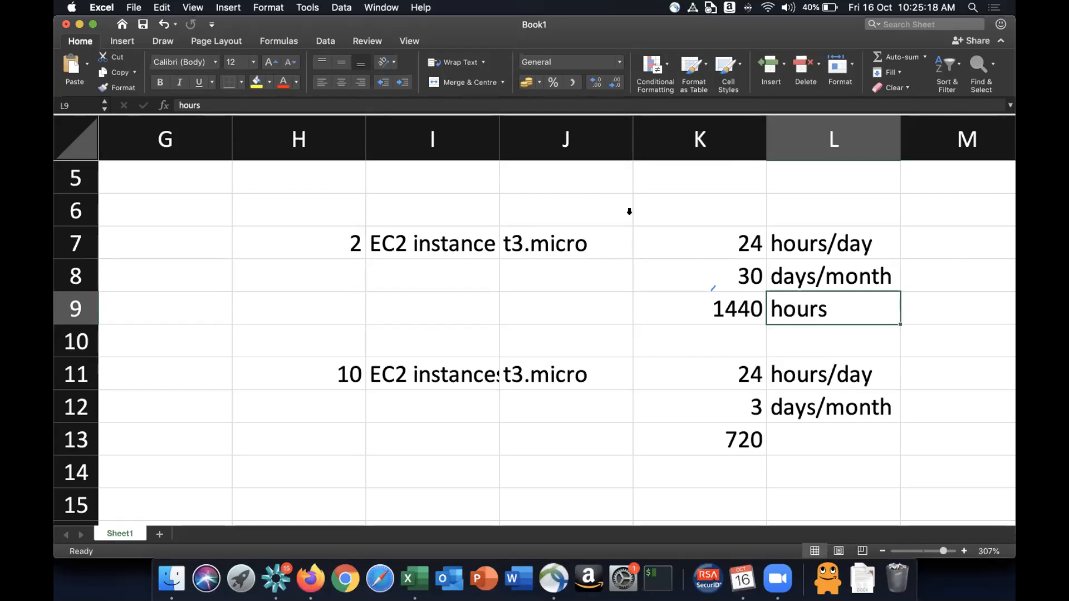
click(177, 102)
text(total)
key(Return)
key(Up)
key(Down)
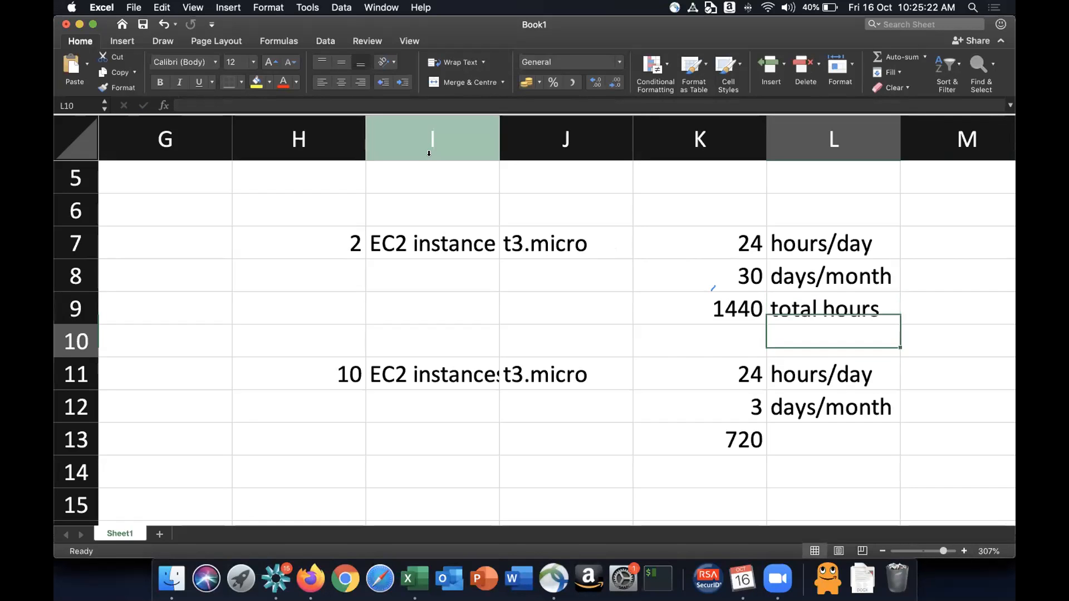
- Insert a blank row at row 10 and enter 750 in K10 labelled free hours
key(shift+space)
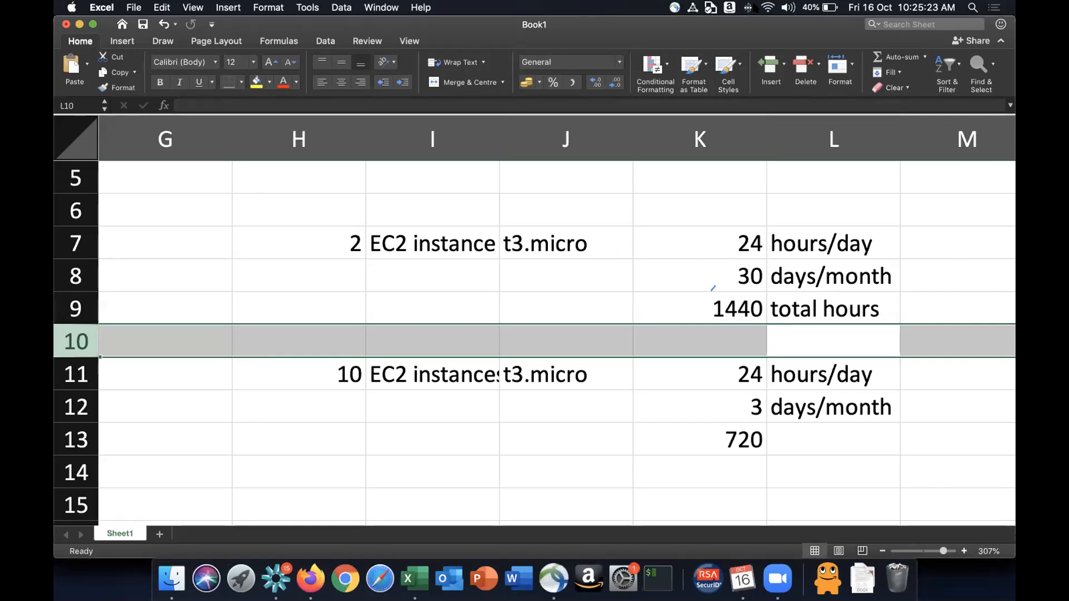
click(757, 61)
click(758, 62)
click(743, 335)
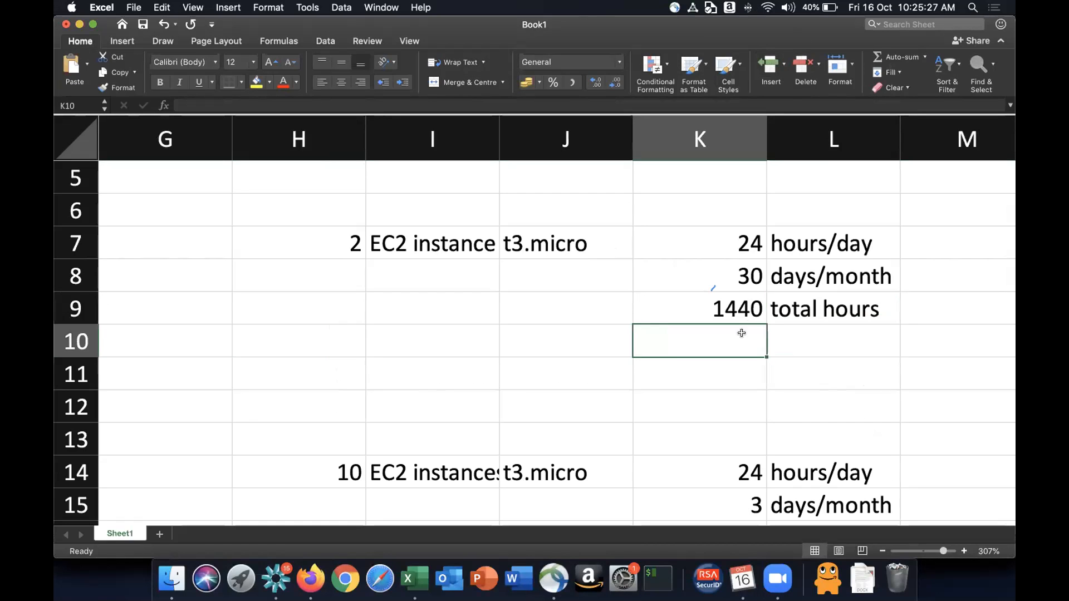
text(750)
key(Tab)
text(free hours)
key(Return)
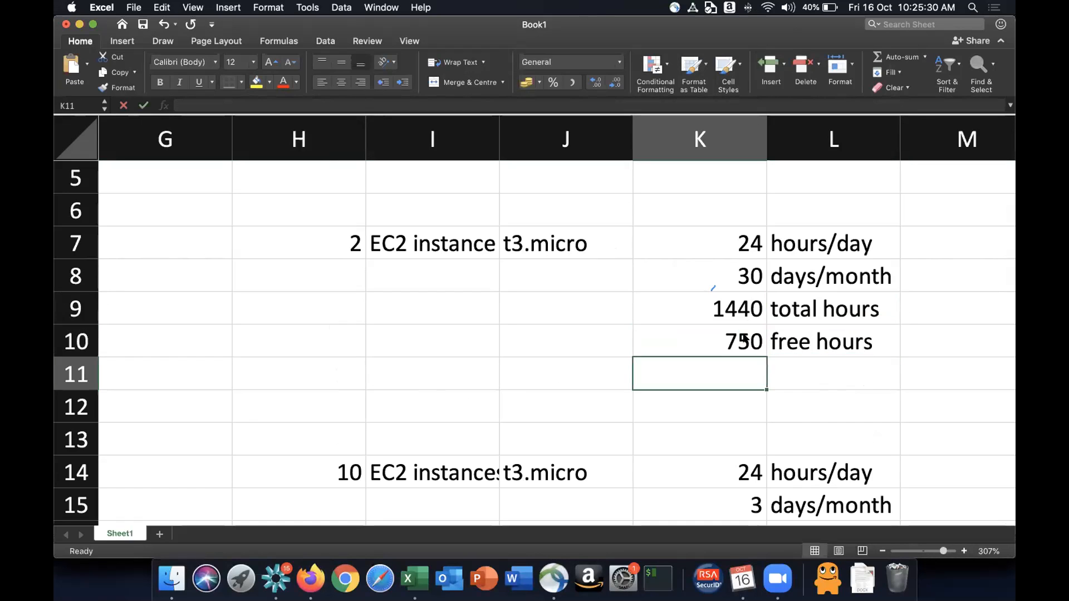
- Enter the formula =K9-K10 in K11 to subtract the free hours from the total
text(=)
key(Up)
key(Up)
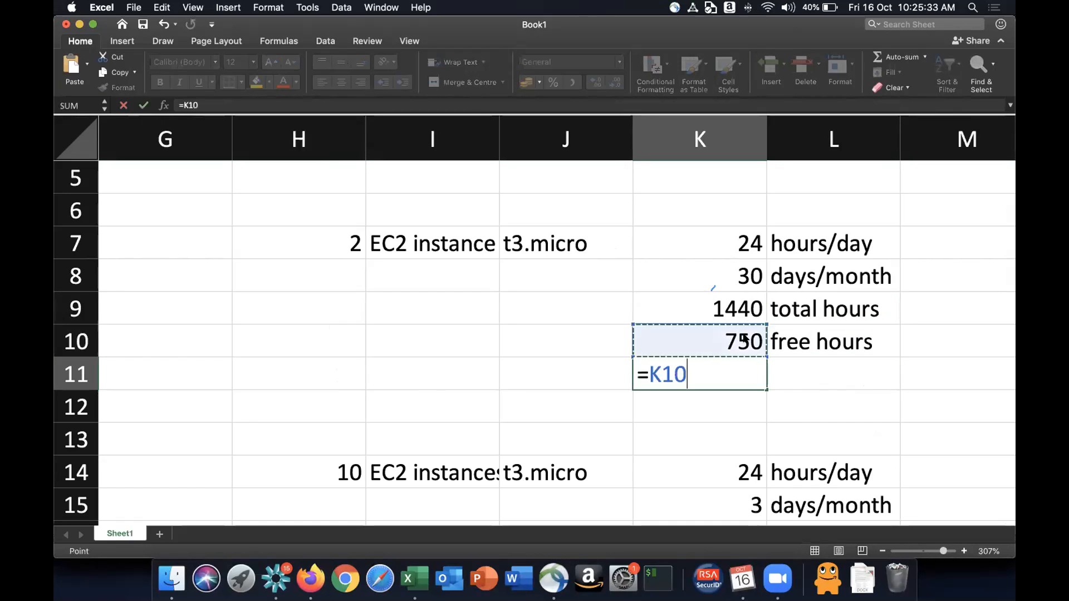
text(-)
key(Up)
key(Return)
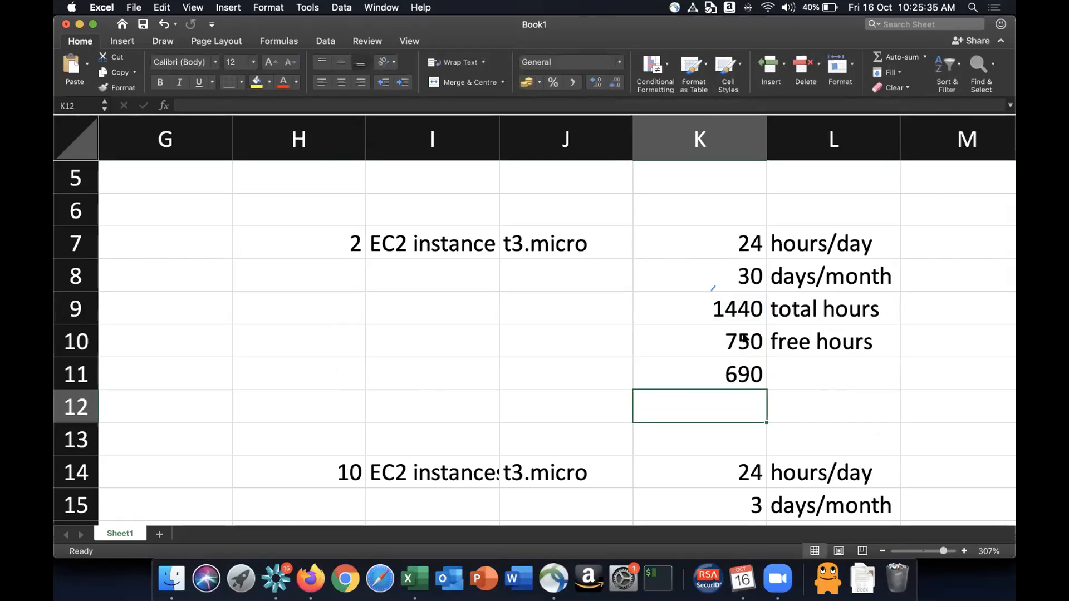
key(Up)
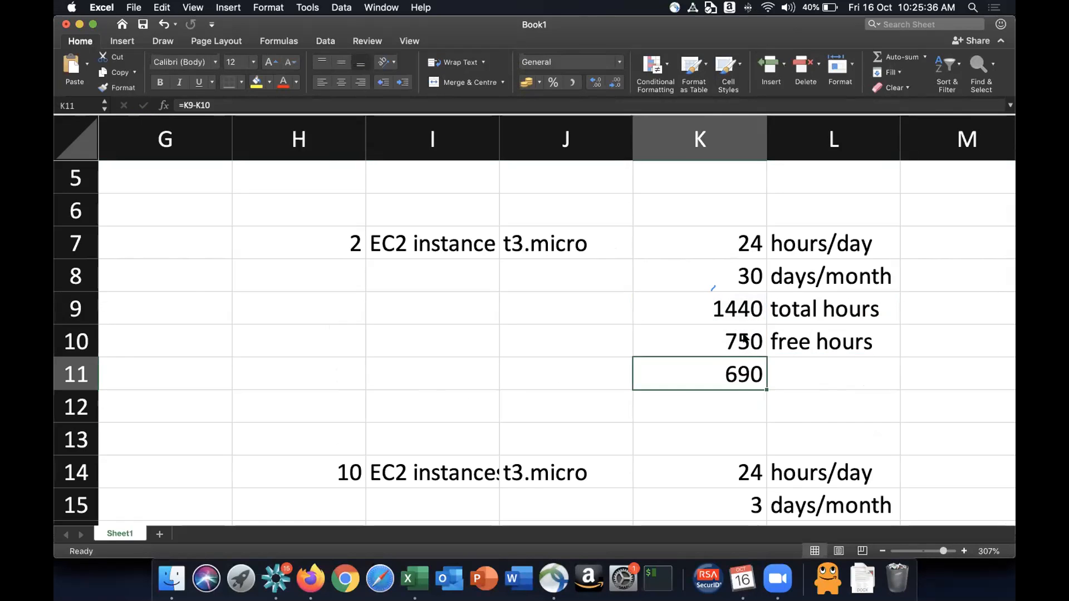
key(Right)
text(=)
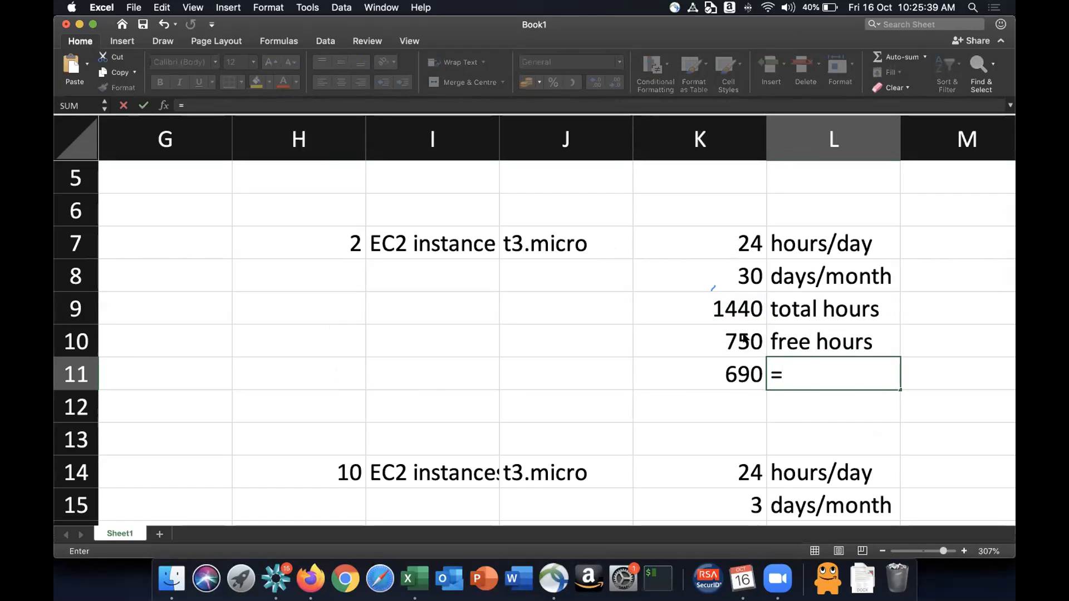
key(Left)
text(*)
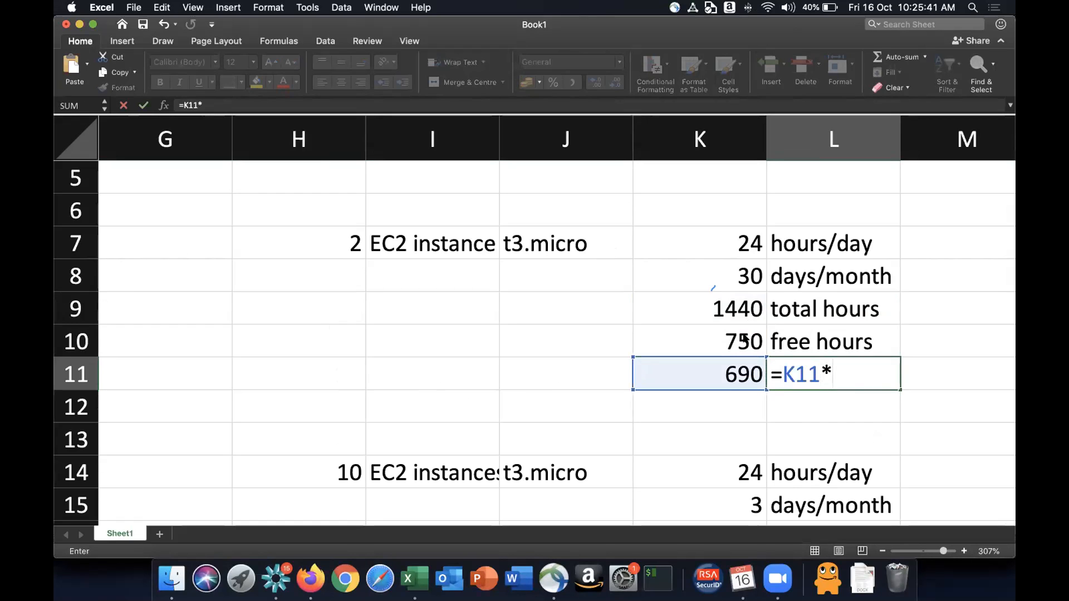
text(0)
key(Escape)
- Switch to the browser and search the web for "aws ec2 t3.micro" in a new tab
click(310, 579)
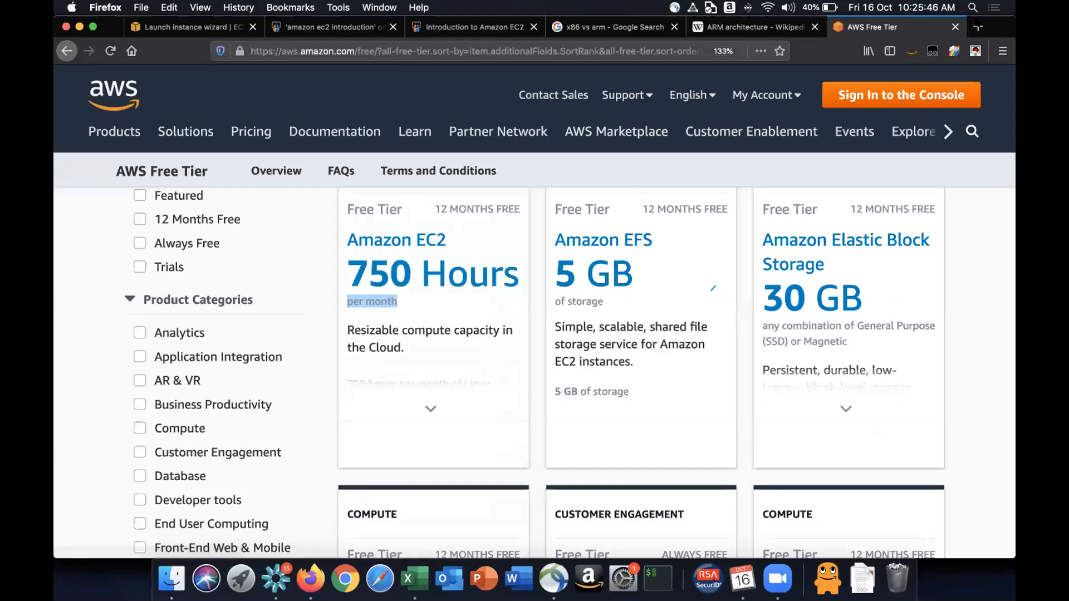
click(977, 26)
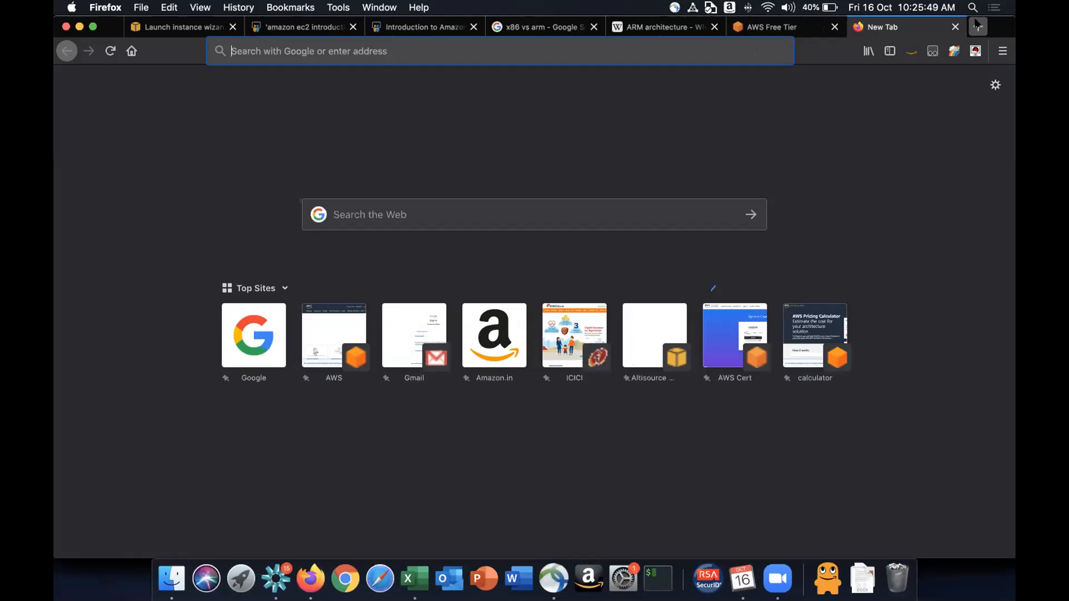
text(aws ec)
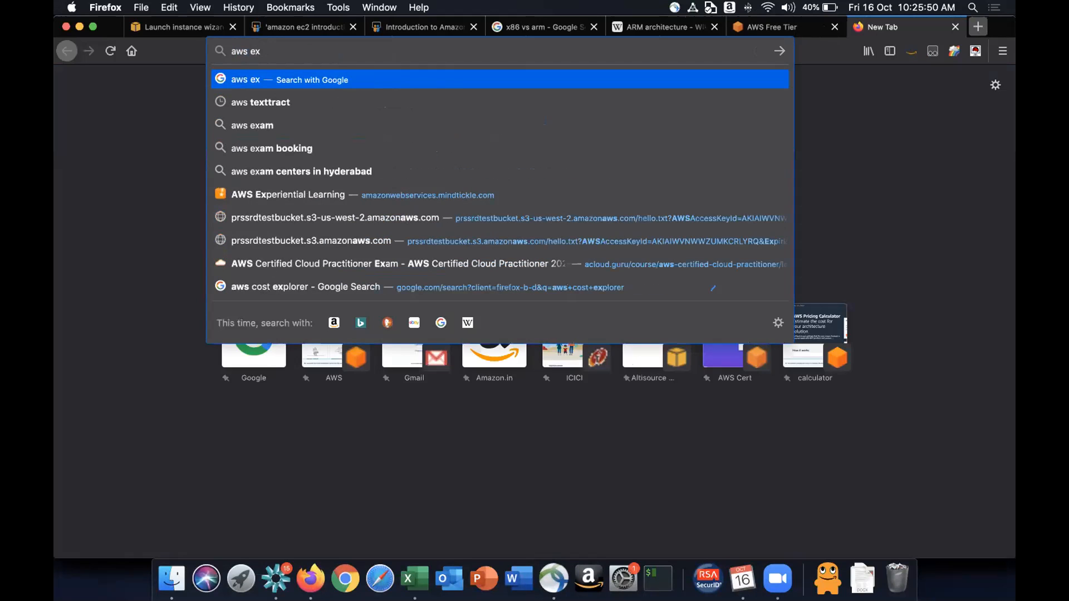
text(2 t)
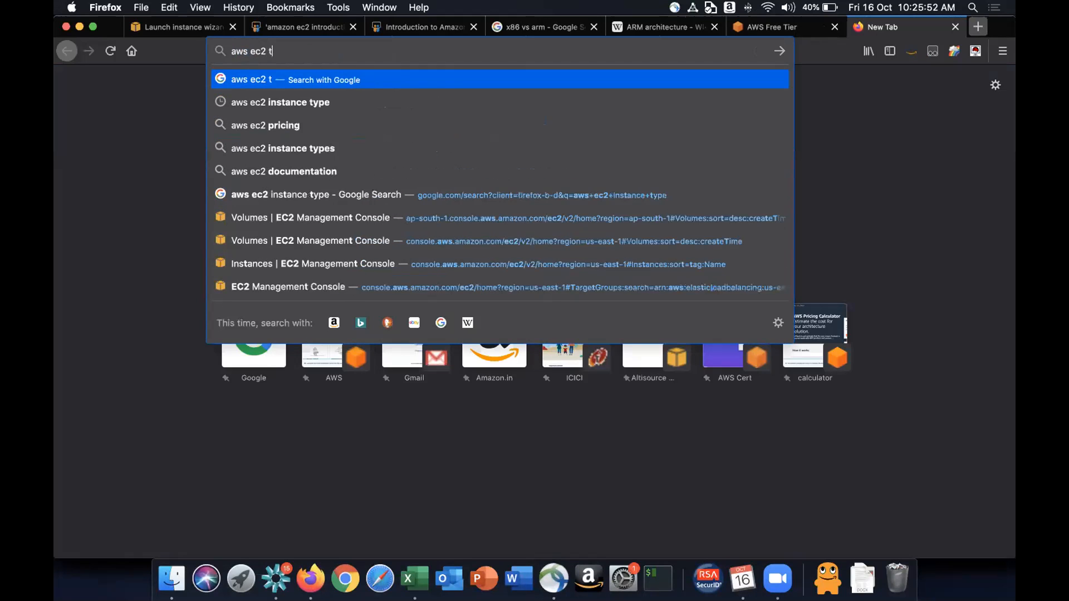
text(3.micro)
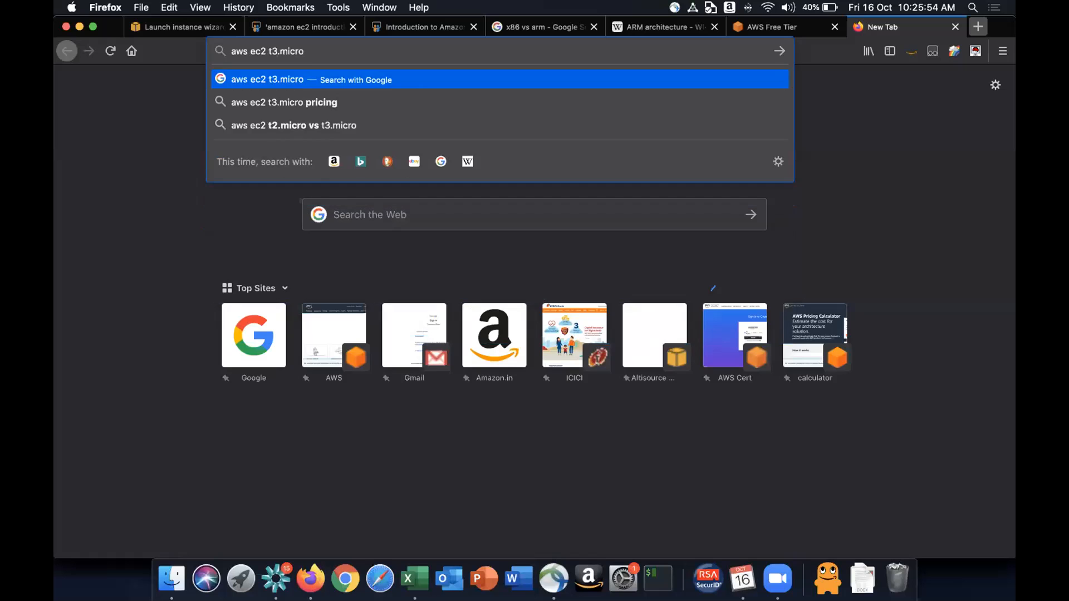
key(Return)
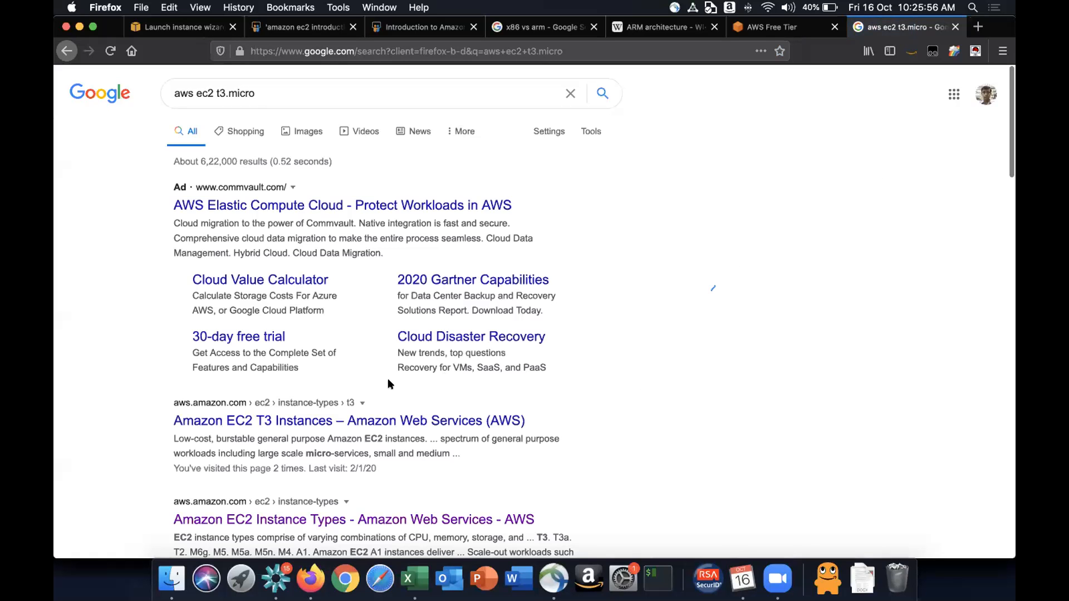
- Open the Amazon EC2 T3 Instances page and go to its On-Demand pricing
click(333, 419)
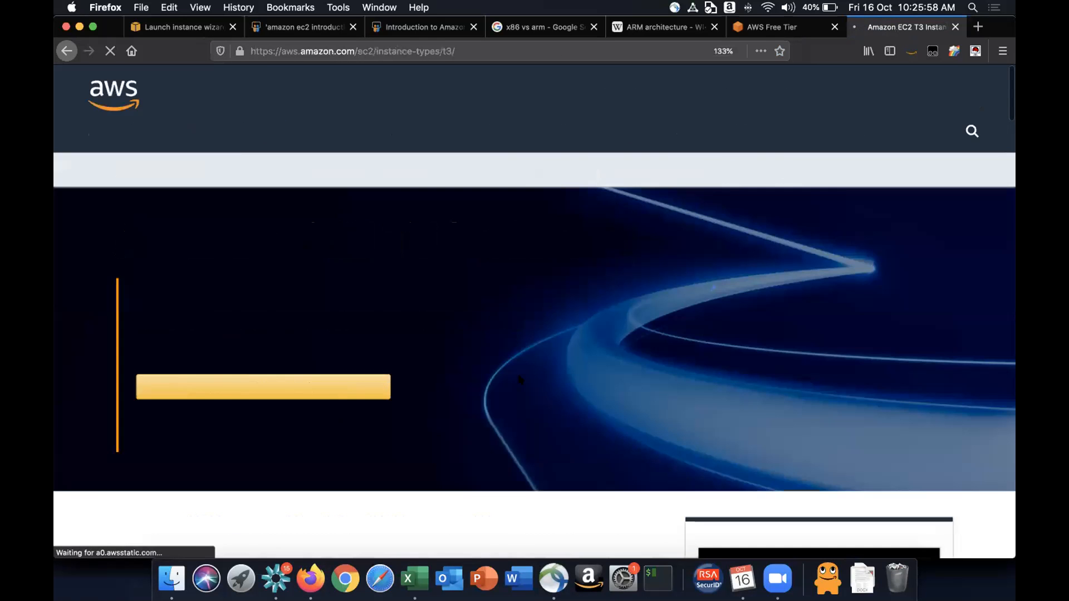
click(404, 183)
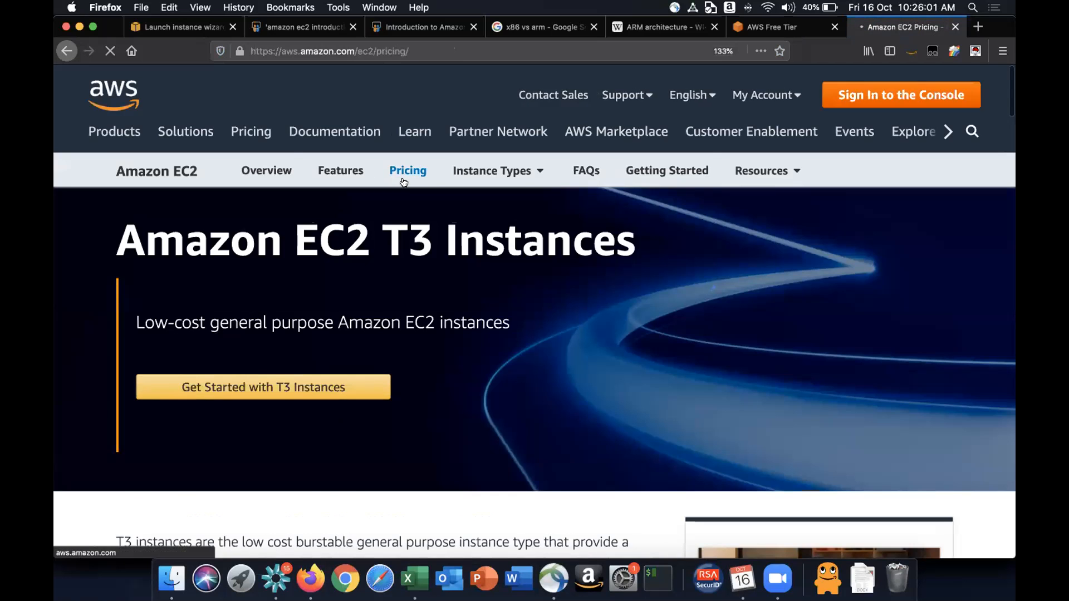
scroll(404, 183, down, 3)
scroll(404, 182, down, 6)
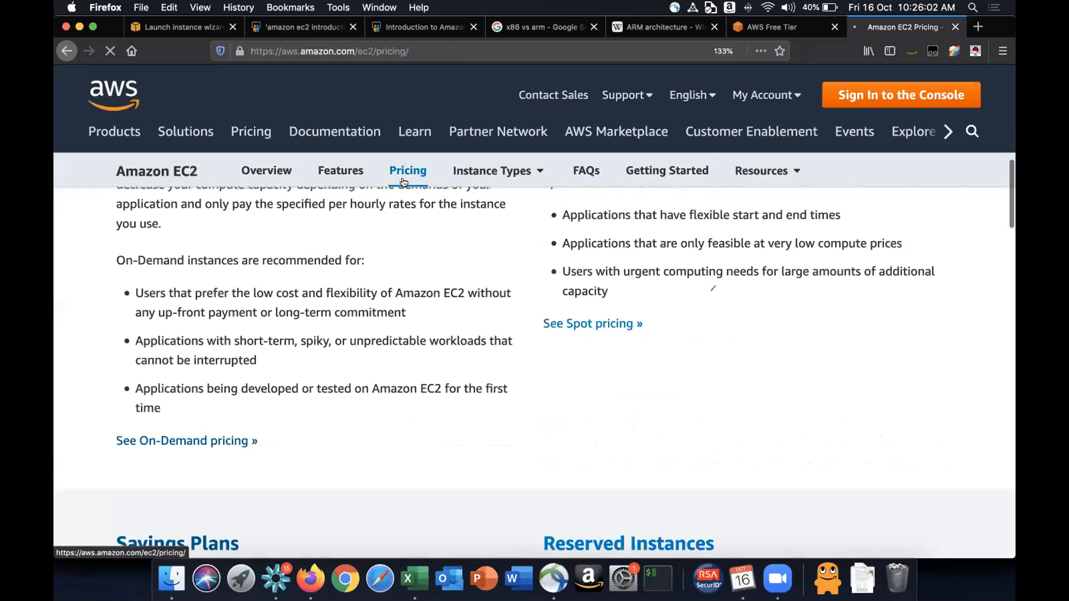
scroll(404, 182, up, 3)
scroll(403, 182, down, 2)
click(162, 453)
- Copy the t3.micro on-demand hourly price from the Linux pricing table
scroll(638, 401, down, 6)
scroll(637, 401, down, 7)
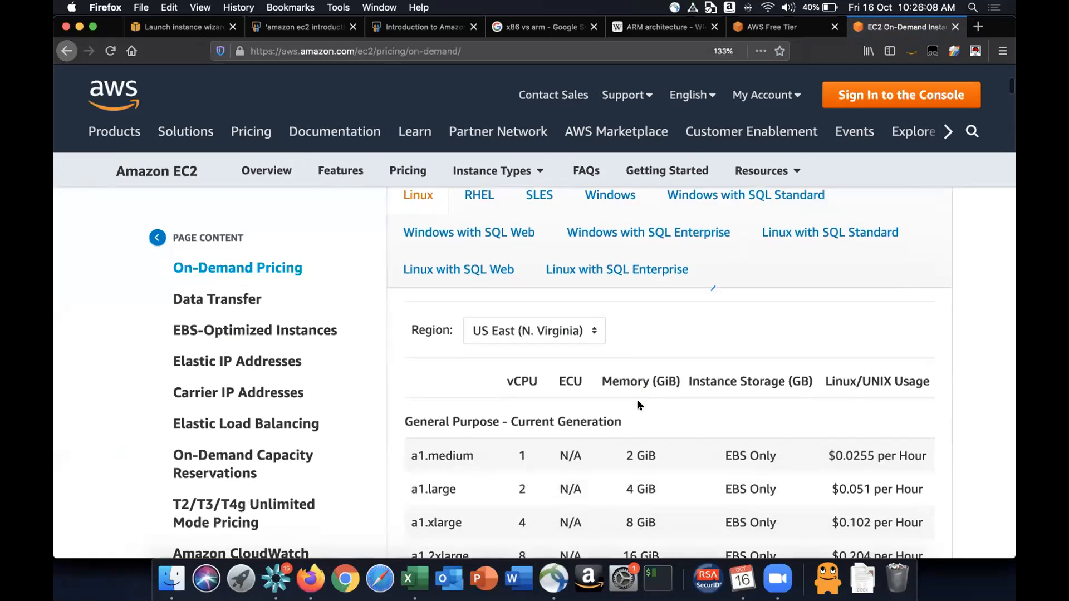
scroll(638, 401, down, 7)
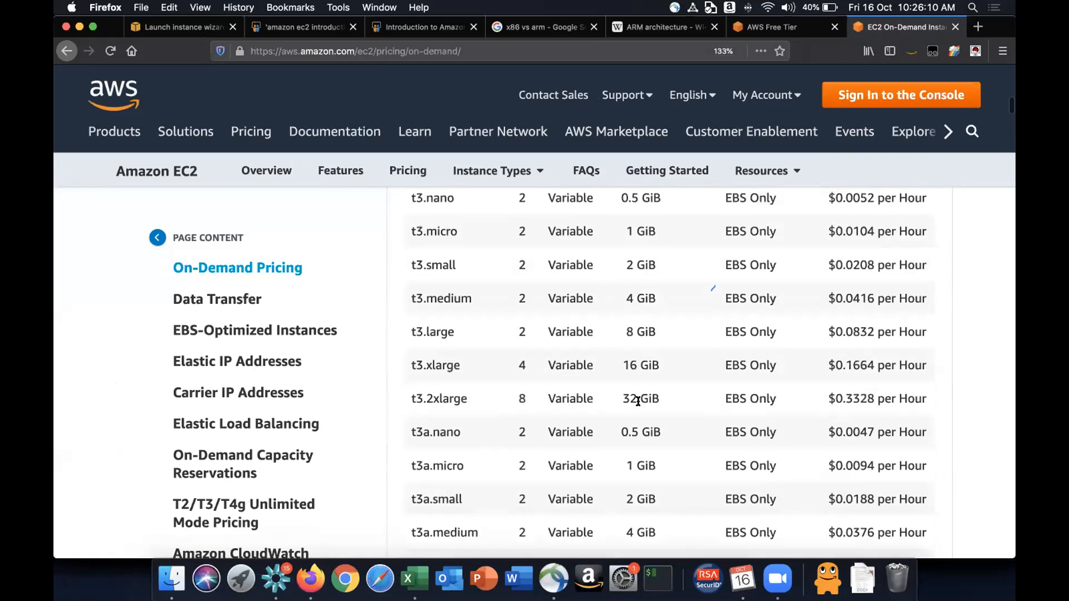
scroll(453, 284, up, 1)
scroll(445, 306, up, 1)
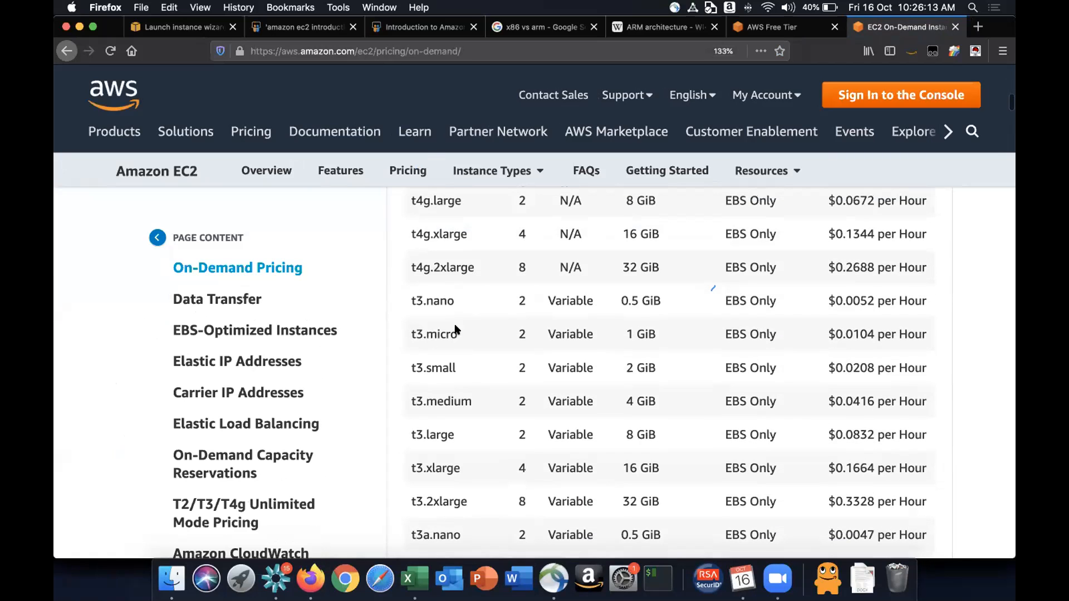
double_click(862, 332)
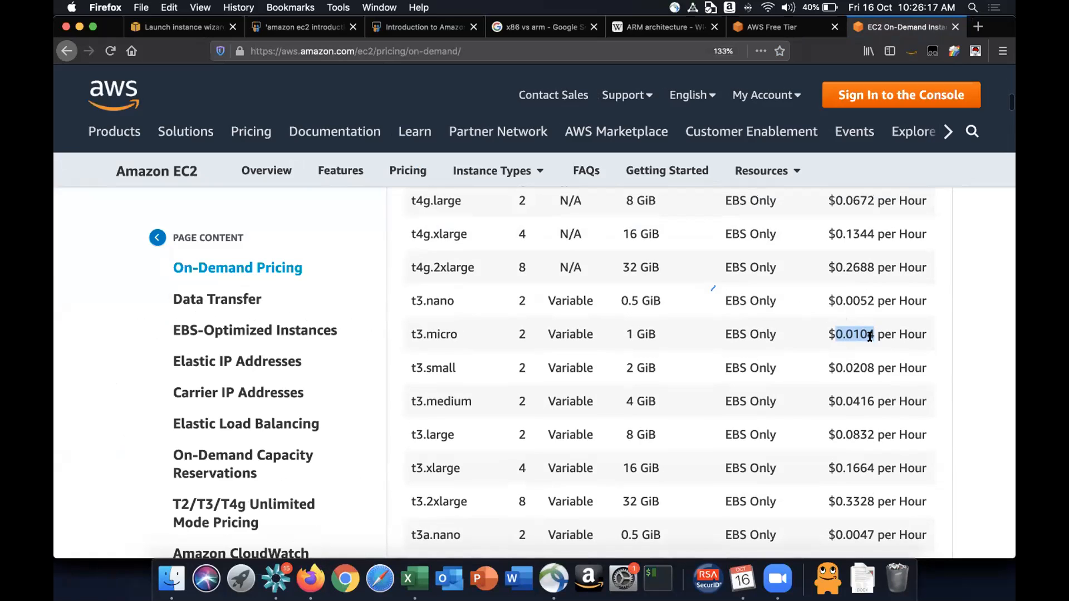
key(super+c)
- Paste the copied price 0.0104 into cell L11 of the spreadsheet
key(super+Tab)
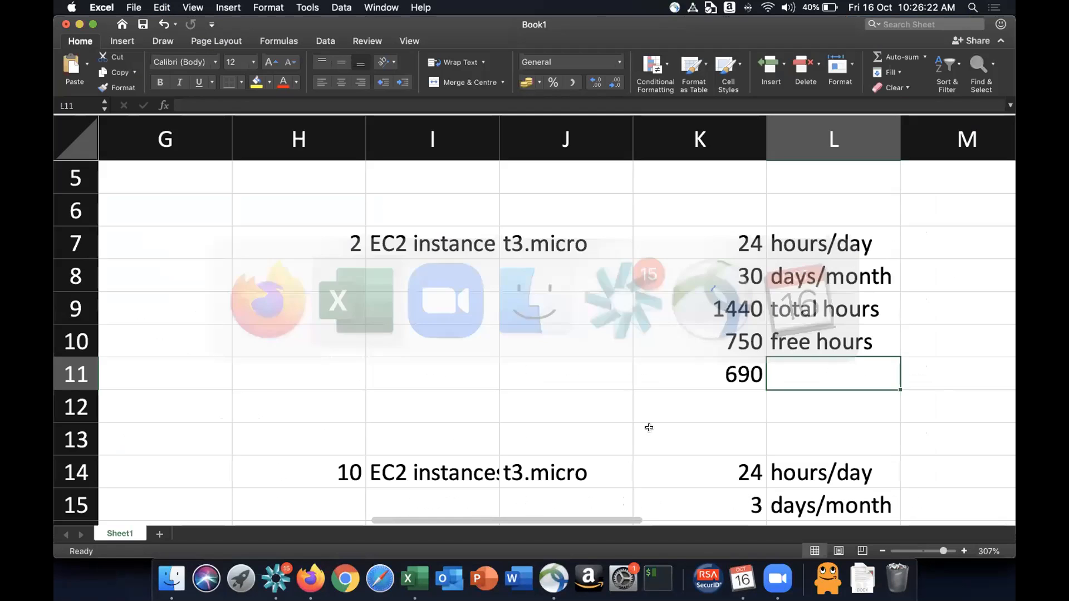
key(super+v)
key(Return)
key(Up)
key(Up)
click(810, 381)
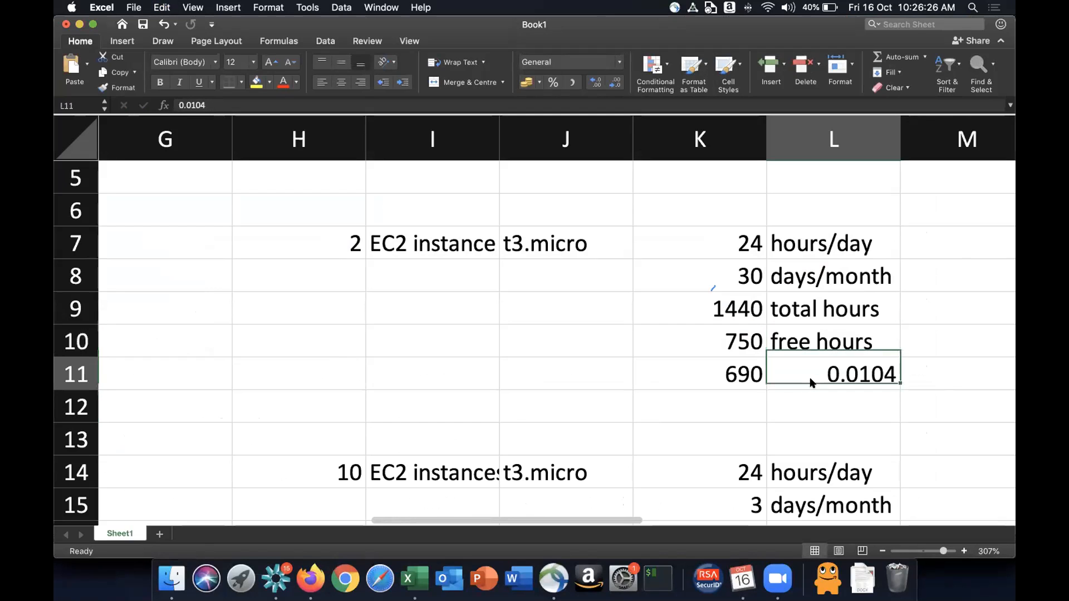
- Format L11 as US dollar accounting showing four decimal places
click(539, 84)
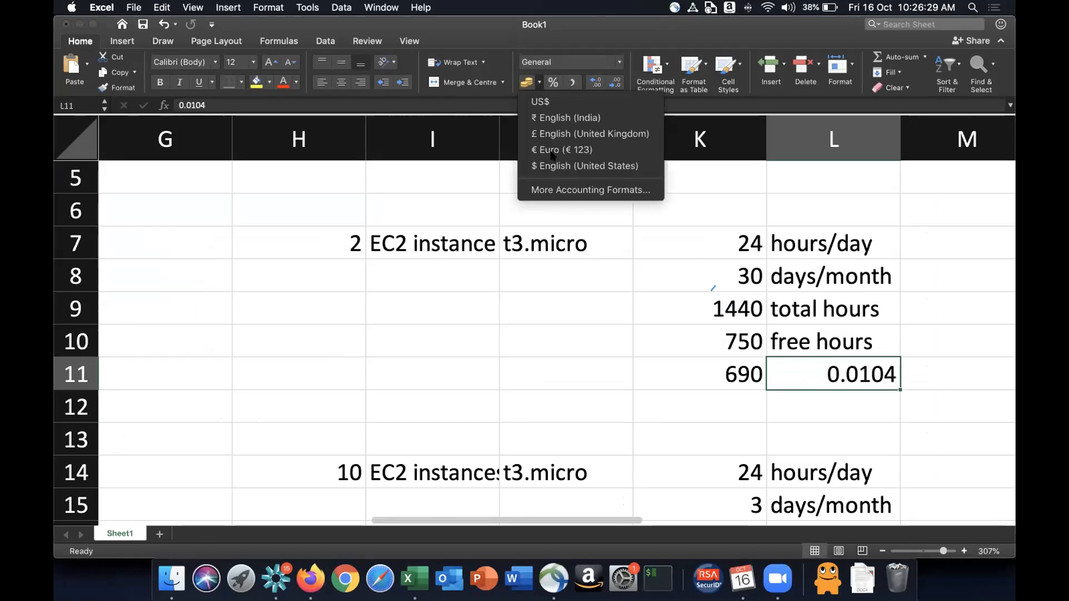
click(551, 161)
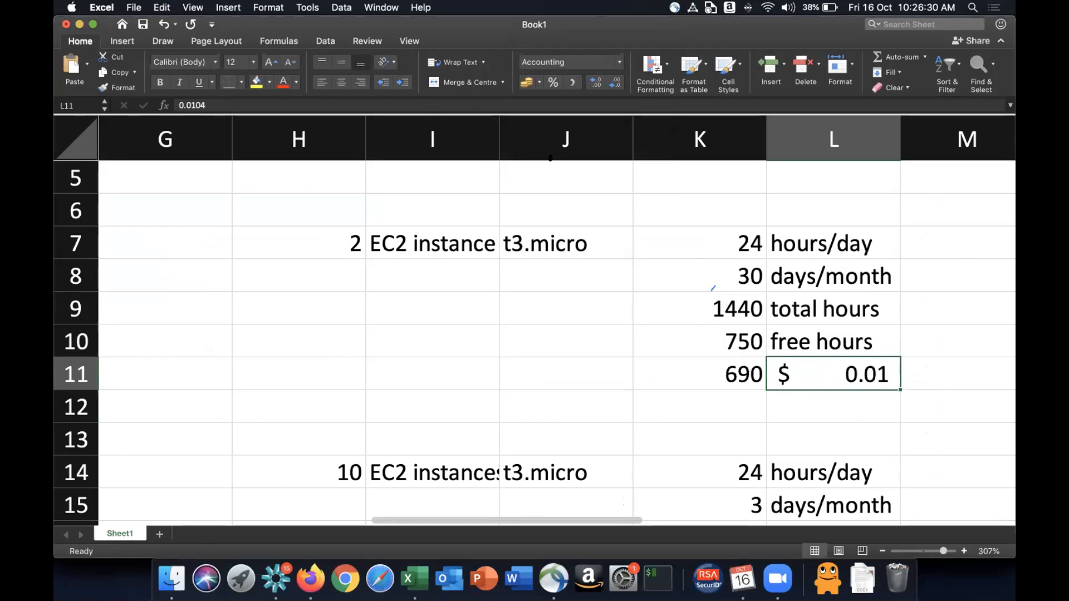
click(615, 84)
click(615, 84)
click(599, 84)
click(599, 84)
click(599, 84)
click(600, 84)
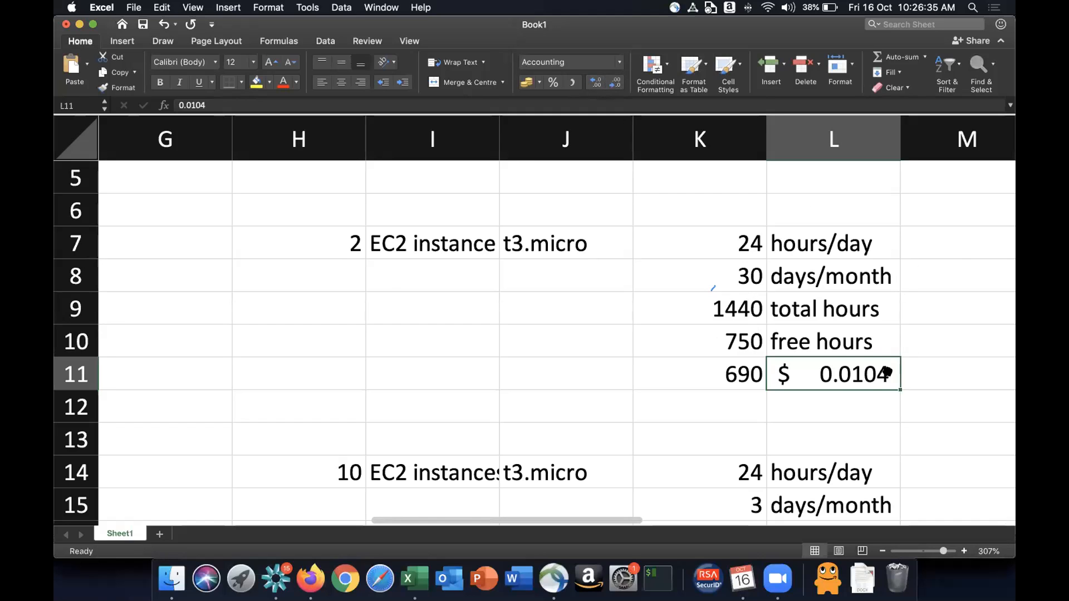
- Enter the formula =K11*L11 in M11 to compute the billable monthly cost
click(930, 376)
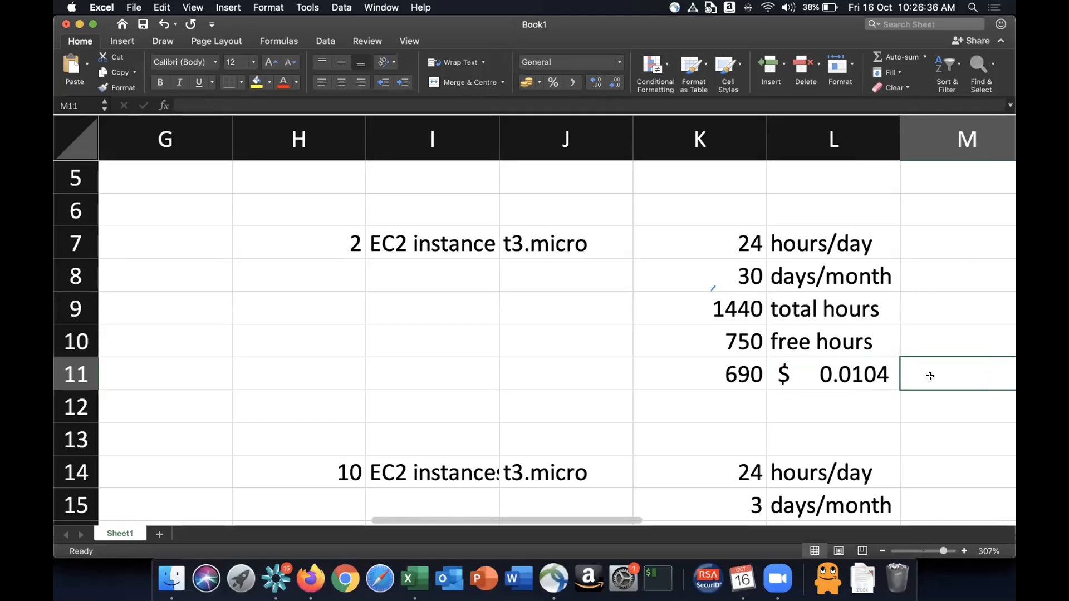
text(=)
key(Left)
key(Left)
text(*)
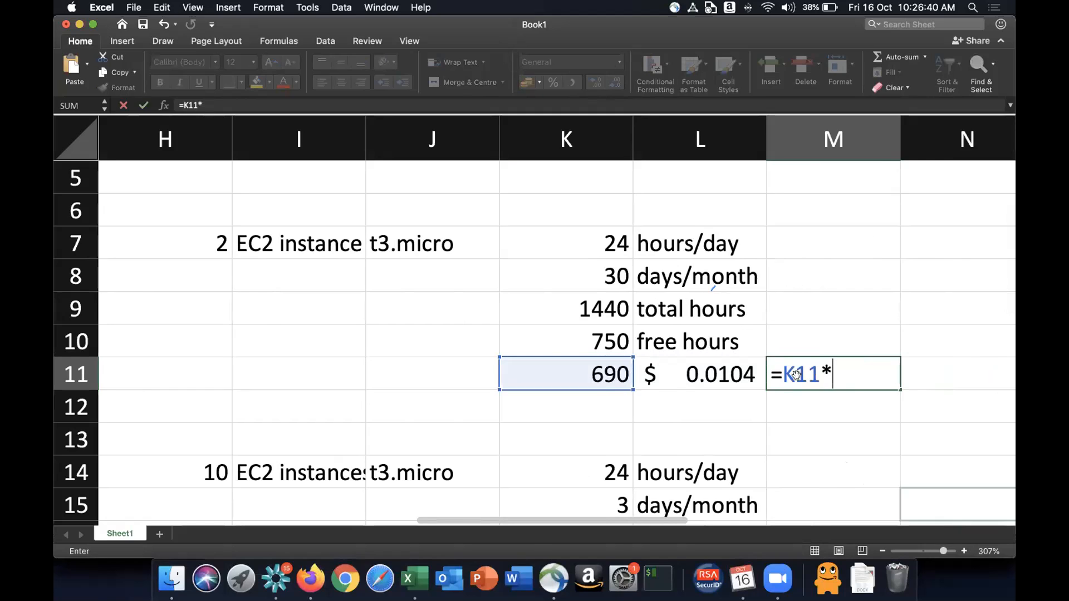
click(735, 374)
key(Return)
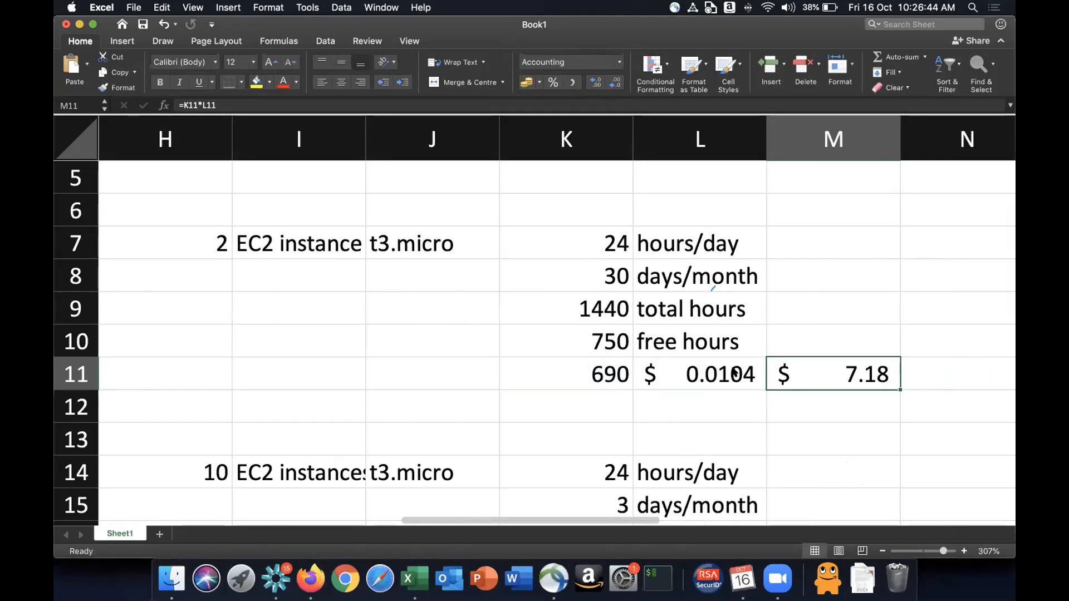
- Enter the formula =M11*75 in N11 to convert the cost to rupees
key(Right)
text(=)
click(735, 375)
text(*)
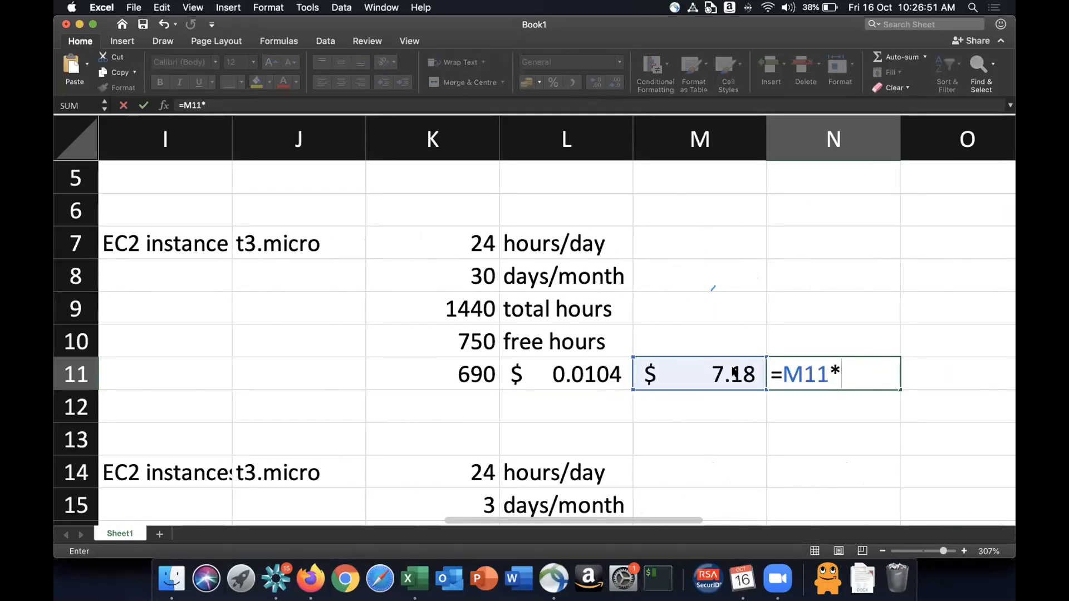
text(75)
key(Return)
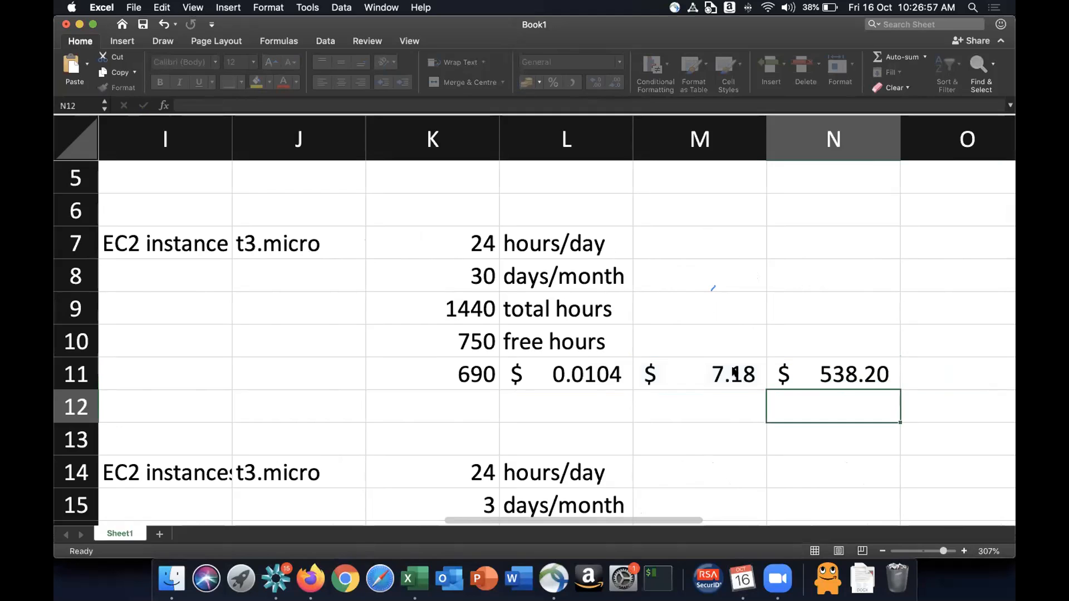
- Format N11 as Indian rupee accounting
key(Up)
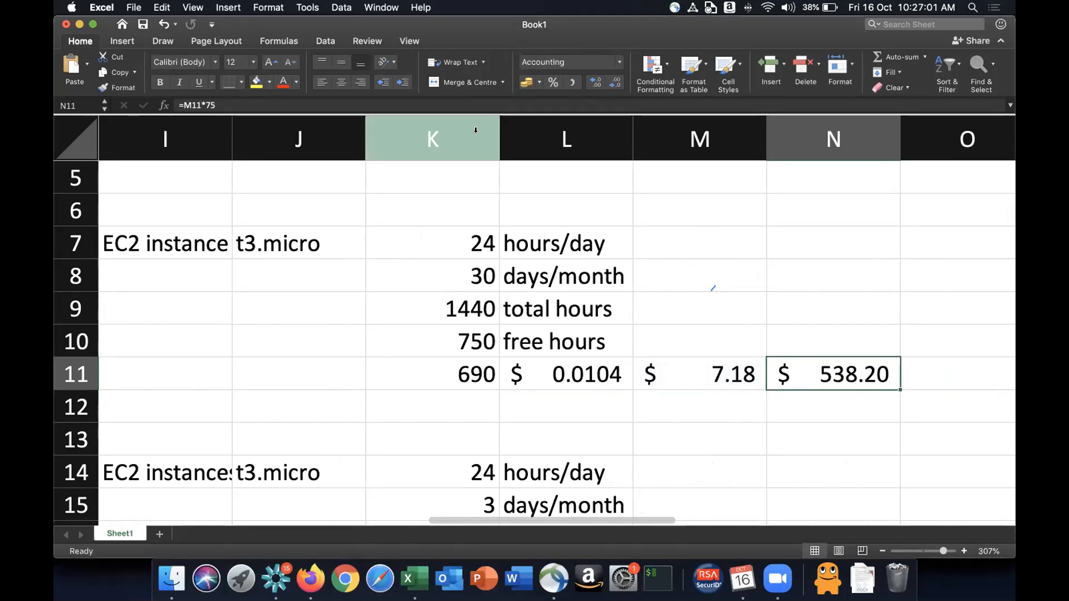
click(540, 82)
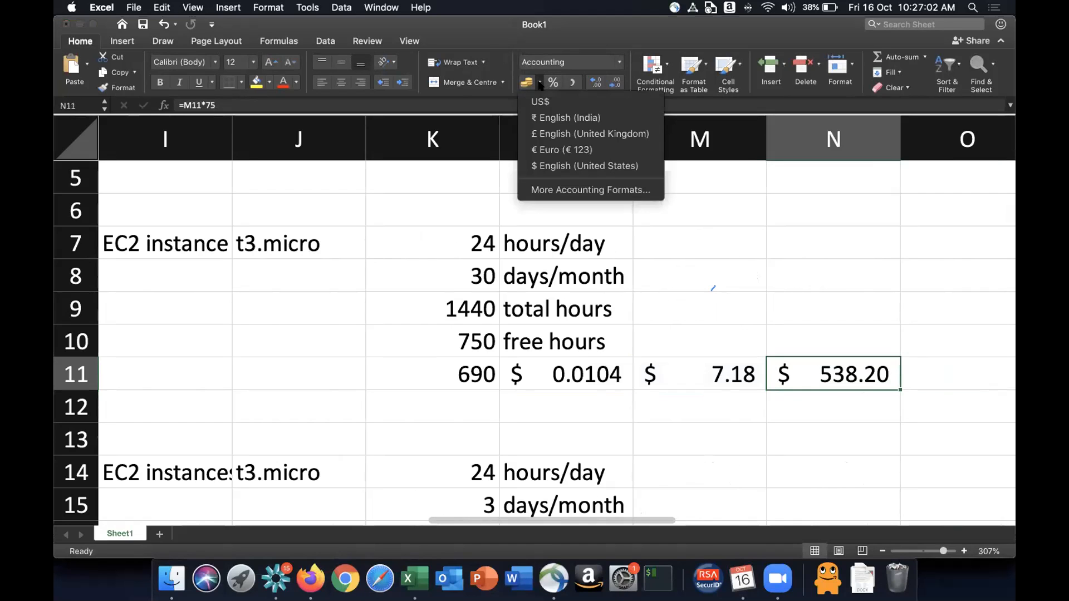
click(543, 118)
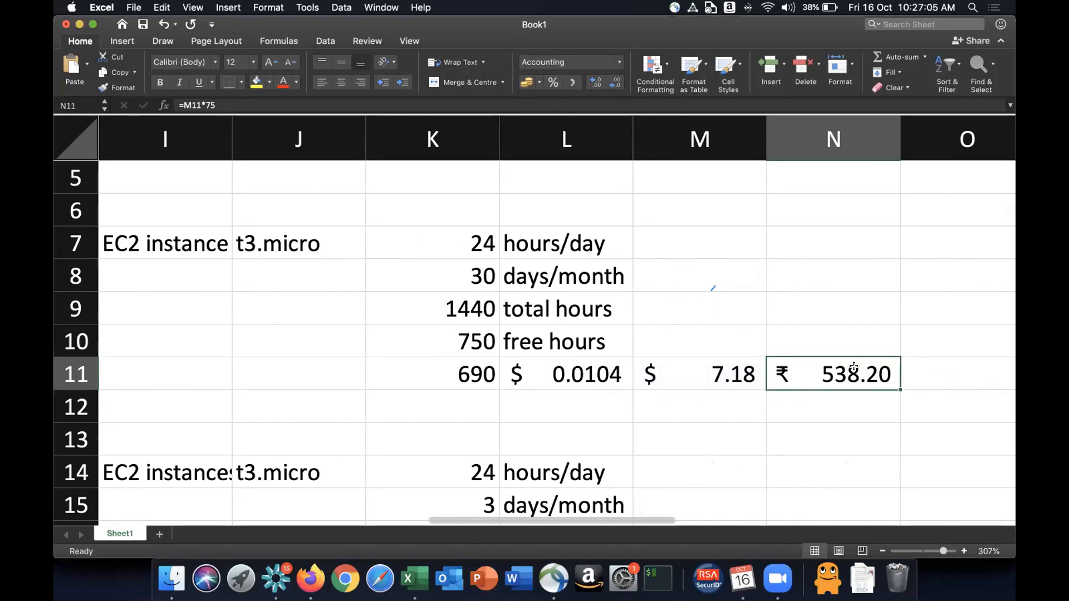
- Delete the empty columns A to C at the sheet's start, then undo the deletion
scroll(451, 261, left, 3)
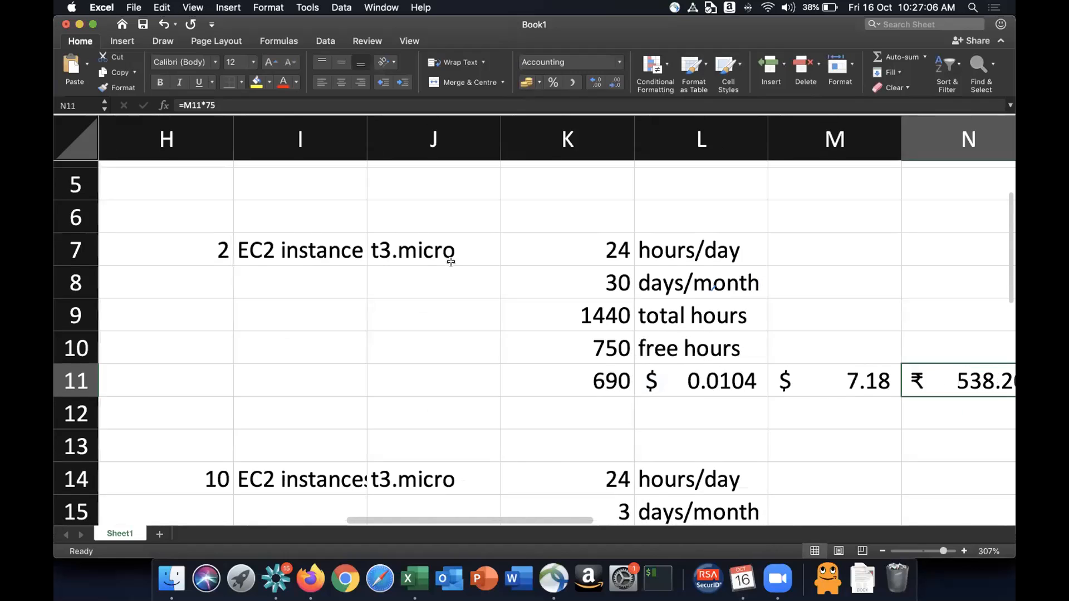
scroll(451, 262, left, 5)
drag(871, 140, 270, 119)
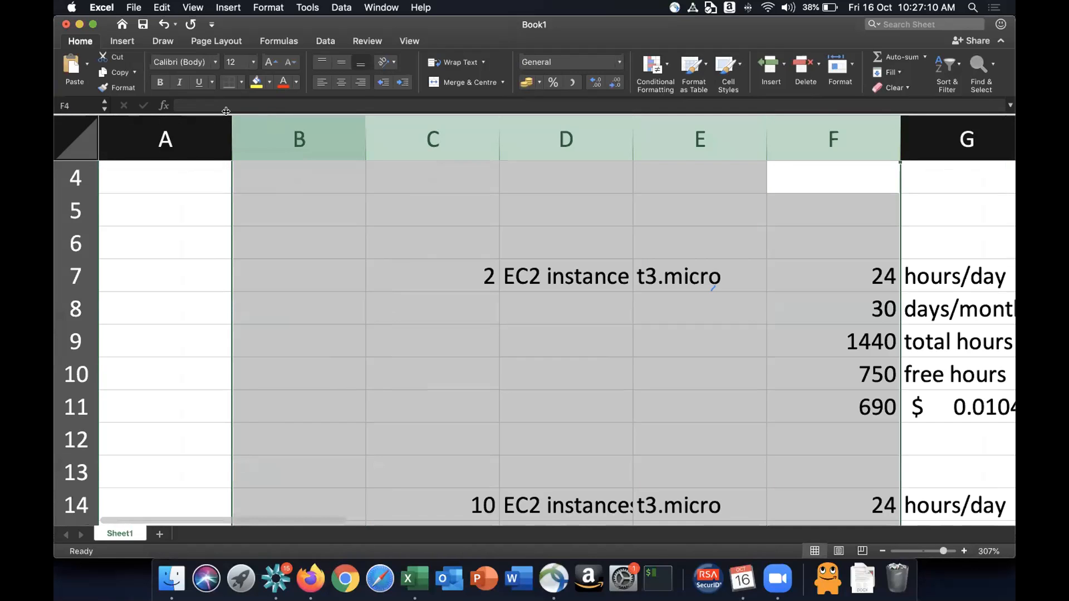
drag(413, 129, 59, 88)
key(super+minus)
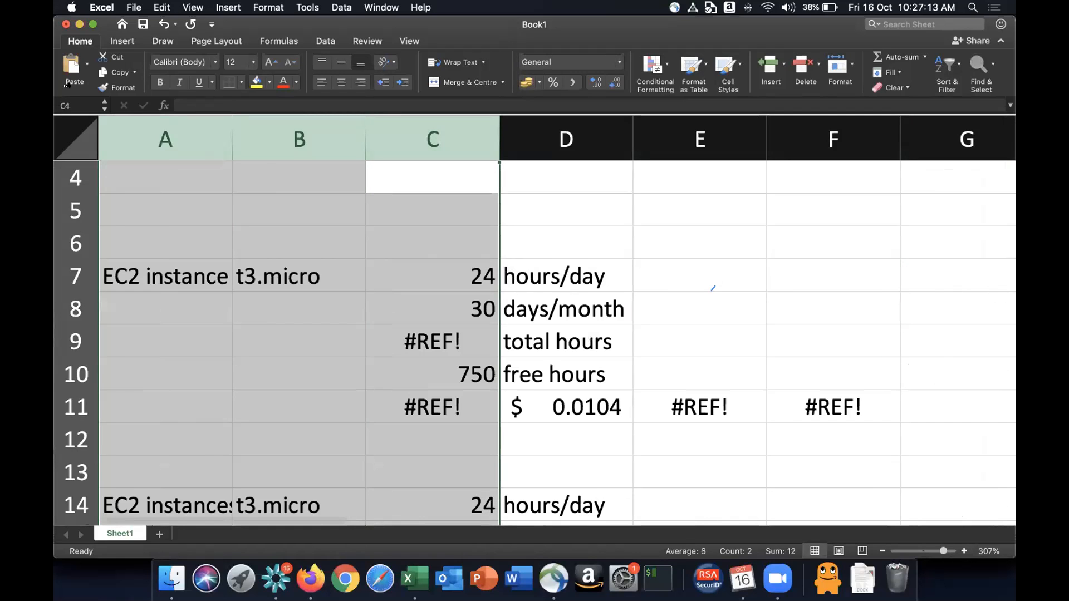
click(225, 243)
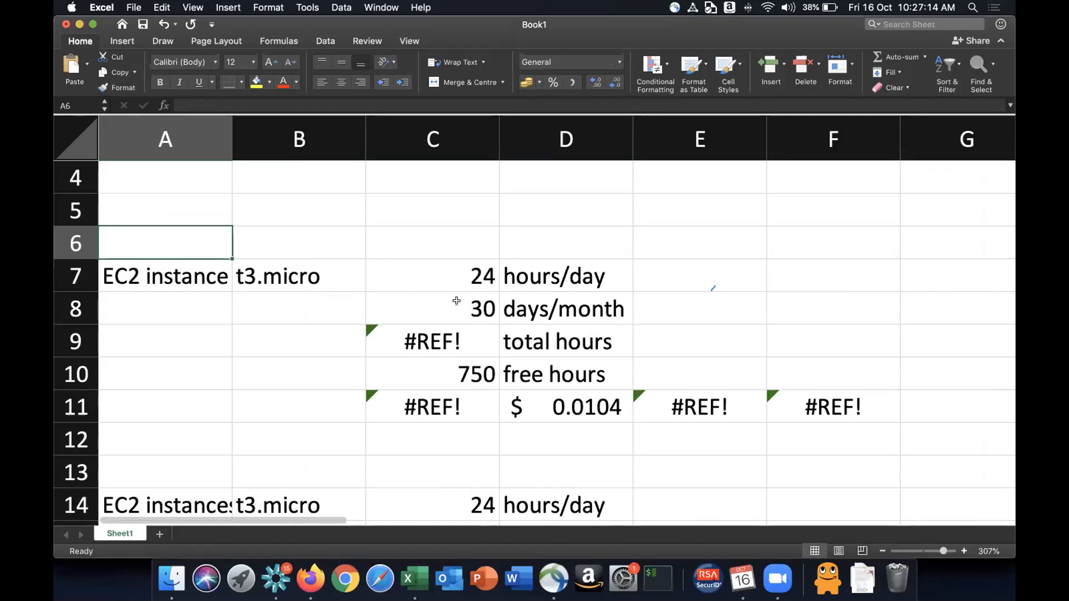
scroll(457, 301, down, 3)
scroll(457, 301, up, 6)
key(super+z)
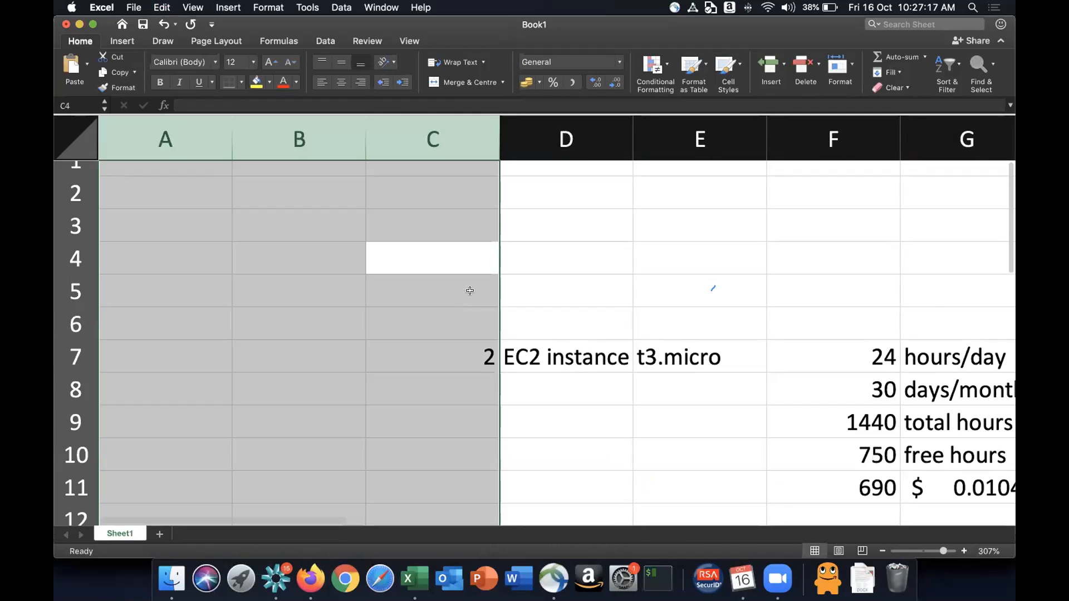
click(461, 329)
scroll(615, 351, down, 3)
scroll(615, 350, right, 2)
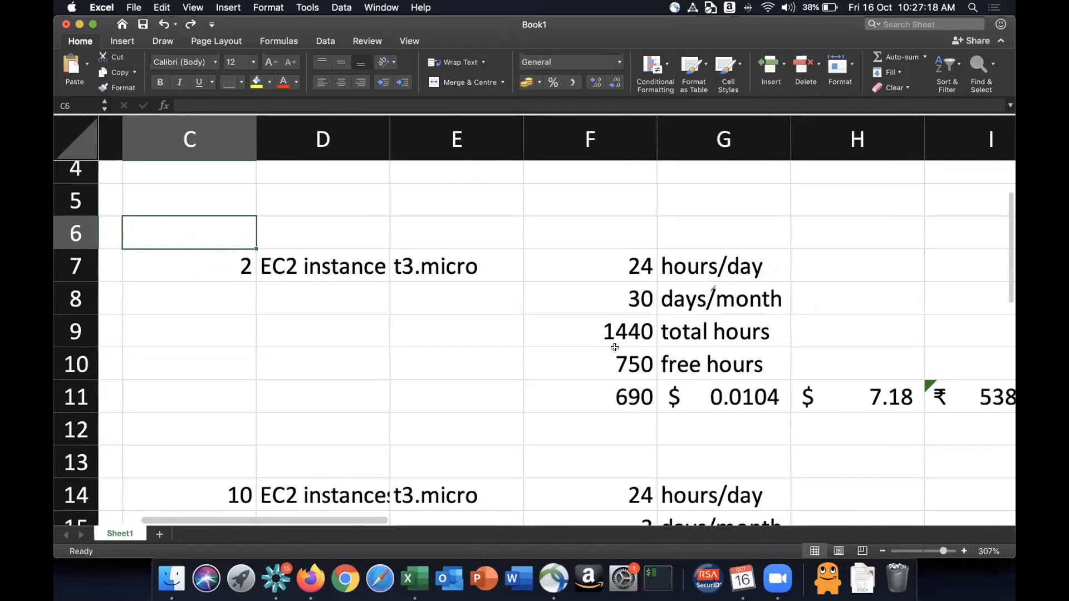
scroll(614, 348, down, 1)
scroll(615, 347, right, 2)
scroll(615, 347, up, 1)
scroll(615, 347, down, 2)
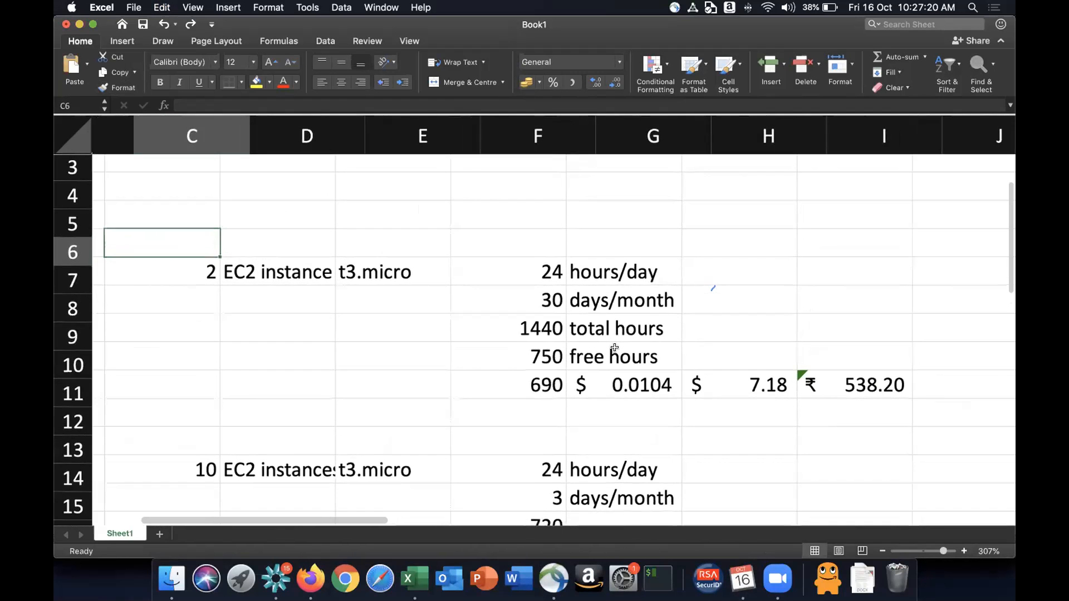
scroll(615, 348, down, 3)
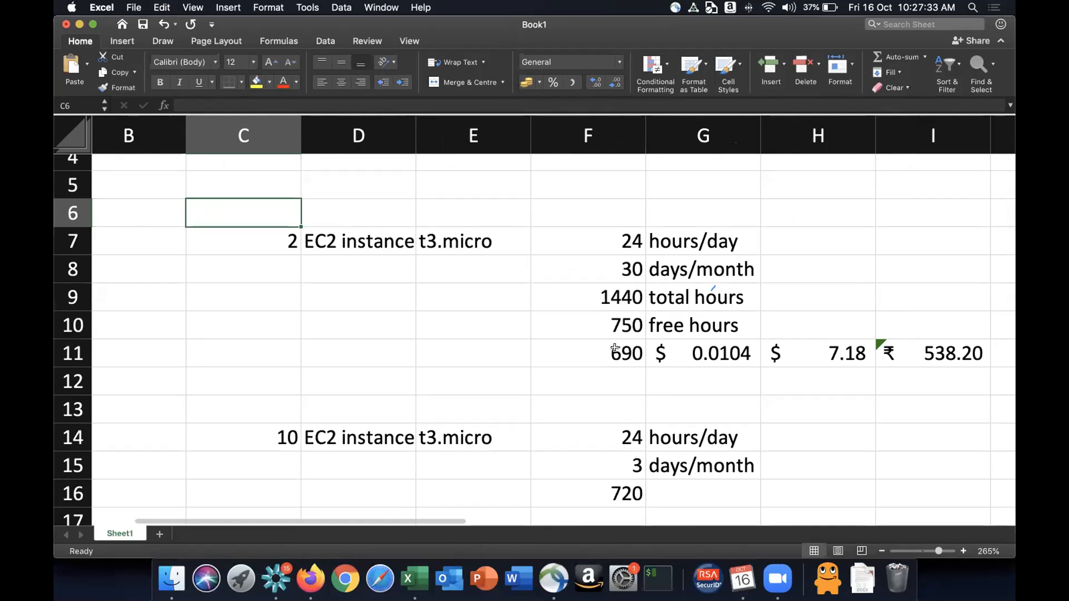
key(Down)
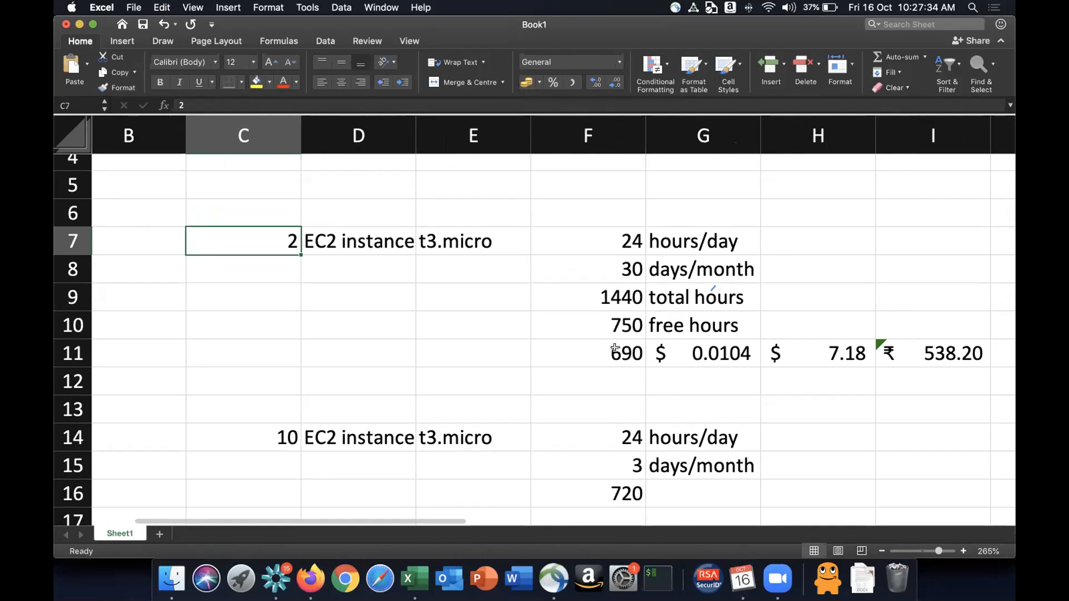
- Set the instance count in C7 to 1
text(1)
key(Return)
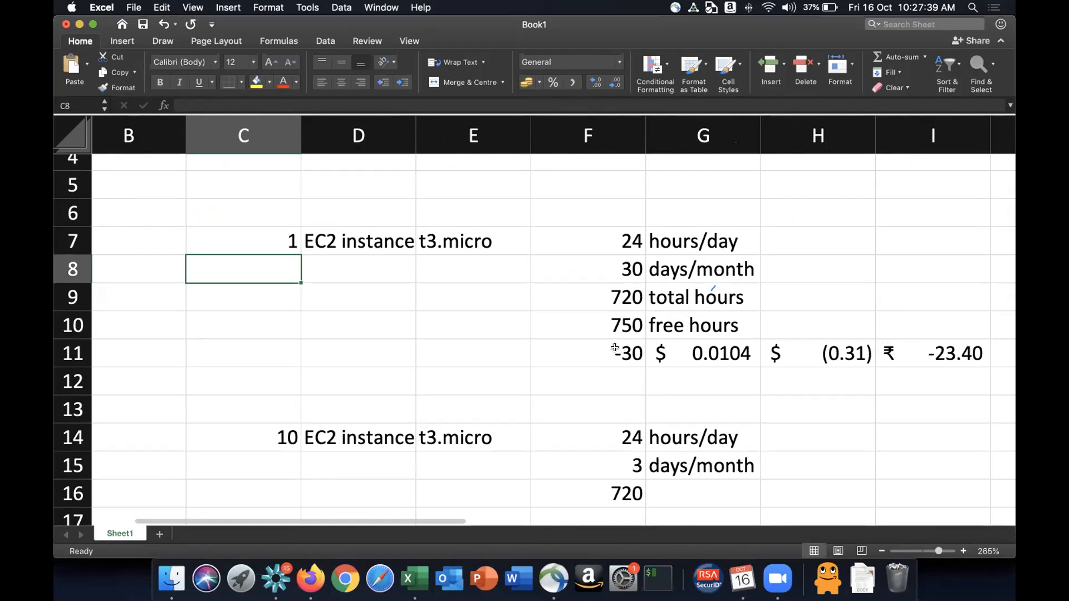
click(281, 239)
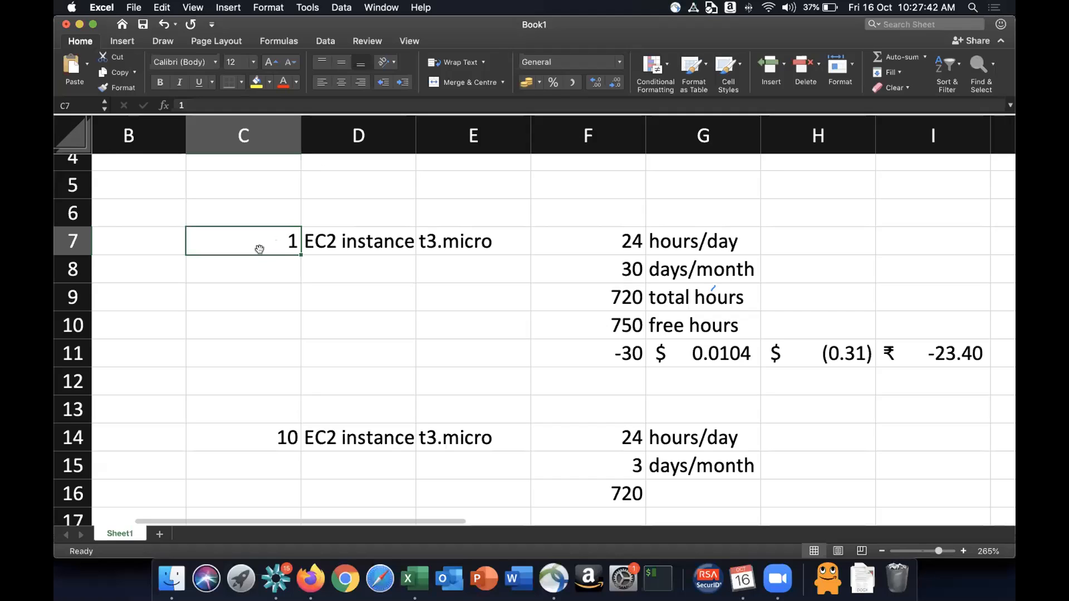
- Inspect the contents and formulas of the instance, hours, days, total hours, free hours and billable hours cells
click(491, 235)
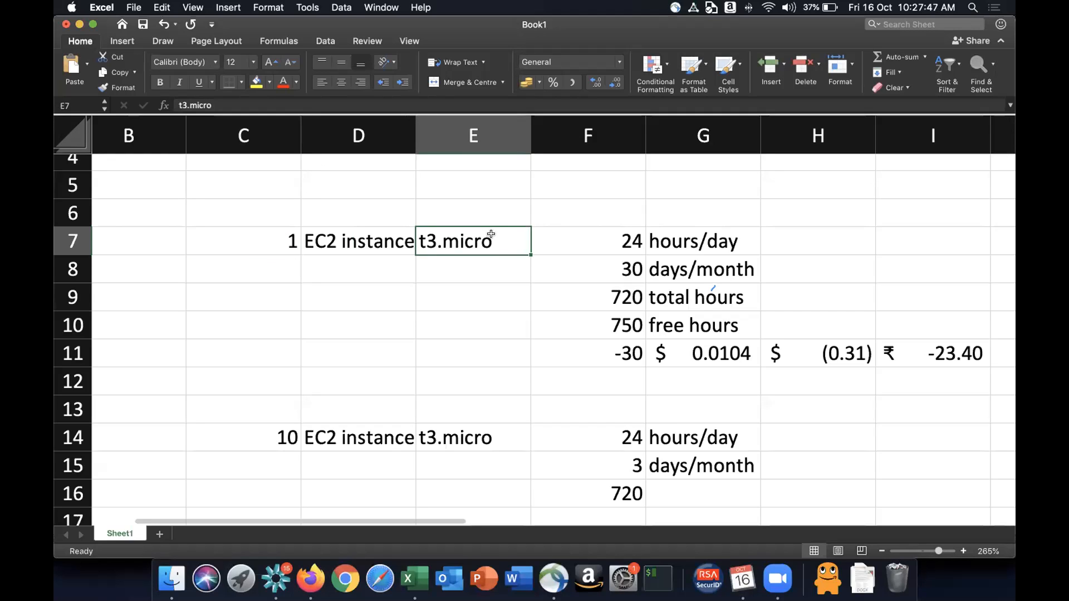
click(608, 240)
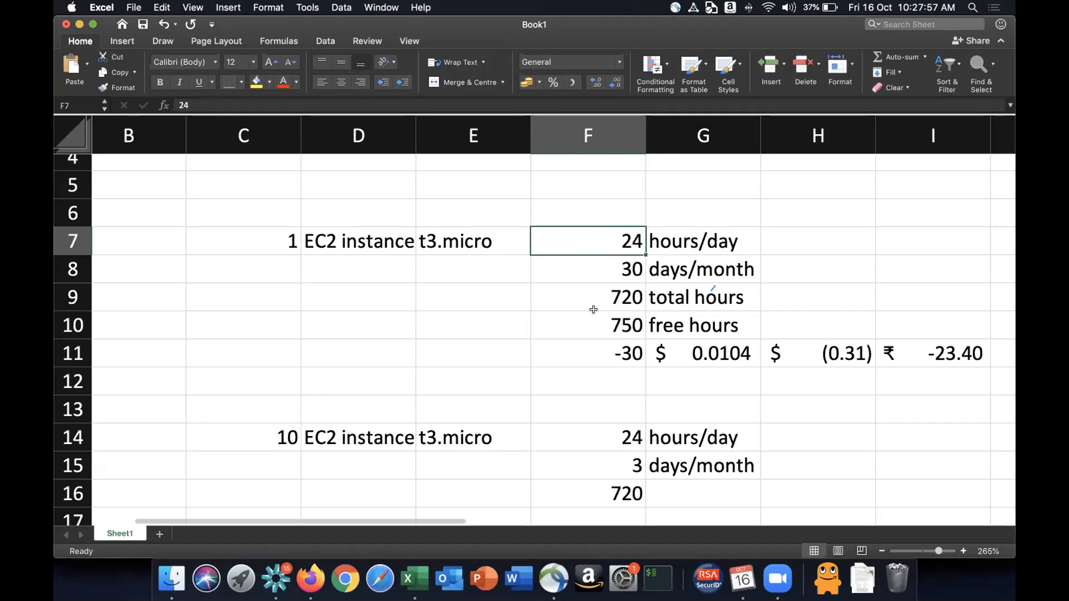
click(612, 330)
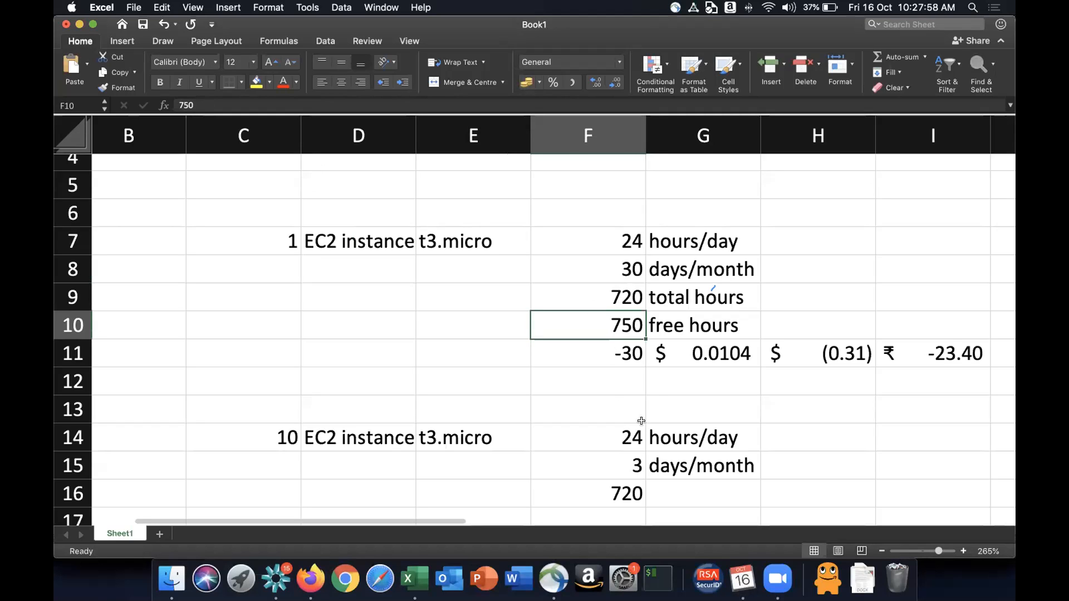
click(629, 352)
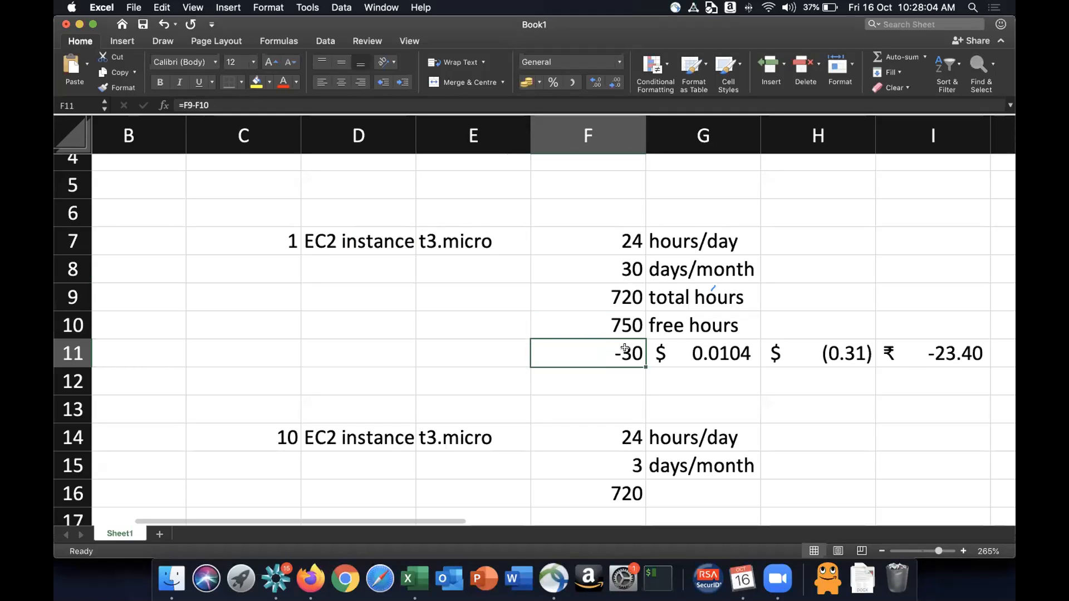
click(279, 233)
click(609, 237)
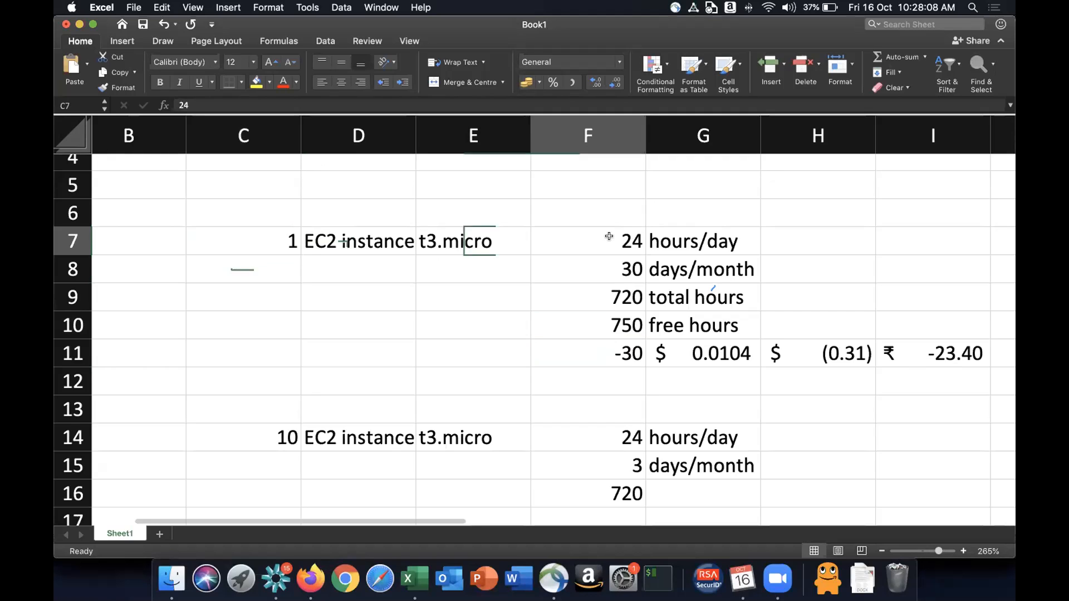
click(610, 264)
click(617, 295)
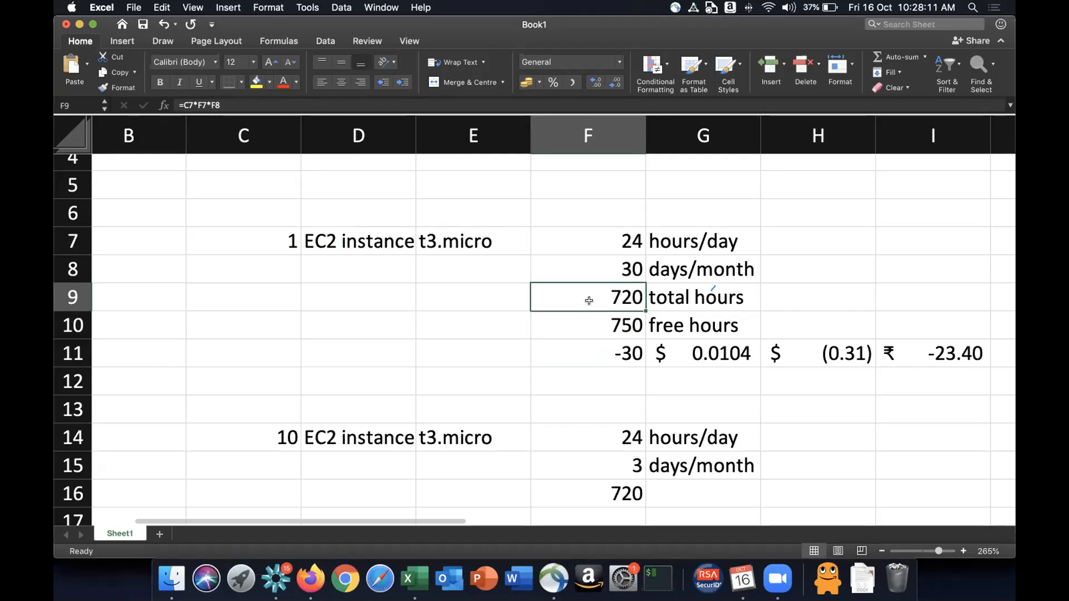
click(619, 326)
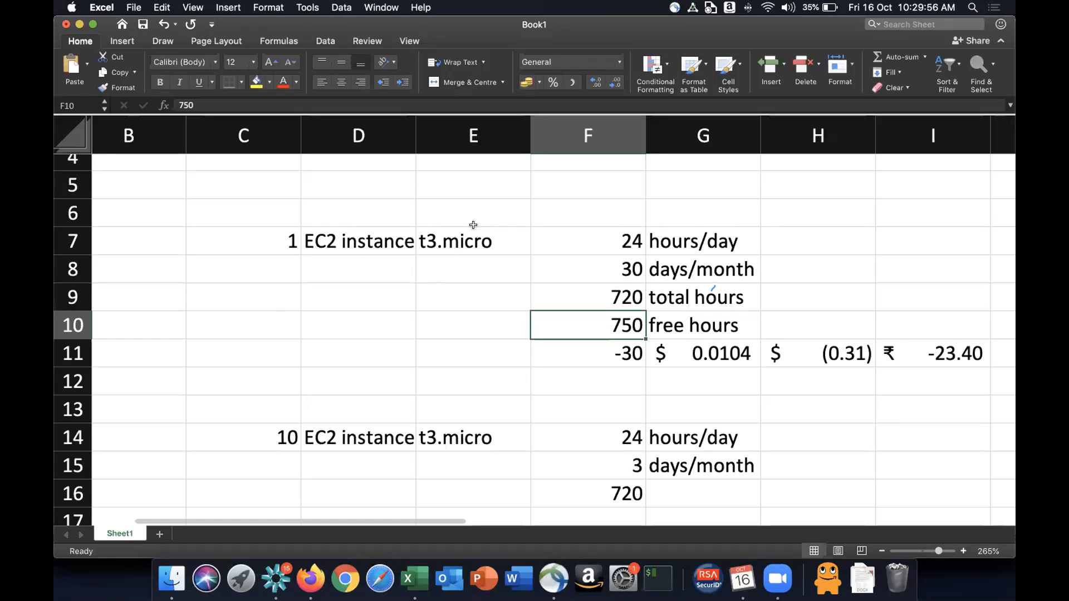
- Copy the t3.micro label into E6 and edit it to read t2.micro
click(440, 235)
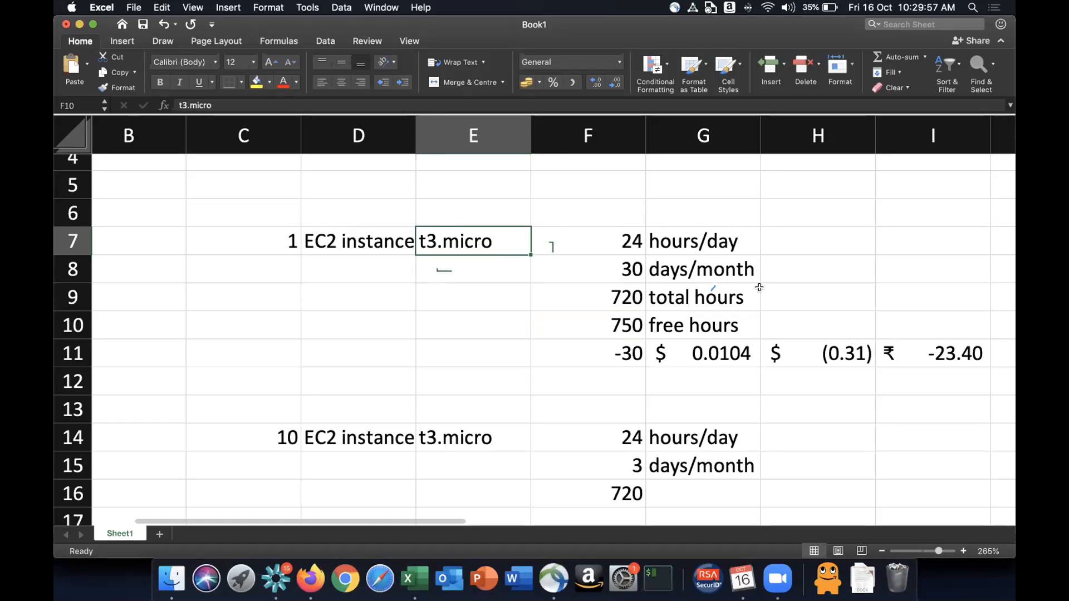
key(super+c)
key(Up)
key(Return)
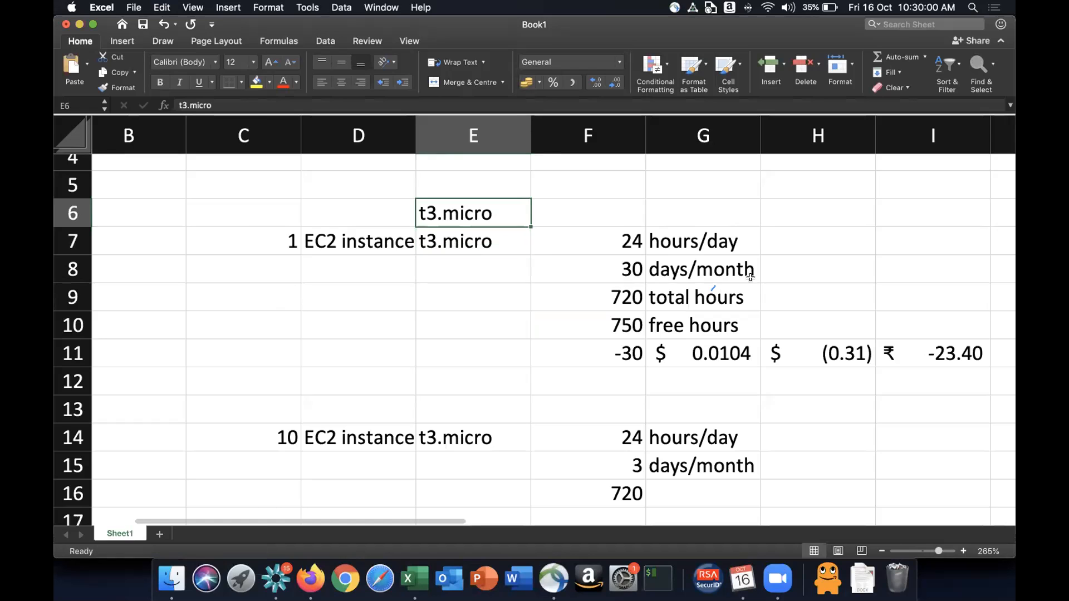
double_click(428, 214)
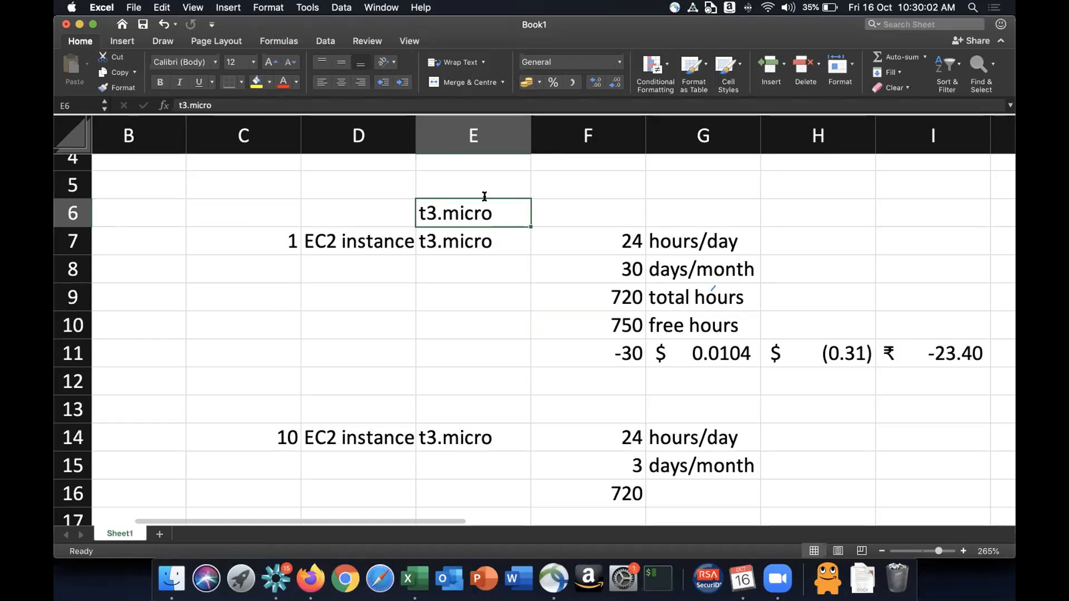
key(shift+Right)
text(2)
key(Return)
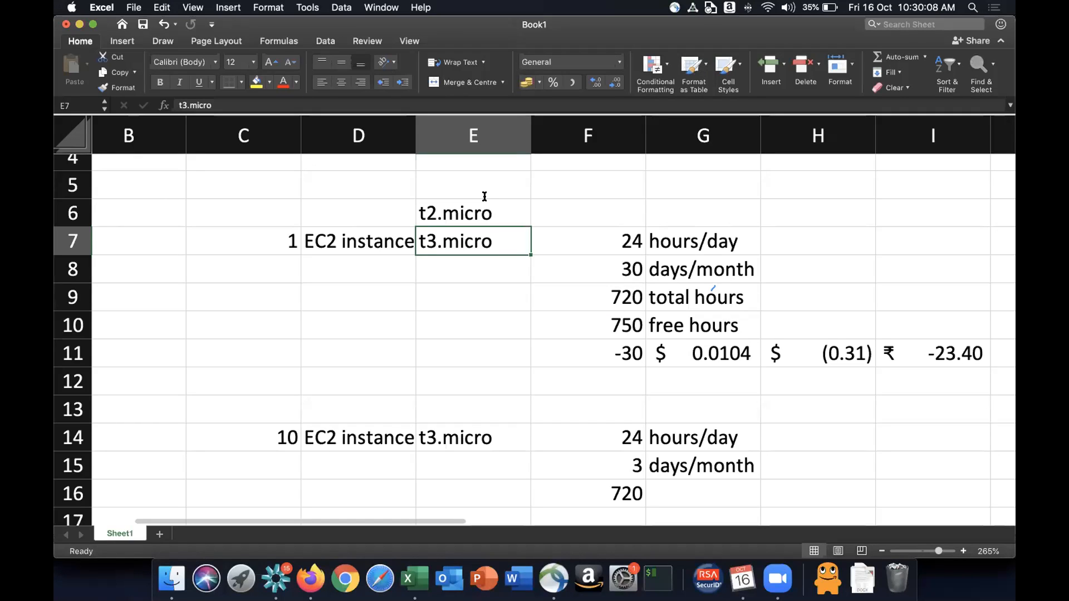
- Switch to Firefox, zoom the EC2 launch wizard in, and browse the Quick Start AMI list
key(super+Tab)
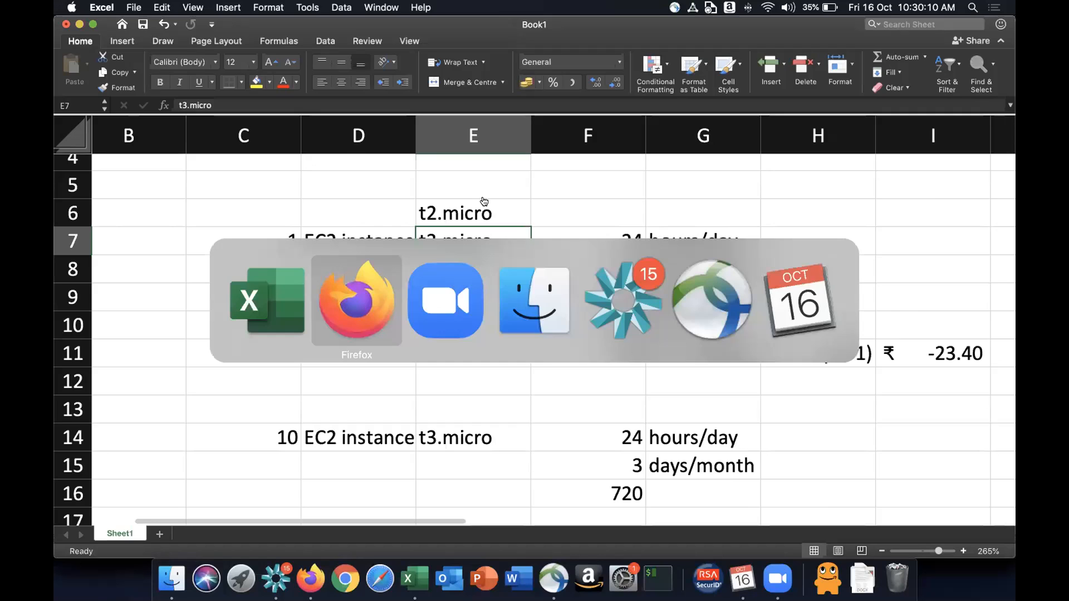
click(153, 26)
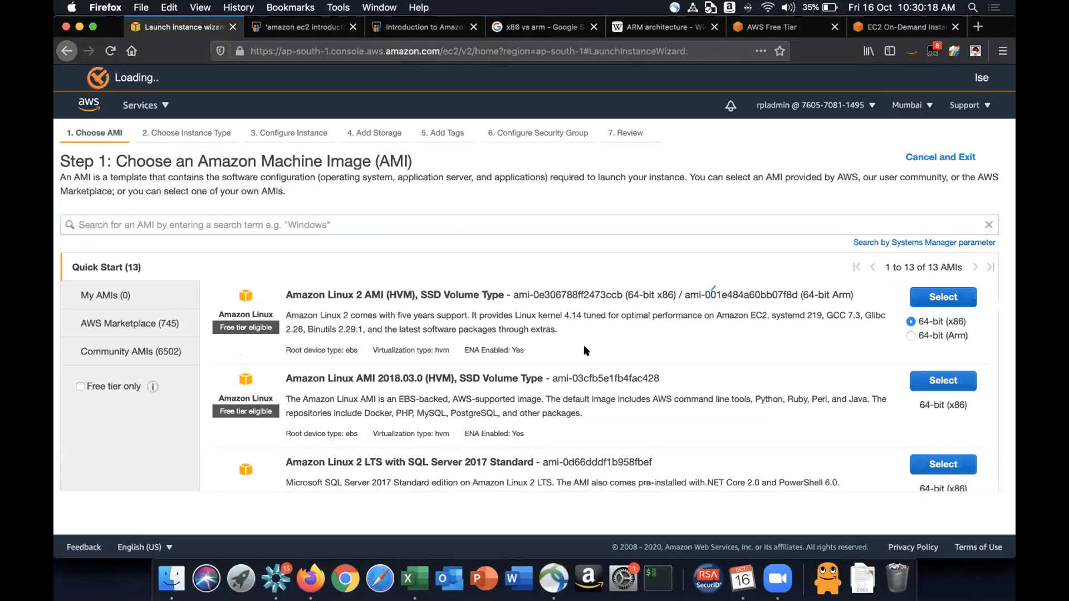
key(super+equal)
key(super+equal)
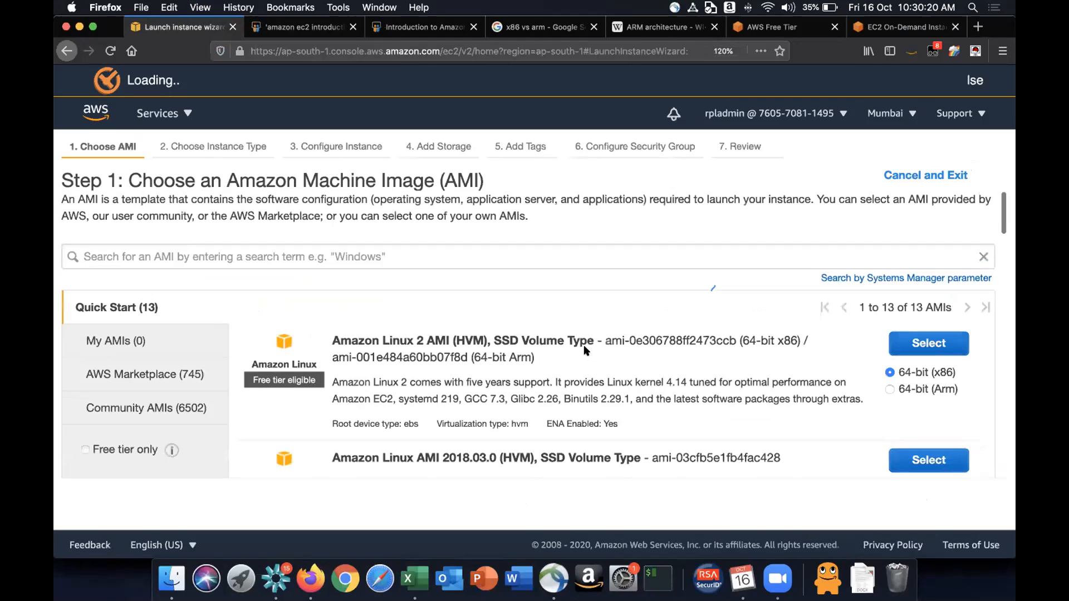
scroll(585, 351, down, 1)
scroll(584, 351, up, 1)
drag(252, 374, 316, 379)
scroll(313, 377, down, 4)
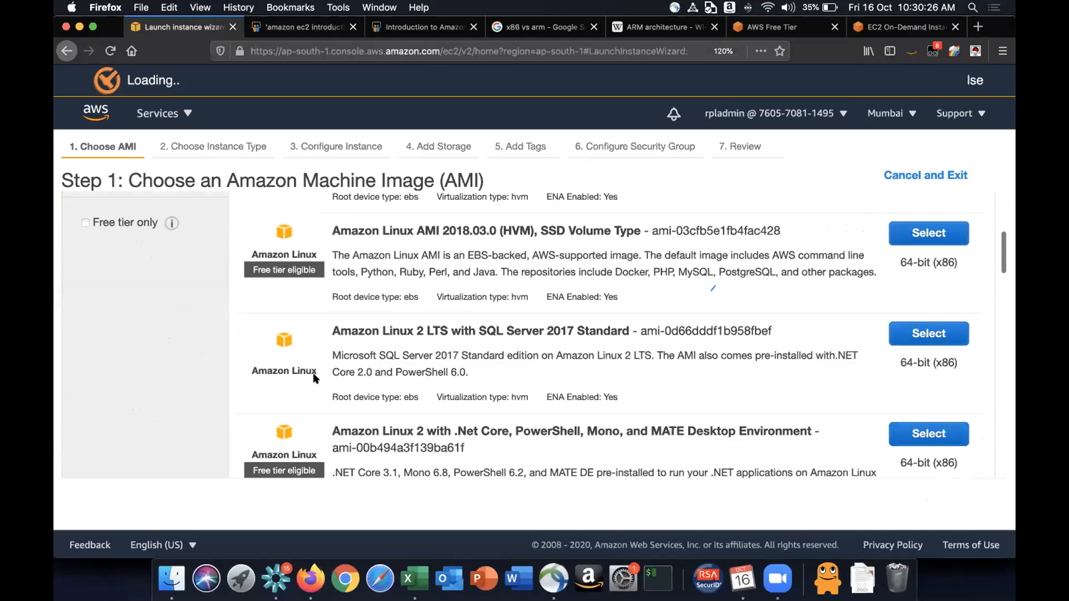
scroll(313, 377, down, 10)
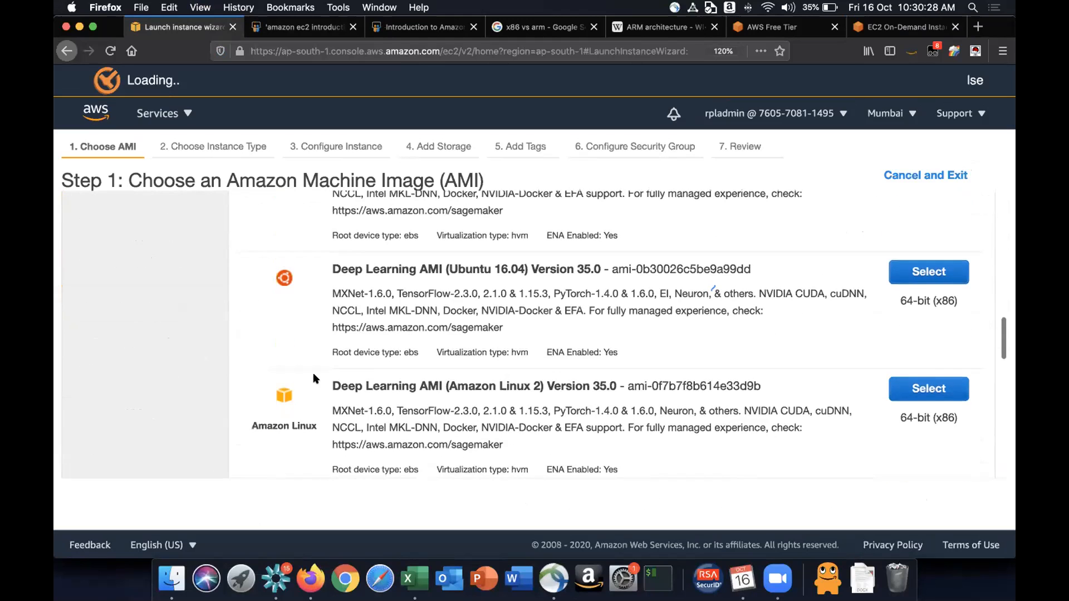
scroll(313, 378, down, 8)
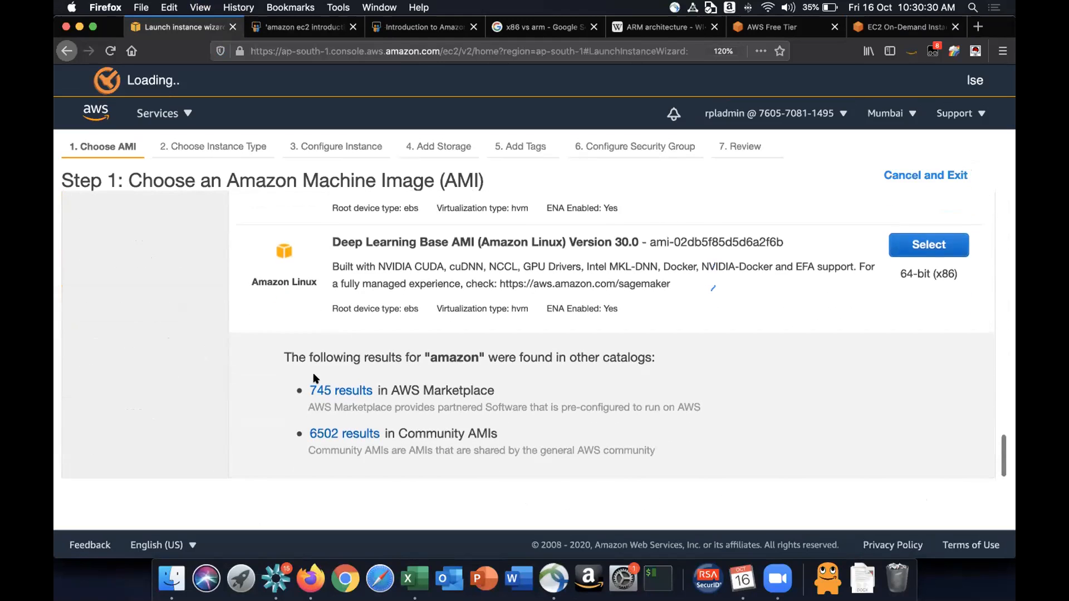
scroll(313, 379, up, 6)
scroll(314, 379, up, 10)
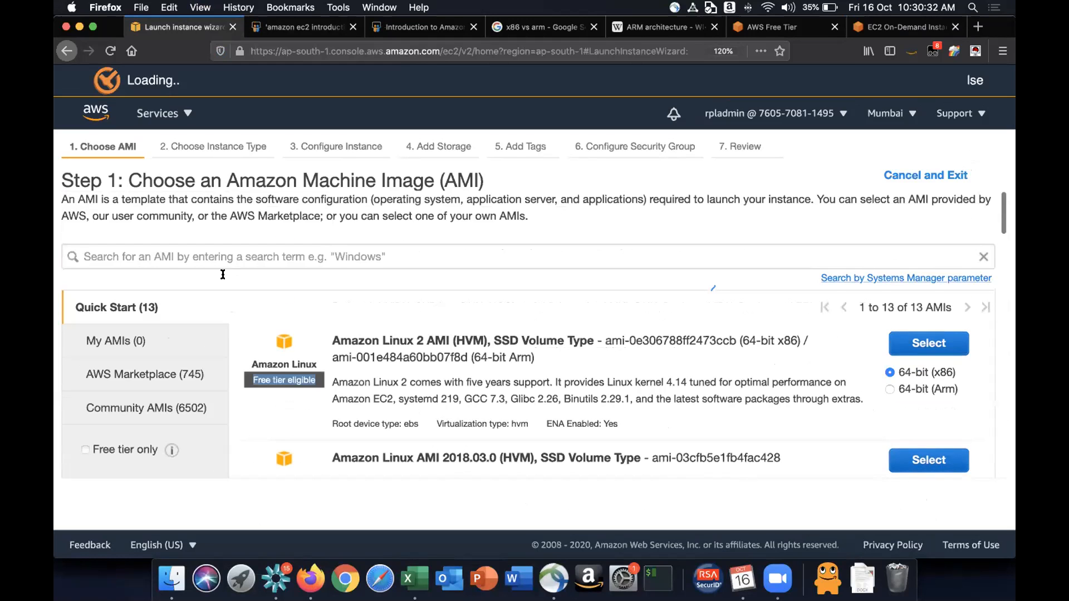
- Search the AMI list for windows
click(244, 247)
text(windows)
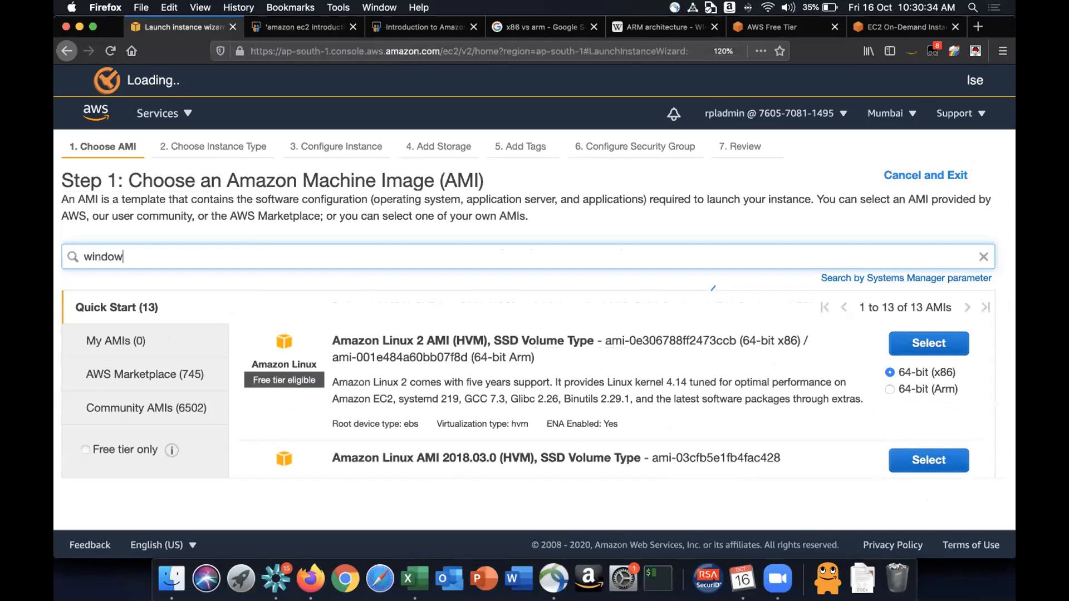
key(Return)
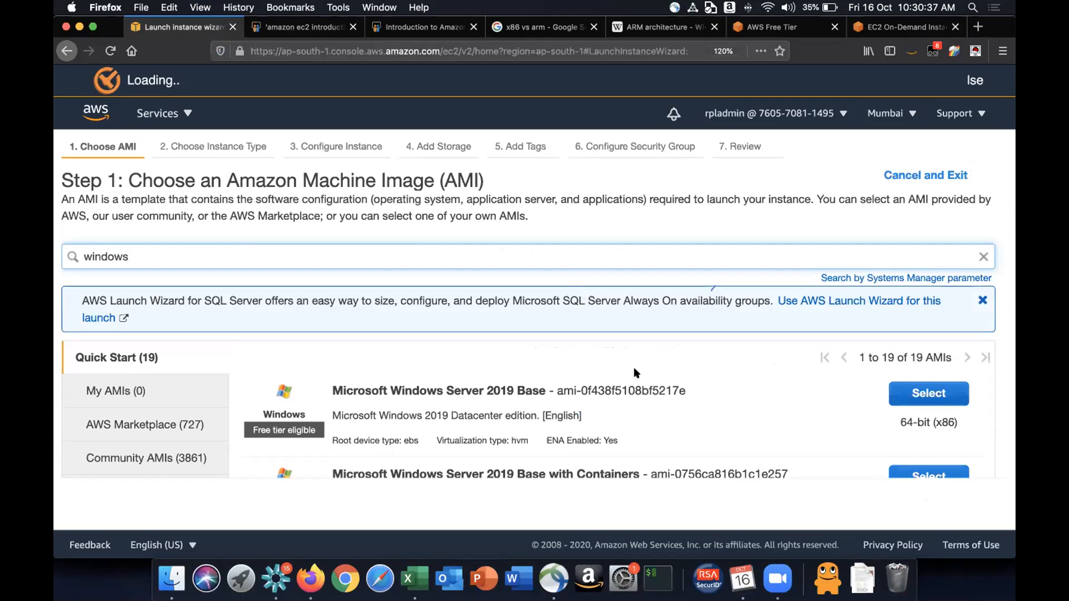
- Browse the Windows AMI results, checking which ones are free tier eligible
scroll(608, 384, down, 5)
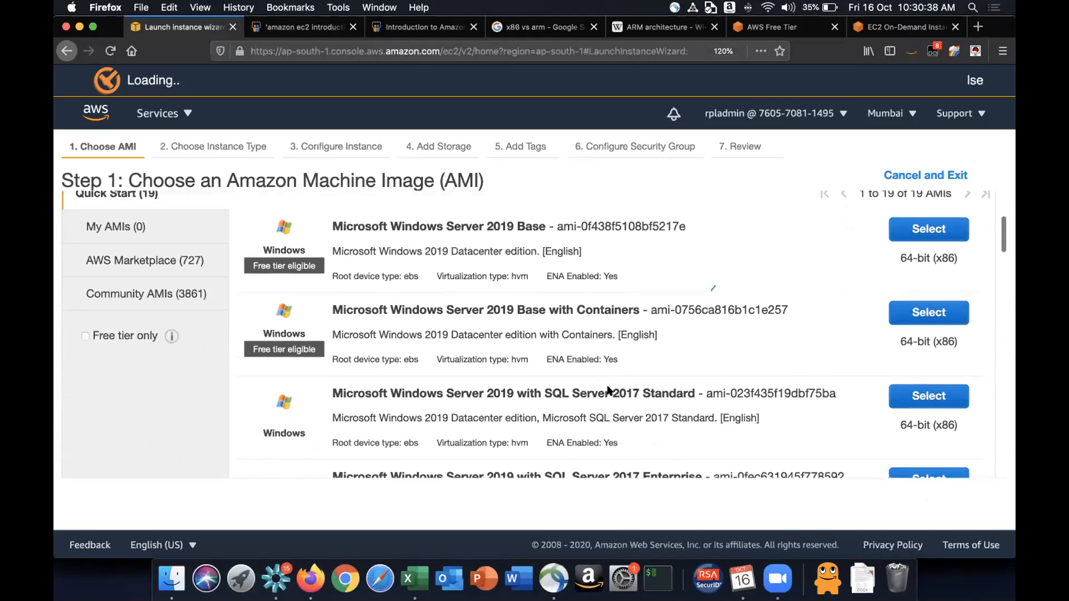
scroll(608, 385, up, 1)
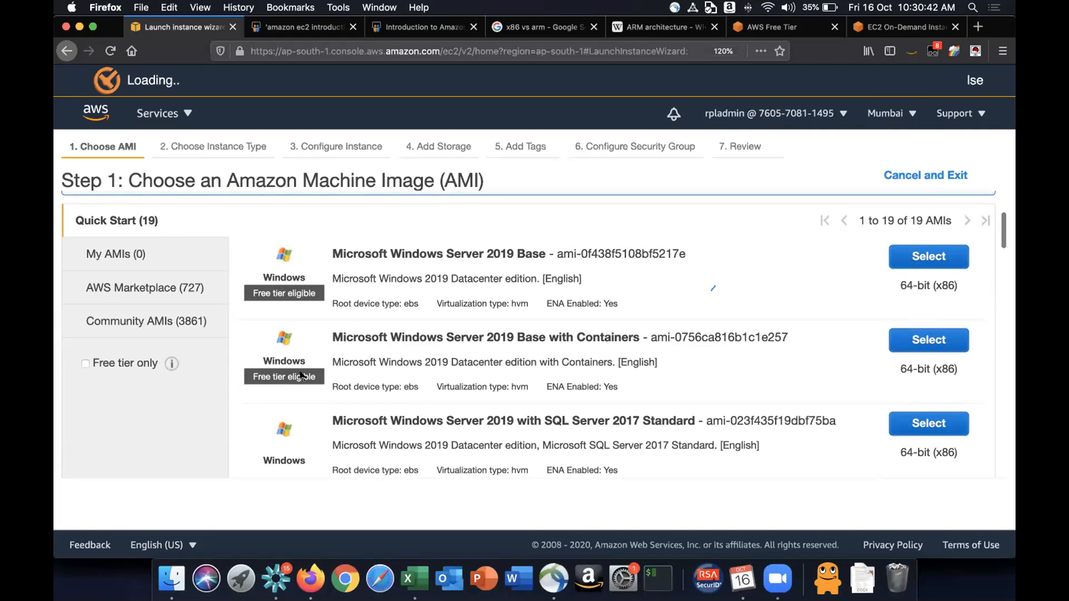
scroll(301, 376, down, 3)
scroll(295, 375, down, 3)
scroll(294, 375, up, 5)
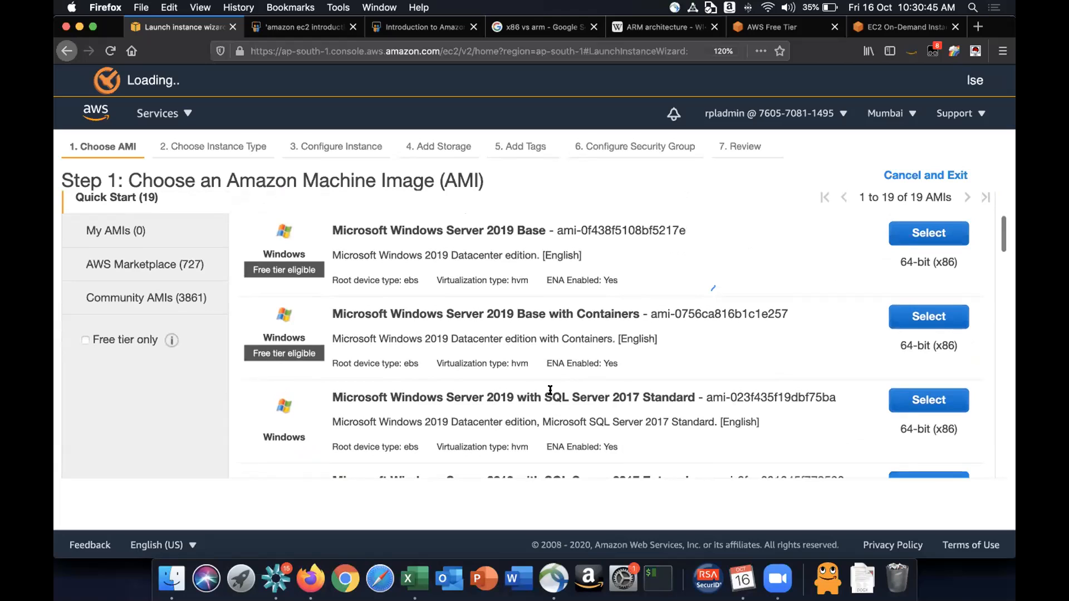
drag(550, 394, 637, 400)
click(637, 399)
drag(545, 393, 635, 398)
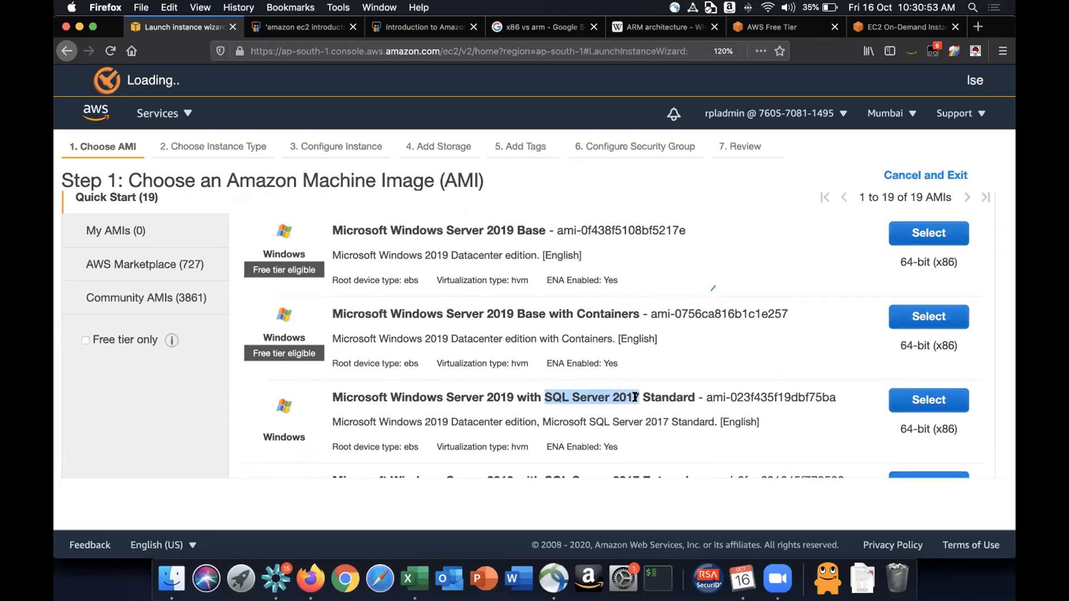
click(544, 397)
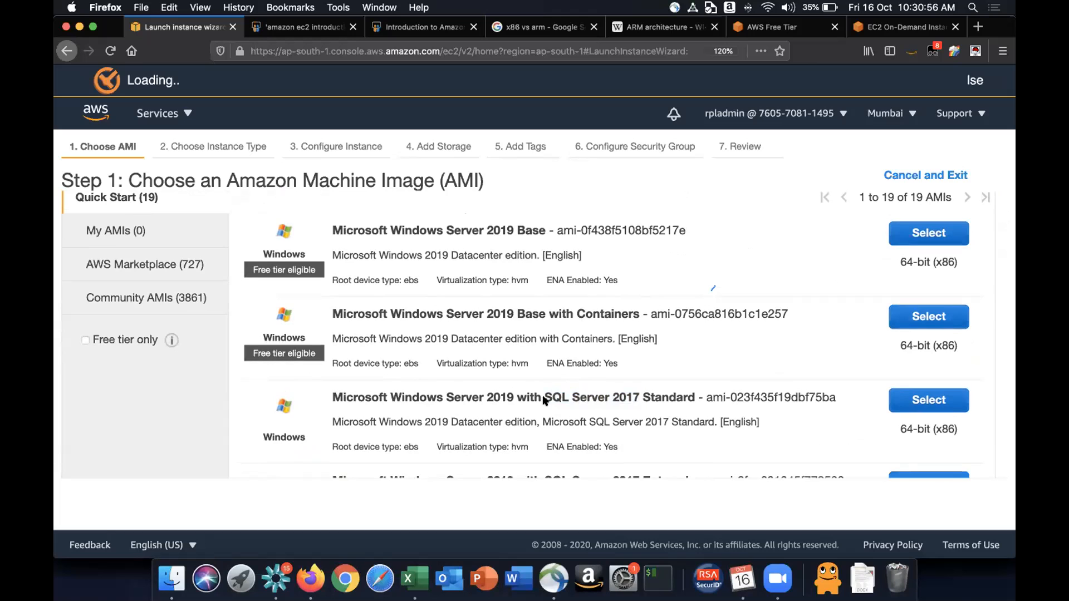
scroll(543, 397, down, 10)
scroll(544, 397, down, 2)
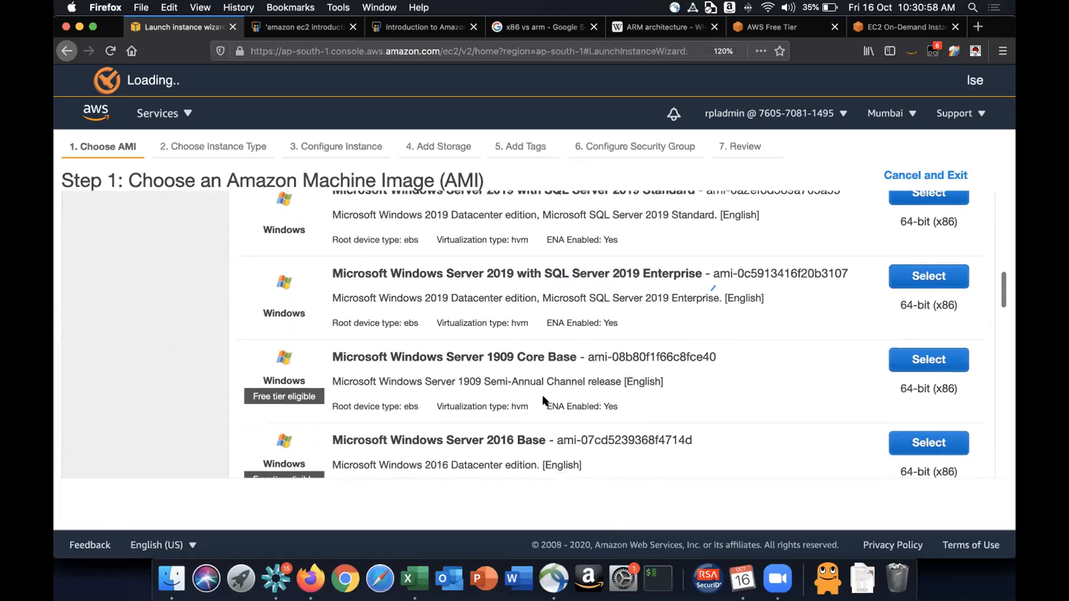
scroll(544, 400, down, 10)
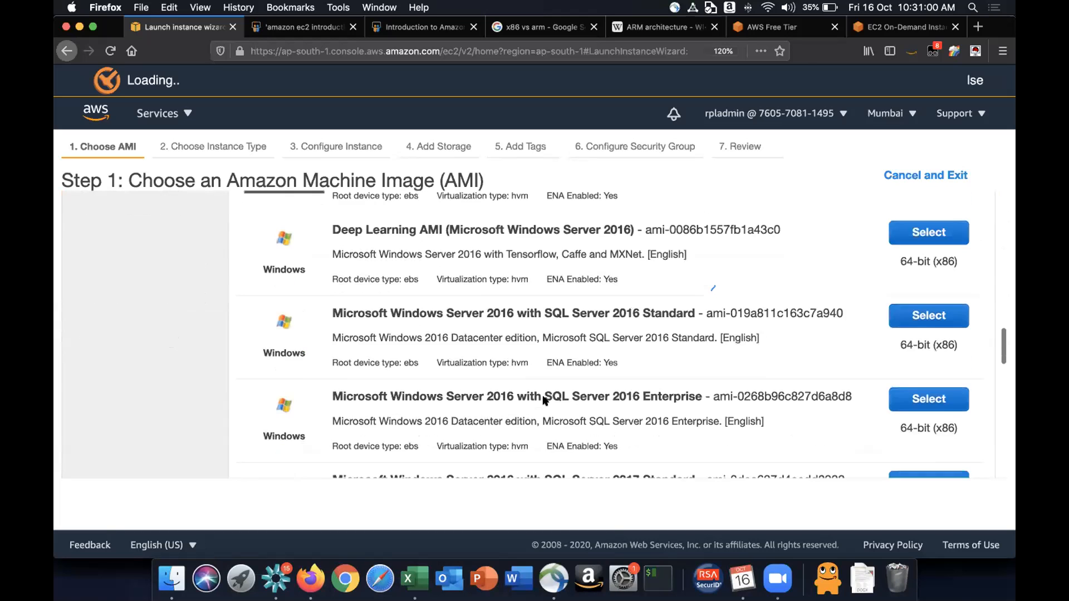
scroll(545, 400, up, 6)
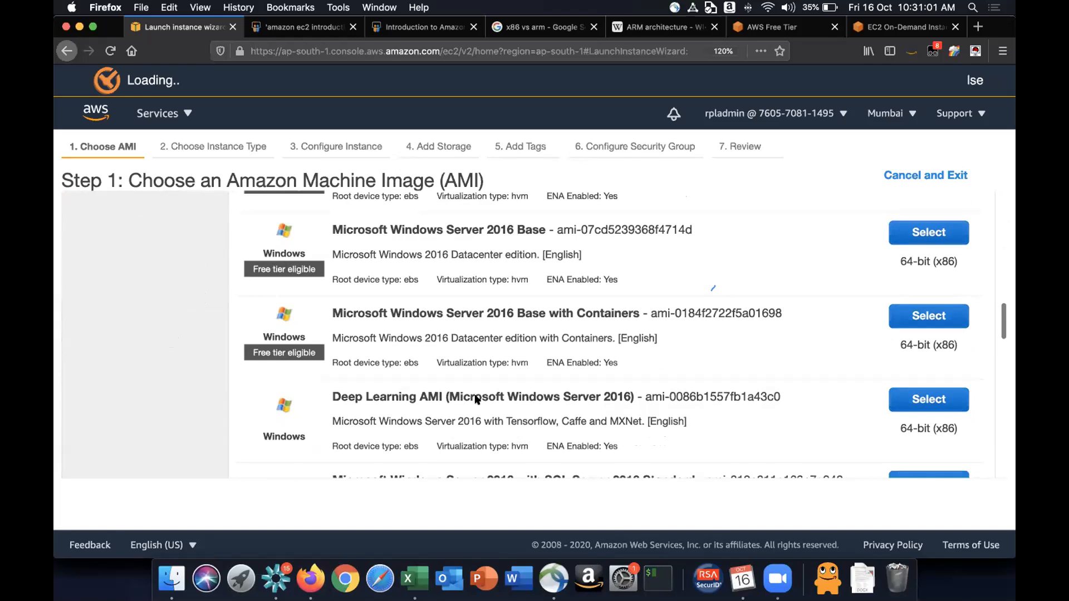
scroll(479, 397, up, 15)
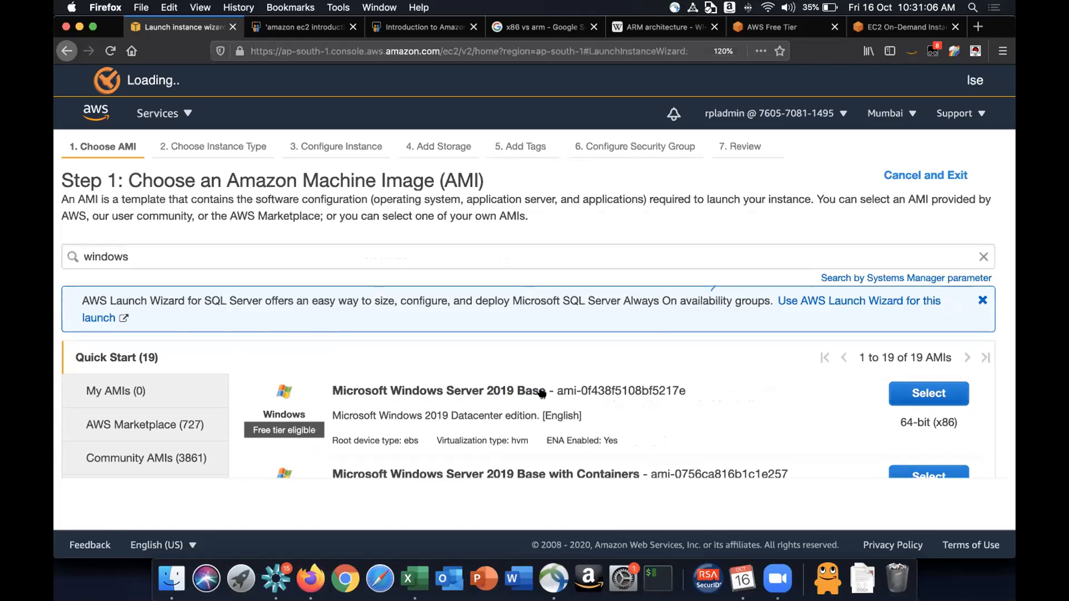
drag(251, 432, 320, 428)
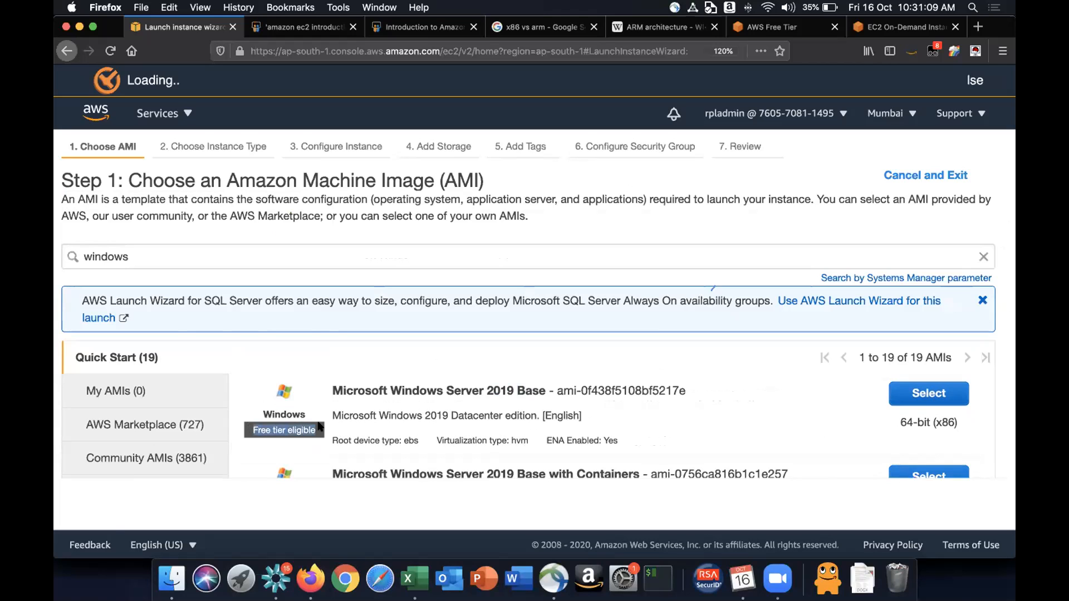
click(321, 428)
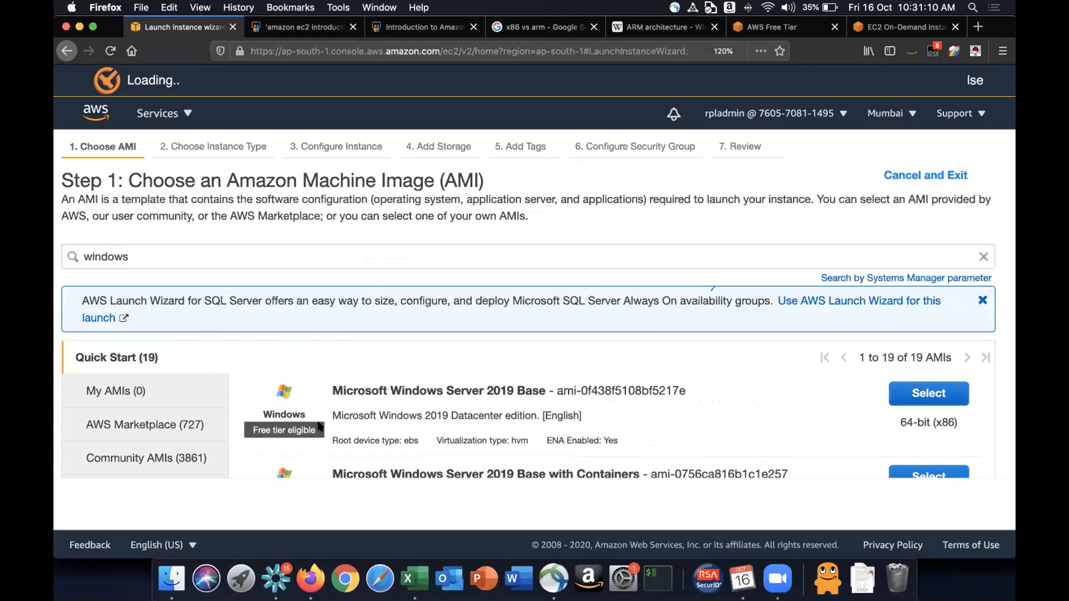
- Clear the AMI search to return to the full Quick Start list
click(983, 255)
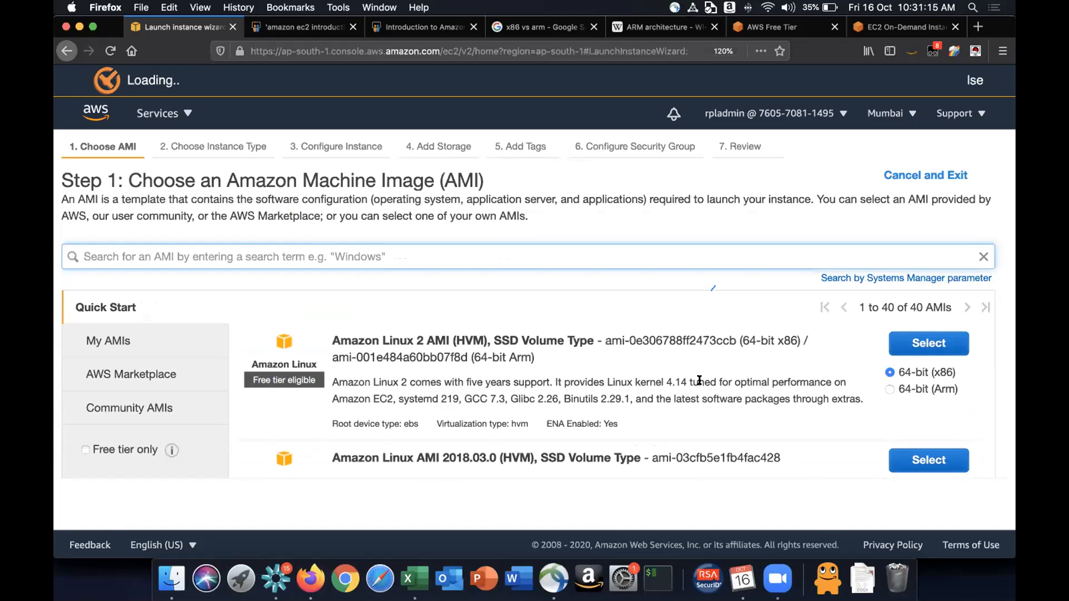
scroll(699, 381, down, 3)
scroll(659, 374, up, 2)
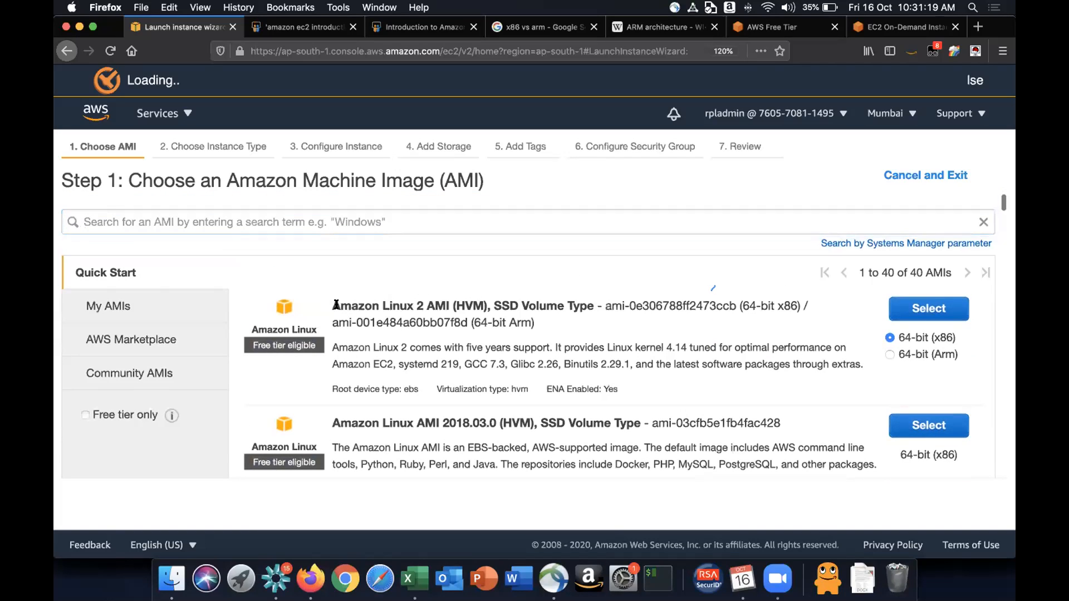
- Select the Amazon Linux 2 AMI with the 64-bit (x86) architecture to continue to instance type selection
drag(331, 306, 452, 303)
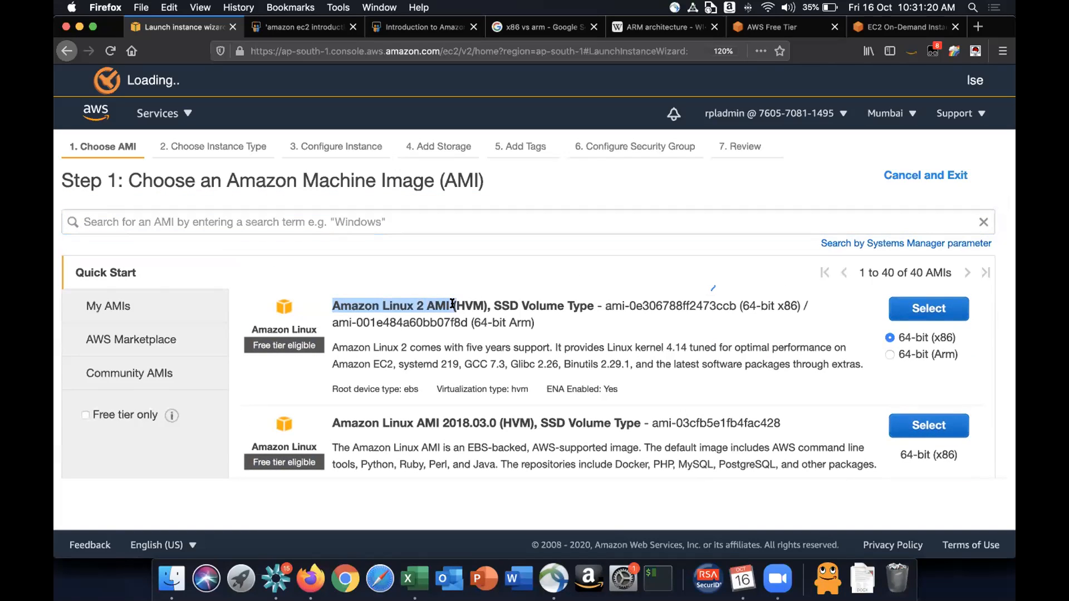
click(928, 336)
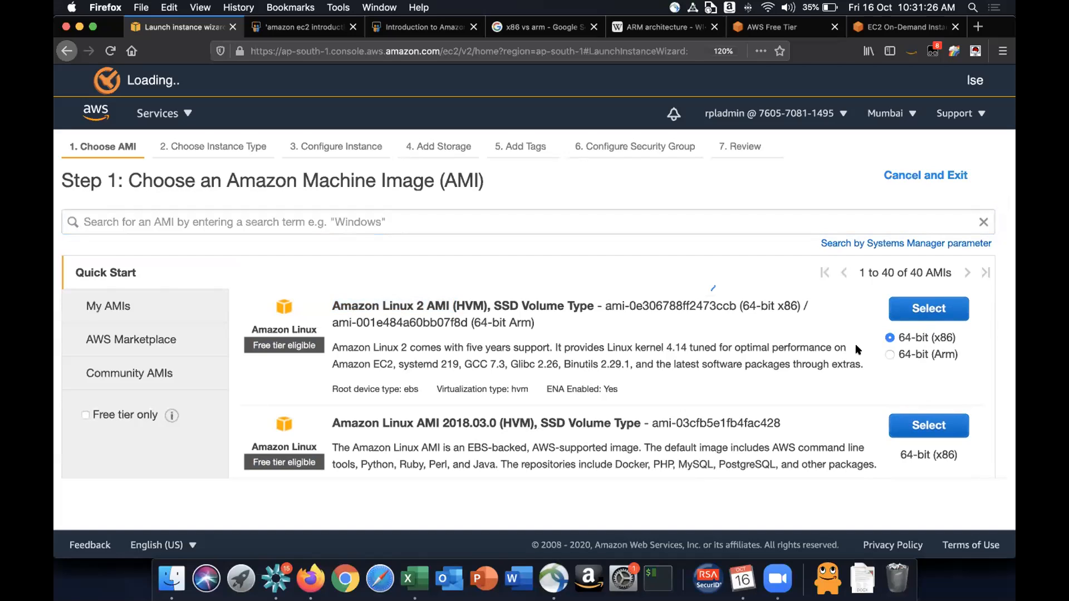
click(929, 308)
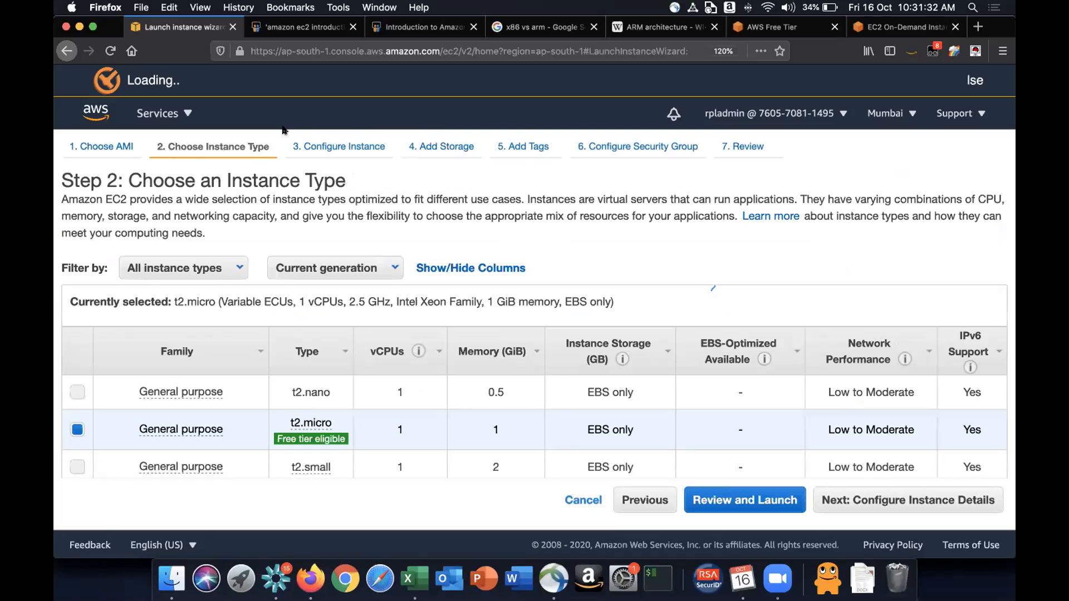
- Browse the general purpose instance types, comparing their vCPUs, memory and storage
drag(165, 143, 270, 146)
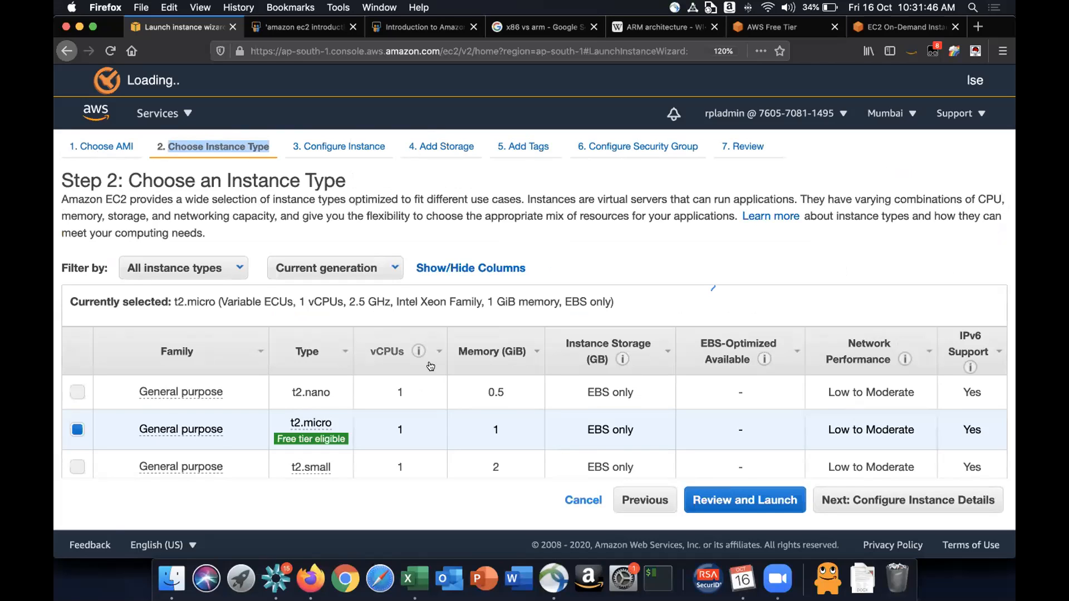
scroll(430, 366, down, 5)
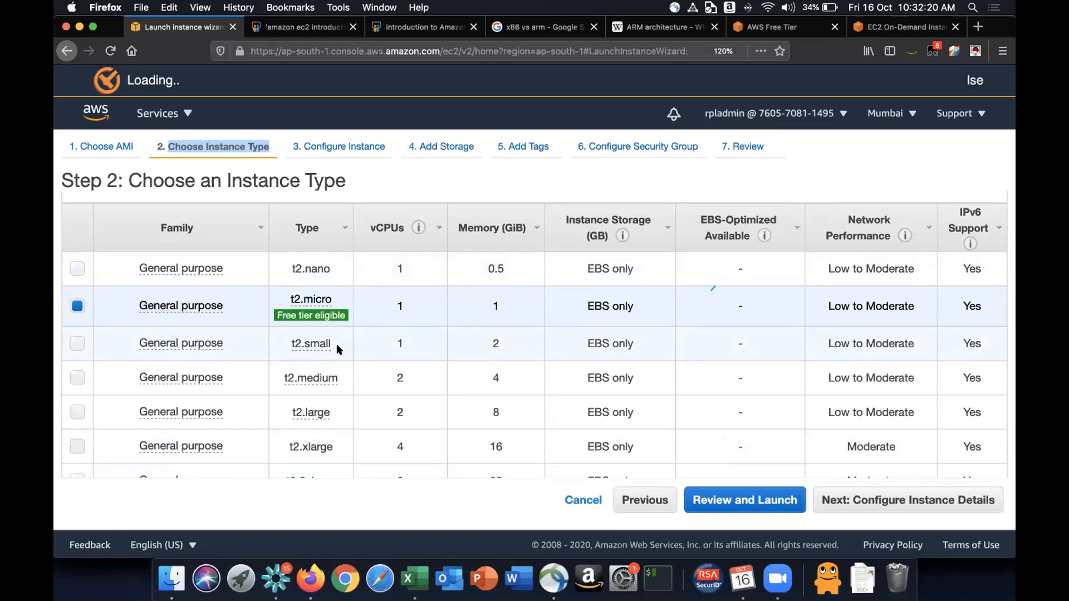
scroll(337, 348, down, 5)
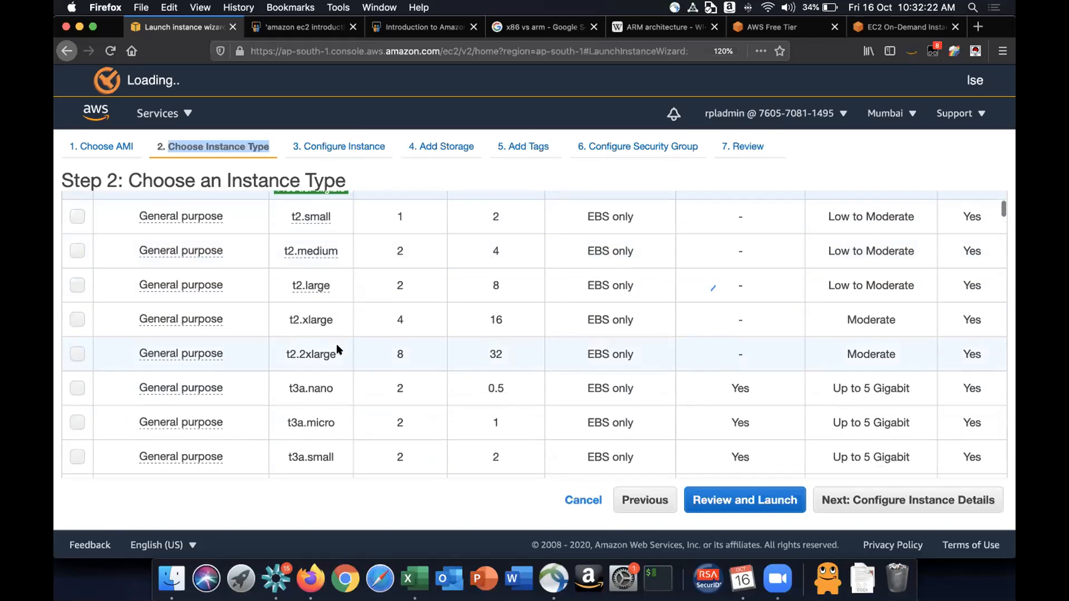
scroll(336, 348, down, 8)
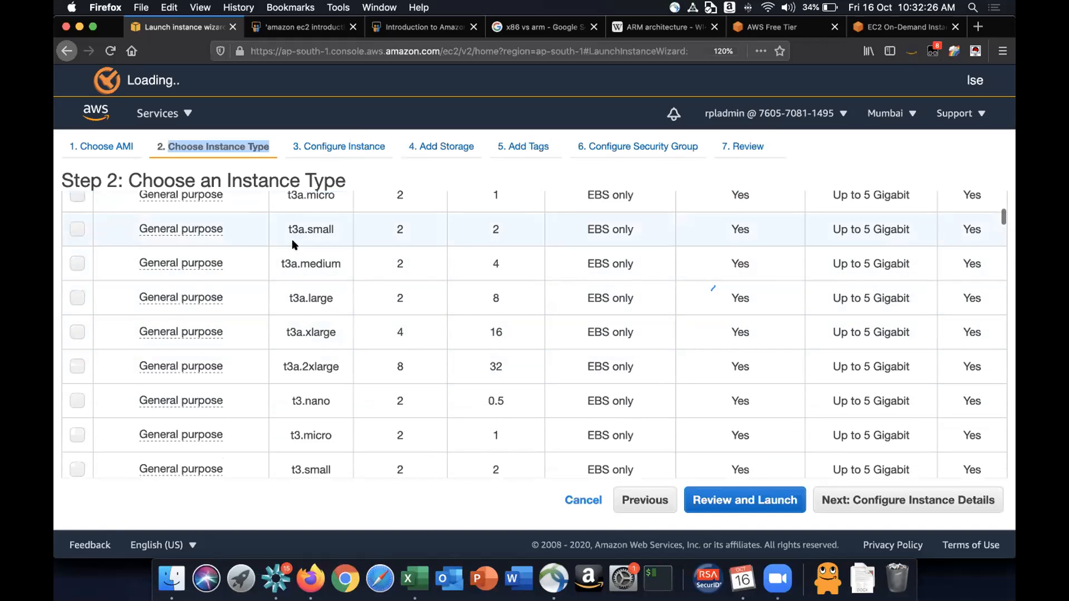
click(295, 294)
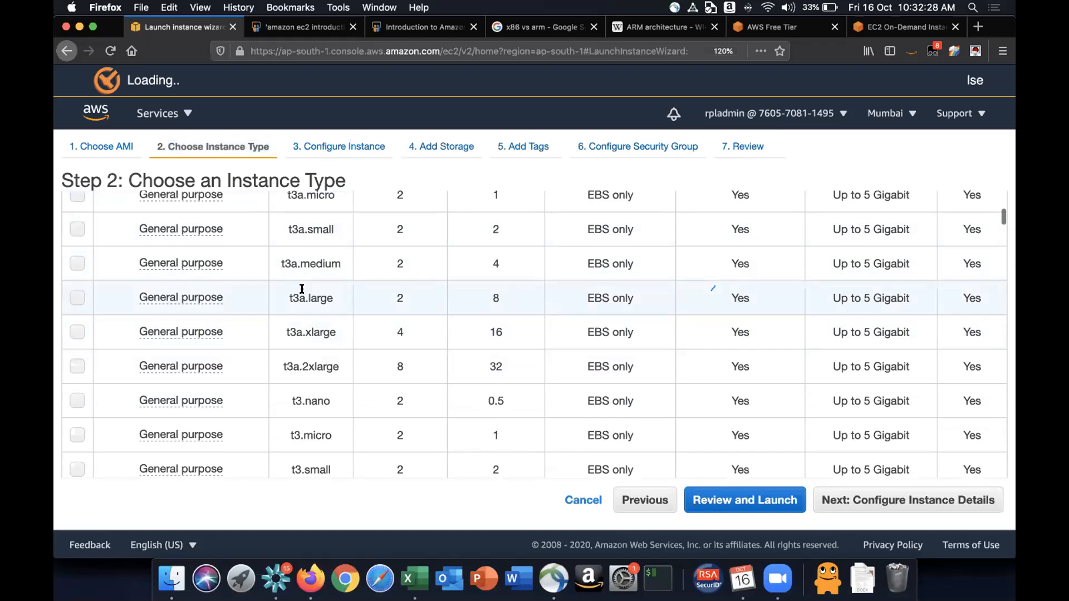
scroll(294, 372, down, 5)
scroll(293, 369, down, 6)
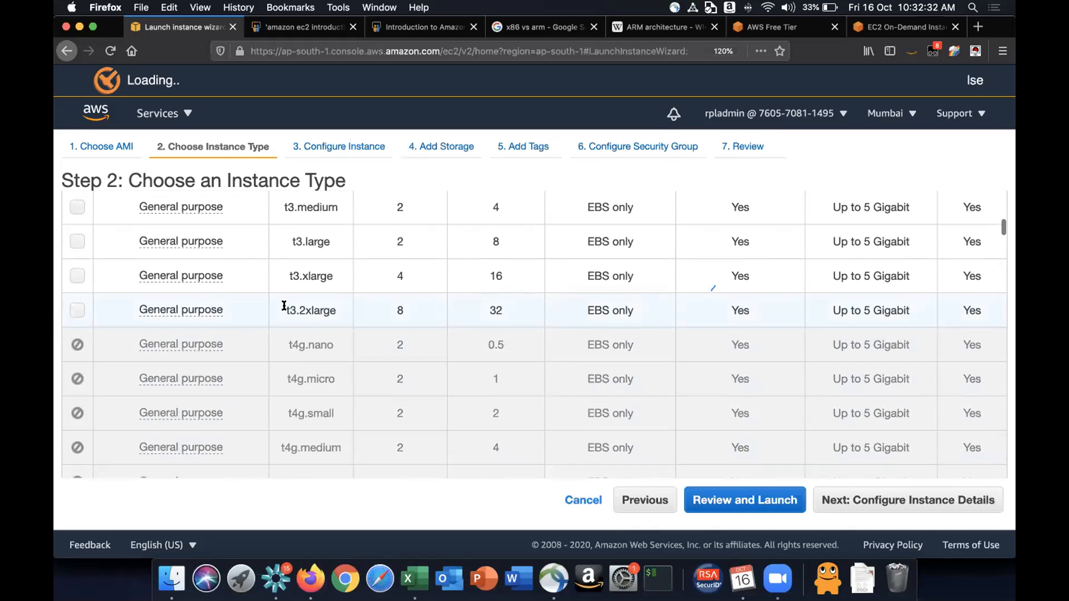
click(285, 306)
scroll(284, 304, down, 12)
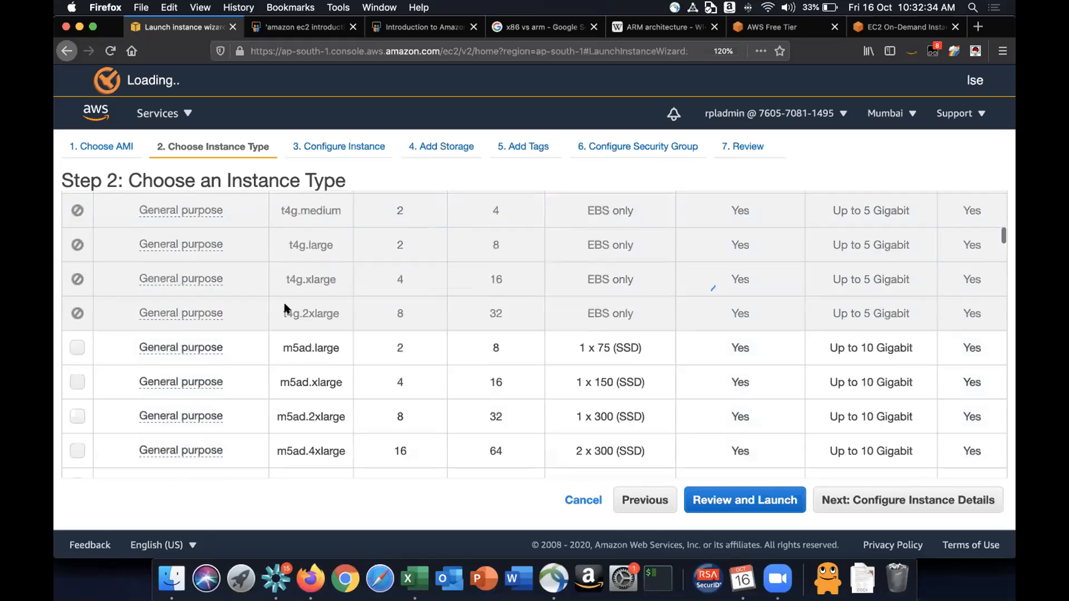
scroll(286, 306, down, 4)
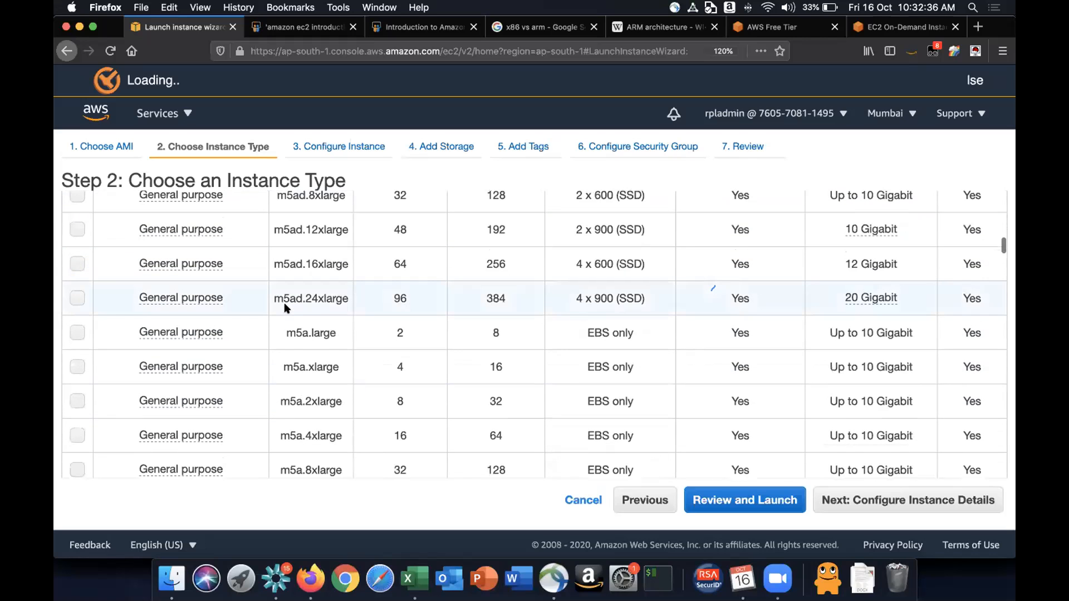
scroll(306, 379, down, 11)
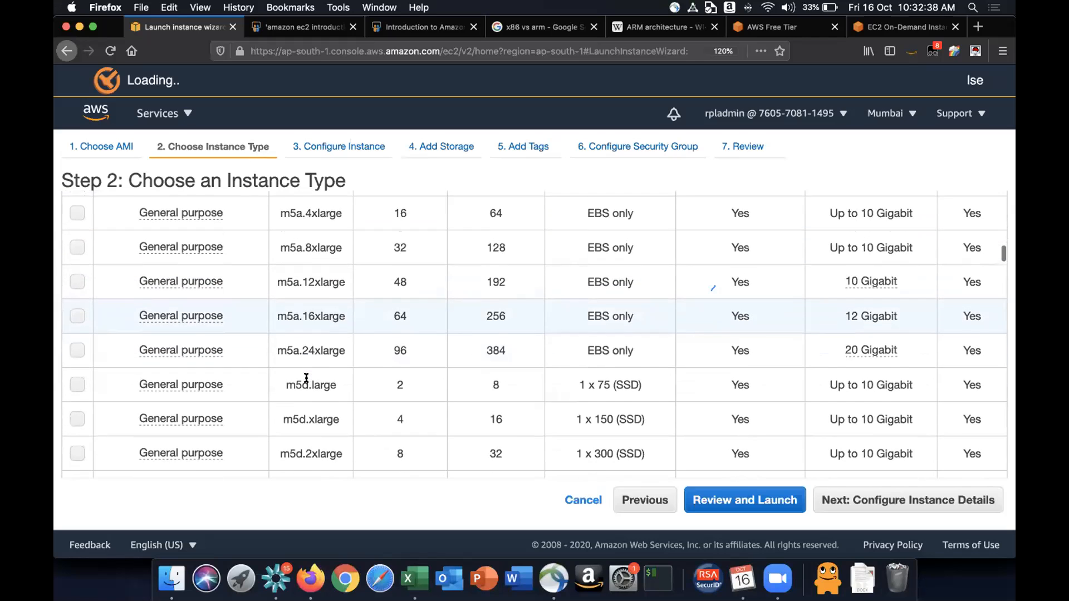
scroll(305, 379, down, 9)
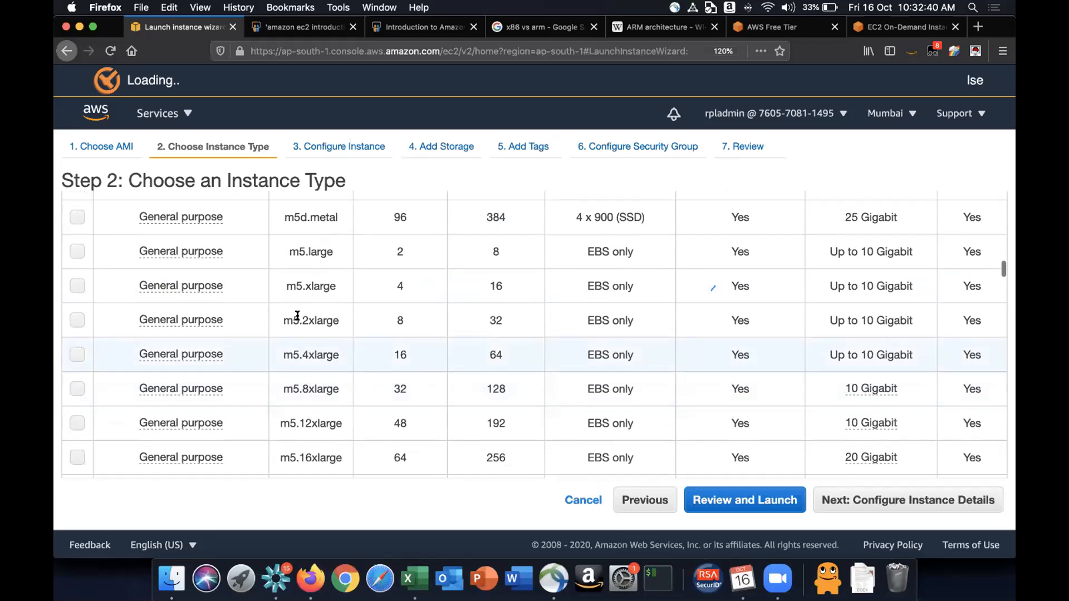
- Scroll down to the compute optimized types and select the c5a.24xlarge instance type
drag(284, 317, 337, 317)
scroll(338, 319, down, 12)
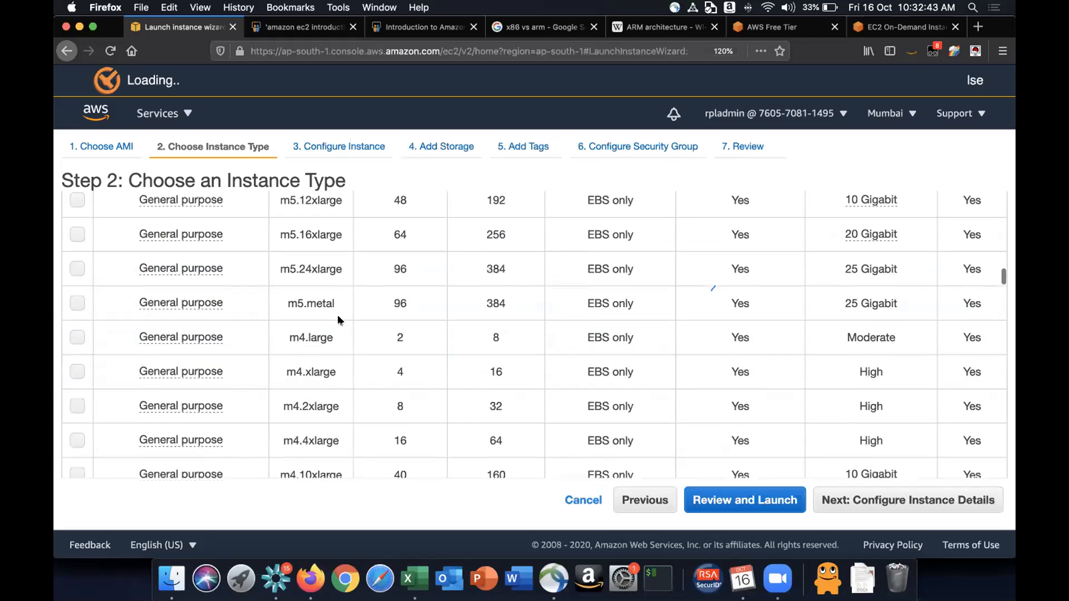
scroll(338, 319, down, 20)
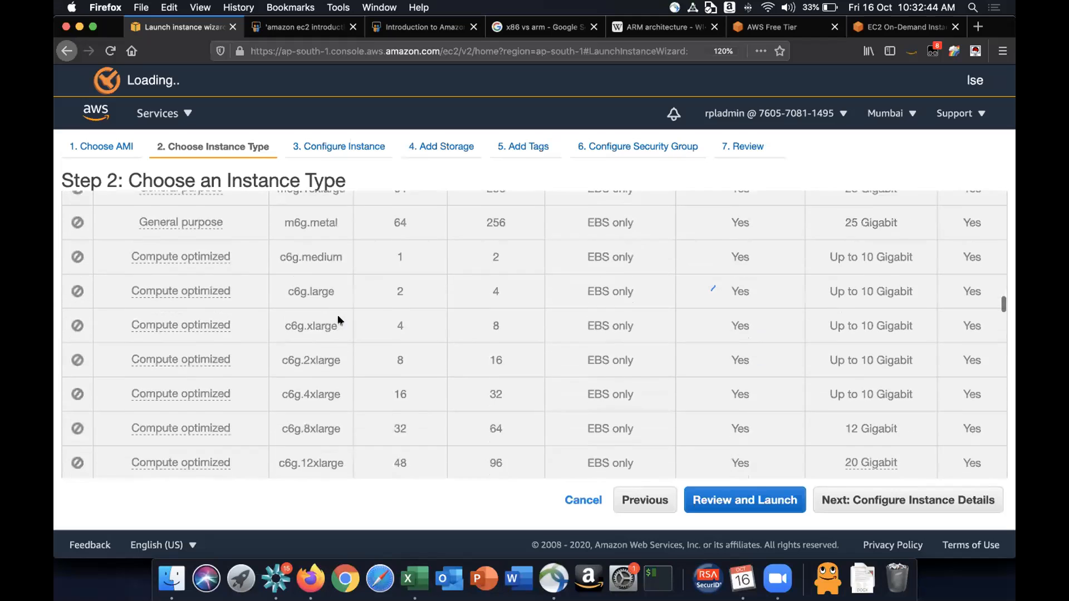
scroll(338, 320, down, 19)
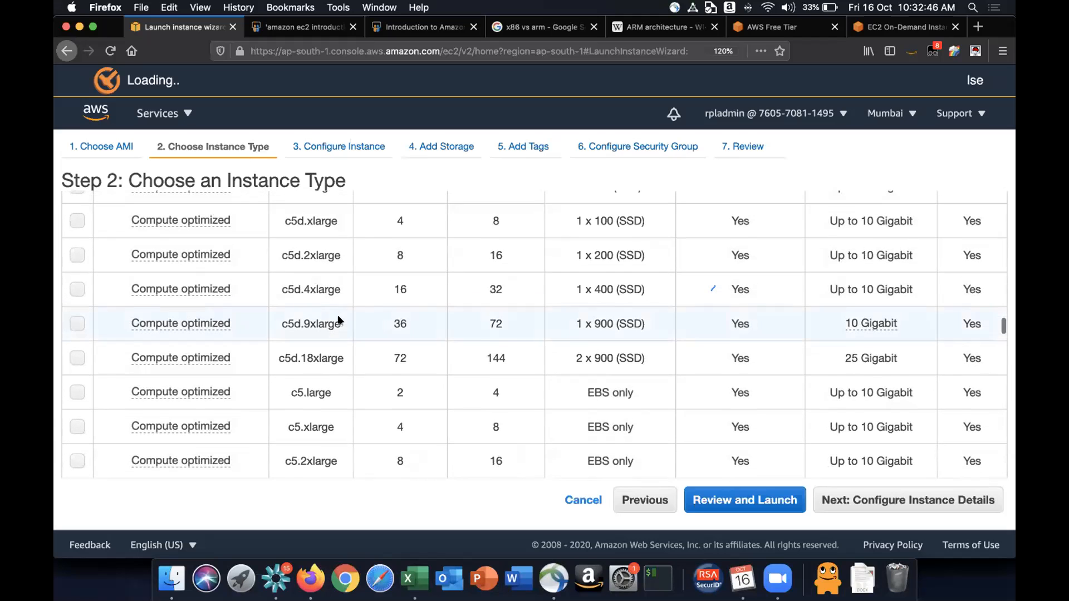
scroll(338, 320, down, 7)
scroll(338, 318, up, 2)
scroll(338, 318, down, 2)
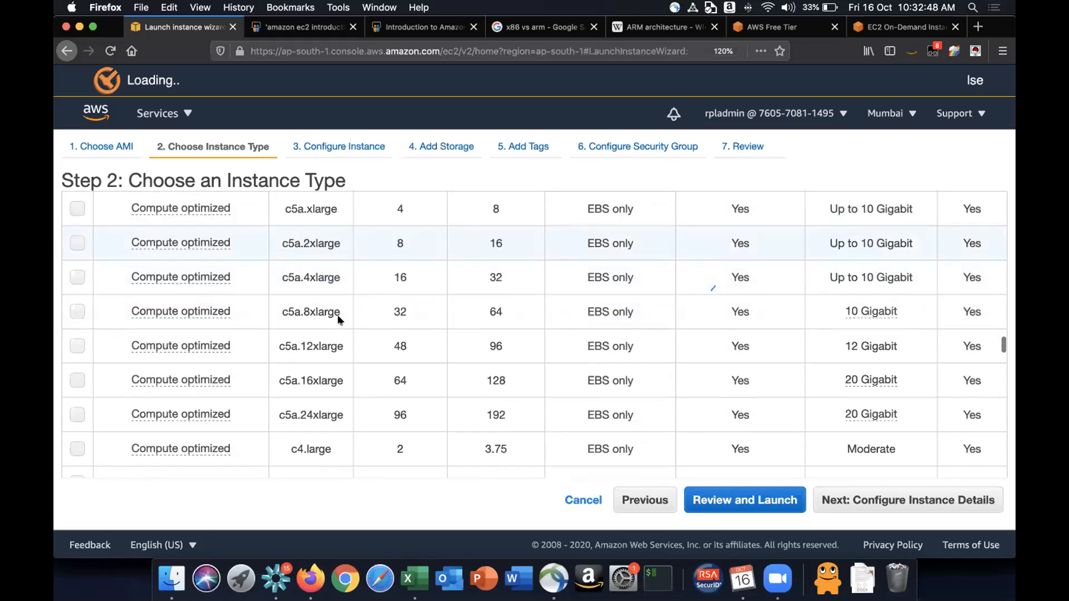
scroll(406, 436, down, 2)
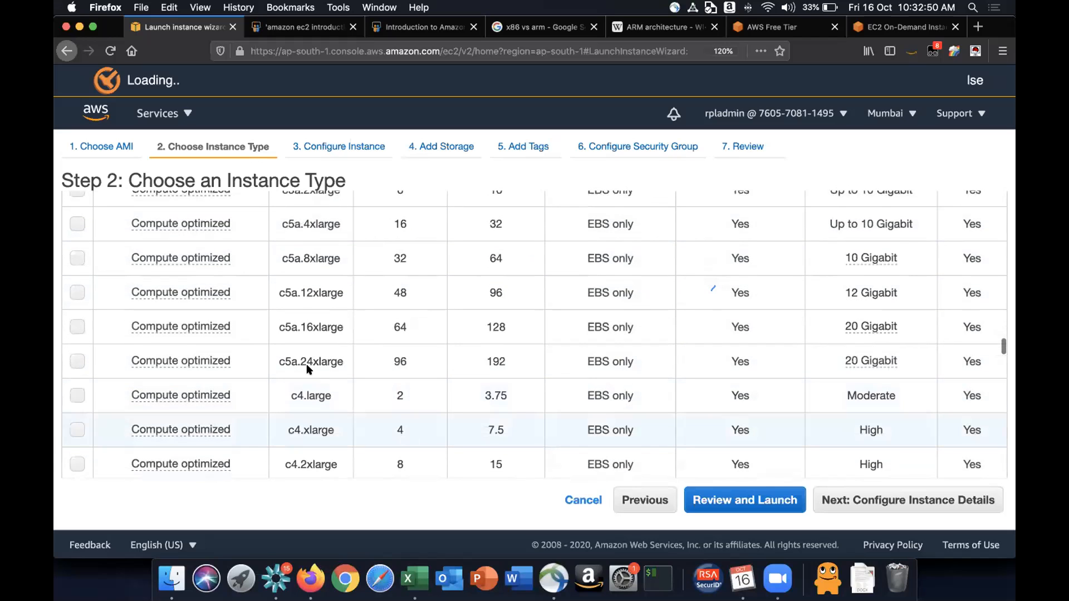
click(334, 362)
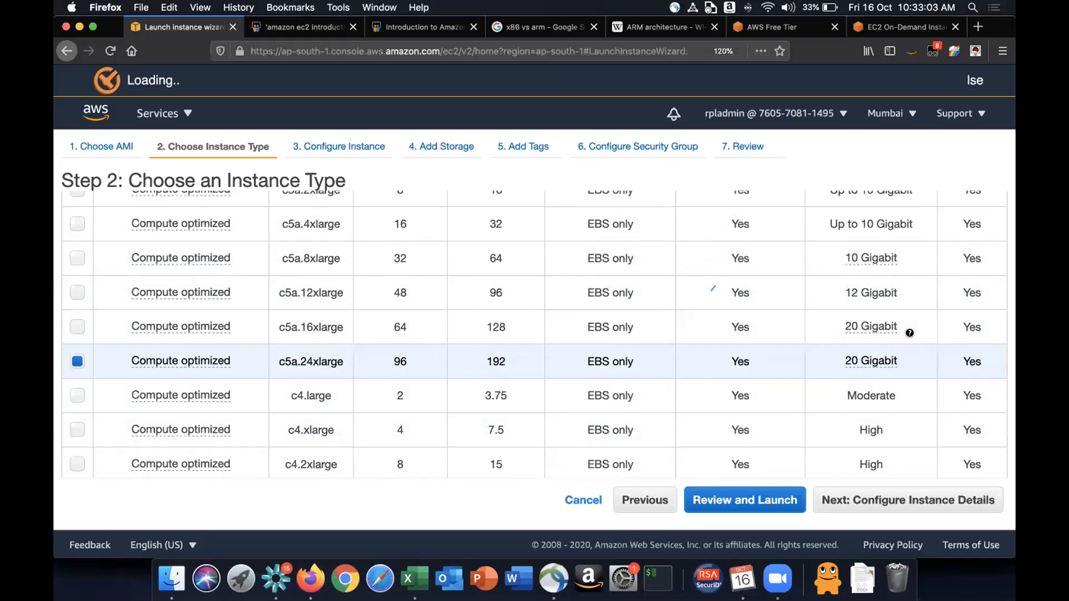
- Select the g4dn.metal GPU instance type, then switch the selection to p2.16xlarge
scroll(340, 387, down, 5)
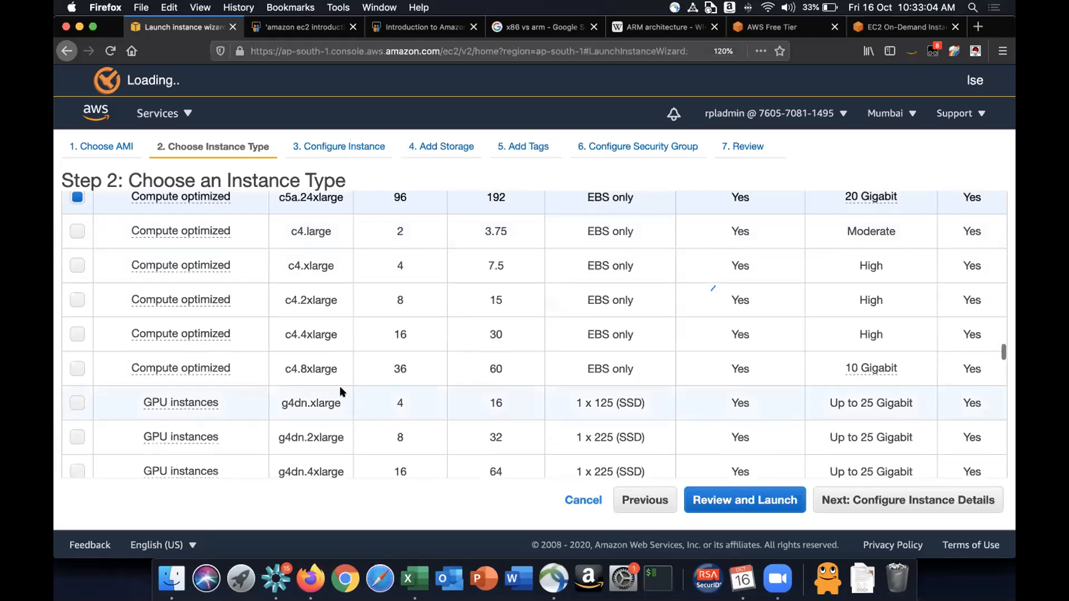
scroll(340, 386, down, 5)
scroll(340, 386, down, 3)
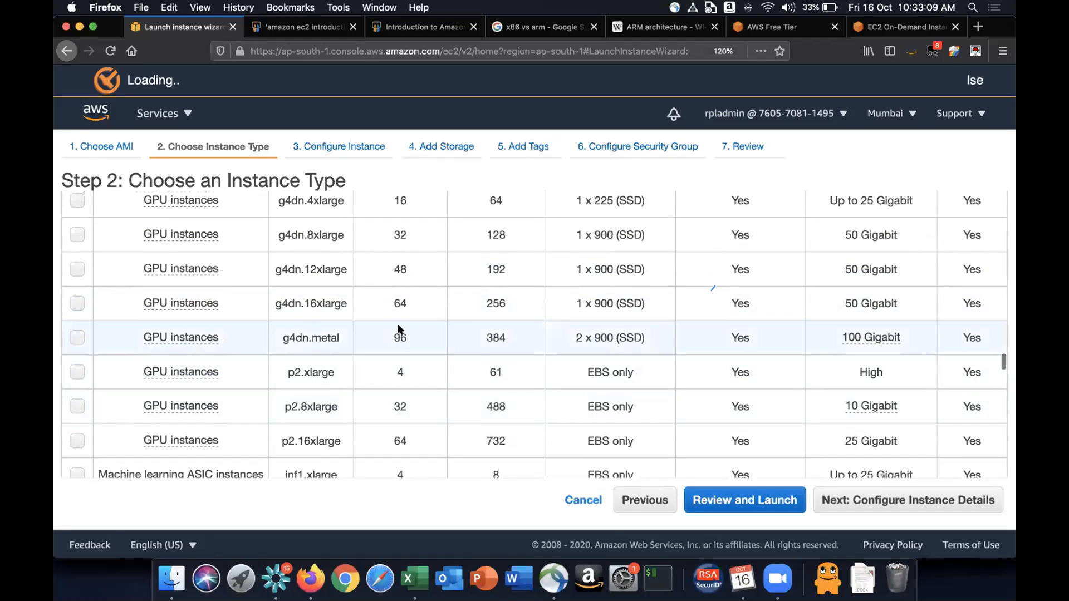
click(430, 333)
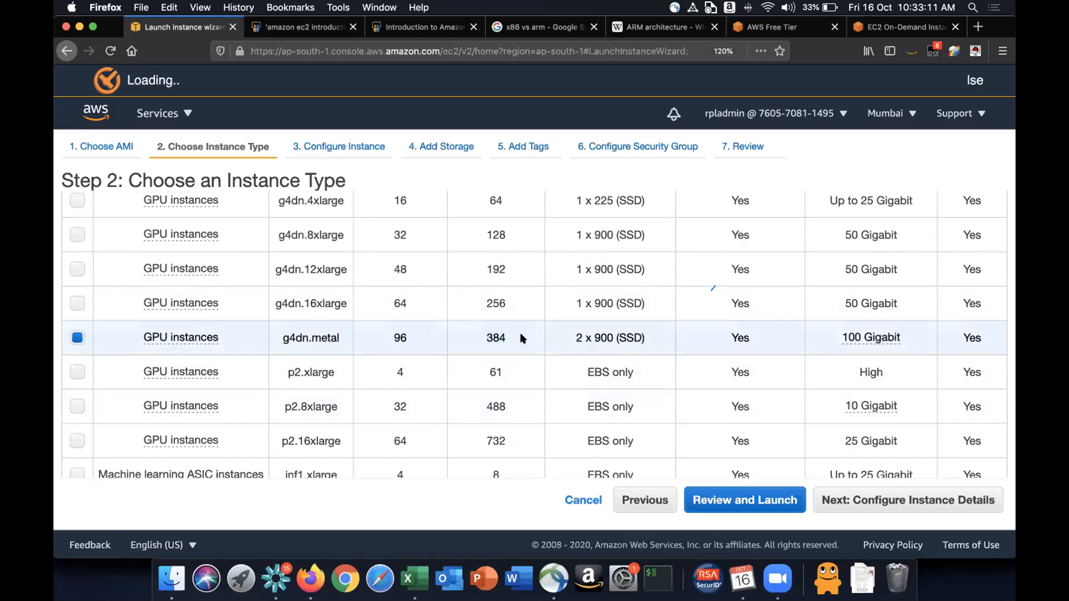
scroll(520, 334, down, 1)
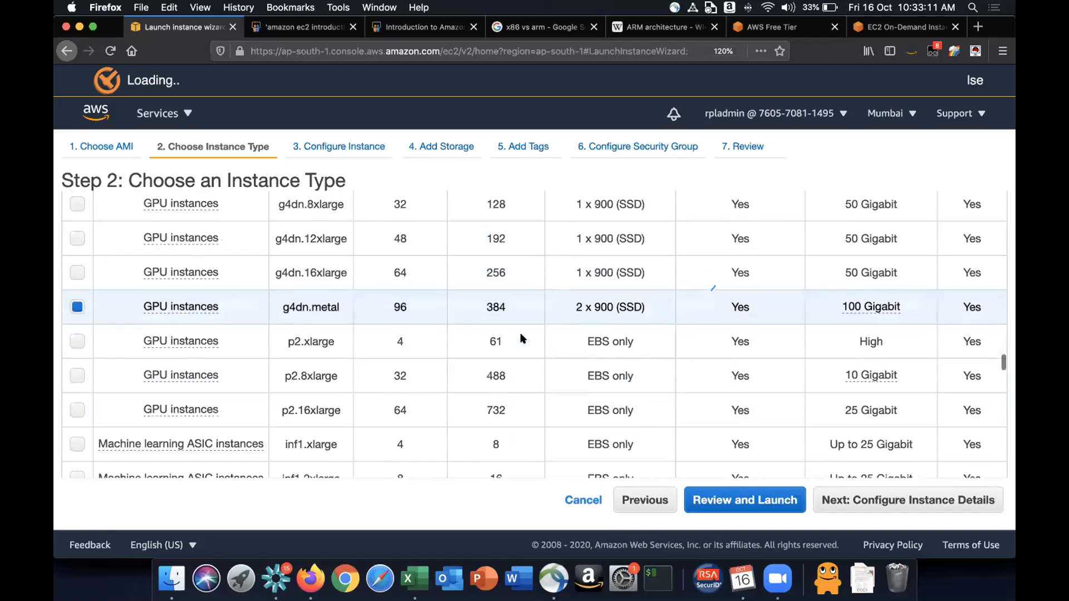
click(413, 411)
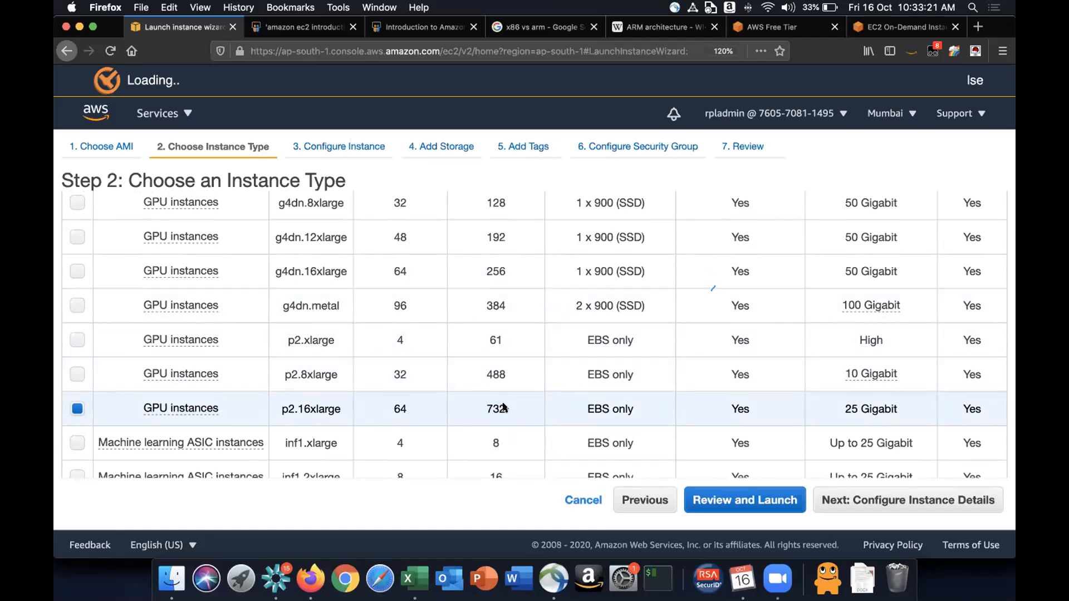
- Scroll to the memory optimized types and select the x1e.32xlarge instance type
scroll(503, 408, down, 5)
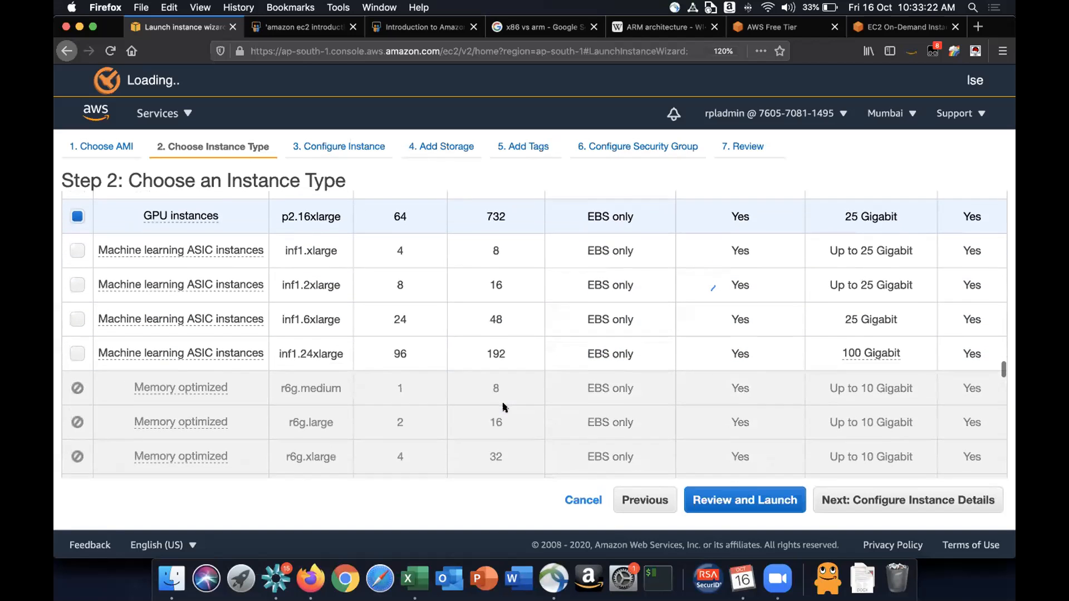
scroll(503, 408, down, 10)
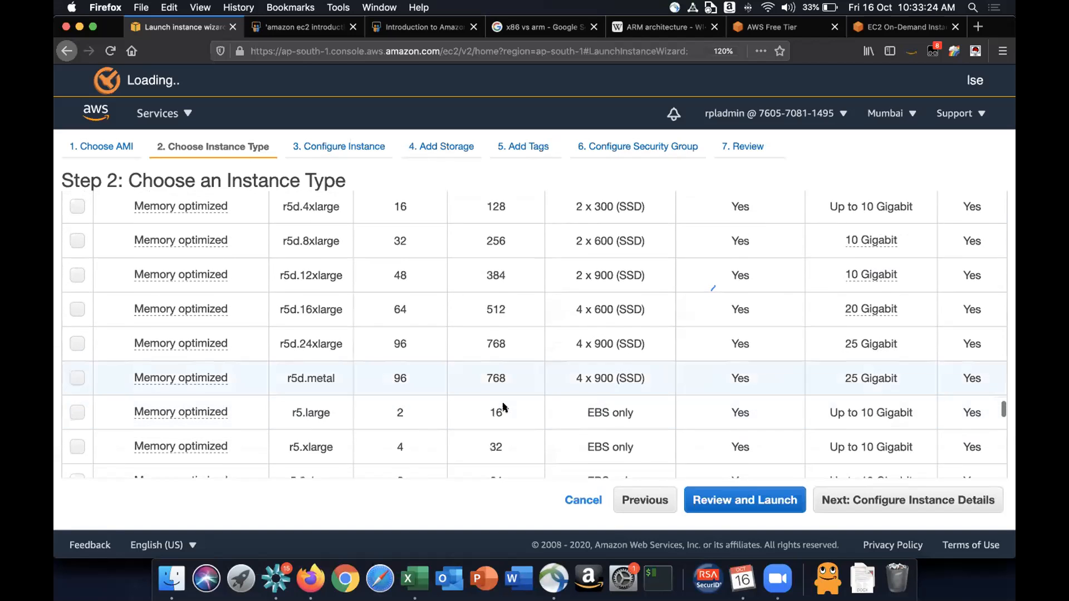
scroll(503, 407, down, 2)
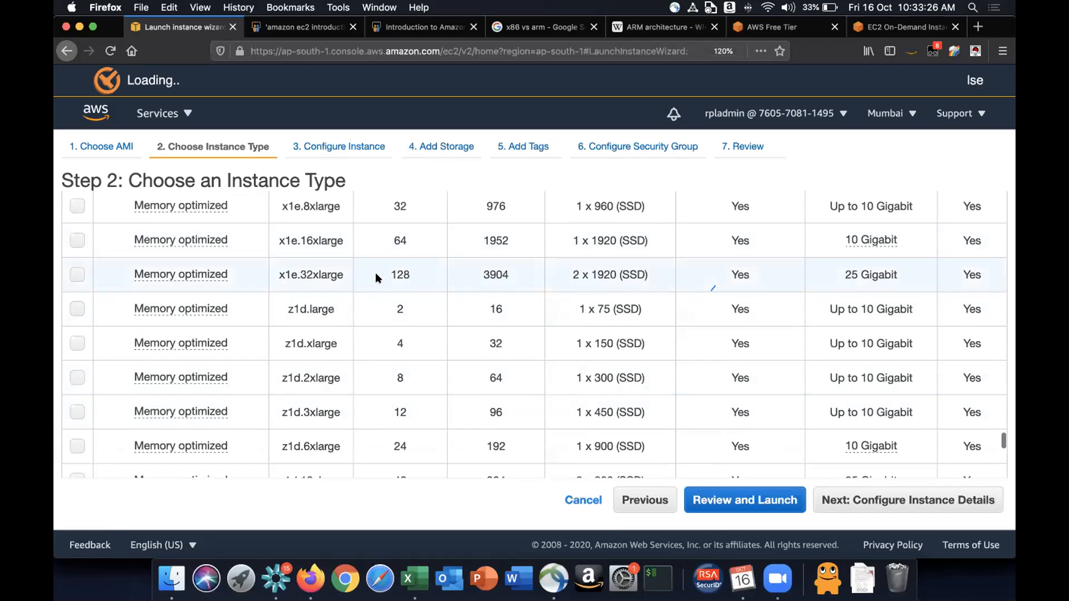
click(410, 274)
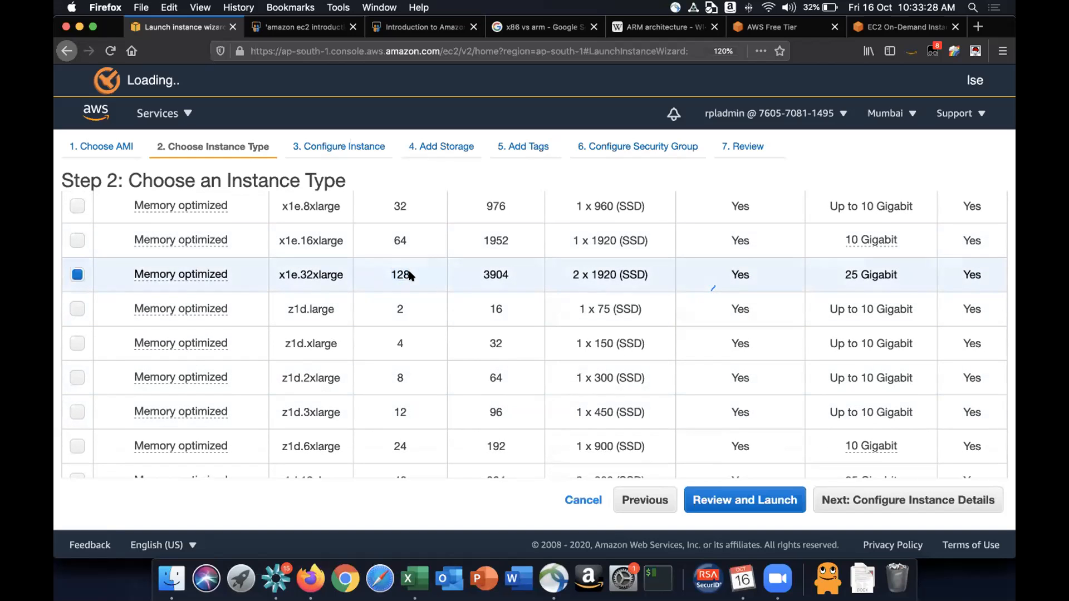
double_click(392, 274)
click(509, 271)
drag(509, 270, 447, 265)
click(446, 265)
- Scroll through the instance type list to review the selected instance's specifications
scroll(515, 277, down, 4)
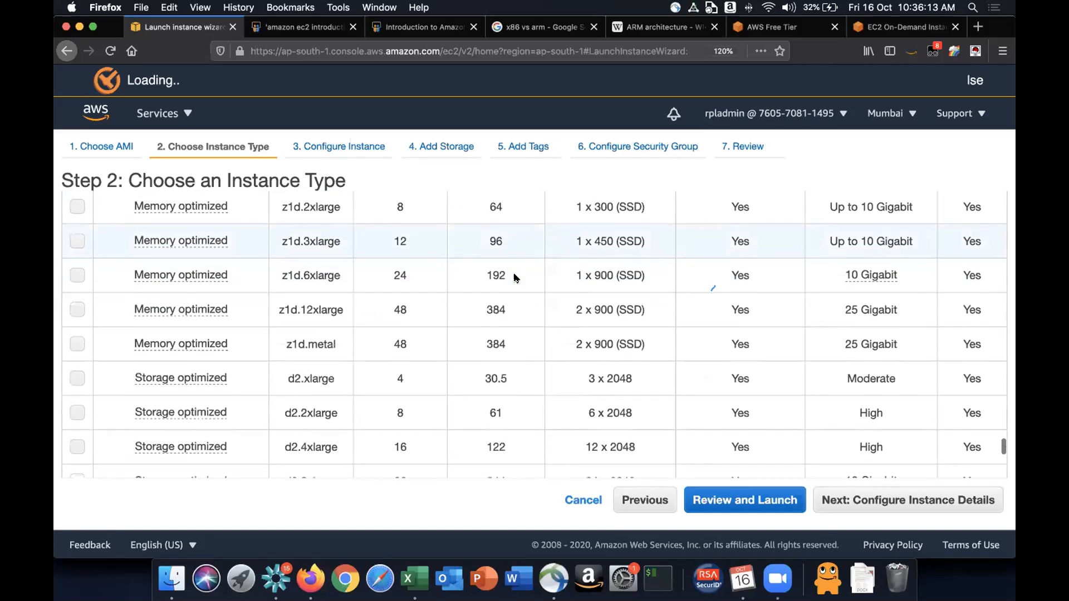
scroll(515, 278, up, 5)
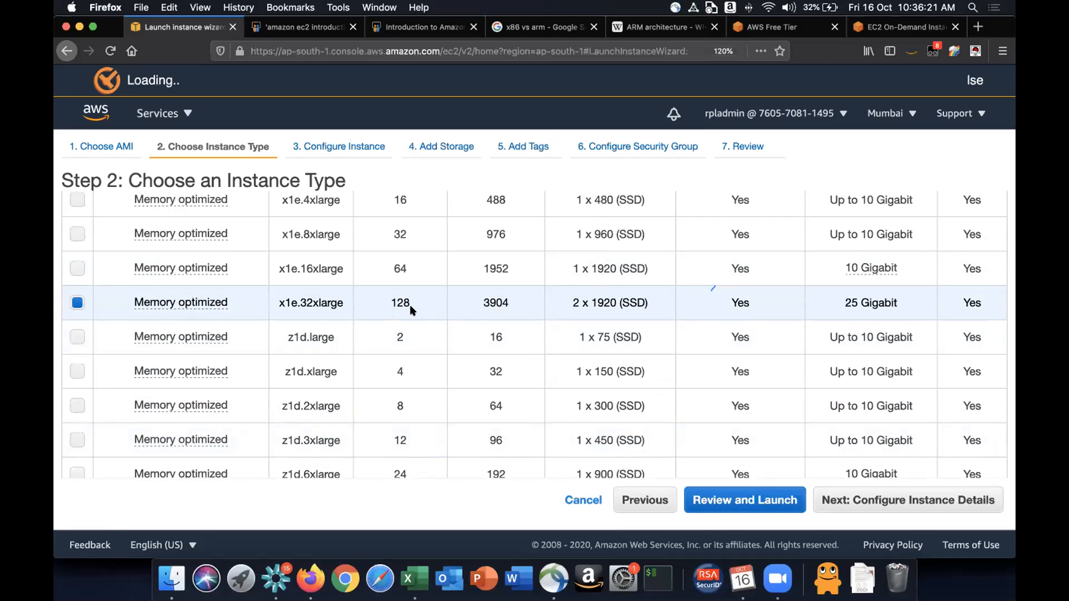
scroll(510, 308, down, 15)
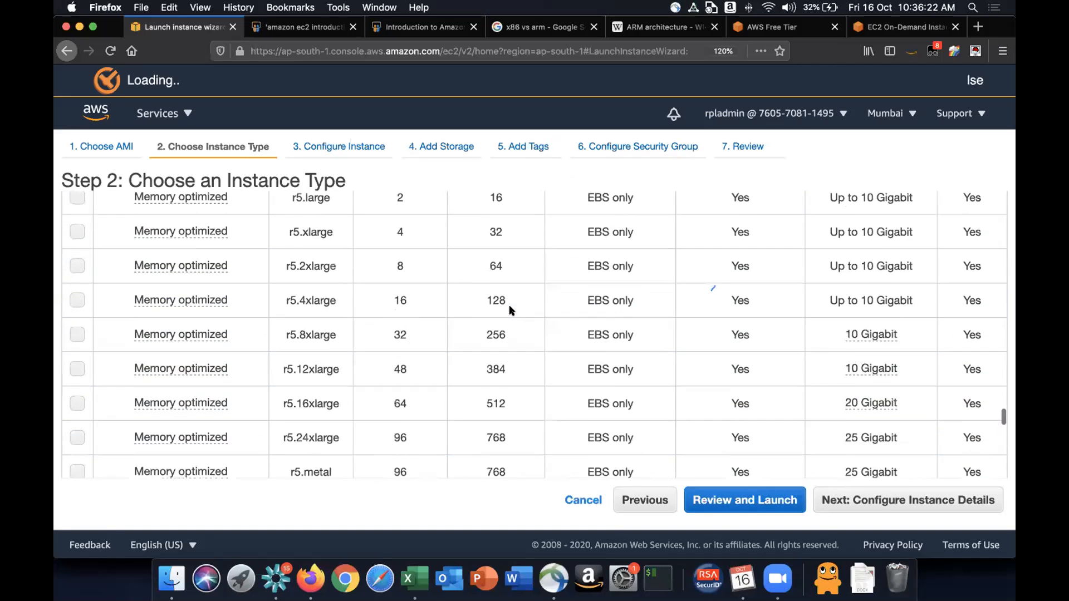
scroll(511, 310, up, 20)
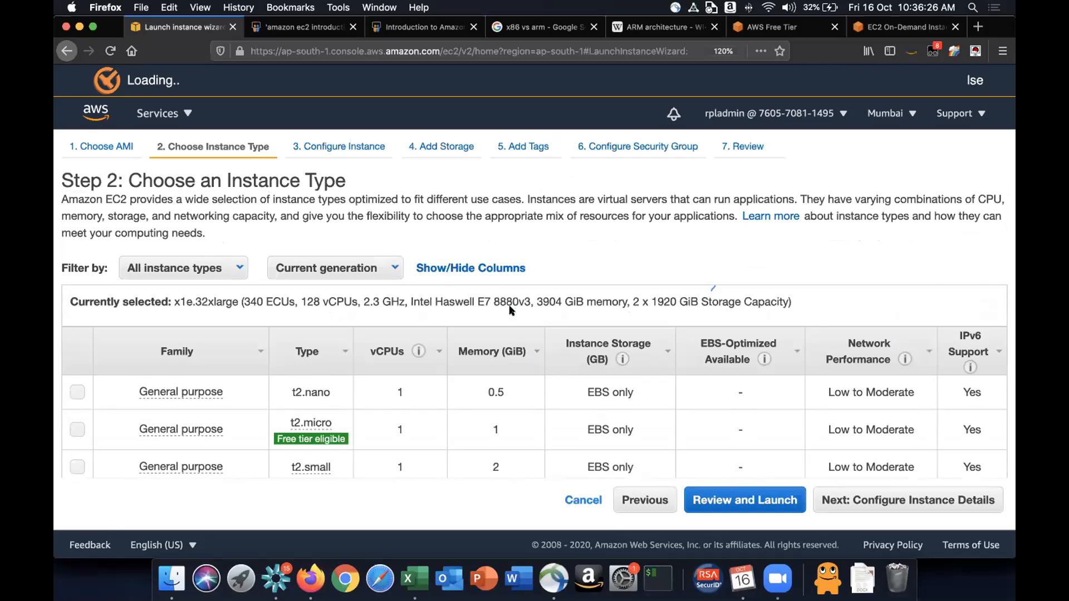
scroll(510, 310, down, 10)
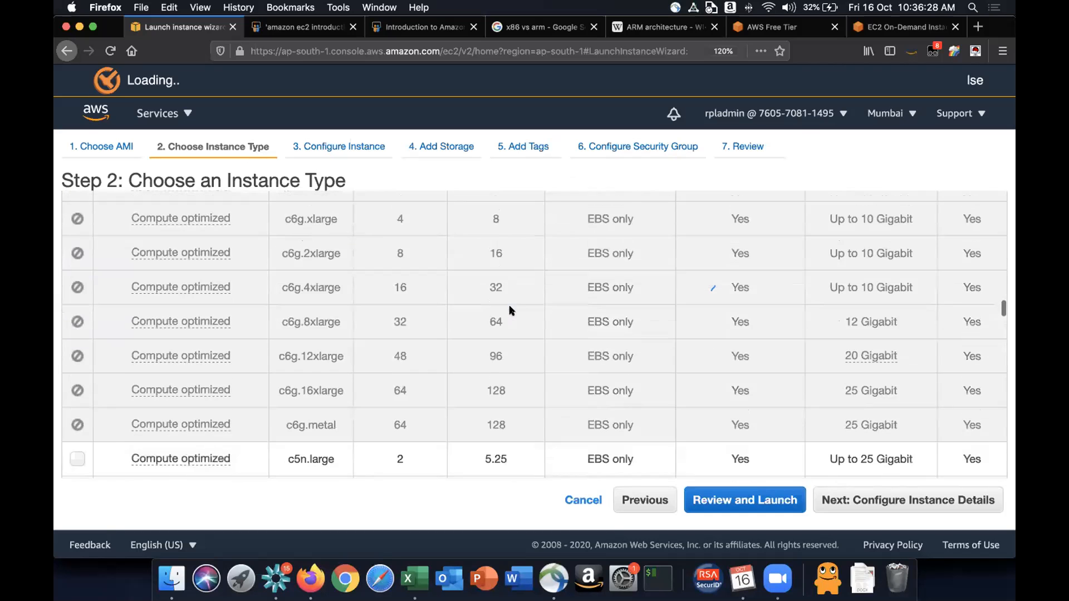
scroll(511, 311, down, 10)
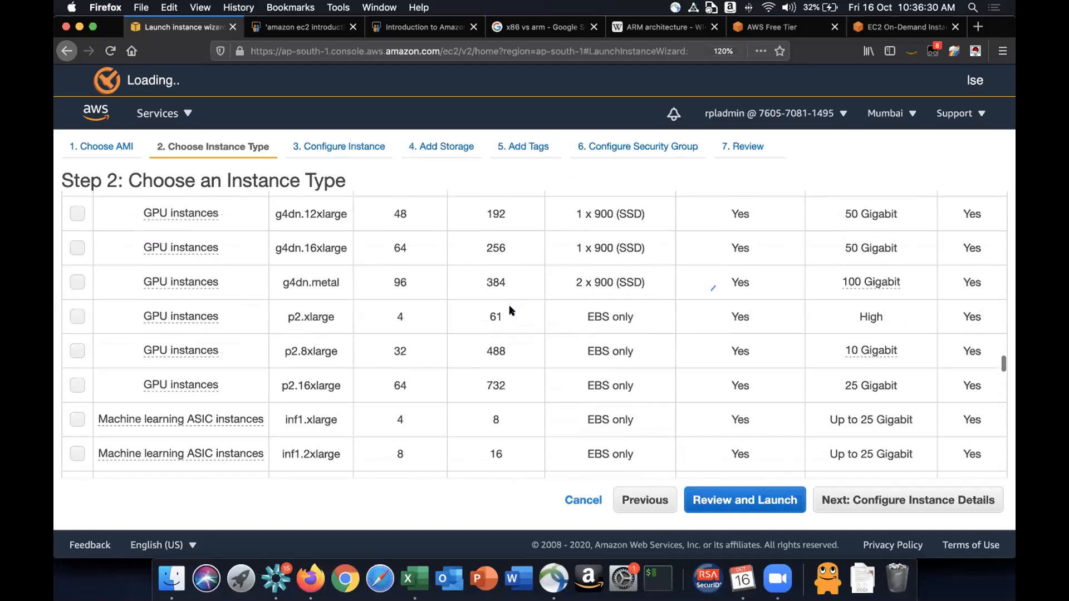
scroll(510, 310, down, 10)
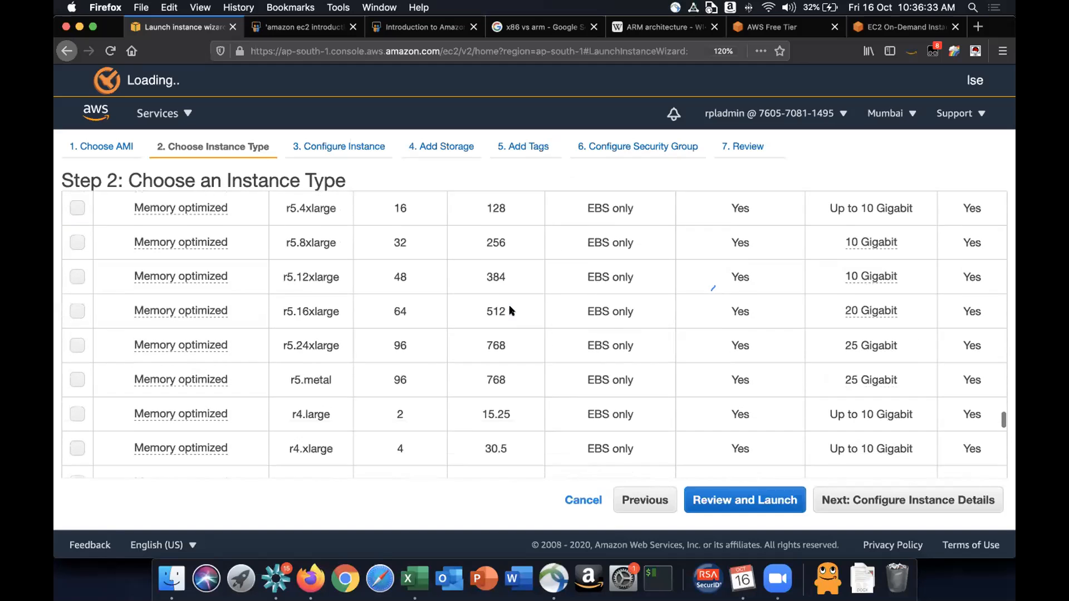
- Return to the selected x1e.32xlarge row in the instance type list and select its type name
scroll(511, 311, down, 10)
scroll(510, 310, up, 6)
scroll(511, 310, up, 4)
drag(276, 339, 341, 339)
click(340, 340)
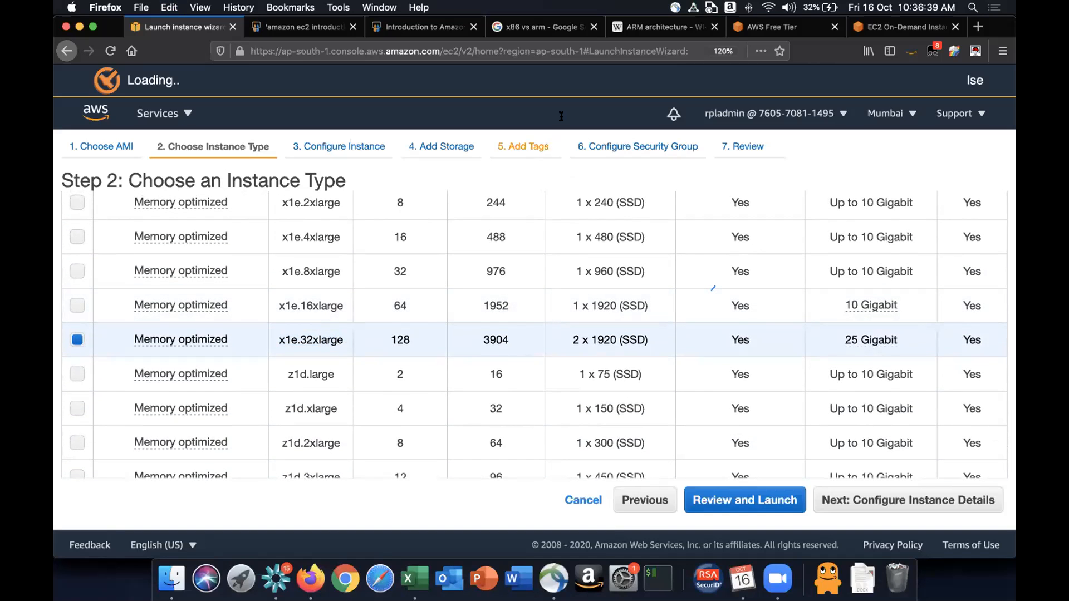
- Find x1e.32 on the EC2 on-demand pricing page and highlight the x1e.32xlarge hourly price
click(896, 27)
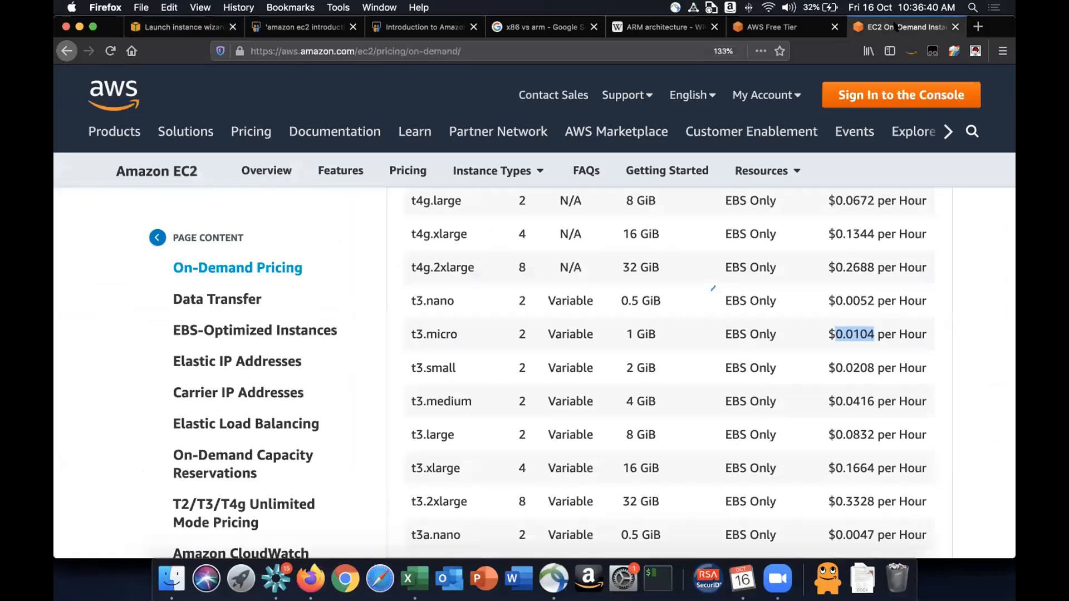
click(701, 287)
key(super+f)
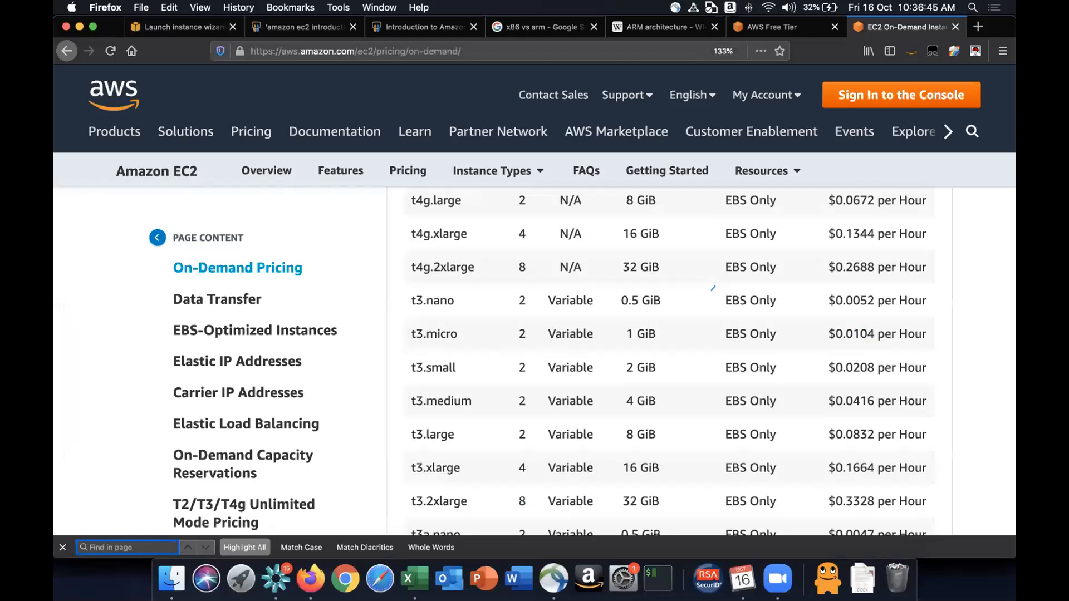
text(x)
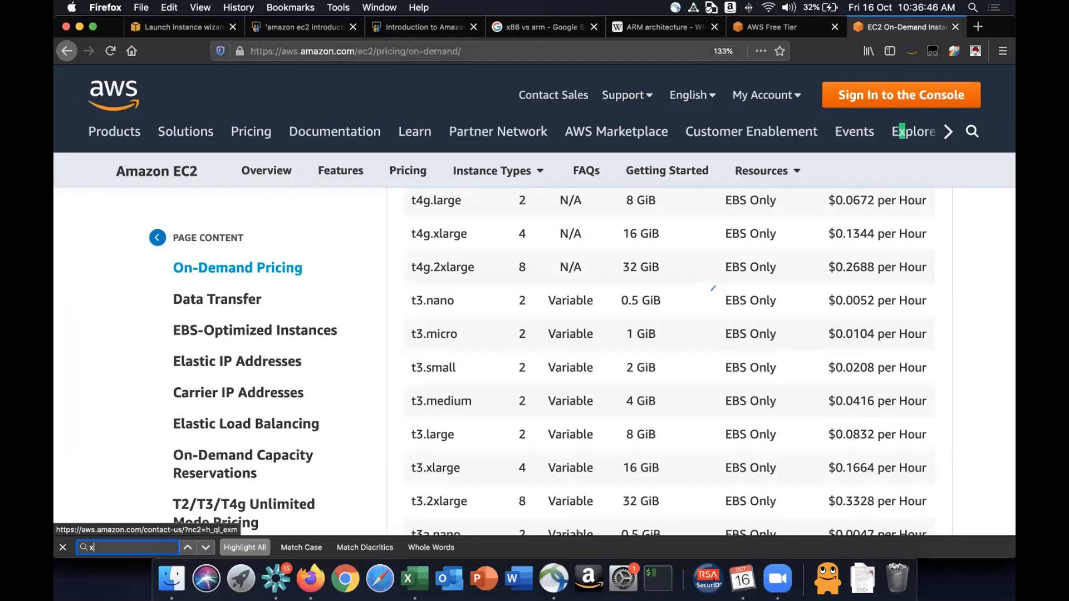
text(1e.32)
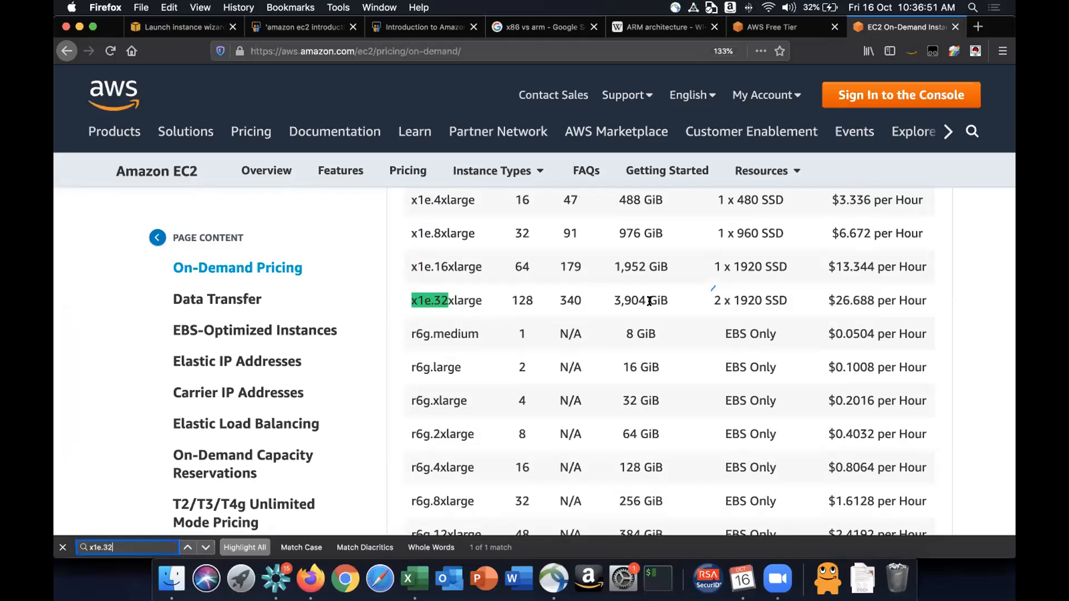
click(827, 296)
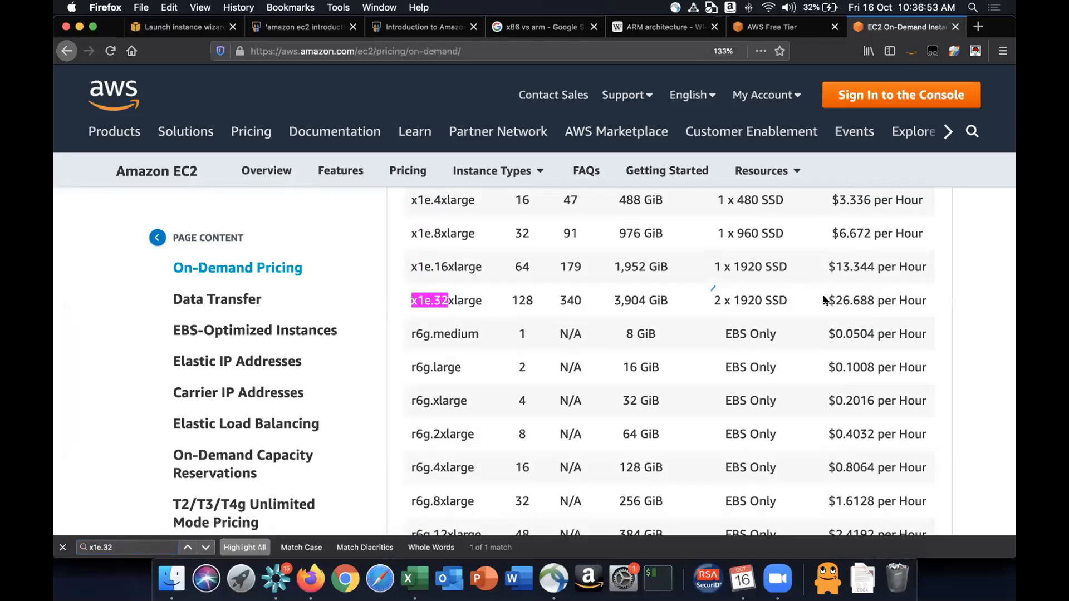
drag(827, 300, 874, 294)
- Calculate the x1e.32xlarge monthly cost in H5 as =26*720 and convert it to rupees in I5 with =H5*75
click(414, 579)
click(818, 182)
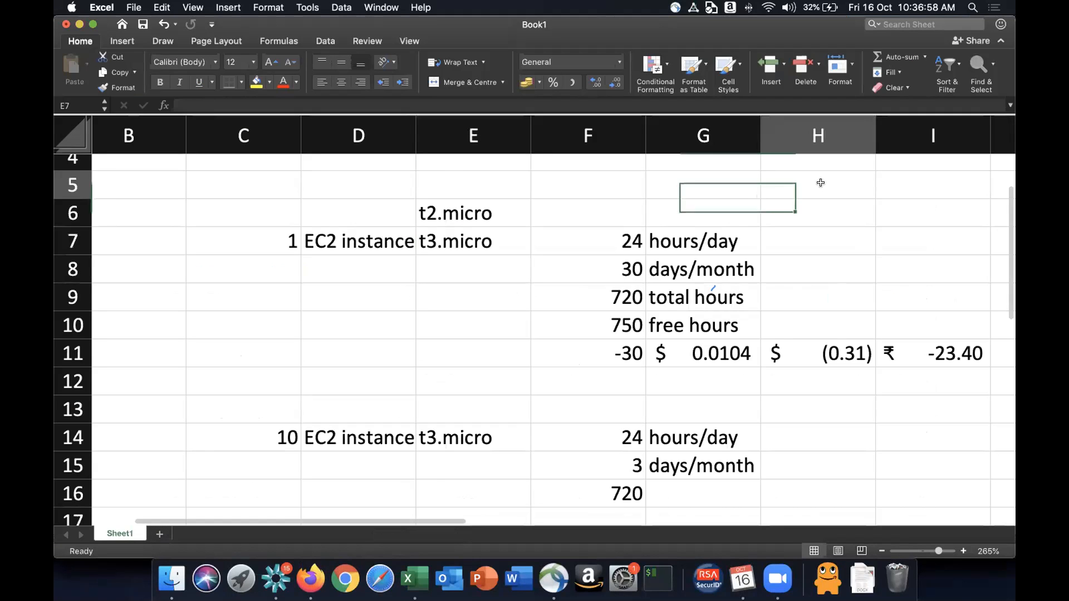
text(=26*720)
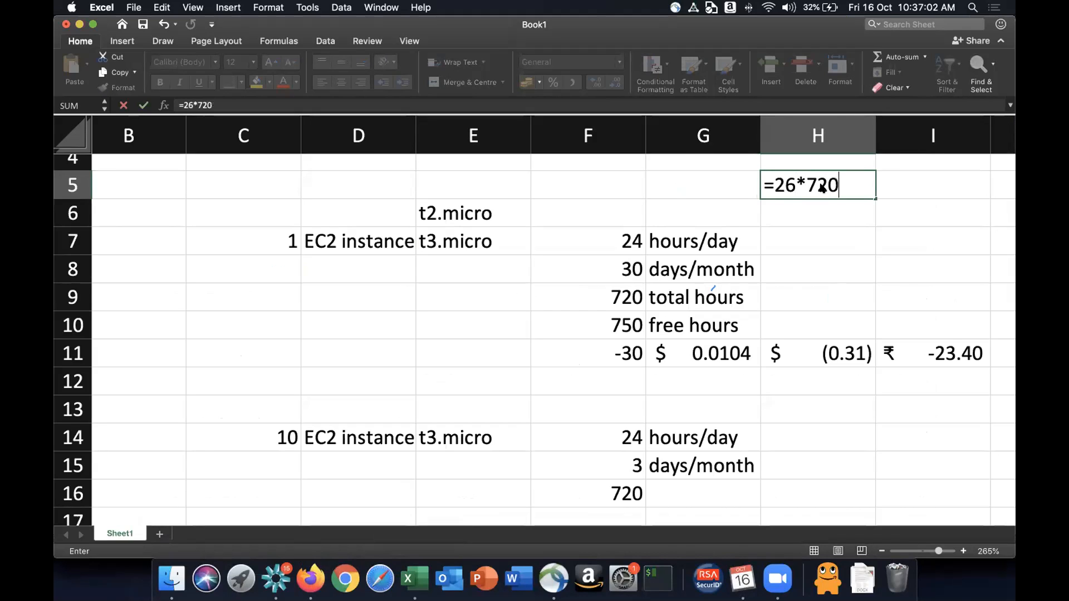
key(Tab)
text(=)
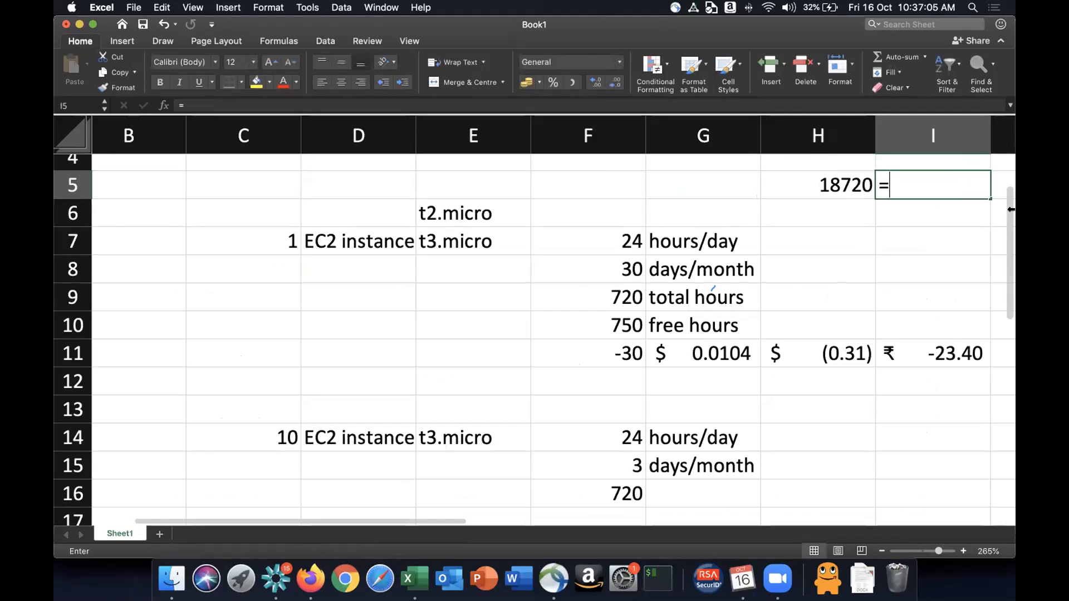
key(Left)
text(*75)
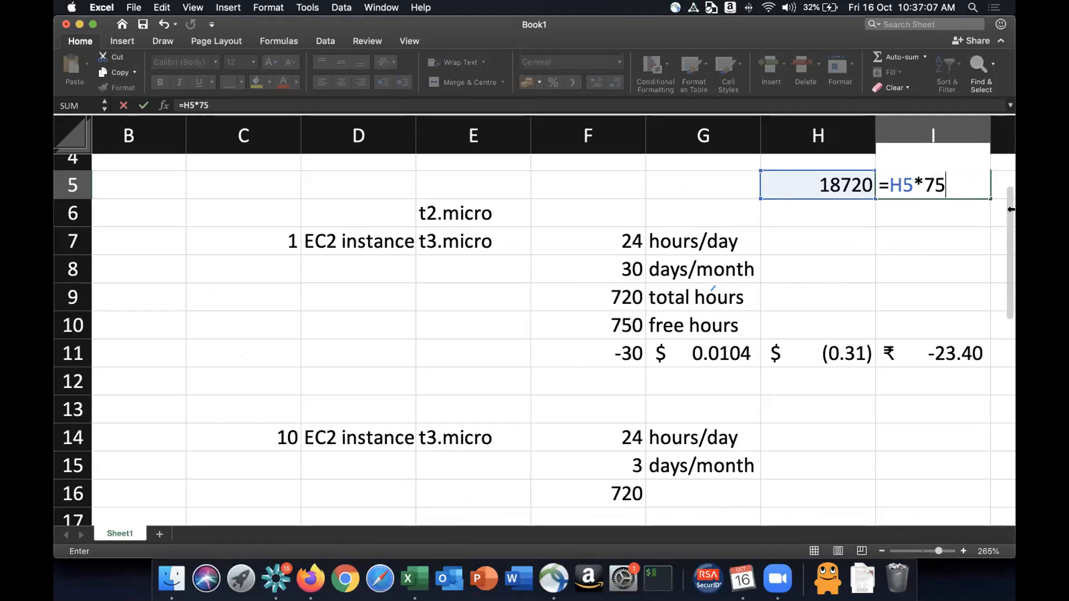
key(Return)
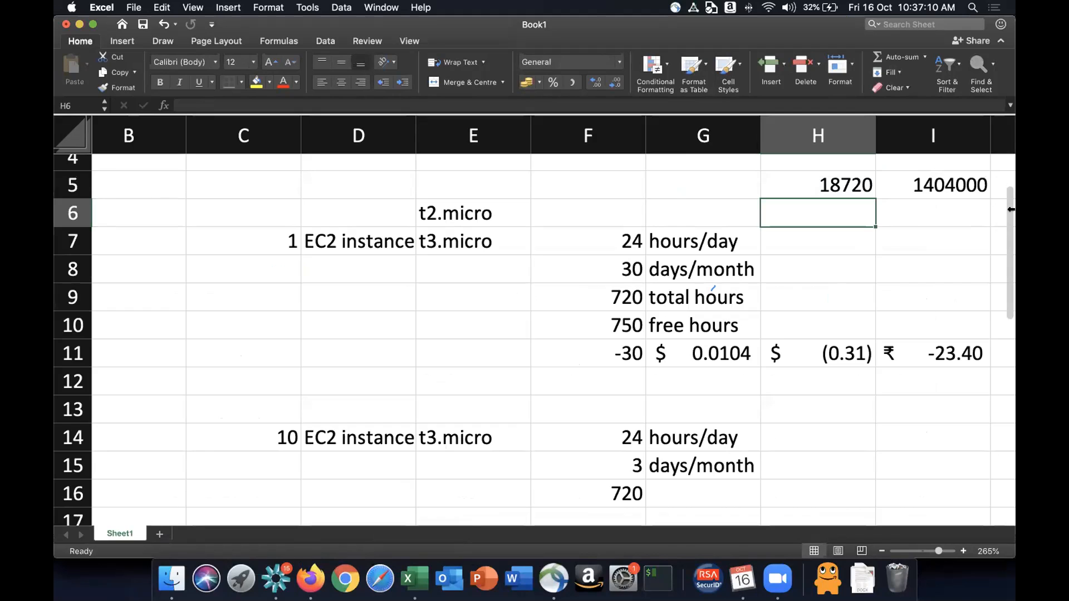
- Format the rupee result in I5 as Indian rupee accounting without decimal places
key(Up)
key(Right)
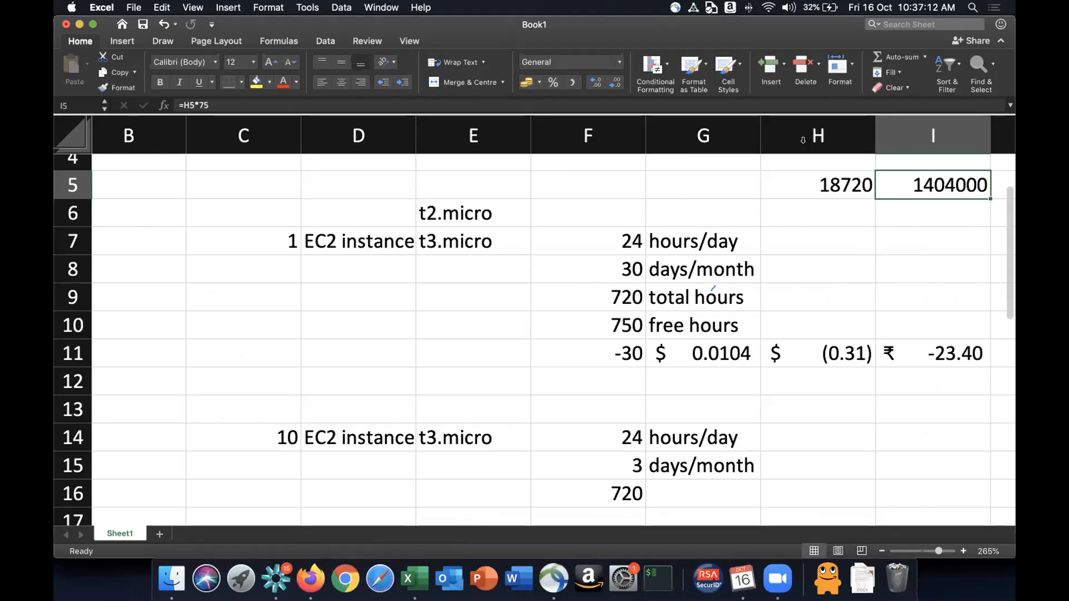
click(539, 84)
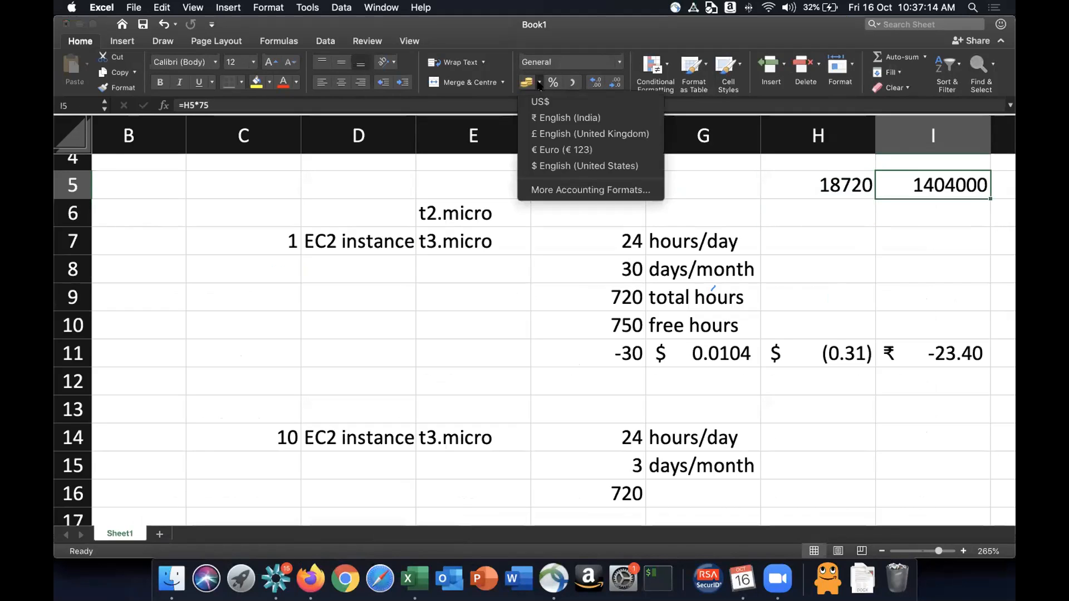
click(543, 117)
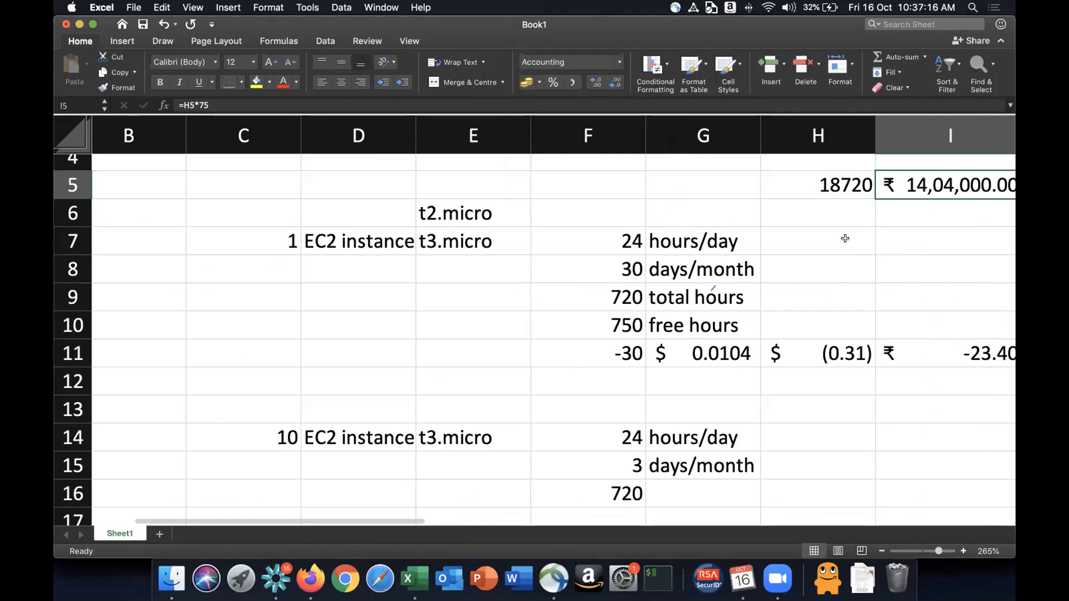
scroll(845, 238, right, 2)
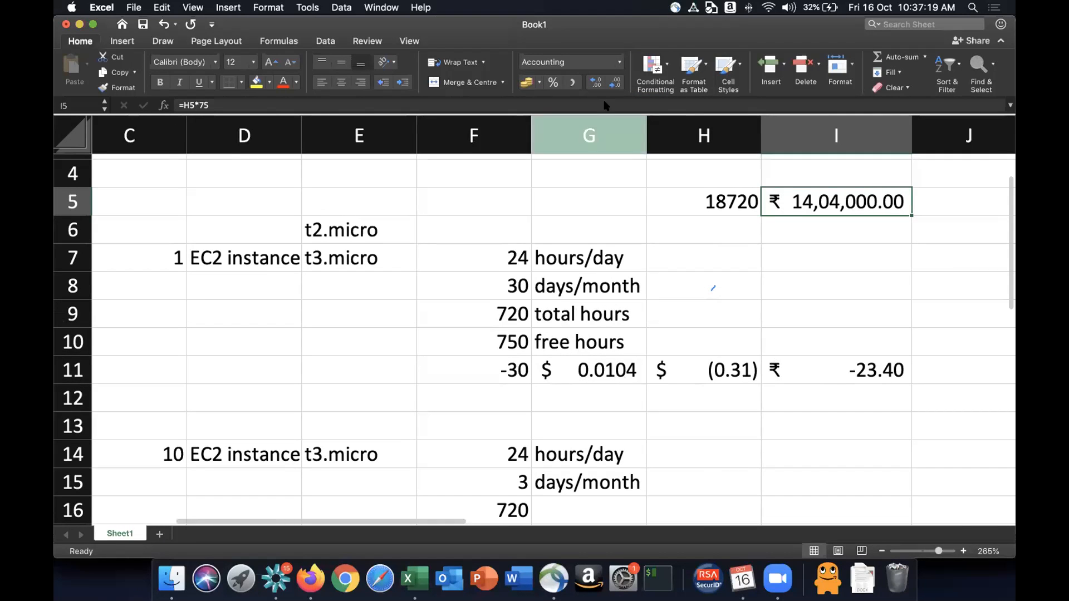
double_click(615, 83)
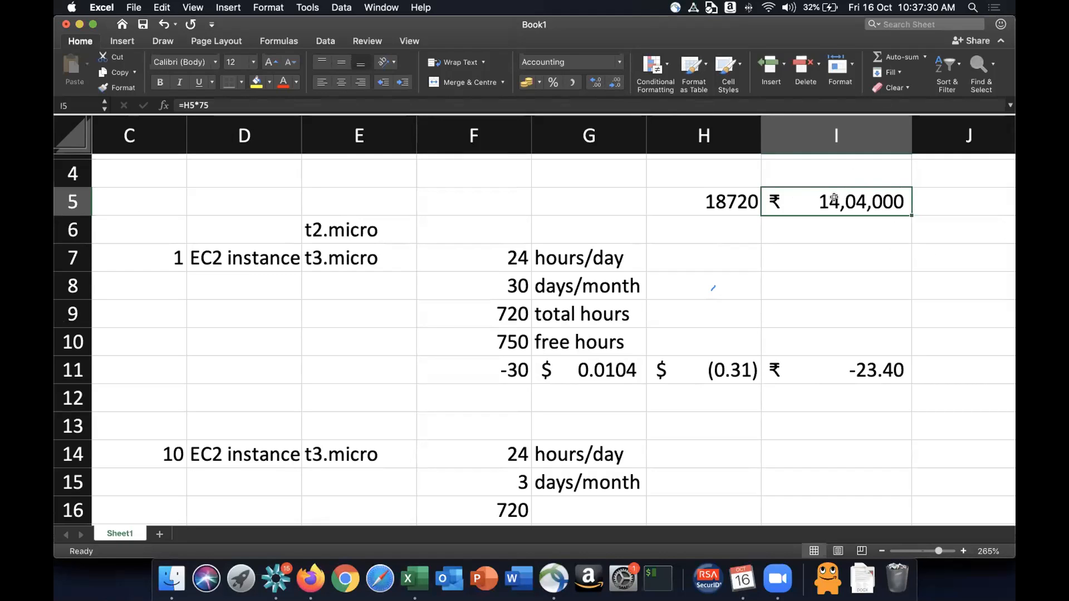
- Clear the two calculation cells H5 and I5
key(shift+Left)
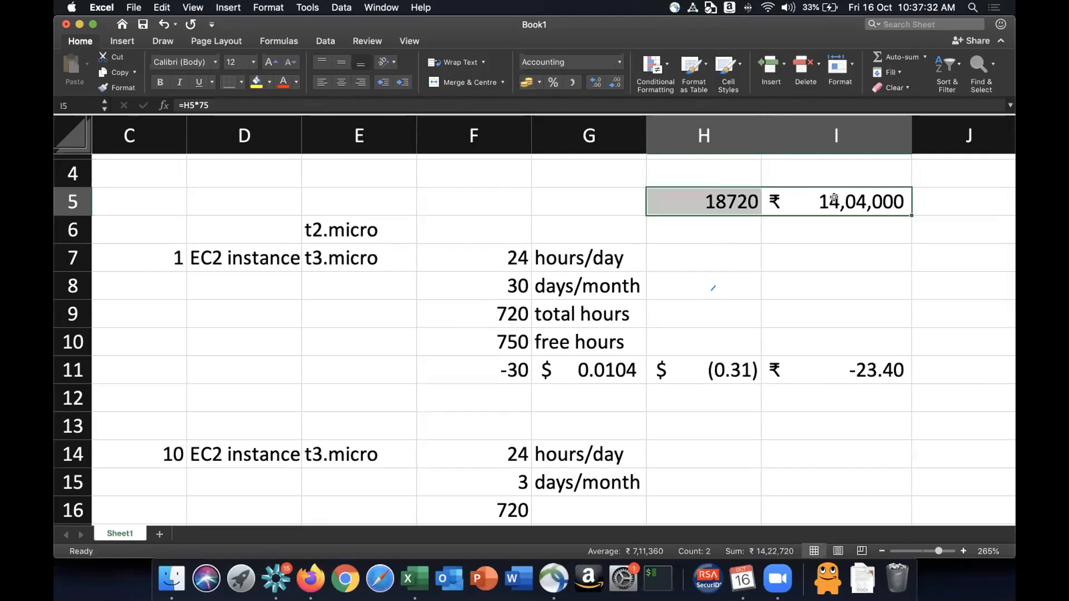
key(Delete)
key(Left)
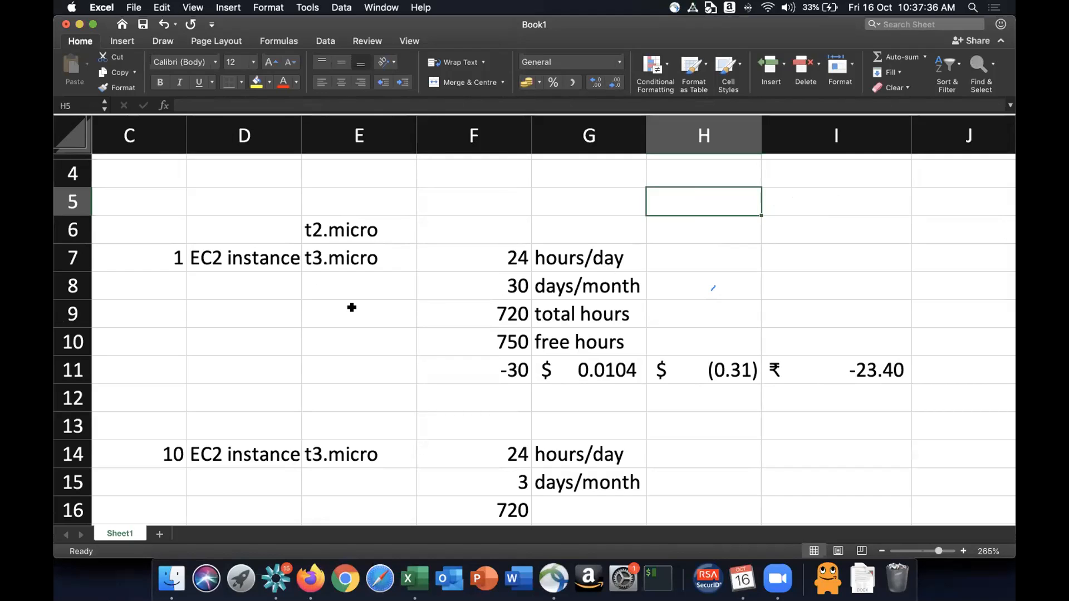
- Switch back to the launch wizard and select the t2.micro instance type again
drag(335, 230, 334, 261)
key(super+Tab)
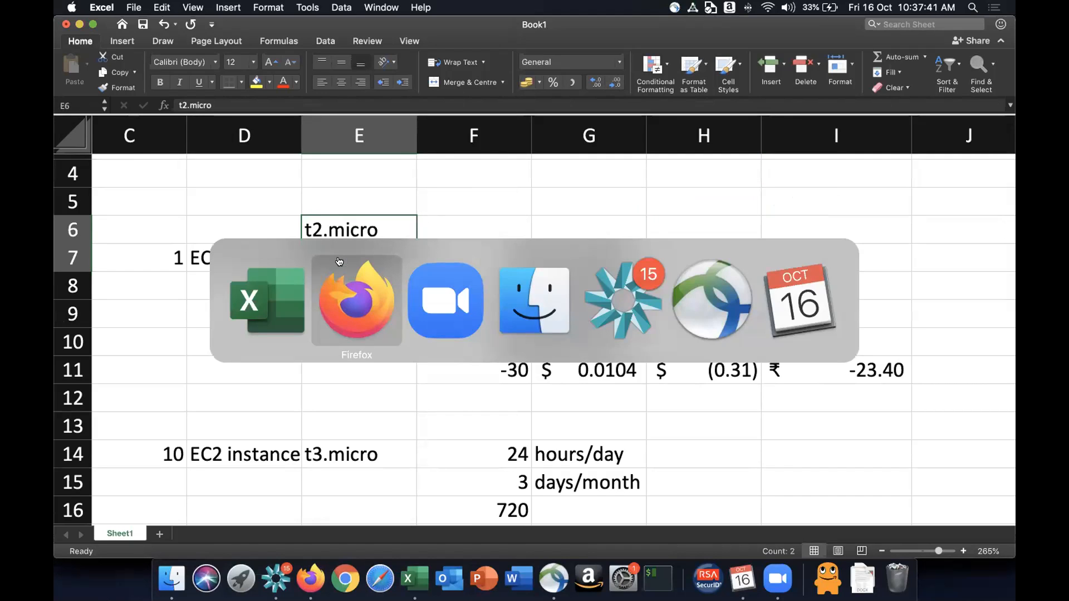
click(195, 26)
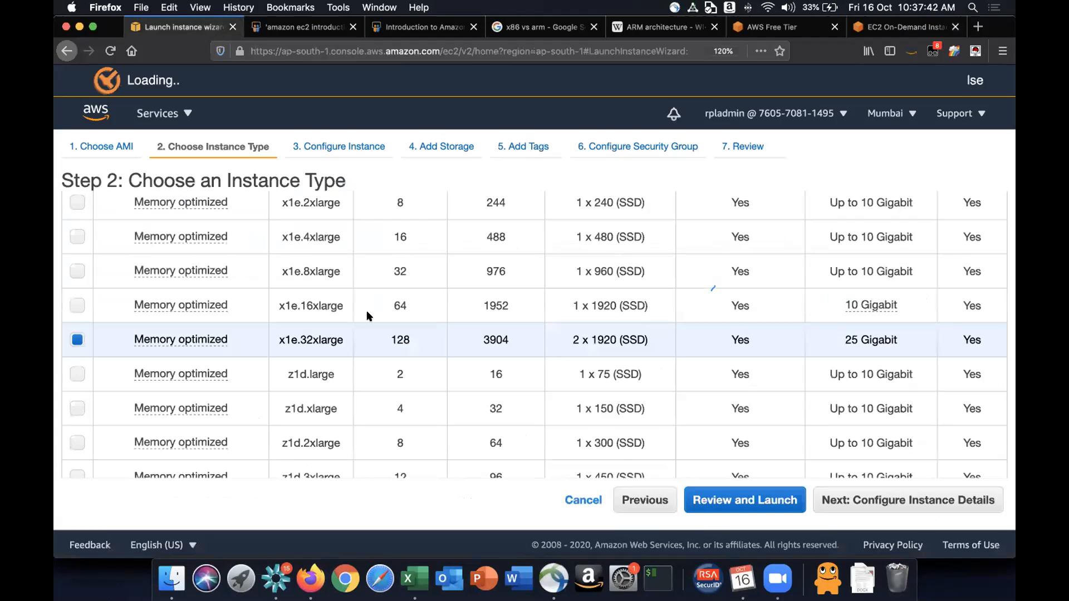
scroll(370, 305, up, 15)
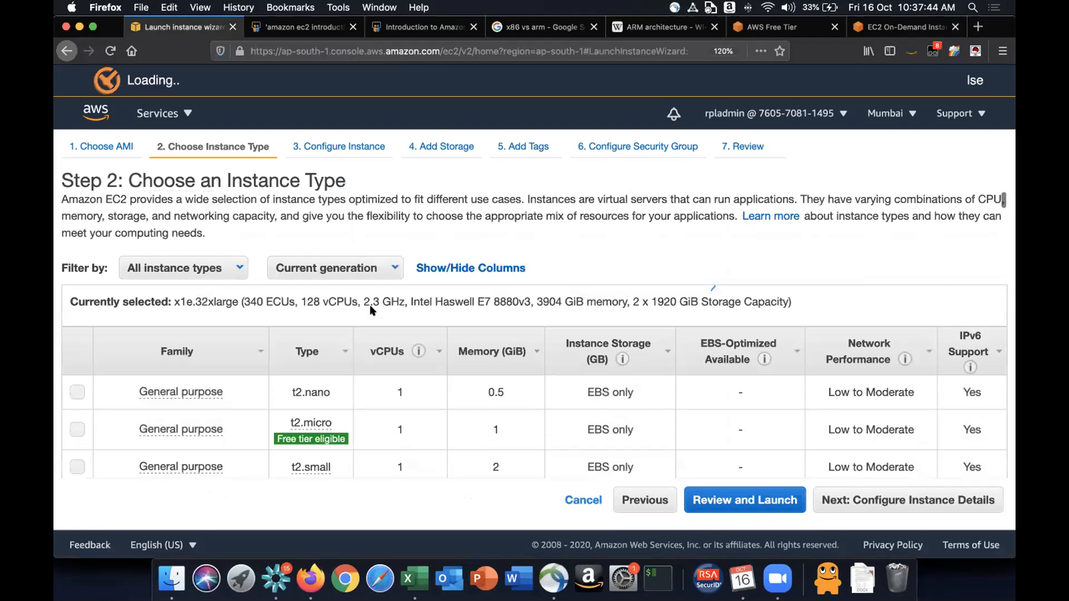
click(77, 351)
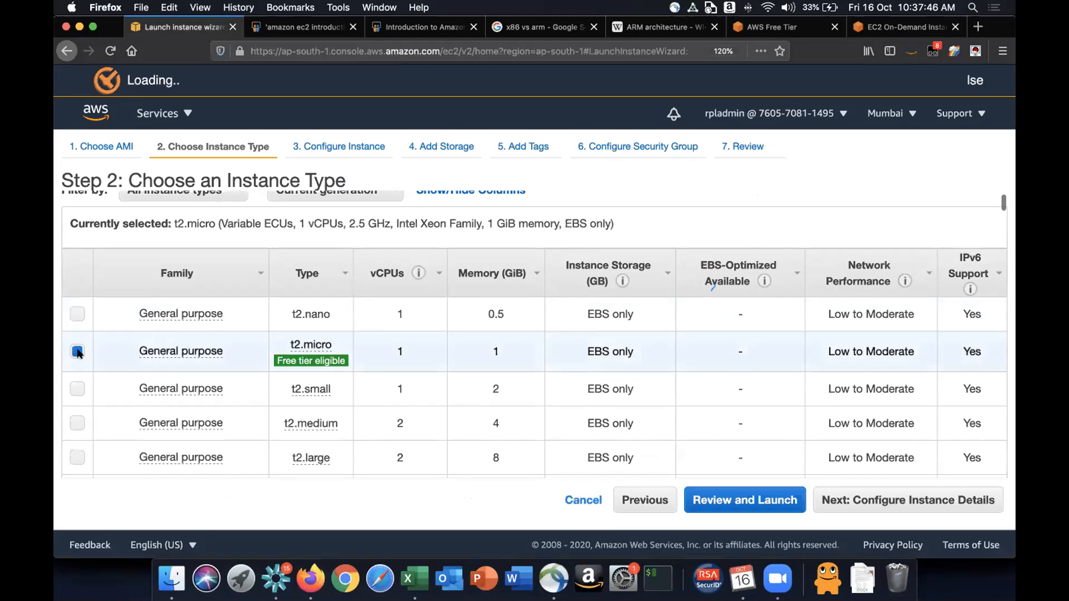
- Review the general purpose instance list and the free tier eligibility note for t2.micro
mouse_move(329, 362)
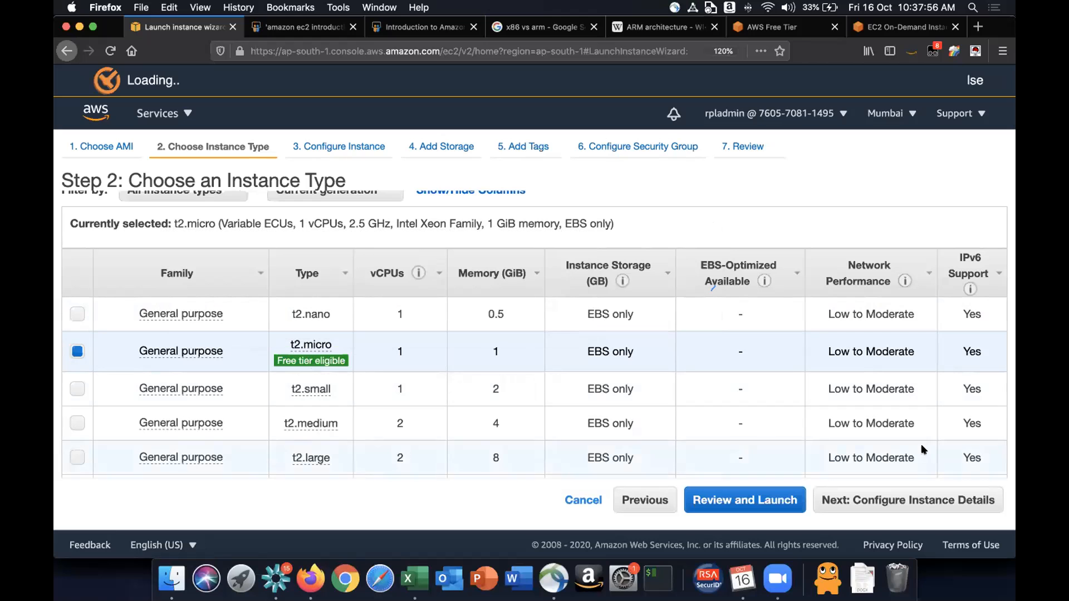
scroll(517, 395, down, 5)
scroll(517, 395, down, 10)
scroll(517, 394, up, 15)
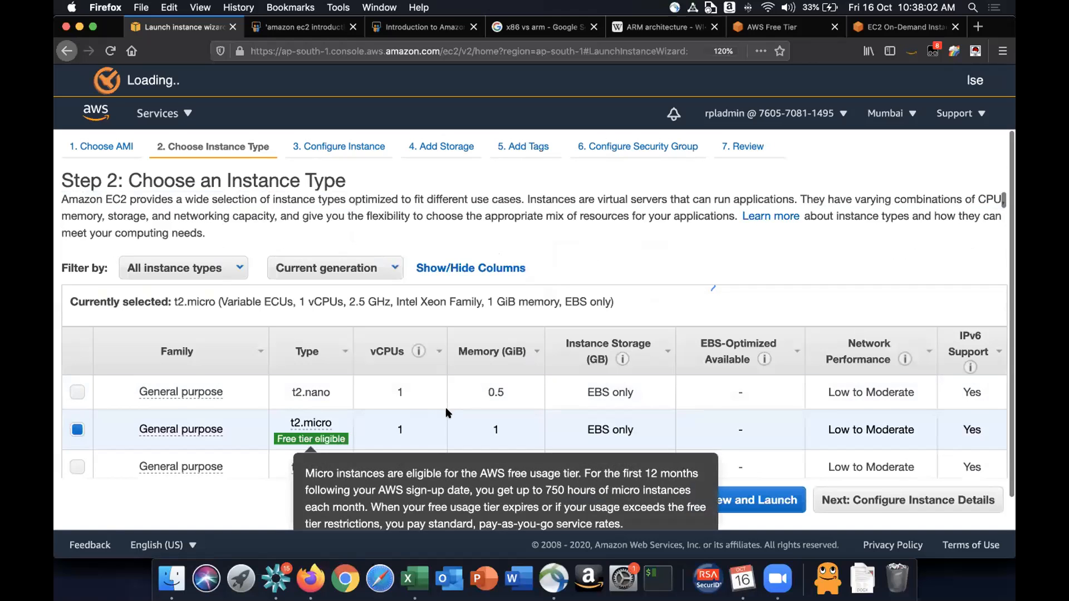
scroll(445, 413, down, 5)
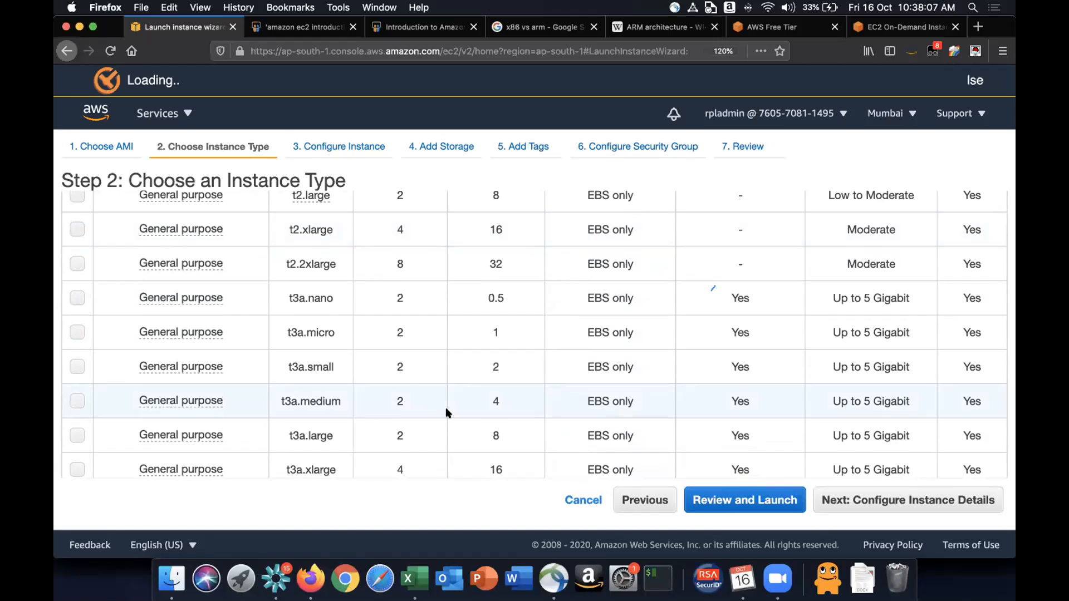
scroll(446, 411, down, 5)
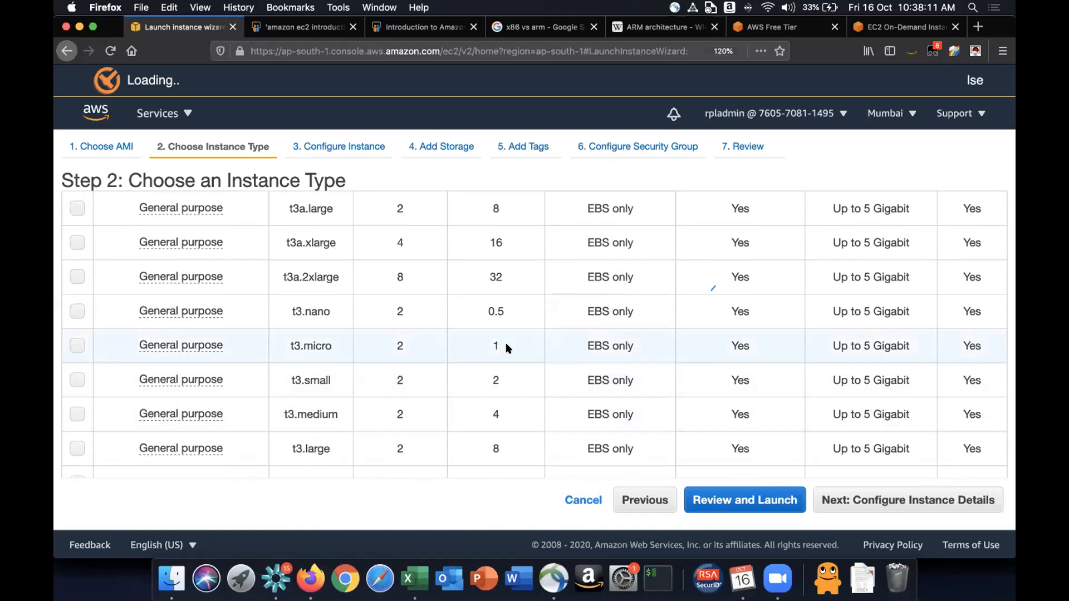
scroll(551, 341, up, 10)
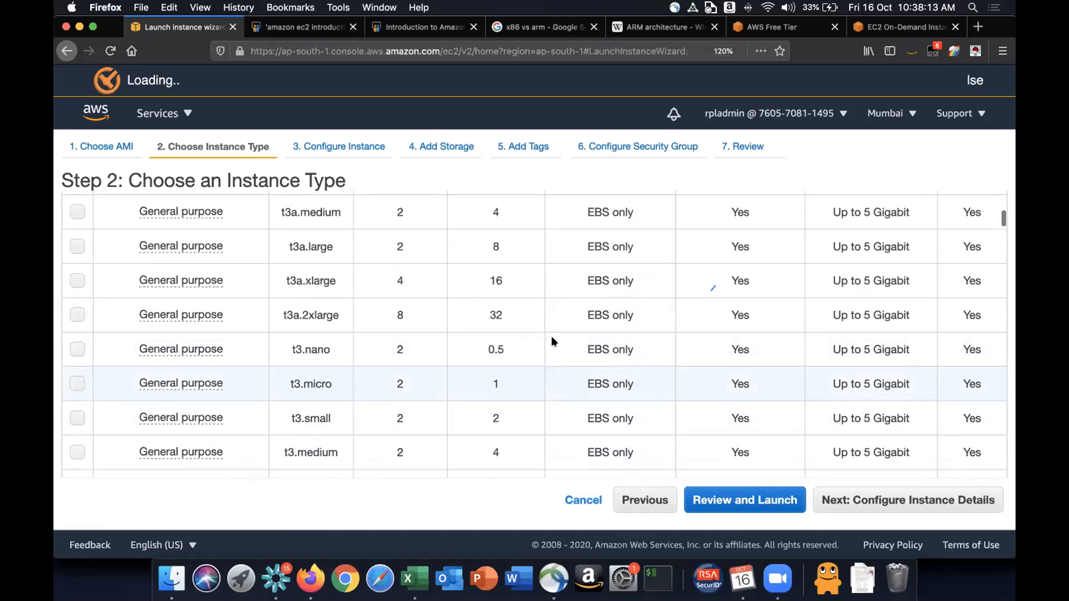
scroll(473, 352, down, 5)
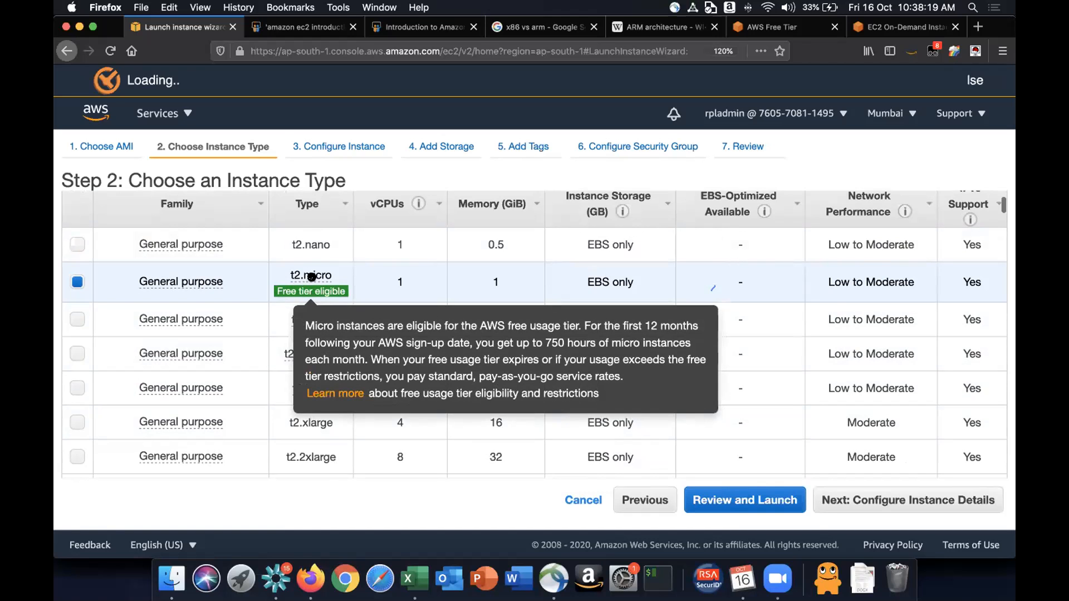
- Proceed to the Configure Instance Details step and scroll through its settings
mouse_move(283, 294)
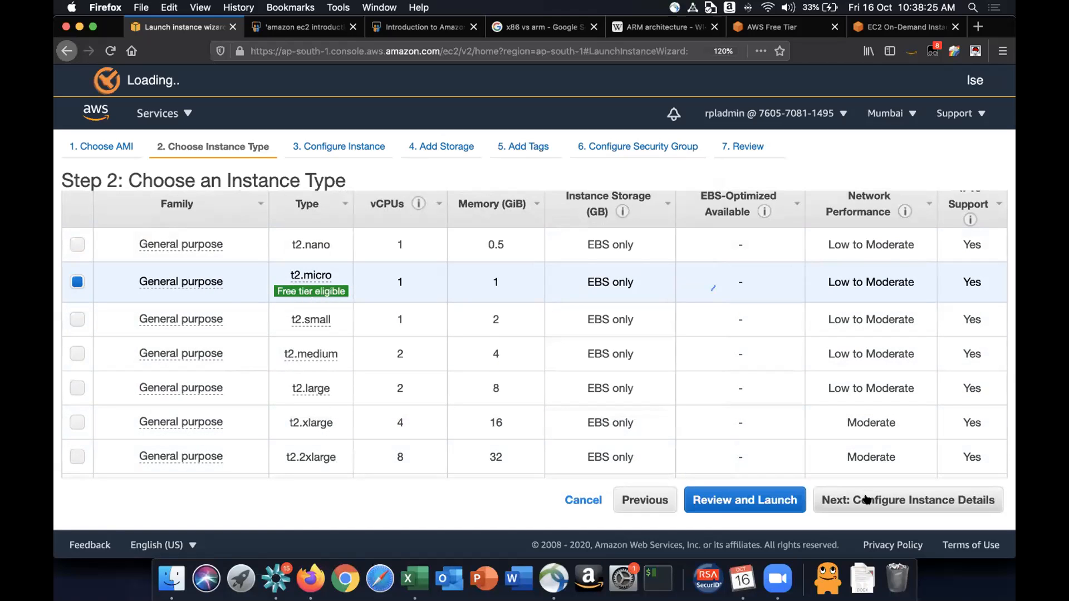
click(841, 500)
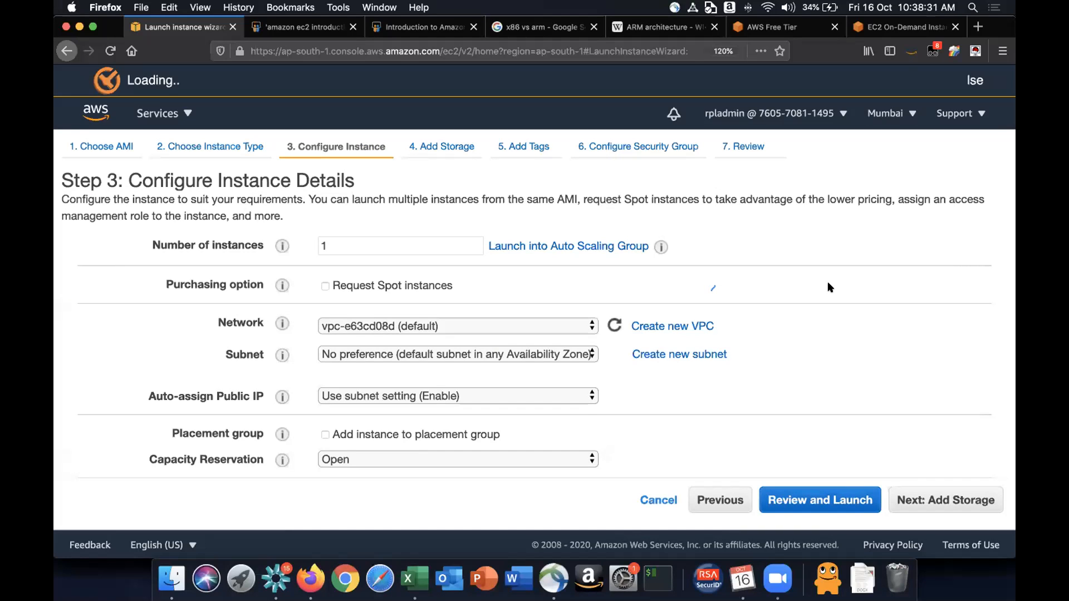
scroll(828, 282, down, 1)
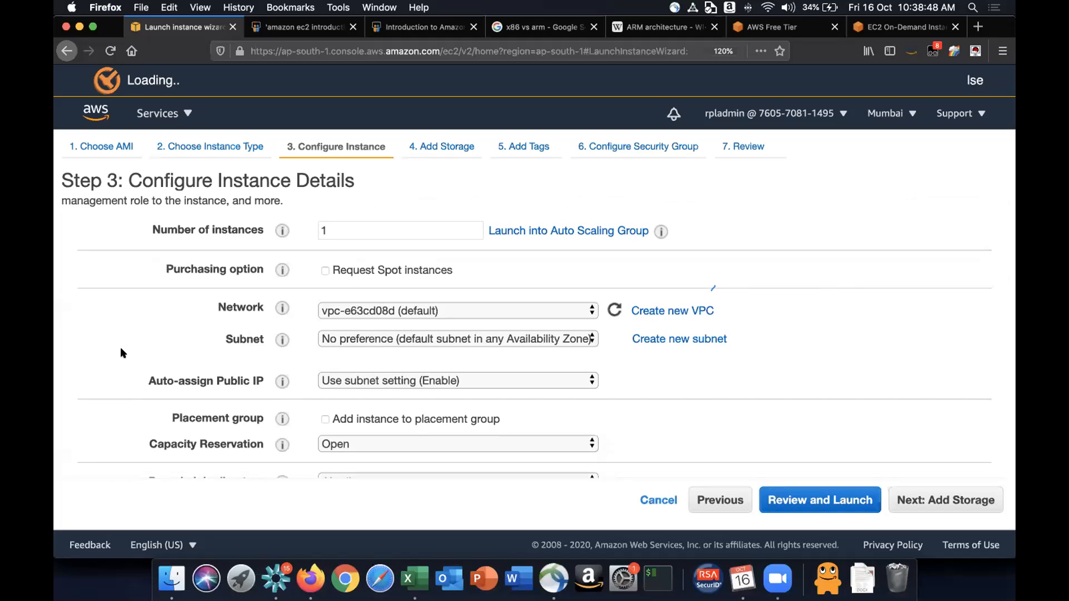
scroll(122, 353, down, 3)
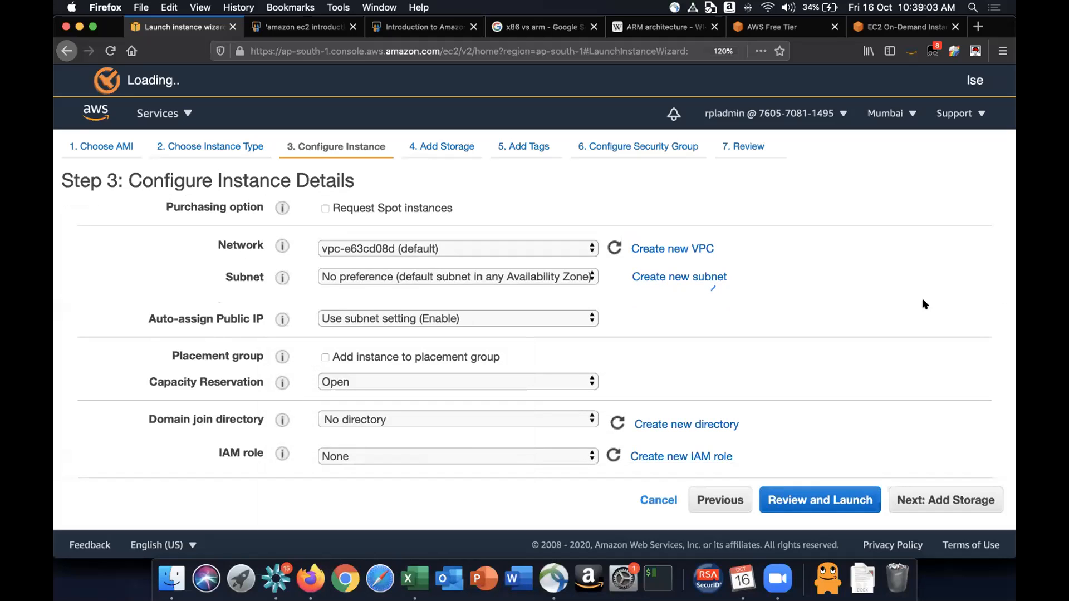
scroll(925, 304, down, 5)
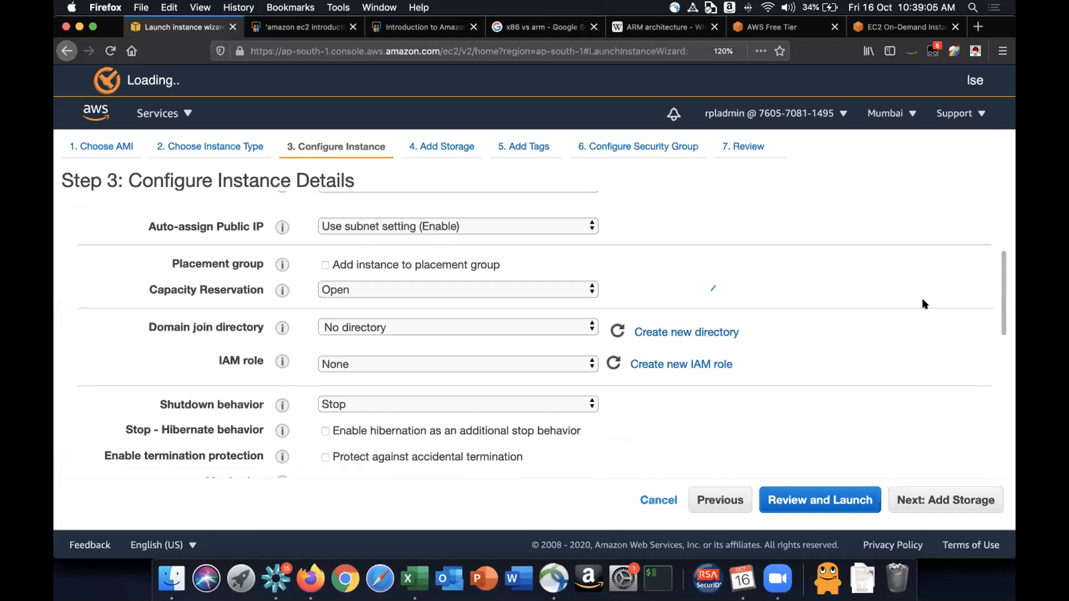
scroll(925, 304, down, 8)
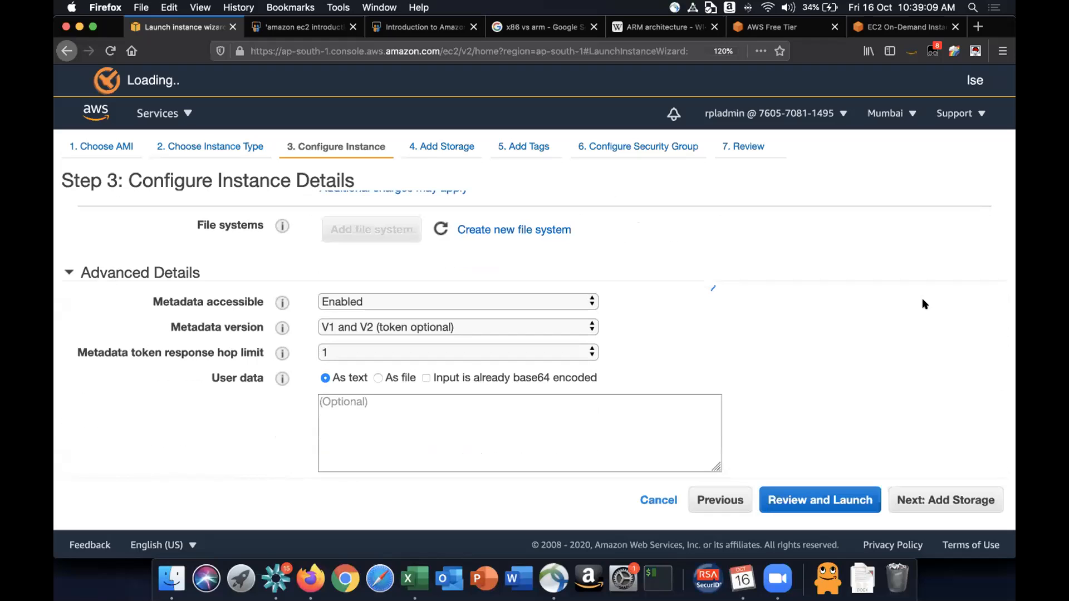
- Proceed to the Add Storage step and review the root volume's type options, keeping General Purpose SSD (gp2)
click(936, 504)
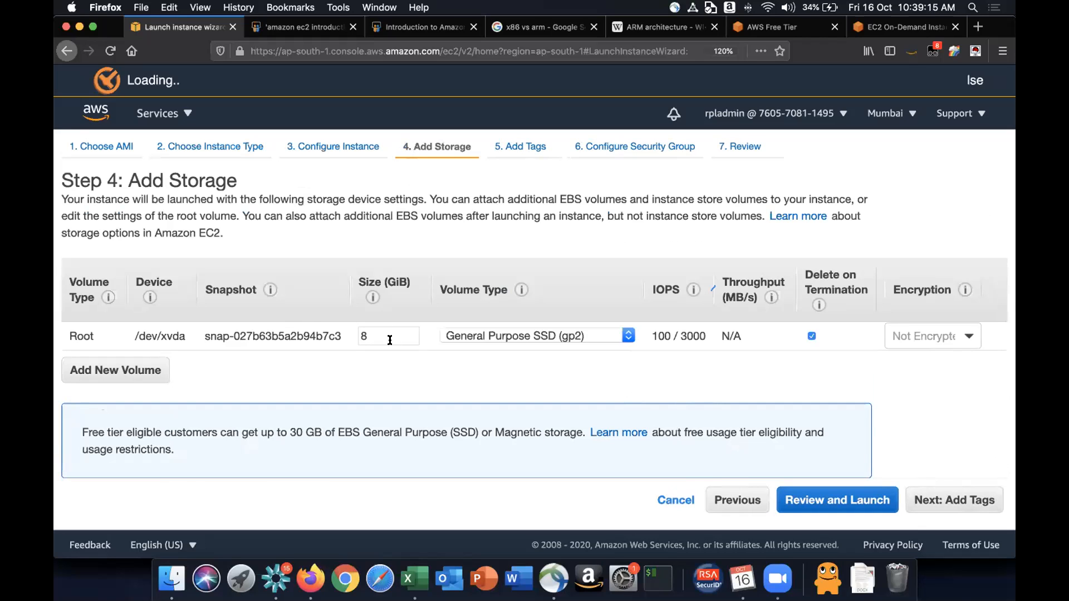
mouse_move(383, 277)
click(556, 334)
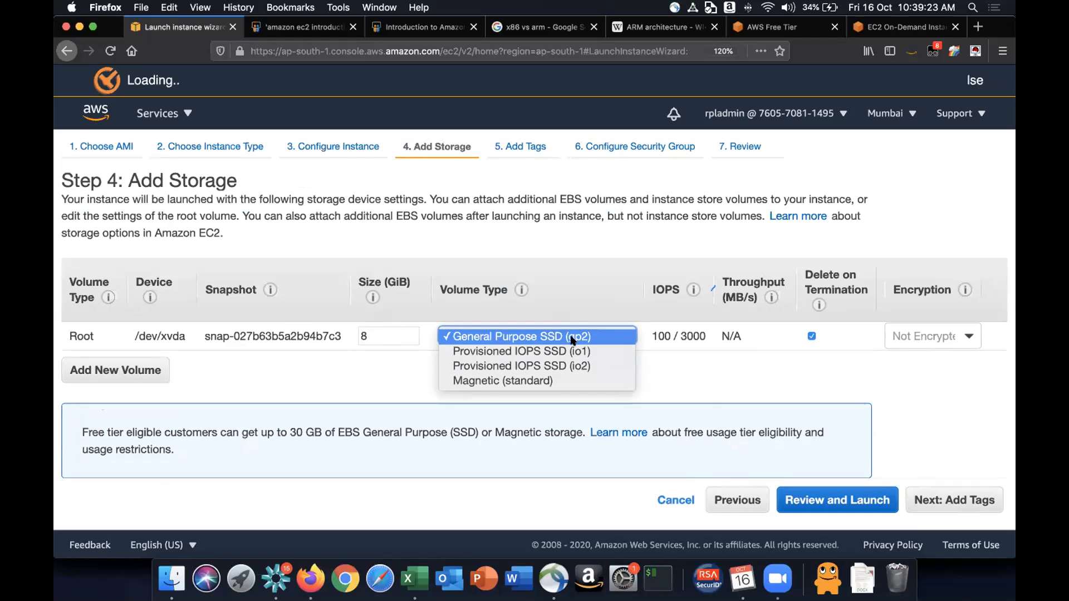
click(592, 341)
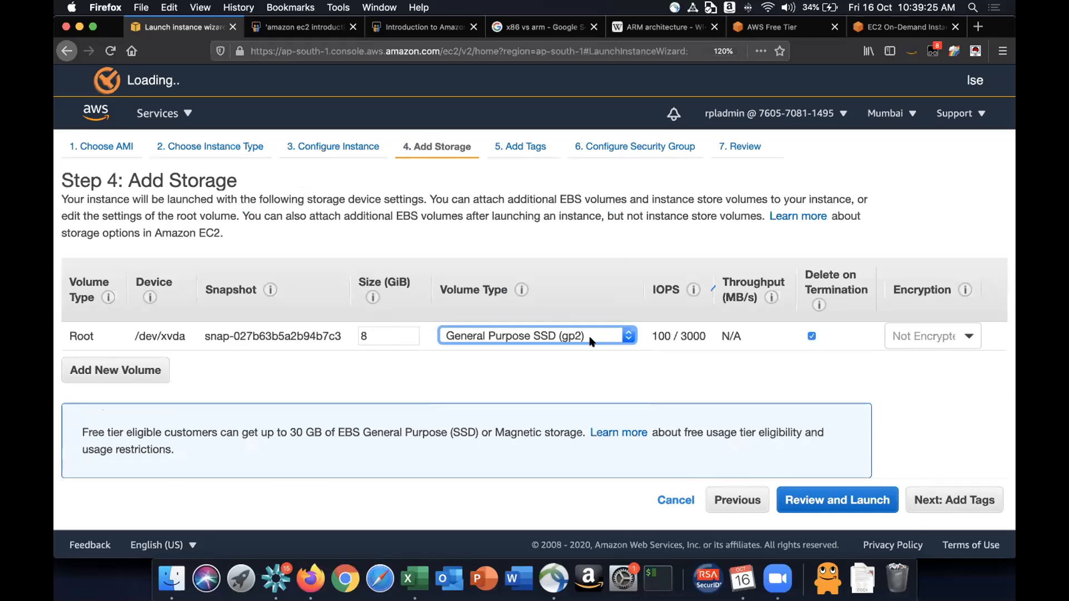
- Switch to the AWS Free Tier page and search its free tier offers for ebs
double_click(389, 336)
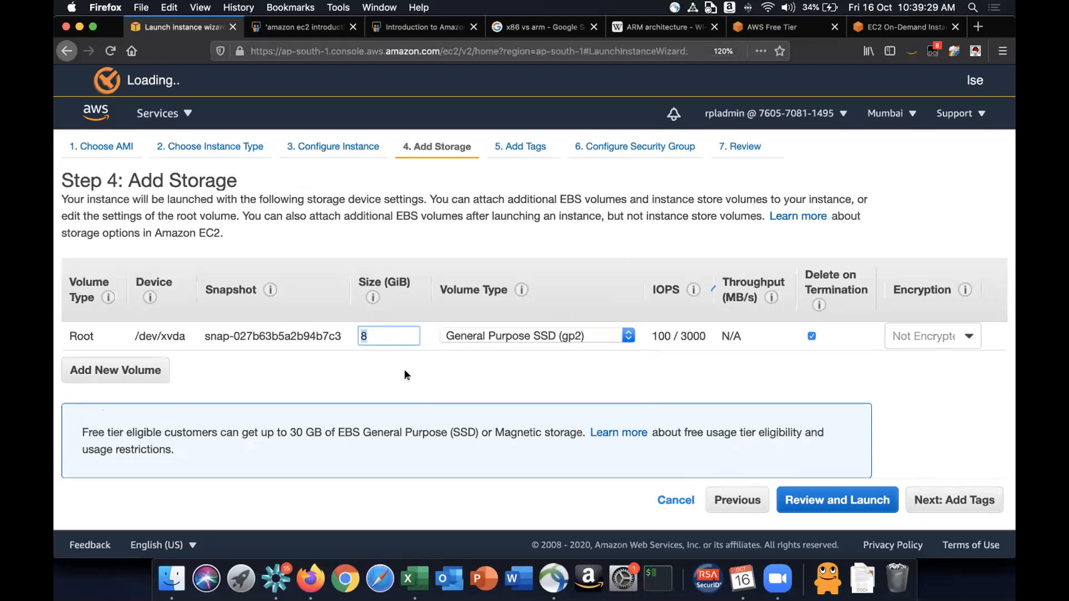
click(886, 28)
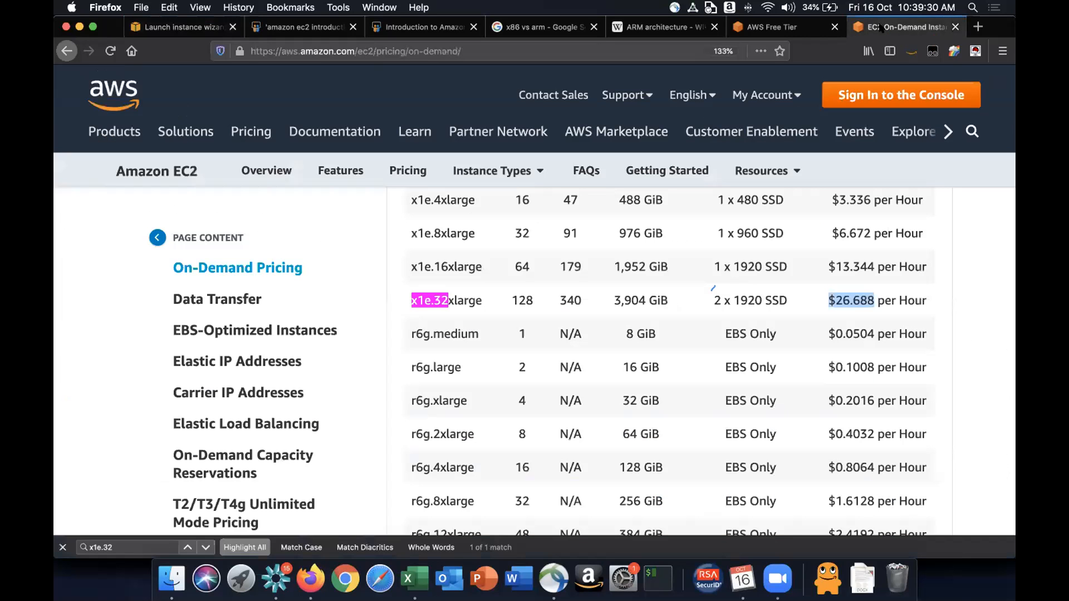
key(ctrl+shift+Tab)
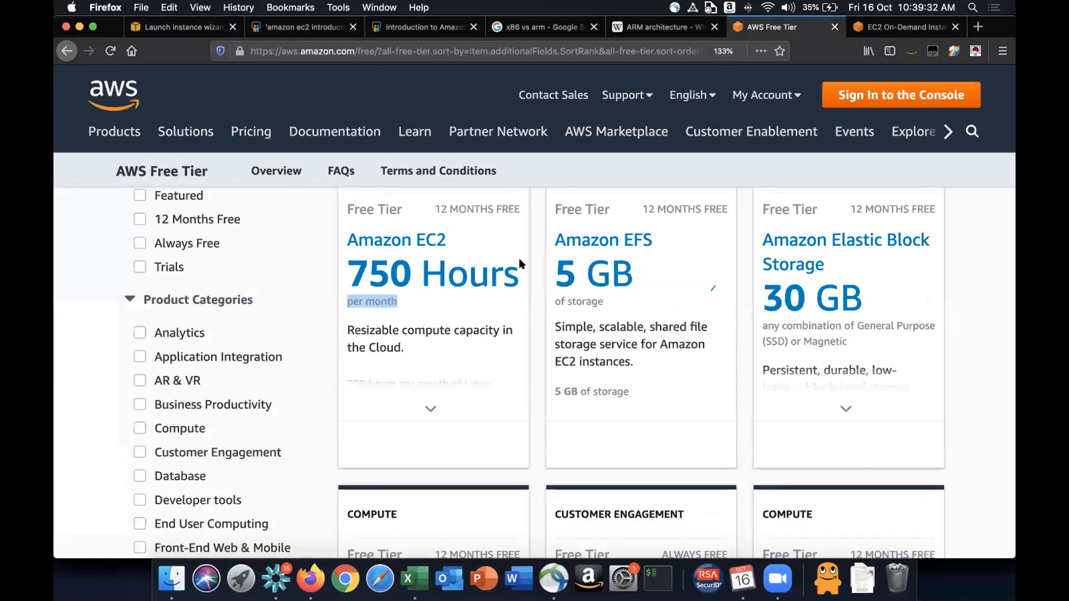
scroll(521, 262, up, 7)
scroll(382, 395, down, 3)
double_click(420, 329)
text(ebs)
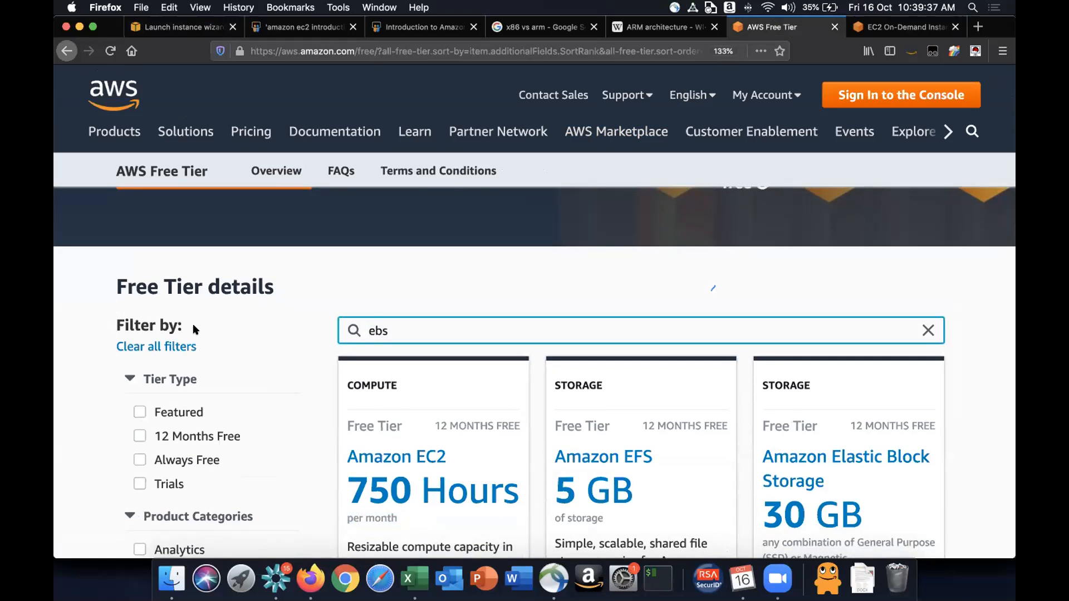
scroll(260, 356, down, 3)
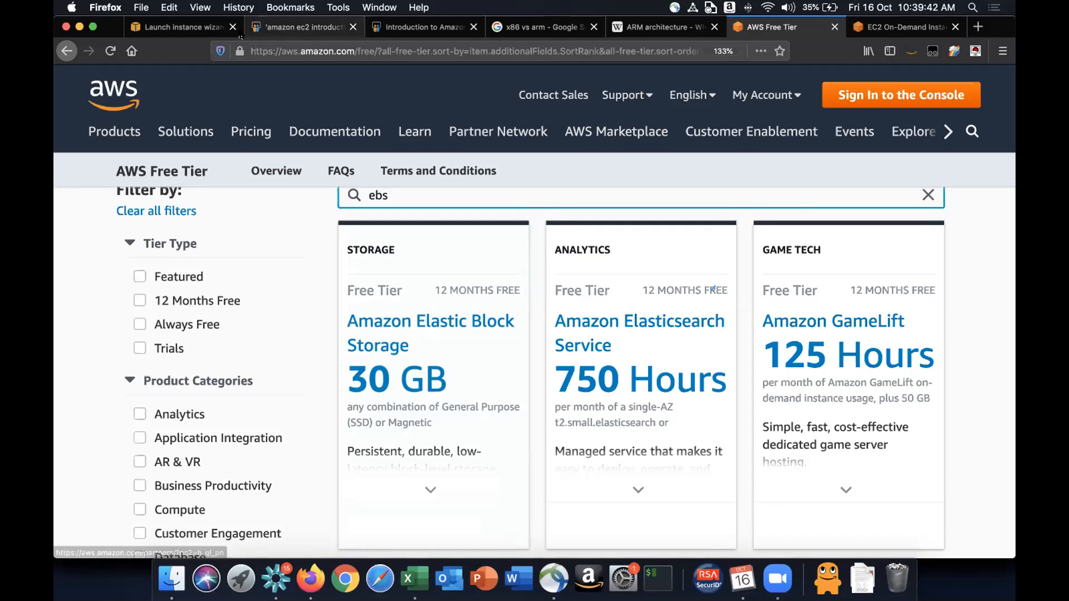
- Return to the launch wizard and inspect the root volume's size field
click(173, 35)
click(404, 352)
click(388, 340)
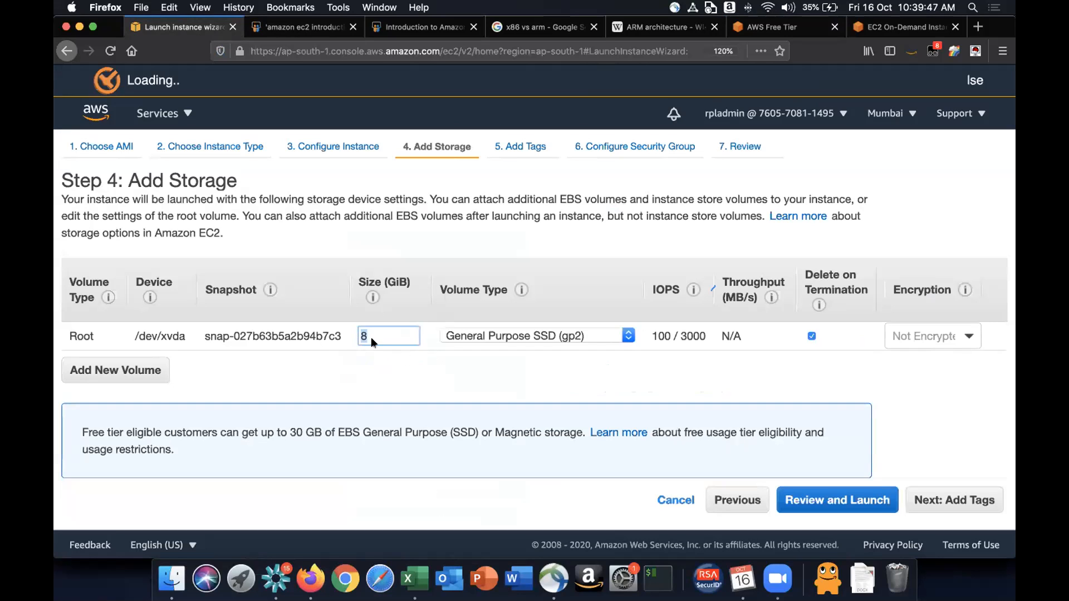
click(420, 376)
- Examine the Amazon Elastic Block Storage free tier details, highlighting its 30 GB allowance text, and return to the wizard
click(798, 25)
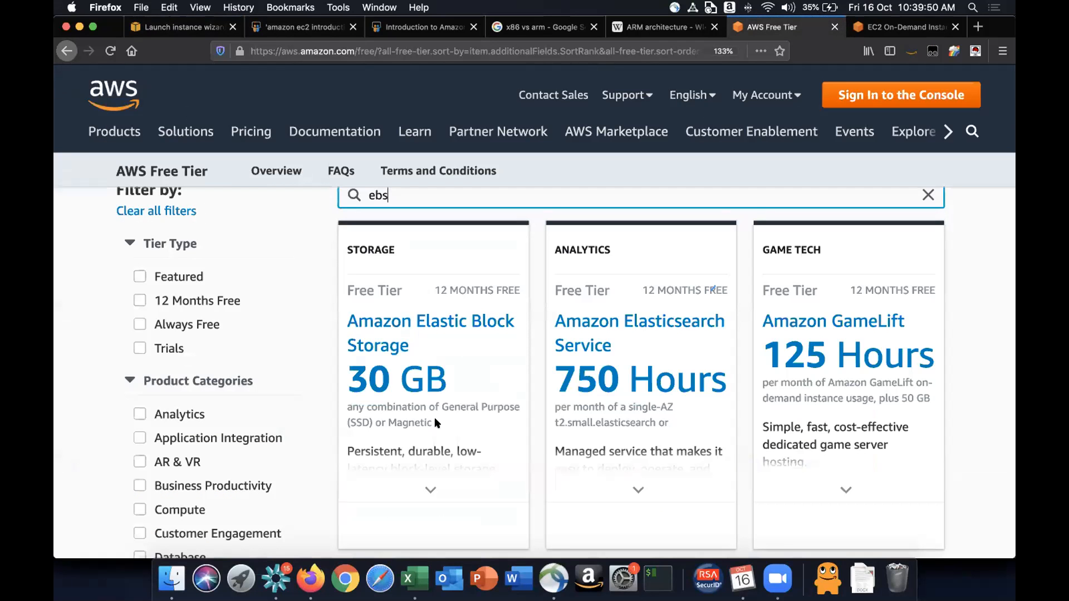
scroll(448, 435, down, 3)
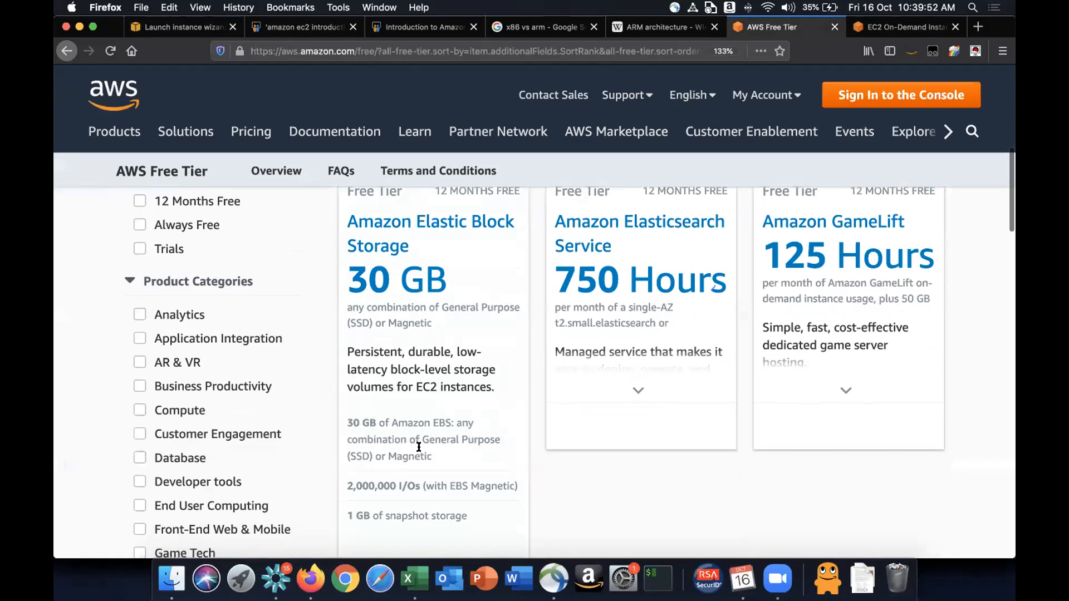
drag(423, 438, 480, 438)
drag(348, 454, 435, 451)
click(452, 437)
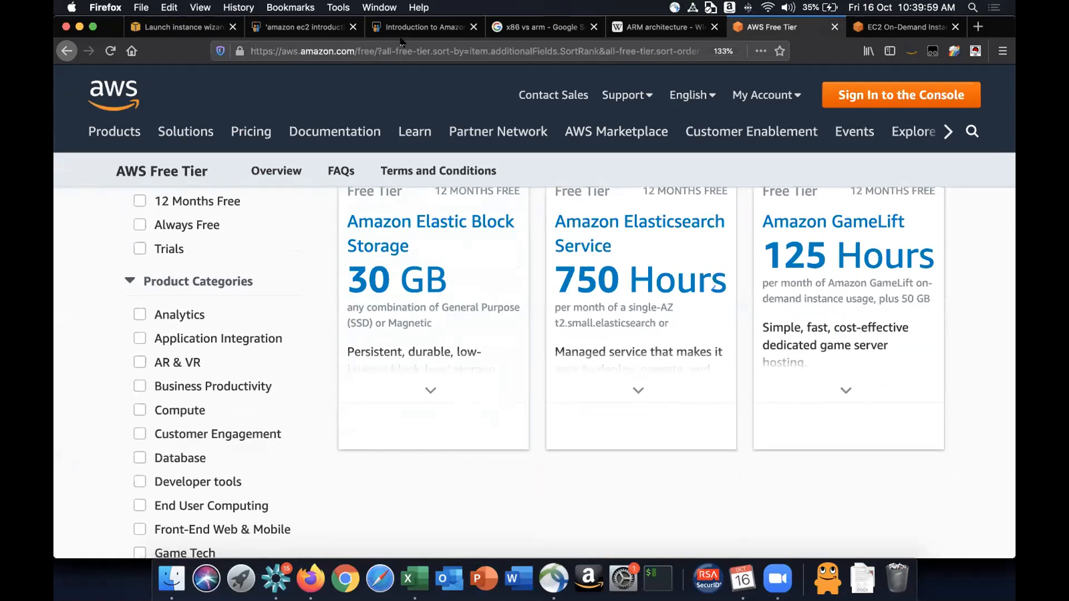
click(201, 27)
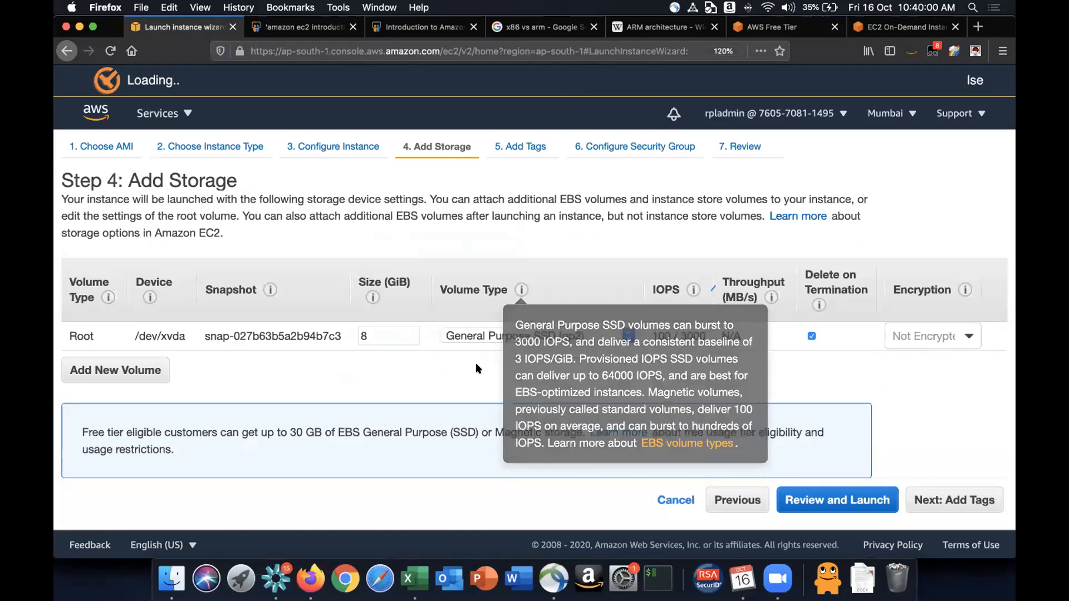
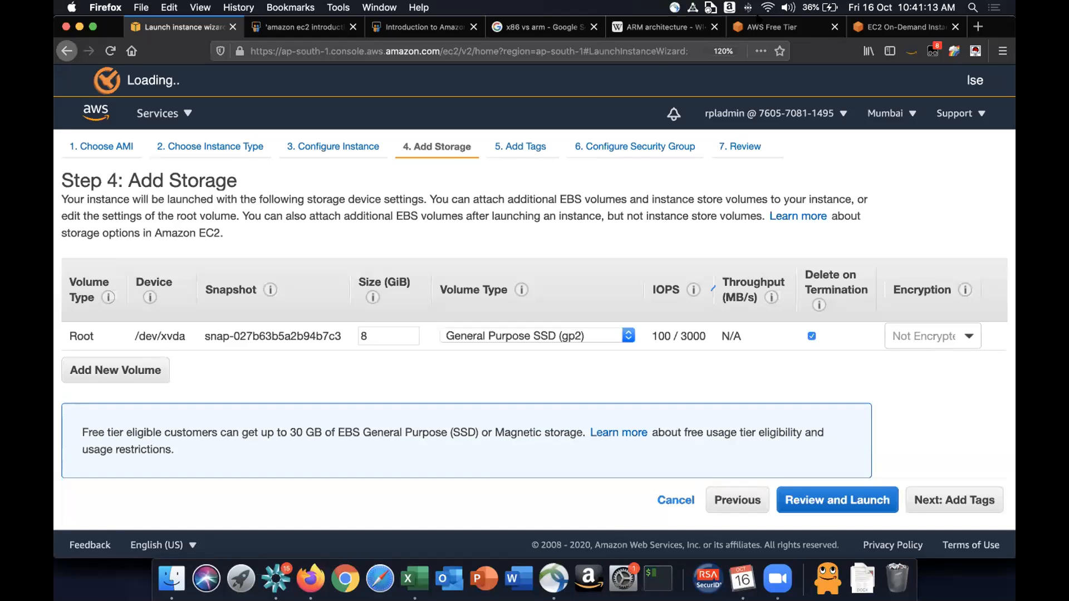
- Review the Amazon Elastic Block Storage free tier card on the AWS Free Tier page, then return to the launch wizard
click(782, 22)
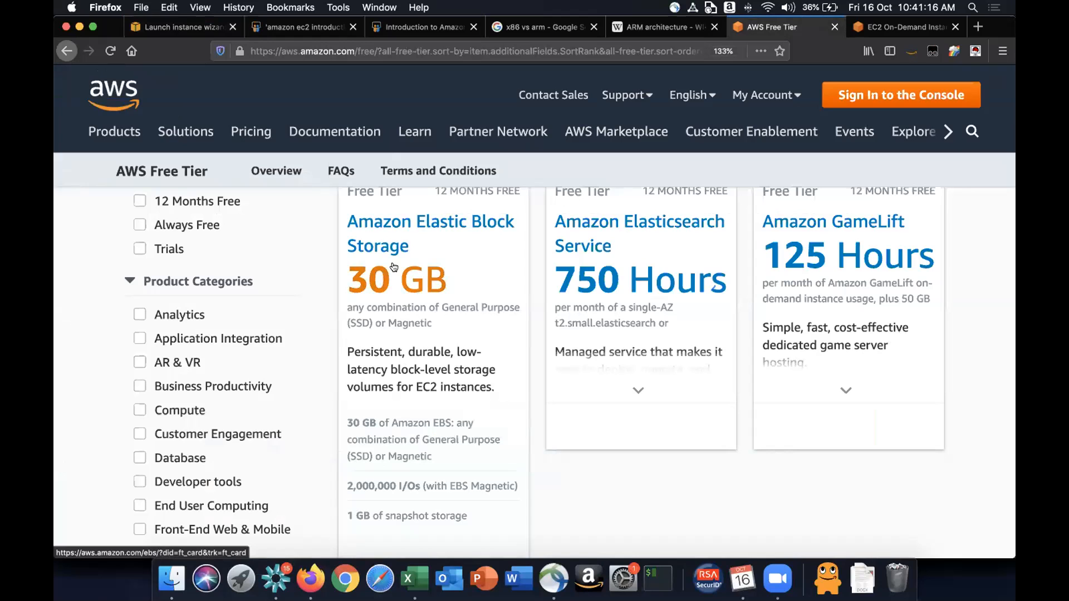
scroll(394, 267, up, 1)
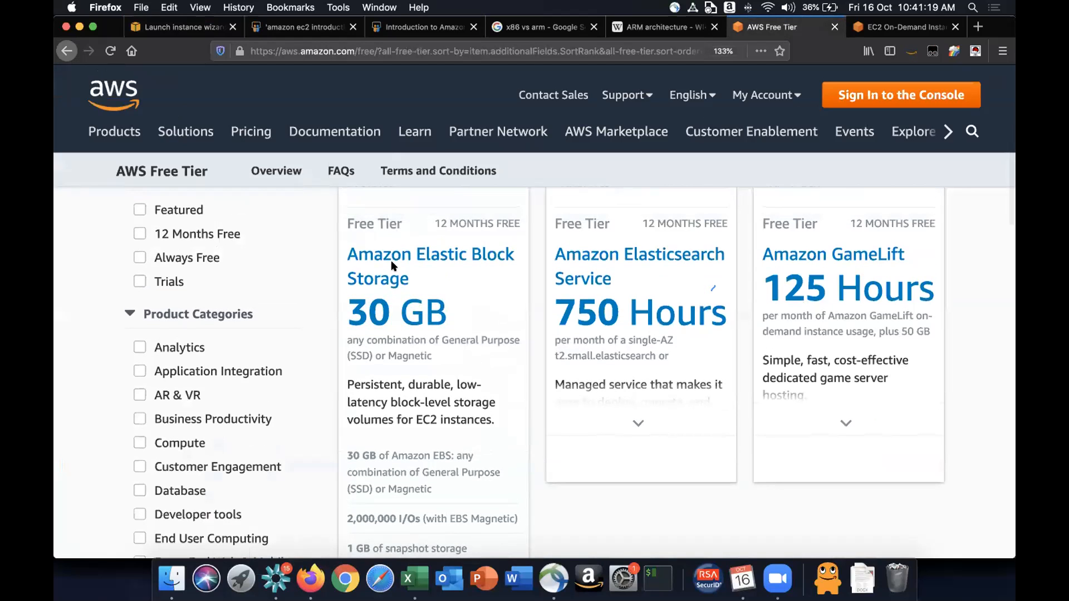
scroll(394, 267, down, 5)
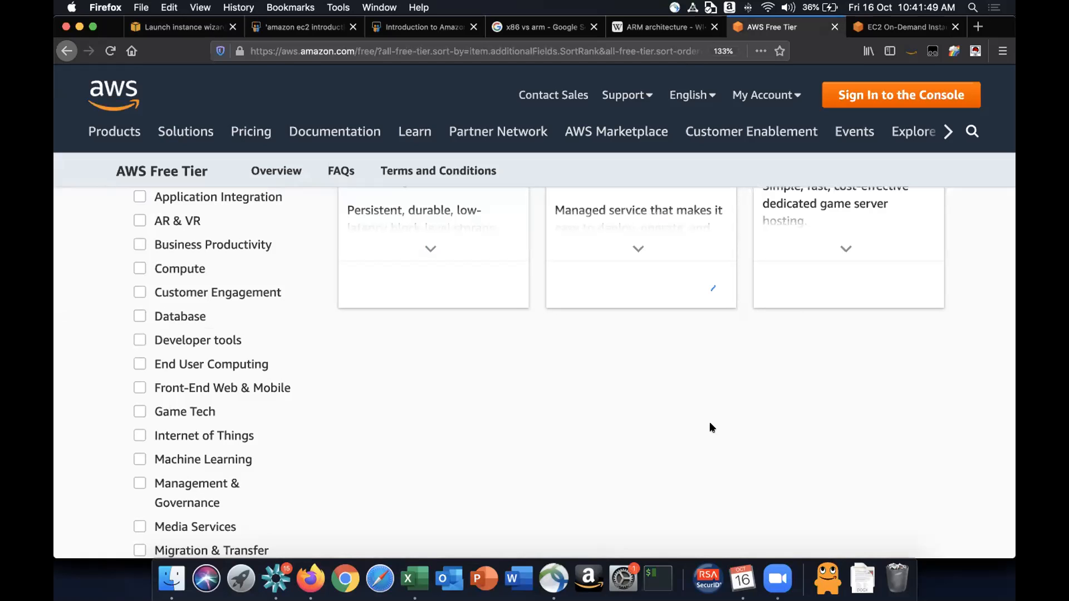
scroll(711, 428, up, 15)
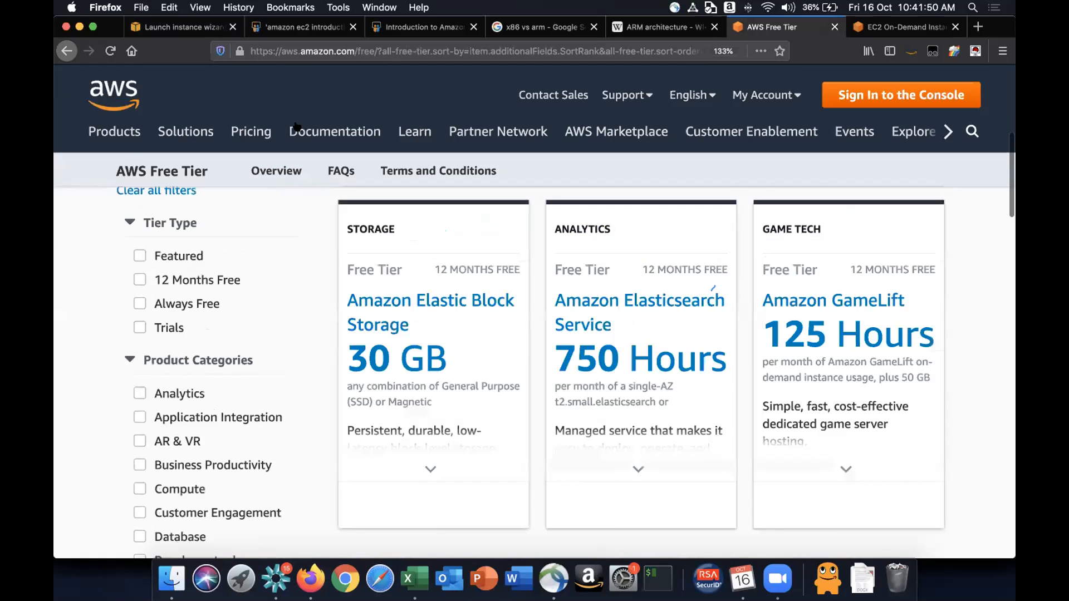
click(174, 29)
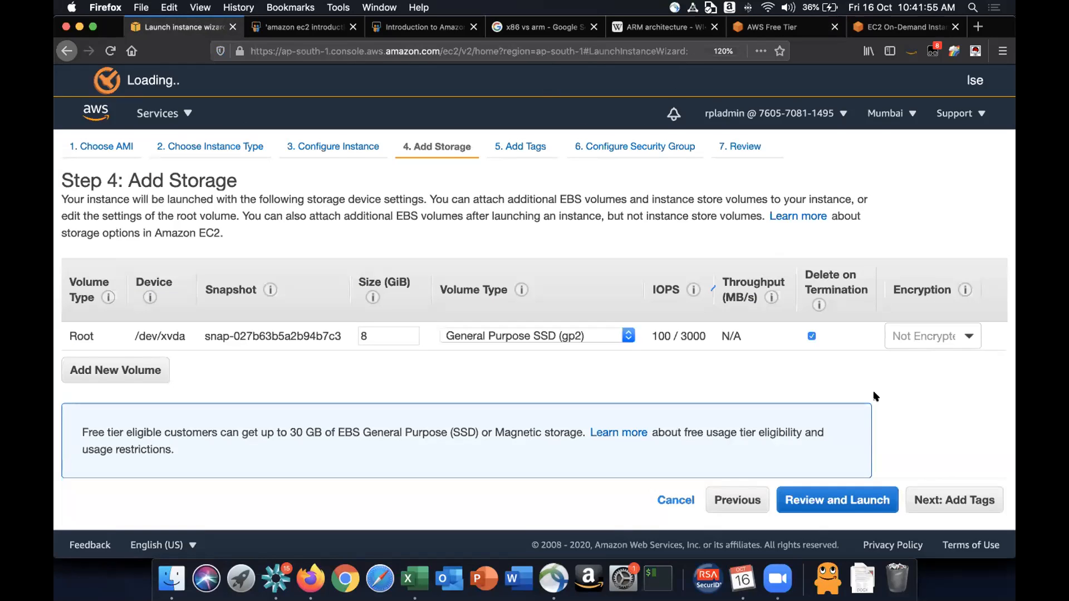
- Highlight the root volume's Delete on Termination setting and proceed to the Add Tags step
triple_click(829, 269)
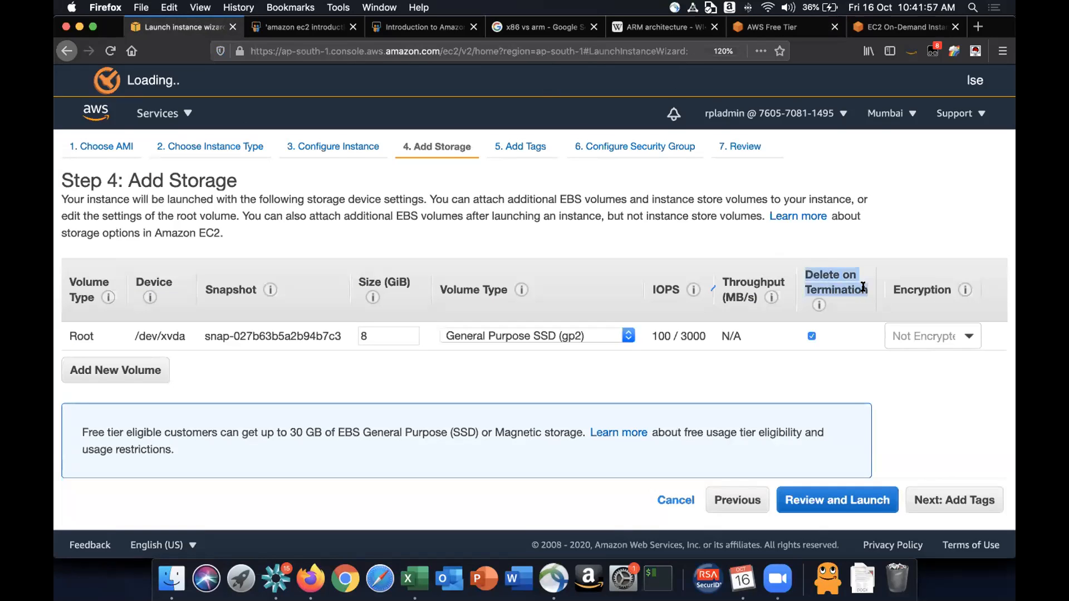
click(861, 383)
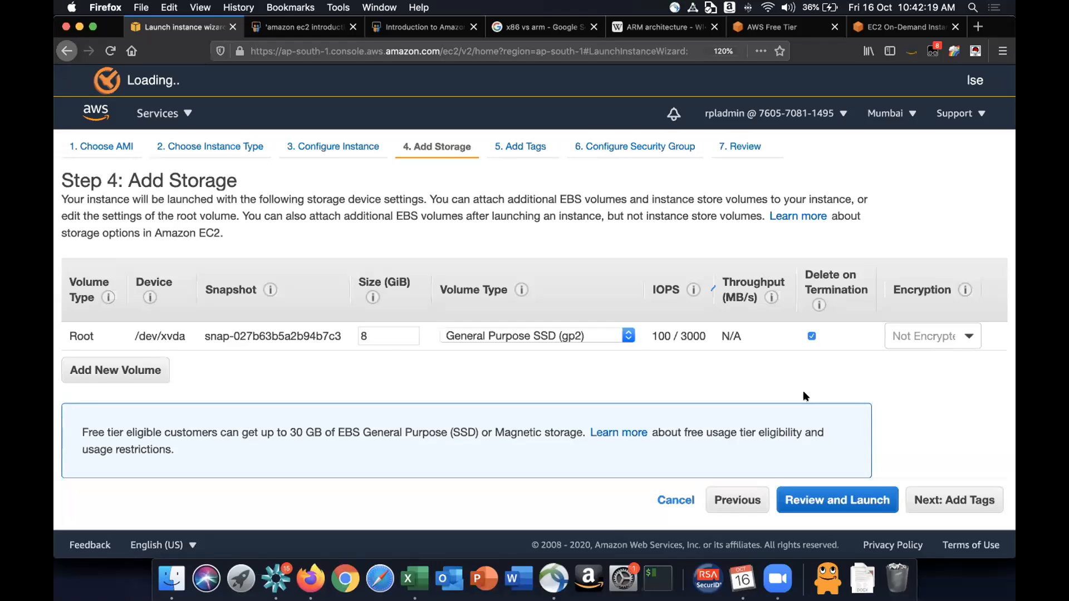
scroll(803, 390, down, 1)
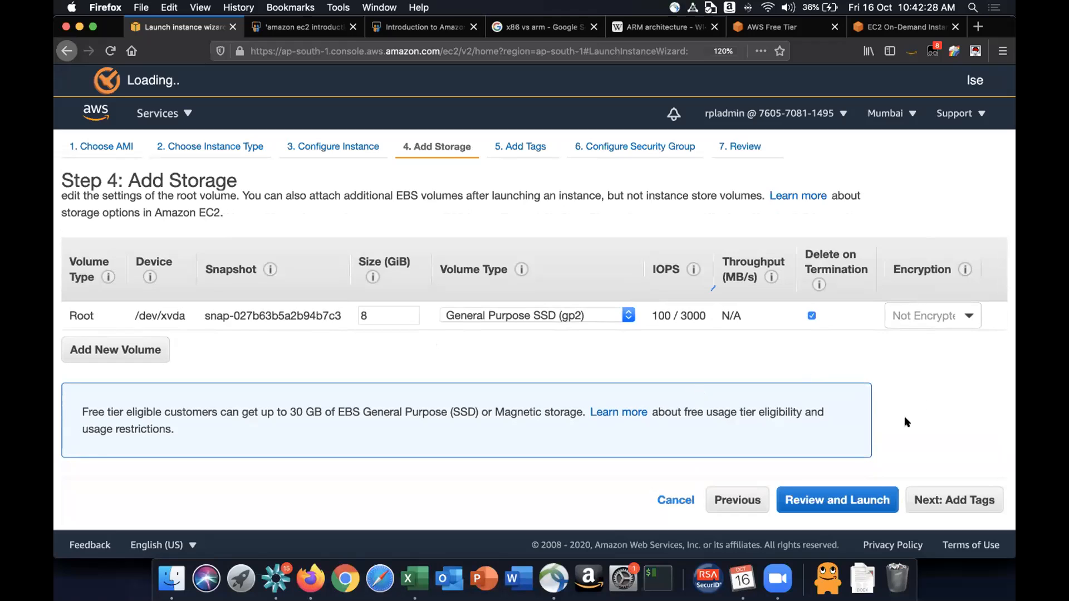
click(967, 500)
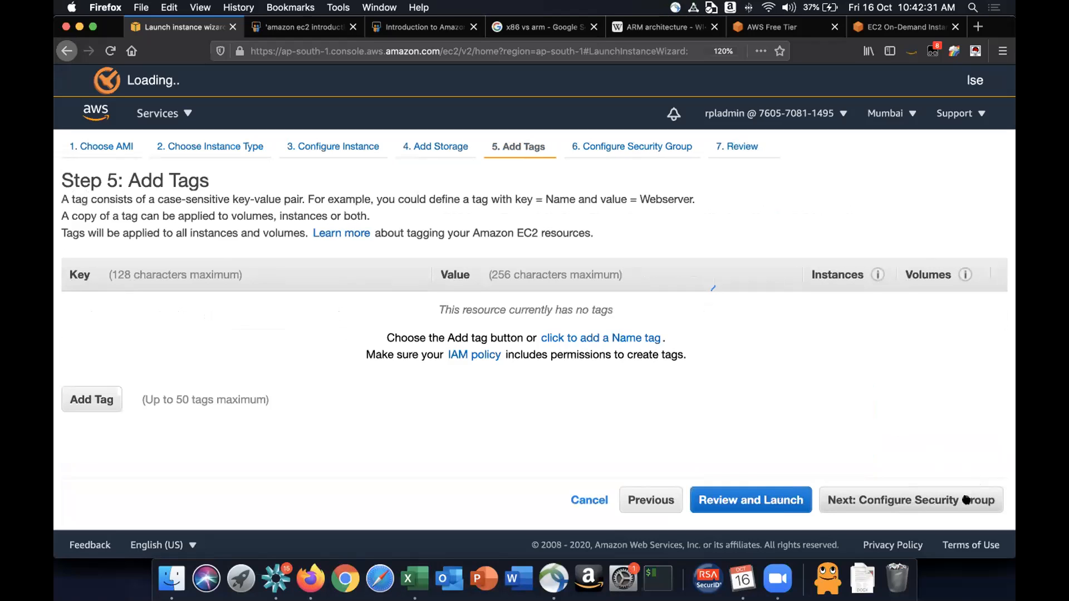
- Add a tag with key Name and value MyFirstEC2Instance
click(94, 399)
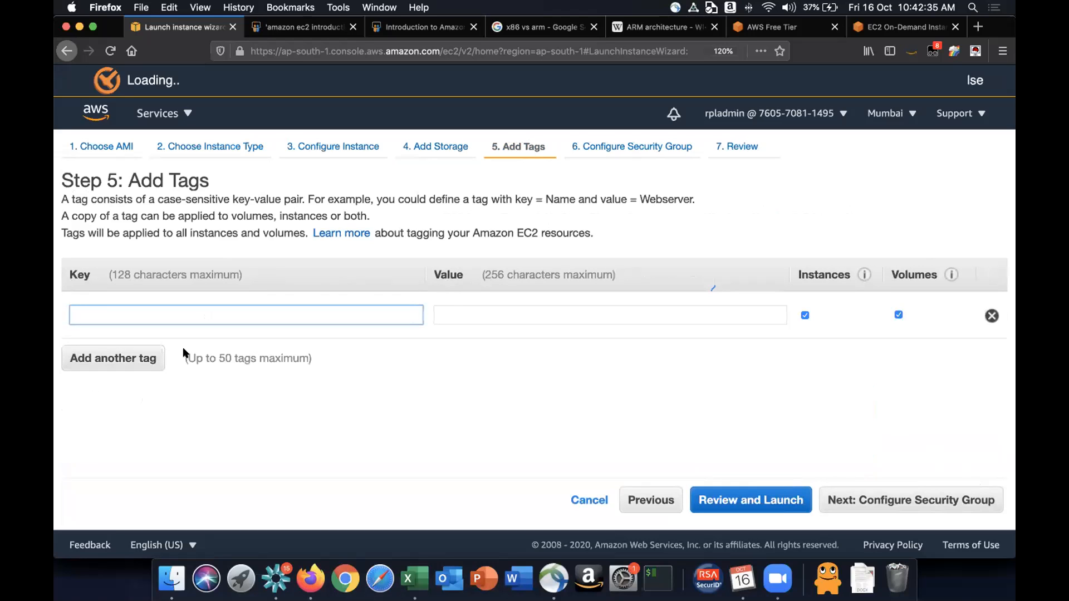
text(Name)
key(Tab)
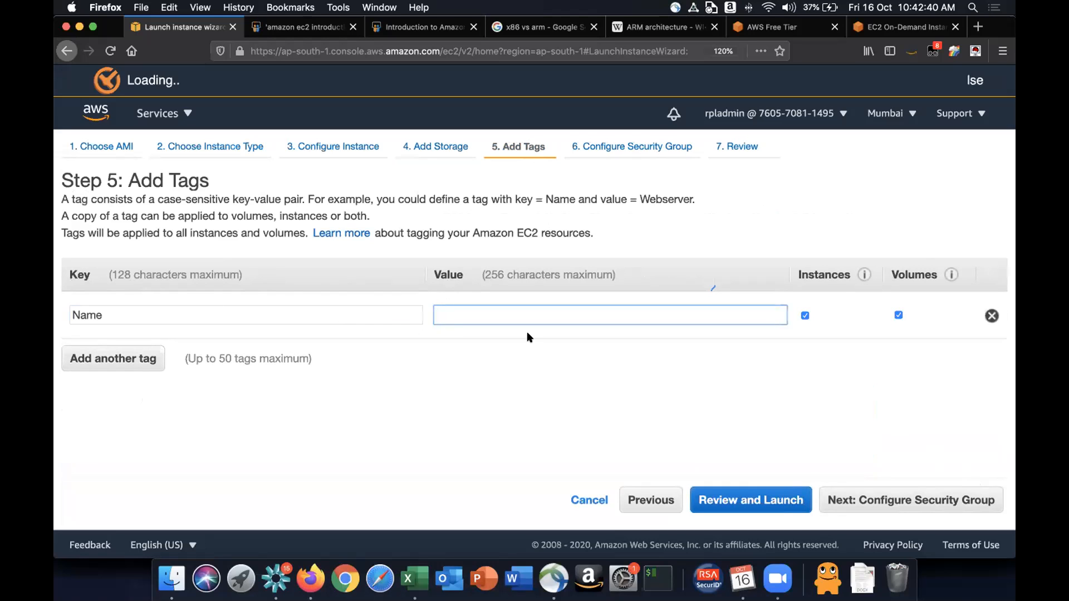
text(MyFirstEC2Instance)
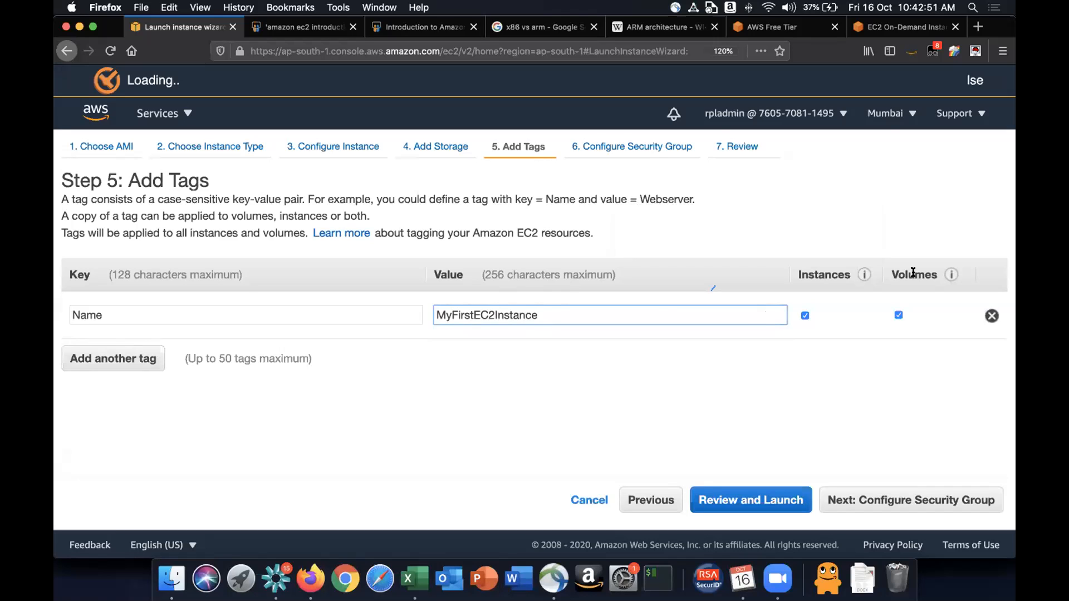
- Add a second tag with key Purpose and value RPL AWS Lab Exercise 1
click(96, 356)
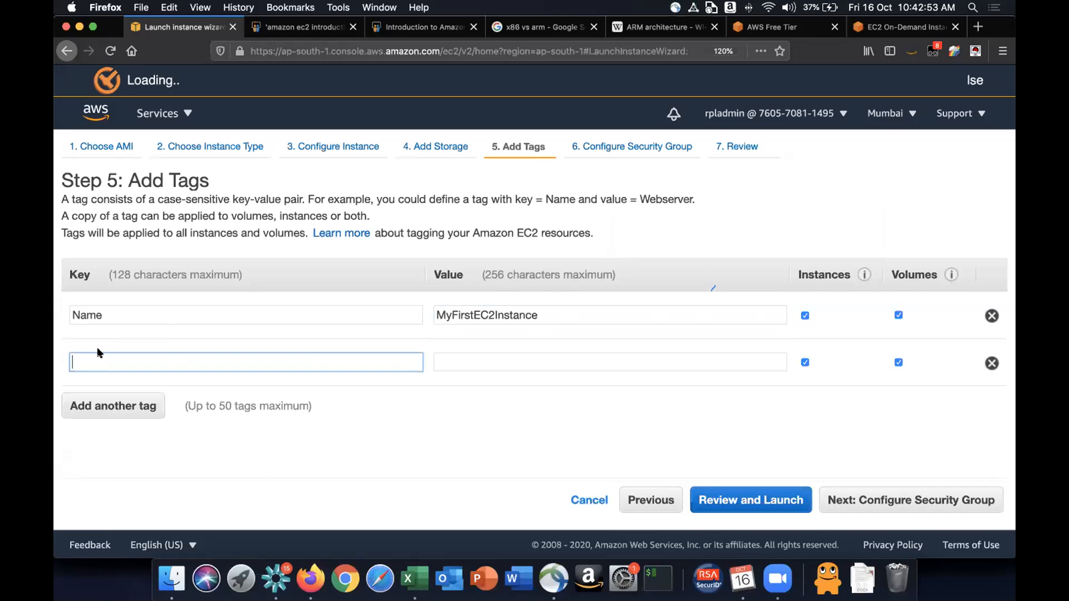
text(Purpose)
key(Tab)
text(RPL Lab E)
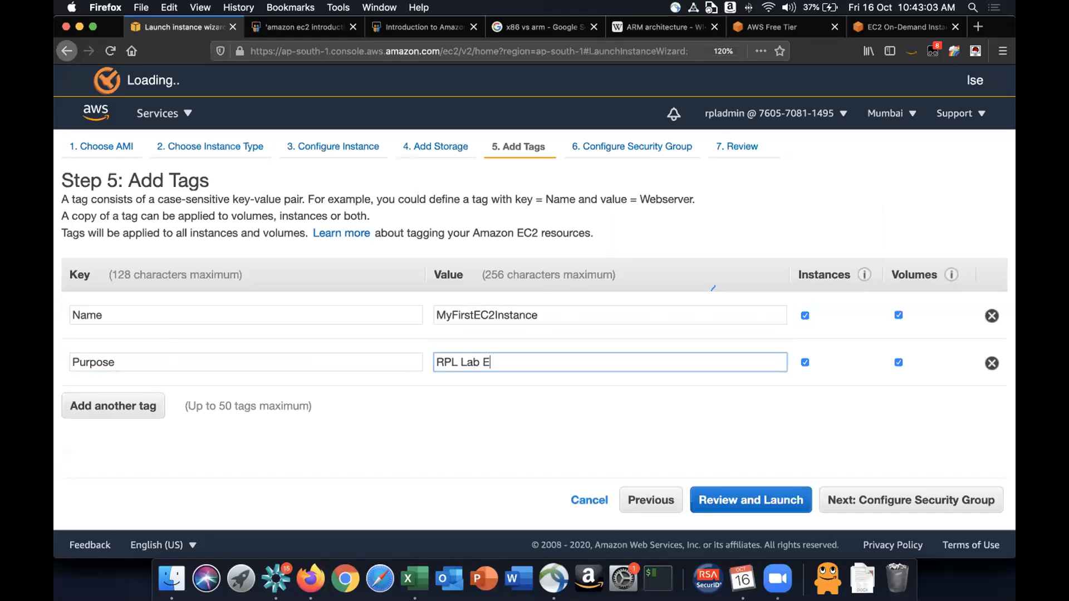
text(xercise 1)
click(458, 363)
text(AWS)
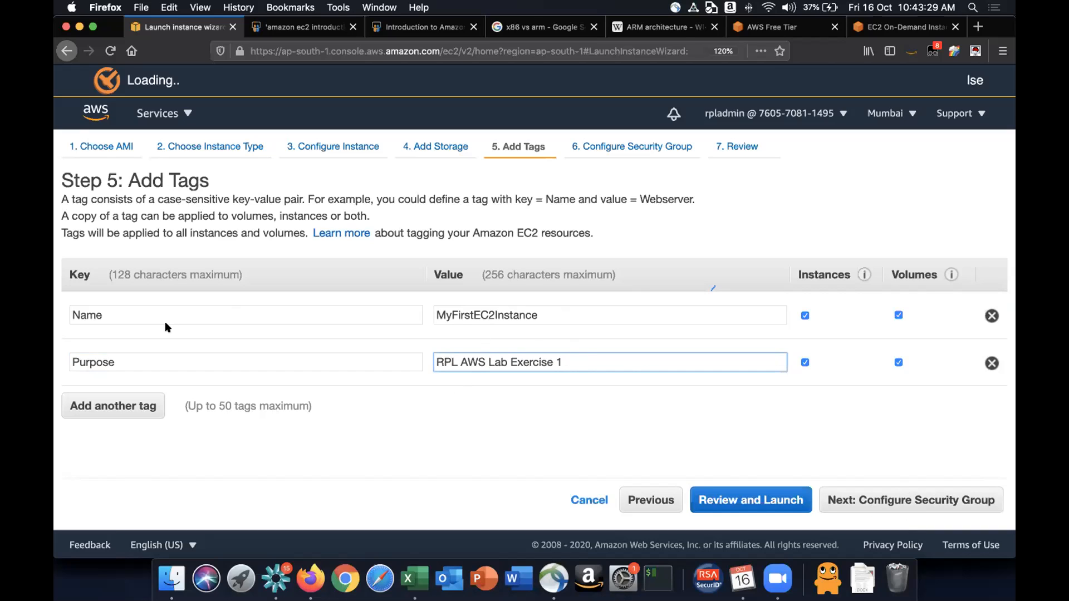
- Proceed to Configure Security Group, keep the new launch-wizard-1 group with its default SSH rule, and go to Review
drag(109, 315, 55, 316)
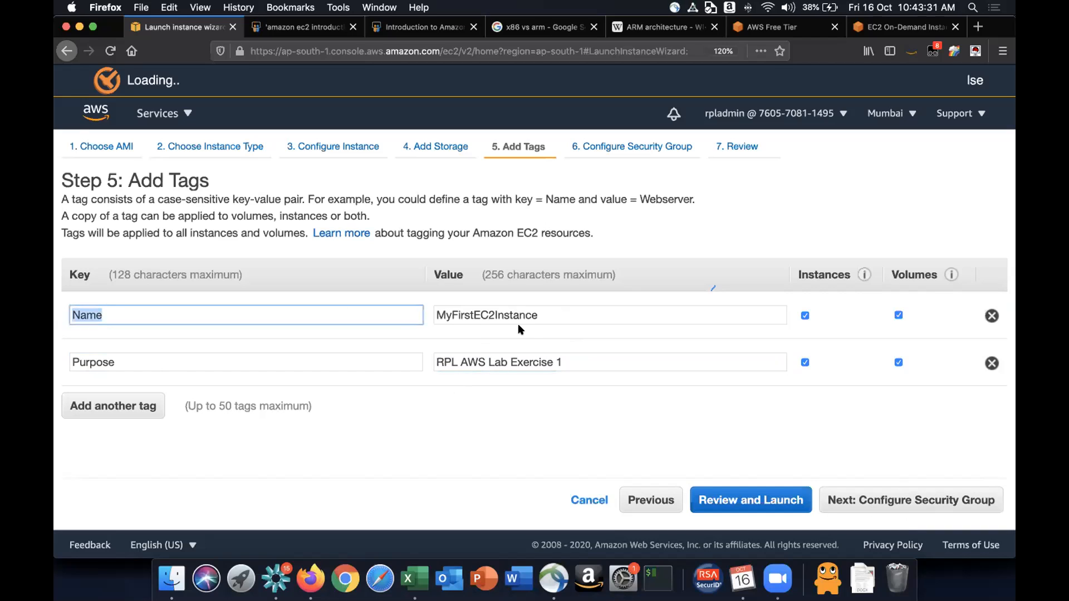
click(948, 500)
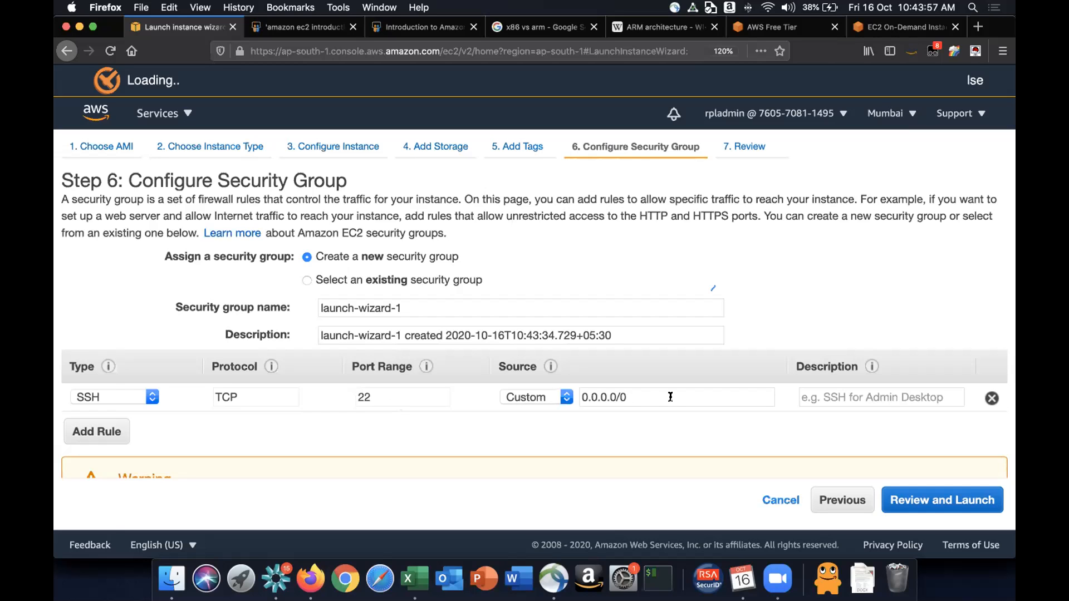
scroll(671, 397, down, 2)
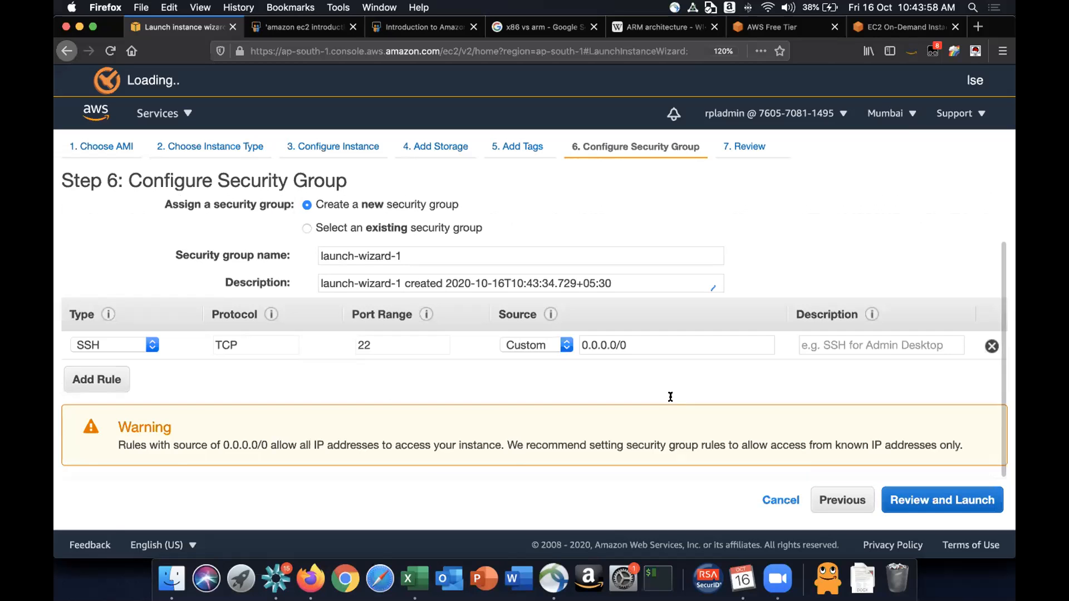
scroll(671, 401, up, 2)
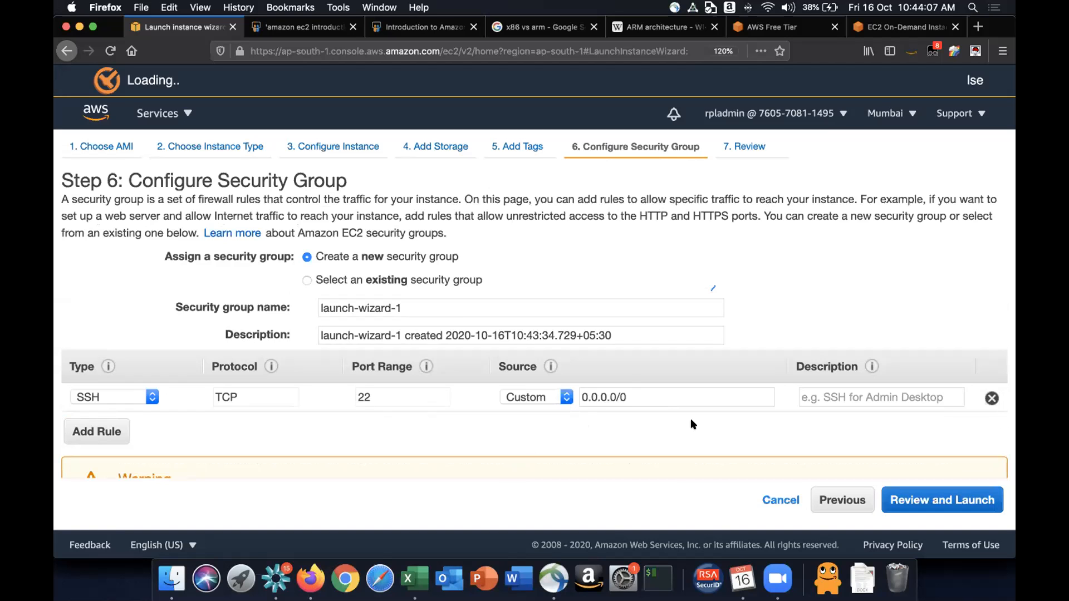
click(942, 496)
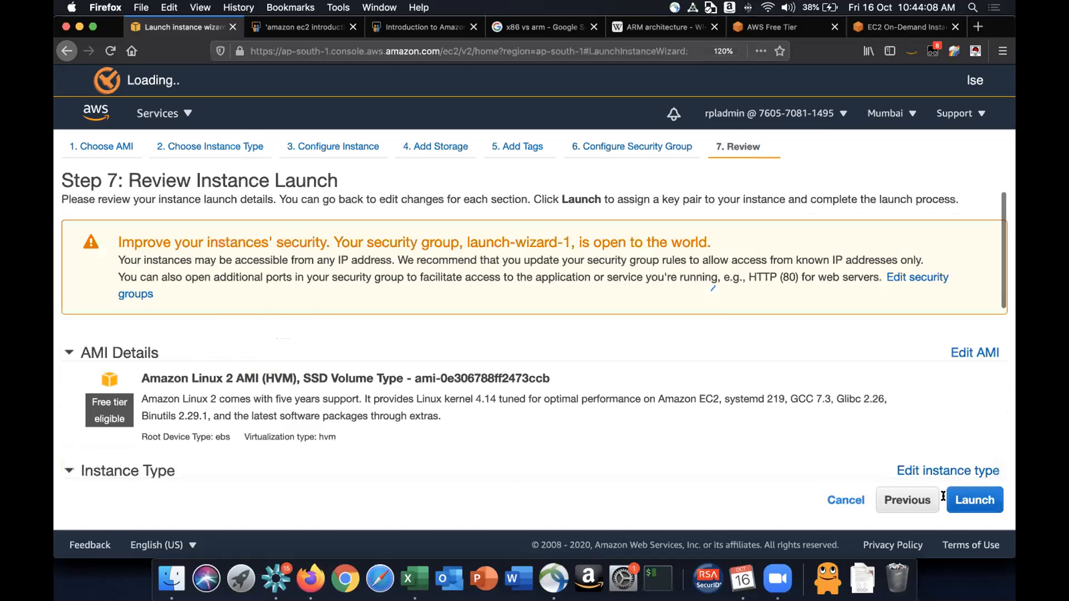
- Step back through the wizard pages from Review Instance Launch to Choose an AMI
scroll(423, 365, down, 10)
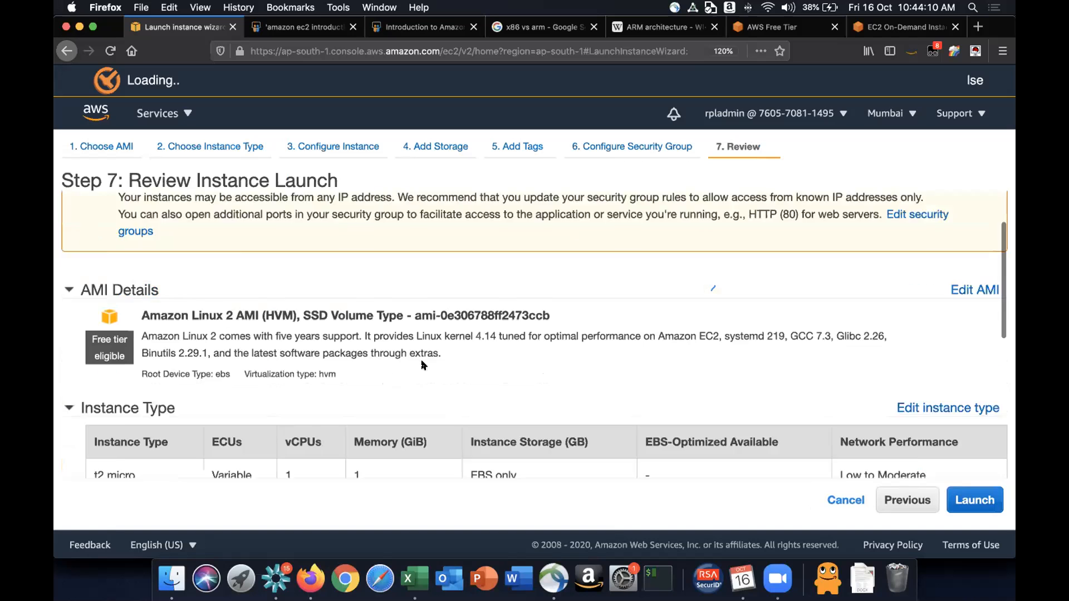
scroll(423, 366, up, 10)
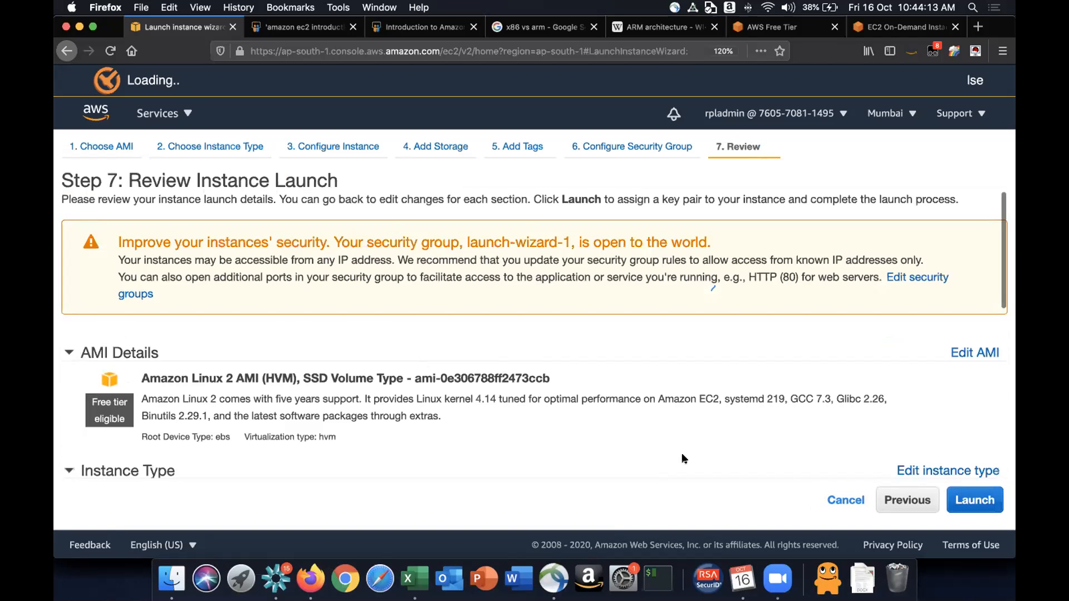
click(897, 499)
click(856, 502)
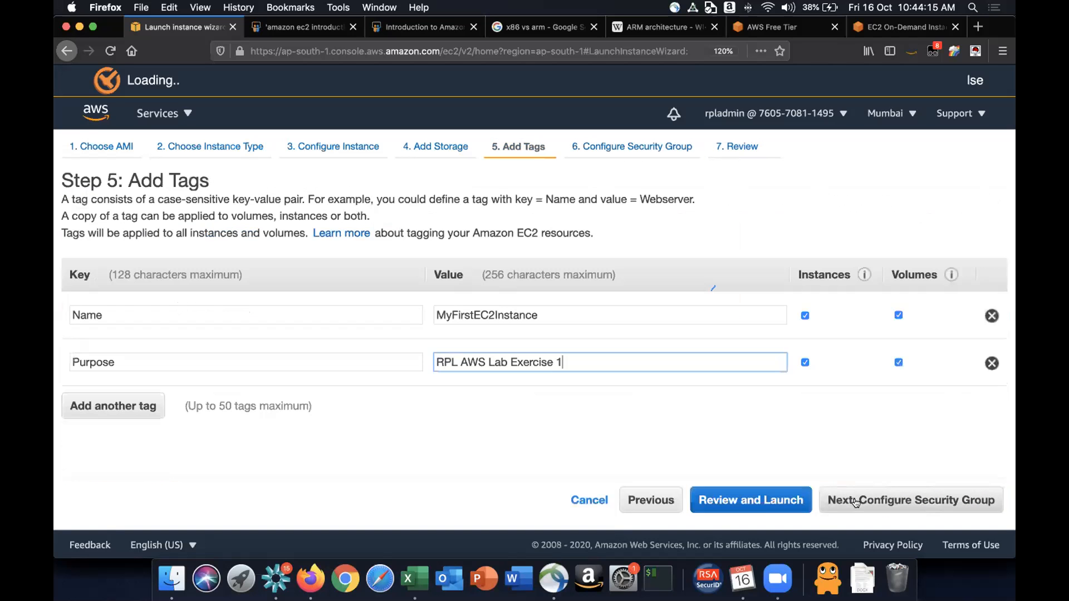
click(660, 502)
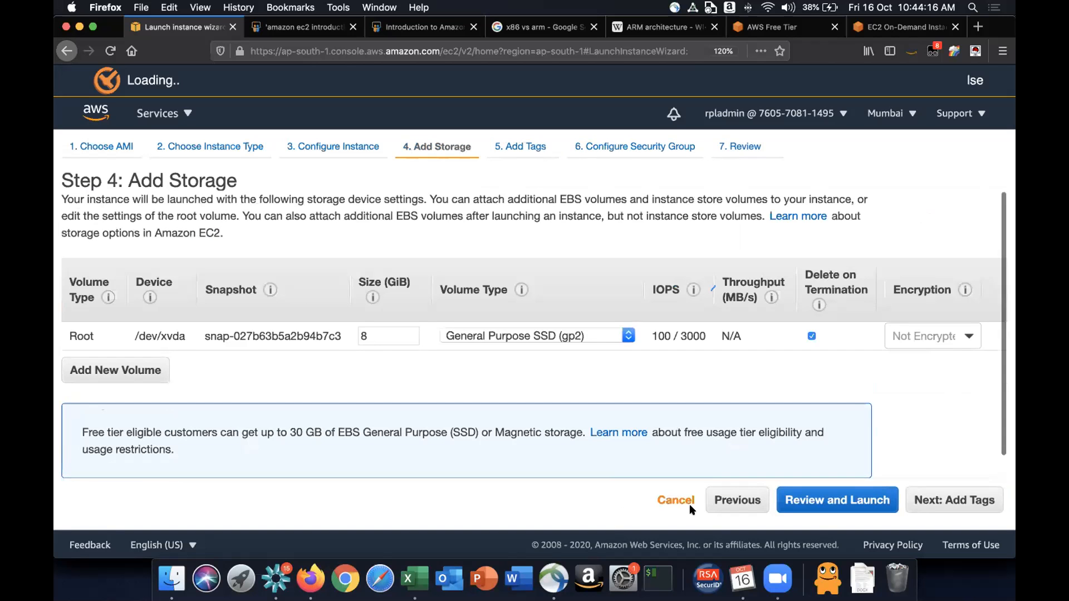
click(724, 496)
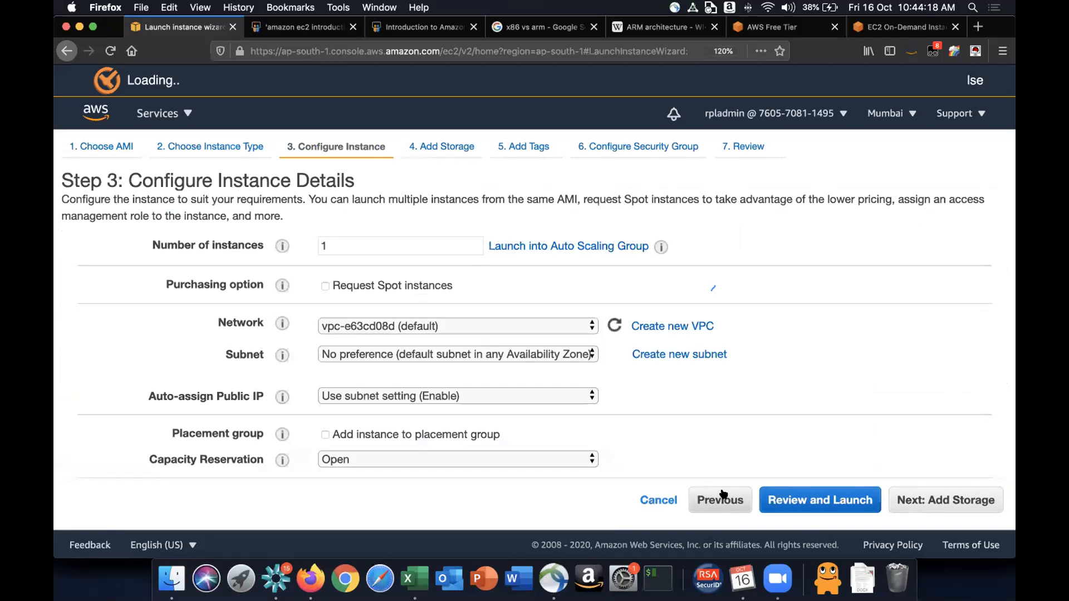
click(724, 495)
click(637, 501)
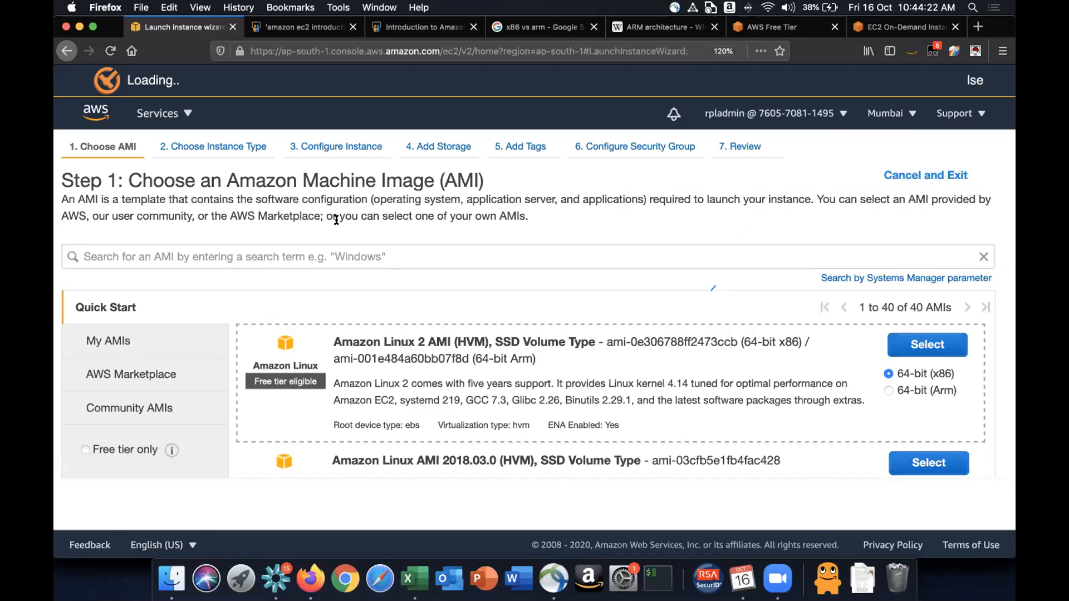
- Cancel and exit the wizard, start a new instance launch, and select the Amazon Linux 2 AMI (HVM), SSD Volume Type
click(898, 177)
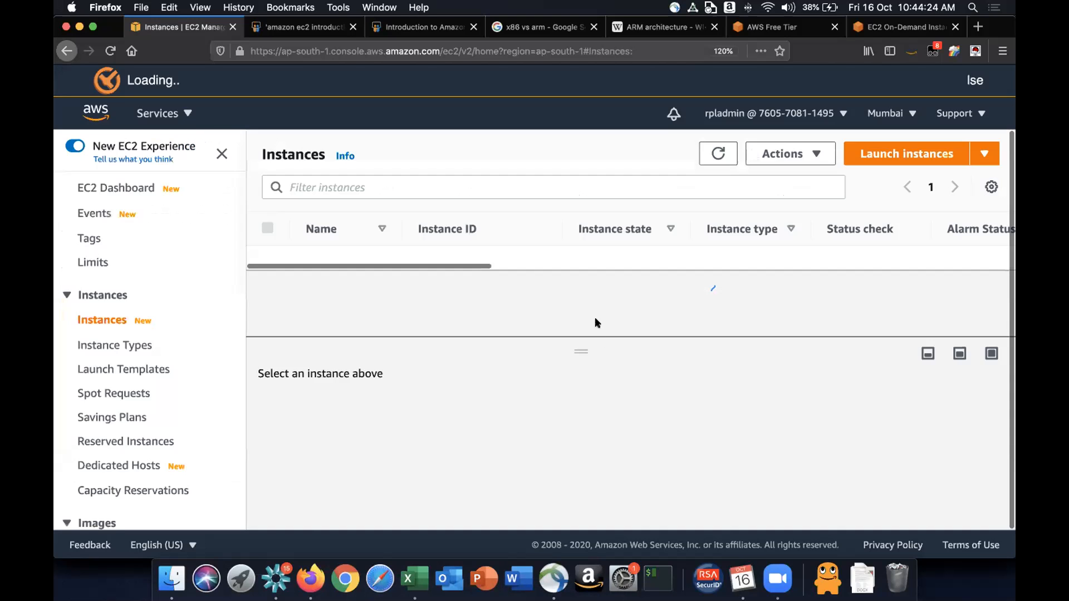
click(908, 154)
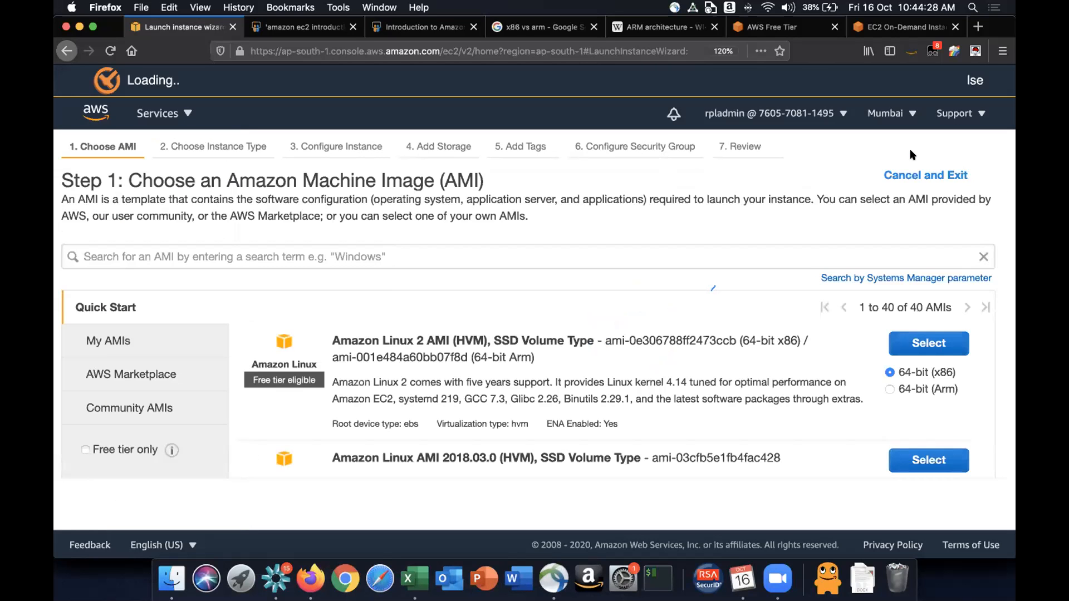
drag(333, 340, 480, 340)
click(480, 340)
drag(253, 381, 341, 380)
click(931, 340)
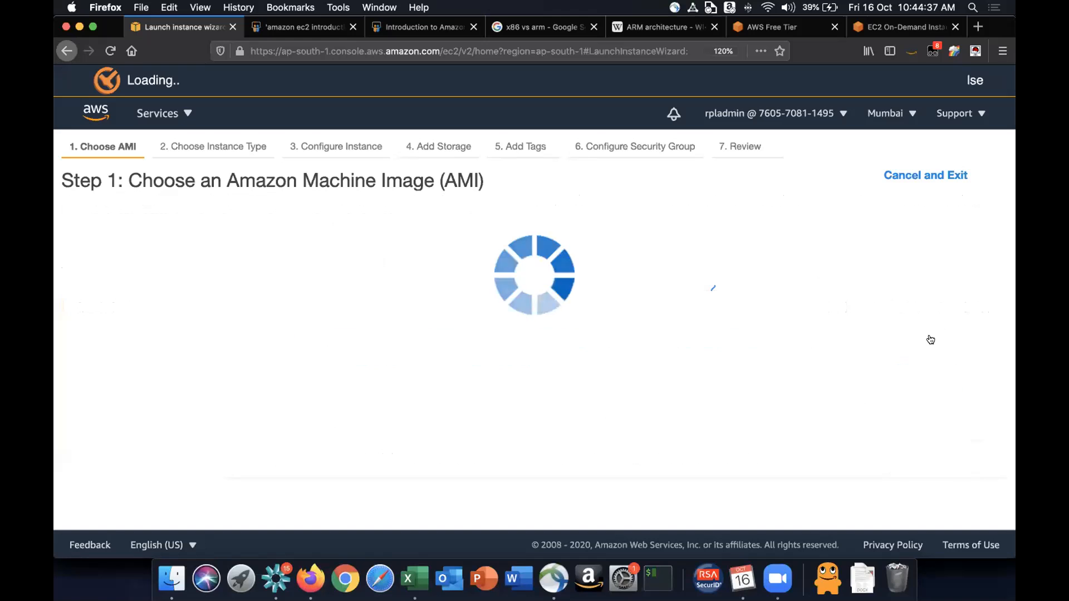
- Keep the free-tier t2.micro instance type selected and proceed to Configure Instance Details
scroll(530, 374, down, 2)
scroll(530, 371, up, 2)
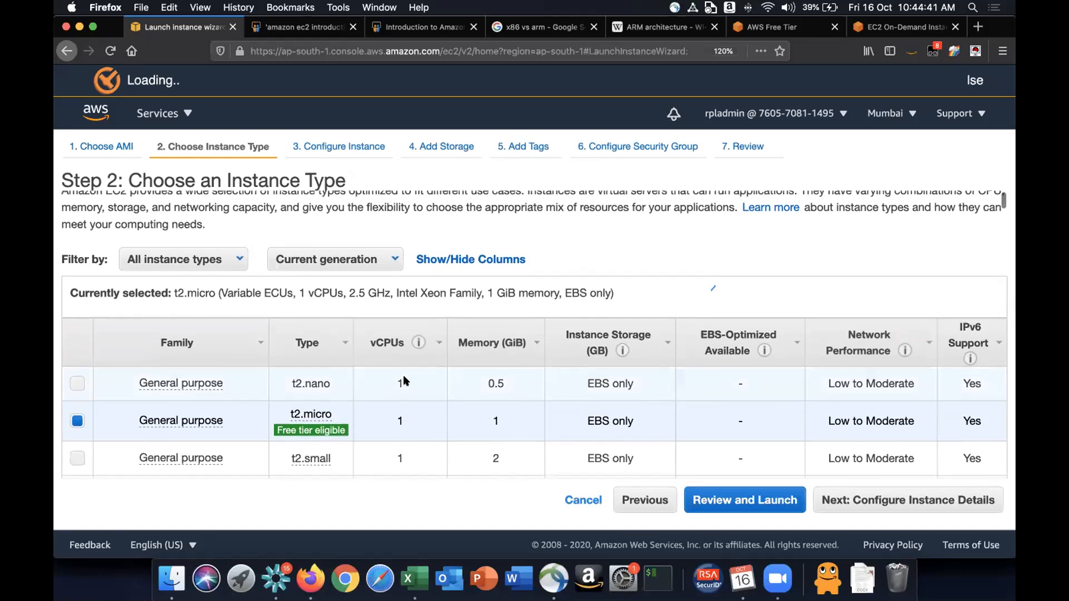
scroll(404, 381, down, 1)
mouse_move(299, 421)
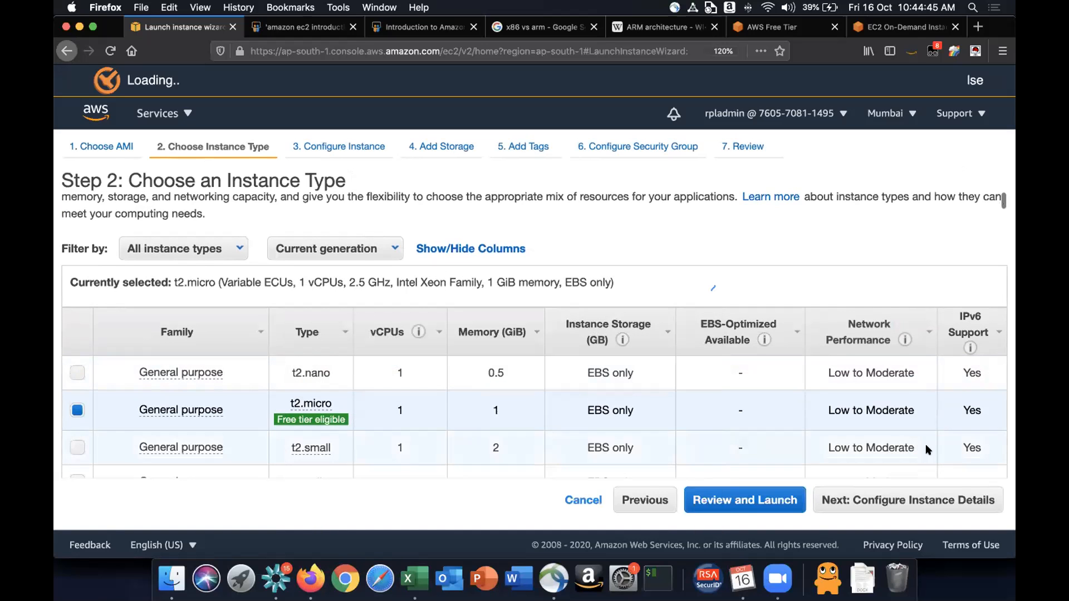
click(950, 501)
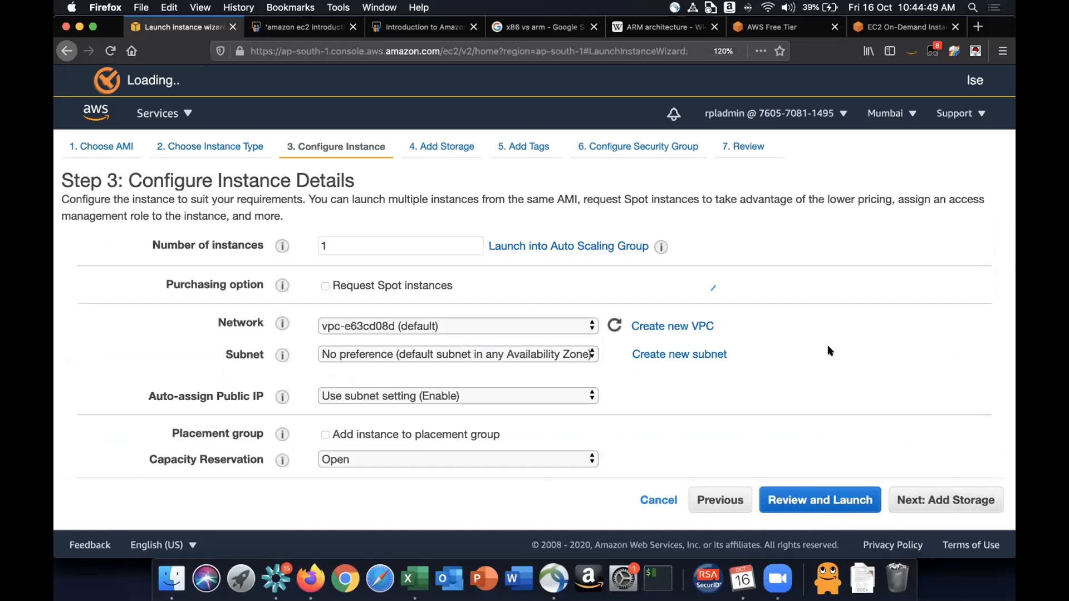
- Review the instance details with default settings and proceed to the Add Storage step
scroll(827, 348, down, 3)
scroll(828, 345, up, 3)
scroll(773, 295, down, 10)
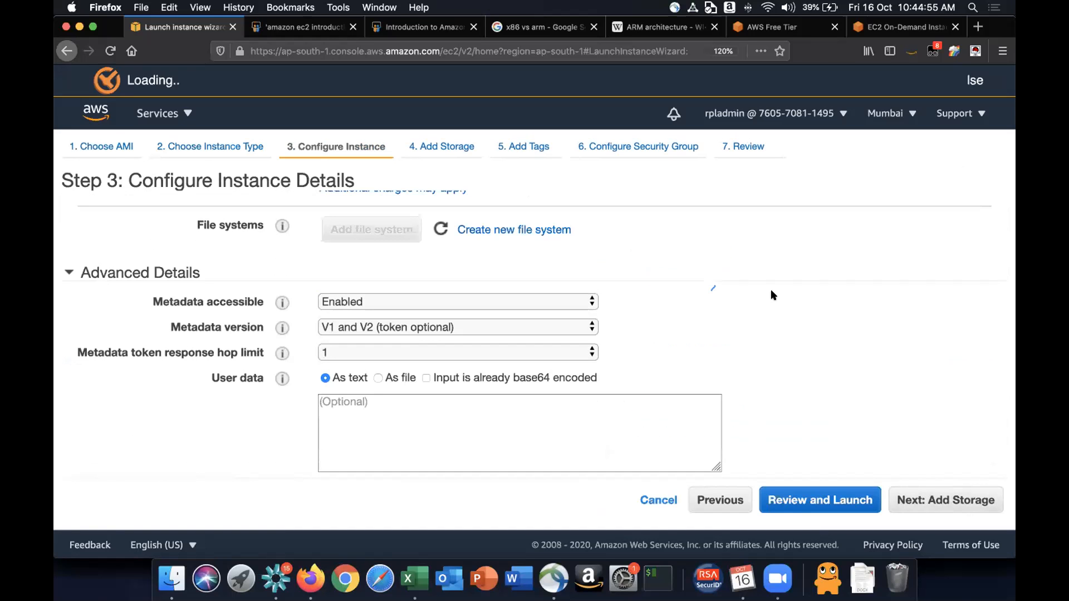
scroll(773, 295, up, 10)
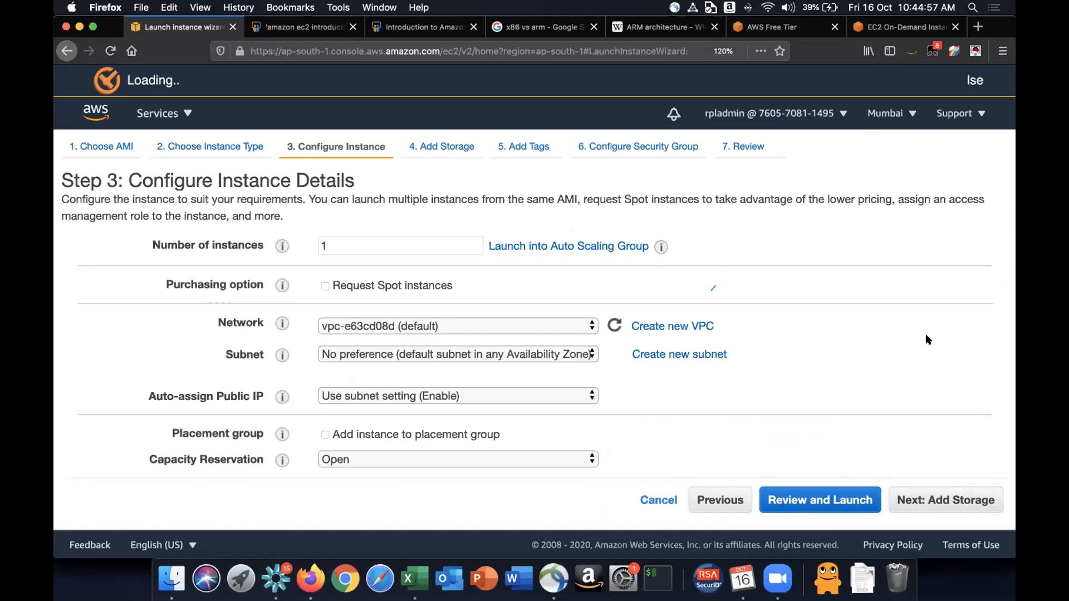
click(934, 502)
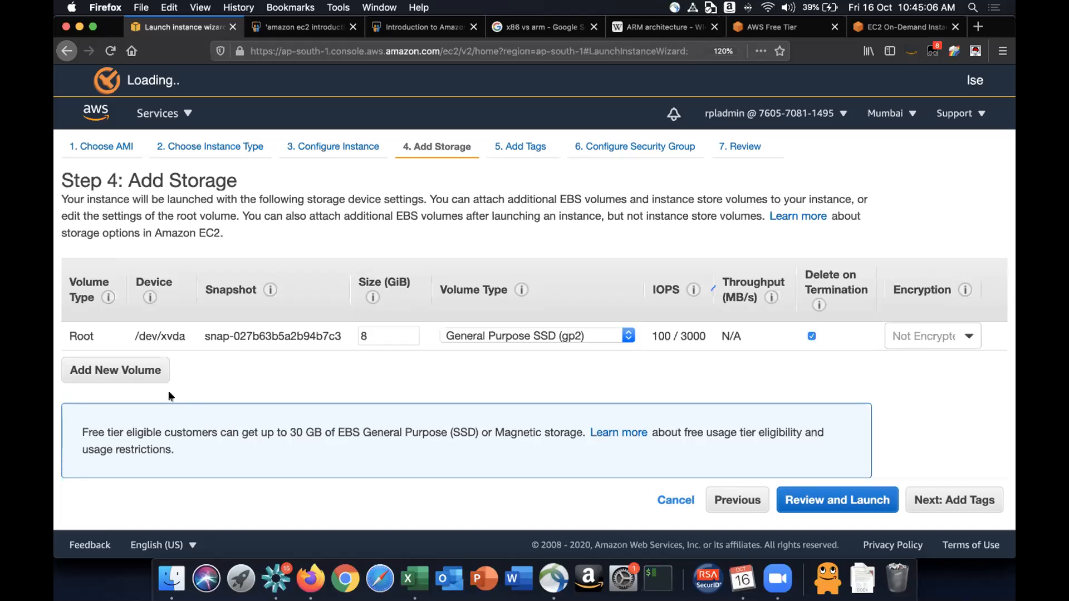
- Proceed to the Add Tags step and add a Name tag with the value MyFirstEC2Instance
click(935, 497)
click(86, 399)
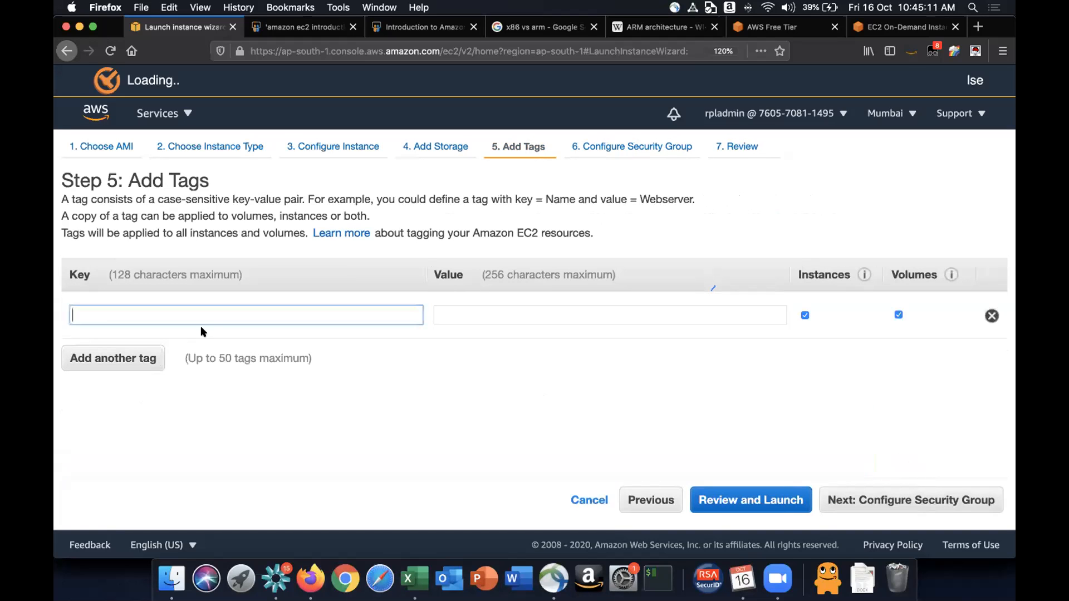
text(Name)
key(Tab)
text(MyFirstEC2Ins)
key(BackSpace)
key(BackSpace)
text(natan)
key(BackSpace)
key(BackSpace)
key(BackSpace)
key(BackSpace)
text(stance)
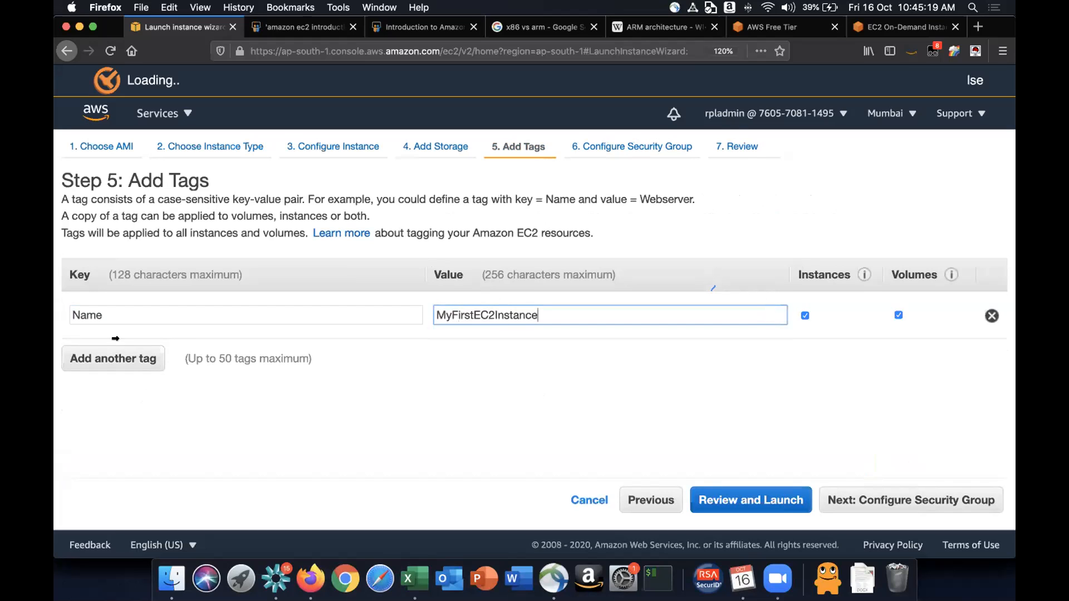
- Add a second tag with key Purpose and value RPL AWS Lab Exercise 1
click(89, 358)
text(Purpose)
key(Tab)
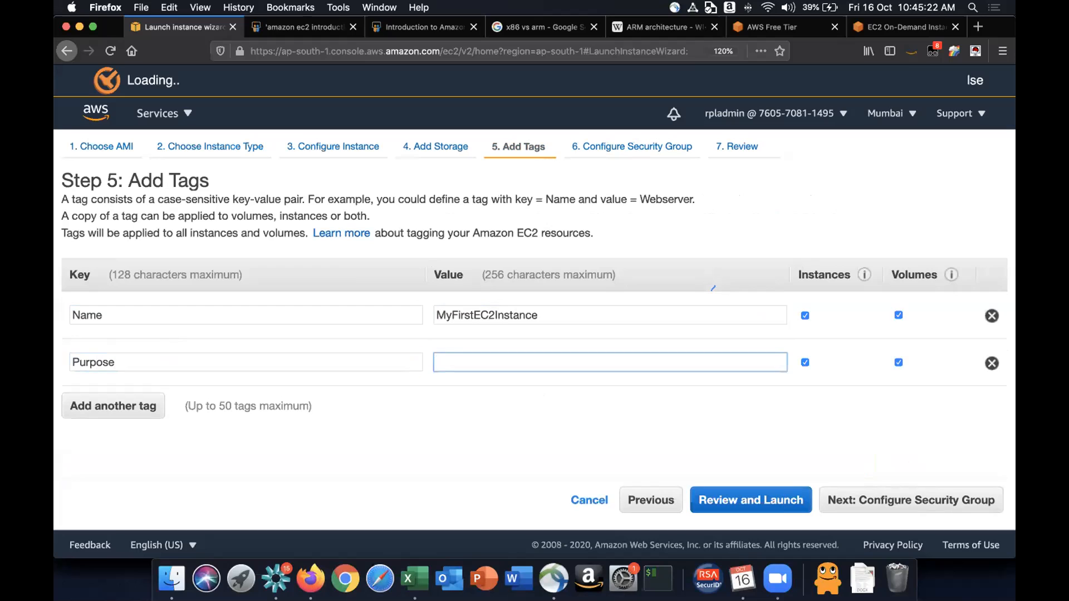
text(RPL AWS Lab Exe)
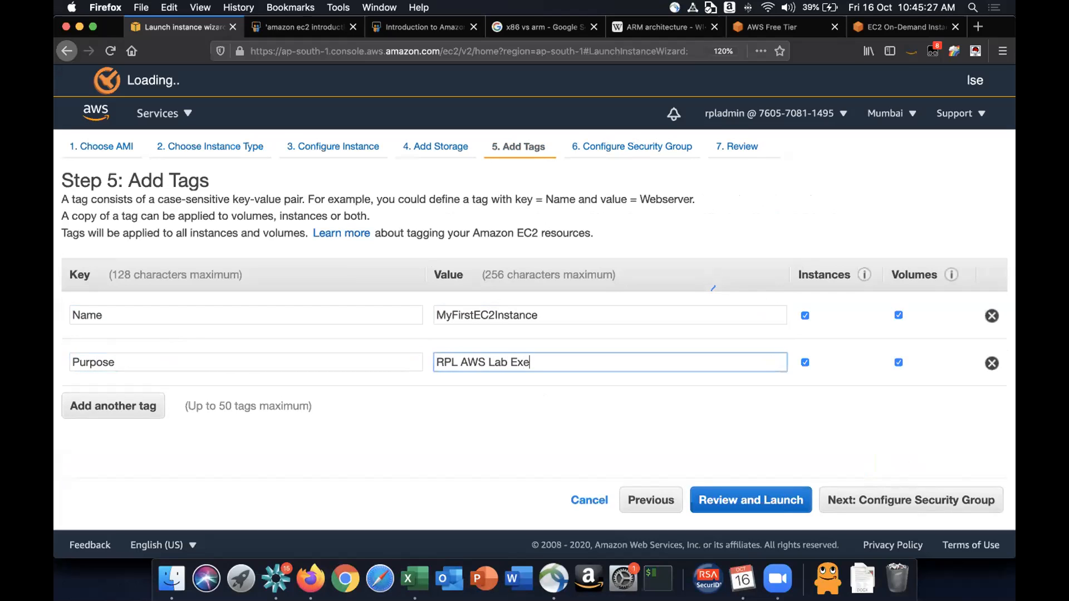
text(rcise 1)
- Add a third tag with key Owner and the owner's first name as its value
click(129, 406)
text(Owner)
key(Tab)
text(Pr)
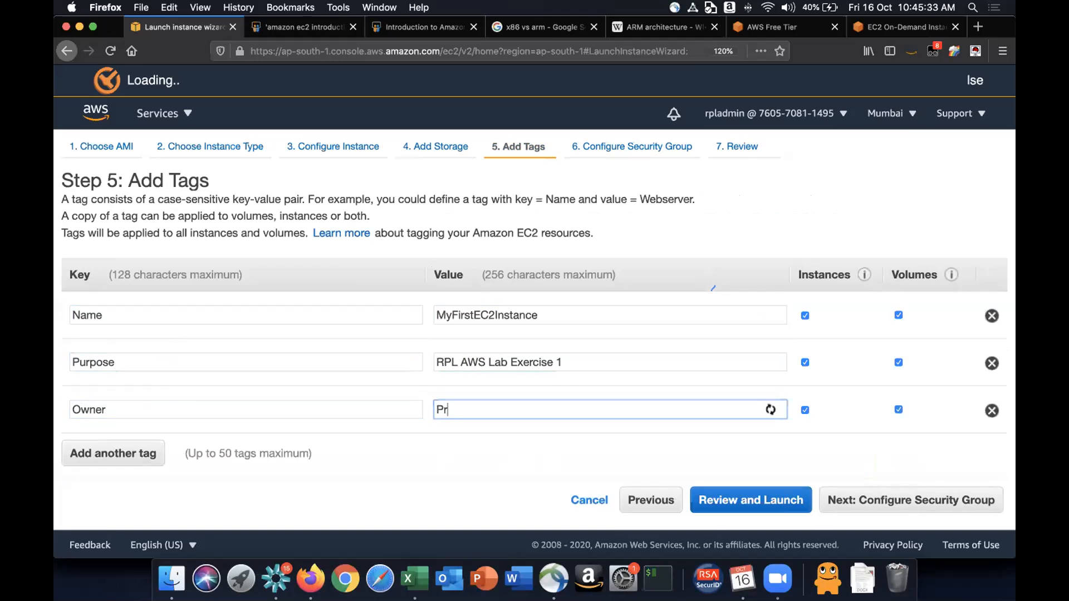
text(asanna)
- Proceed through the security group step, keeping the new launch-wizard-1 group with its SSH rule, to the review page
click(922, 500)
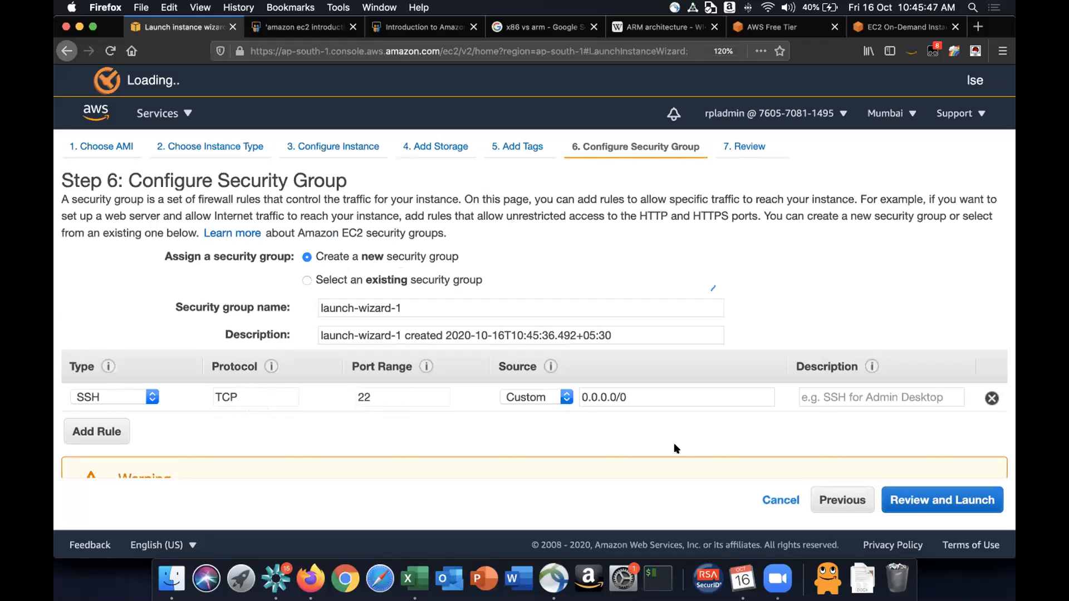
scroll(898, 401, down, 2)
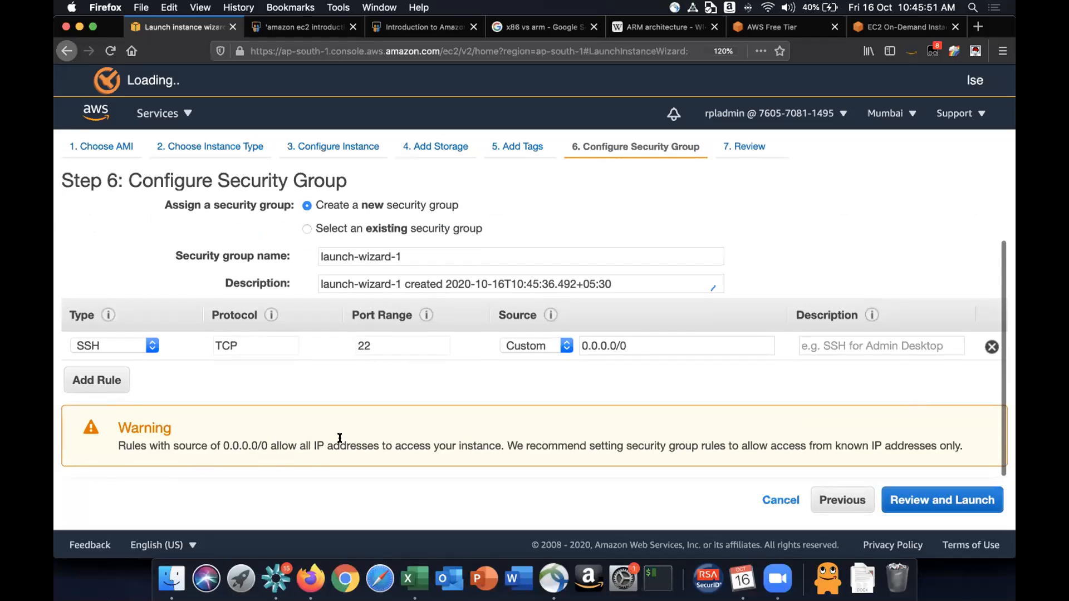
scroll(339, 438, up, 2)
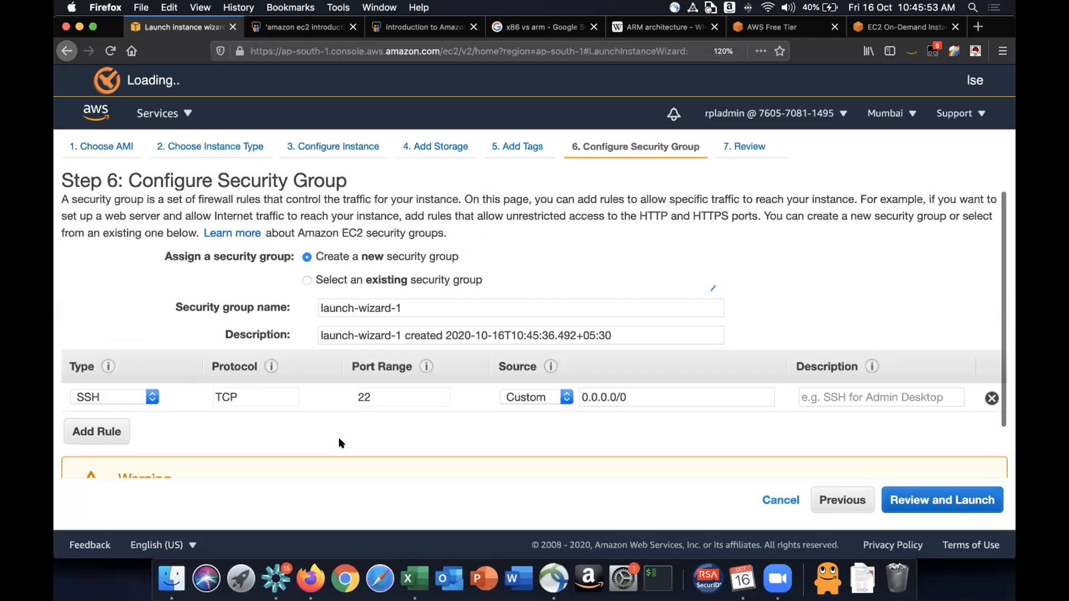
click(916, 505)
- Review the instance launch summary and start the launch
scroll(452, 290, down, 2)
scroll(452, 290, up, 2)
scroll(452, 278, down, 6)
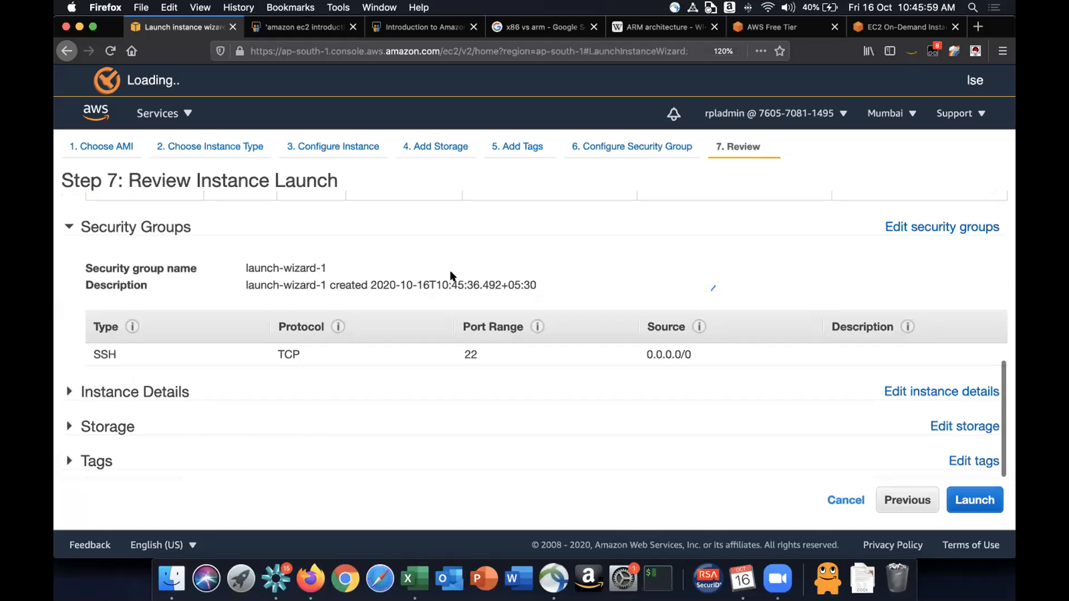
scroll(452, 277, up, 8)
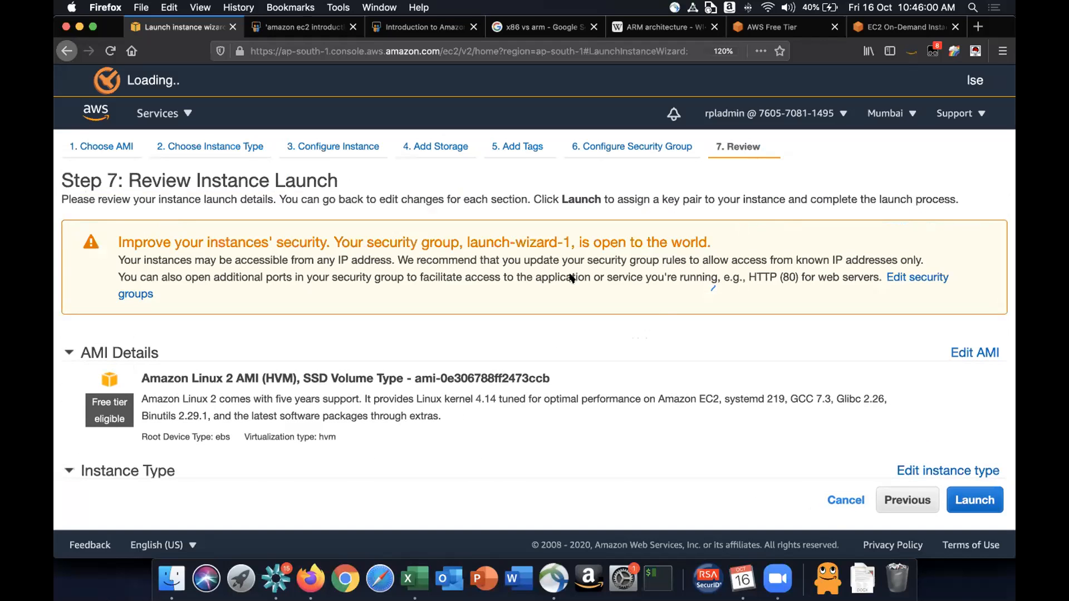
click(981, 501)
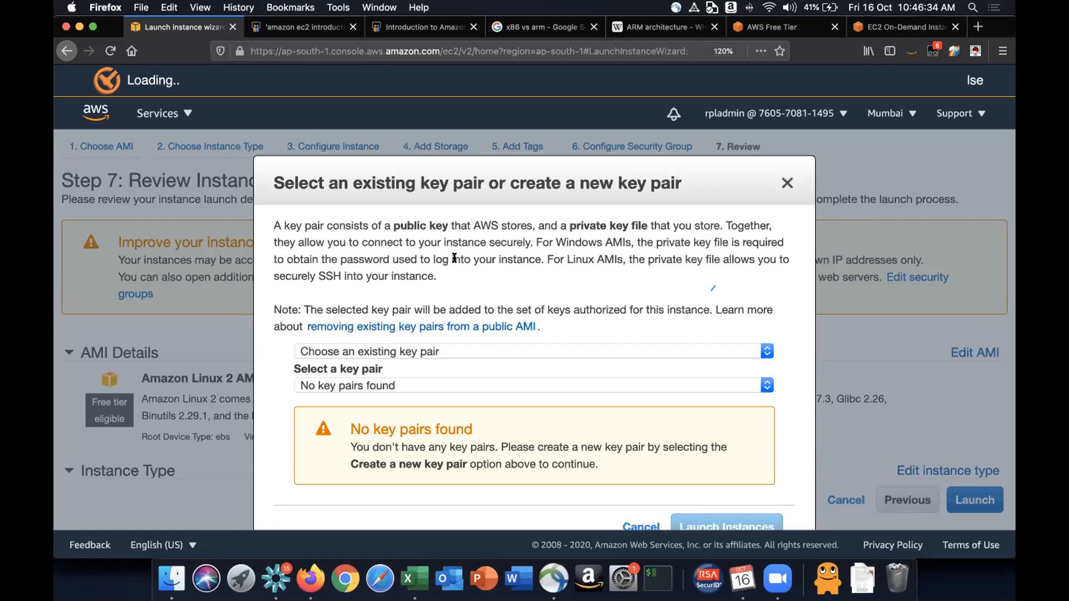
- Choose to create a new key pair and name it mykeypair
scroll(323, 348, down, 1)
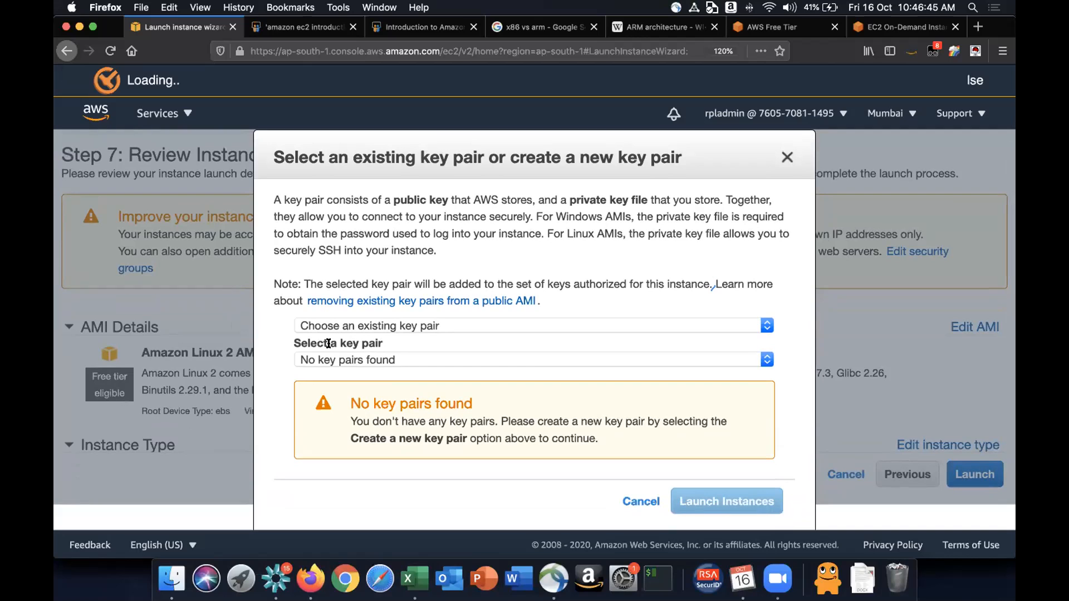
click(367, 324)
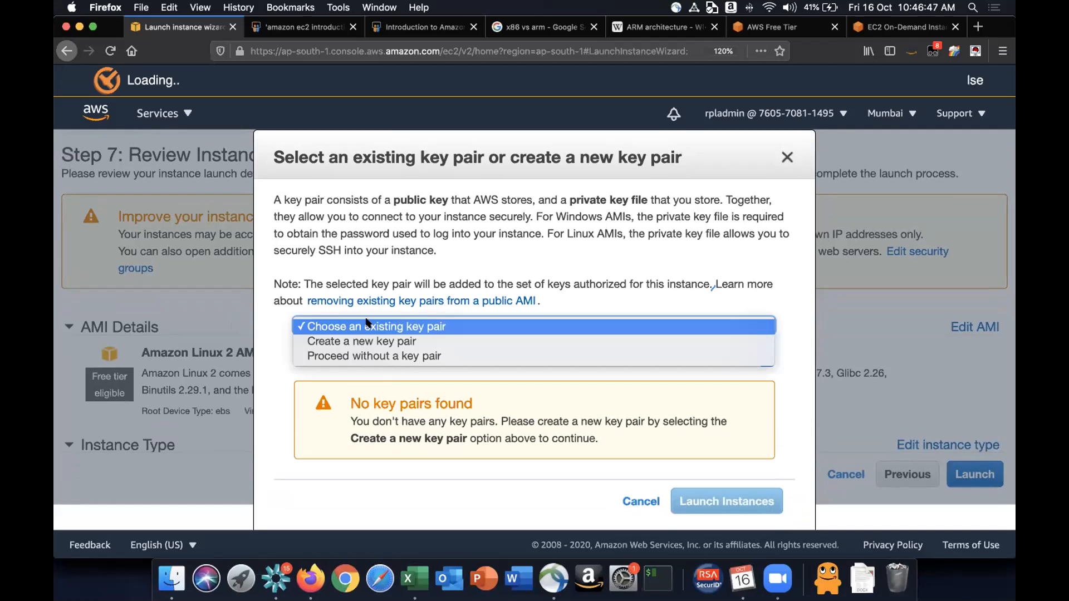
click(315, 341)
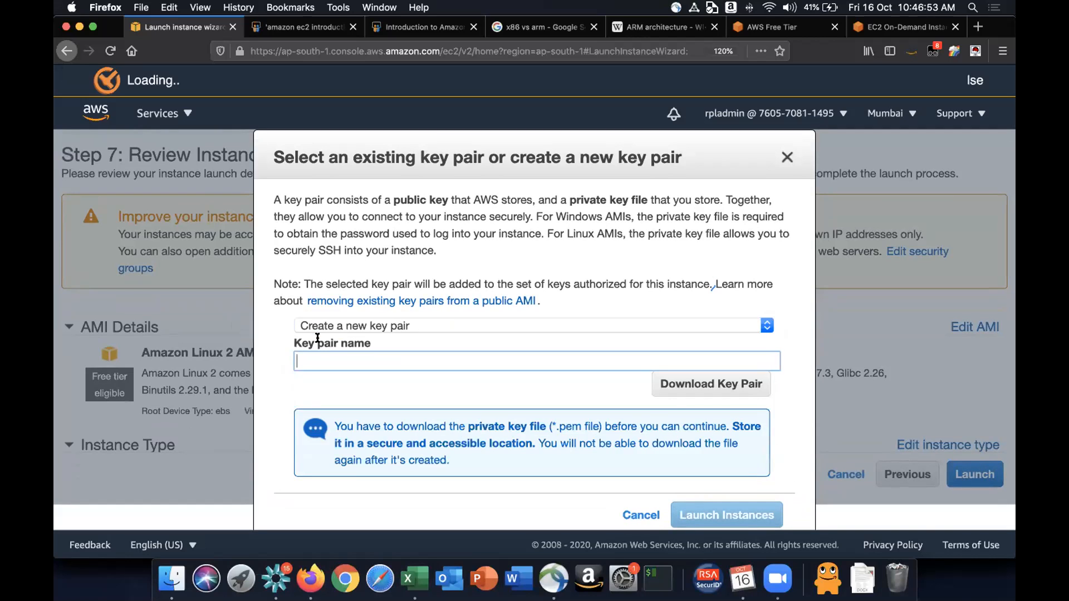
text(mykeypair)
- Download the mykeypair private key file and save it
scroll(561, 425, down, 1)
scroll(561, 425, up, 2)
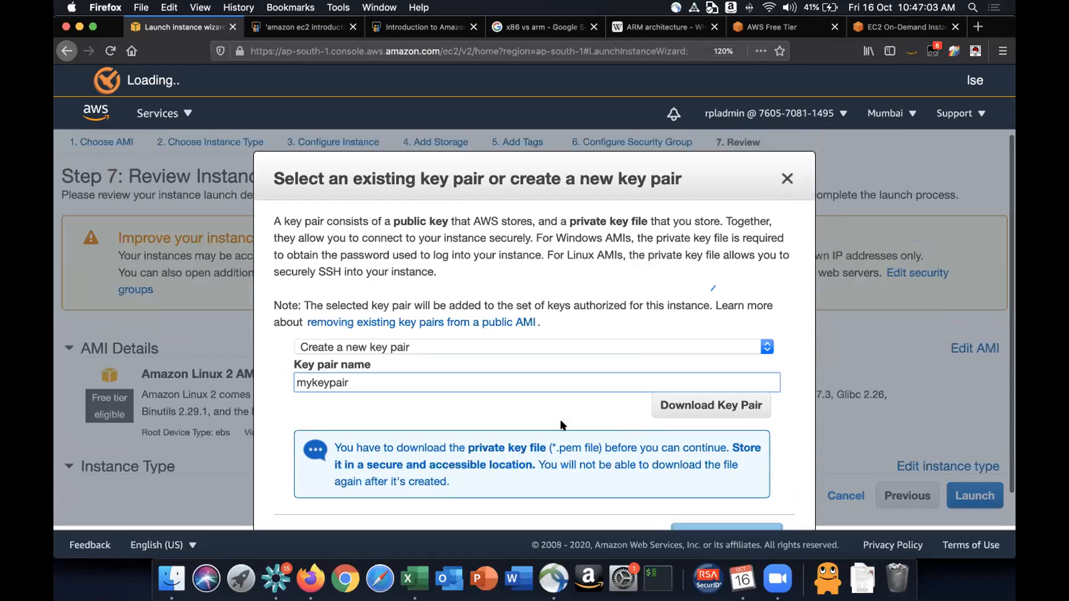
scroll(561, 425, down, 2)
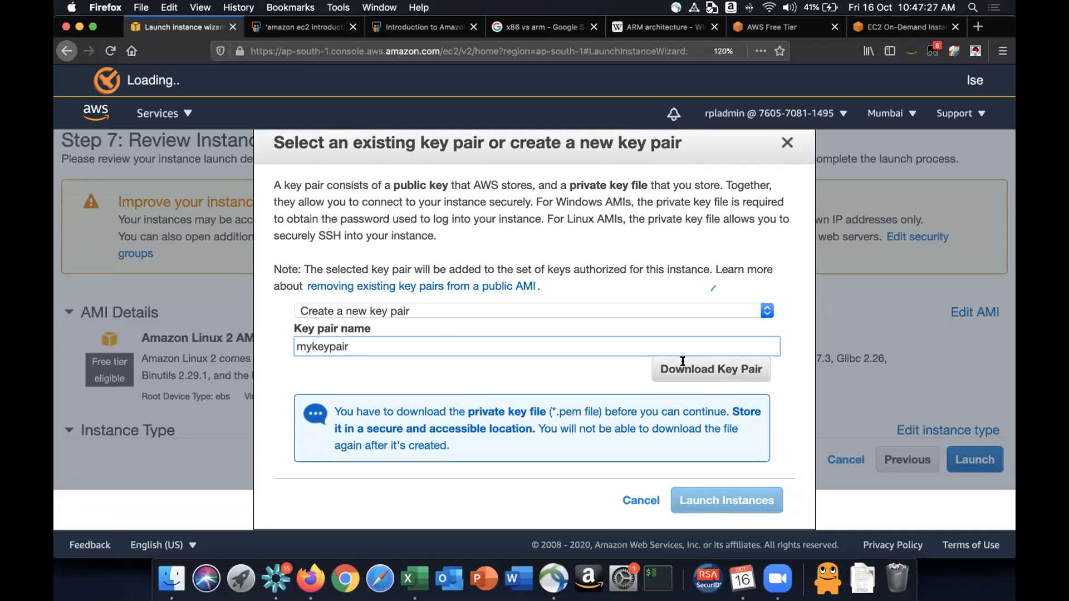
click(408, 315)
click(406, 311)
click(399, 344)
click(718, 369)
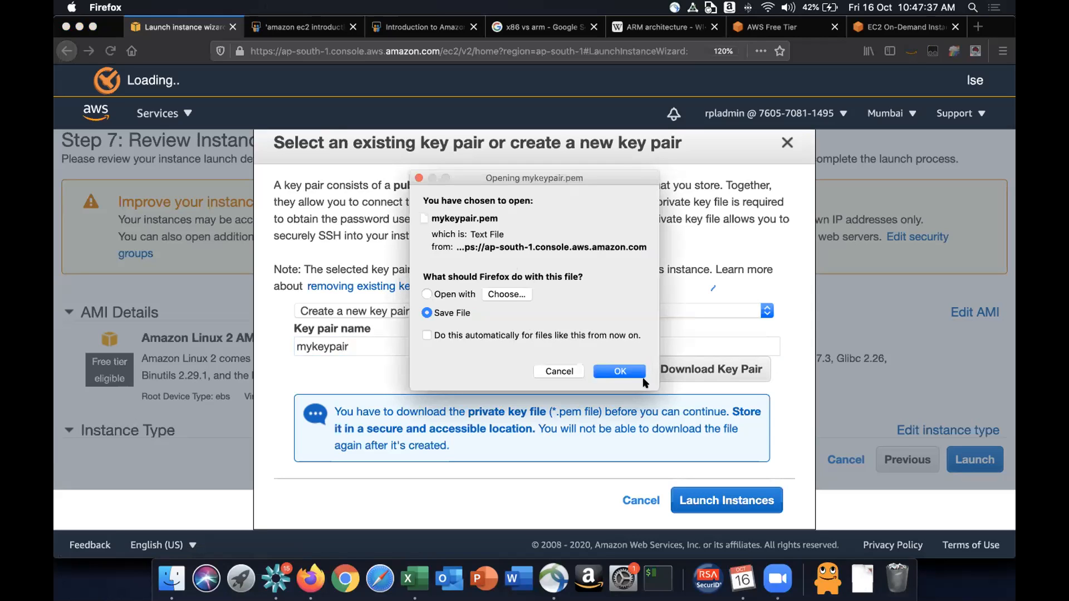
click(620, 371)
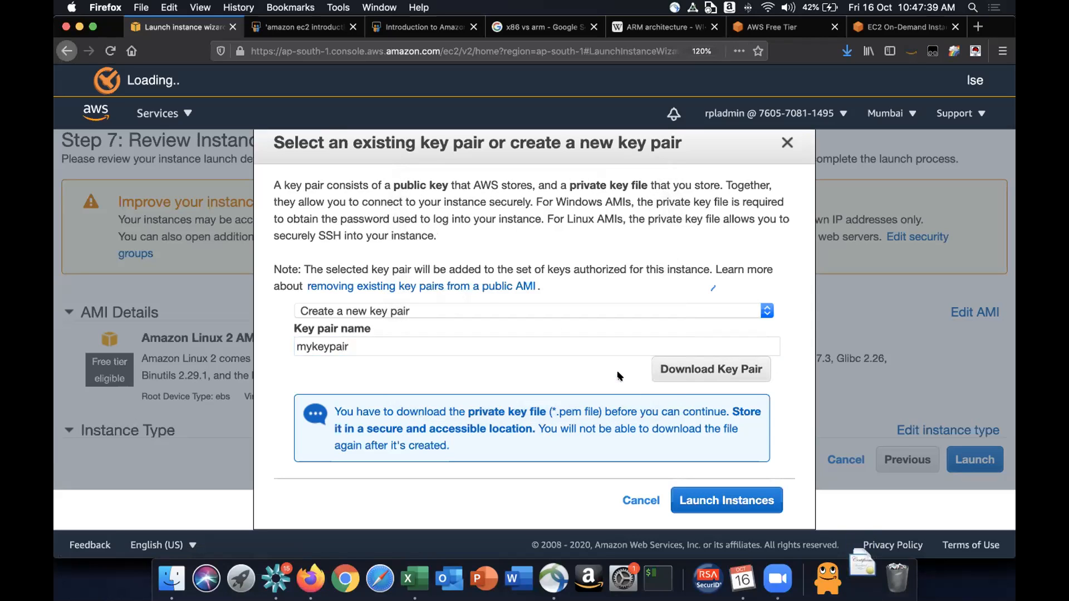
- Locate the downloaded mykeypair.pem file in the Downloads folder in Finder
click(862, 579)
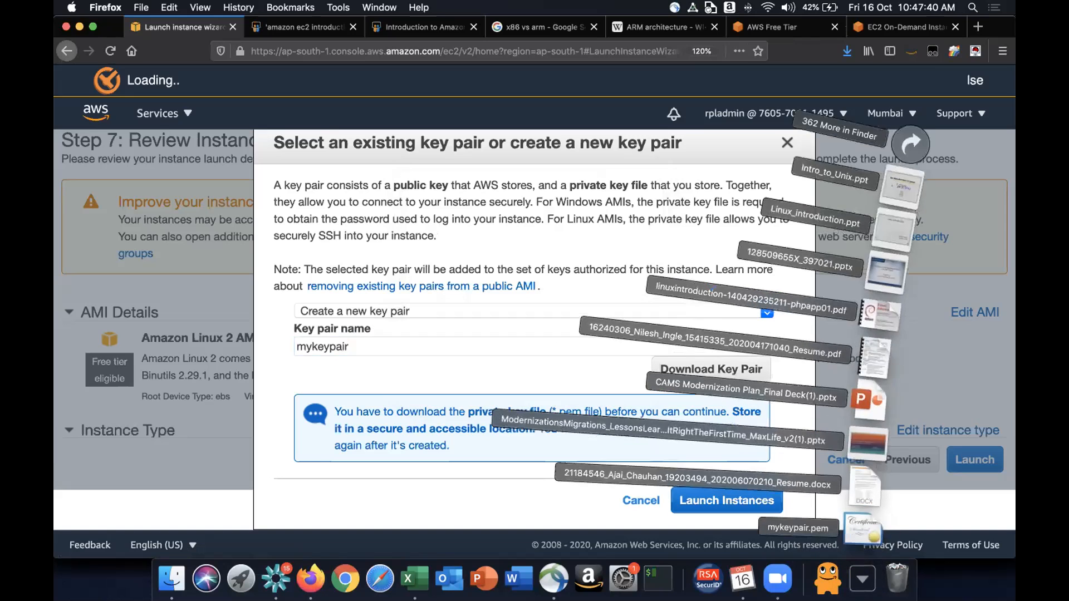
click(910, 144)
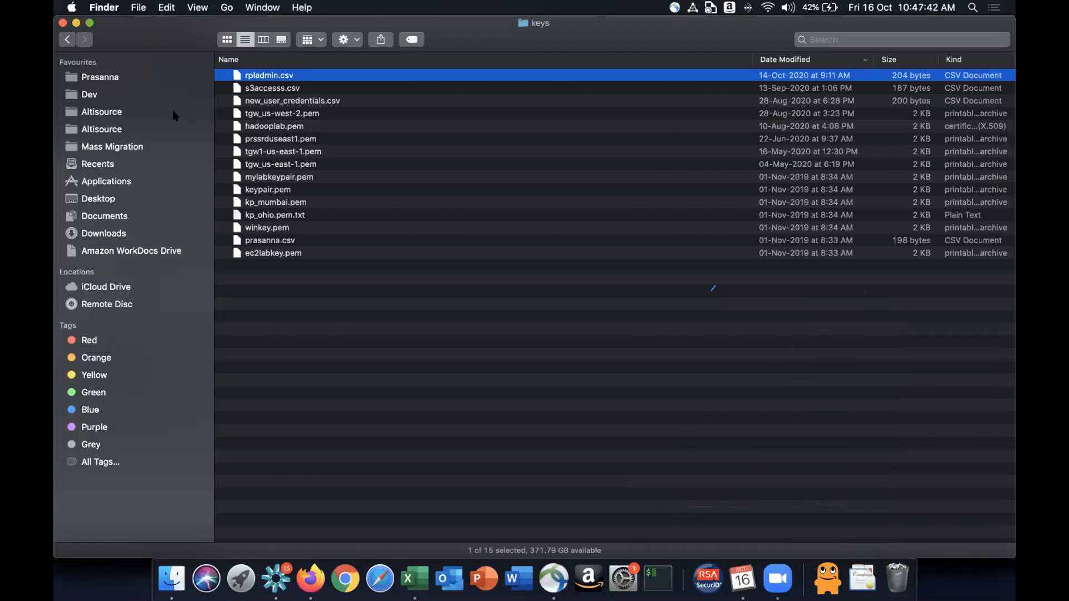
click(305, 78)
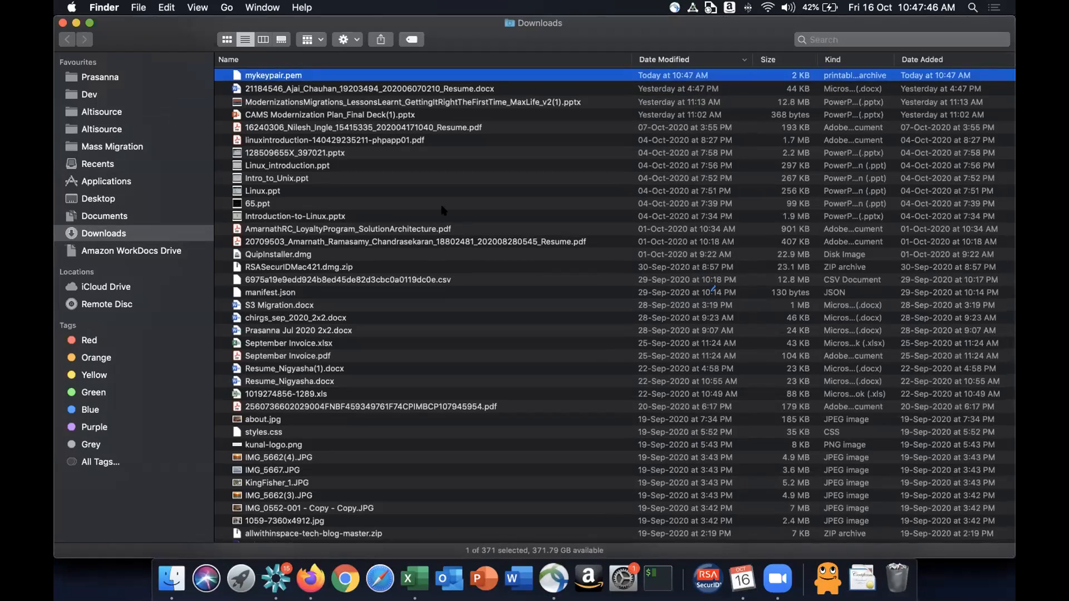
key(super+Tab)
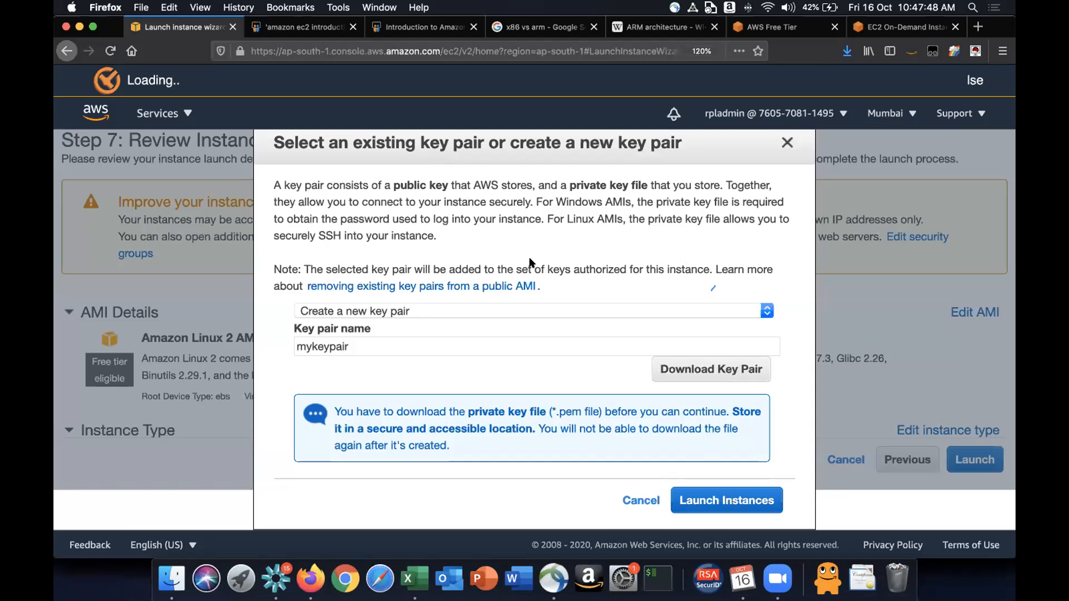
key(super+Tab)
key(super+Tab)
key(super+Tab)
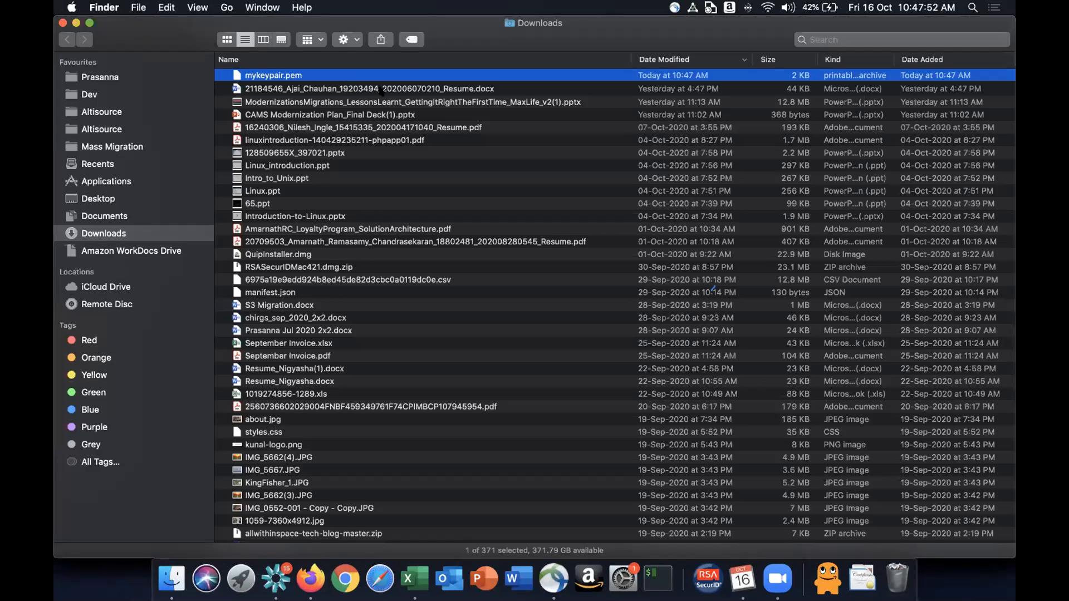
- Open mykeypair.pem with Sublime Text using Open With and Other
right_click(350, 75)
mouse_move(434, 94)
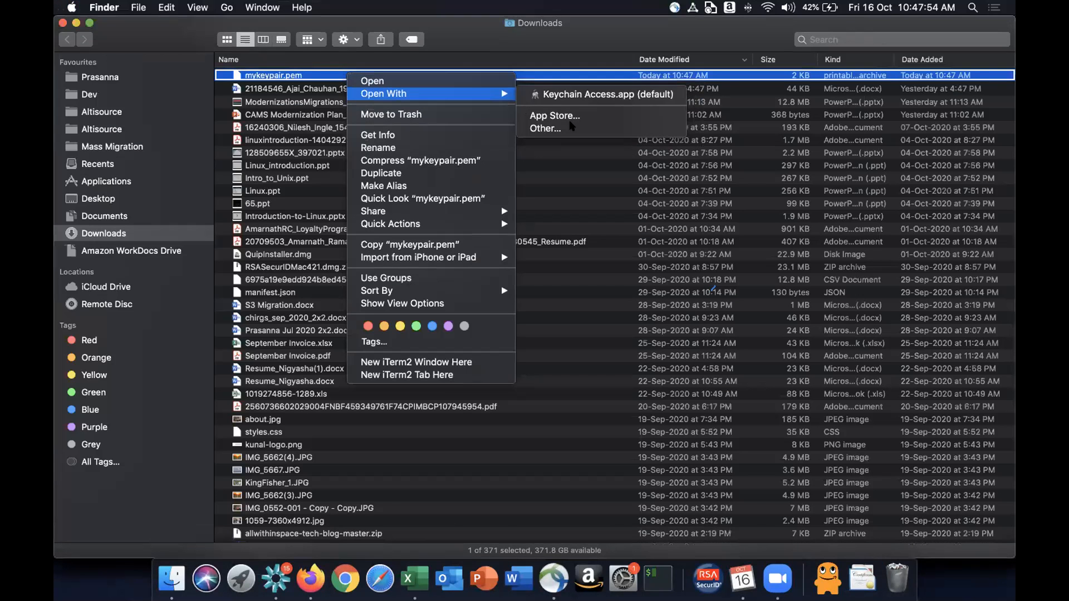
click(574, 124)
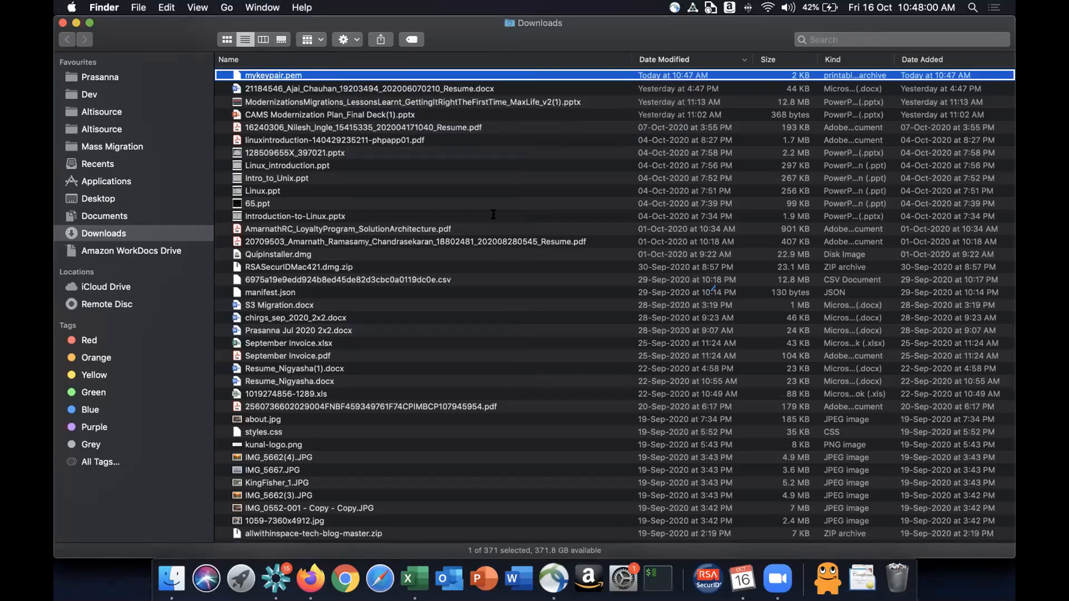
key(super+Tab)
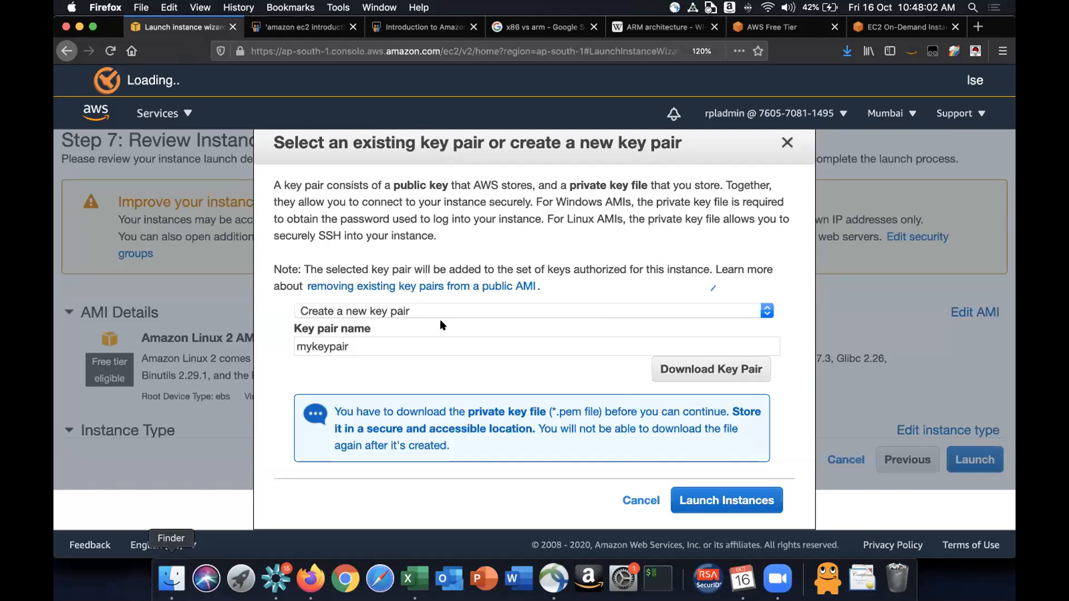
click(170, 566)
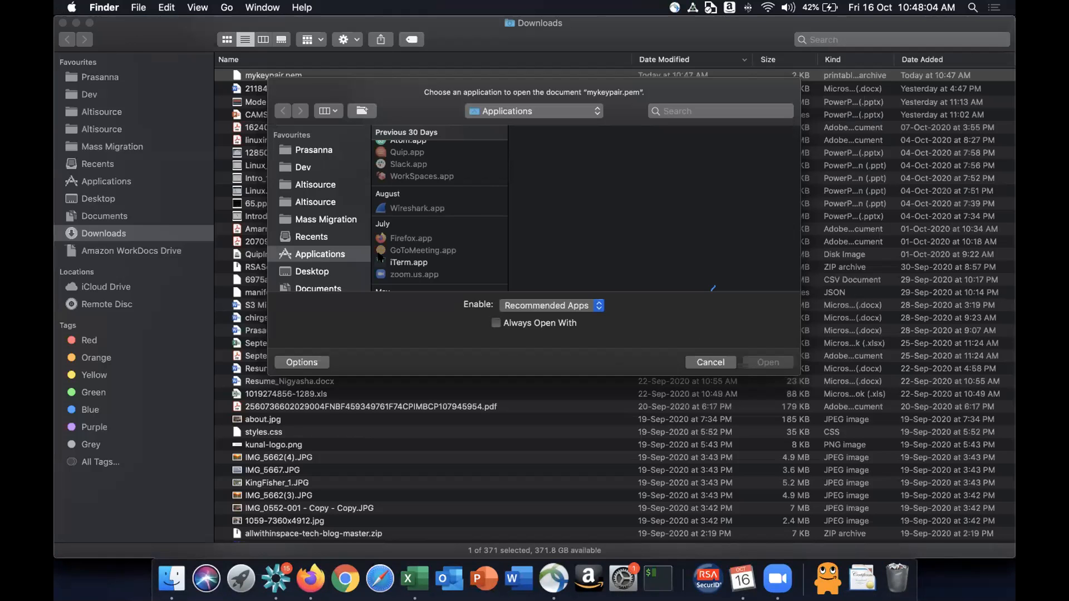
scroll(466, 223, down, 10)
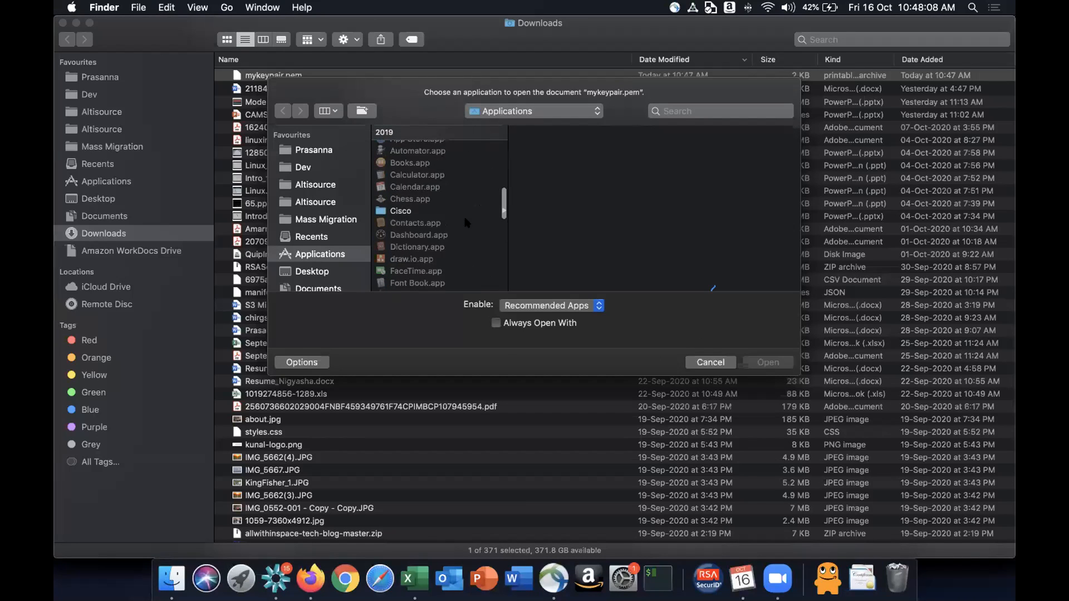
scroll(466, 223, down, 5)
scroll(430, 224, down, 5)
scroll(430, 224, down, 3)
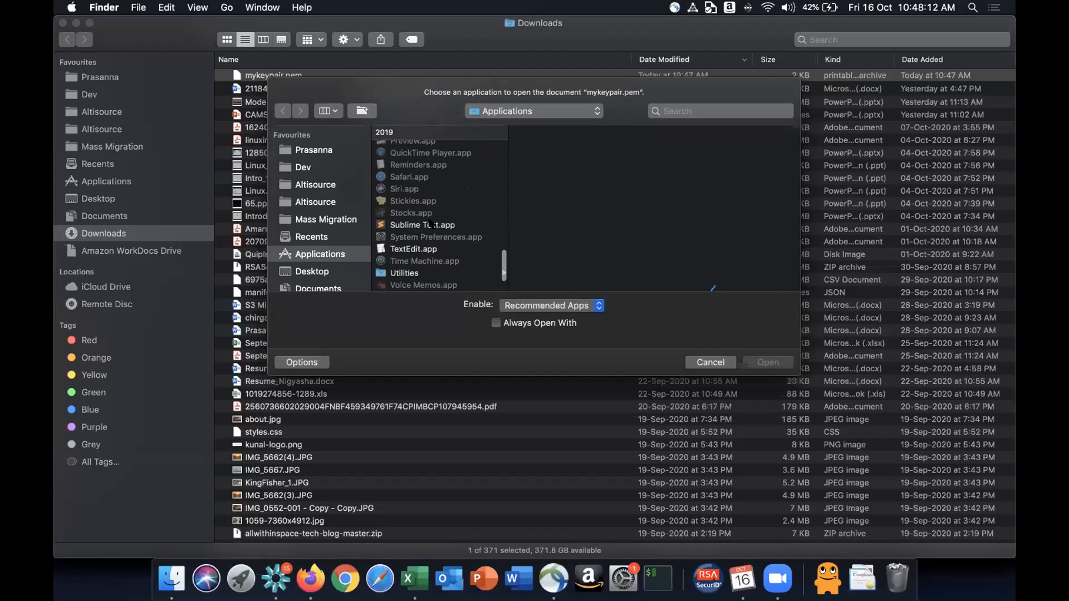
click(422, 169)
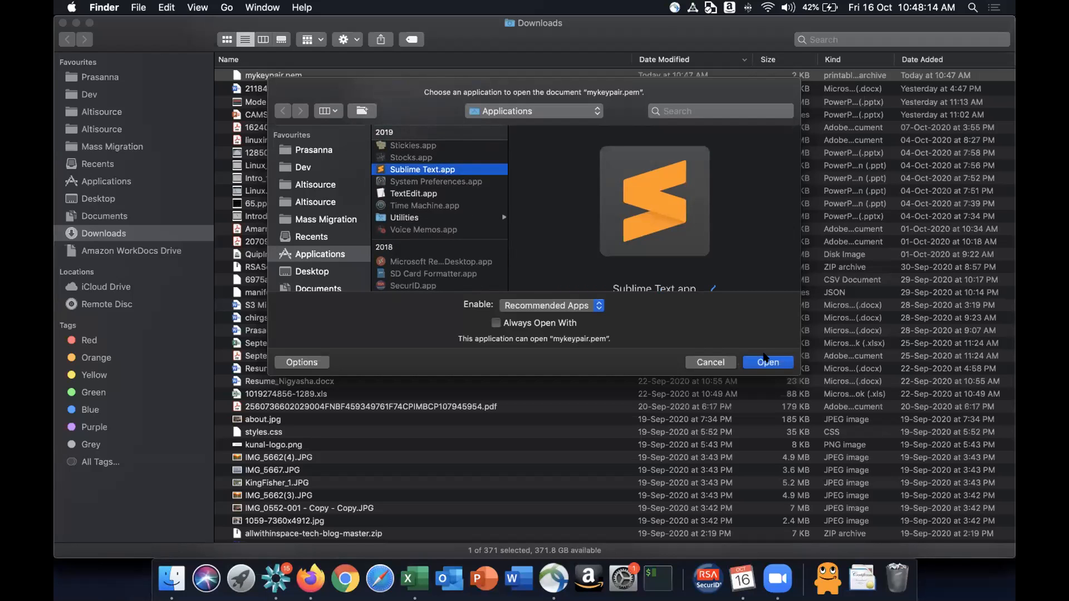
click(764, 361)
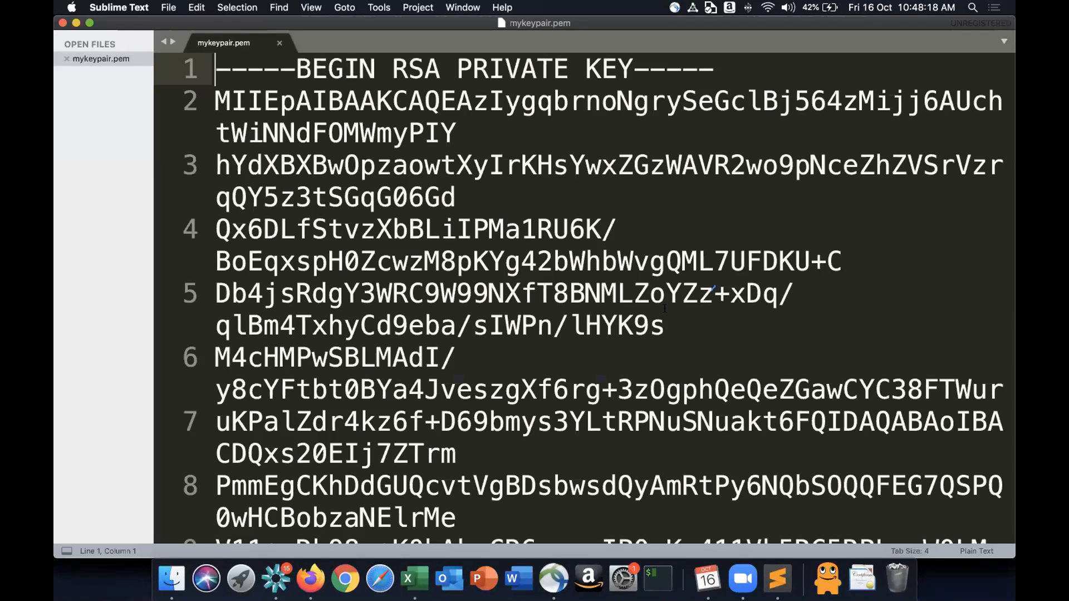
- Scroll through the private key contents of mykeypair.pem
scroll(665, 308, down, 15)
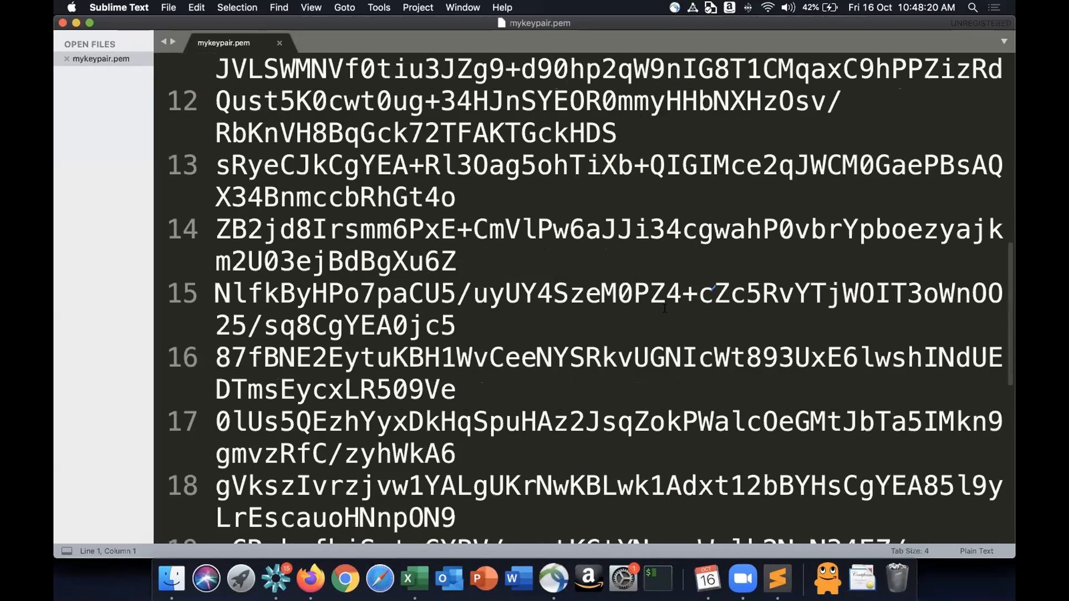
scroll(665, 308, down, 2)
scroll(664, 308, up, 10)
scroll(664, 308, down, 10)
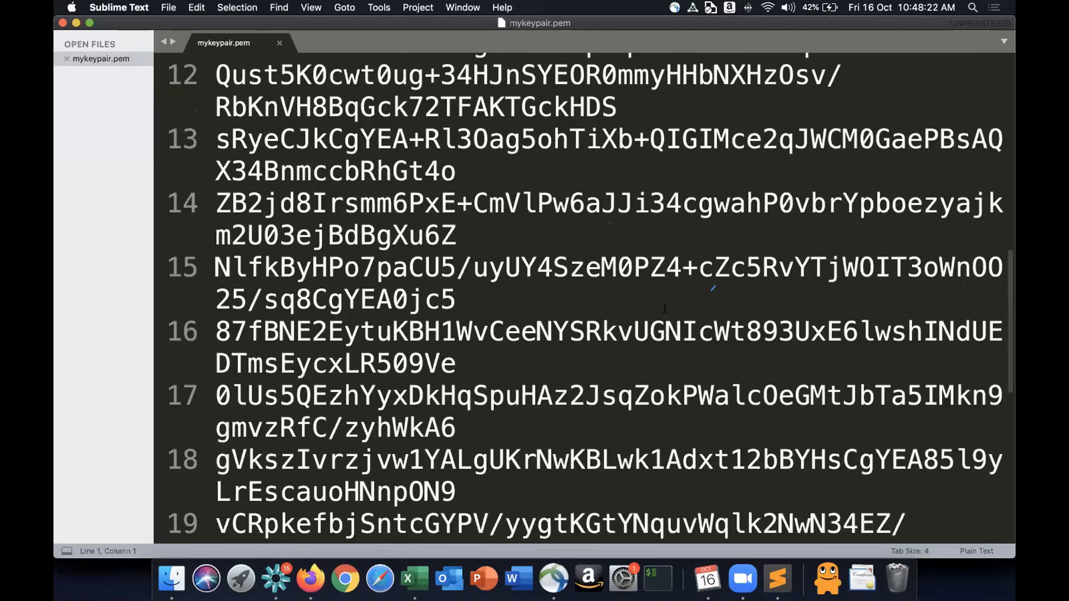
scroll(665, 308, up, 10)
scroll(664, 308, down, 10)
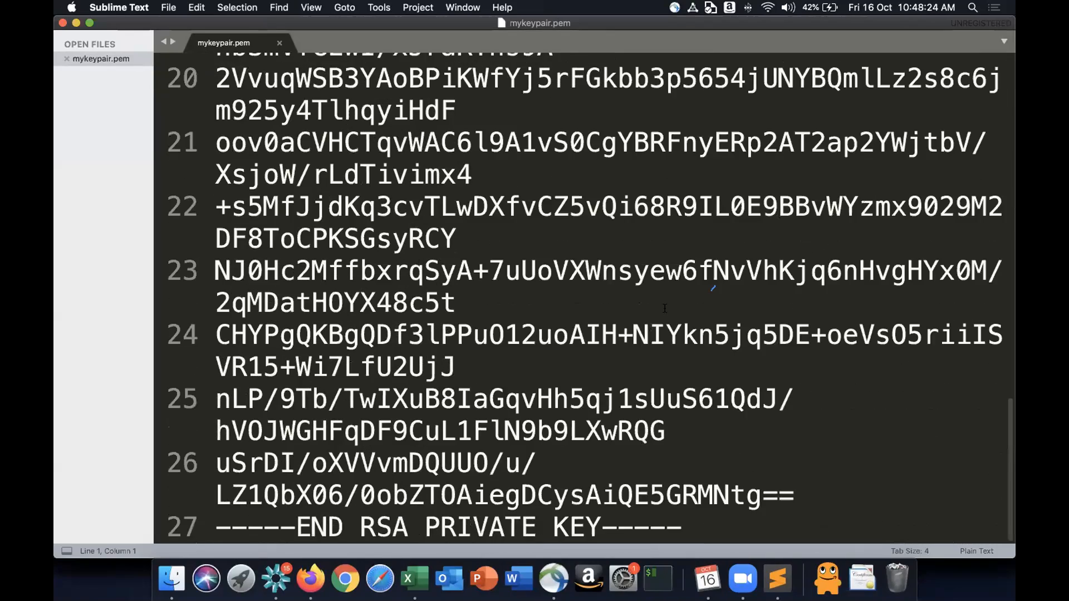
scroll(664, 308, up, 5)
scroll(557, 360, up, 10)
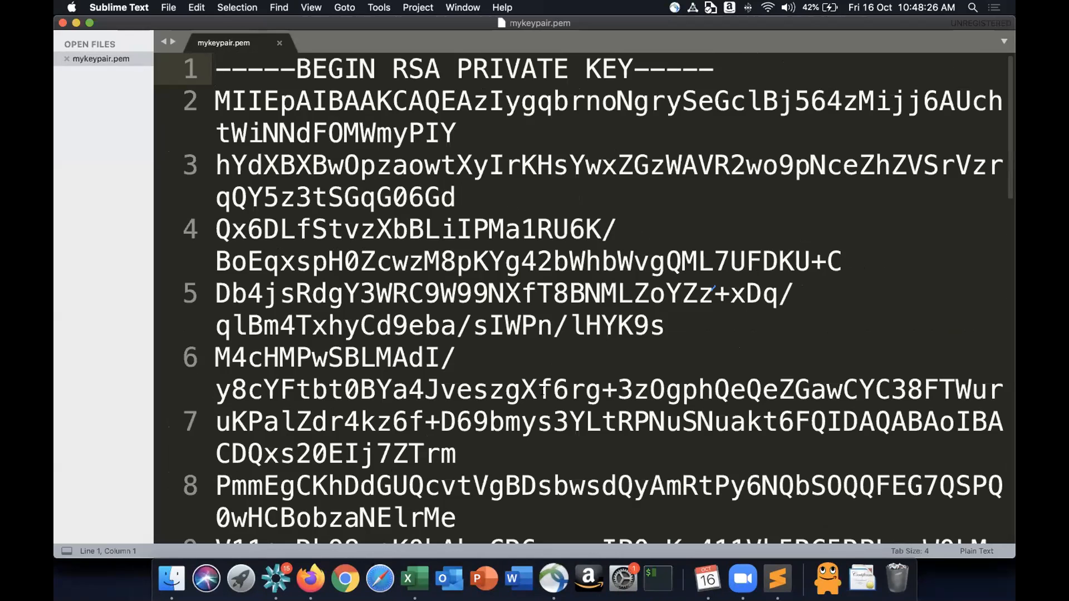
- Switch back to the browser and launch the instance with the mykeypair key pair
key(super+Tab)
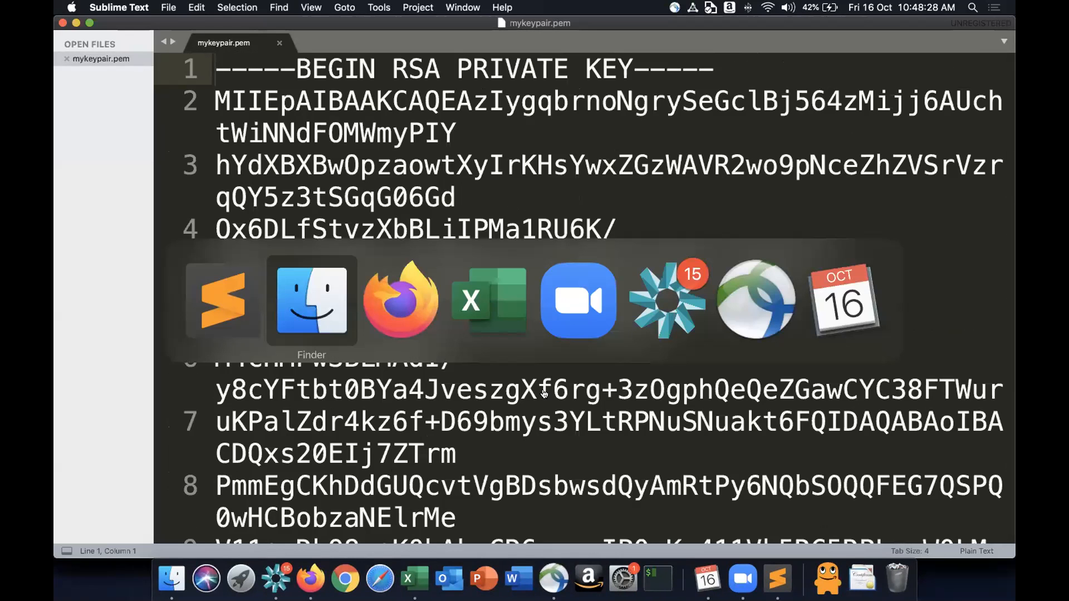
key(super+Tab)
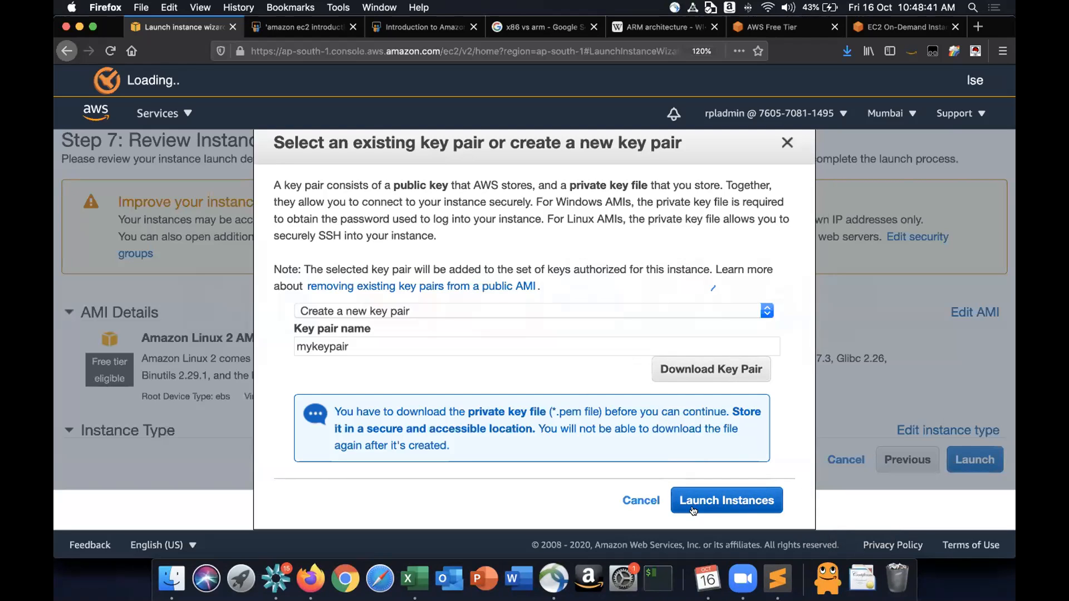
double_click(470, 412)
drag(590, 406, 682, 413)
click(683, 413)
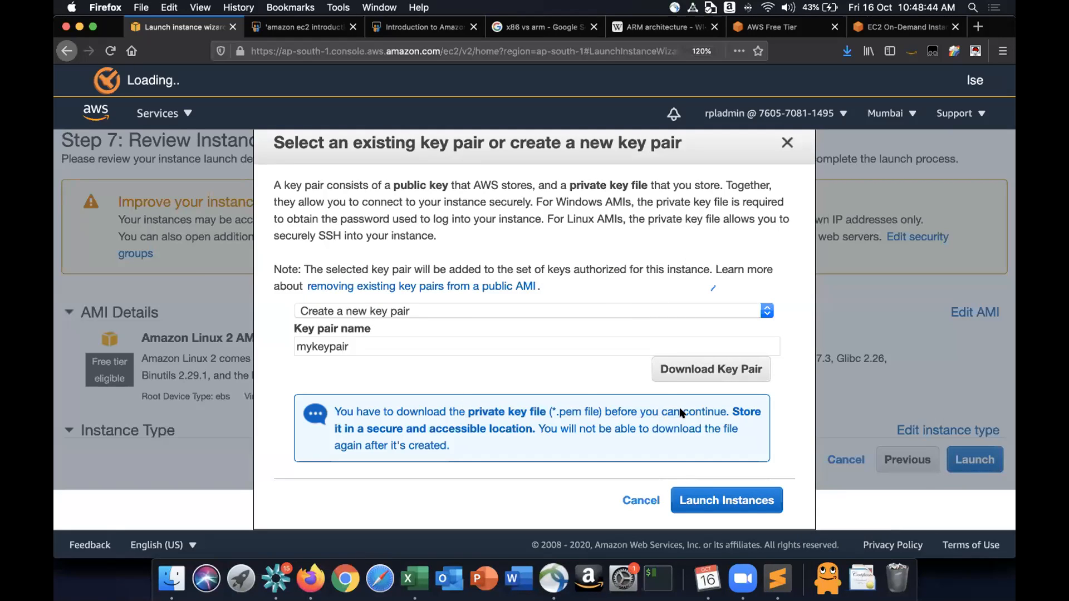
click(362, 341)
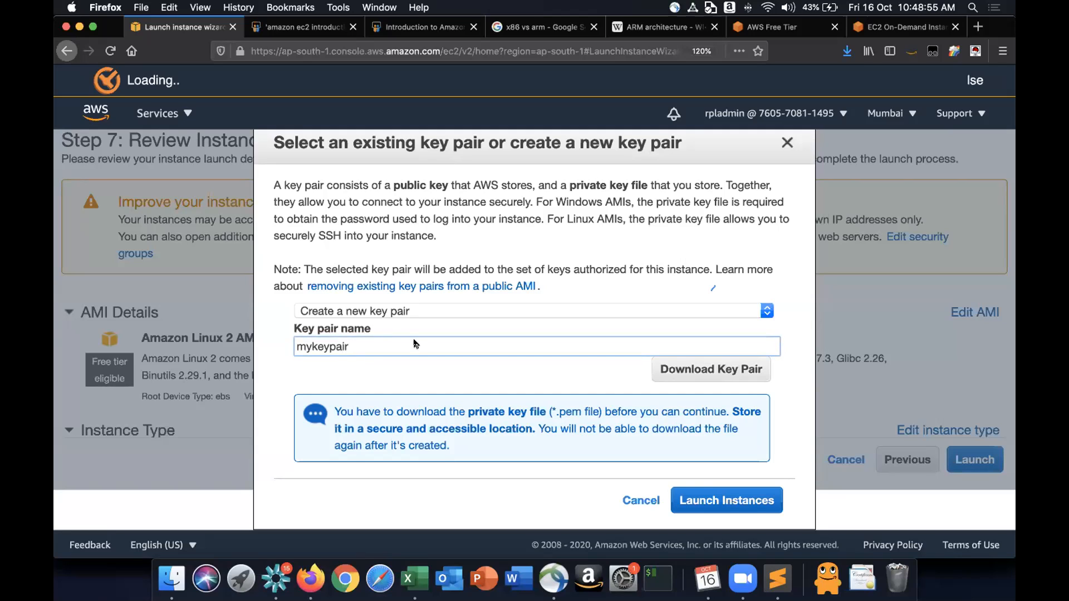
click(709, 499)
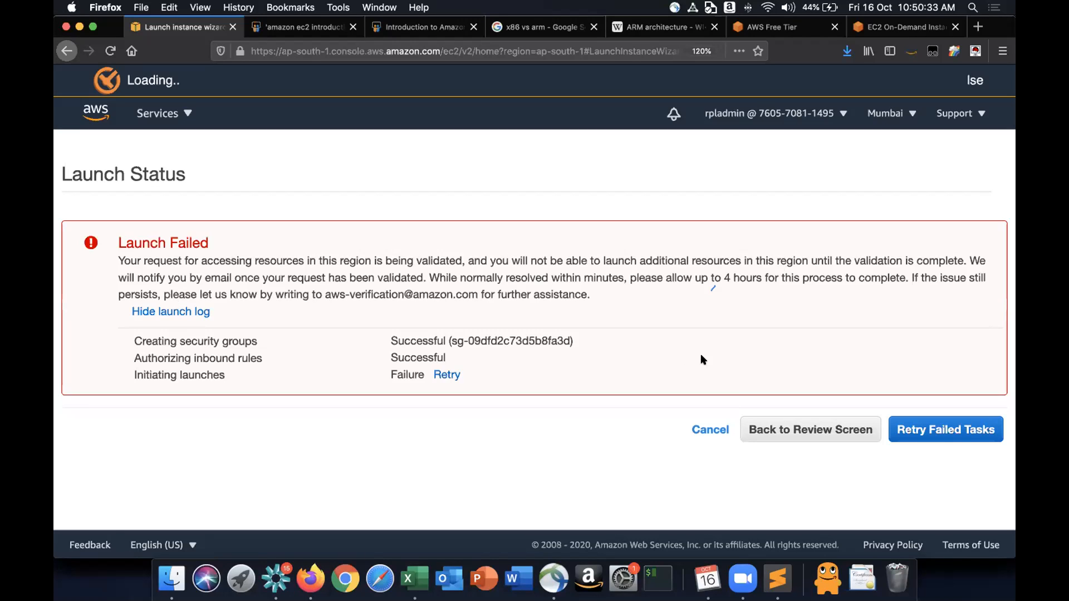
- Switch the region to N. Virginia and select the Amazon Linux 2 AMI in the launch wizard
click(895, 118)
click(823, 151)
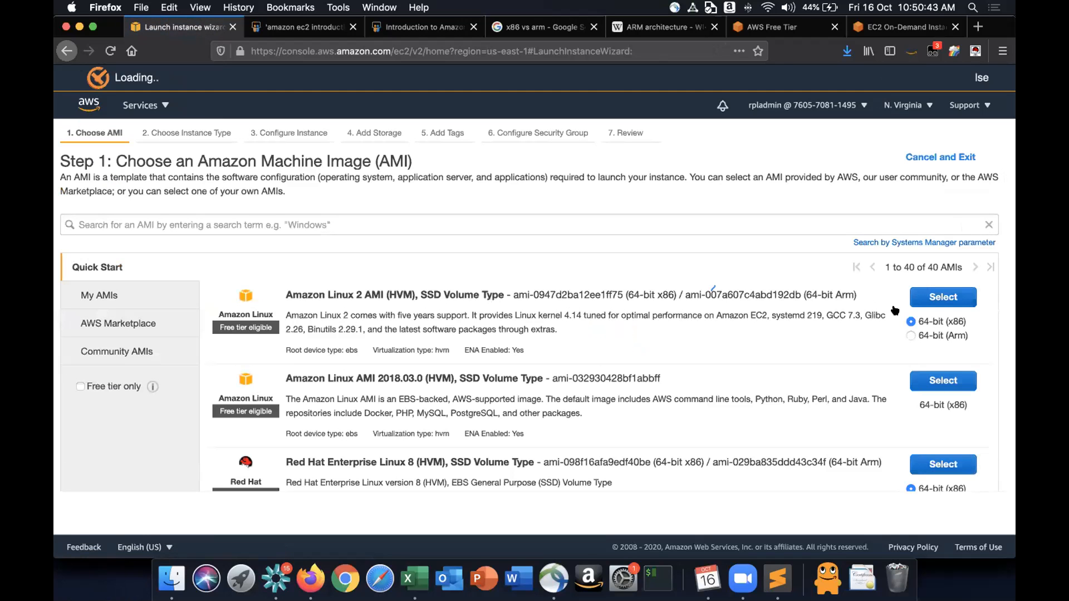
click(958, 298)
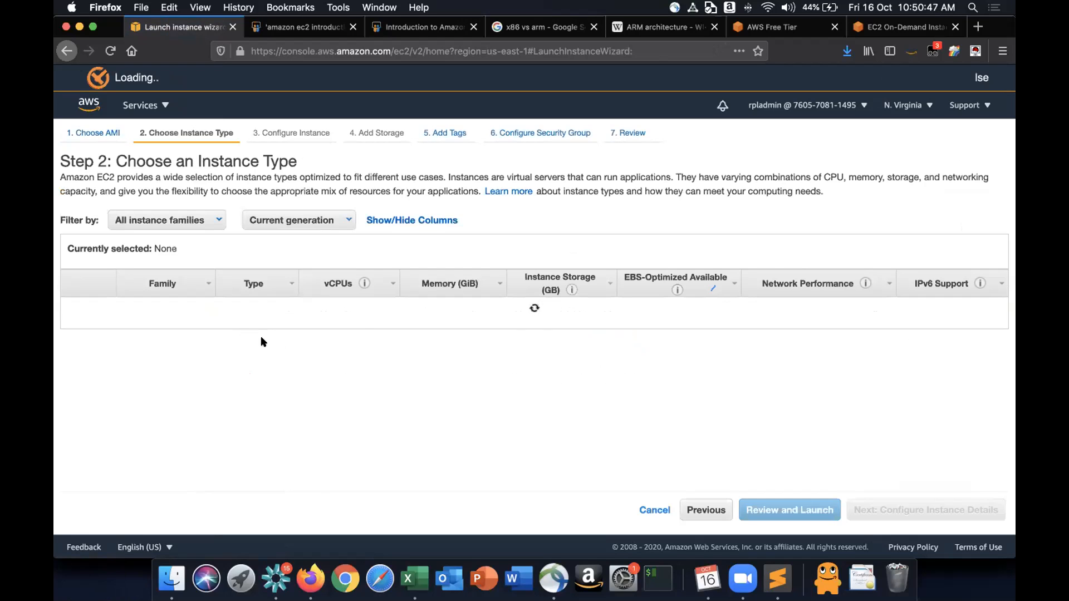
- Keep the t2.micro instance type and step through storage, tags and security group to the review page
click(896, 510)
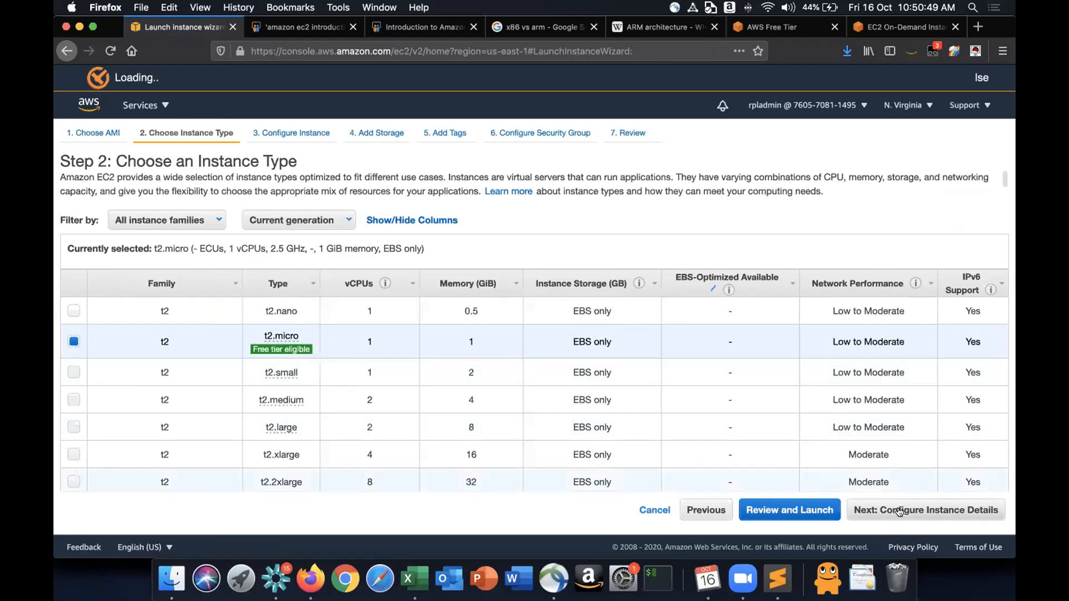
scroll(740, 363, down, 2)
scroll(739, 363, up, 2)
click(931, 510)
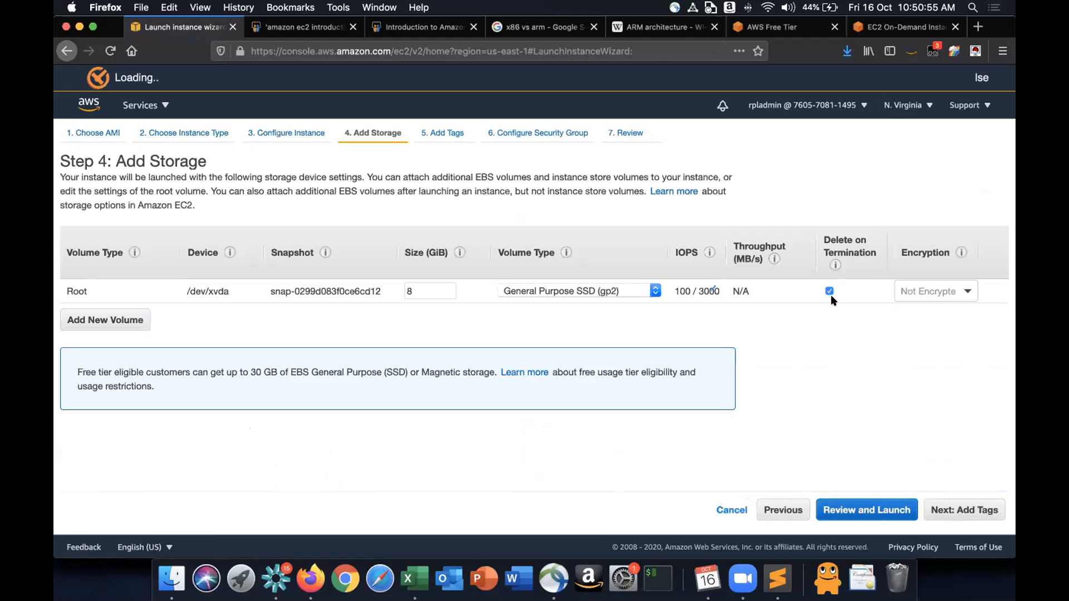
click(949, 503)
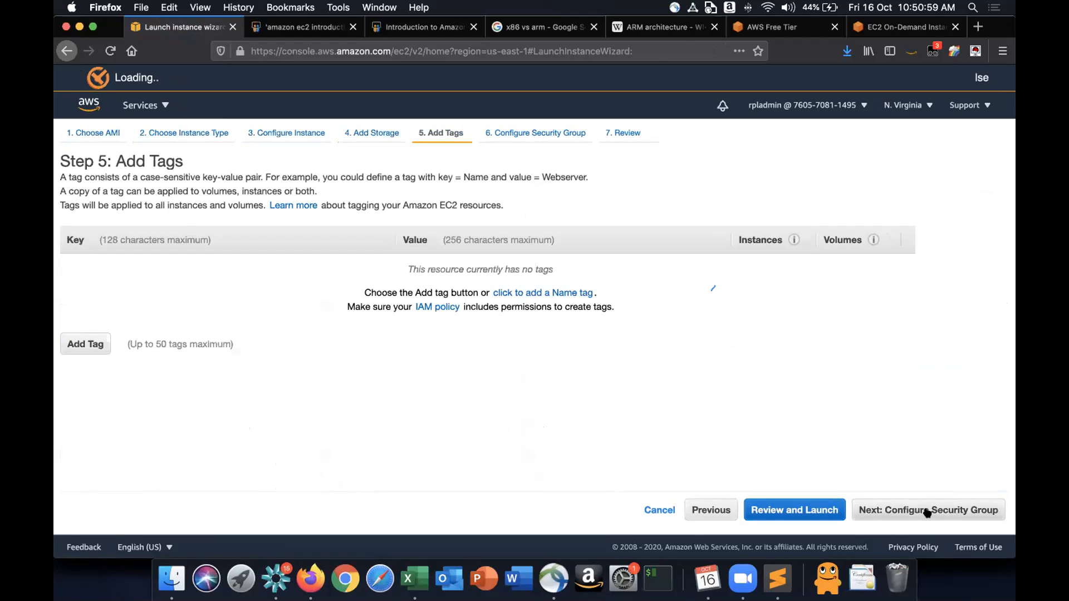
click(927, 511)
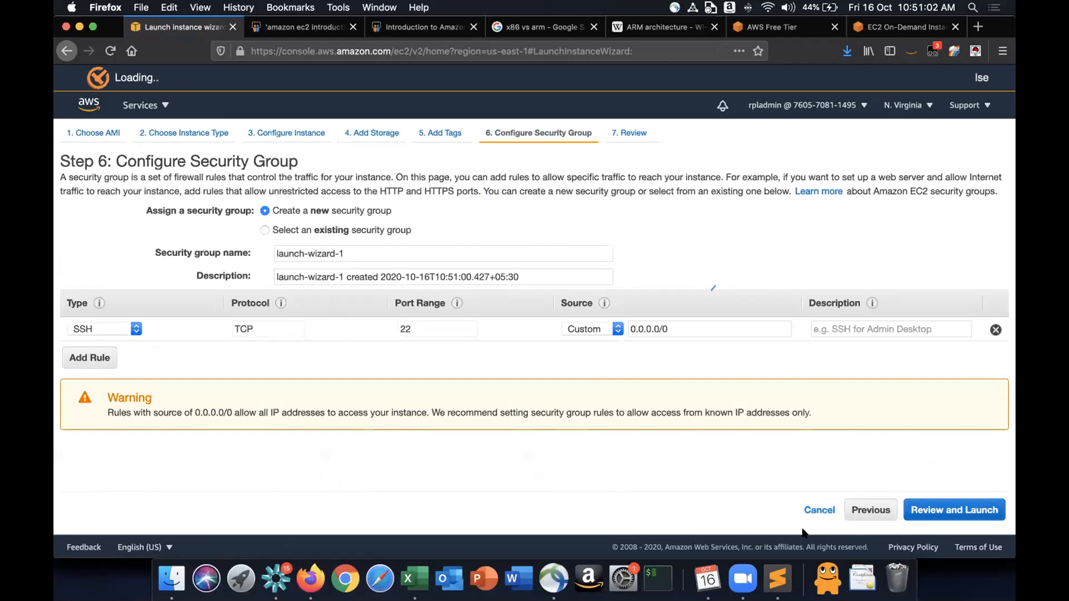
click(951, 505)
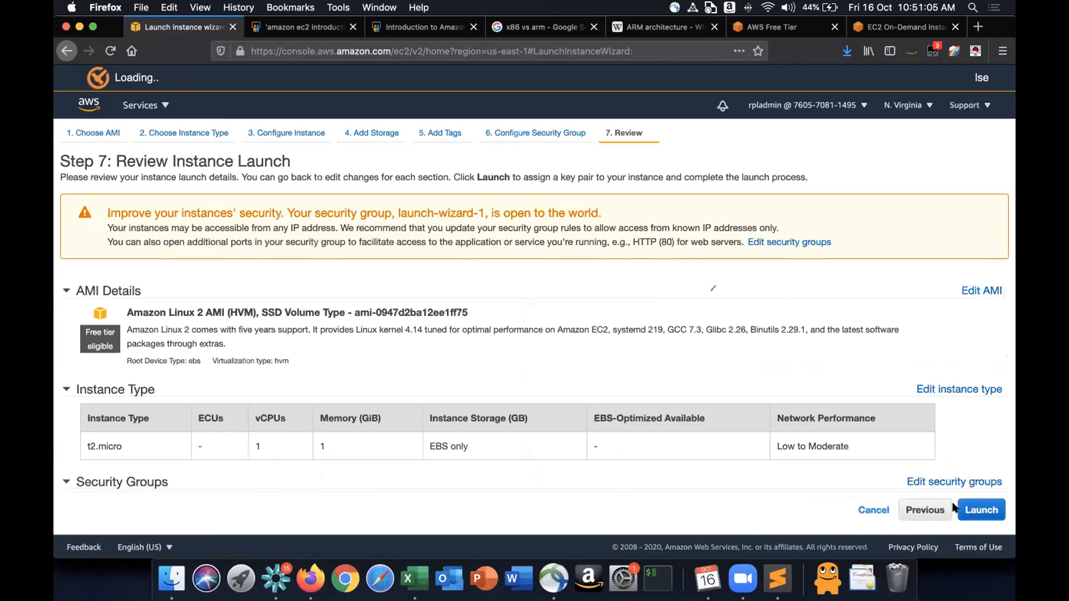
- Start the launch, create a new key pair named mykeypair-virginia, and download its private key file
click(970, 510)
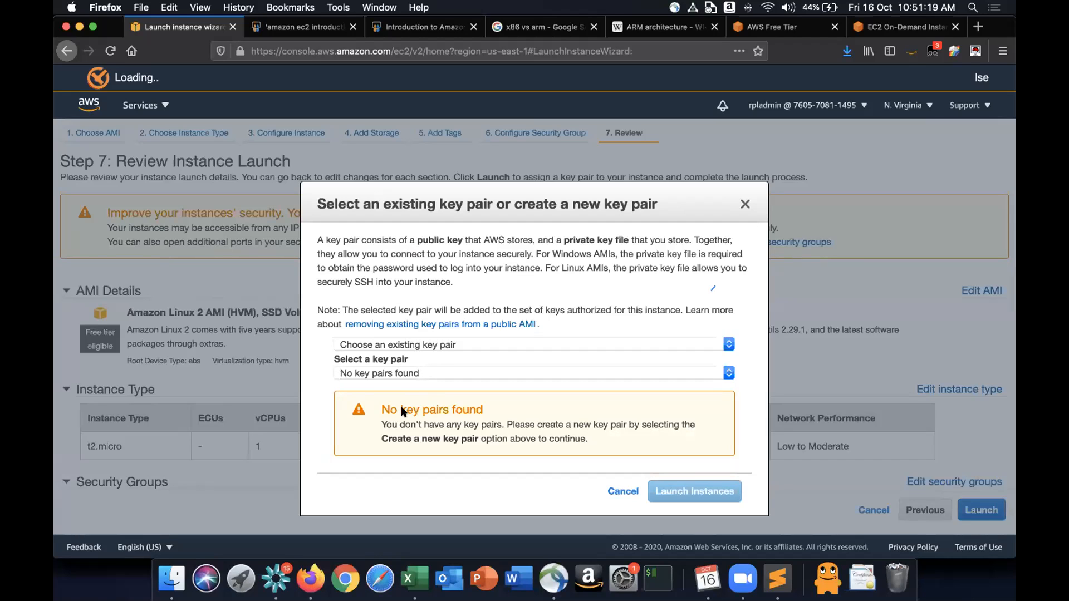
click(430, 343)
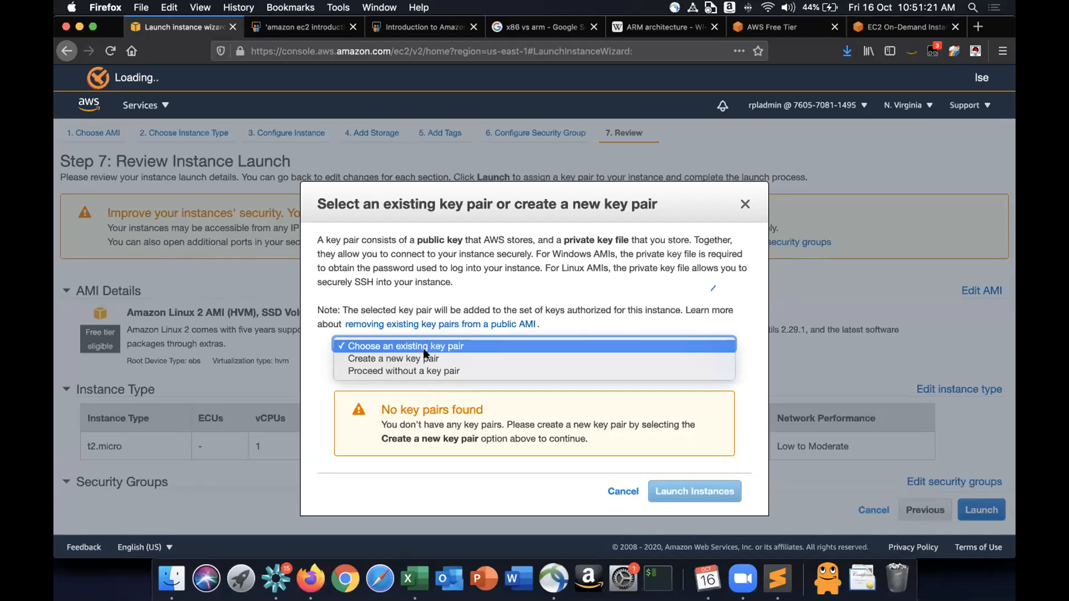
click(425, 358)
text(mykeypari-)
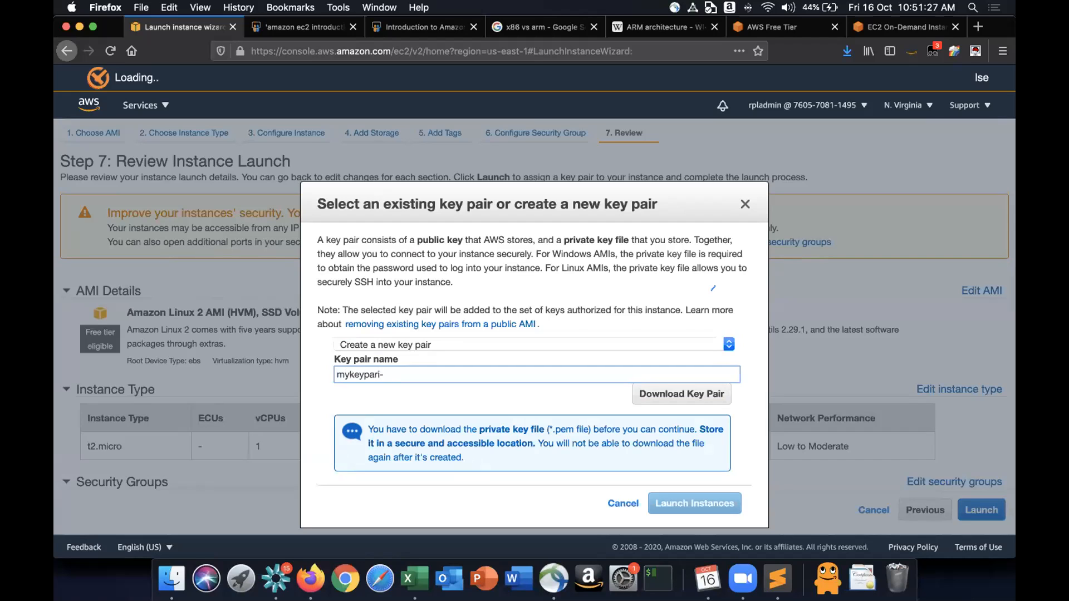
key(BackSpace)
key(BackSpace)
text(ir)
text(-not)
key(BackSpace)
key(BackSpace)
key(BackSpace)
text(virginia)
click(689, 397)
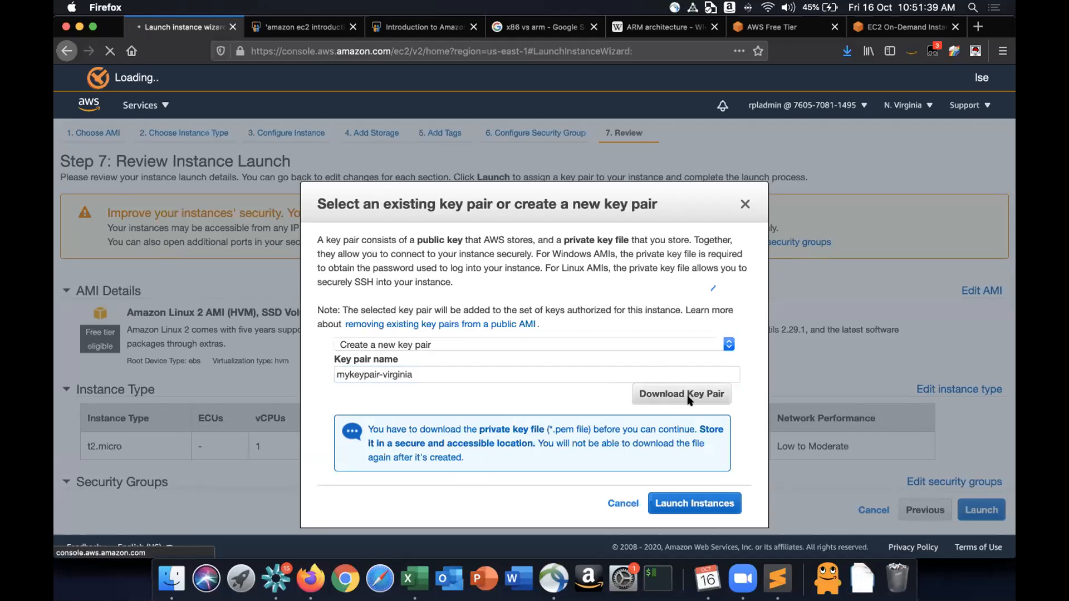
- Launch the instance with the new mykeypair-virginia key pair
click(629, 372)
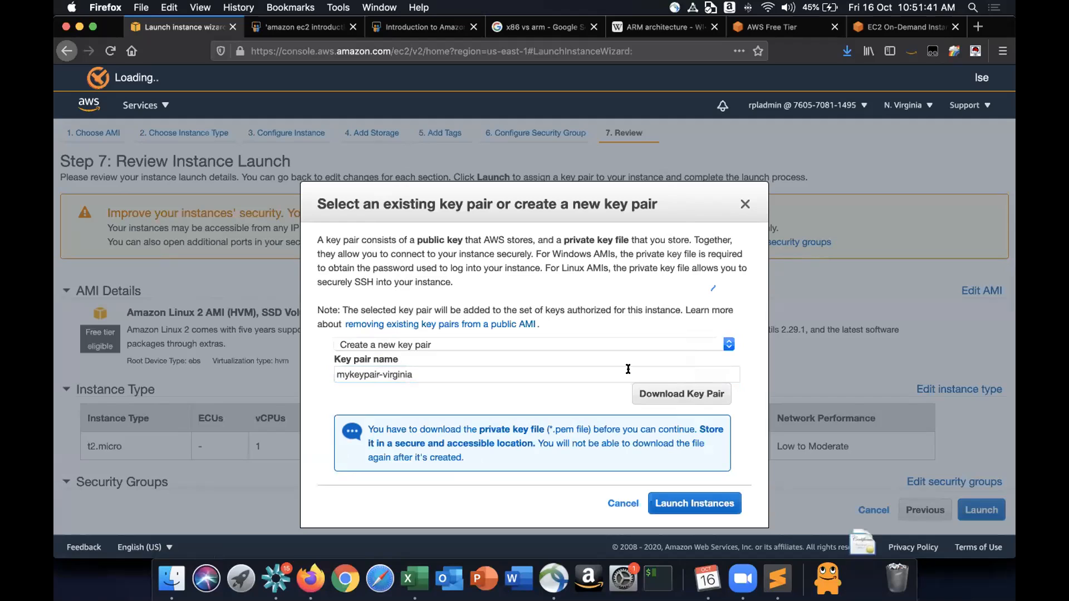
click(700, 504)
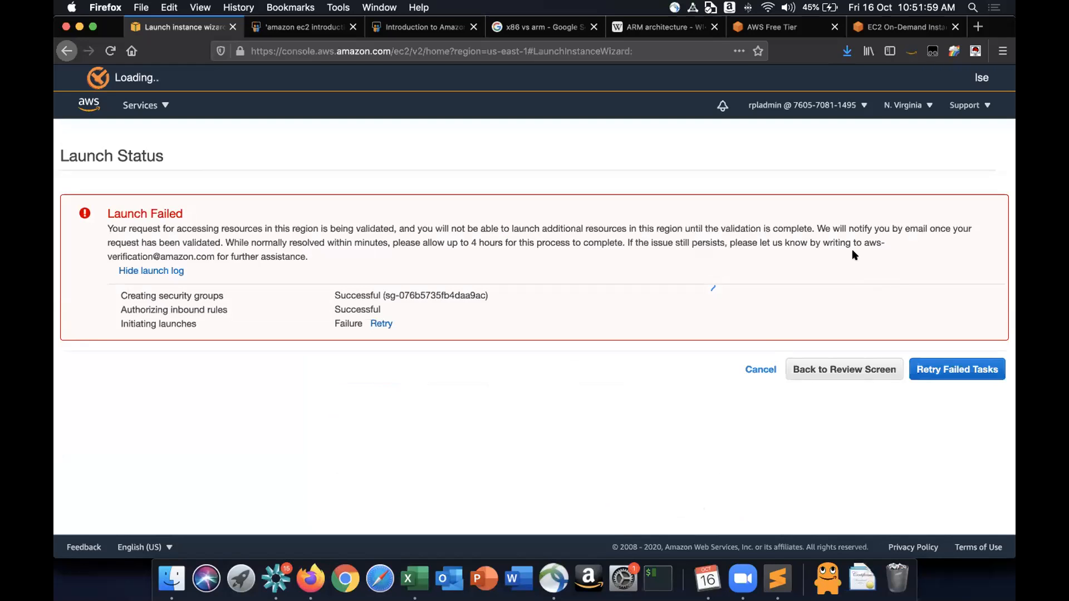
- Sign out of the current IAM user from the account menu
drag(852, 249, 868, 243)
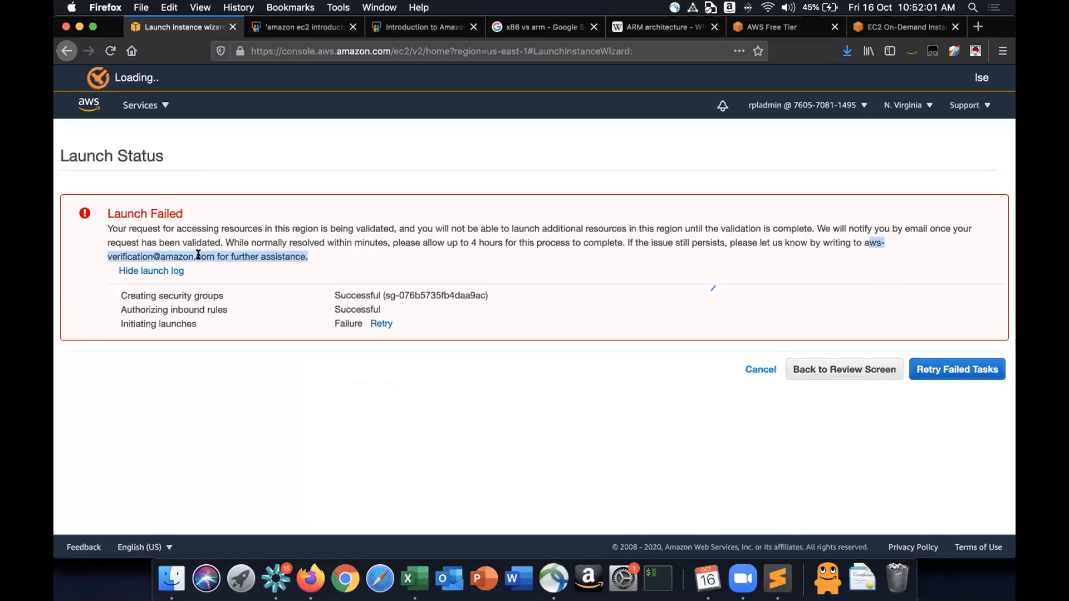
click(816, 118)
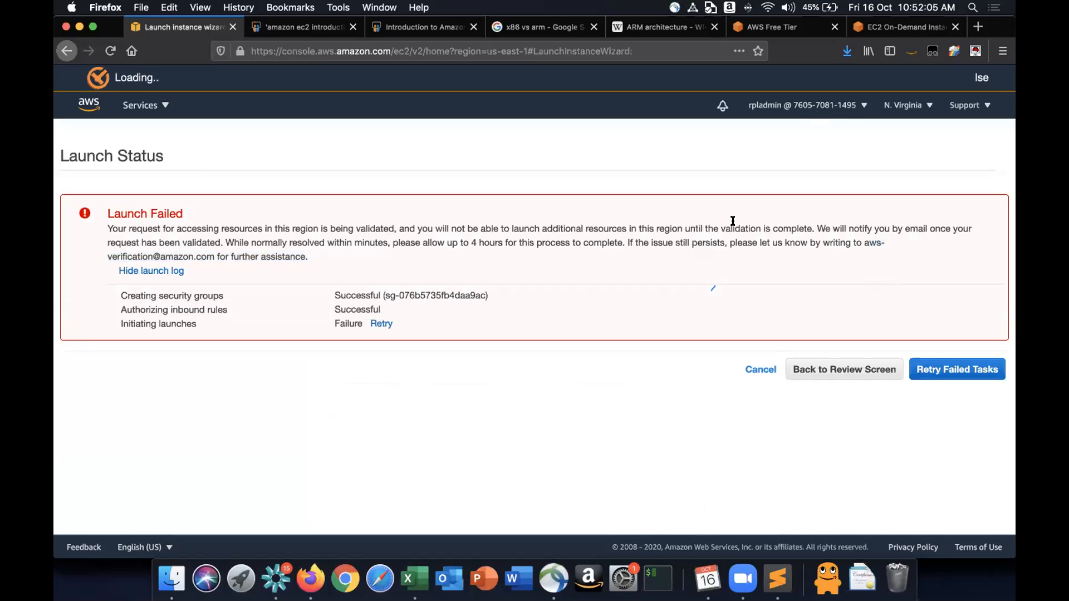
click(813, 107)
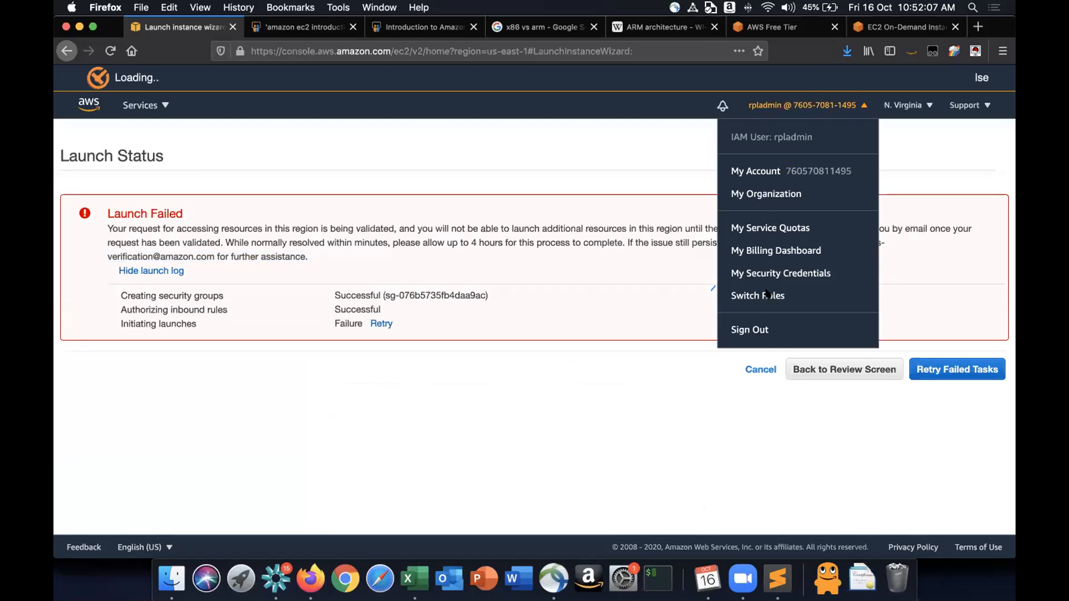
click(756, 328)
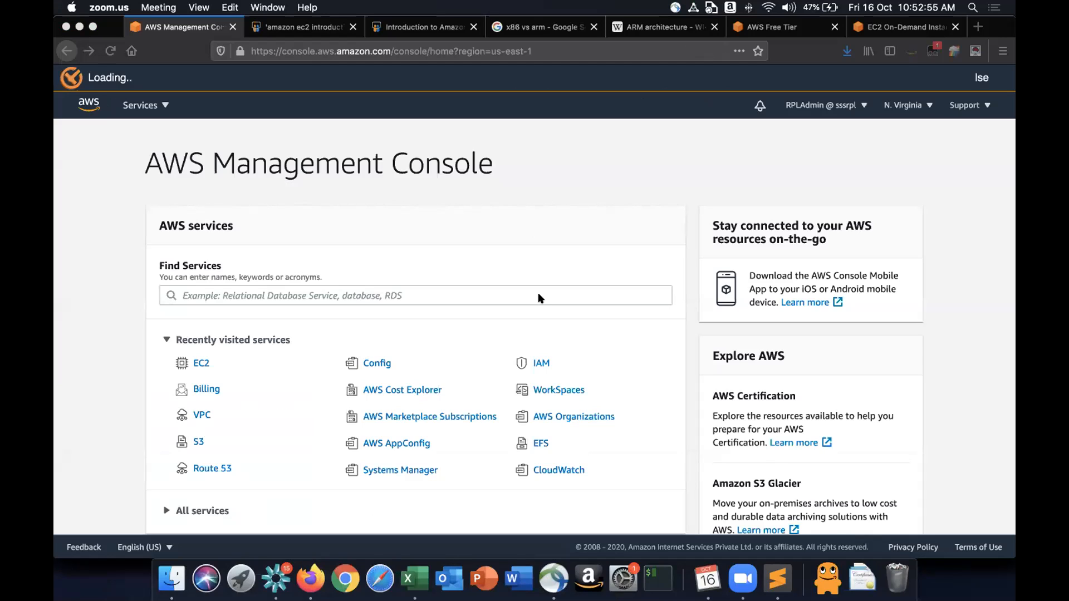
- Open the AWS Support Center and start creating a new support case
click(956, 109)
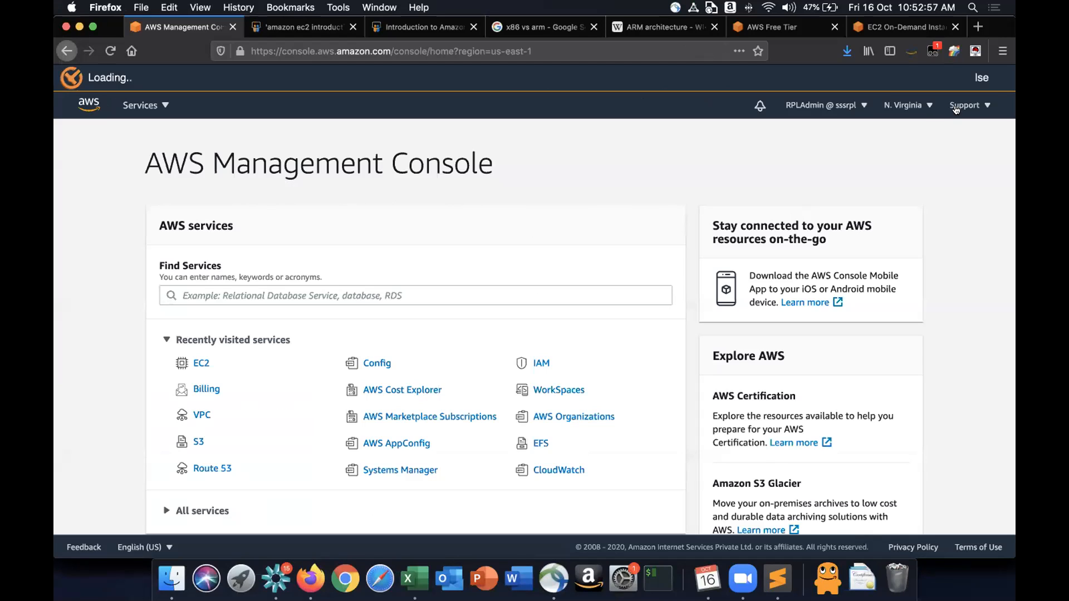
click(955, 110)
click(890, 135)
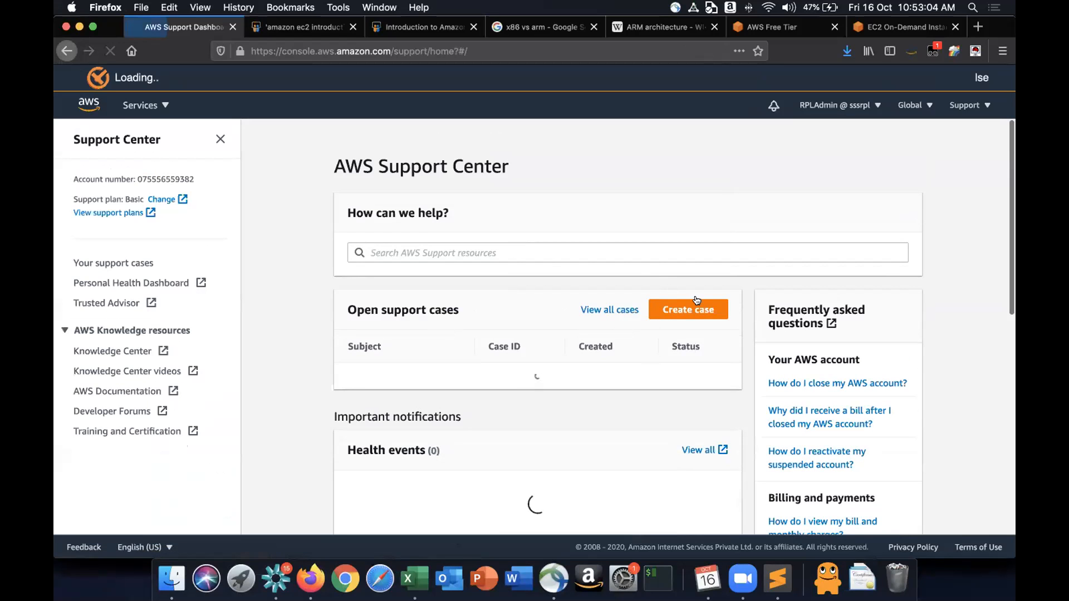
click(693, 316)
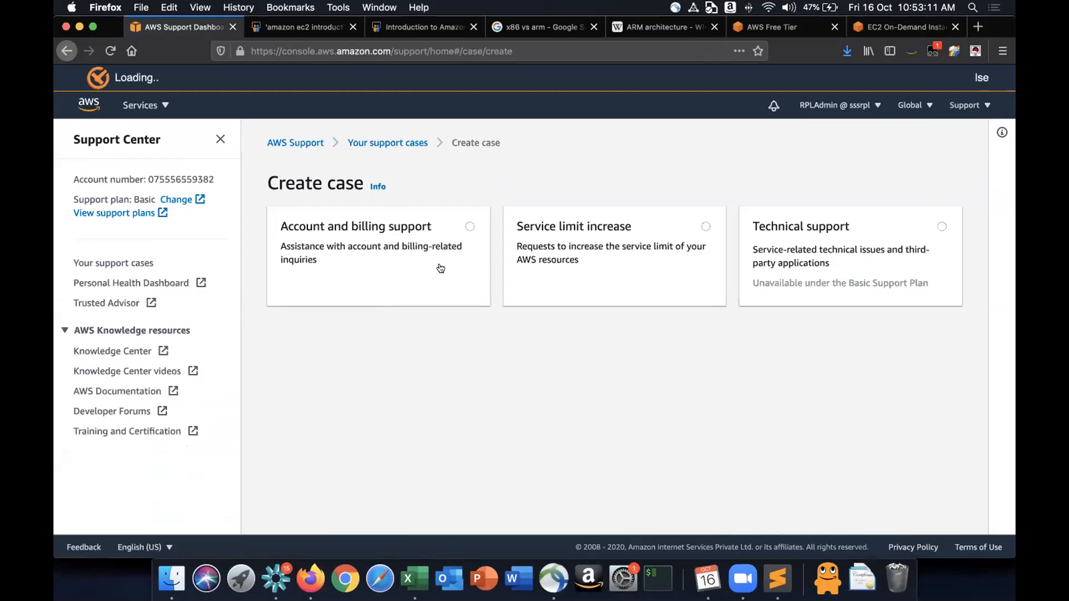
- Choose Account and billing support, with type Account and category Activation
click(469, 246)
scroll(440, 233, down, 5)
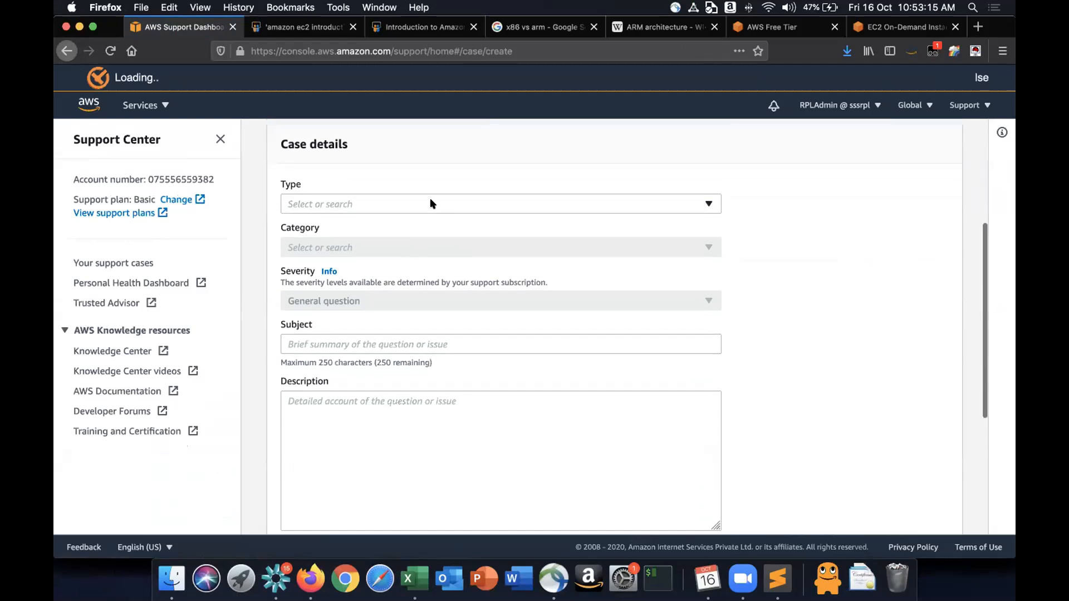
click(430, 203)
click(356, 247)
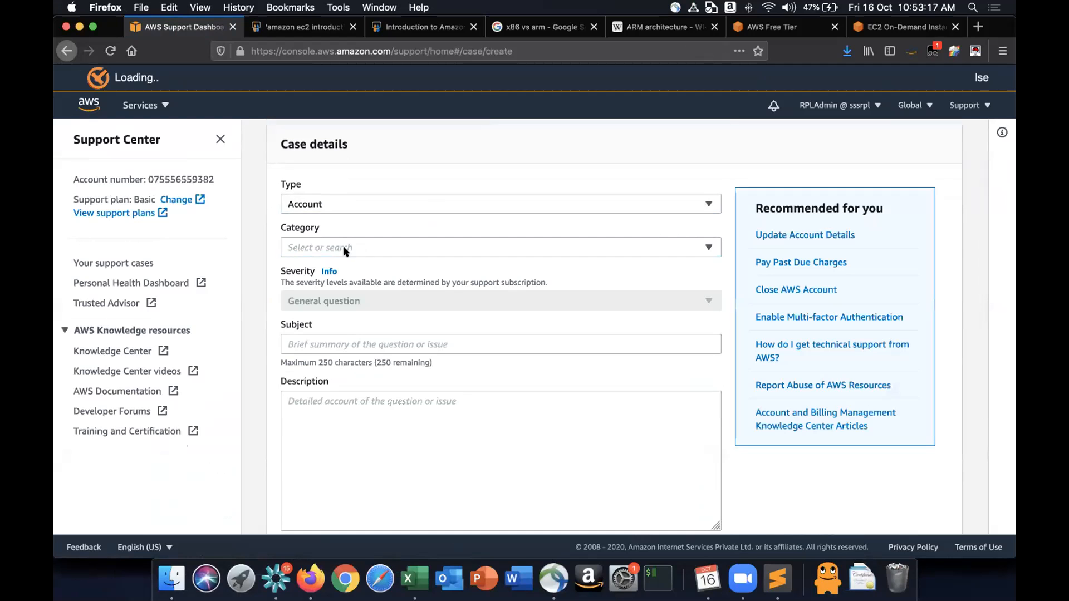
click(344, 251)
click(322, 289)
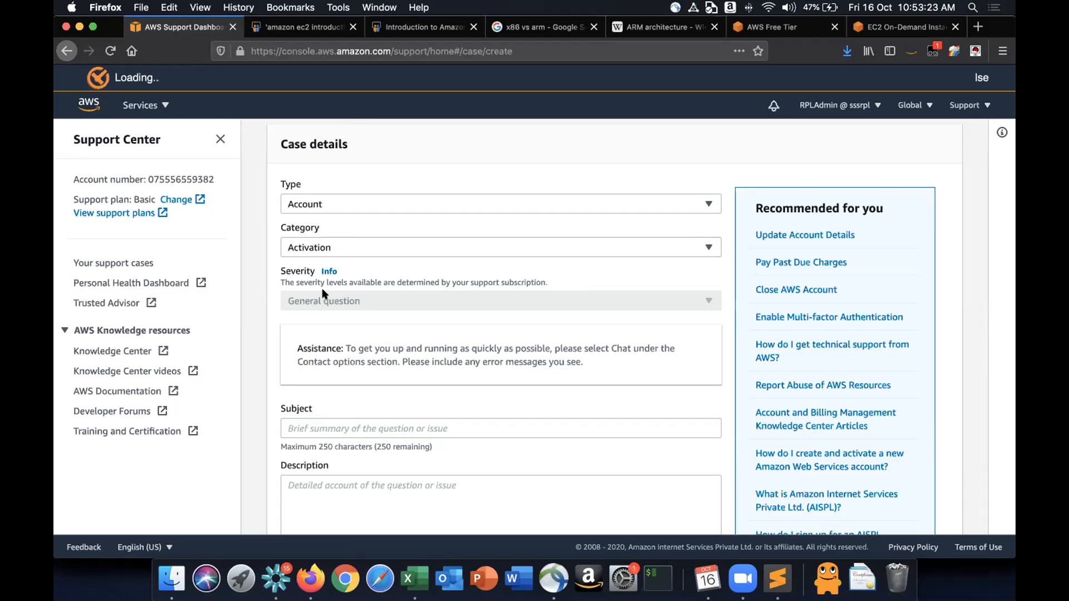
- Begin entering the case subject "PL" and review the contact options below
scroll(323, 294, down, 3)
click(334, 309)
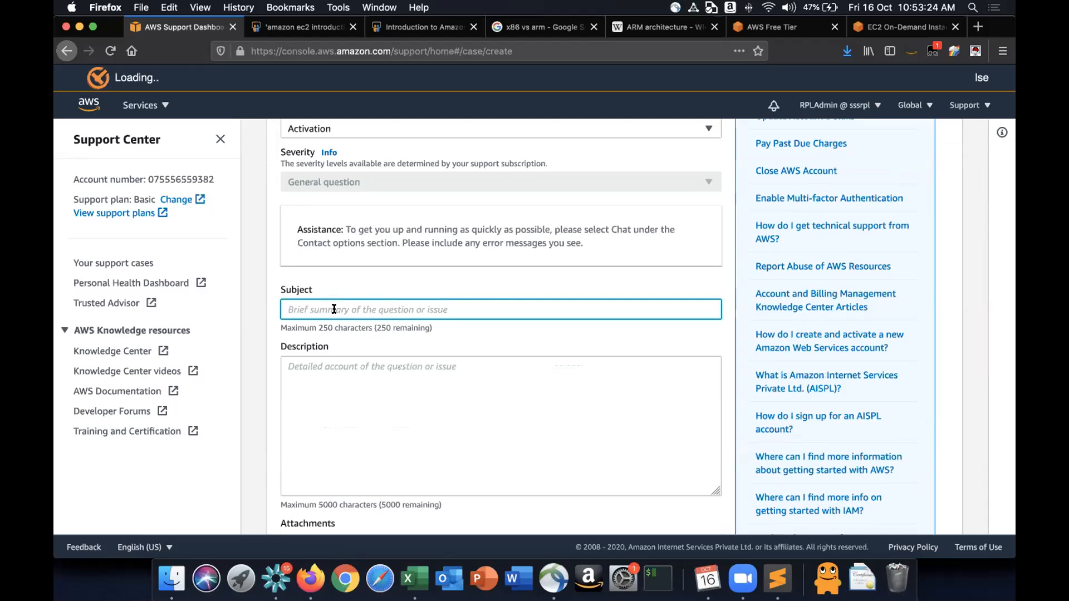
text(PLs)
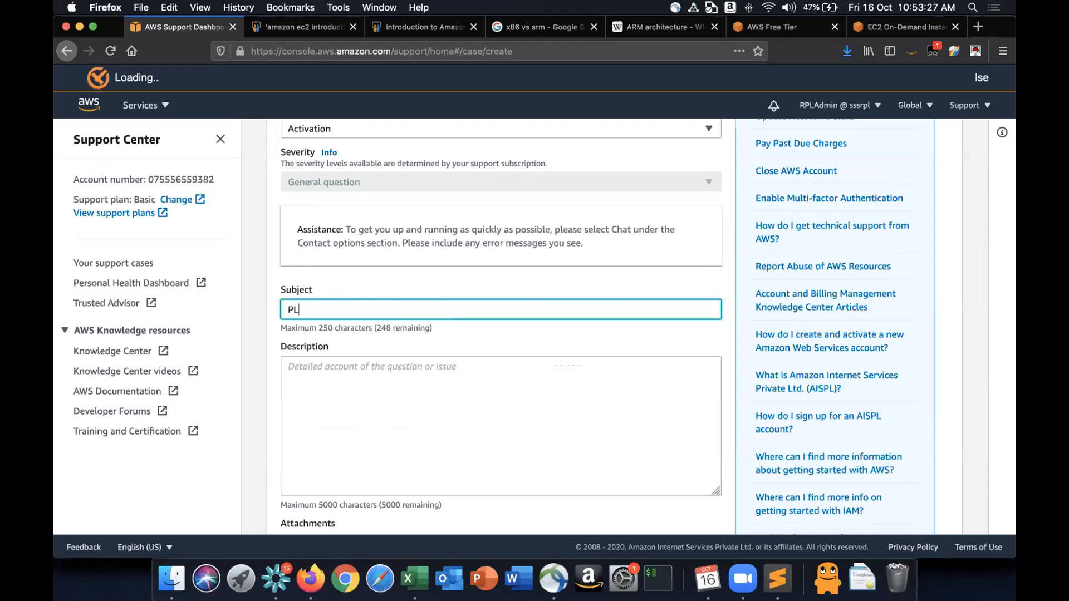
scroll(304, 407, down, 7)
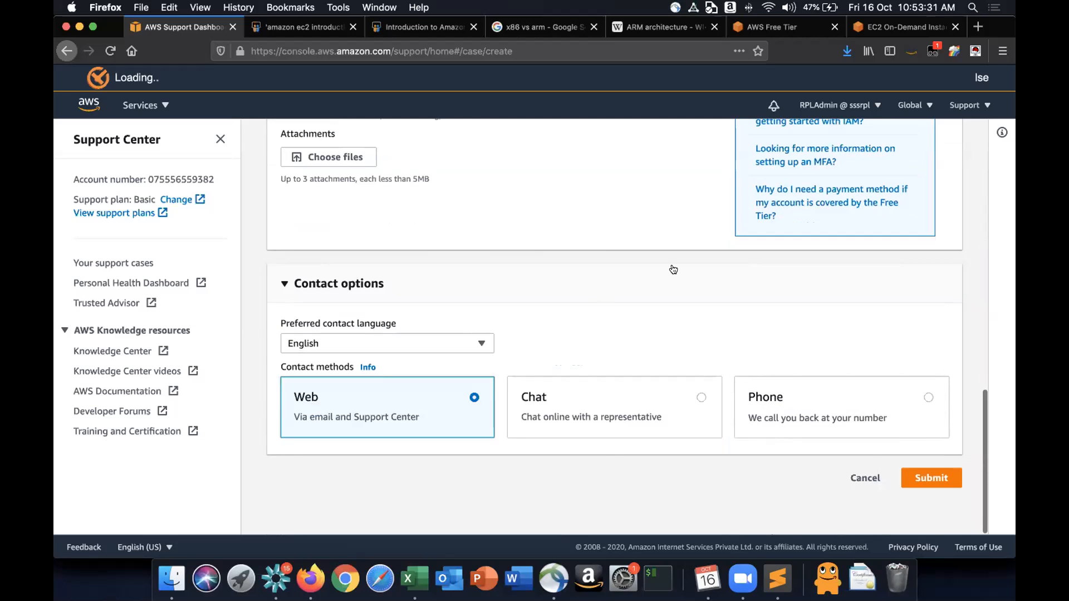
scroll(671, 268, up, 10)
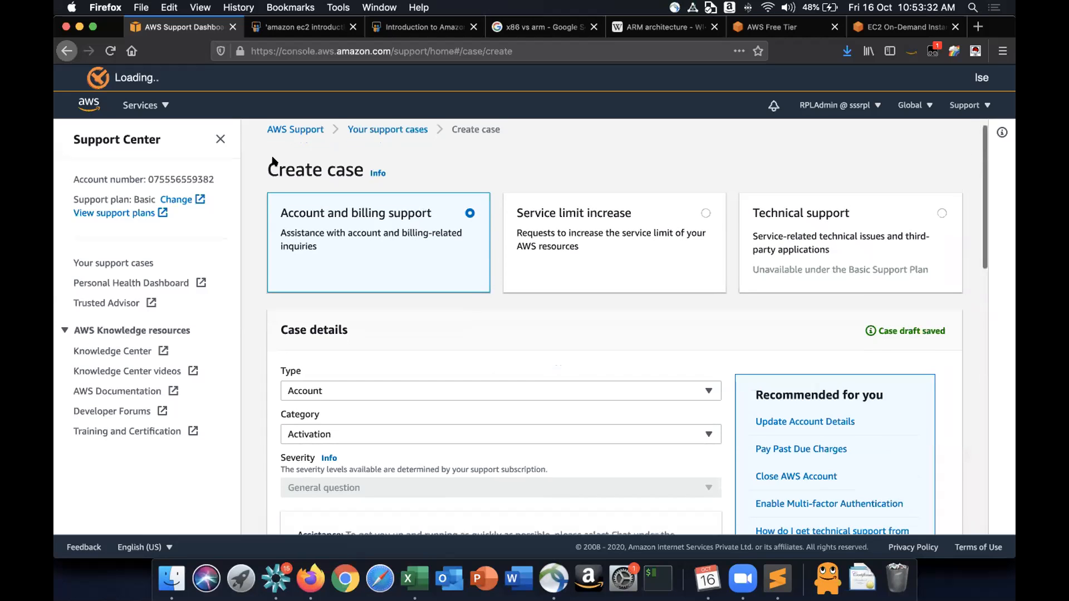
- Go to the EC2 dashboard and start launching a new instance
click(150, 105)
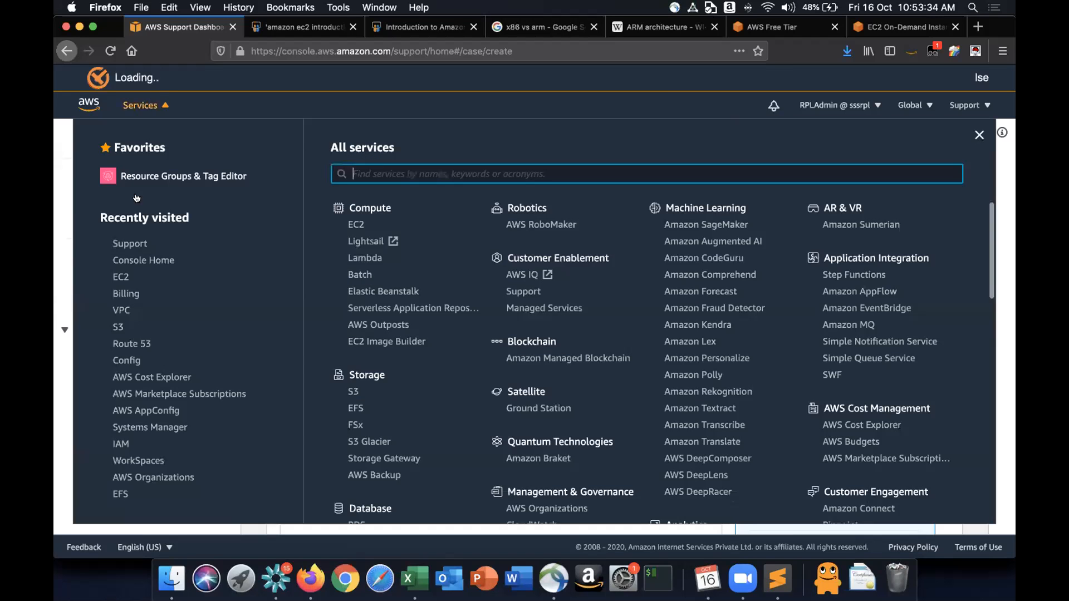
click(124, 274)
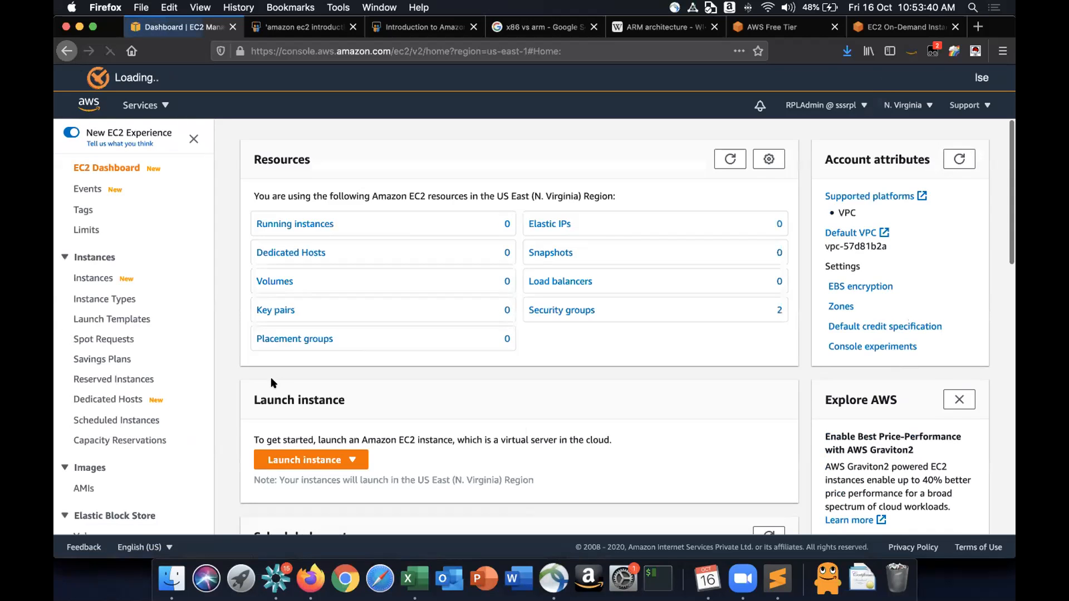
click(344, 459)
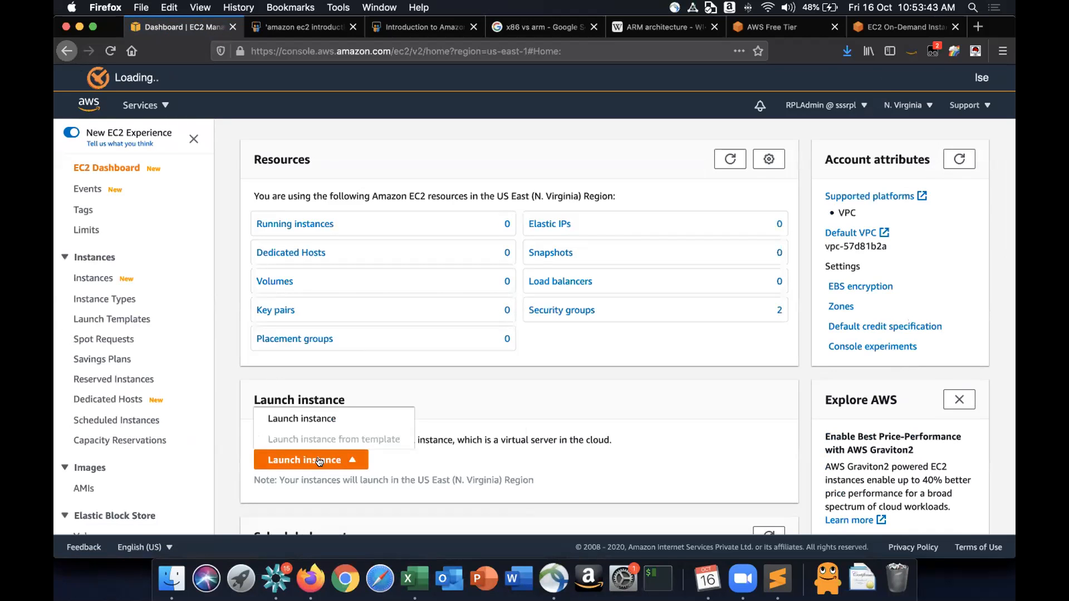
click(327, 421)
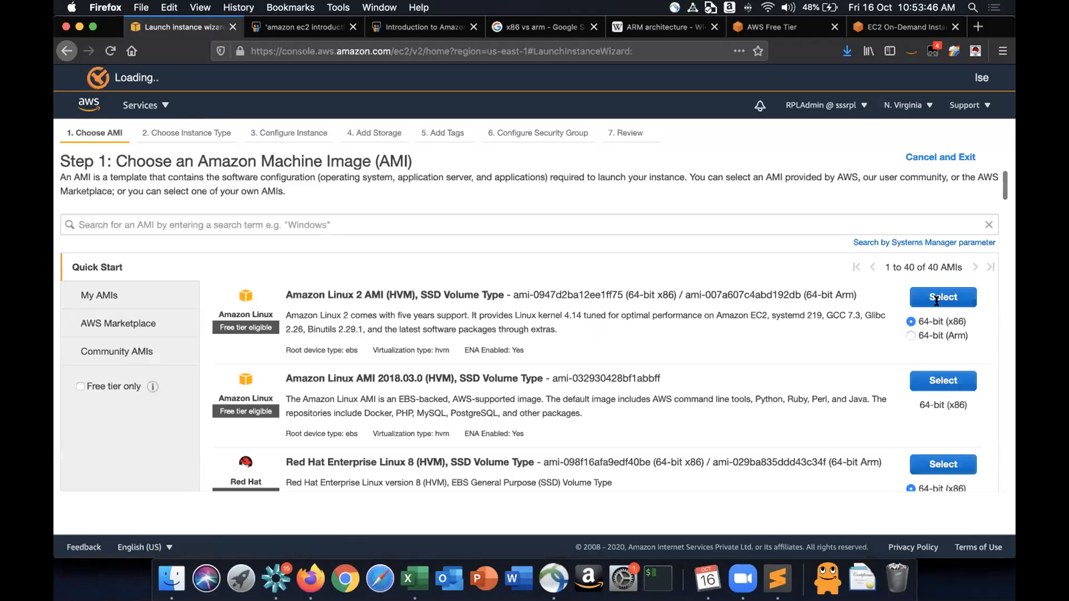
- Select the Amazon Linux 2 AMI (64-bit x86) with the t2.micro type and keep the default instance details
click(949, 301)
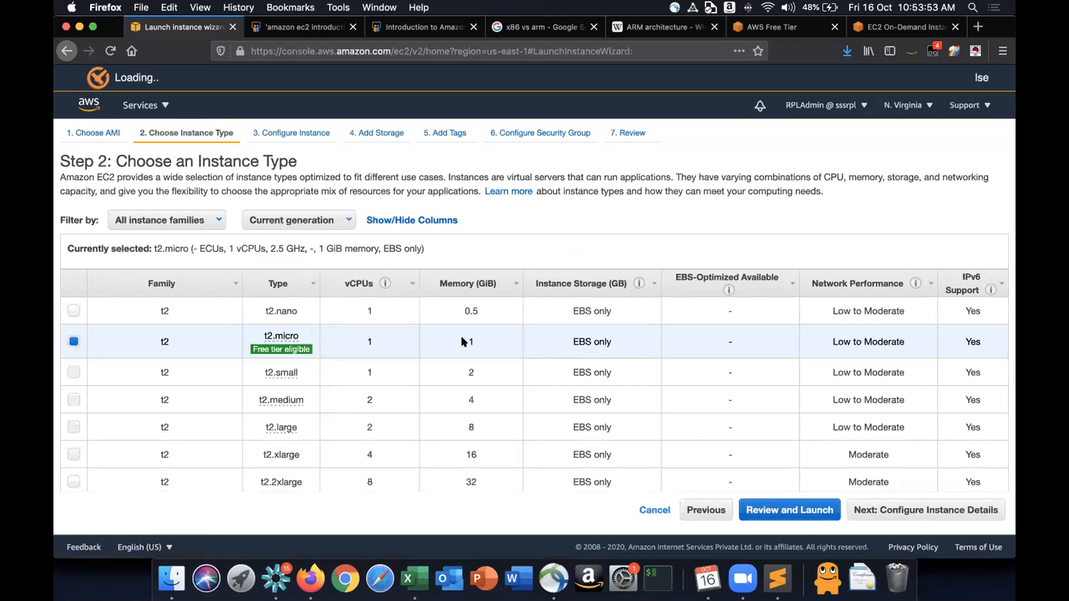
click(911, 508)
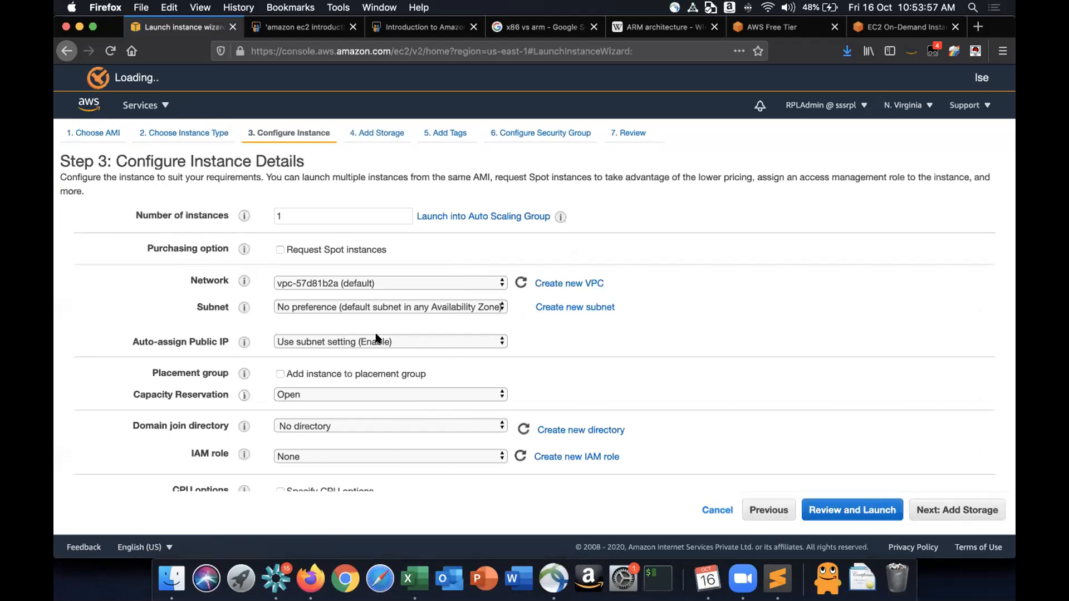
scroll(704, 368, down, 10)
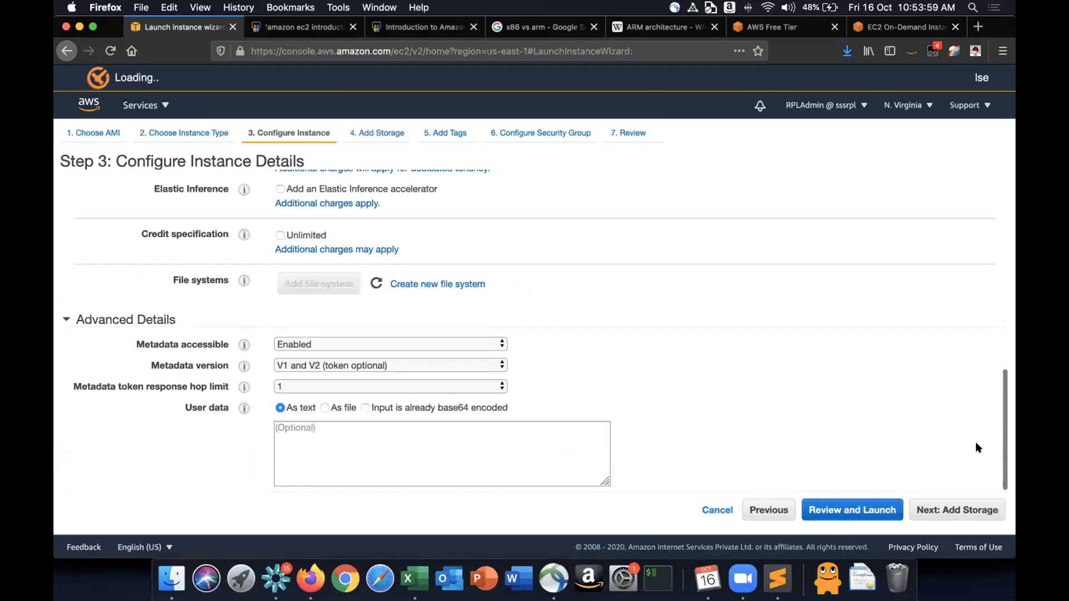
click(957, 508)
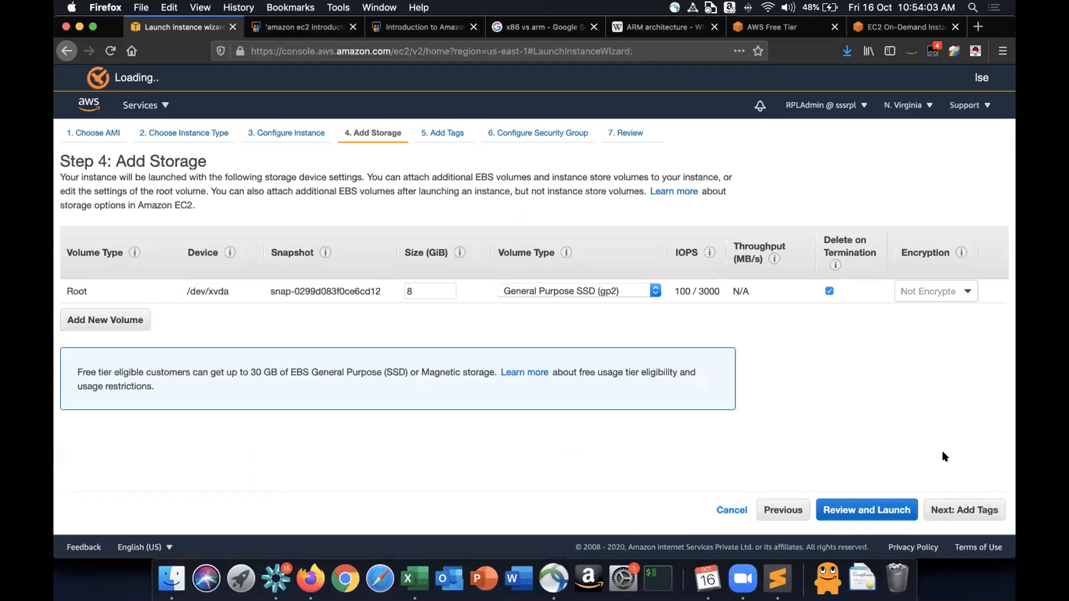
- Keep the default storage, tags and SSH security group, and launch from the review page
click(940, 511)
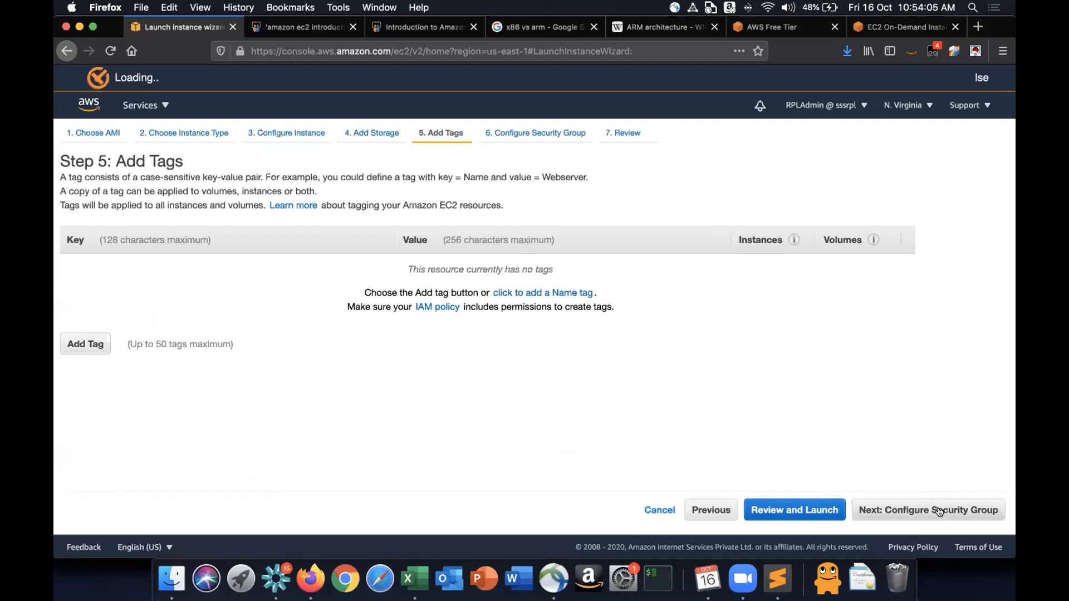
click(940, 511)
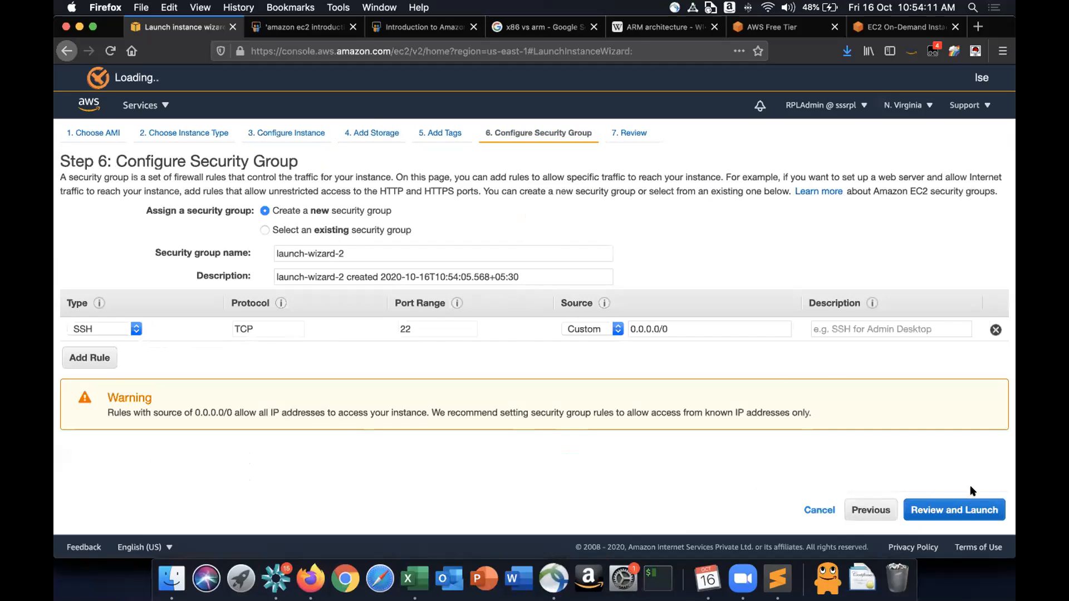
click(975, 507)
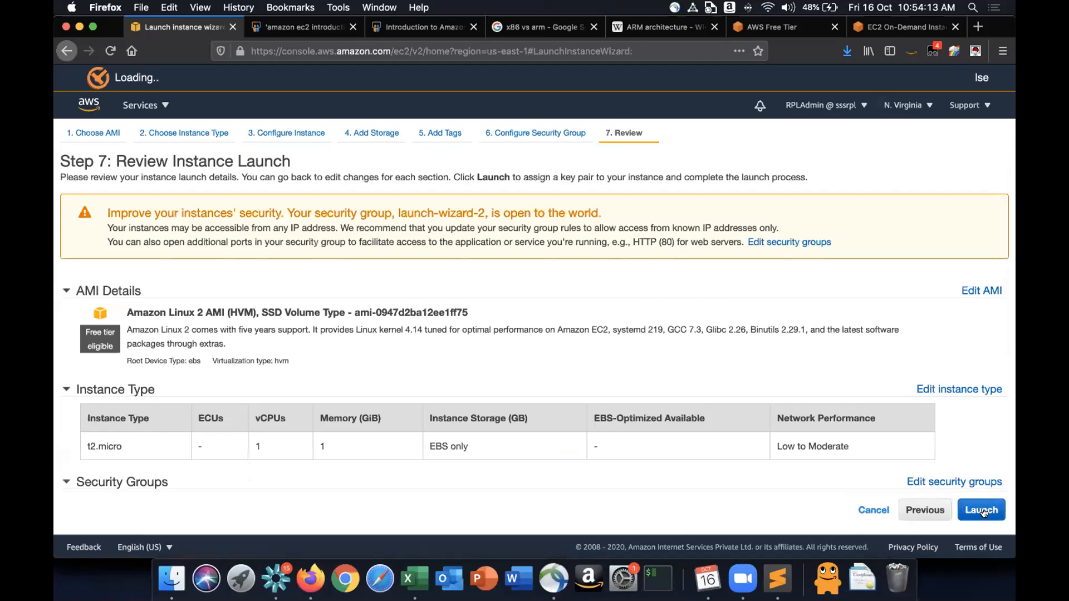
click(983, 511)
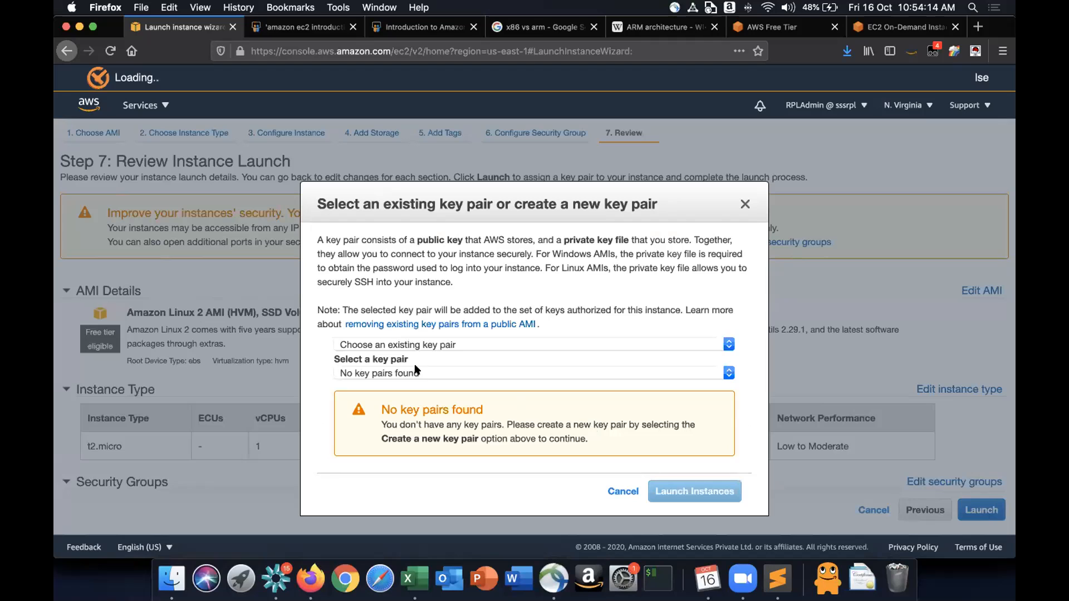
- Choose to create a new key pair named mykeypair_rpl_virginia
click(455, 348)
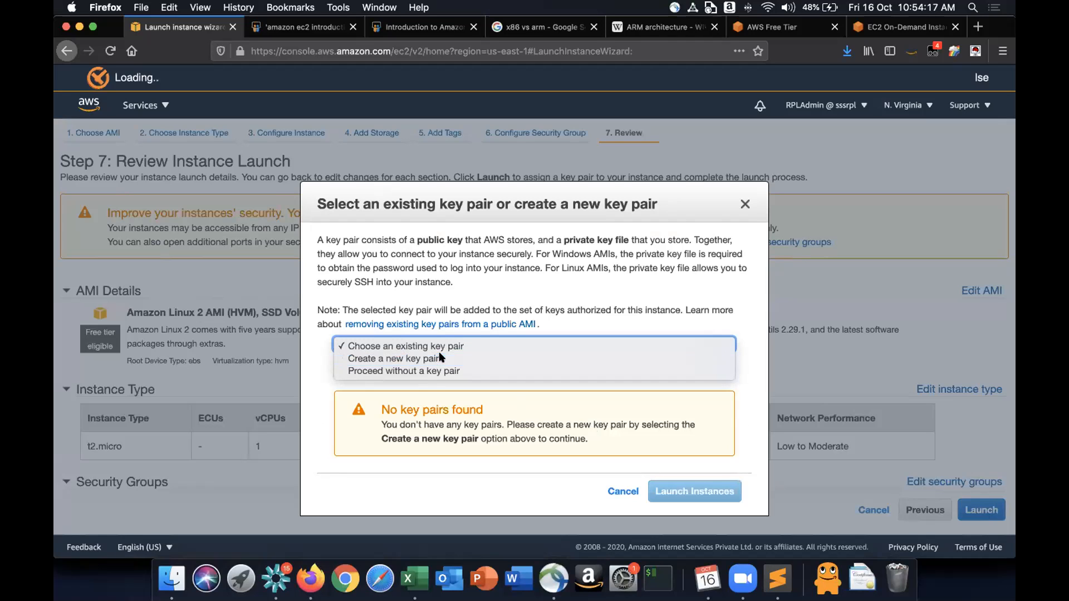
click(440, 358)
text(mykeypa)
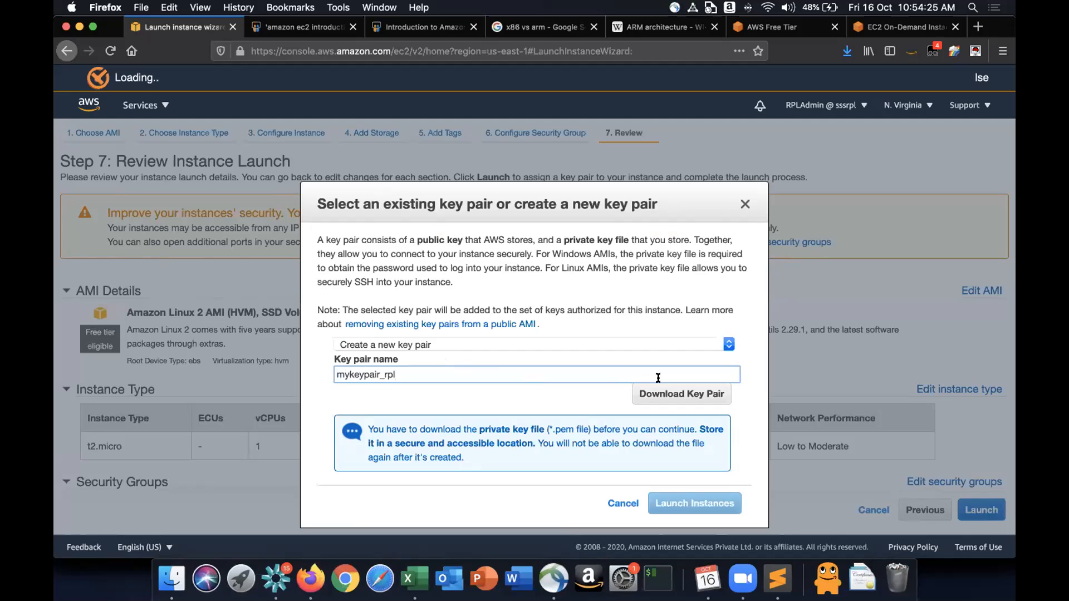
text(ir_rpl_virginia)
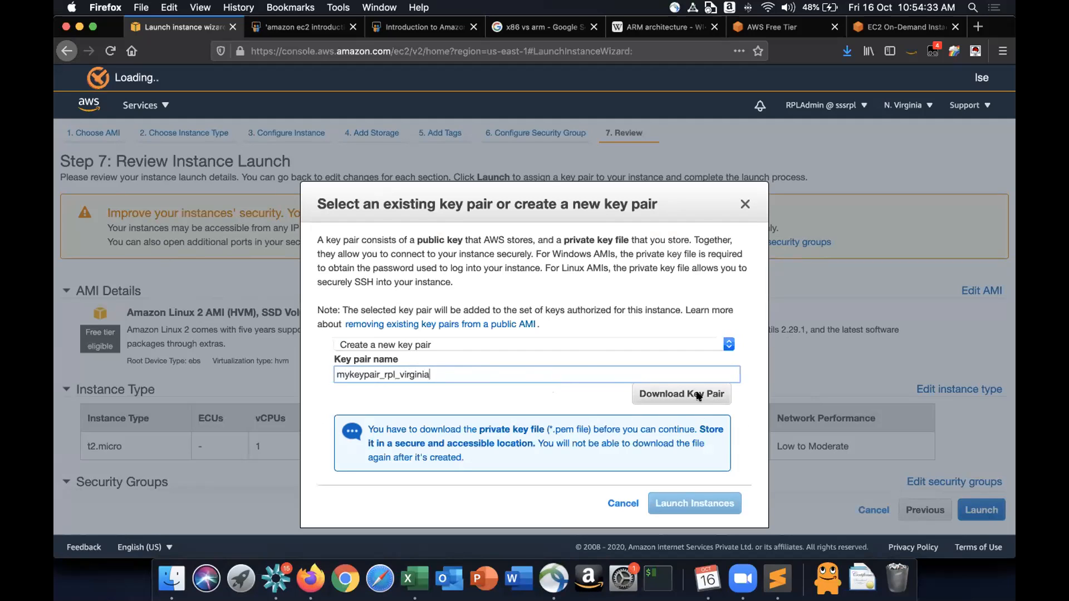
- Download and save the key pair file, then launch the instance
click(677, 500)
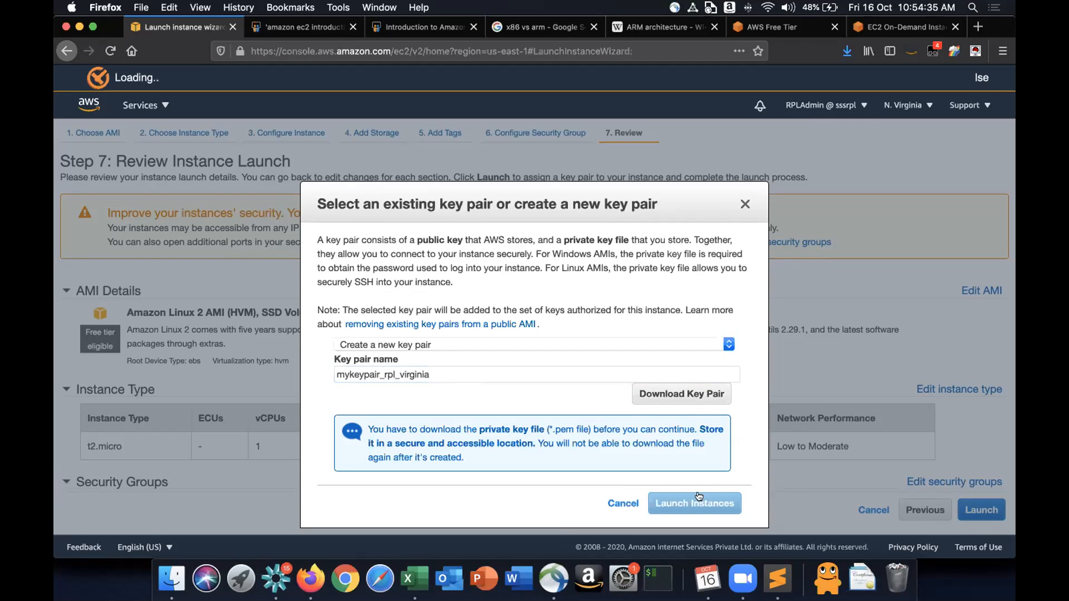
click(688, 396)
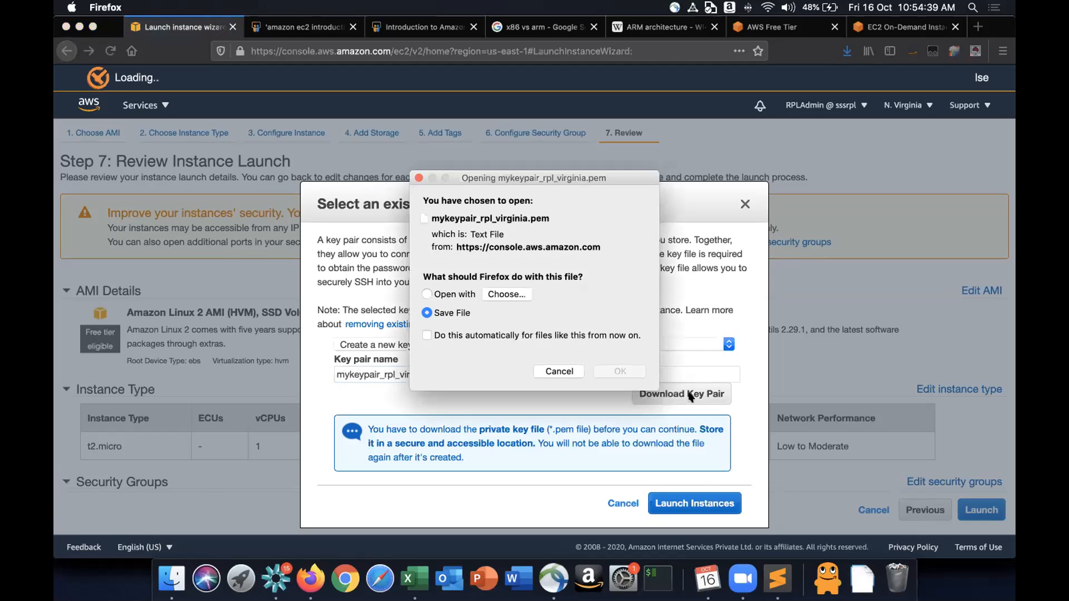
click(612, 372)
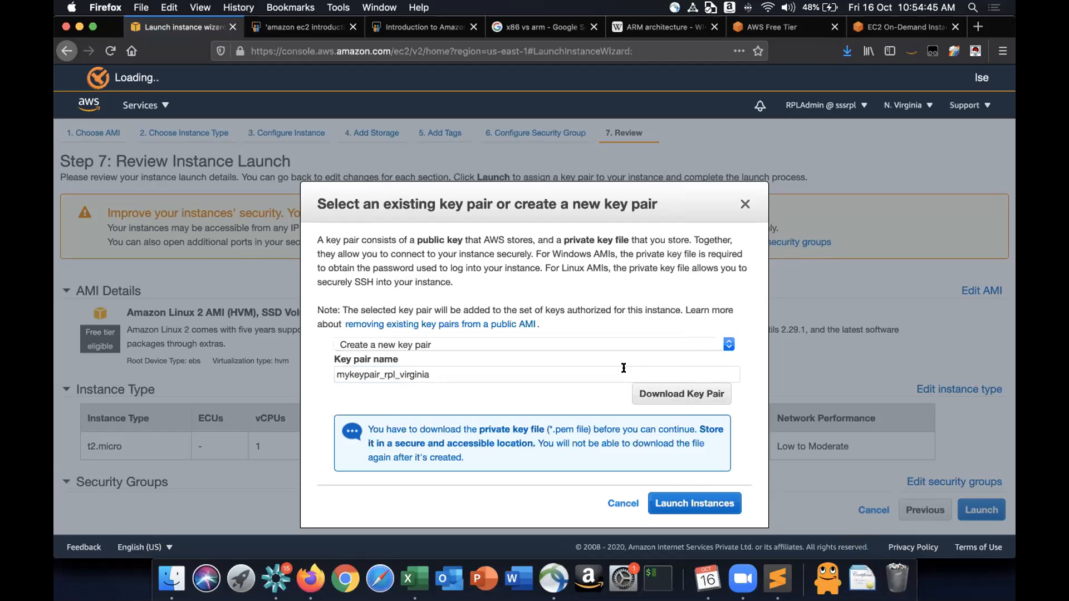
click(696, 504)
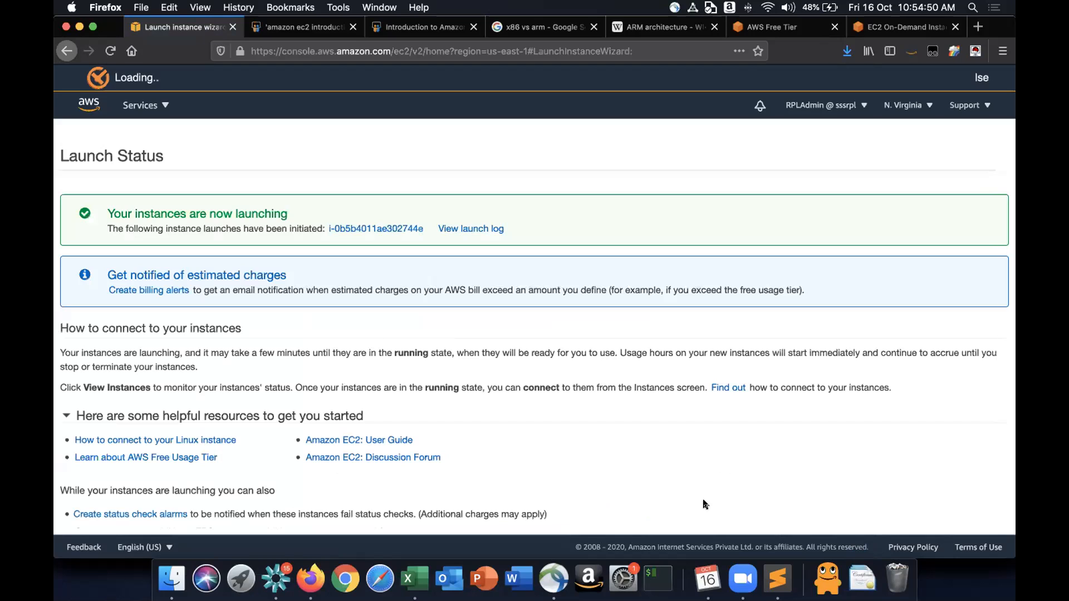
- Open the instances list and name the new instance MyFirstEC2
scroll(705, 504, down, 2)
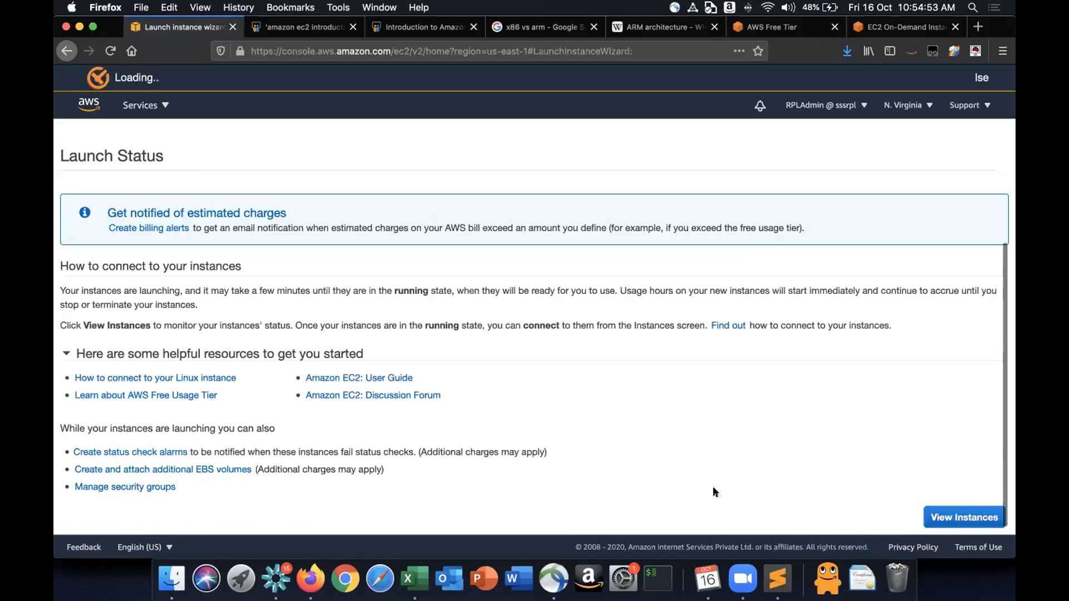
click(981, 512)
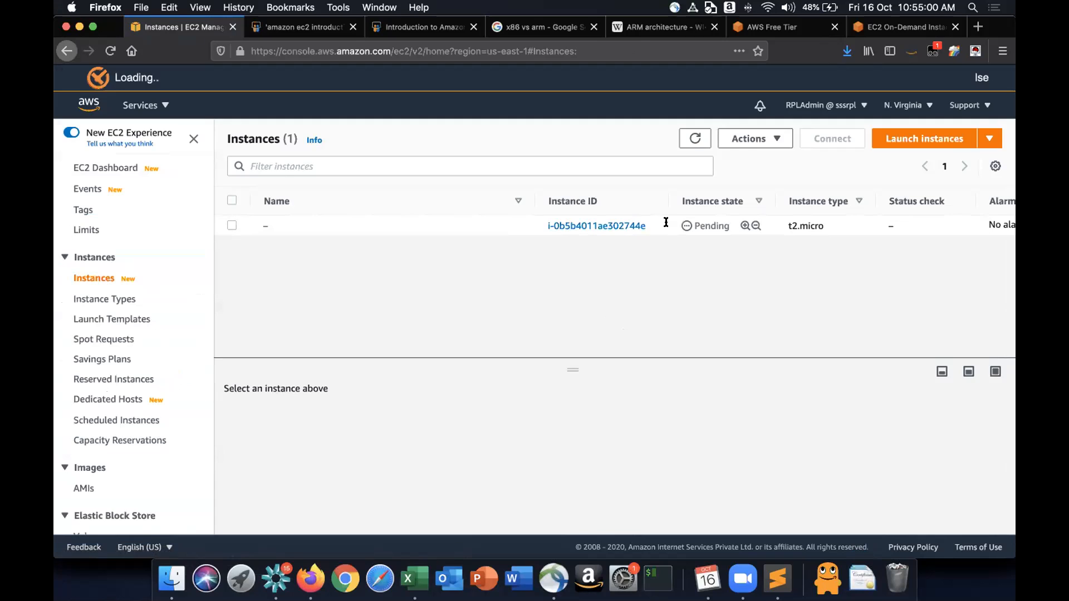
scroll(674, 223, right, 10)
scroll(557, 231, left, 10)
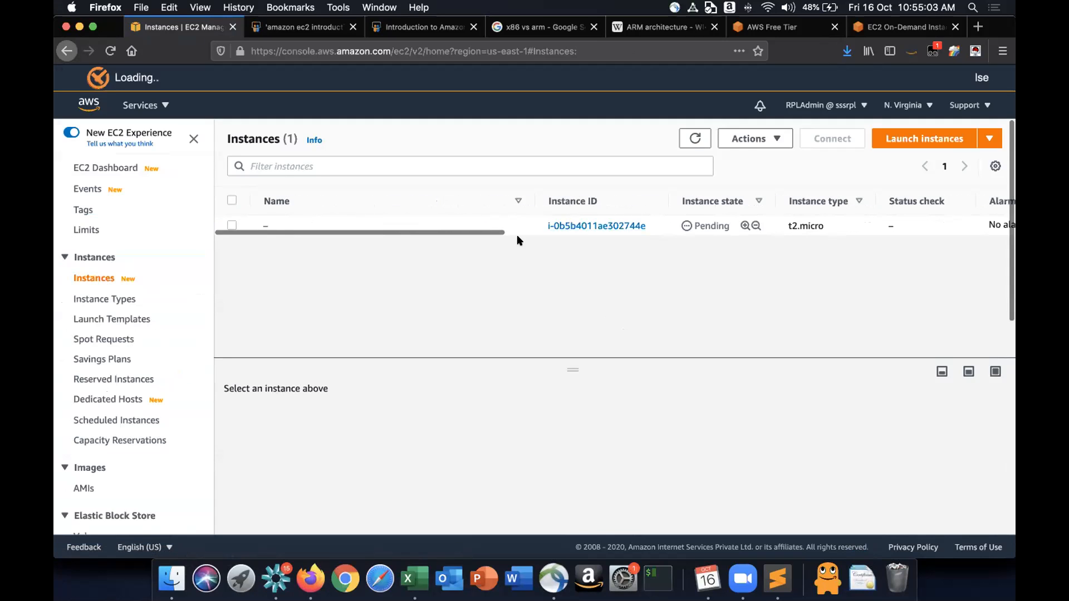
click(275, 225)
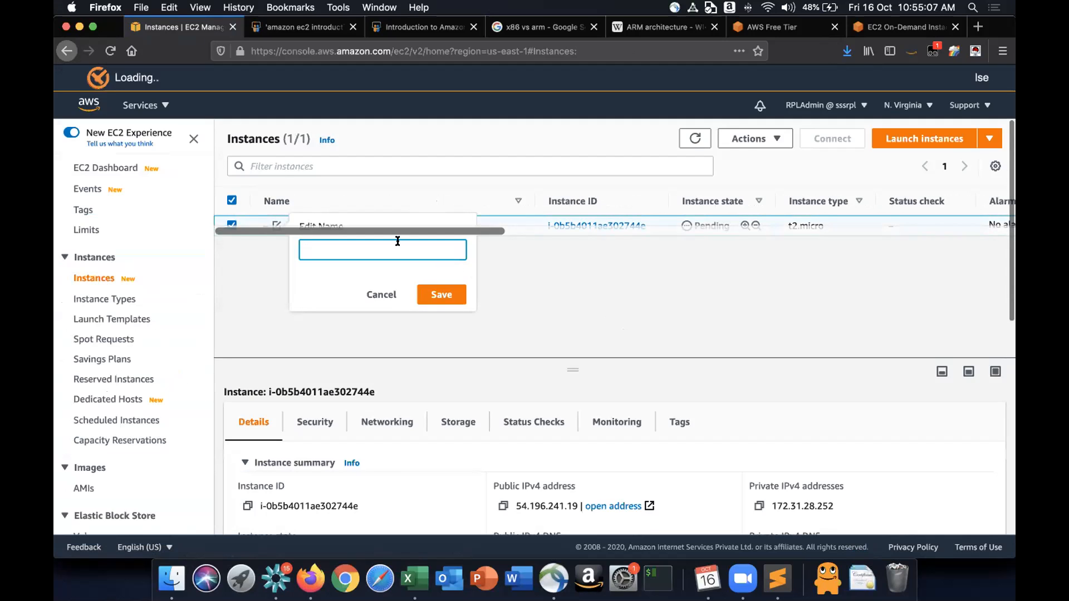
text(MyFirstEC1)
key(BackSpace)
text(2Instance)
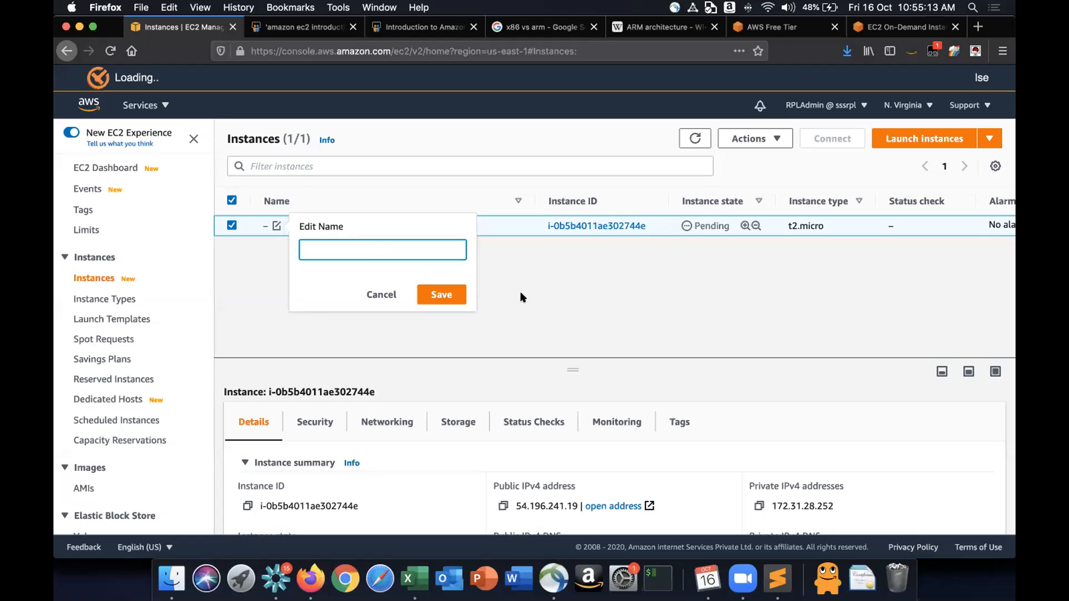
text(EC2)
key(BackSpace)
key(BackSpace)
key(BackSpace)
text(MyFirstEC2)
key(BackSpace)
text(MyFirstEC2)
click(440, 294)
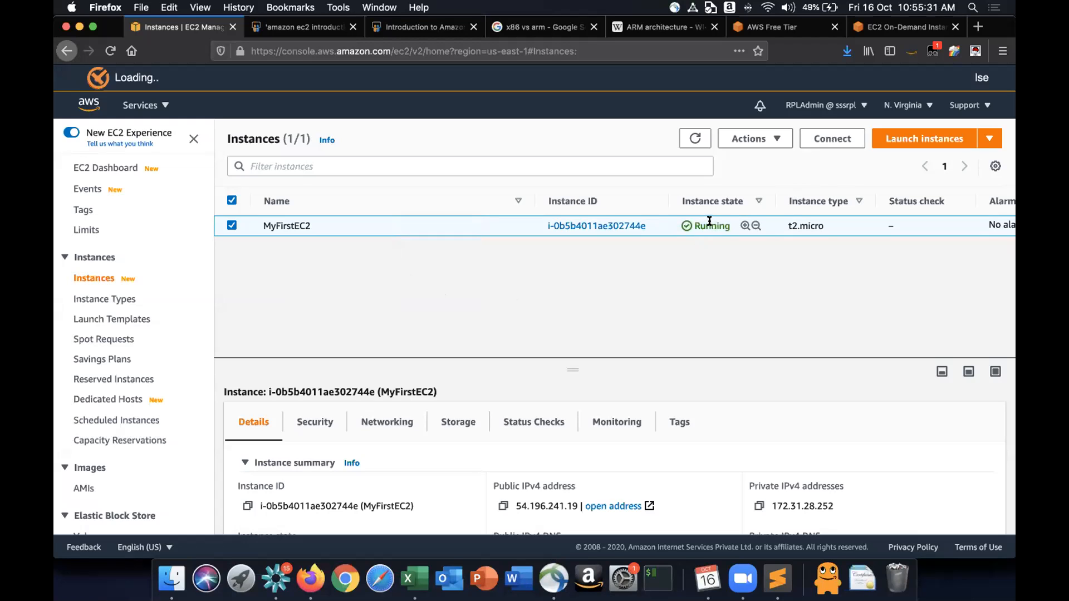
- Enlarge the details pane and review the instance's details and status checks
drag(574, 364, 611, 248)
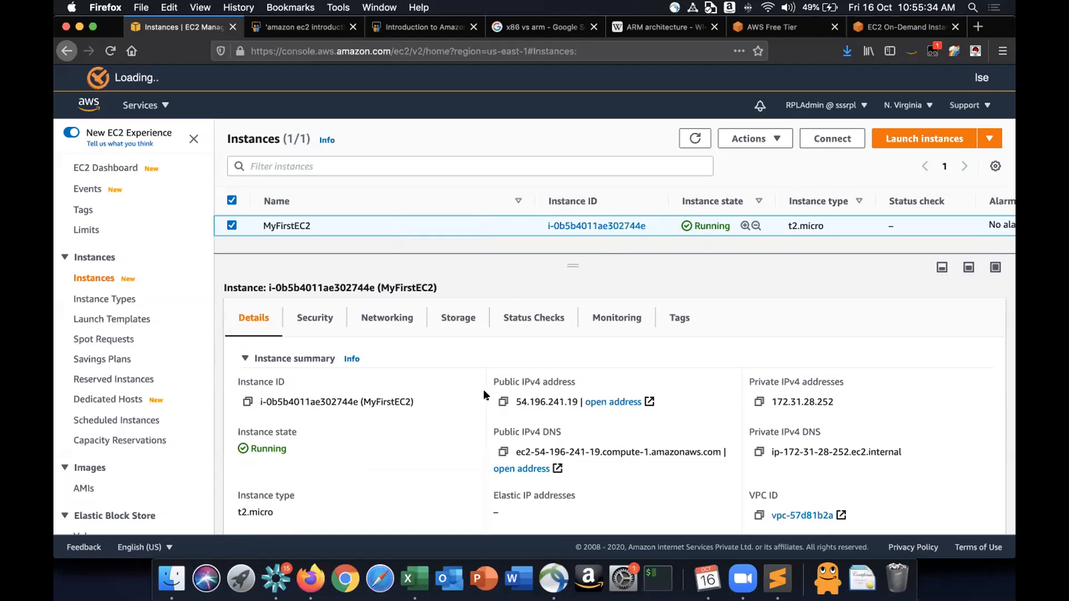
scroll(444, 403, down, 8)
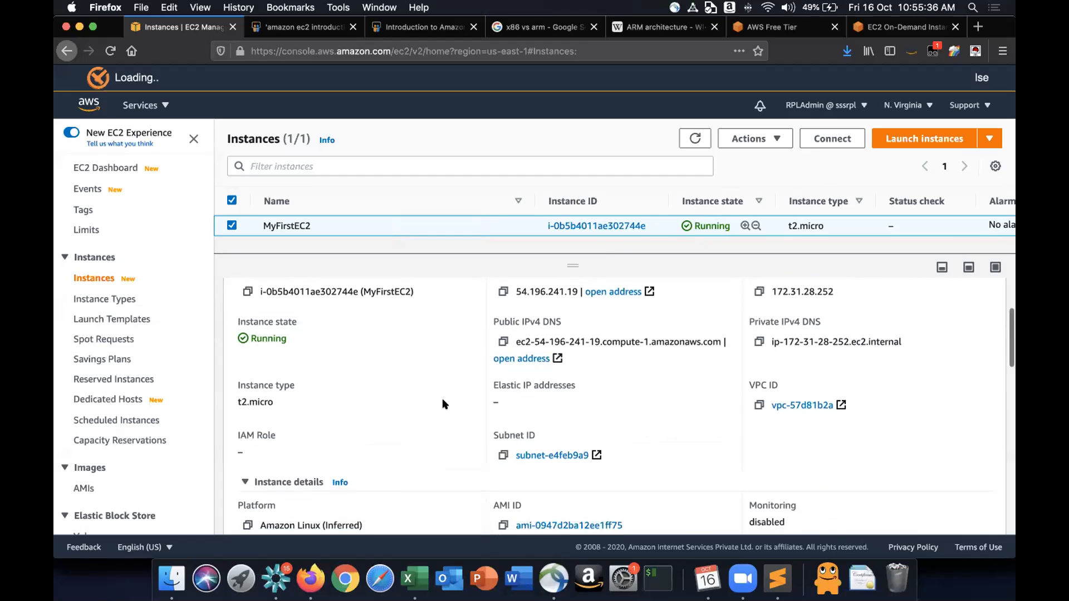
scroll(444, 403, down, 8)
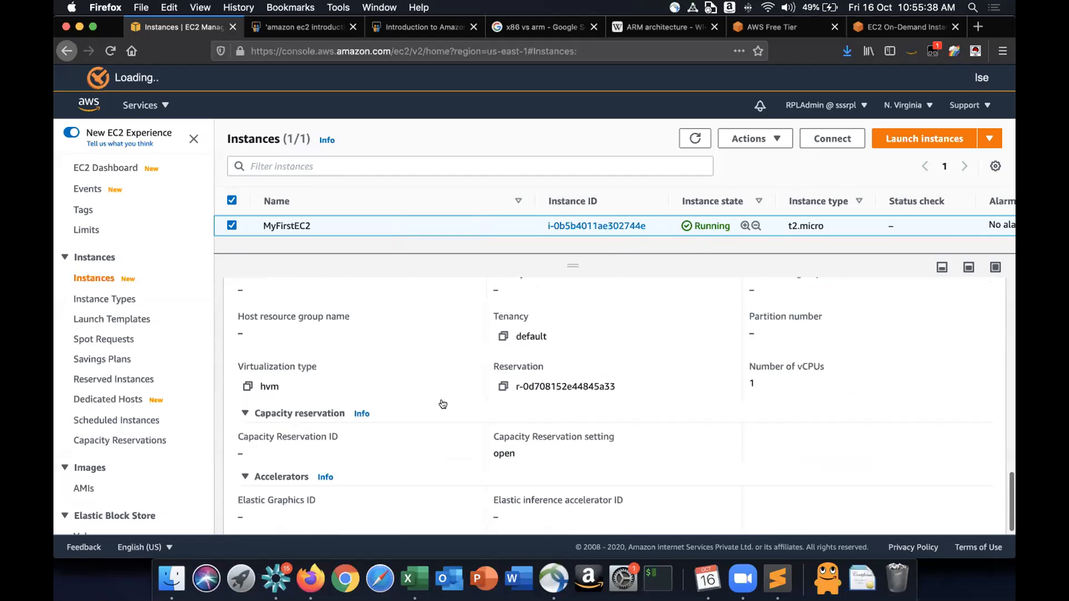
scroll(443, 401, up, 15)
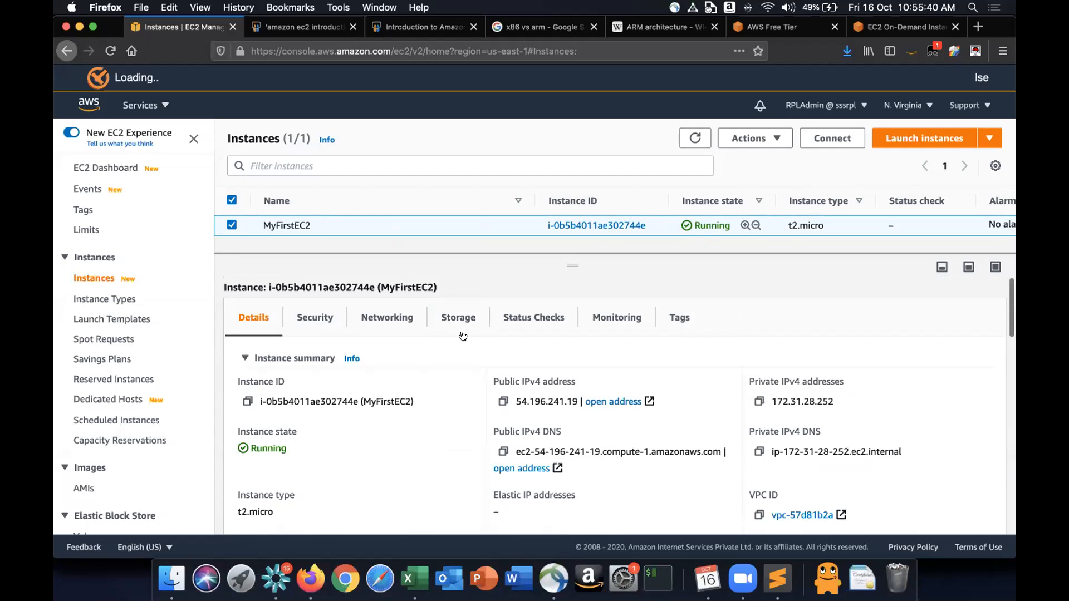
click(528, 322)
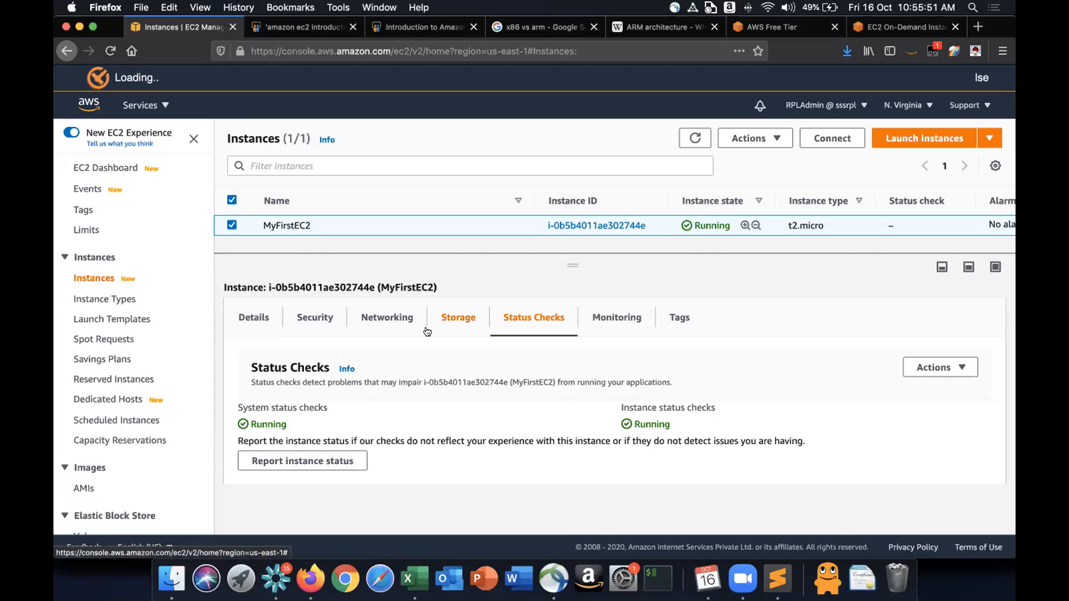
click(266, 316)
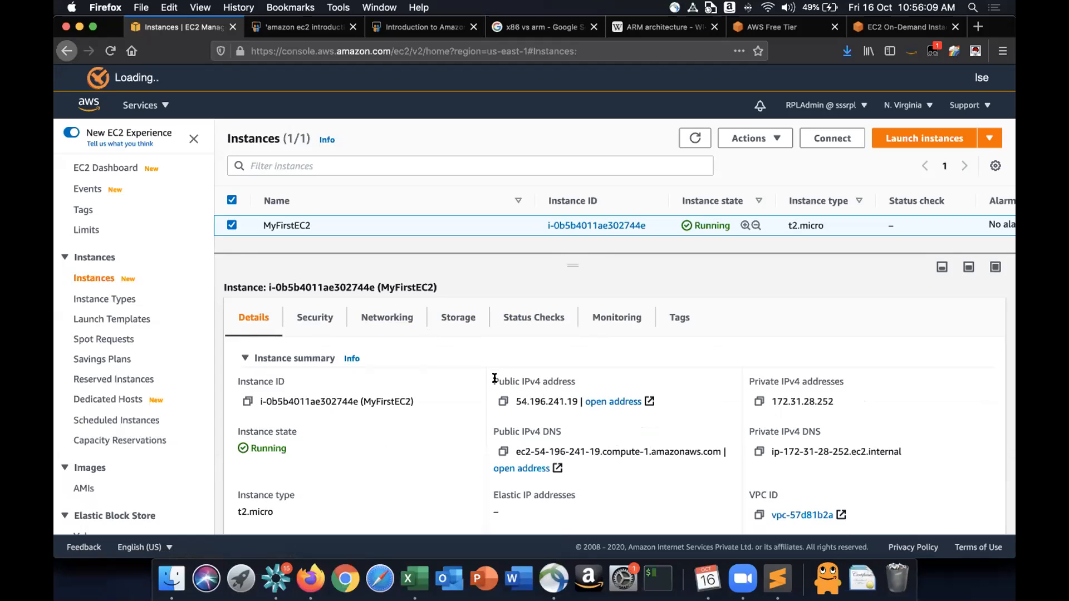
- Examine the instance's public and private IPv4 address fields and further details
drag(521, 371, 627, 373)
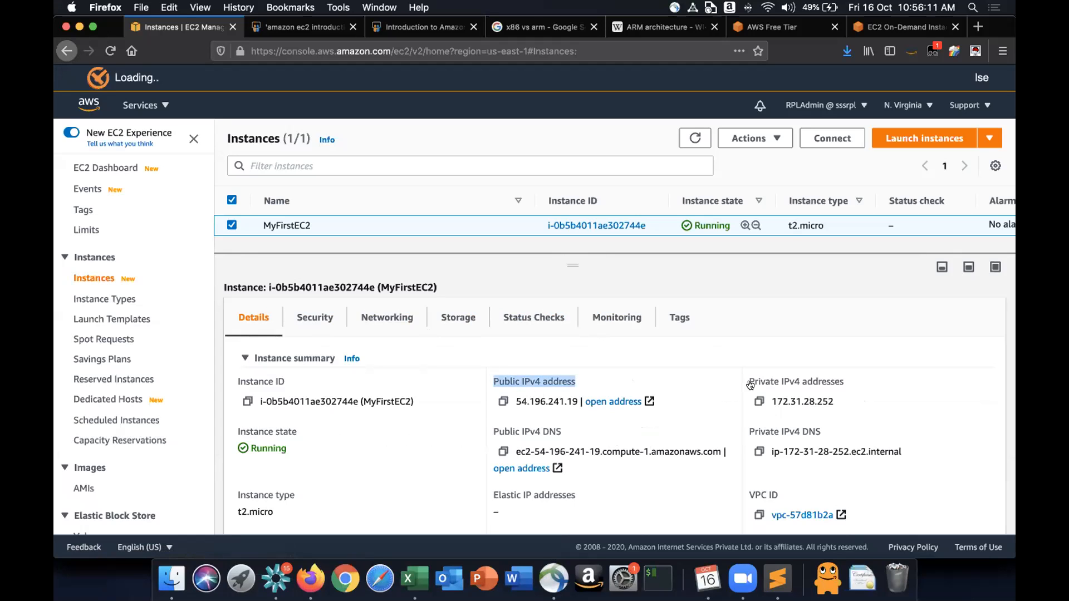
drag(750, 379, 879, 381)
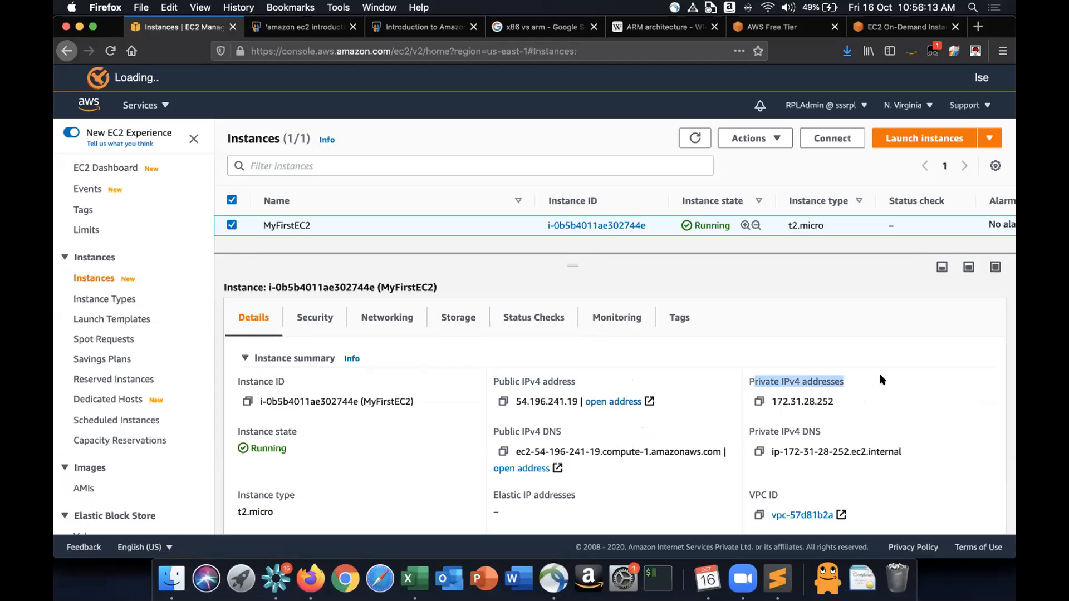
click(882, 381)
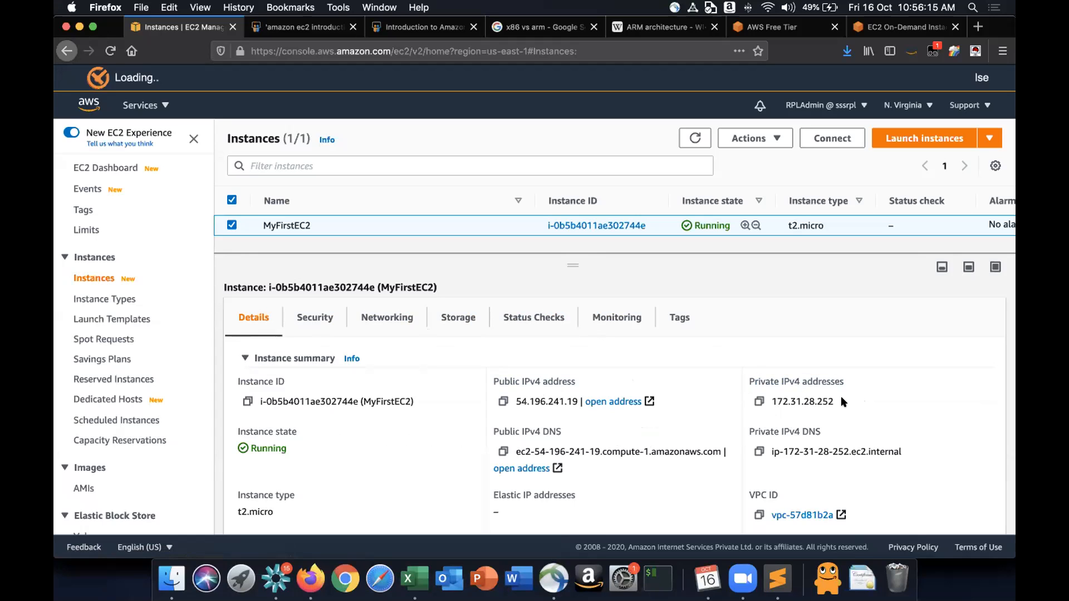
click(502, 401)
scroll(569, 402, down, 8)
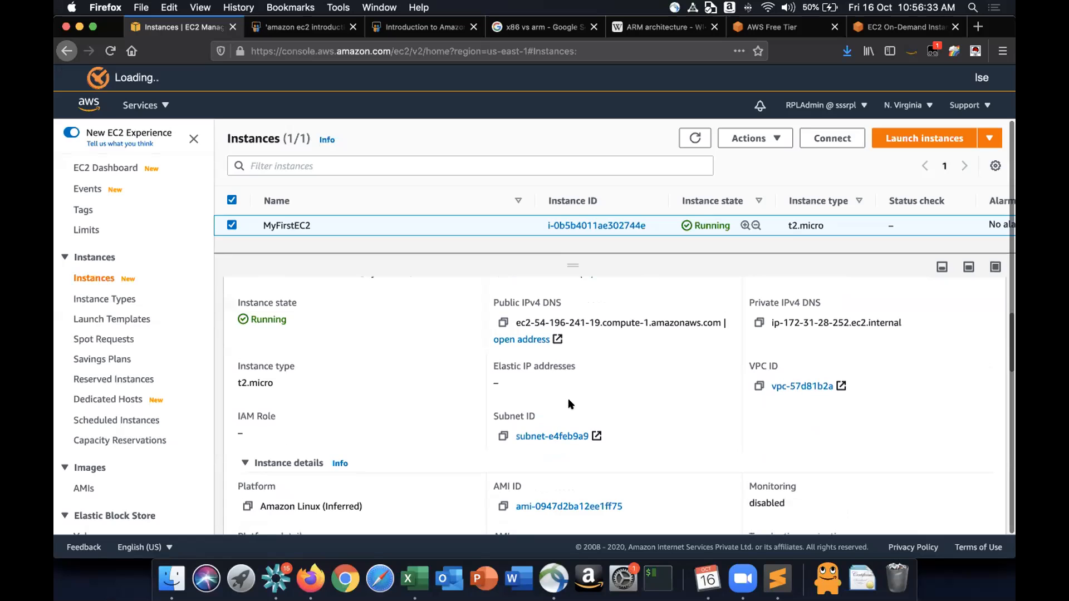
- Switch to the terminal, maximize its window and change into the user's Downloads folder
scroll(569, 401, down, 2)
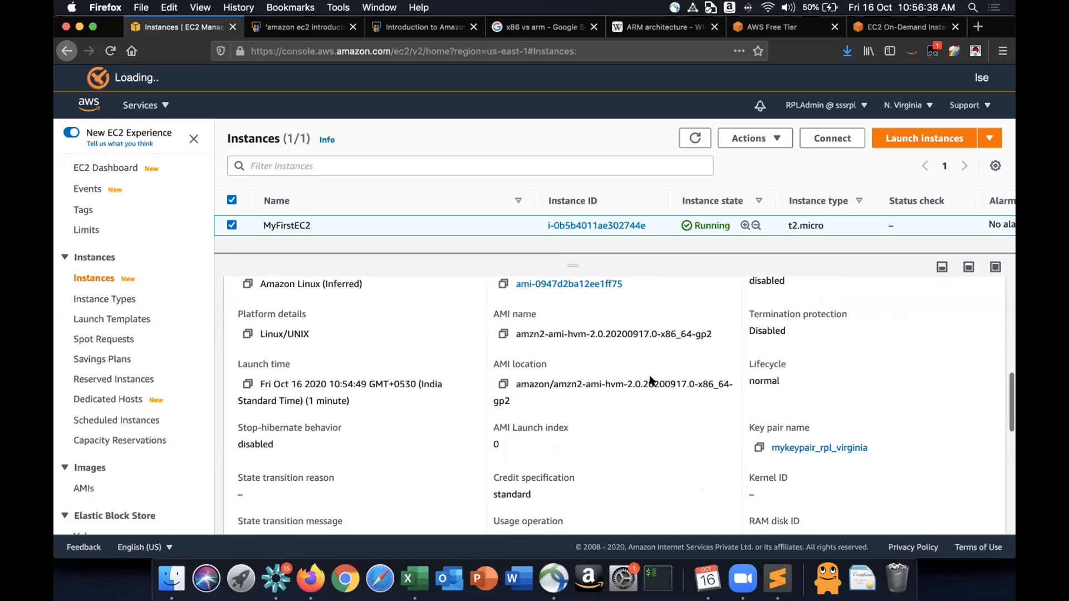
scroll(650, 378, up, 10)
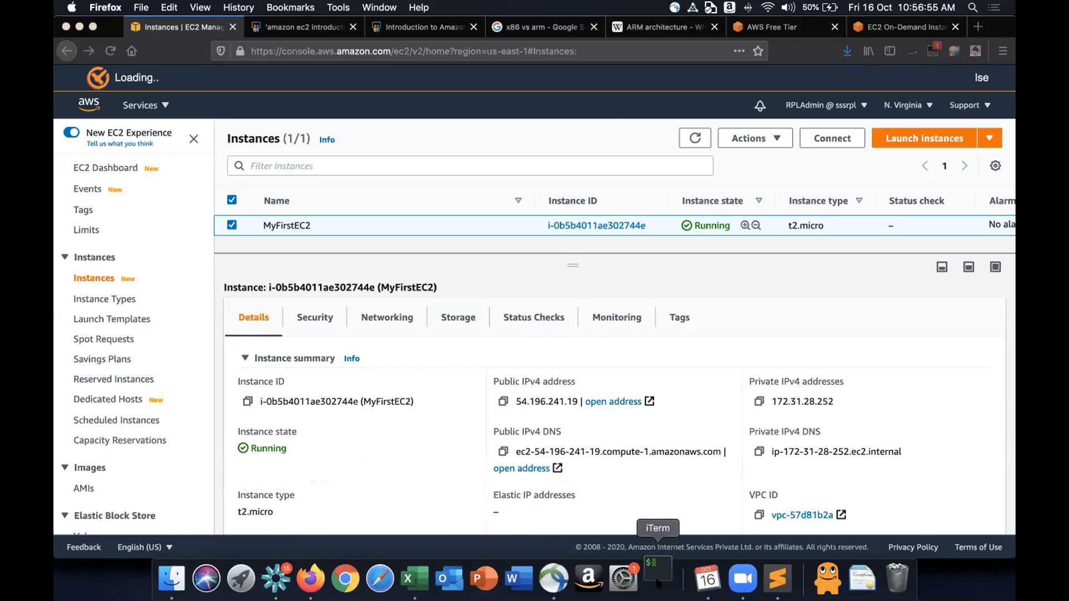
click(658, 582)
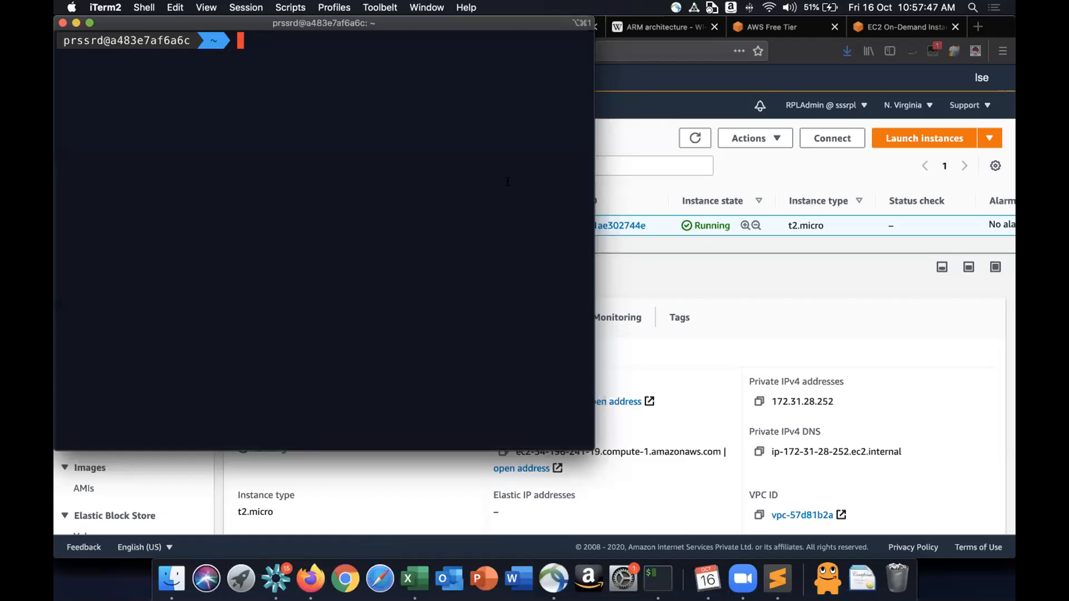
double_click(504, 27)
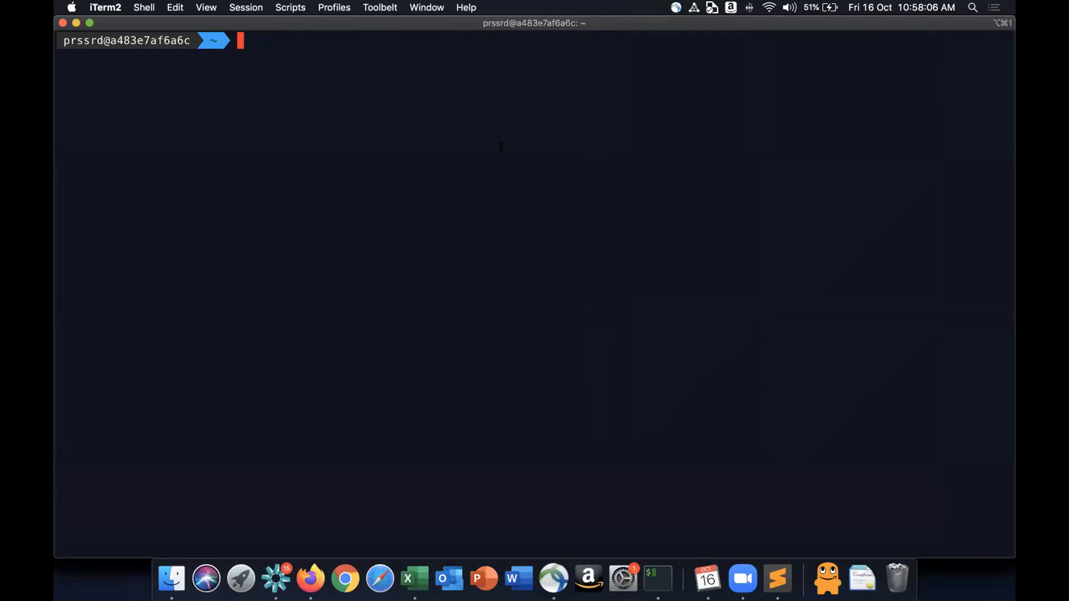
text(cd /Users/)
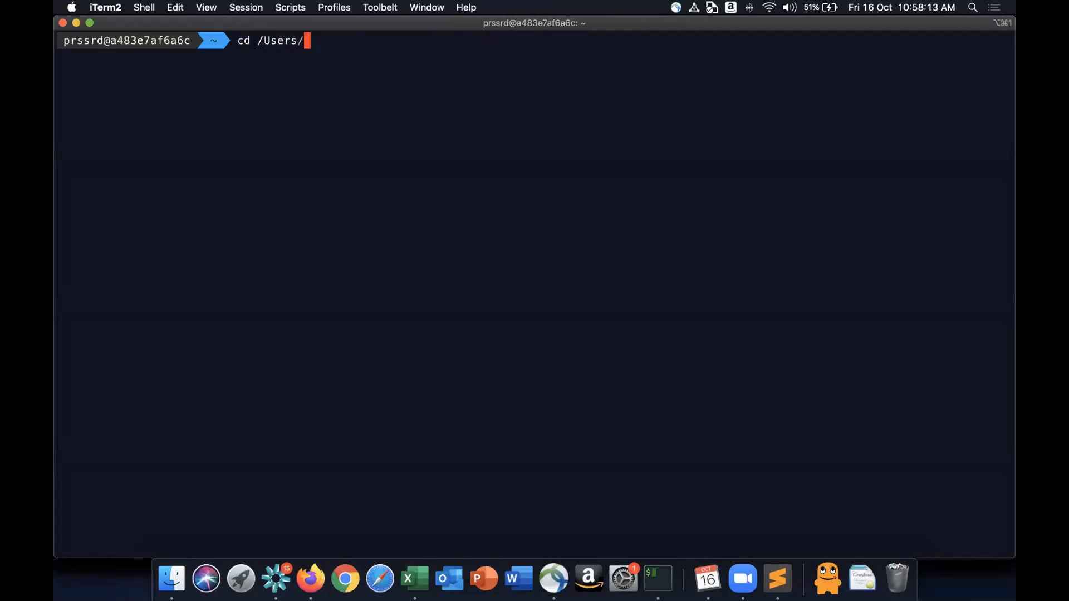
text(pr)
key(Tab)
text(w)
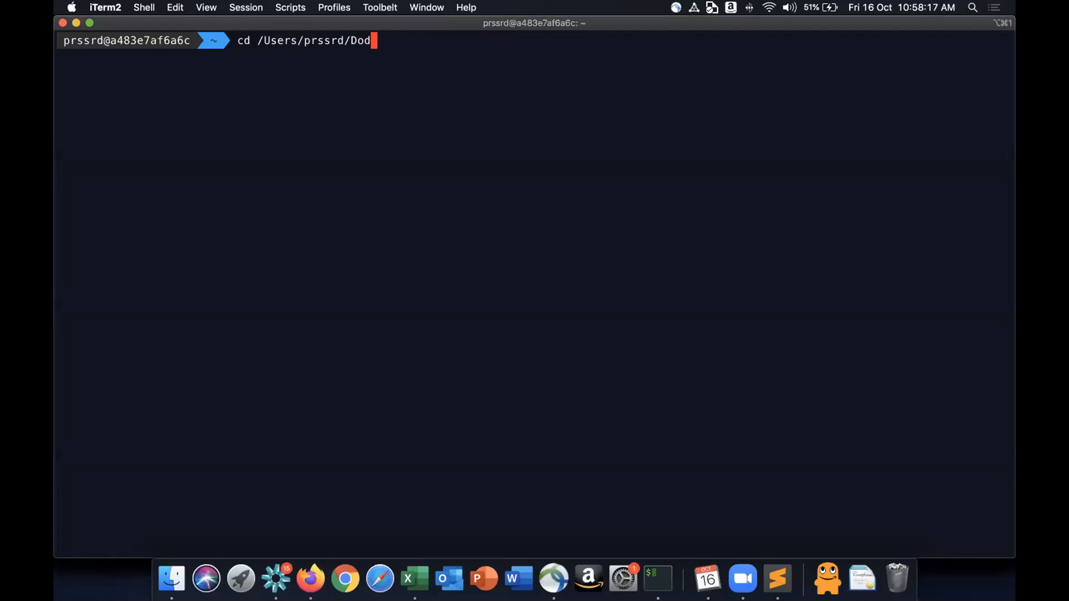
key(Tab)
key(Return)
- List the Downloads folder contents, then list only the .pem key files with ls -l *.pem
text(ls -l)
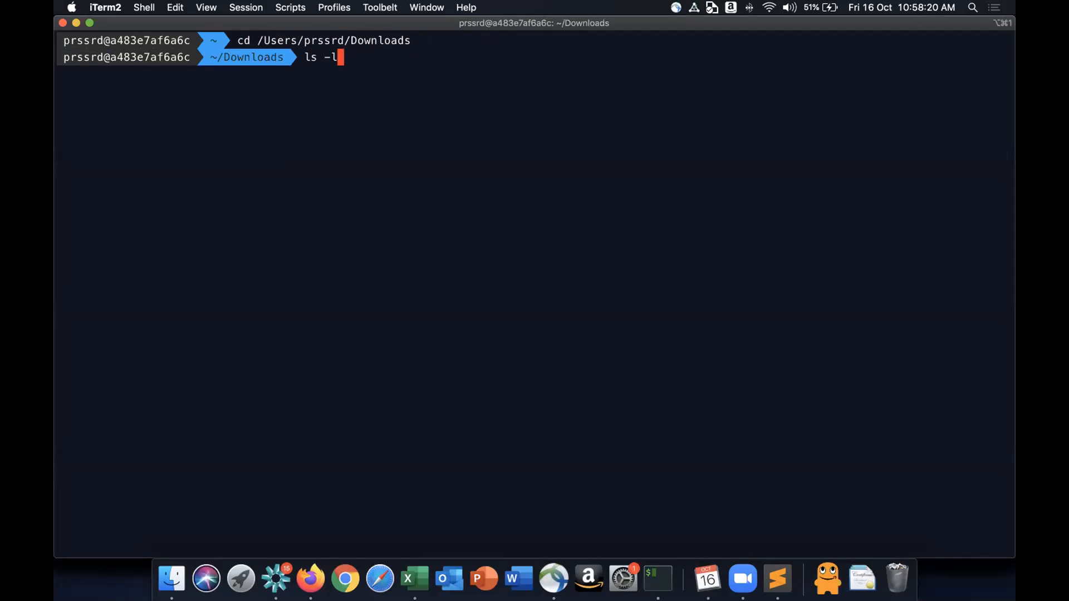
key(Return)
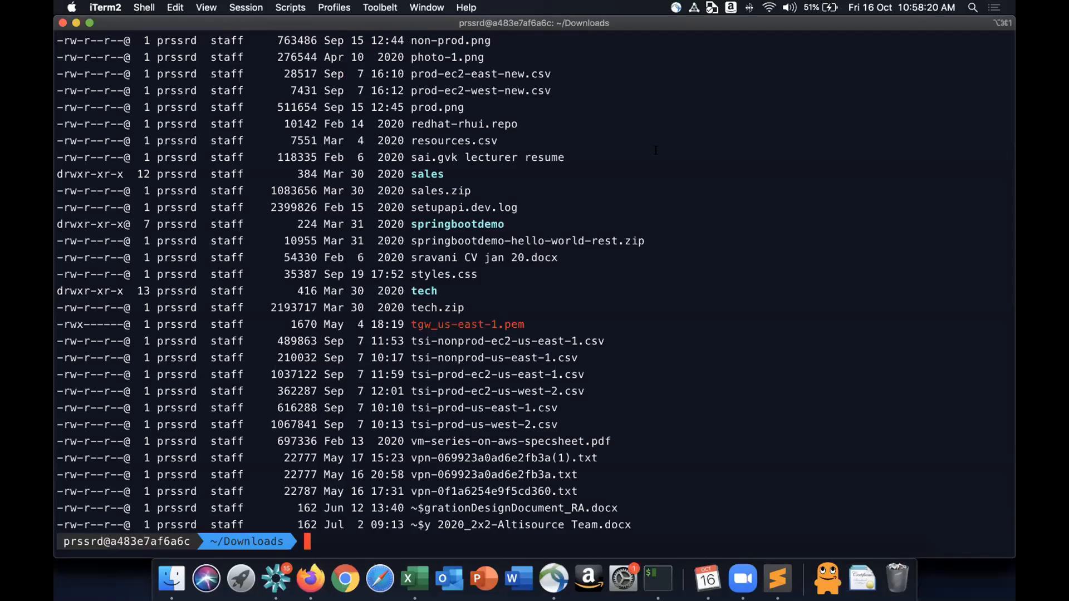
text(ls - *.pem)
key(Tab)
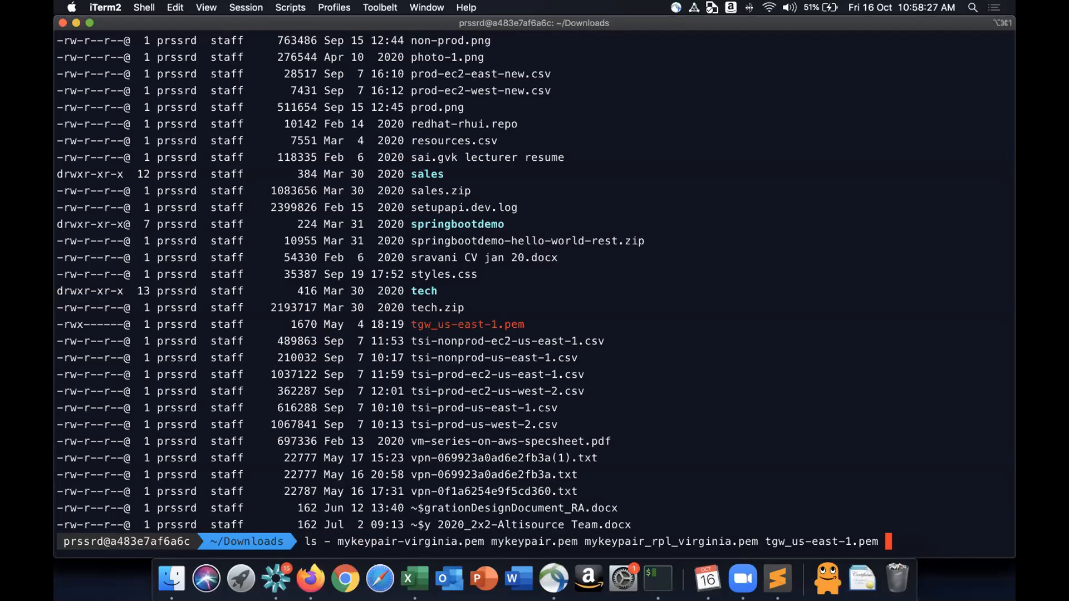
key(Return)
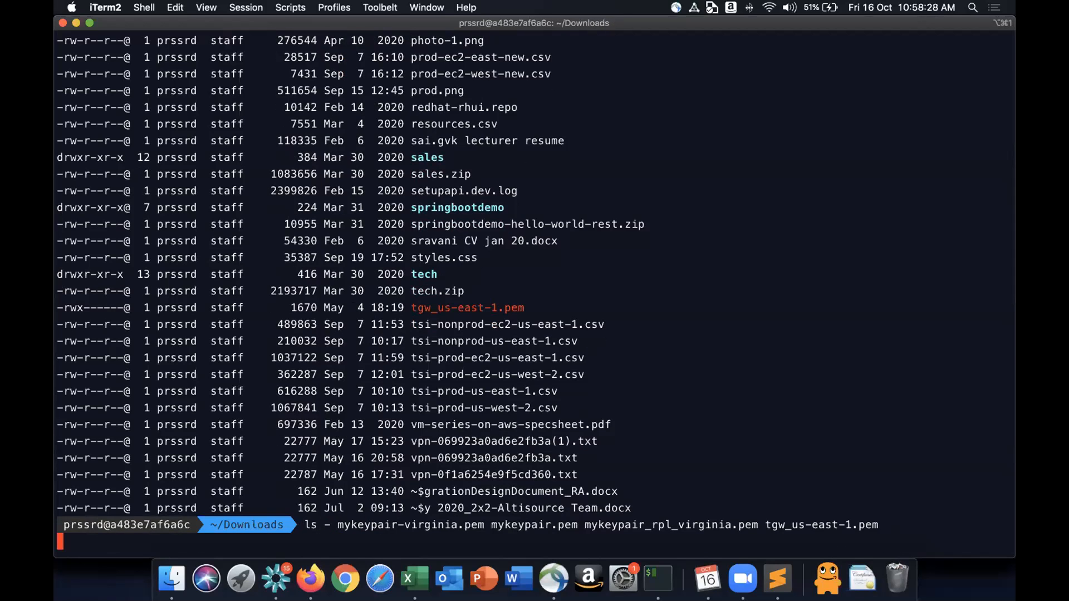
key(ctrl+l)
text(ls -l *.pem)
key(Return)
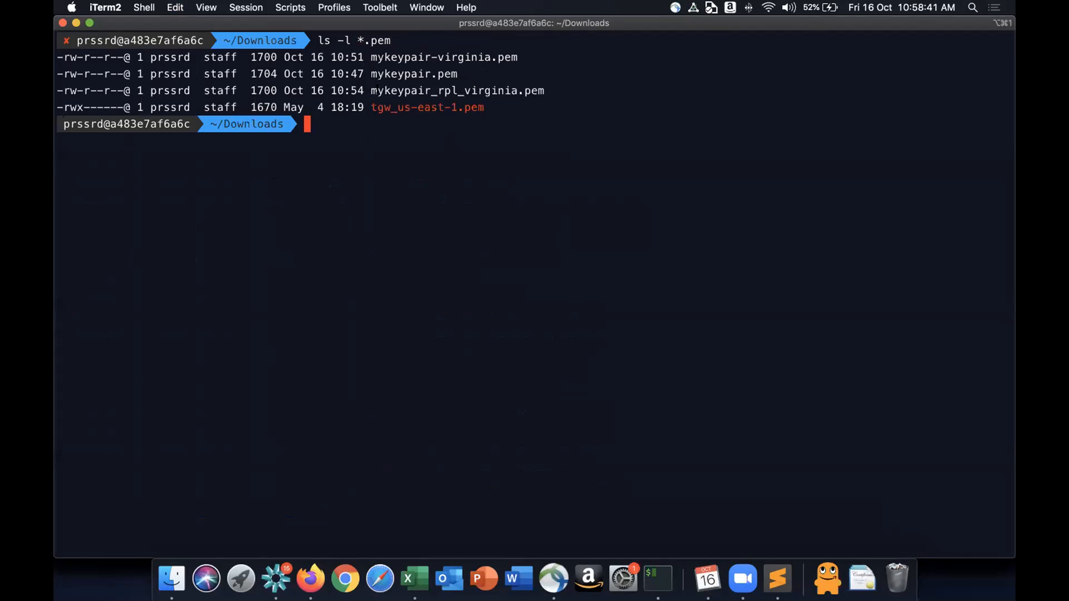
- Begin an ssh command using mykeypair_rpl_virginia.pem as the identity file for user ec2-user@
drag(371, 90, 546, 83)
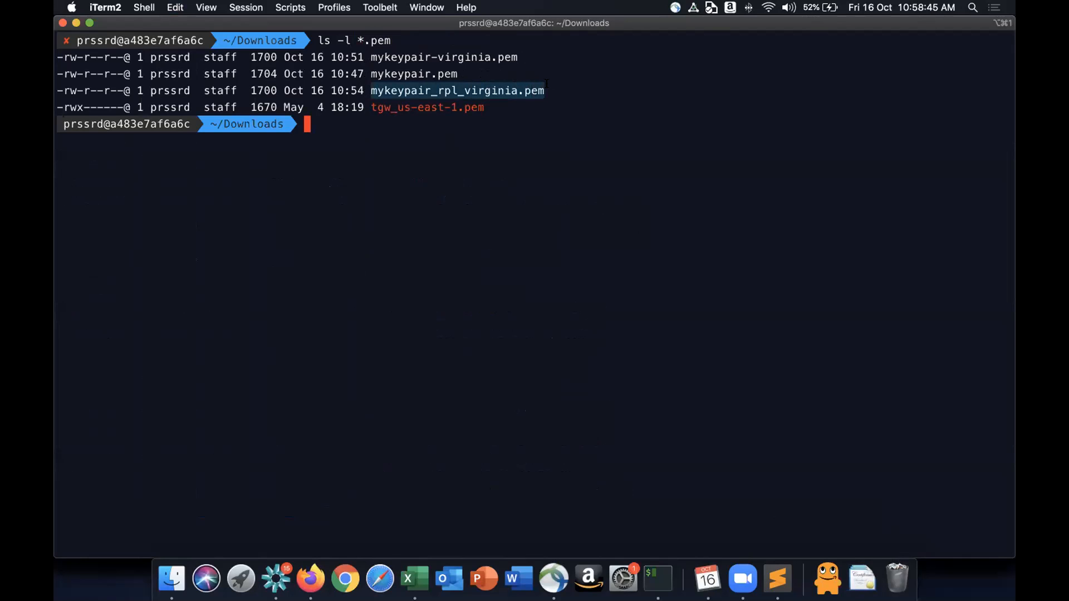
click(392, 137)
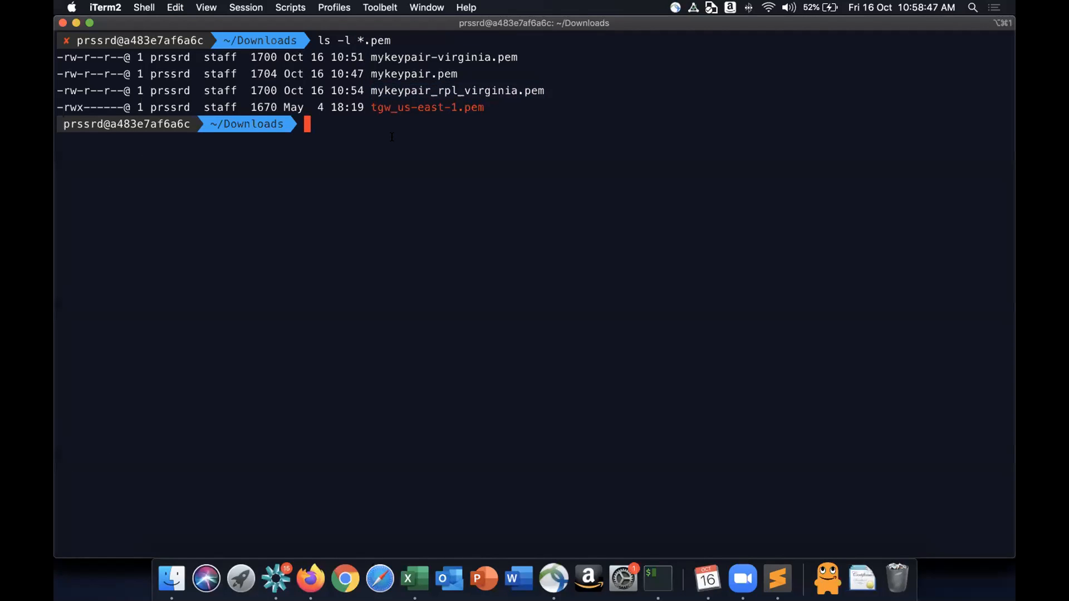
text(ssh -i mykep)
key(Tab)
key(BackSpace)
text(ypair_)
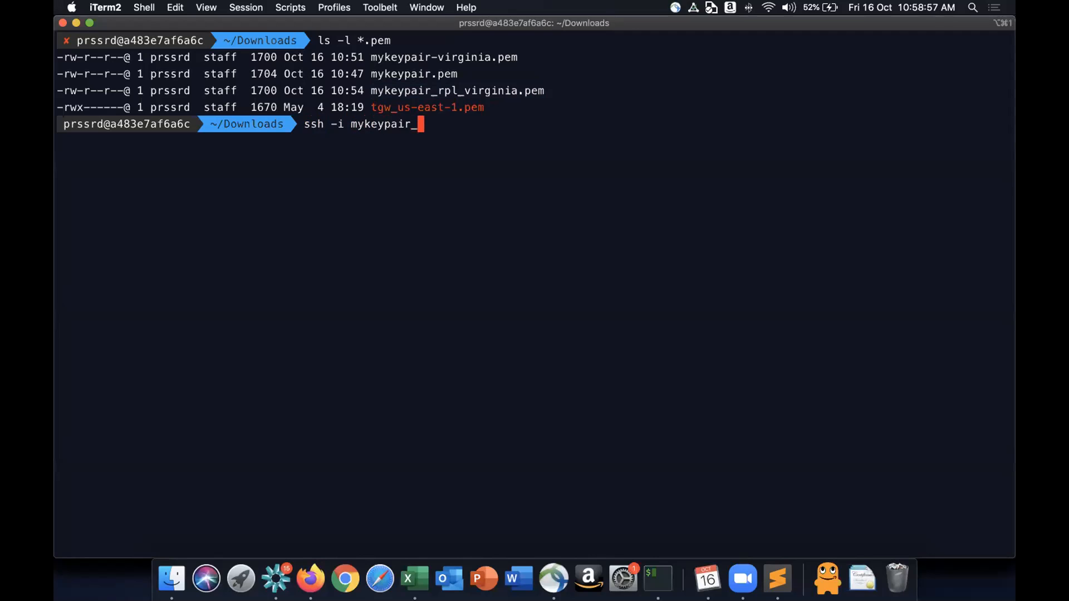
key(Tab)
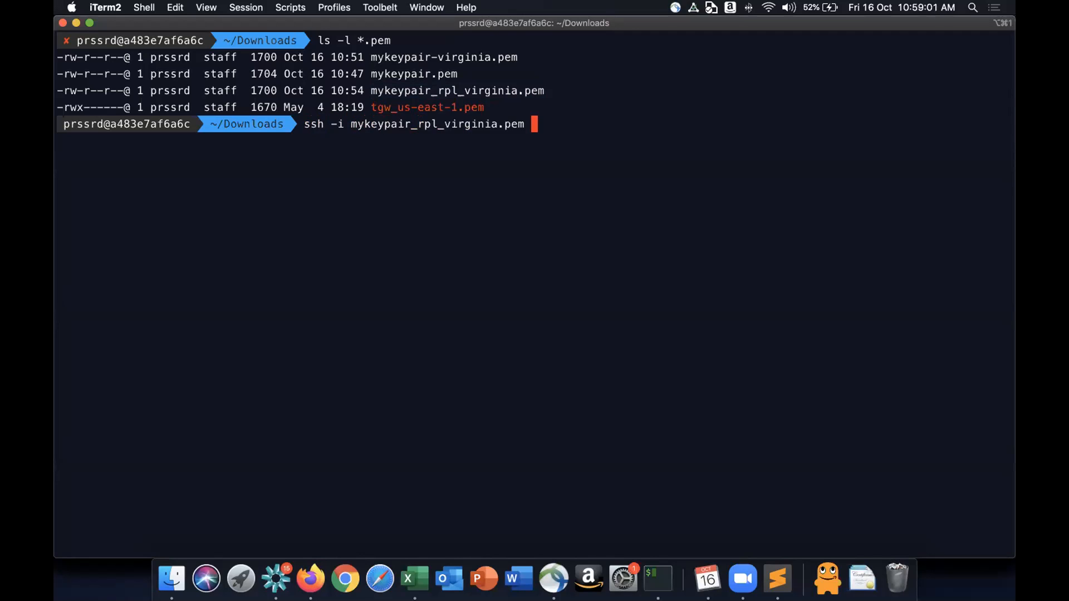
key(super+Tab)
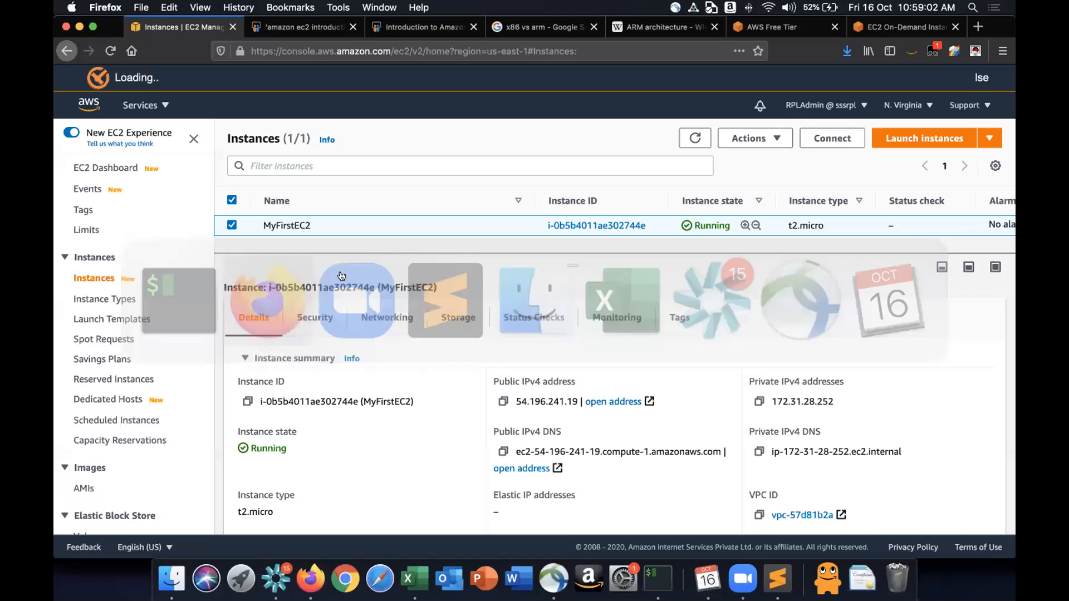
key(super+Tab)
text(ec2-user)
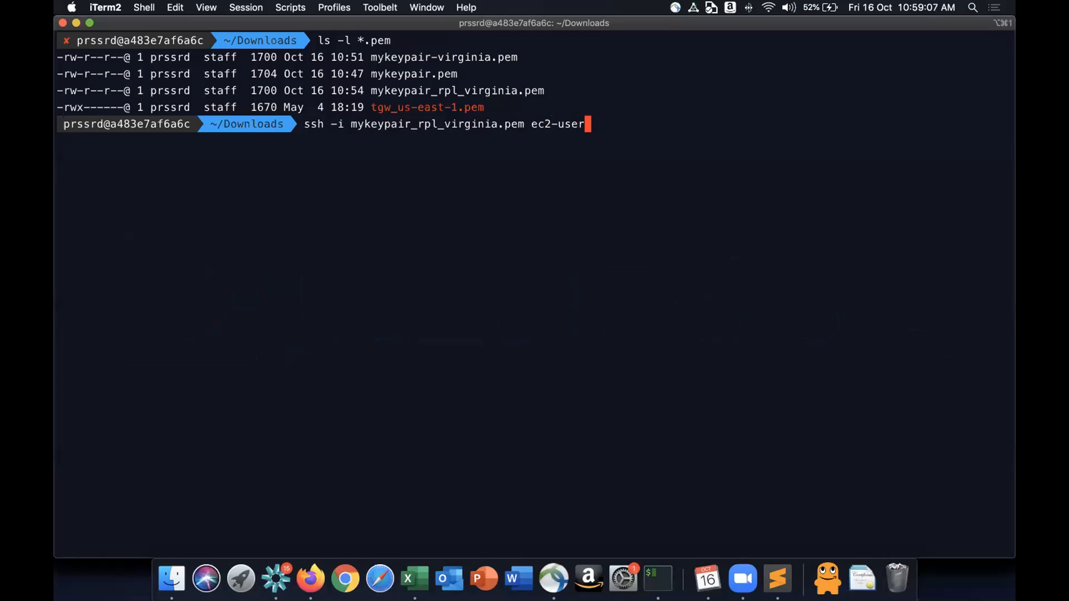
text(@)
- Copy the instance's public IPv4 address from the console and paste it after ec2-user@ in the ssh command
key(super+Tab)
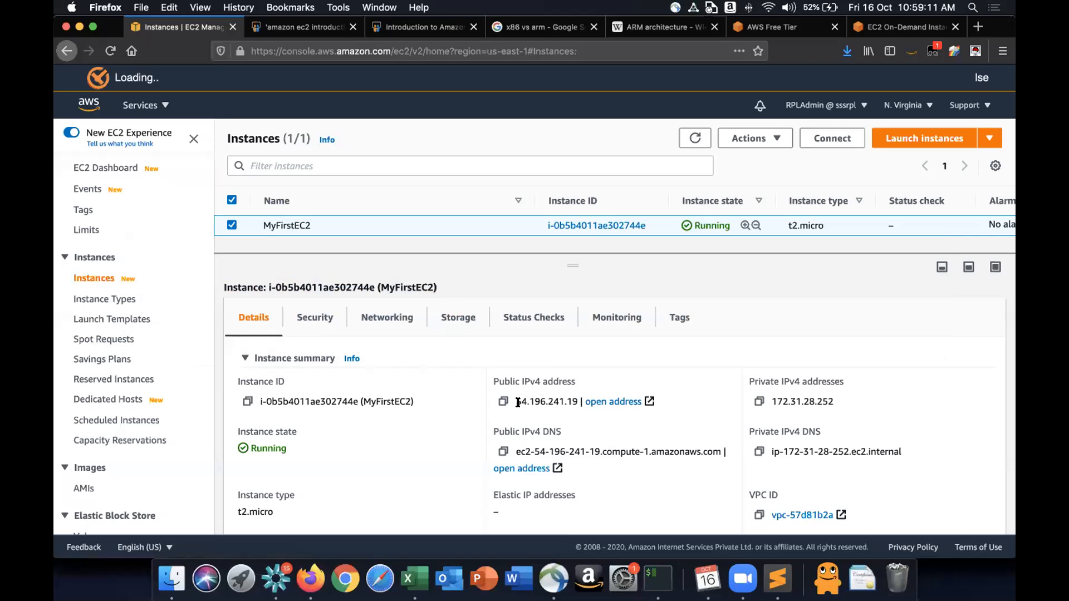
click(501, 403)
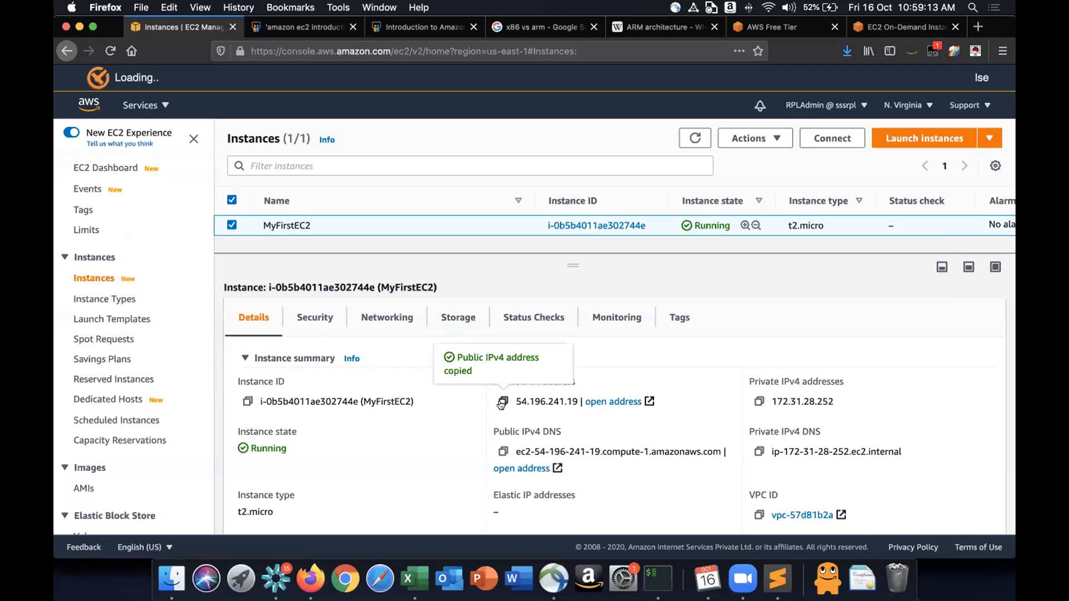
key(super+Tab)
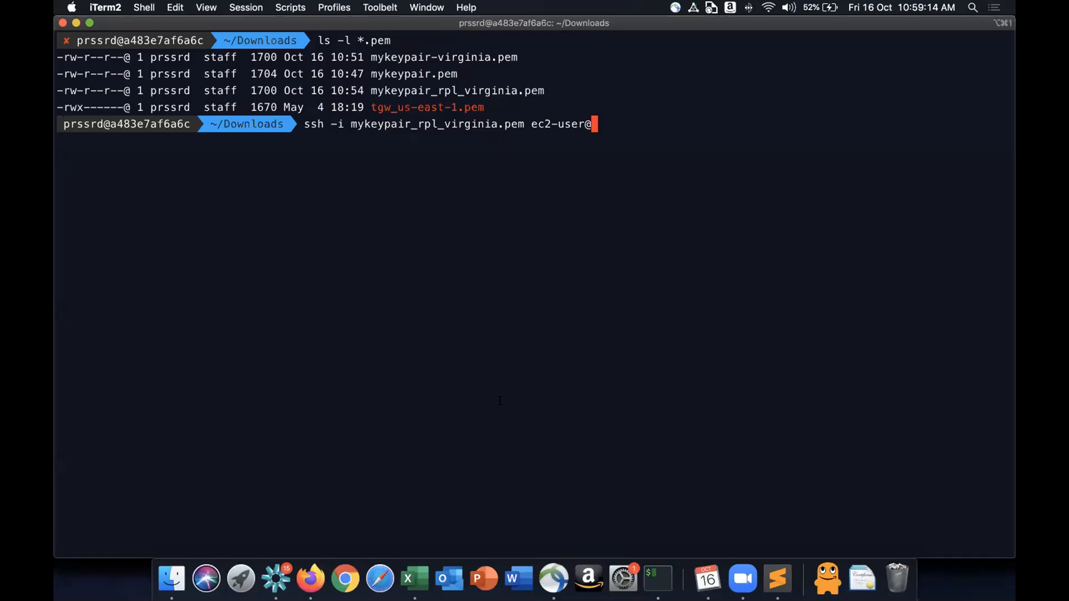
key(super+Tab)
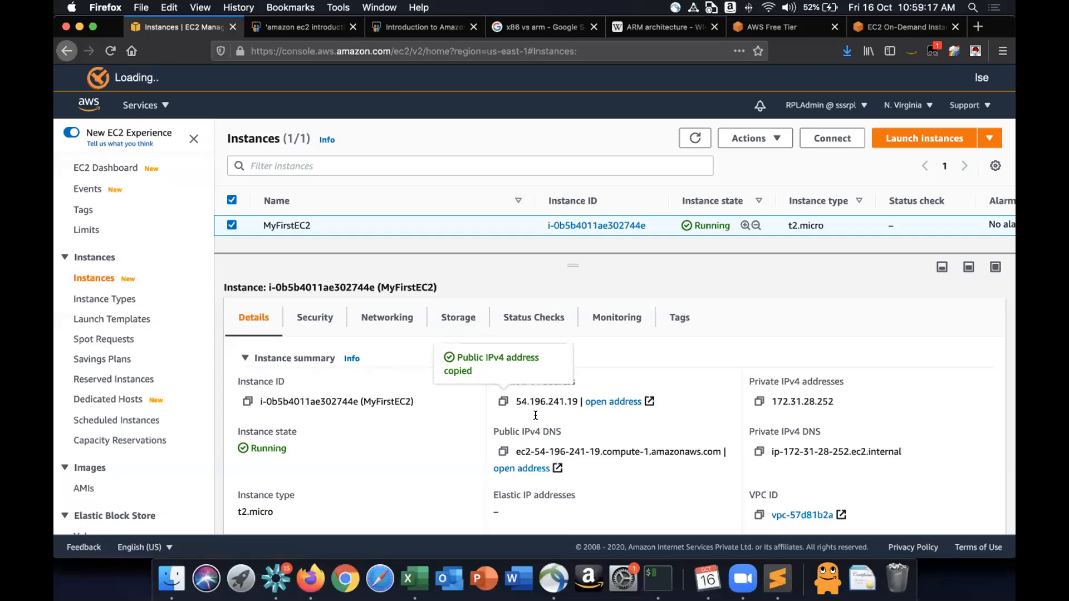
key(super+Tab)
key(super+v)
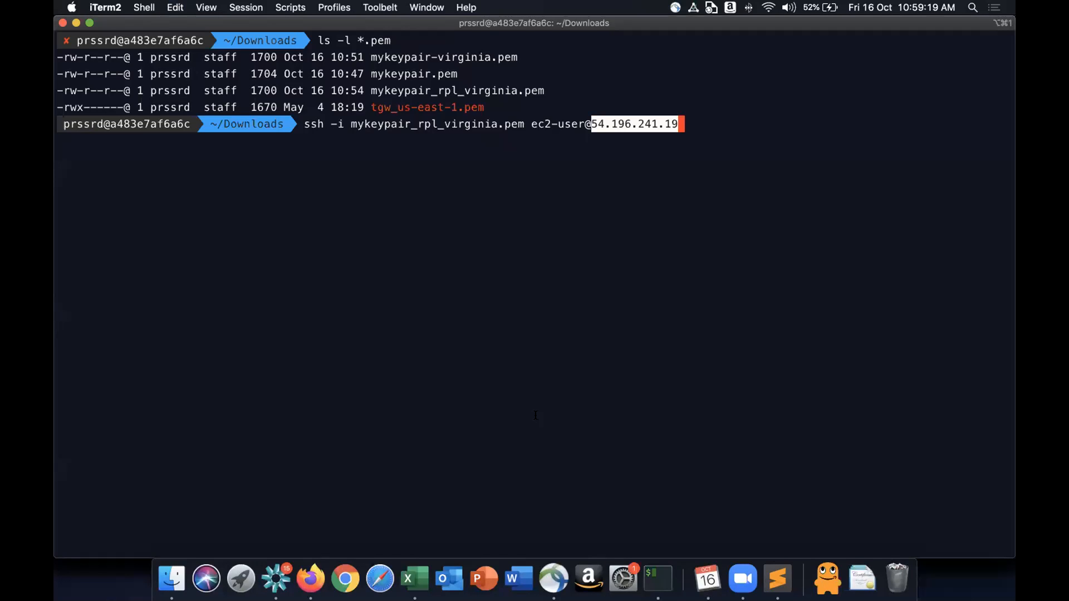
key(Left)
key(Left)
key(Left)
key(Left)
key(Left)
key(Left)
key(Left)
key(Left)
key(Left)
key(Left)
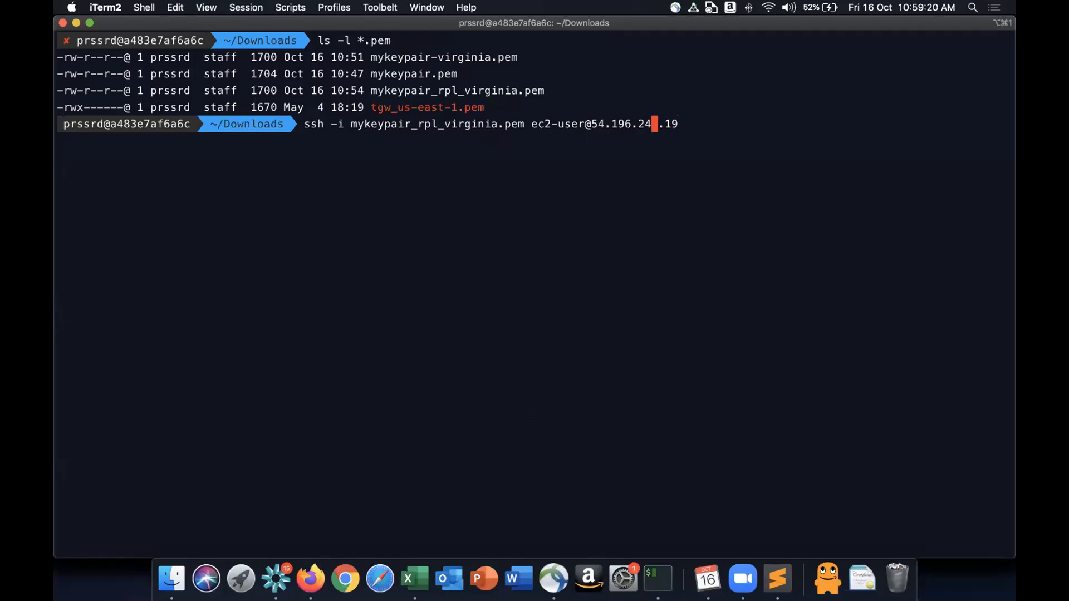
key(Left)
key(Left)
key(Left)
key(Left)
drag(331, 123, 524, 124)
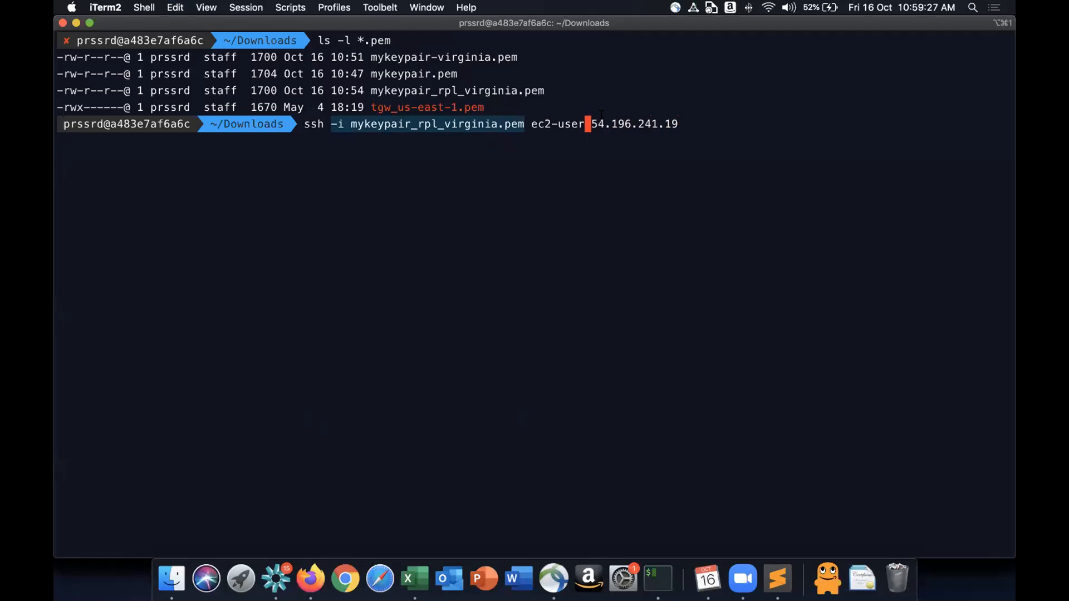
click(594, 124)
drag(594, 123, 684, 123)
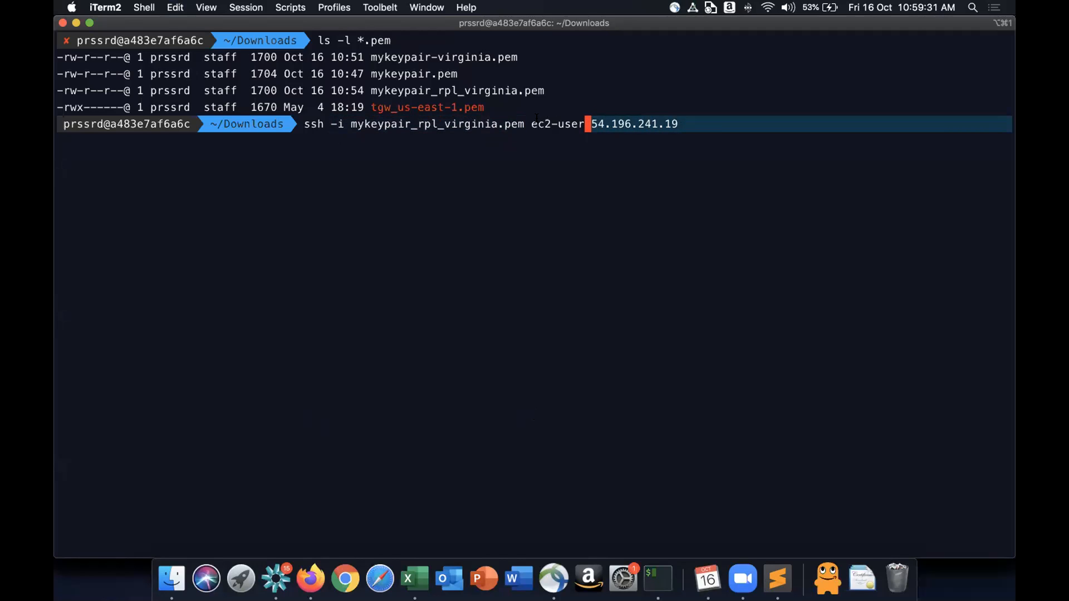
drag(532, 123, 586, 124)
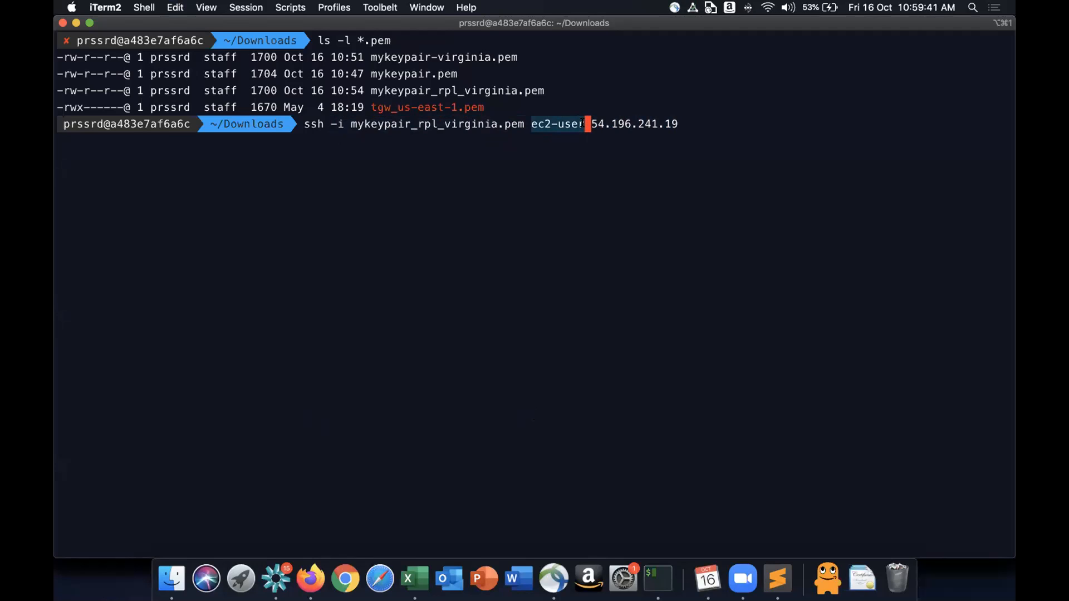
key(Right)
key(Right)
key(Right)
key(Right)
key(Right)
key(Right)
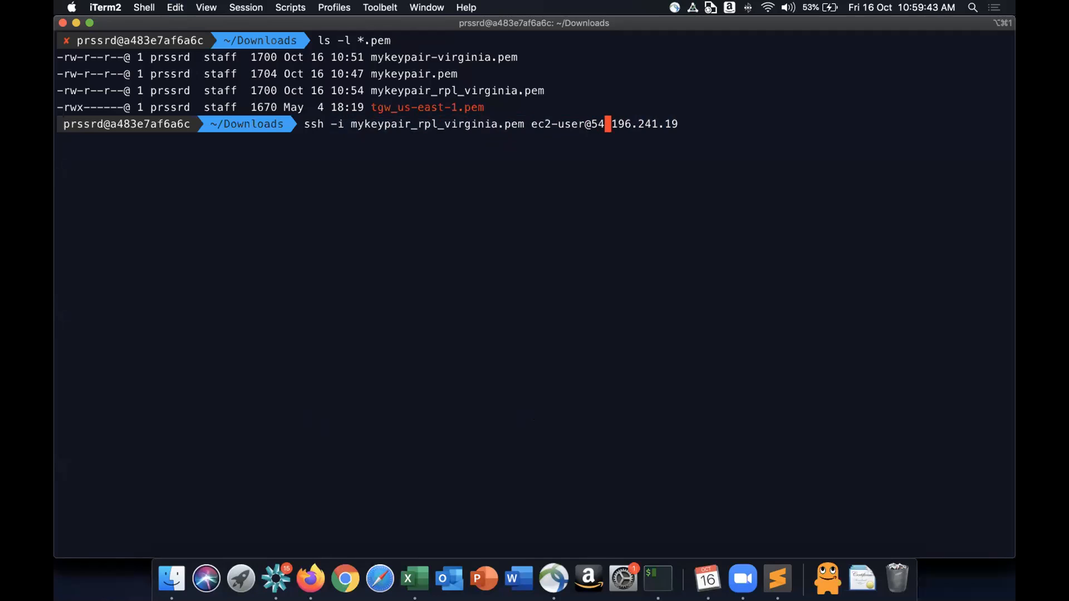
key(Right)
key(Right)
key(Right)
key(Right)
key(Right)
key(Right)
key(Right)
key(Right)
key(Return)
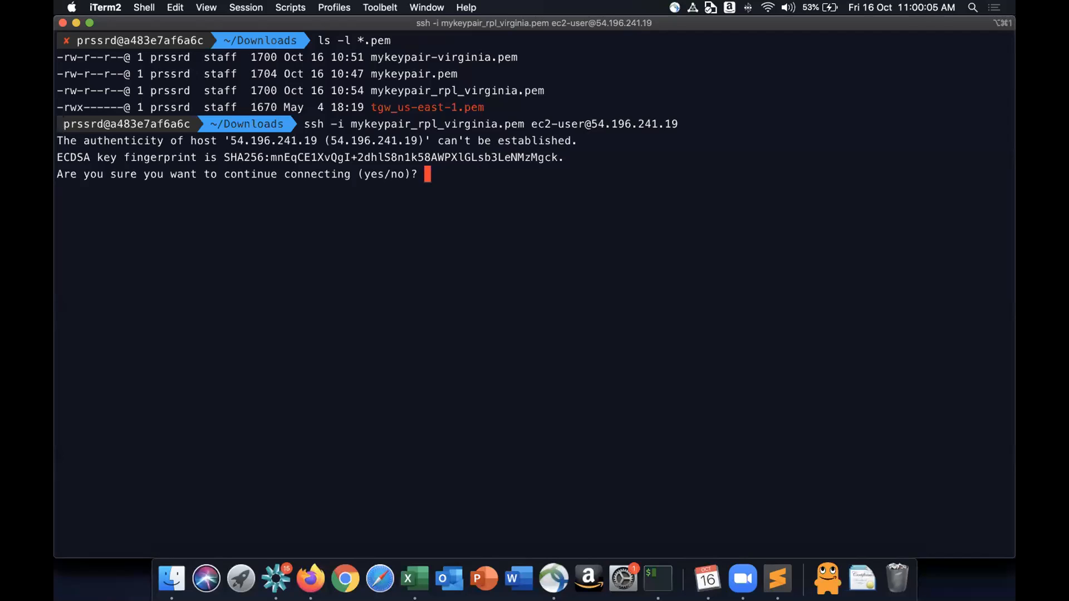
- Answer yes to continue connecting to the new host
text(yes)
key(Return)
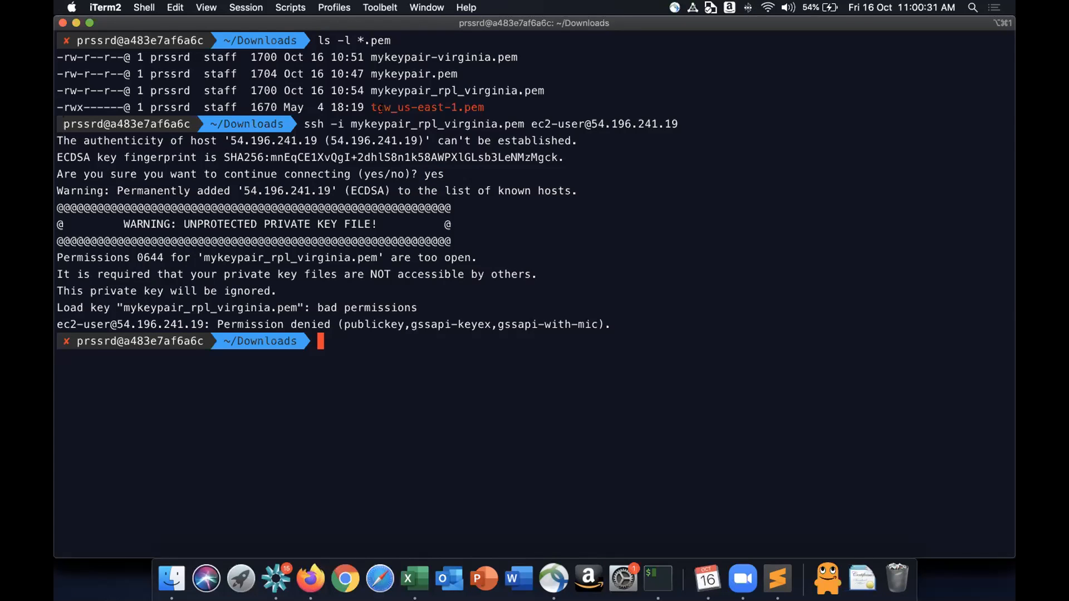
- Restrict the key file's permissions with chmod u=r mykeypair_rpl_virginia.pem
drag(371, 91, 548, 87)
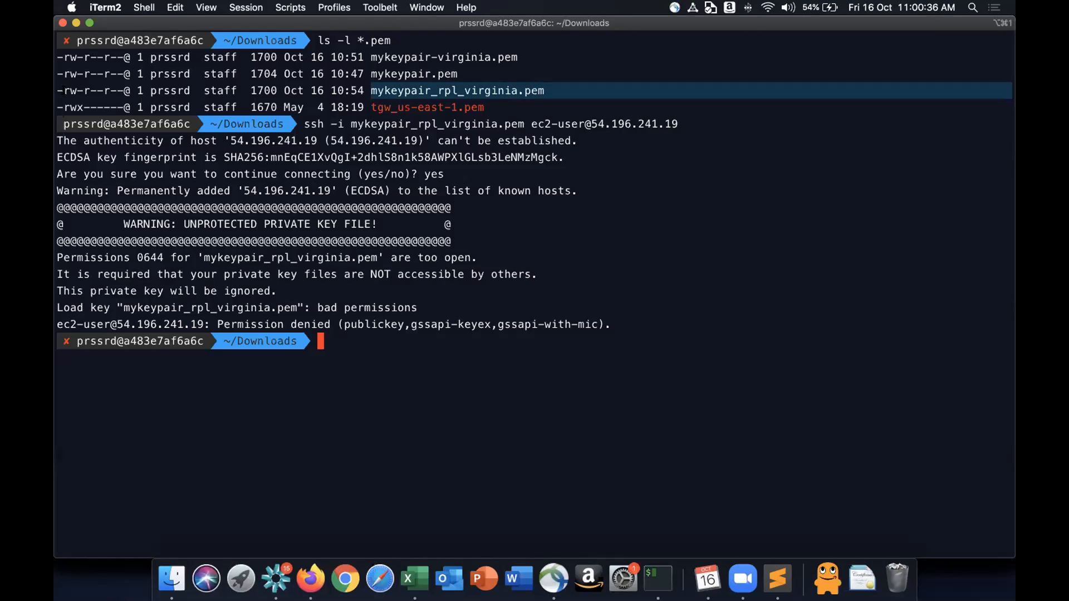
drag(64, 91, 108, 89)
click(108, 88)
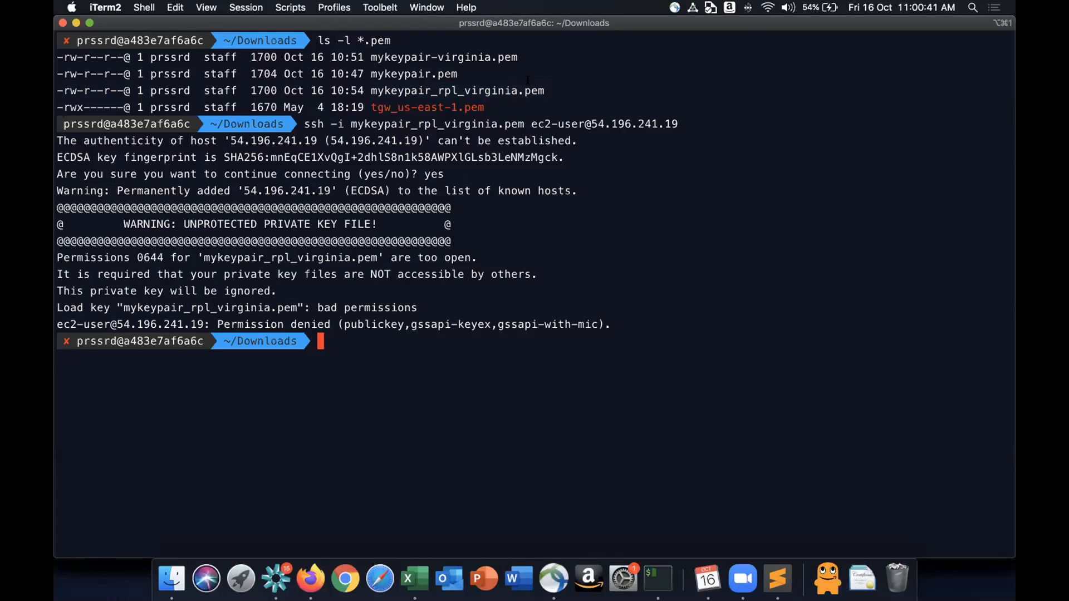
drag(559, 84, 373, 84)
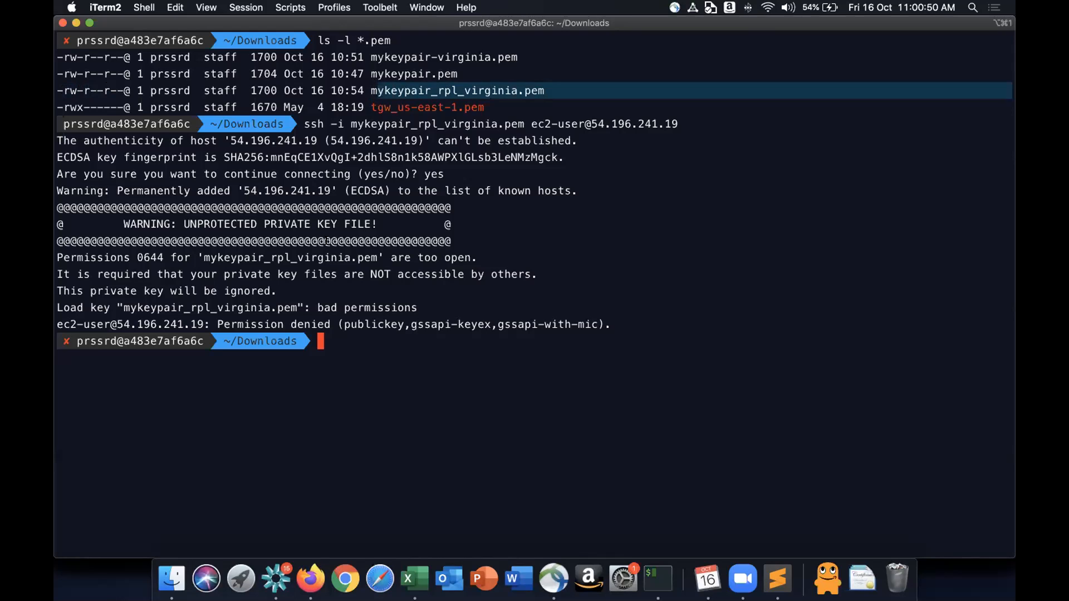
click(326, 240)
text(chmod u)
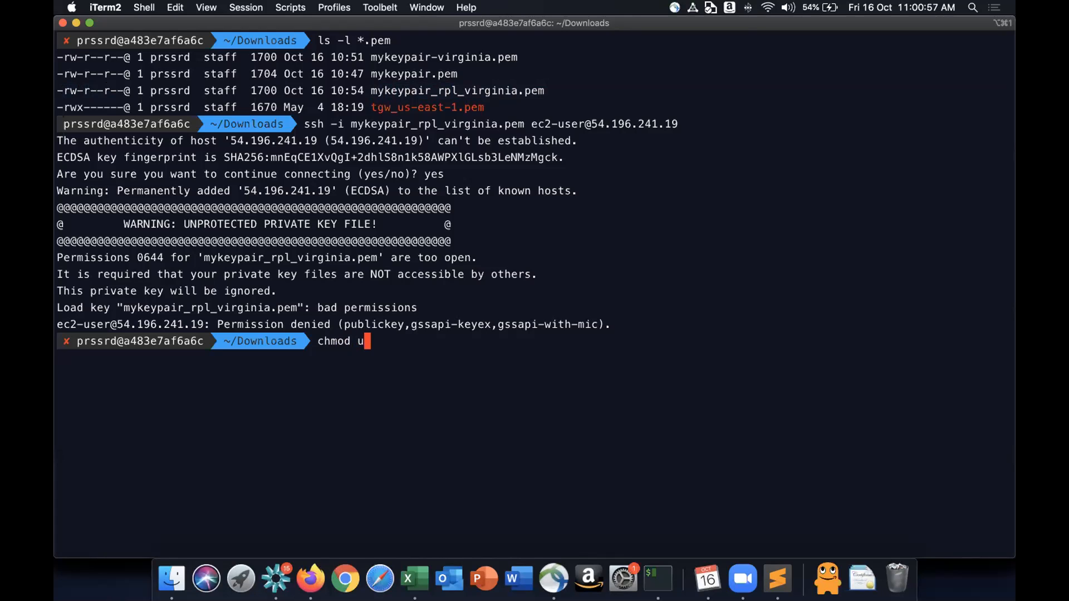
text(=)
text(r)
text(,)
text(g)
text(=)
key(BackSpace)
key(BackSpace)
key(BackSpace)
text(my)
key(Tab)
text(k)
key(Tab)
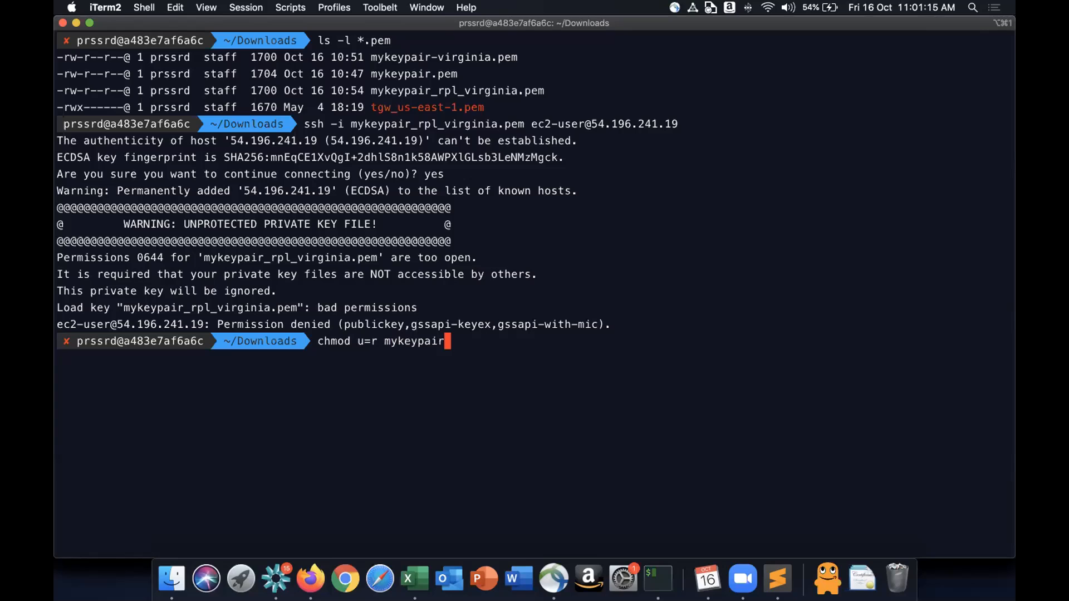
text(_rpl)
key(Tab)
key(Return)
- List the .pem files in Downloads with ls -l *.pem to check their permissions
text(ls -l)
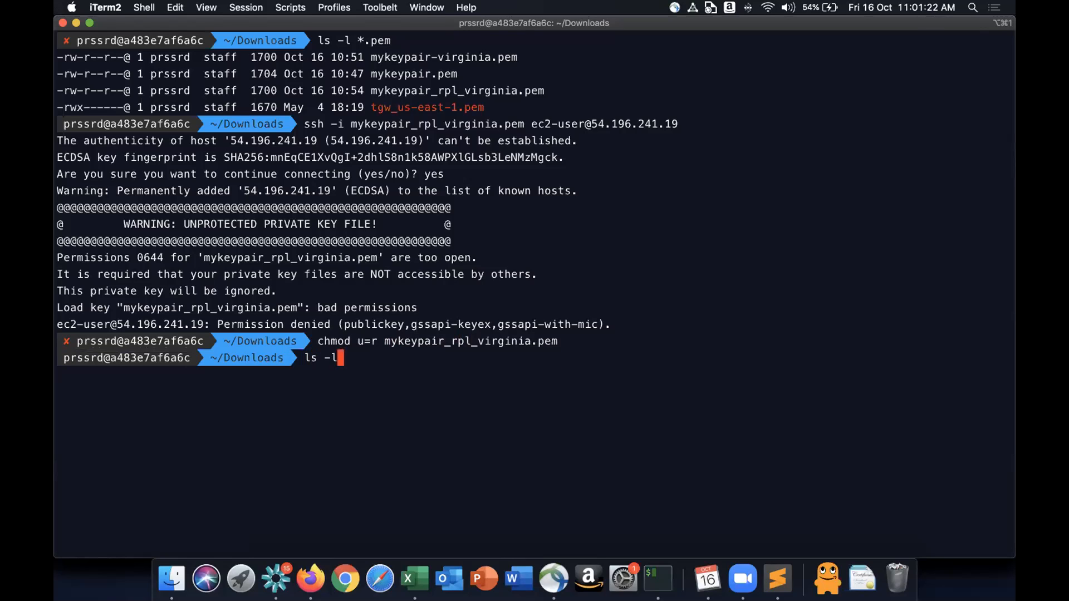
key(Right)
key(Return)
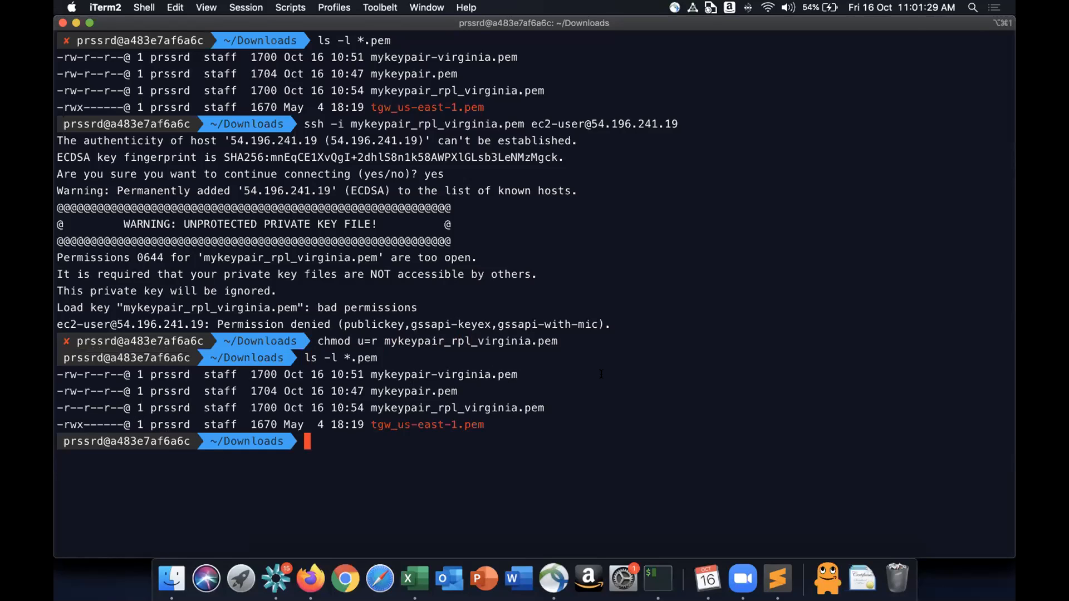
- Run chmod 400 mykeypair_rpl_virginia.pem, copying the key file name from the listing
text(chmod 400)
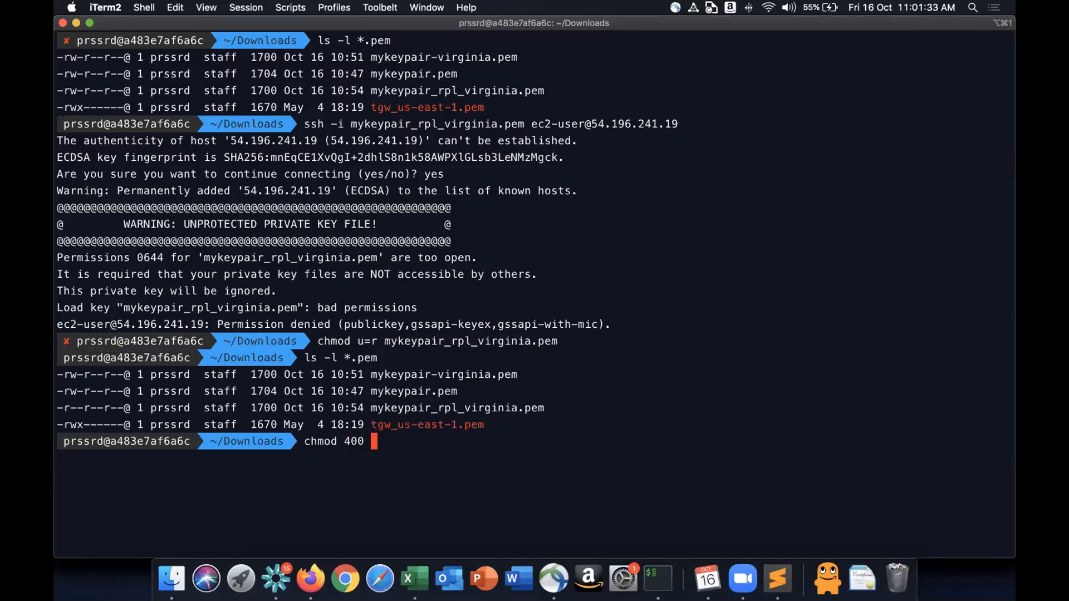
double_click(433, 407)
key(super+c)
key(Return)
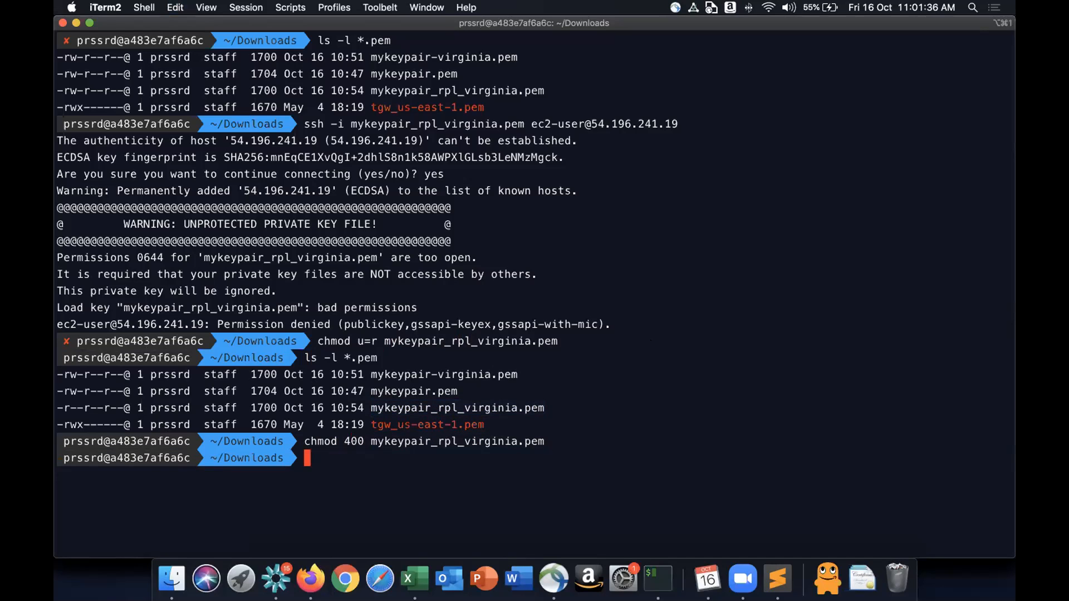
- Rerun ls -l *.pem to check the key file's new permissions
key(Up)
key(Up)
key(Return)
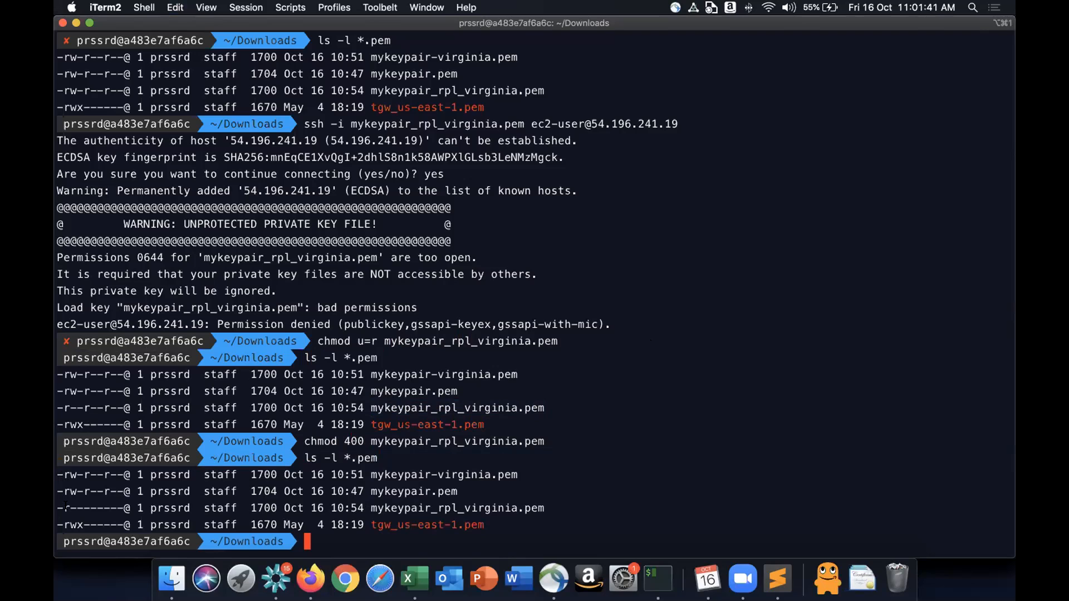
drag(63, 505, 70, 504)
key(super+k)
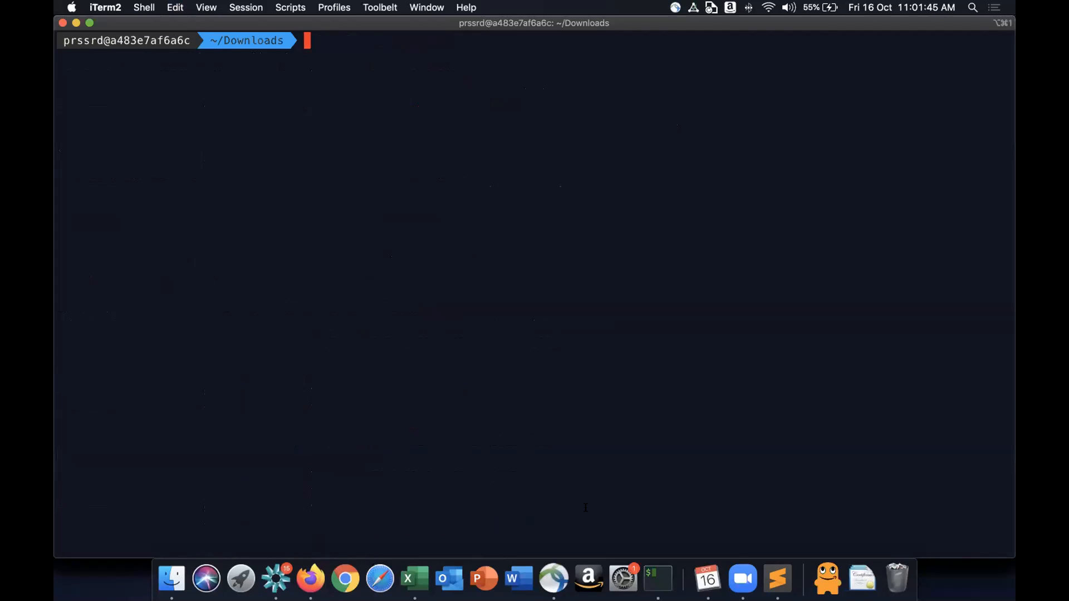
key(Up)
key(Up)
key(Up)
key(Up)
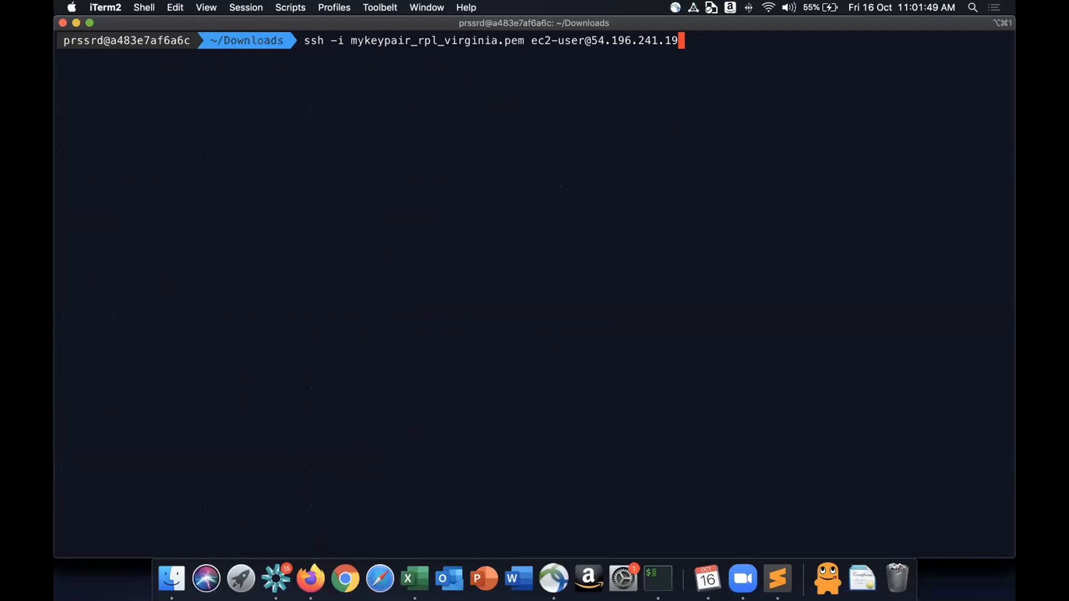
key(Return)
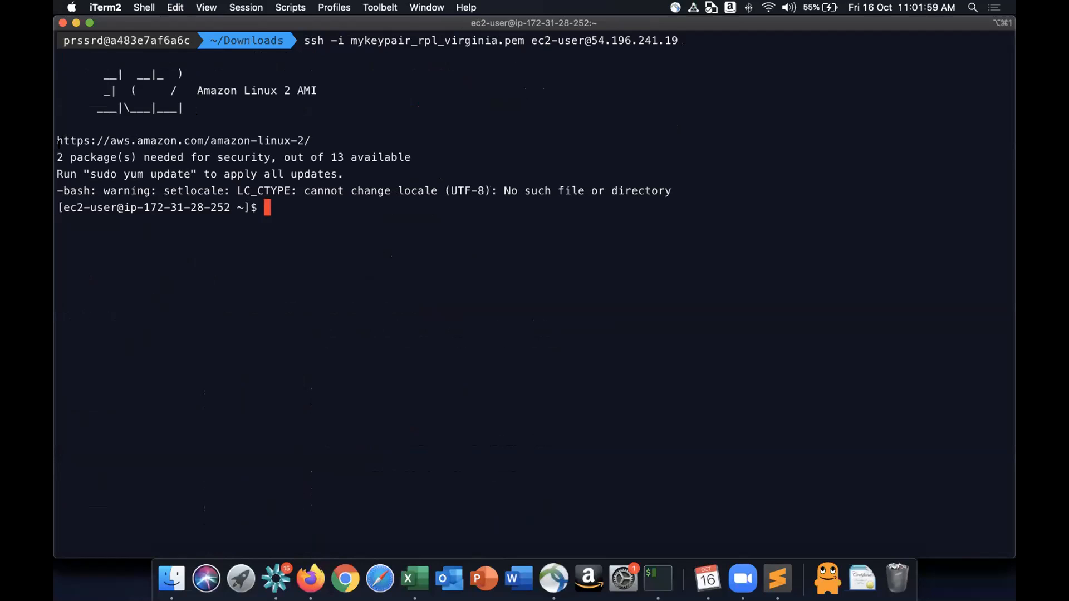
- Switch to Firefox and open Google in a new tab
drag(61, 204, 245, 192)
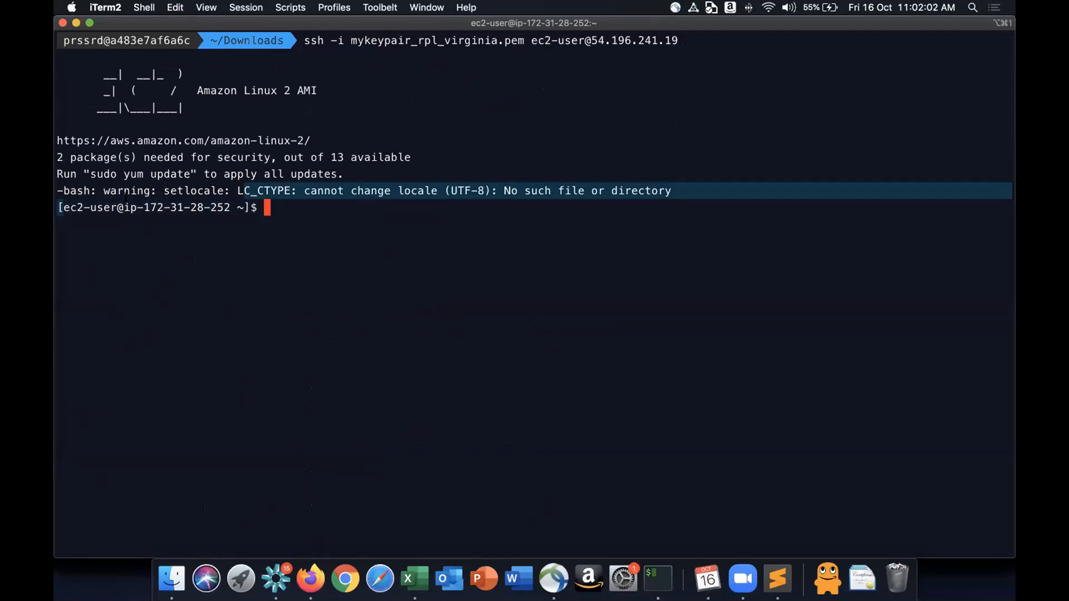
click(327, 286)
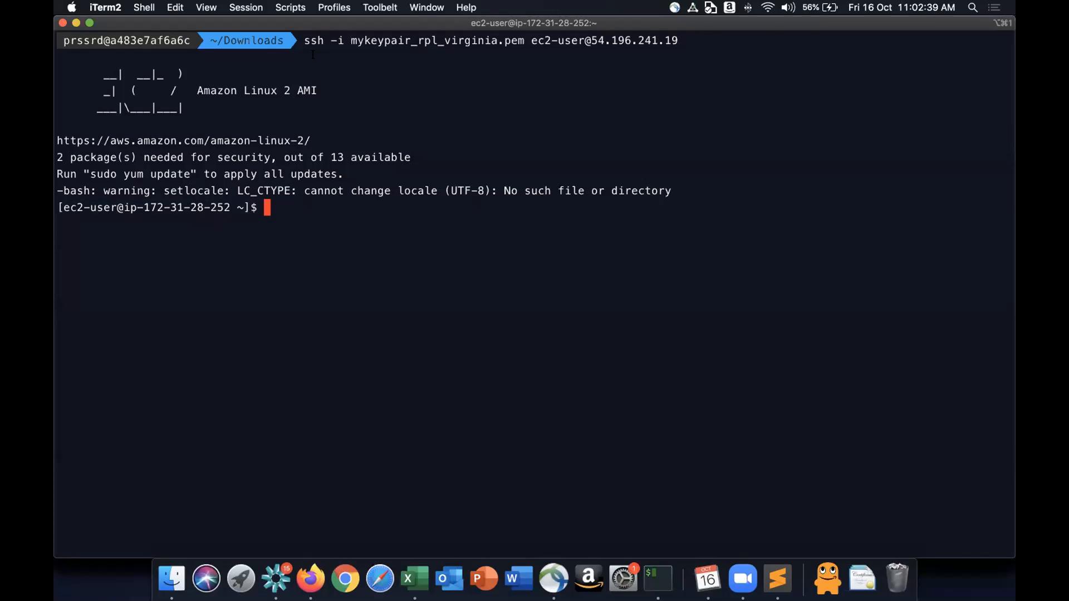
click(313, 580)
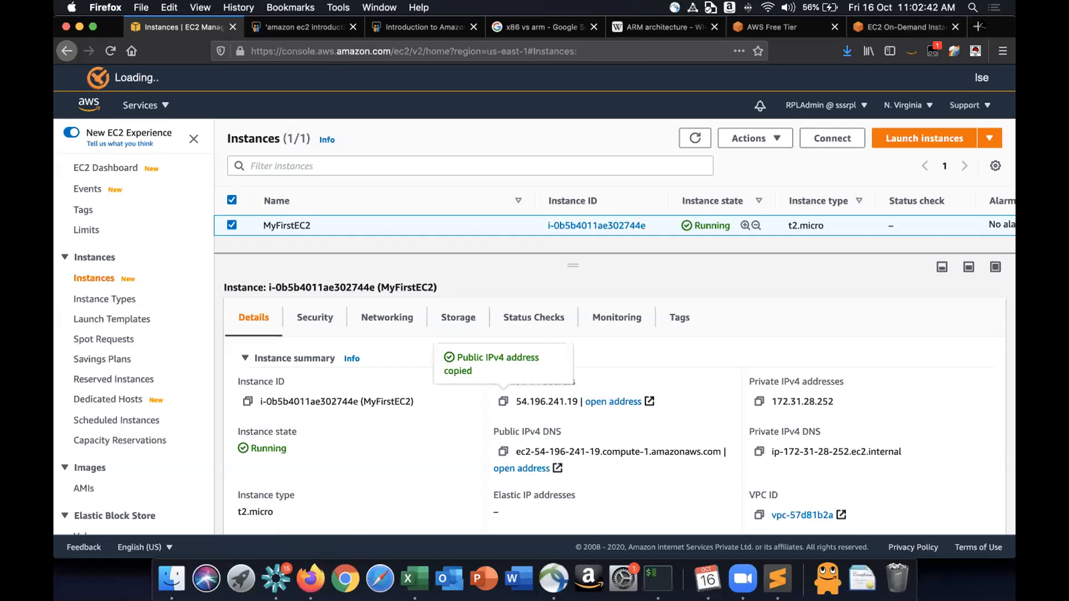
click(979, 26)
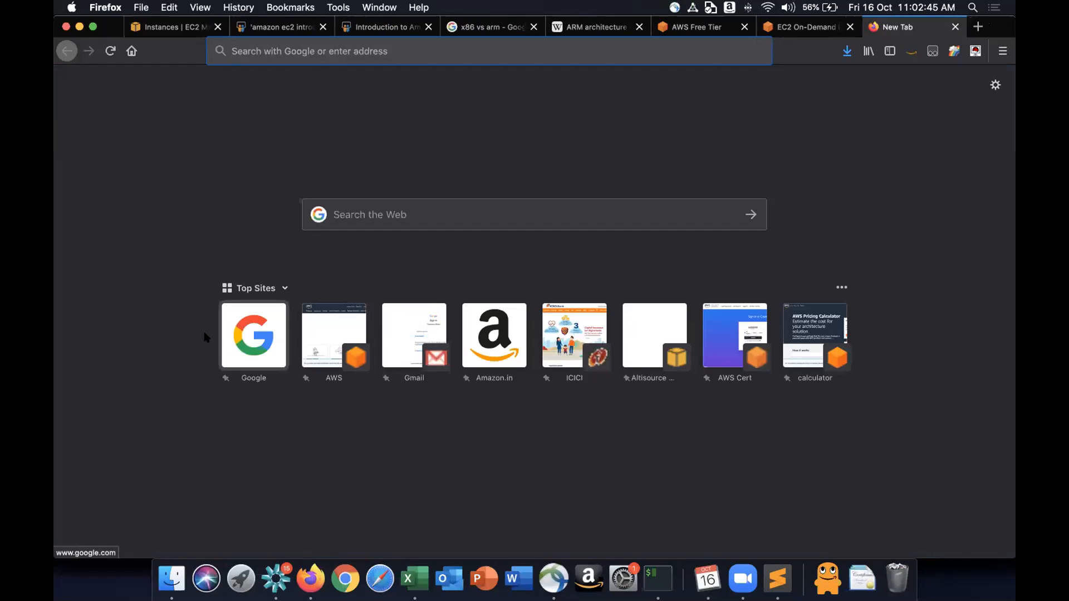
click(238, 327)
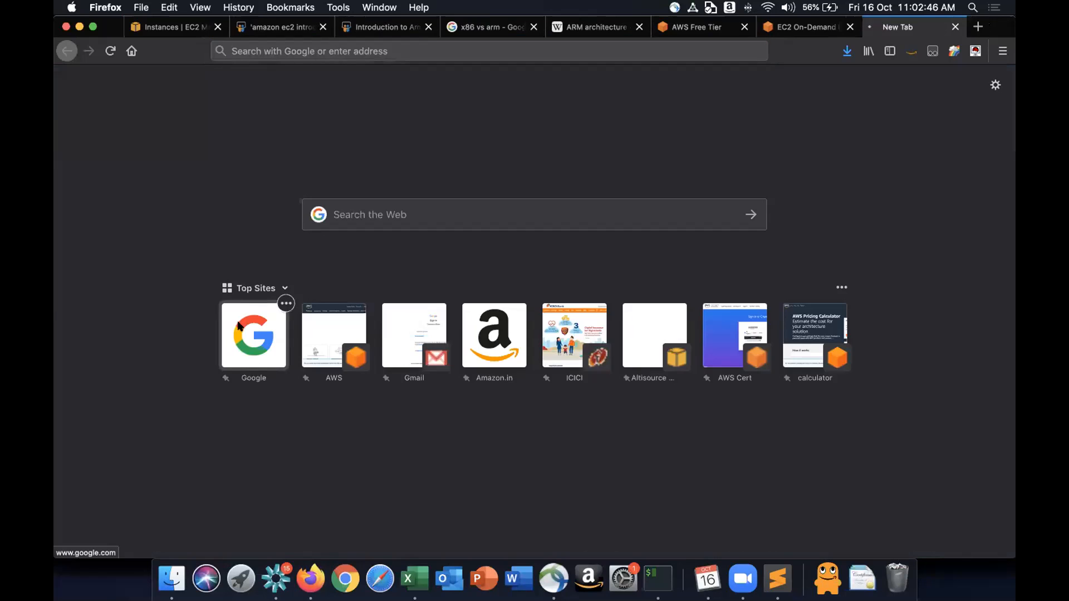
- Search Google for how to connect to ec2 instance and scroll through the results
text(e)
key(BackSpace)
text(how to connecr)
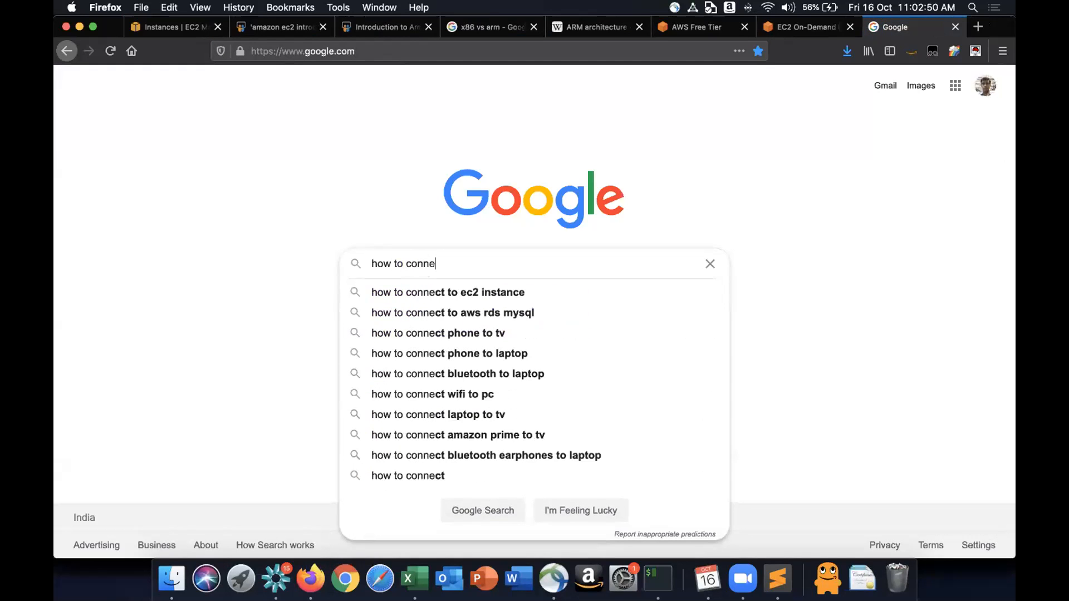
key(BackSpace)
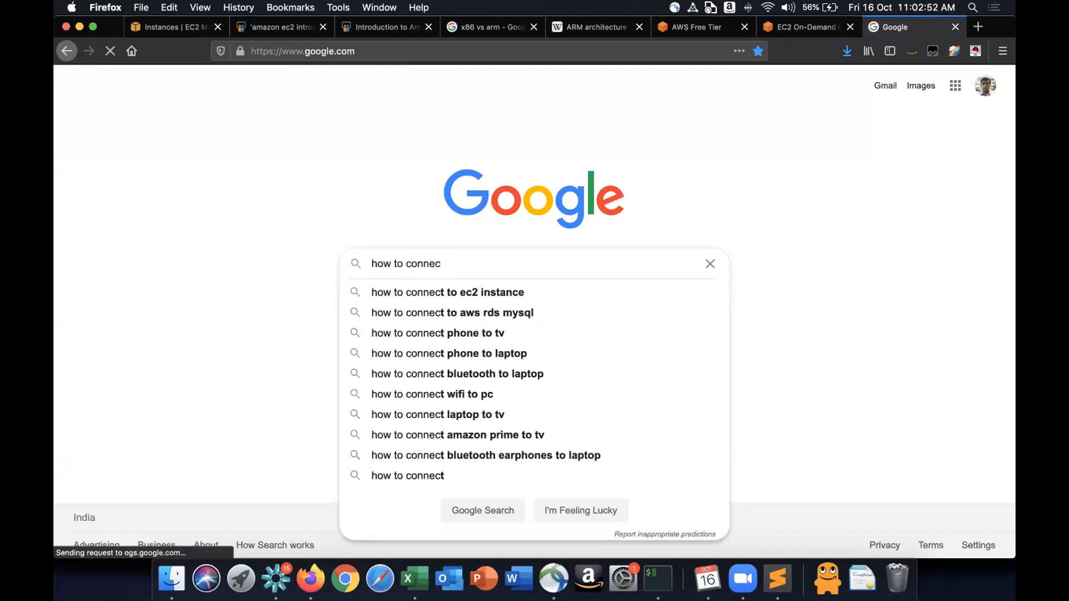
key(Down)
key(Return)
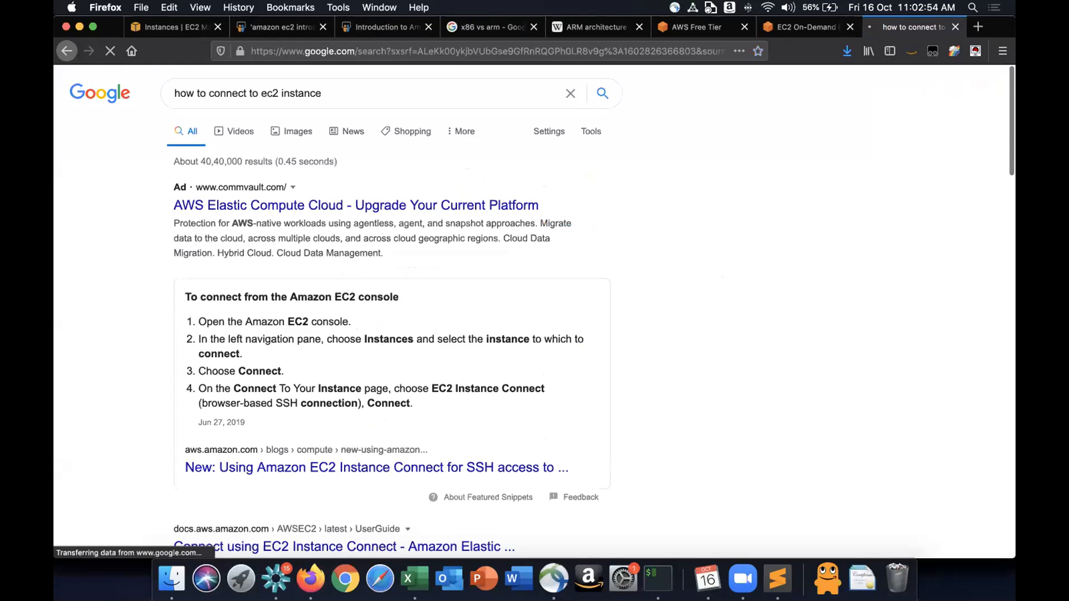
scroll(355, 361, down, 3)
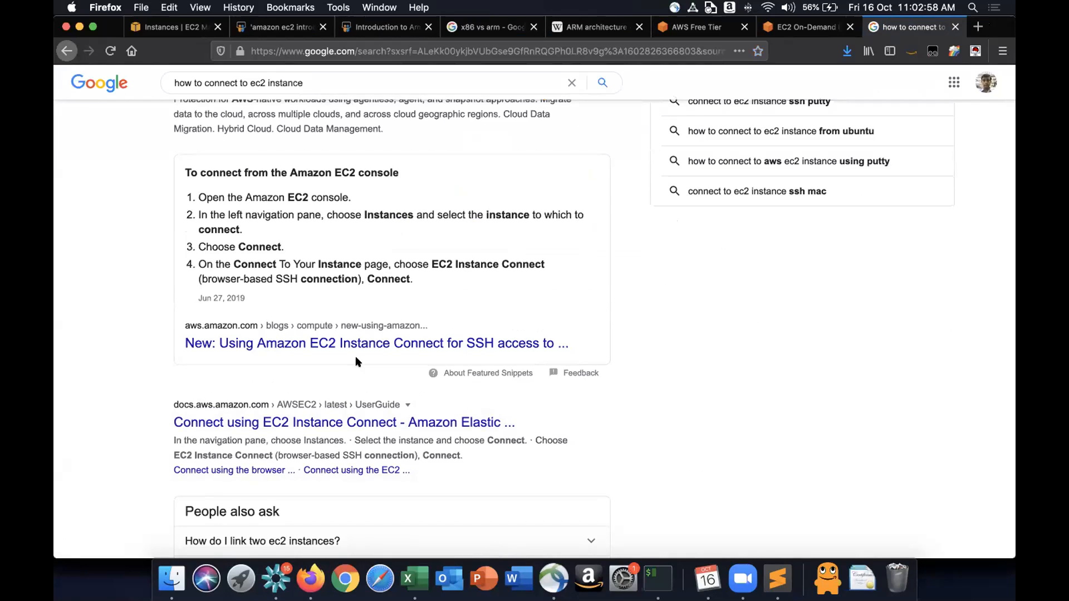
- Highlight the private IP address shown in the instance's shell prompt
key(super+Tab)
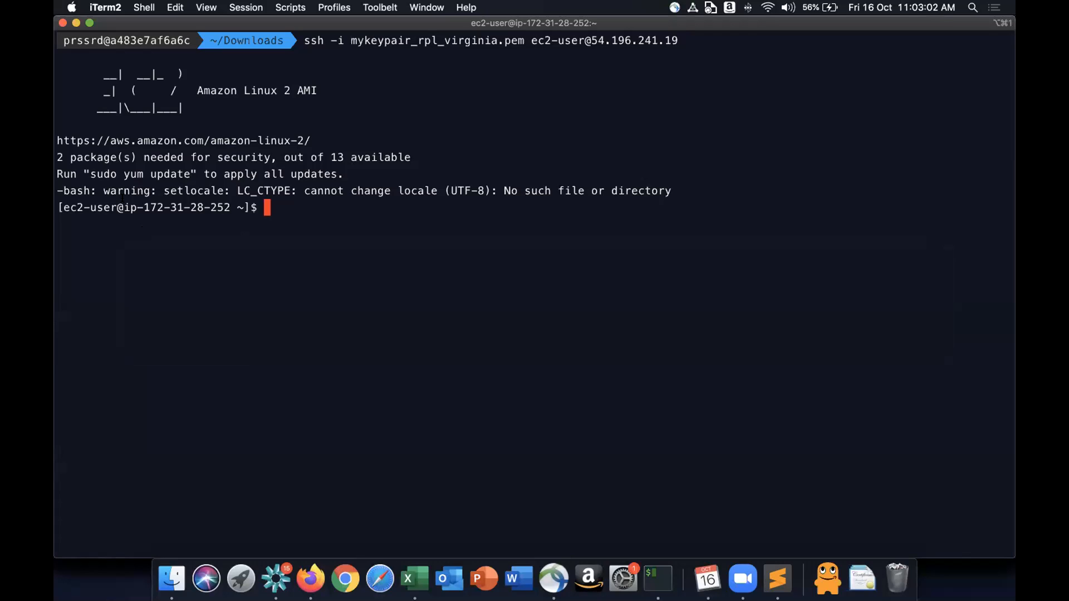
double_click(220, 204)
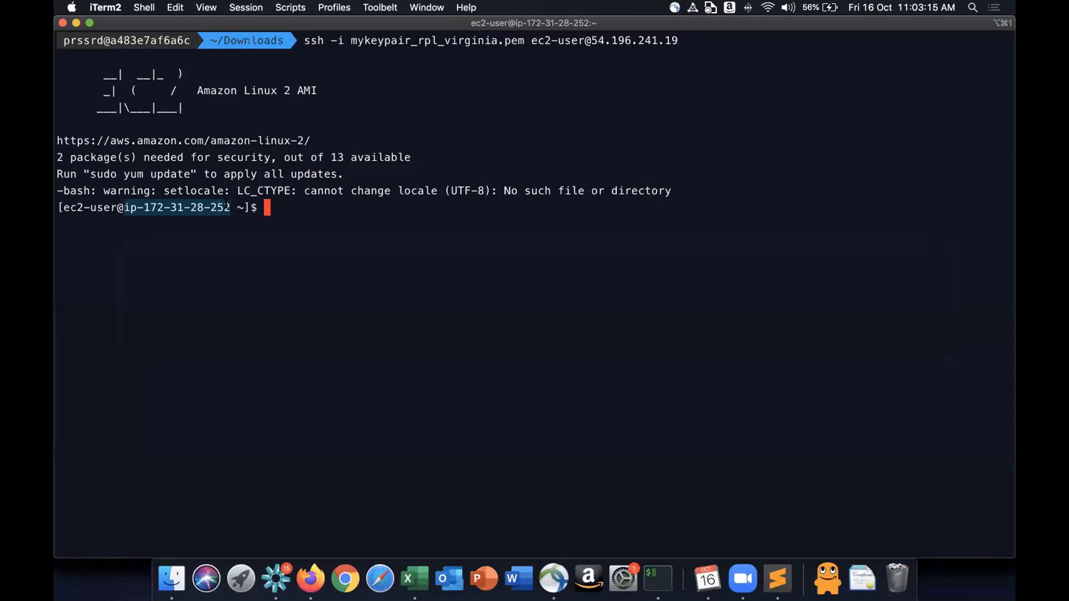
click(140, 207)
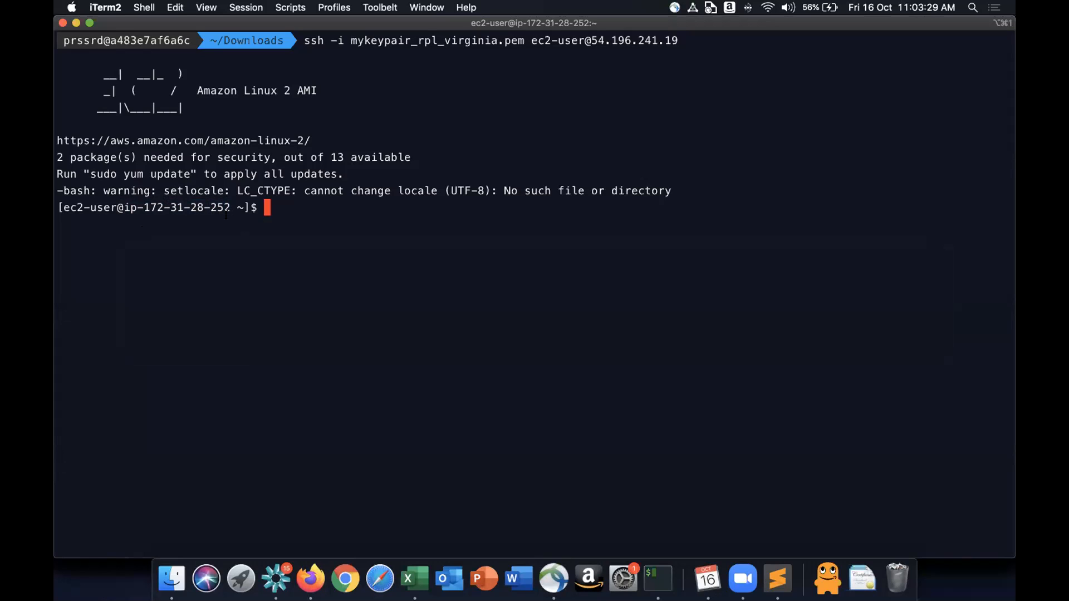
drag(147, 207, 220, 207)
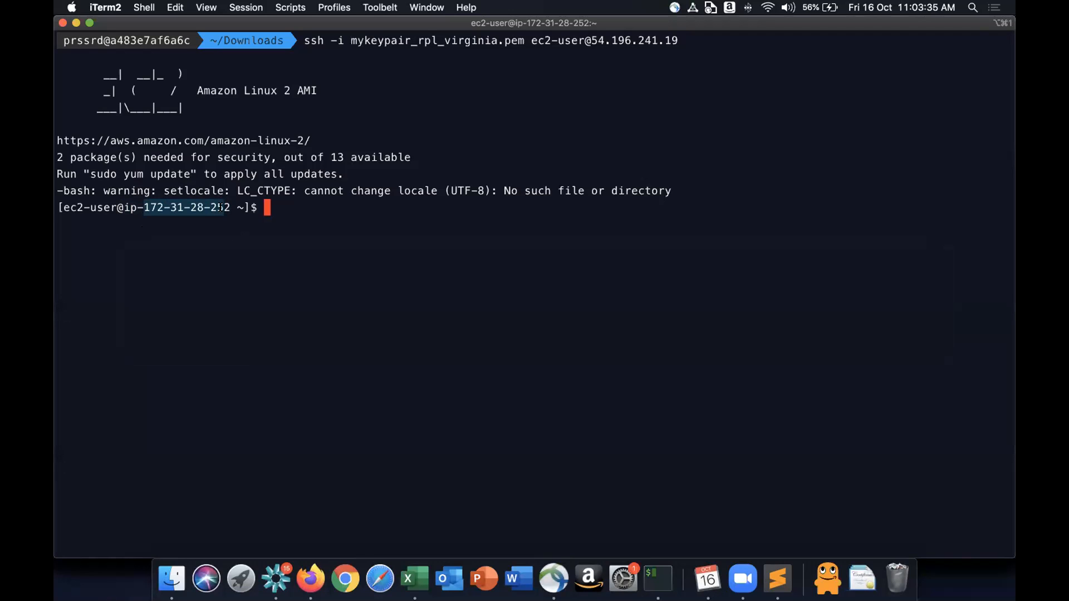
key(super+Tab)
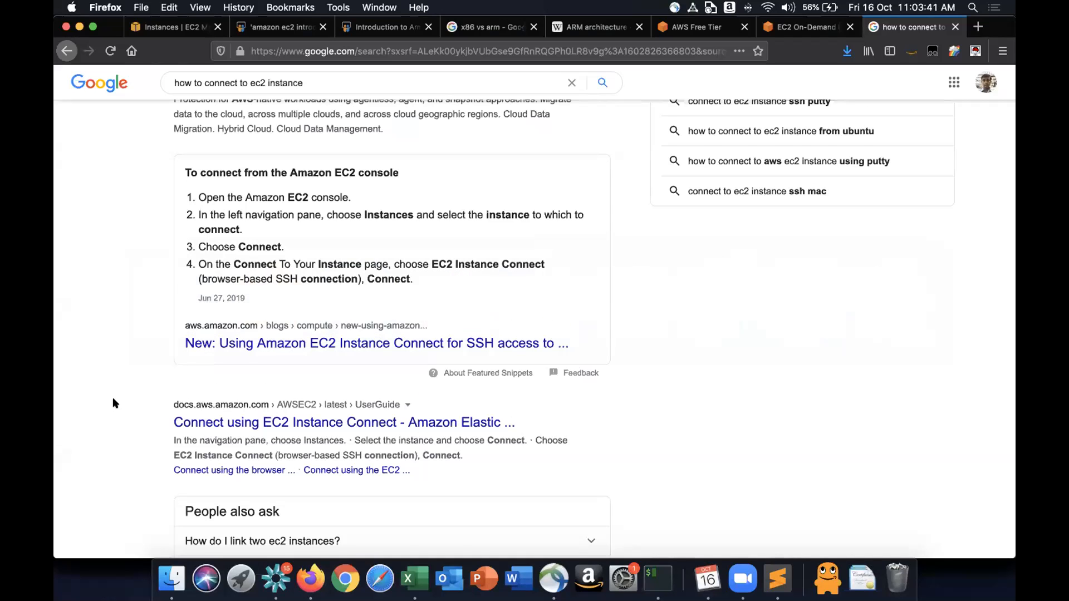
scroll(161, 382, down, 3)
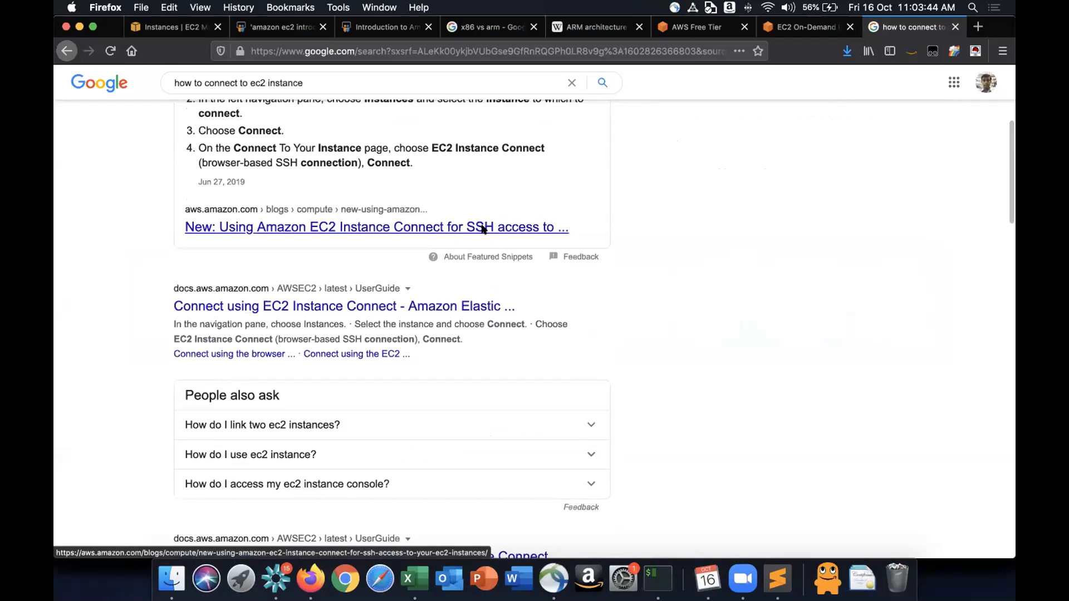
scroll(483, 229, up, 5)
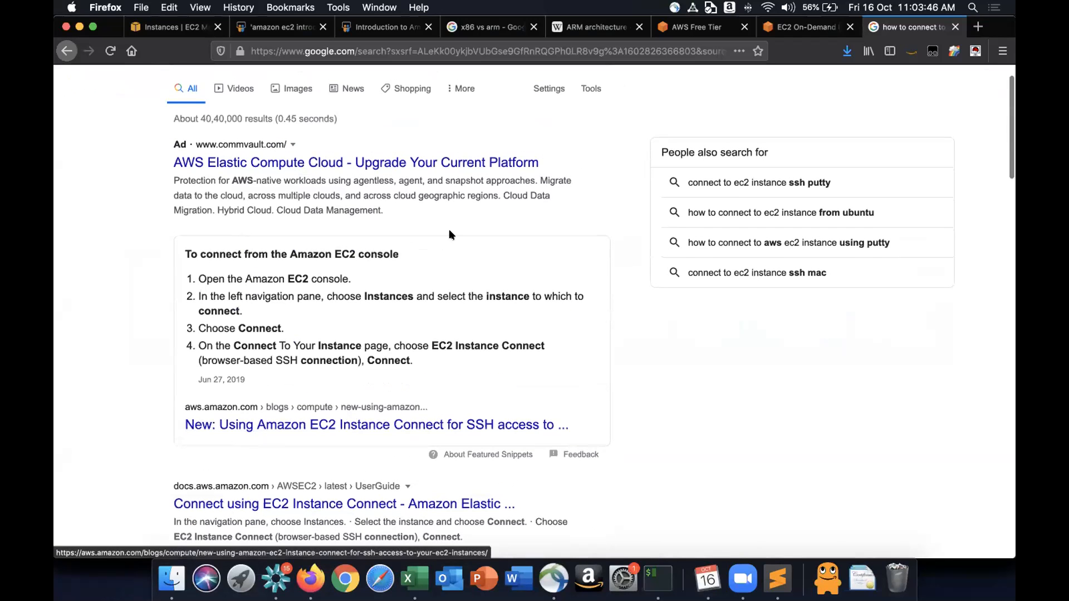
key(super+Tab)
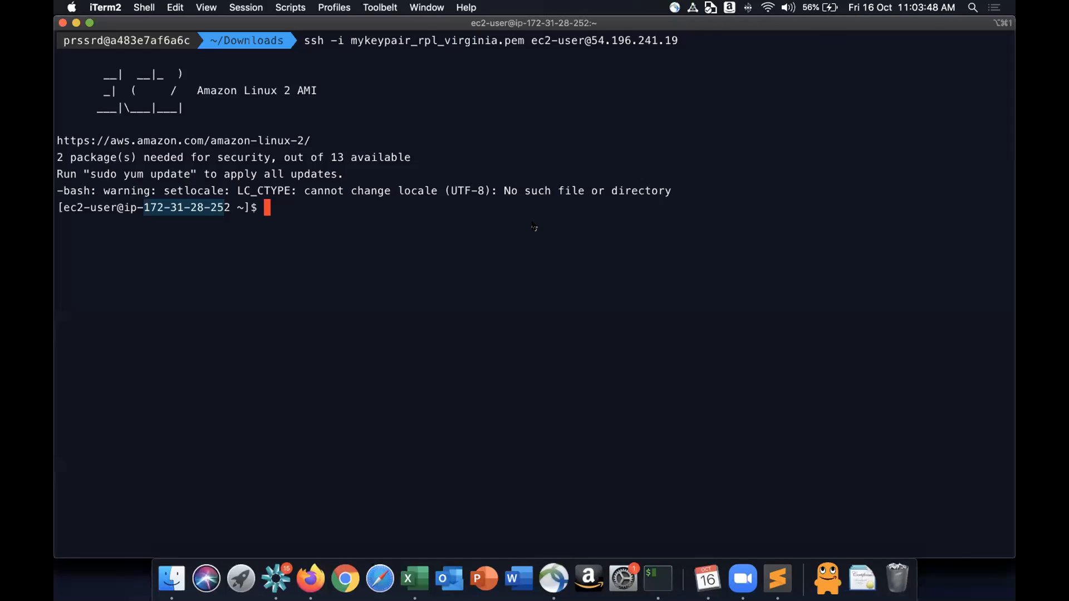
key(super+Tab)
key(super+Tab)
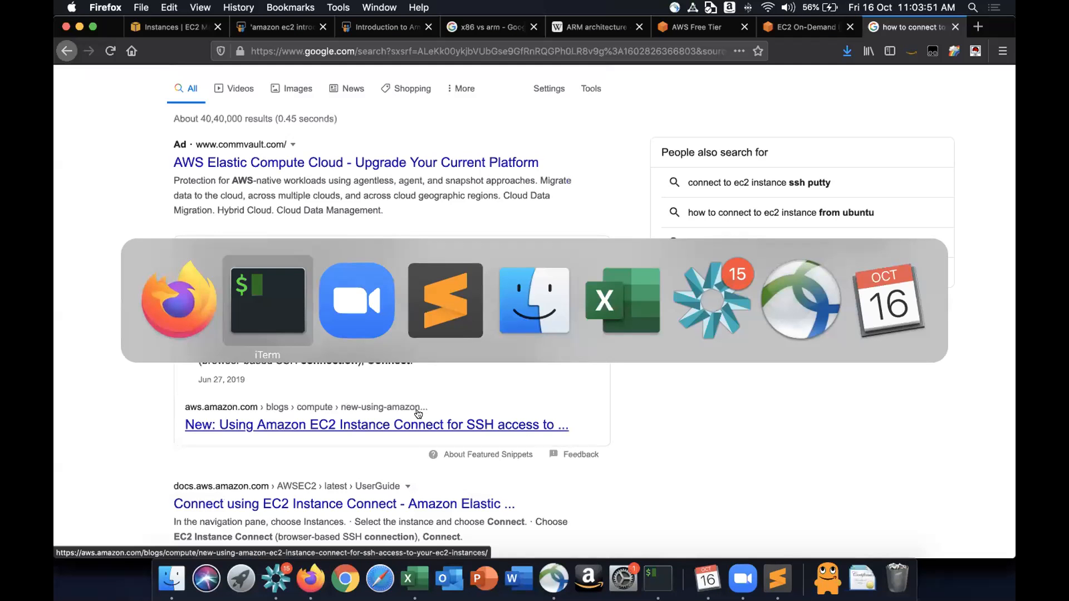
key(super+shift+Tab)
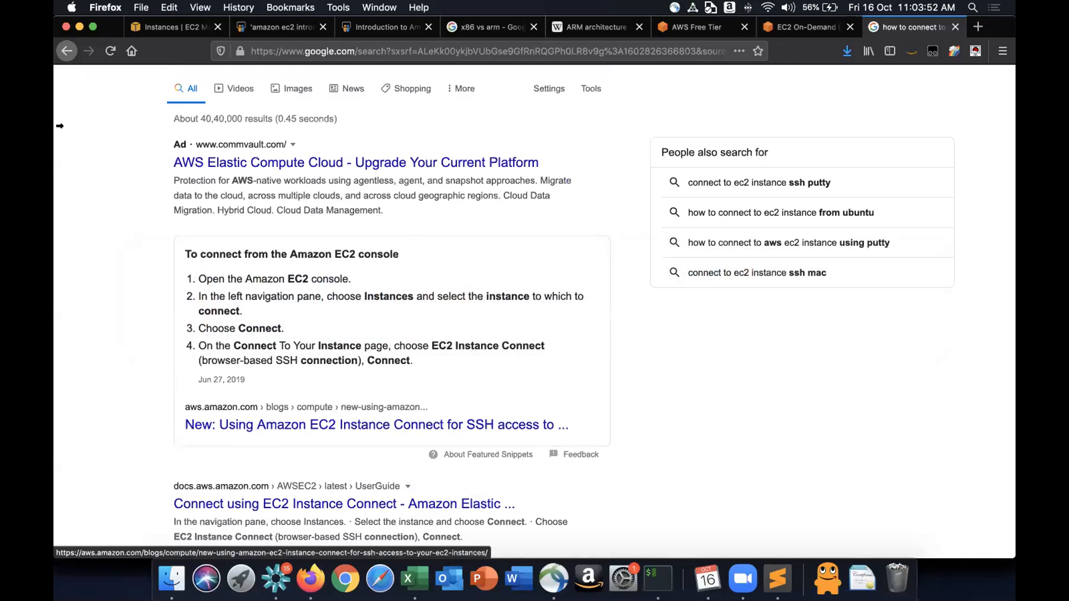
- Open the Connect to instance page for MyFirstEC2 and view the SSH client instructions
click(169, 22)
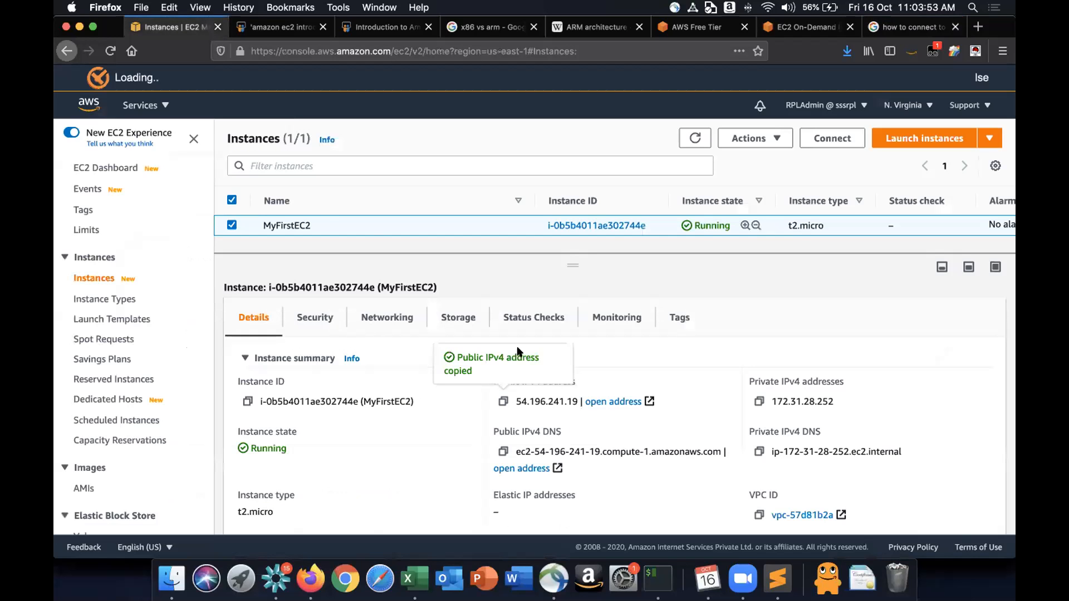
click(836, 139)
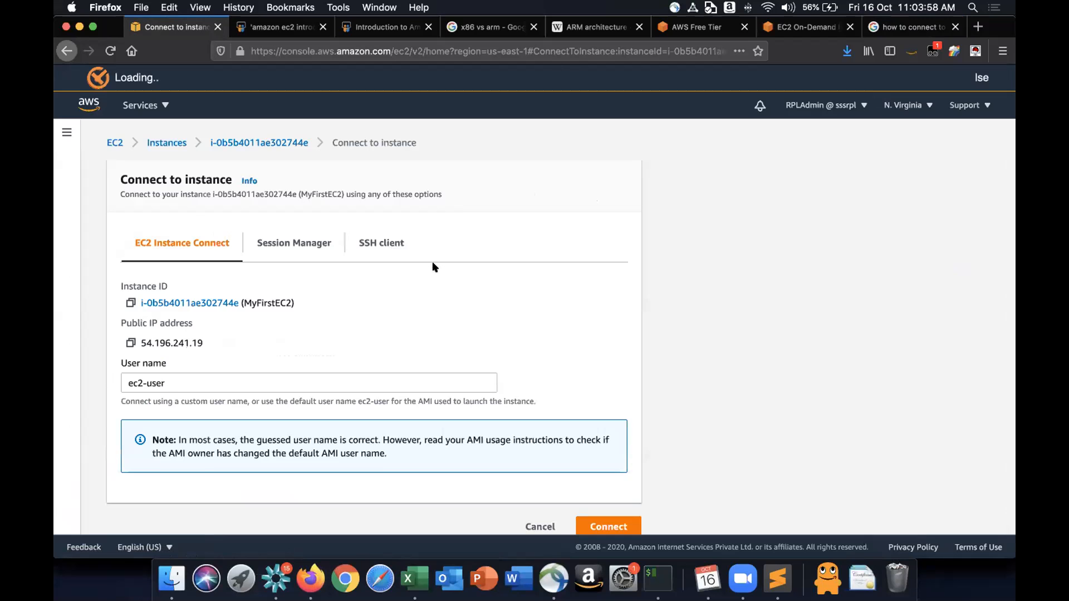
scroll(431, 265, down, 1)
click(307, 229)
click(364, 243)
scroll(378, 342, down, 2)
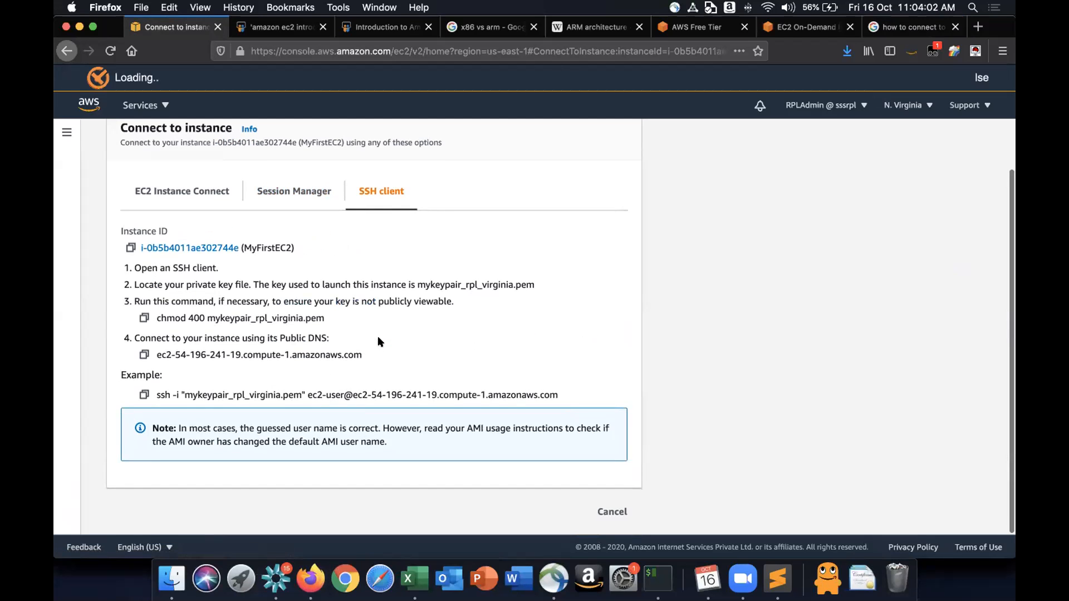
- Return to the EC2 Instance Connect option and open the Connect to instance info panel
scroll(377, 336, up, 2)
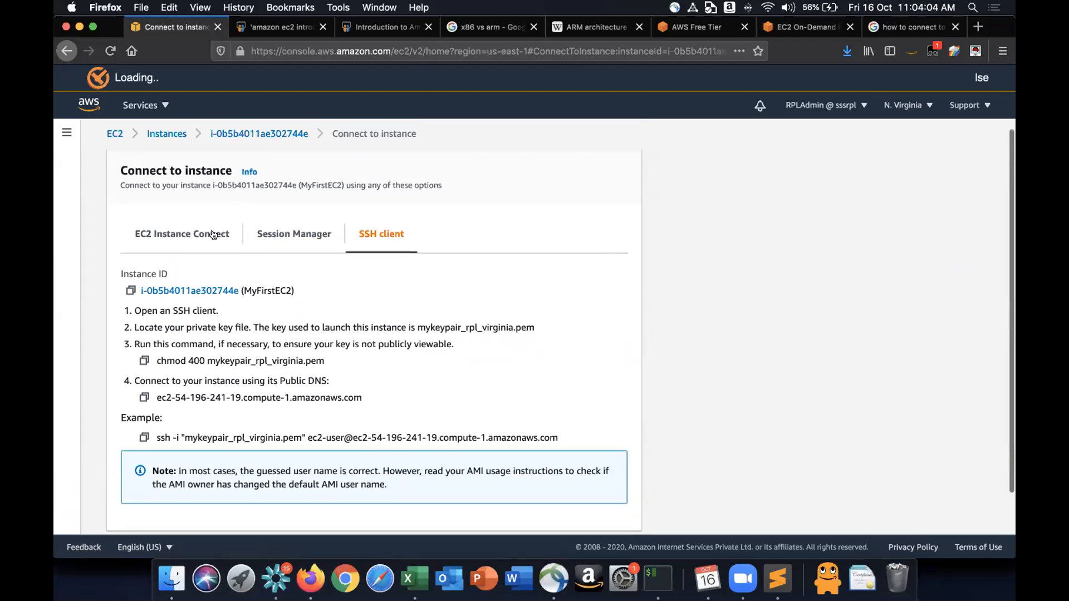
click(213, 234)
scroll(420, 331, down, 1)
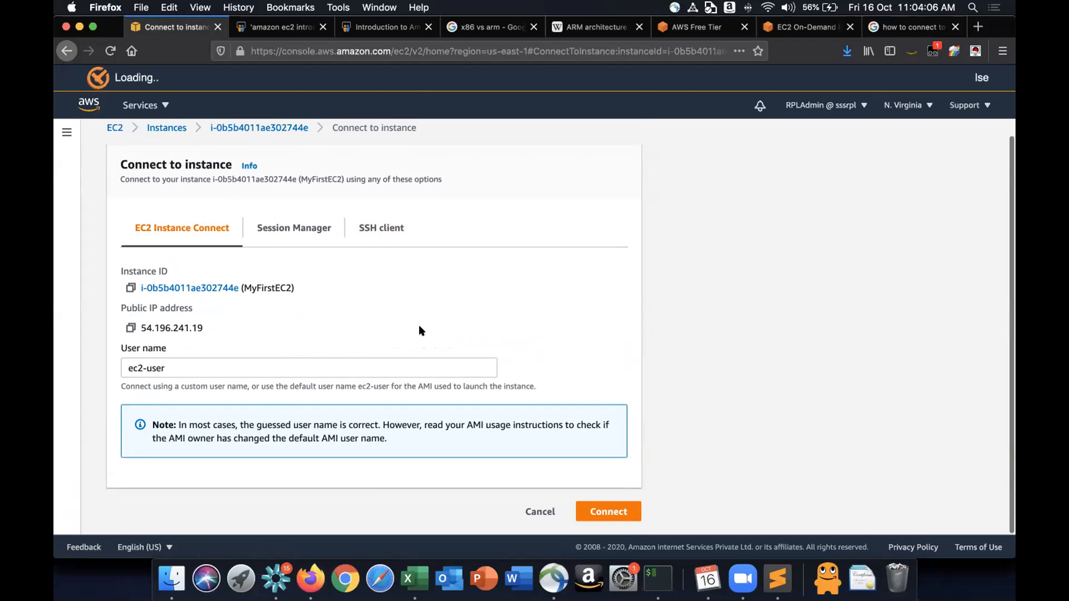
scroll(419, 331, up, 1)
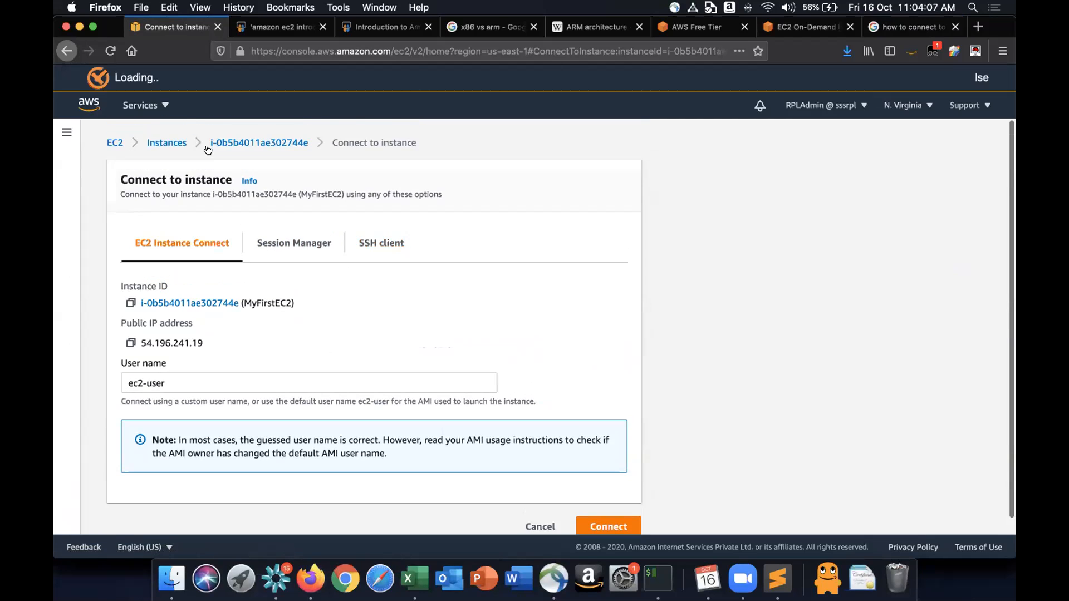
click(249, 181)
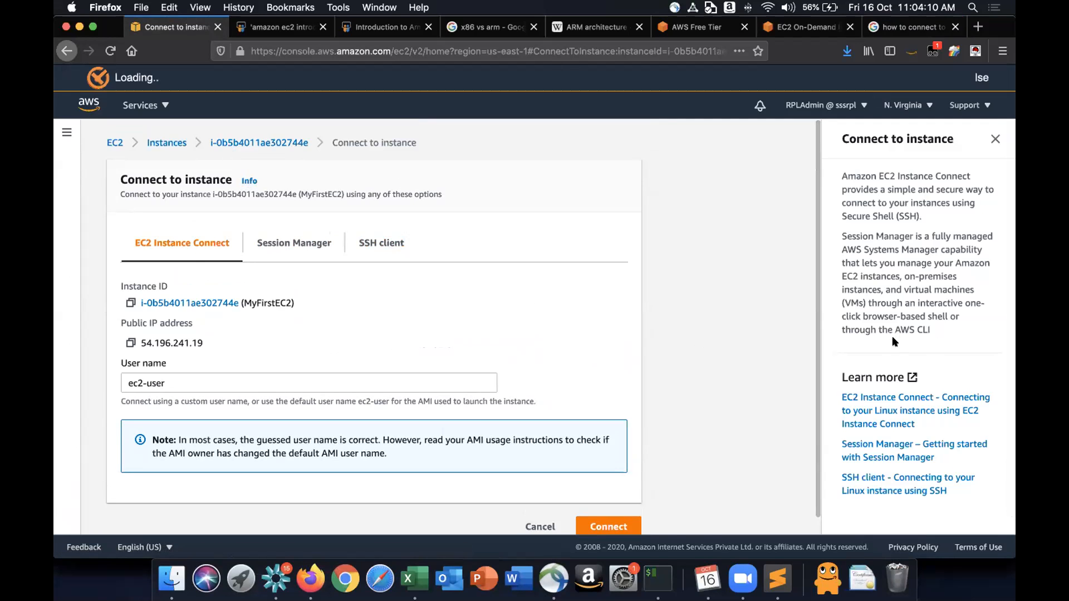
scroll(892, 342, down, 1)
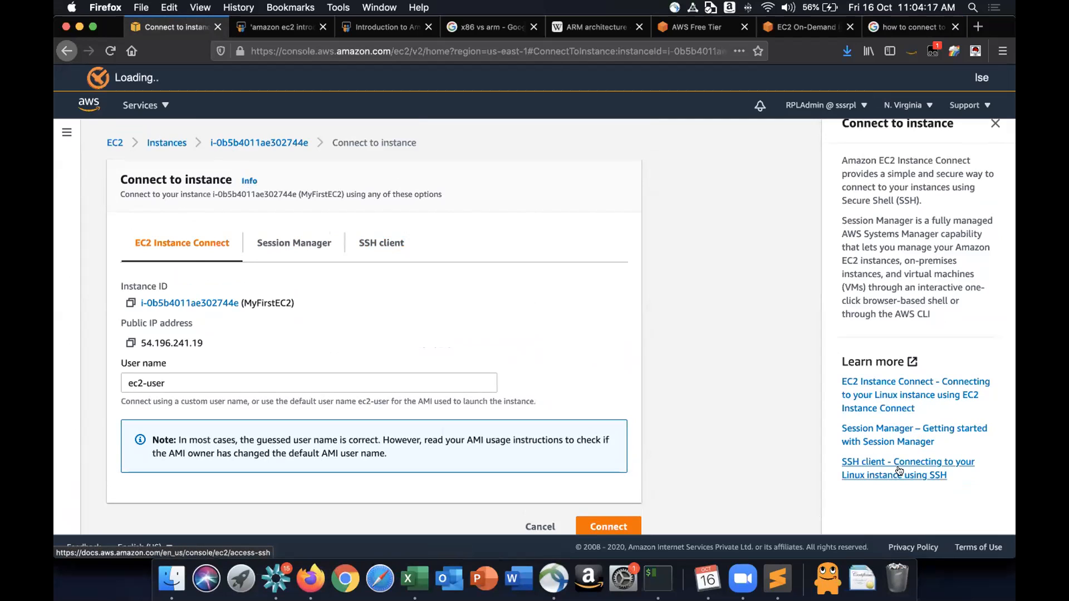
- Open the SSH client documentation for connecting to a Linux instance and scroll through the SSH and SCP instructions
click(918, 462)
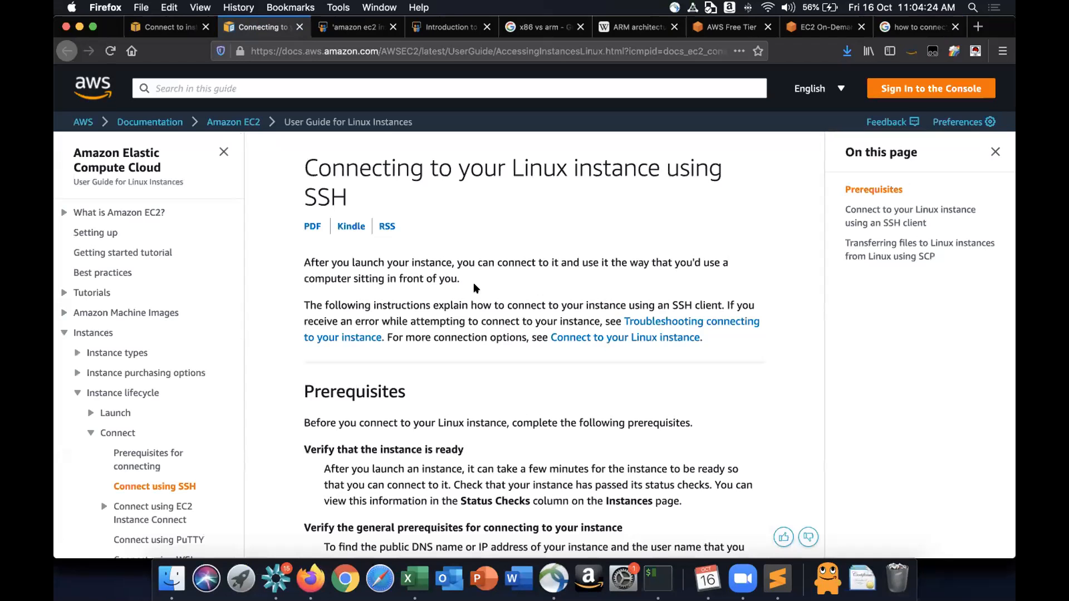
scroll(473, 282, down, 10)
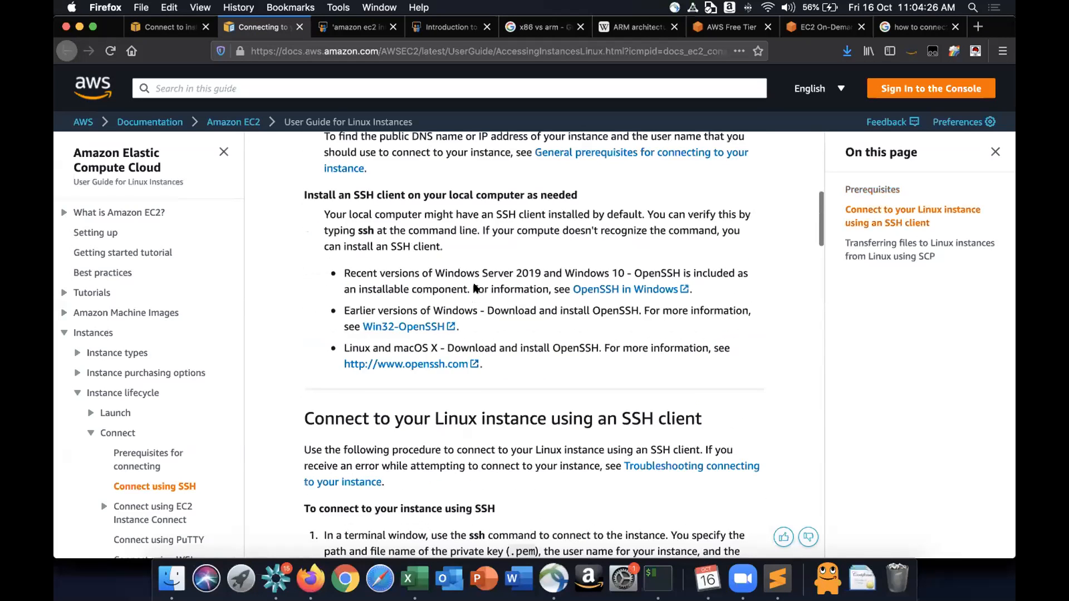
scroll(474, 284, down, 5)
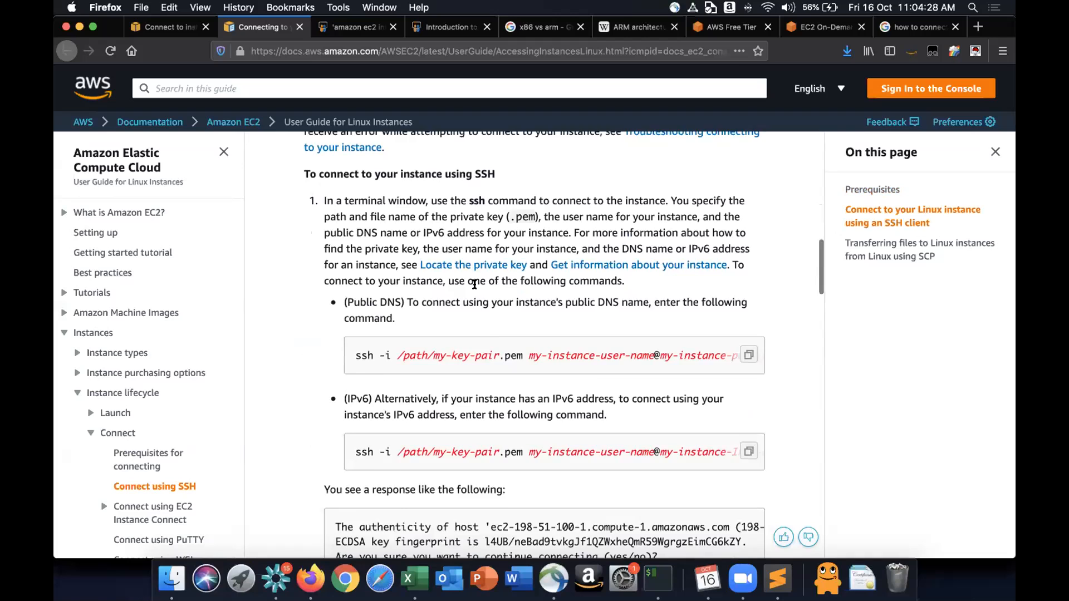
scroll(476, 287, down, 2)
scroll(475, 287, down, 12)
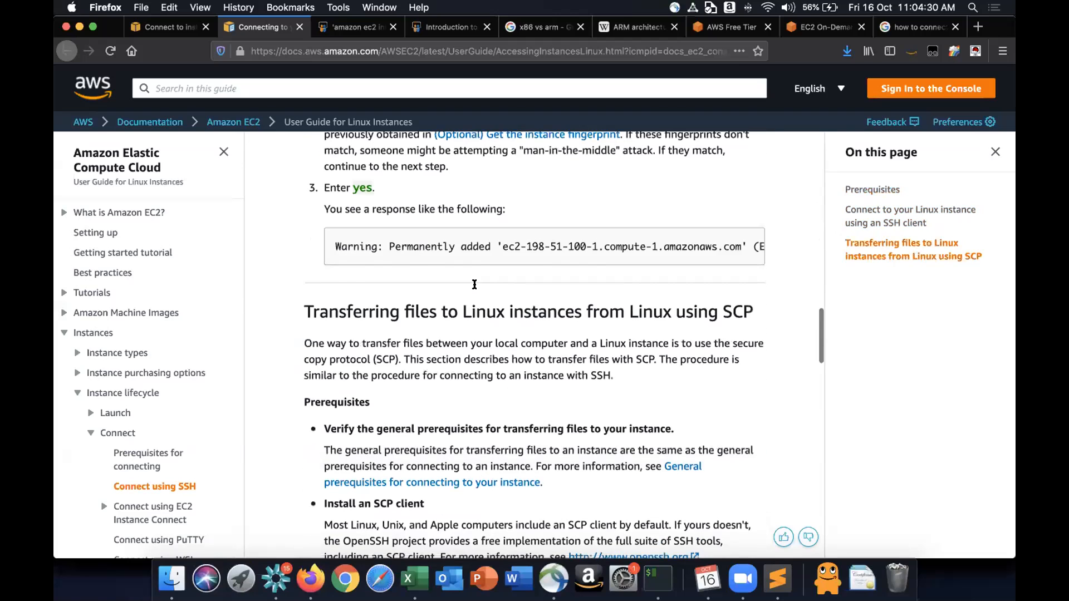
scroll(474, 287, down, 4)
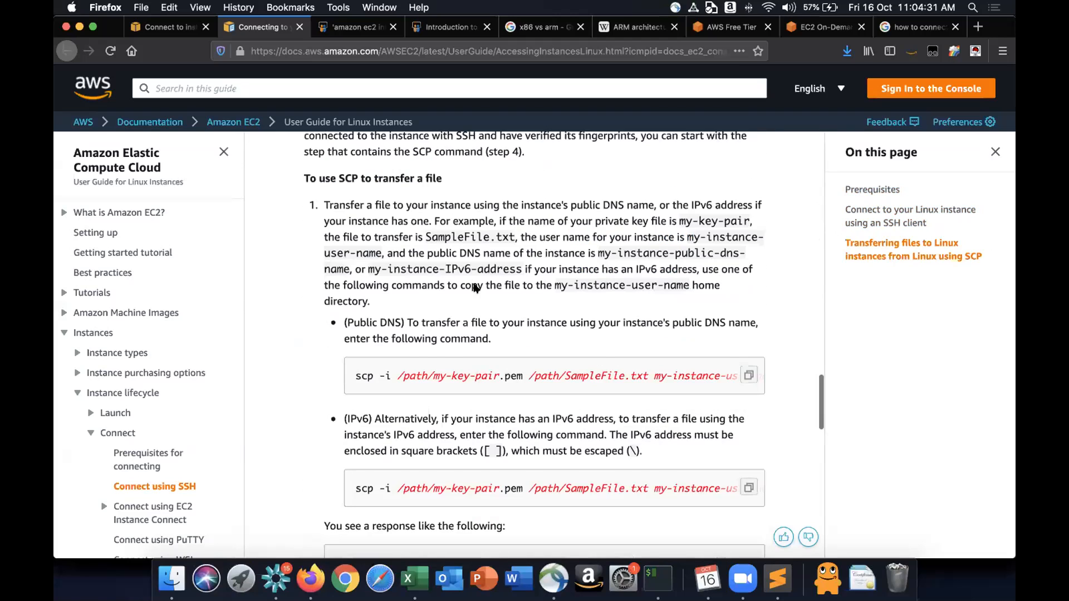
scroll(474, 287, down, 8)
scroll(96, 380, down, 4)
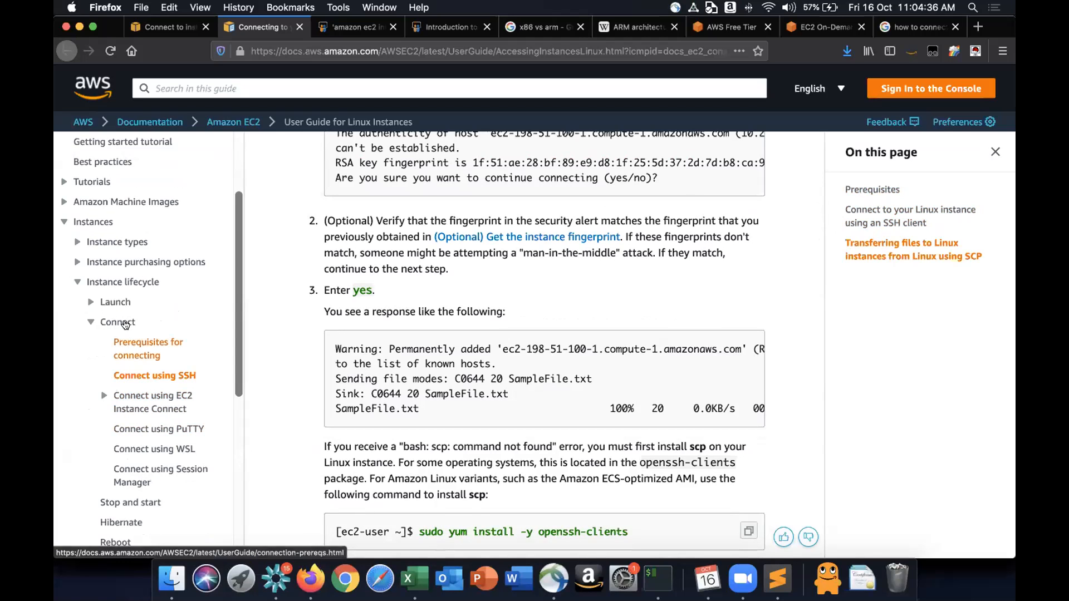
- Open the Connect to your Linux instance documentation page and review the connection options for each local operating system
click(125, 324)
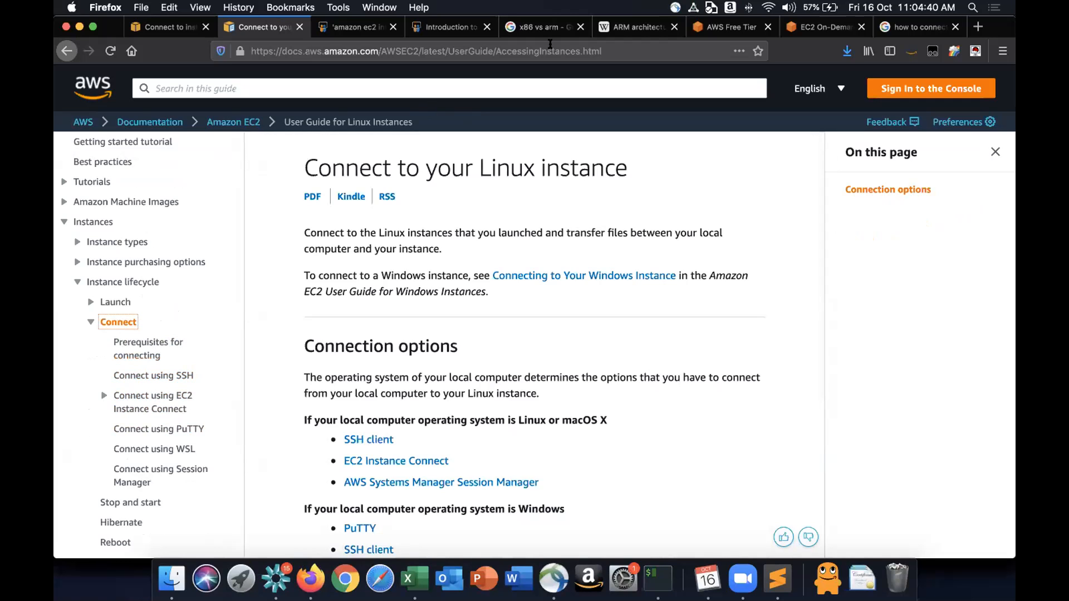
click(550, 49)
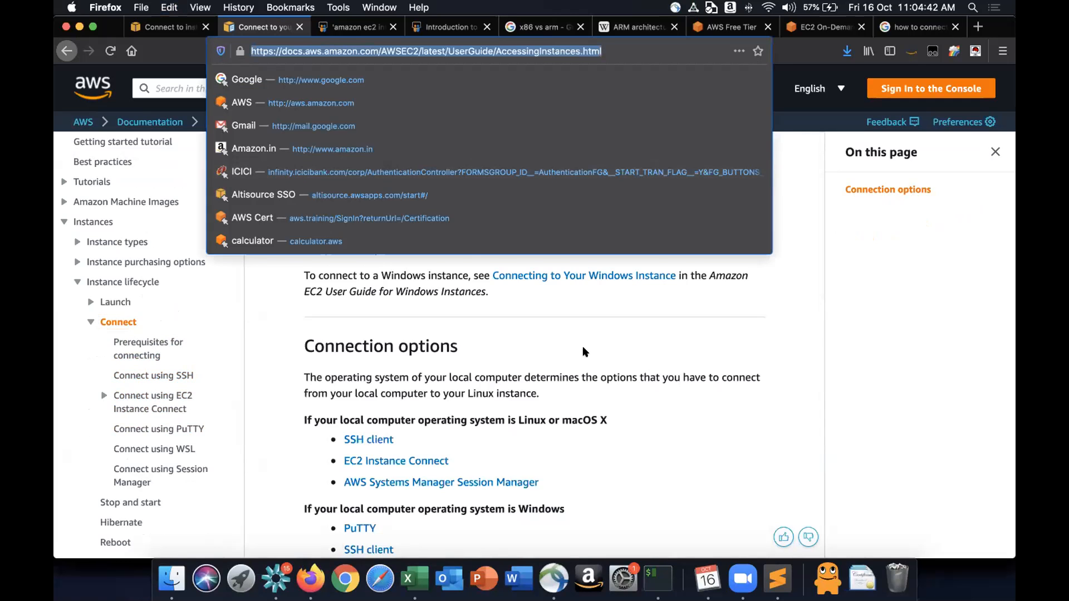
click(574, 350)
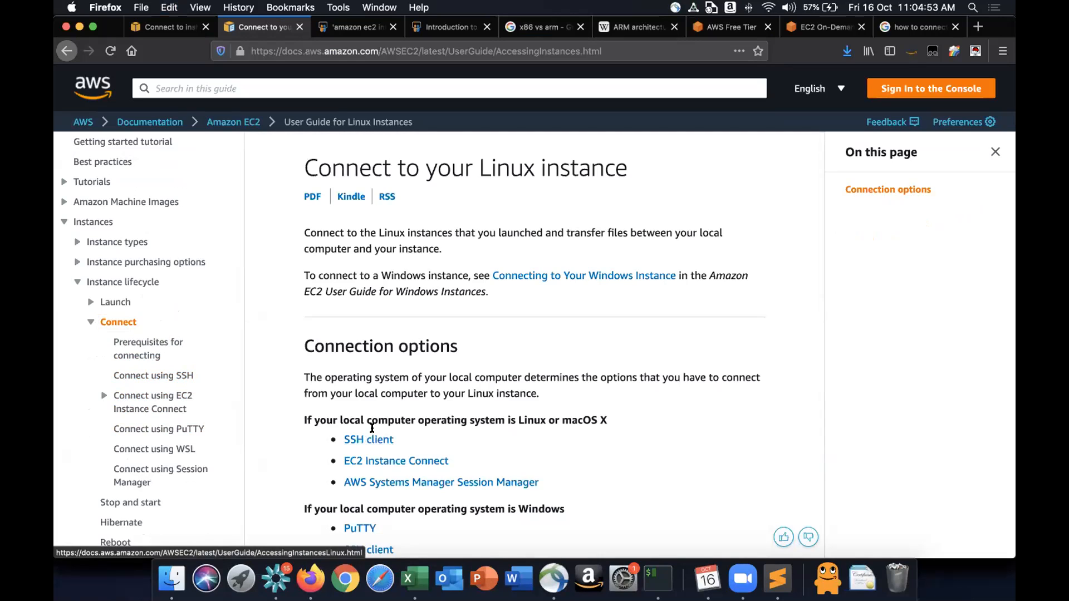
scroll(554, 419, down, 3)
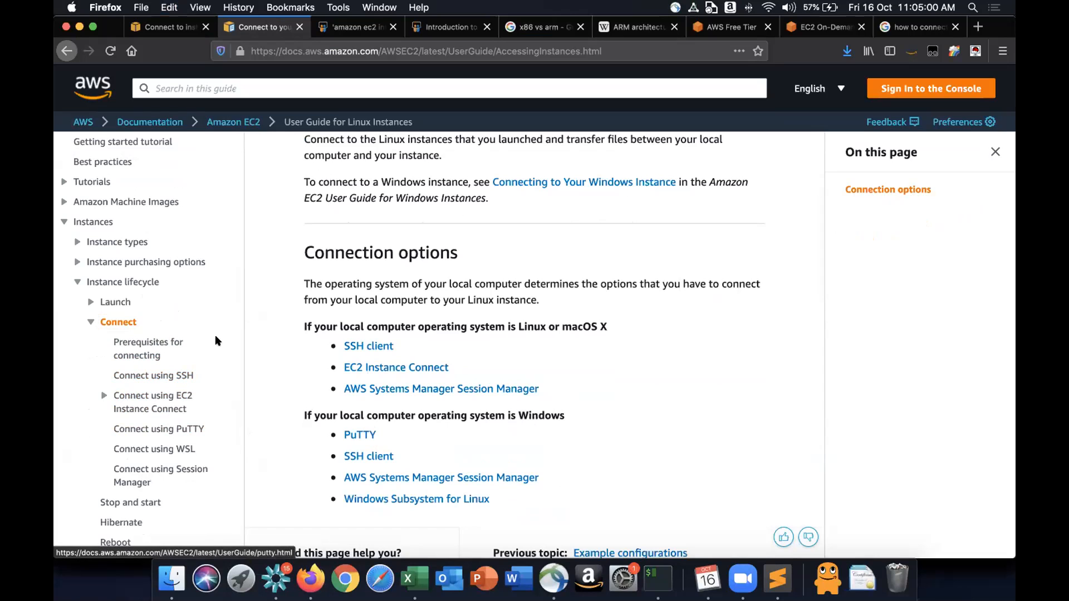
click(564, 51)
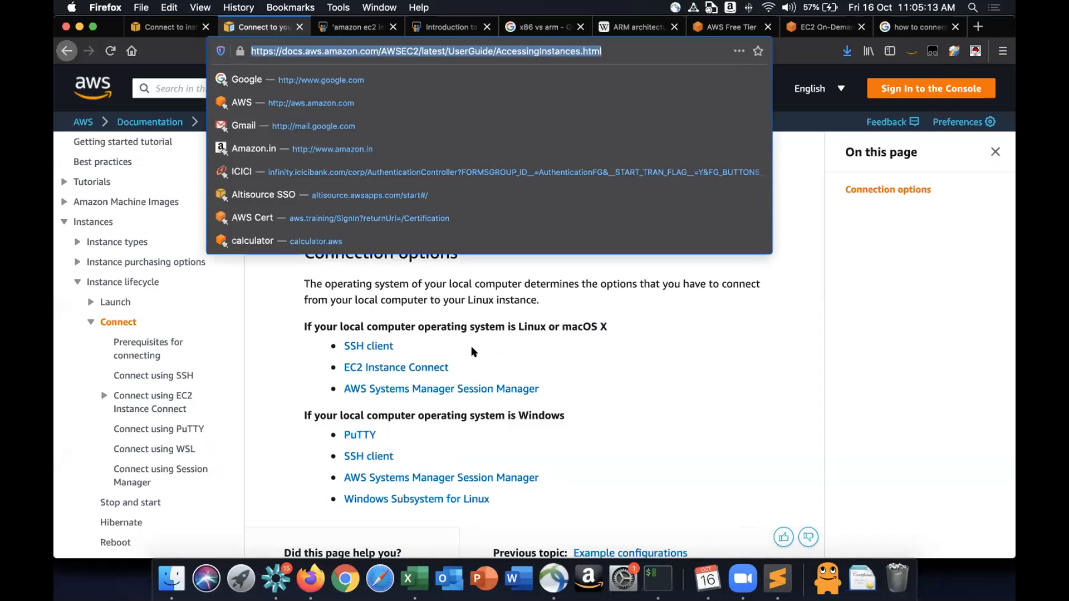
click(670, 412)
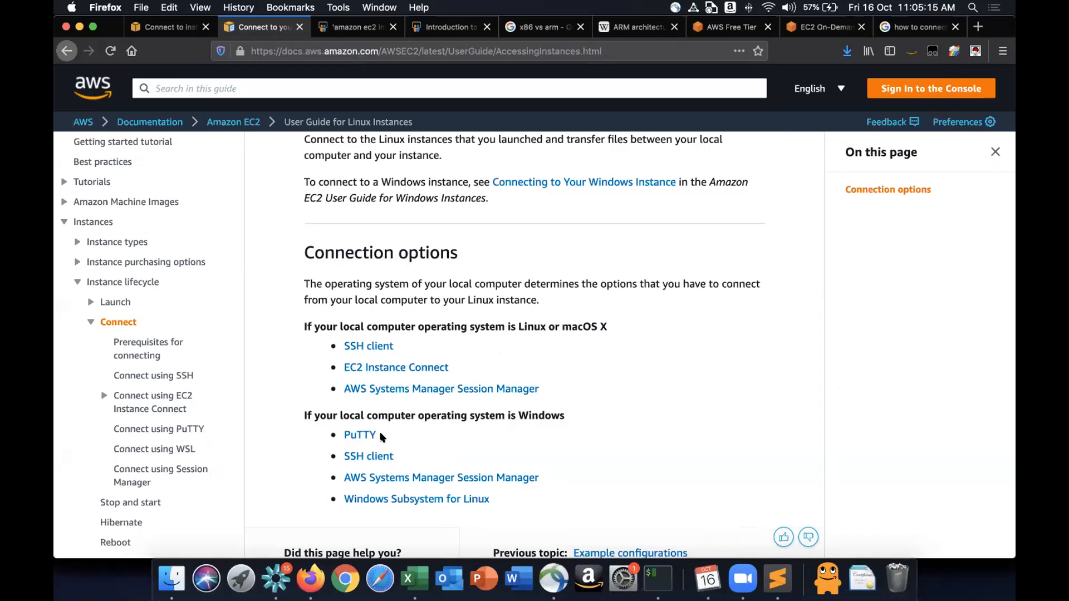
- Open the PuTTY connection guide and highlight the Install PuTTY on your local computer instructions
click(357, 432)
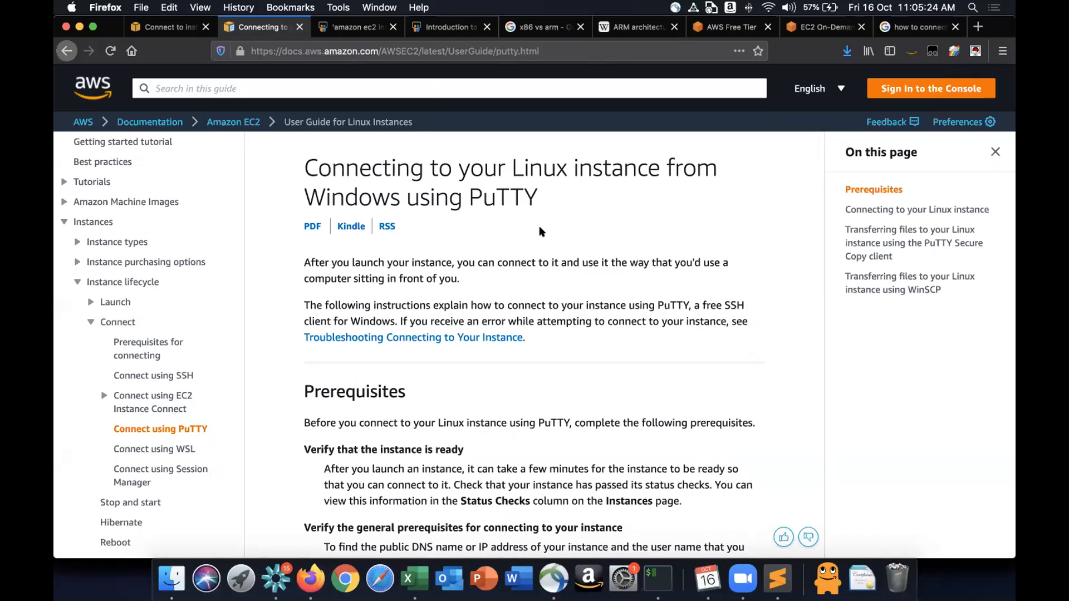
scroll(540, 230, down, 10)
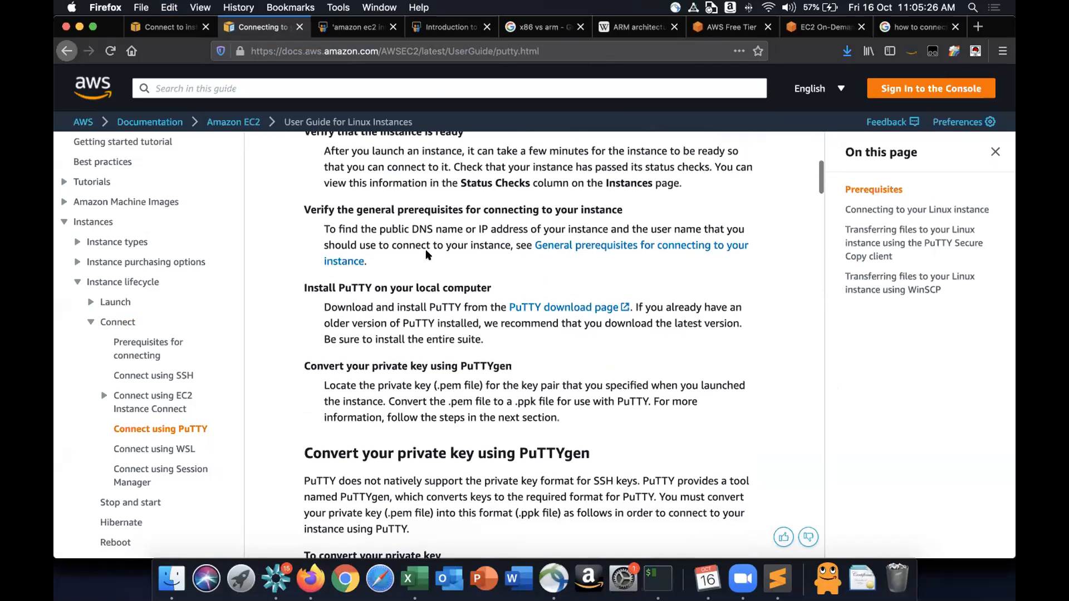
drag(306, 285, 522, 347)
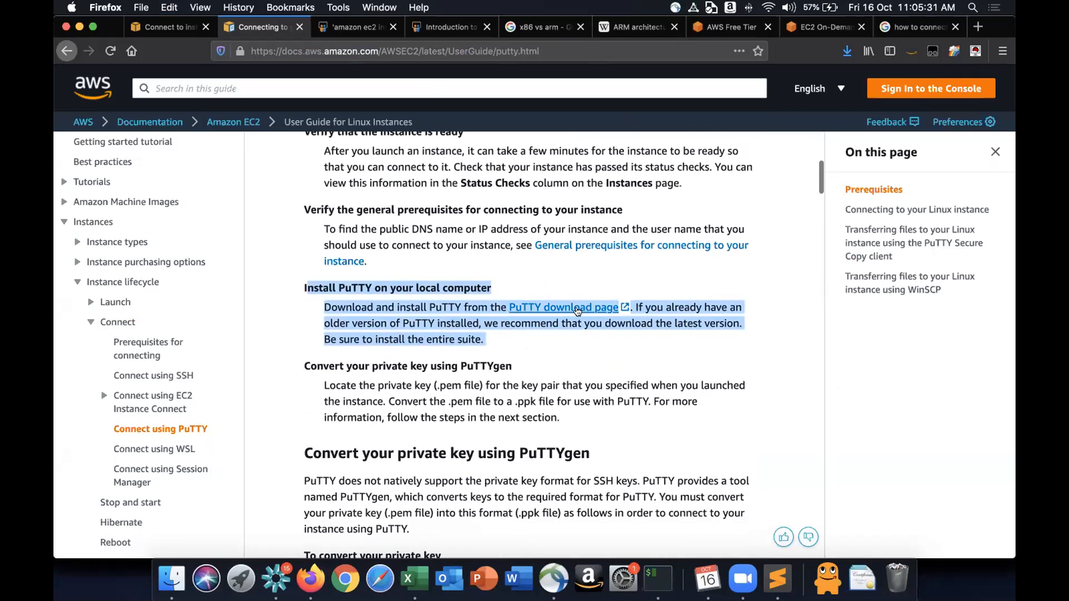
click(518, 342)
scroll(518, 342, down, 5)
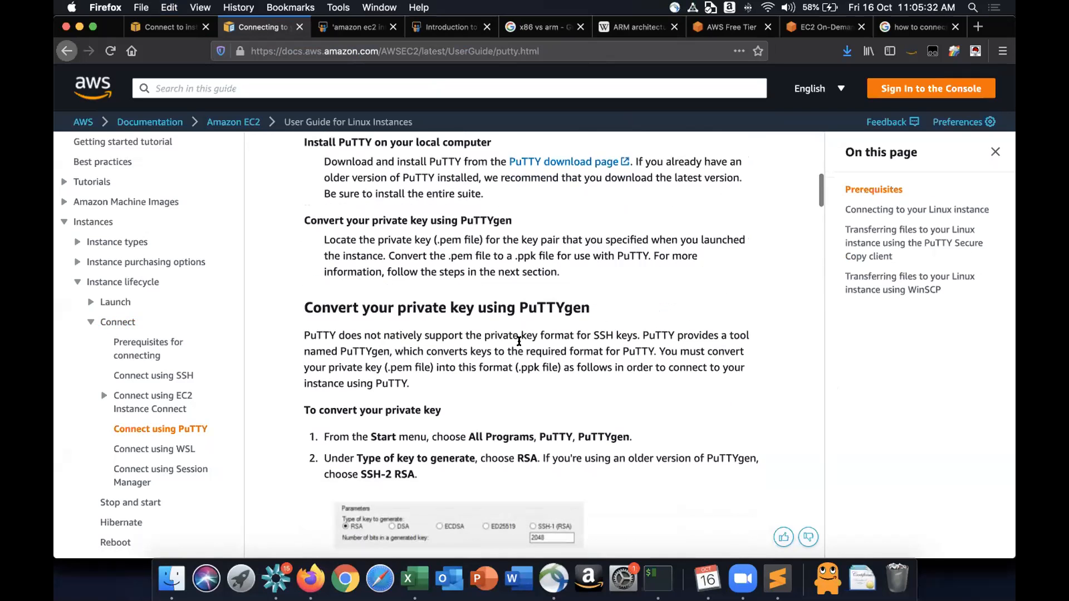
scroll(519, 341, down, 2)
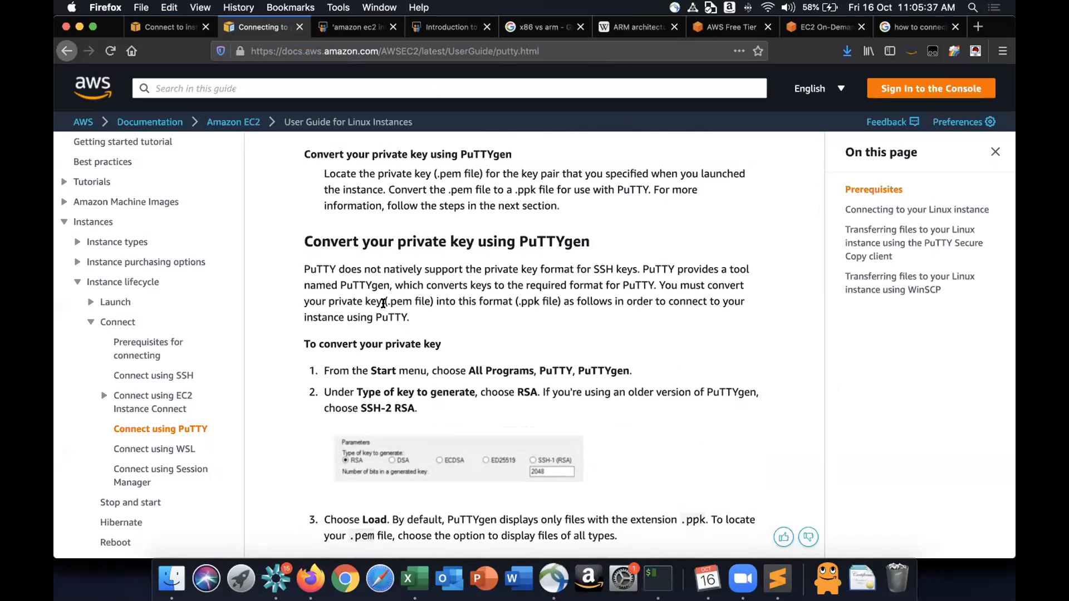
- Show the downloaded key pair .pem files in the Downloads folder, then return to the browser
click(172, 577)
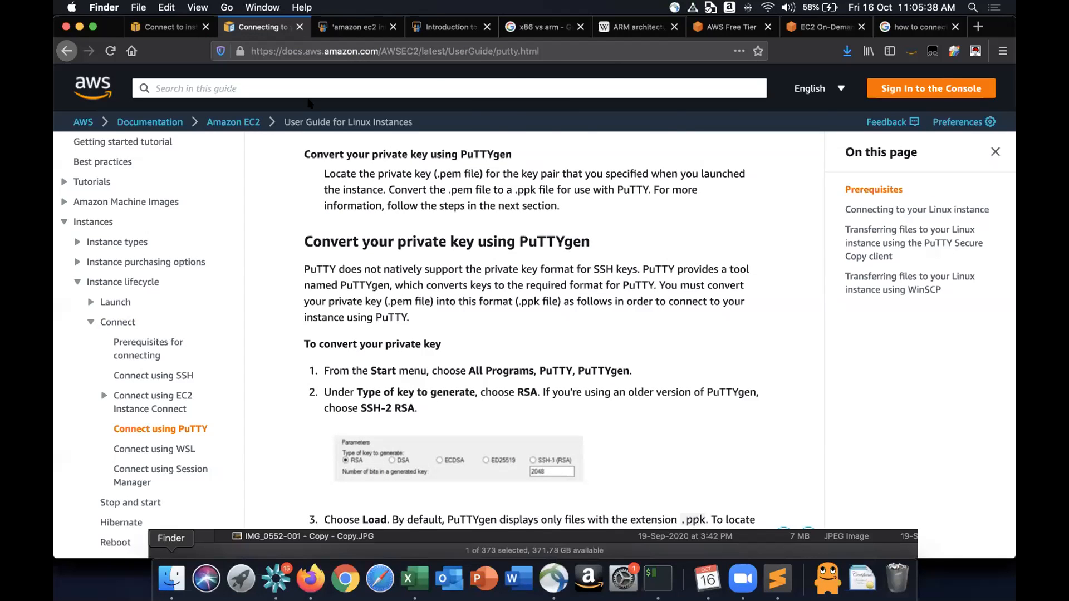
click(360, 77)
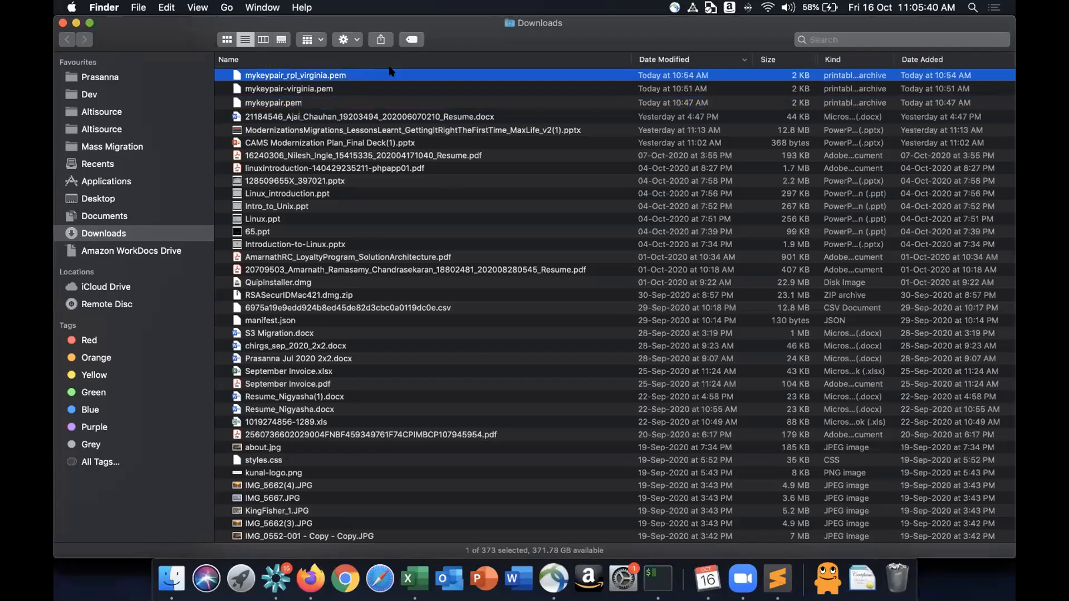
key(super+Tab)
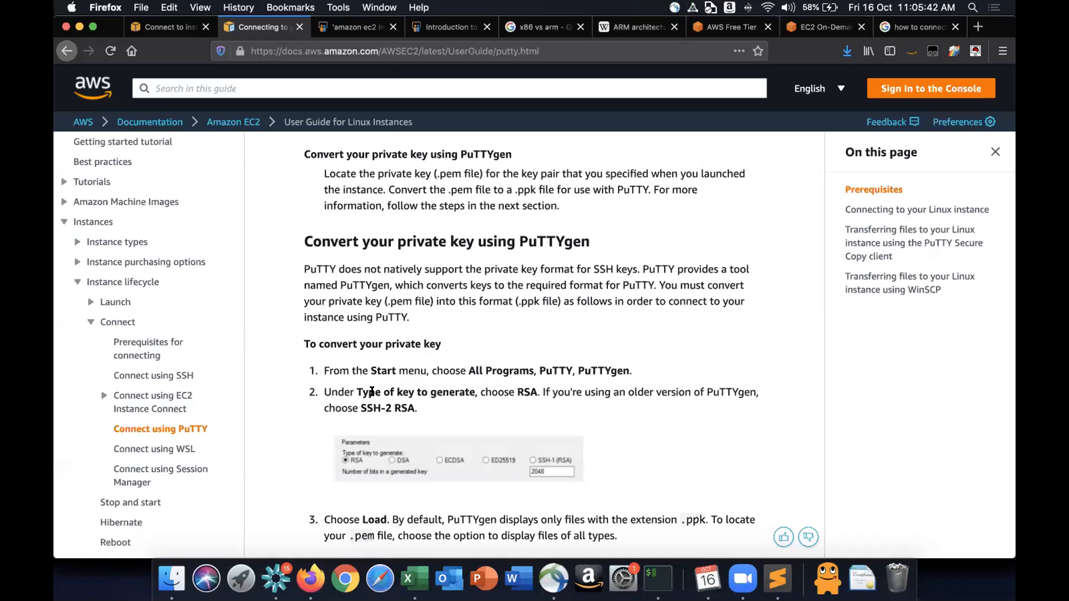
- Read the PuTTYgen private key conversion steps, highlighting PuTTYgen and Save private key in the instructions
scroll(390, 379, down, 2)
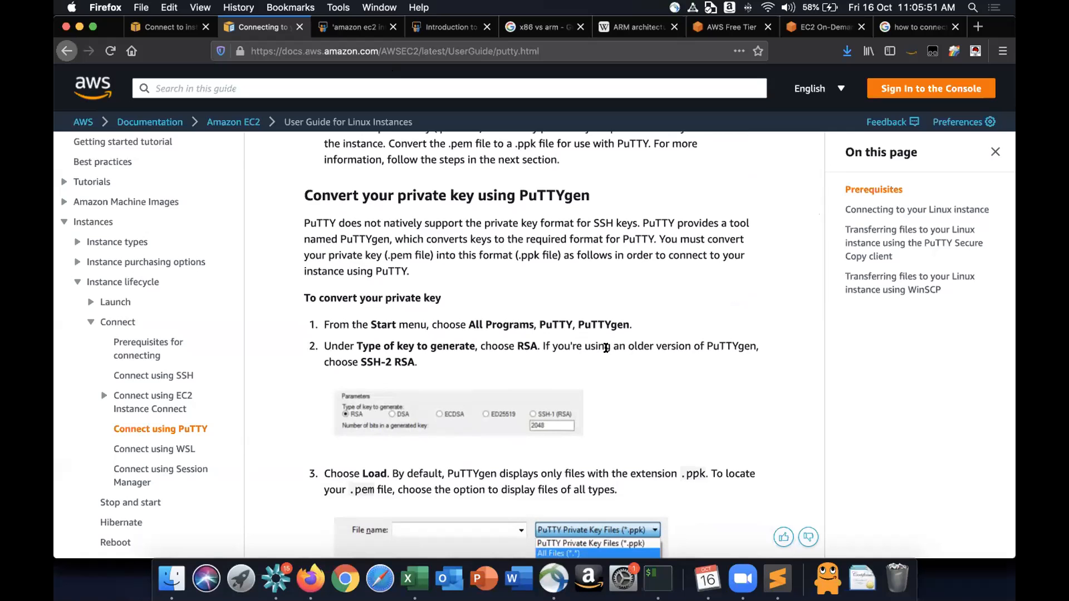
double_click(585, 322)
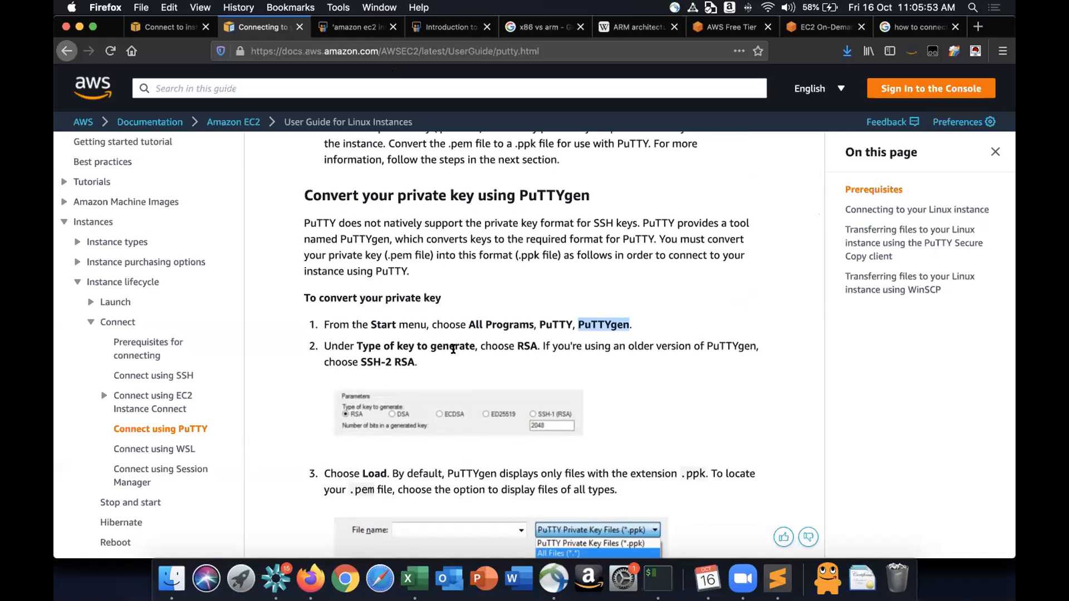
scroll(453, 362, down, 3)
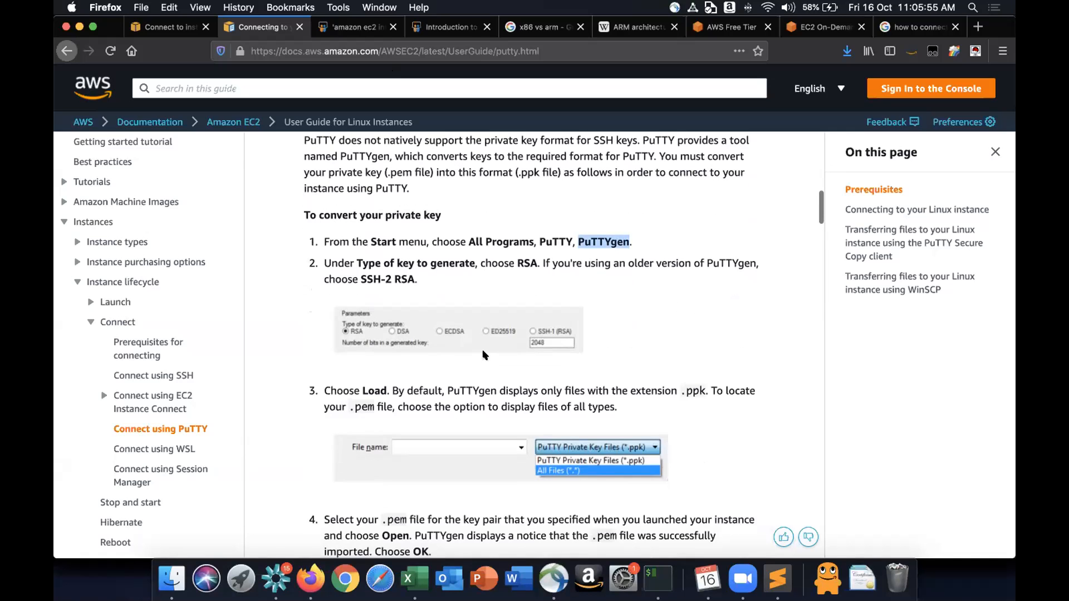
scroll(483, 355, down, 1)
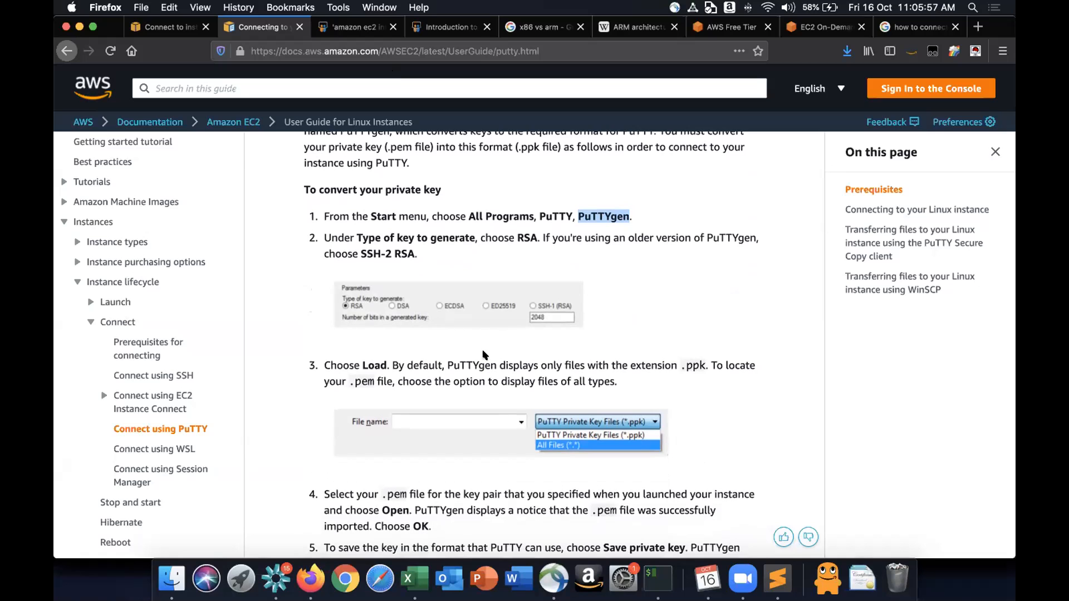
scroll(484, 355, down, 6)
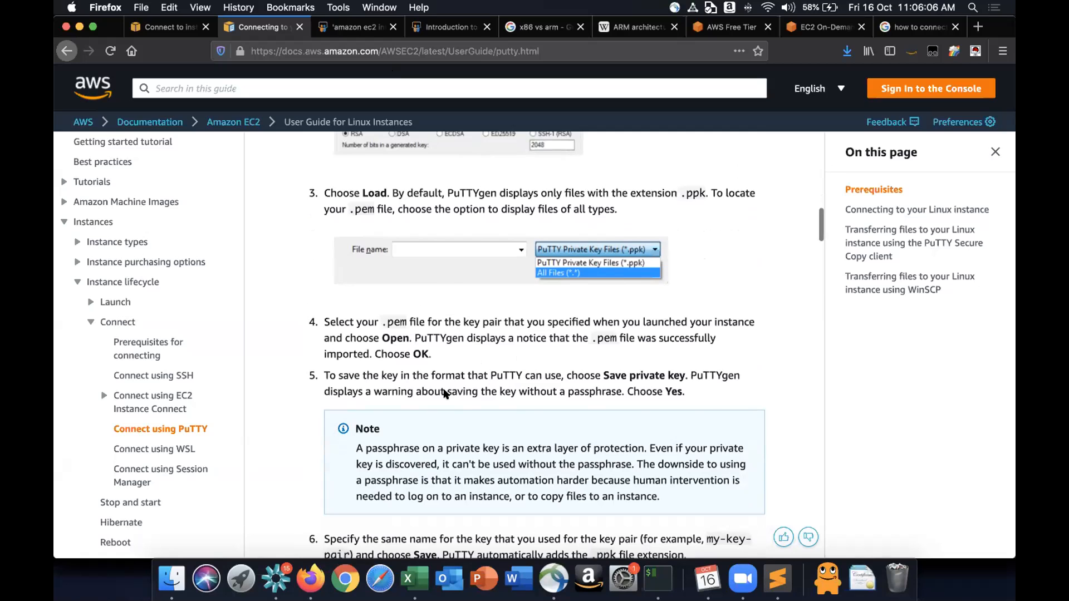
scroll(445, 393, down, 4)
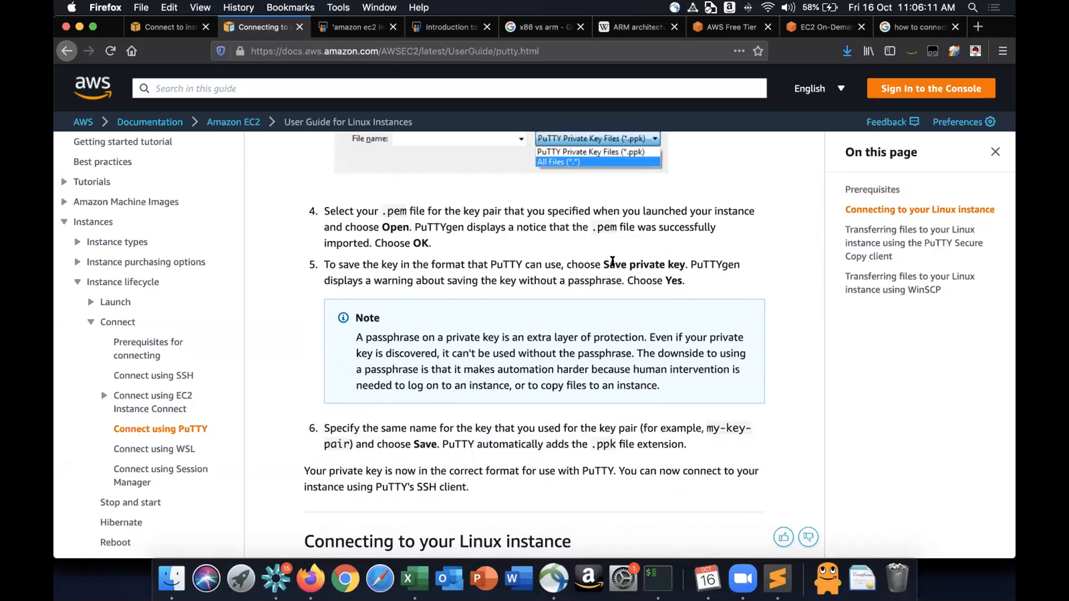
drag(603, 262, 659, 263)
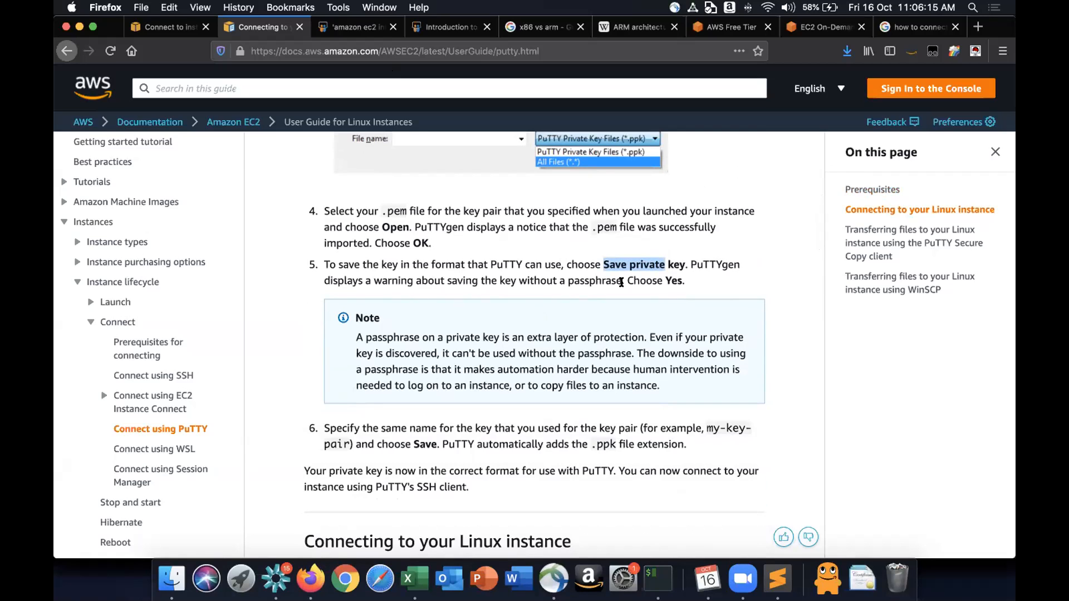
scroll(621, 282, down, 2)
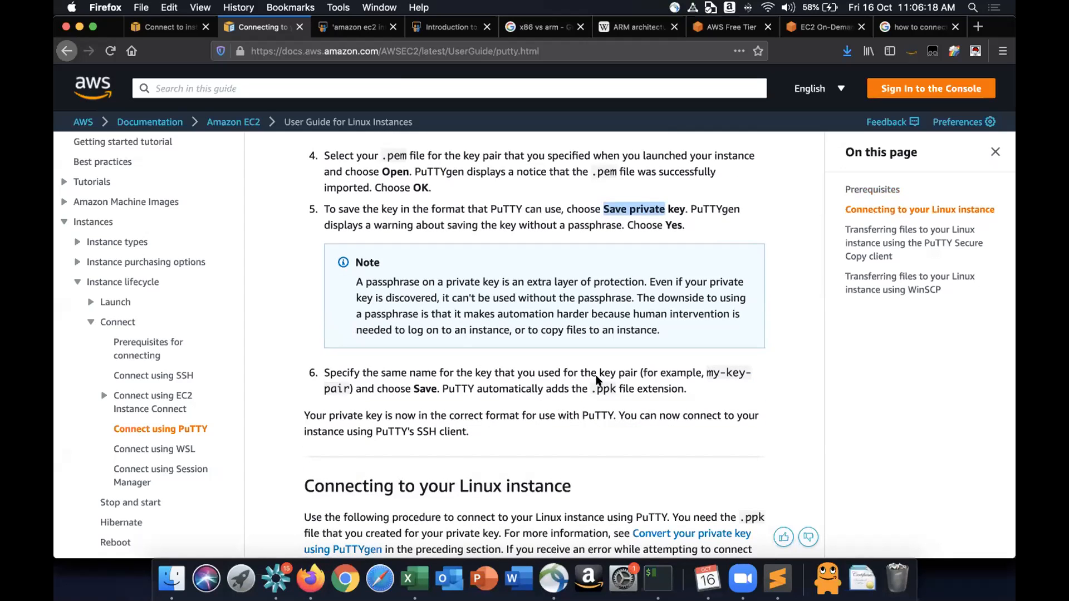
- Highlight the .ppk extension and scroll to the PuTTY Configuration host name and port settings
drag(590, 385, 616, 382)
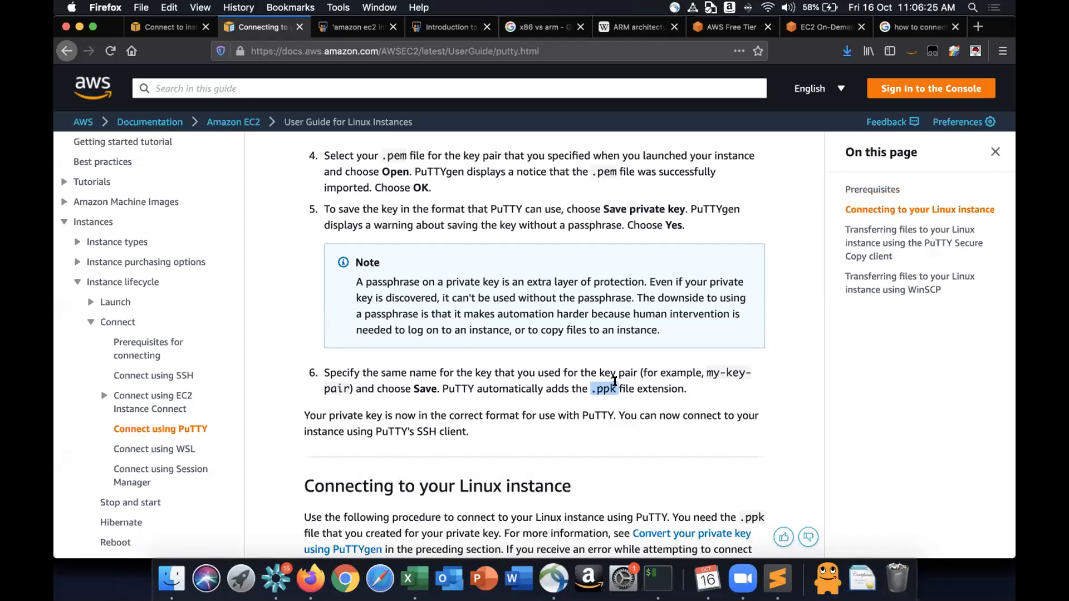
scroll(614, 382, down, 5)
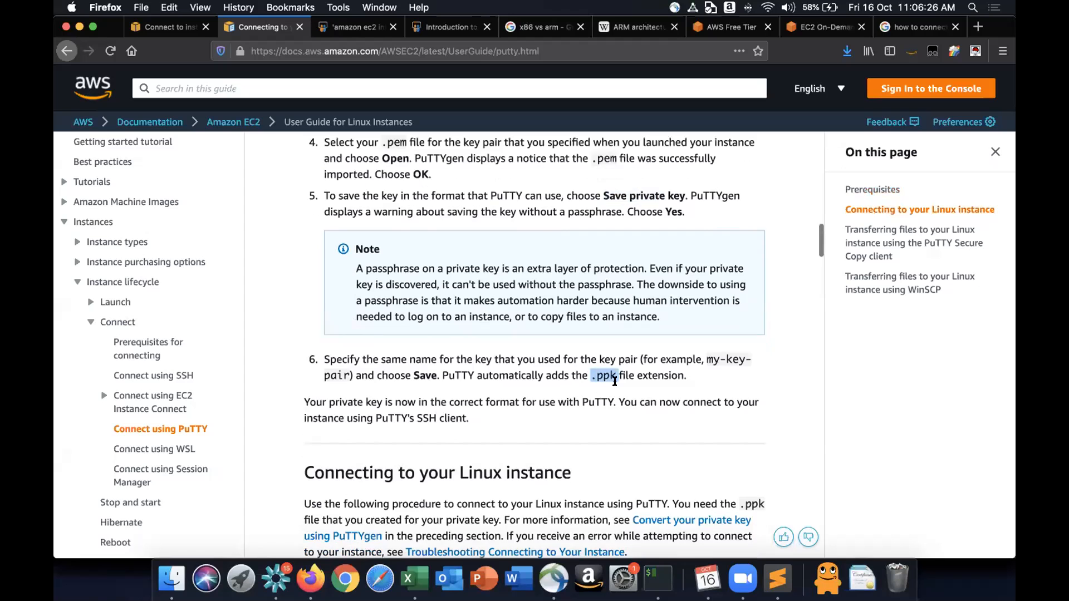
scroll(615, 382, down, 6)
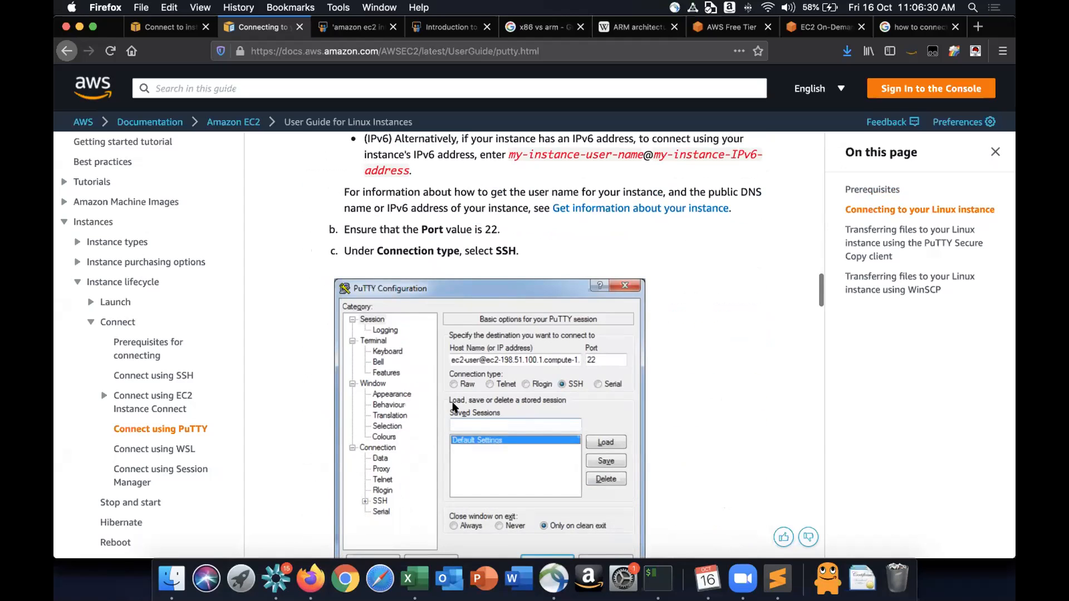
scroll(454, 406, down, 5)
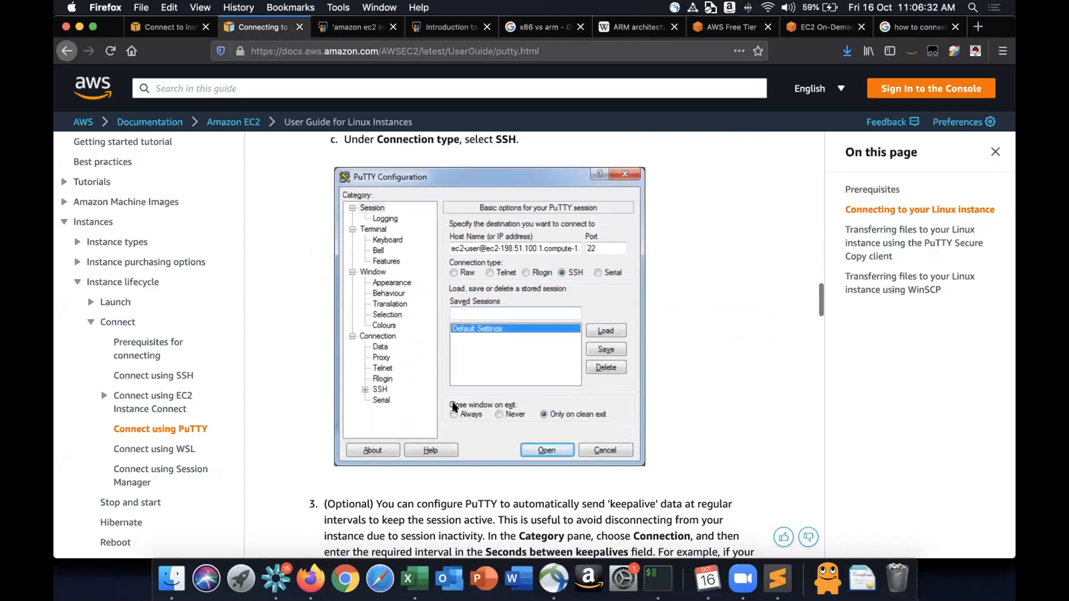
scroll(454, 407, up, 2)
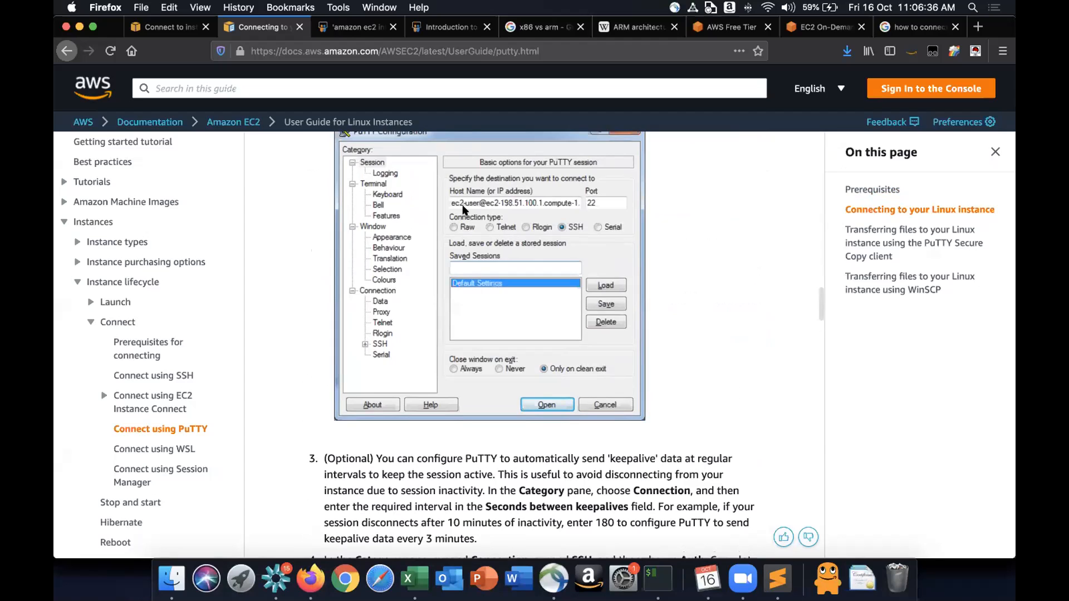
- Switch to the terminal, highlight the ec2-user@ host part of the ssh command, and return to the guide
key(super+Tab)
key(super+Tab)
drag(530, 40, 677, 40)
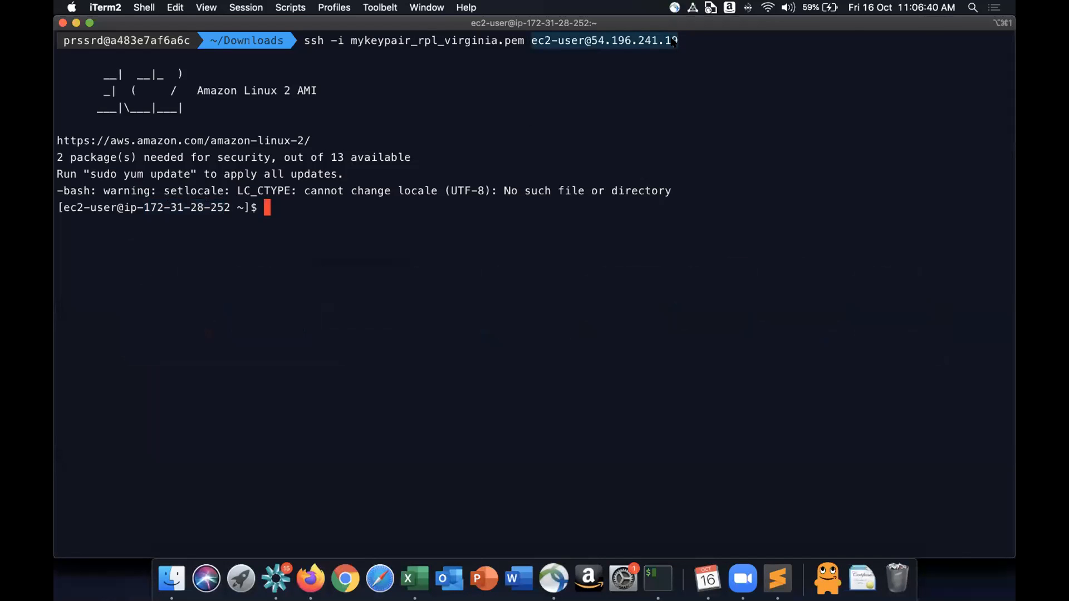
key(super+Tab)
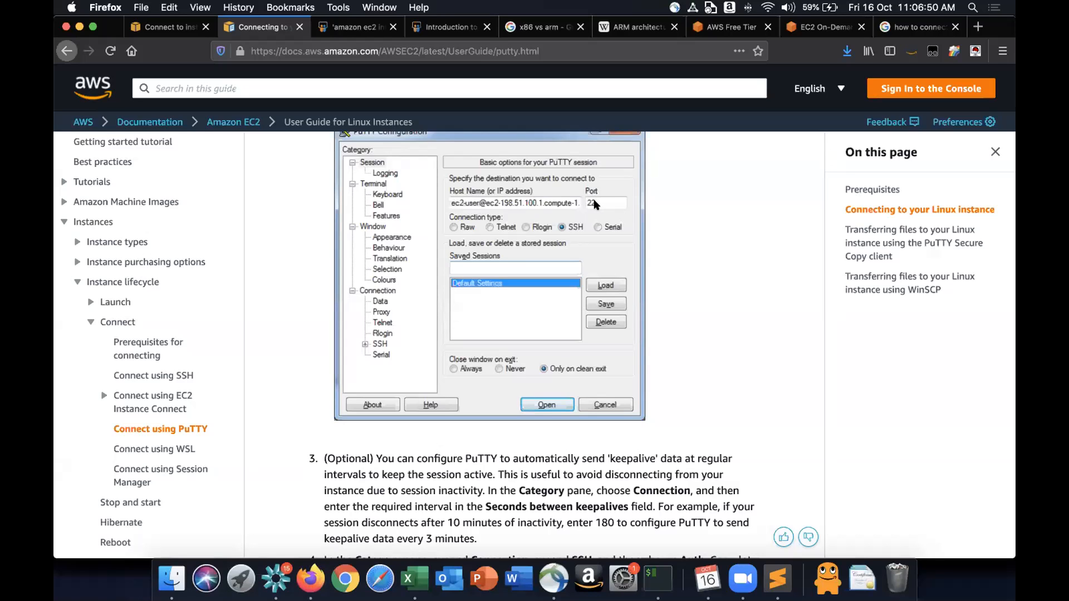
- Scroll through the PuTTY guide's keepalive and Auth configuration steps below the PuTTY Configuration screenshot
scroll(595, 205, down, 3)
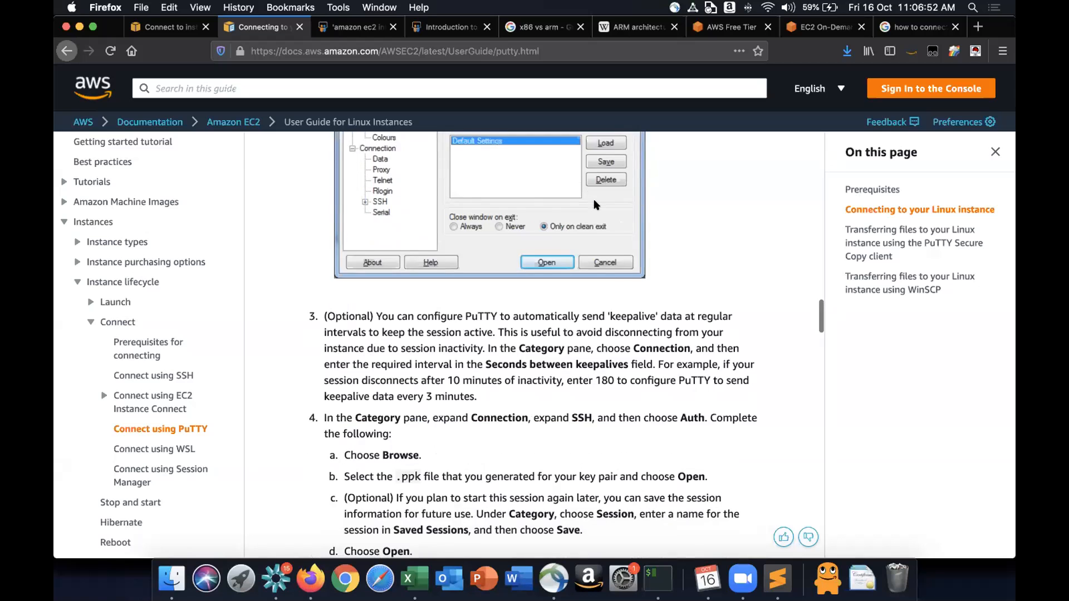
scroll(596, 205, down, 12)
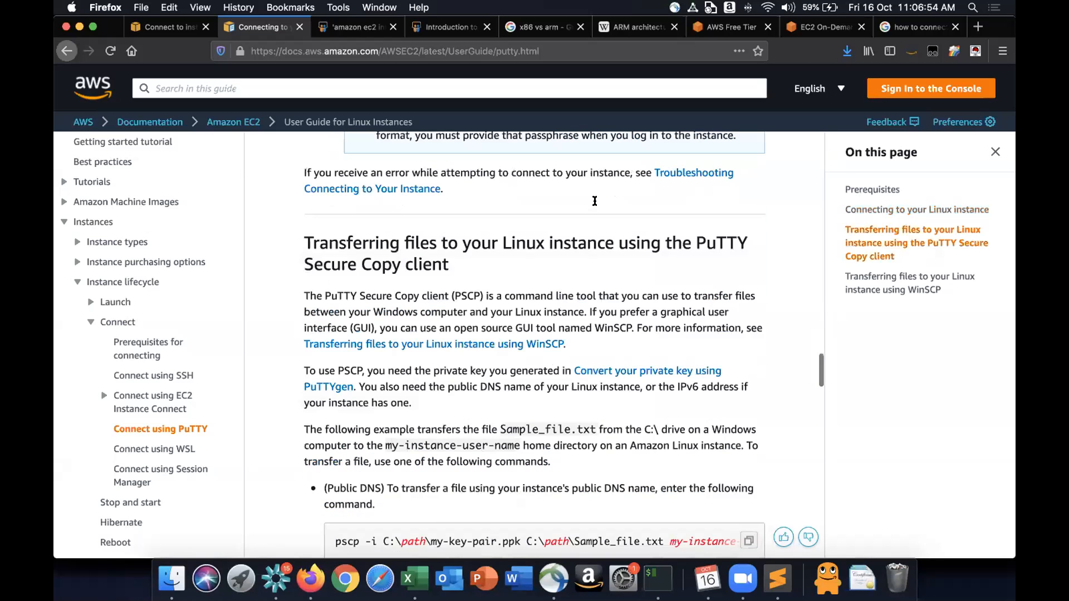
scroll(595, 201, down, 4)
scroll(595, 202, down, 4)
scroll(397, 315, up, 15)
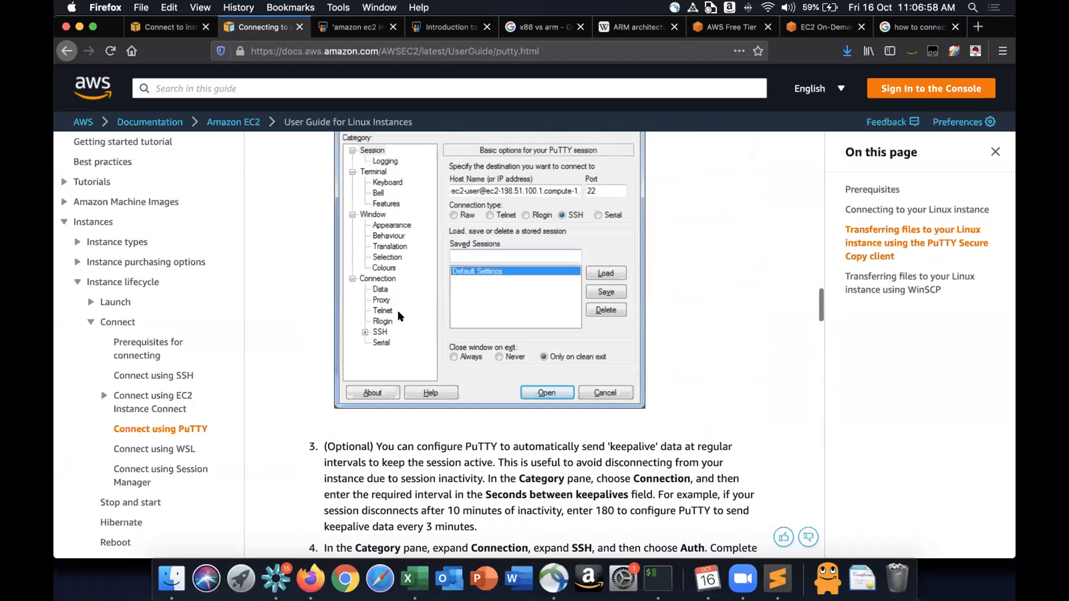
scroll(366, 397, up, 1)
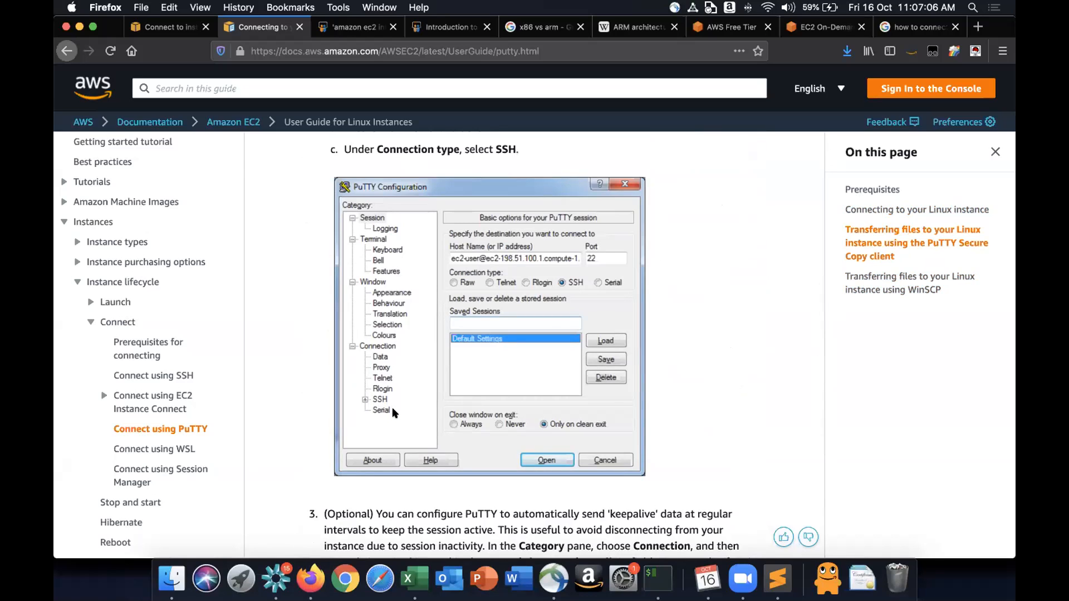
scroll(393, 412, up, 5)
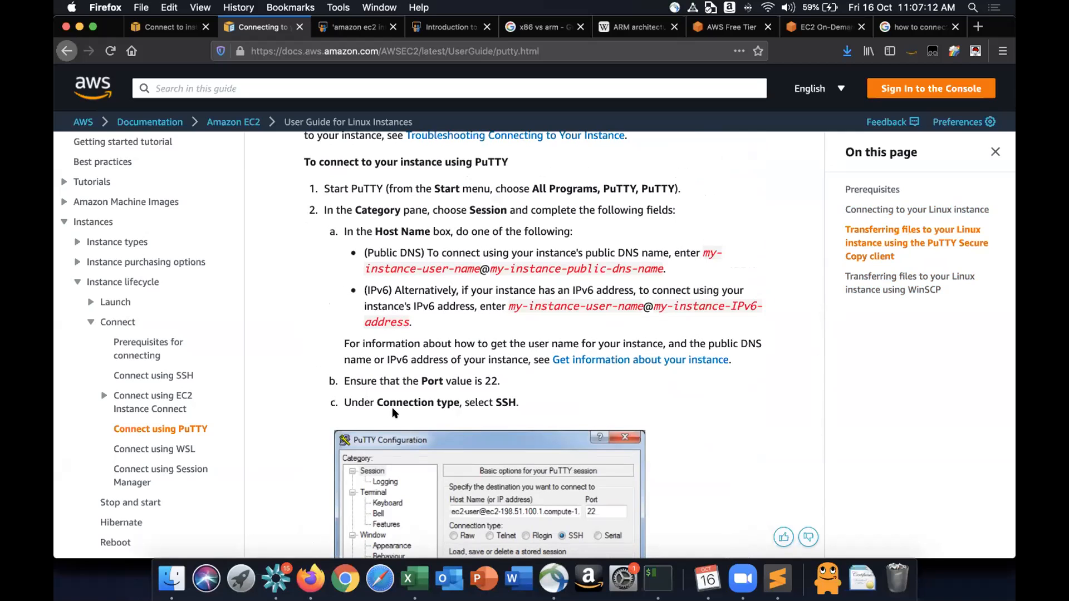
scroll(531, 314, down, 1)
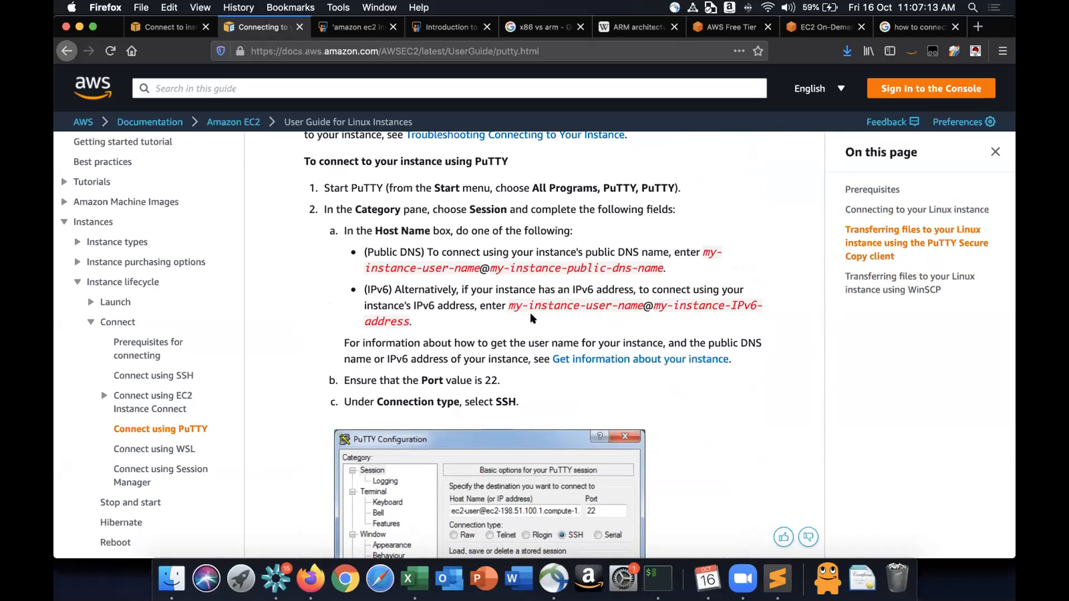
scroll(531, 318, down, 6)
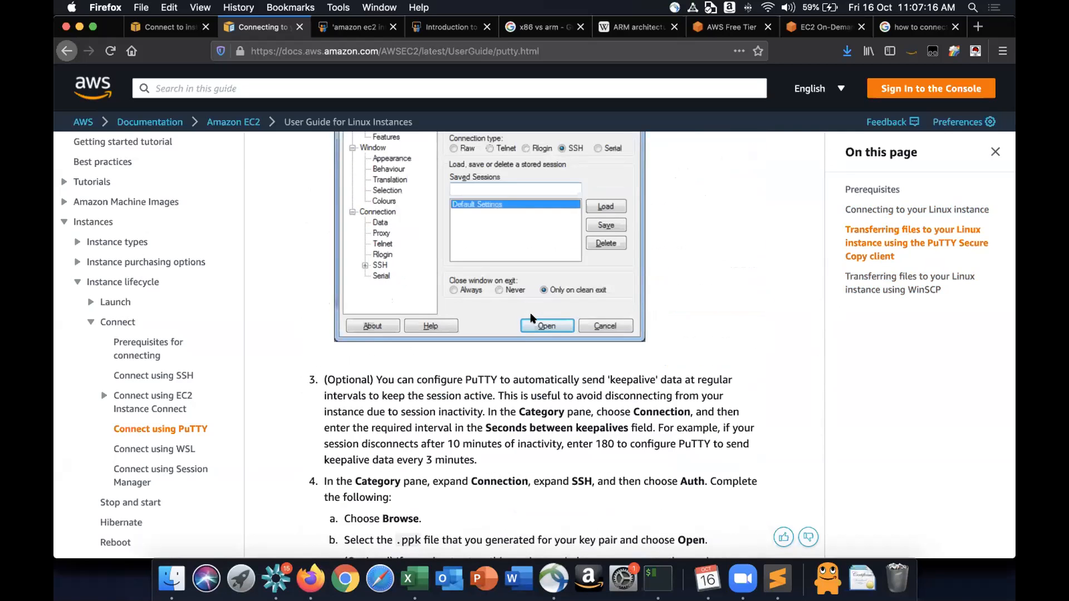
scroll(376, 349, down, 2)
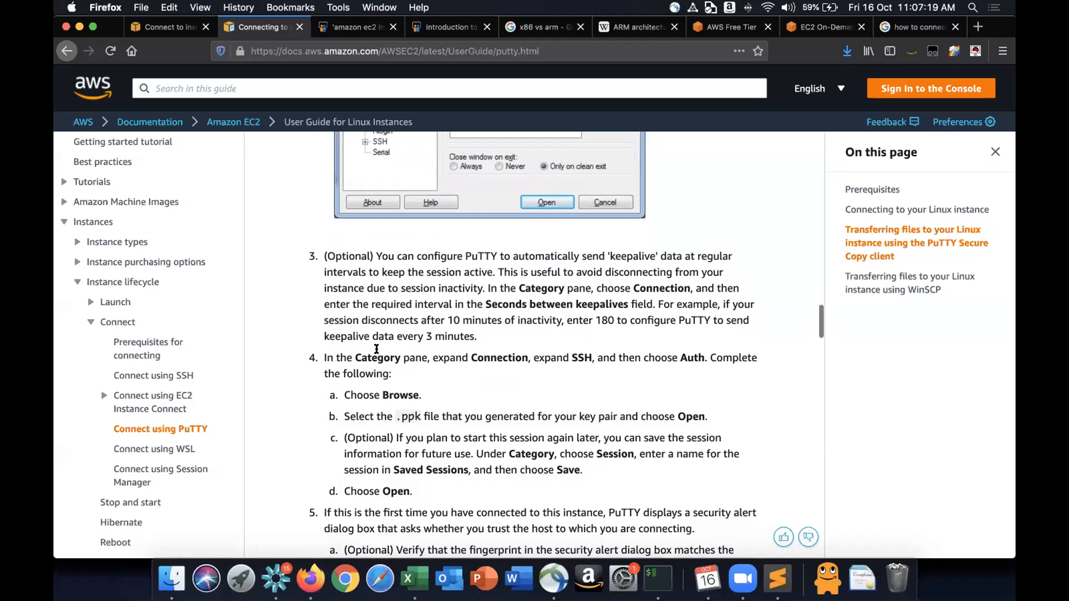
scroll(377, 348, up, 3)
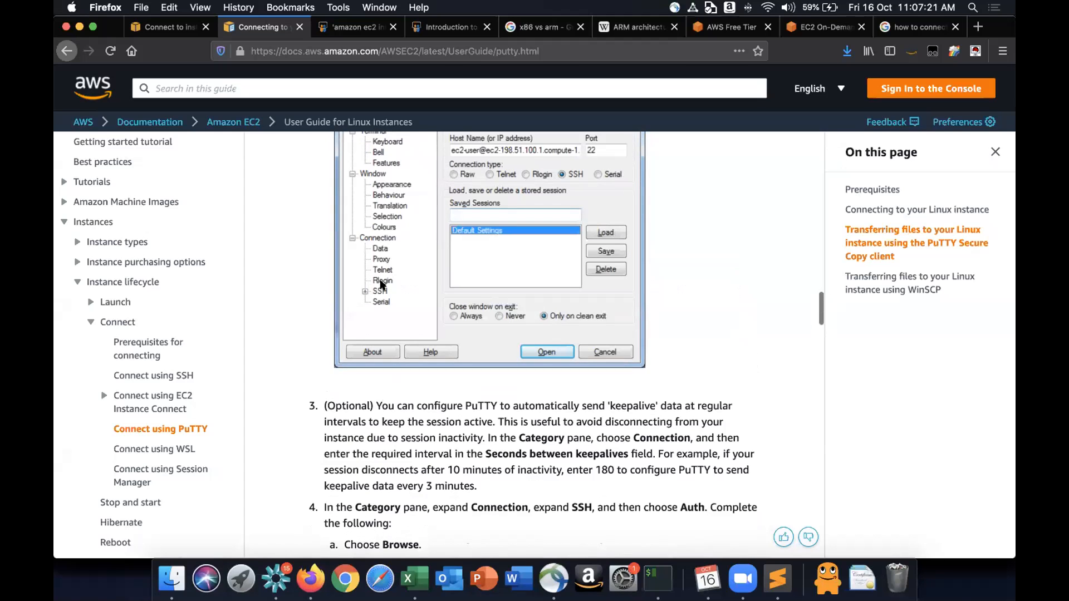
scroll(381, 286, down, 2)
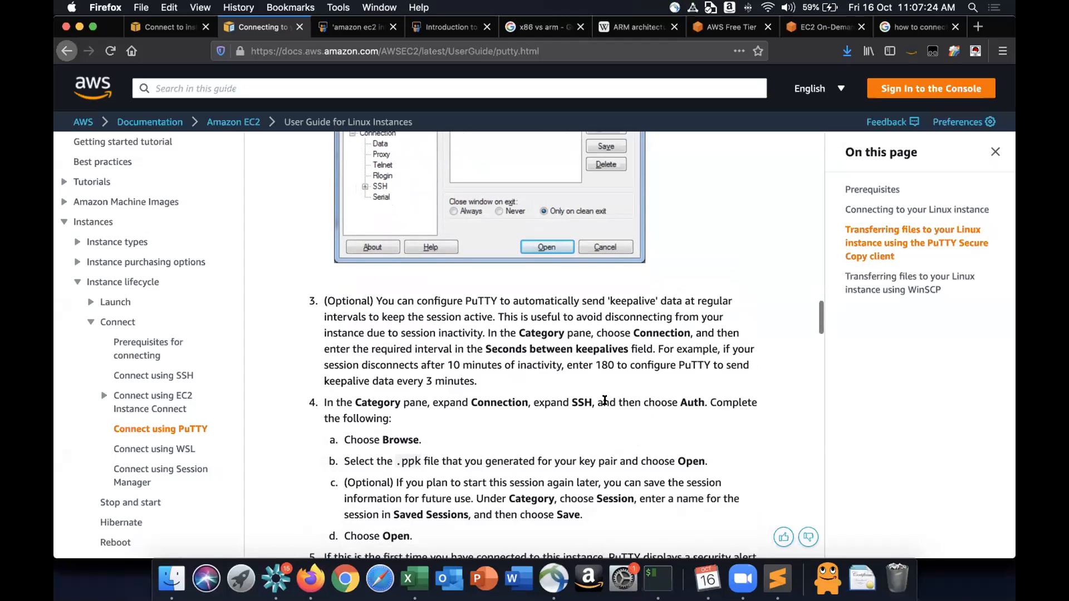
- Highlight the instructions to choose Auth, Browse, and the .ppk file in the PuTTY connection steps
drag(596, 402, 598, 420)
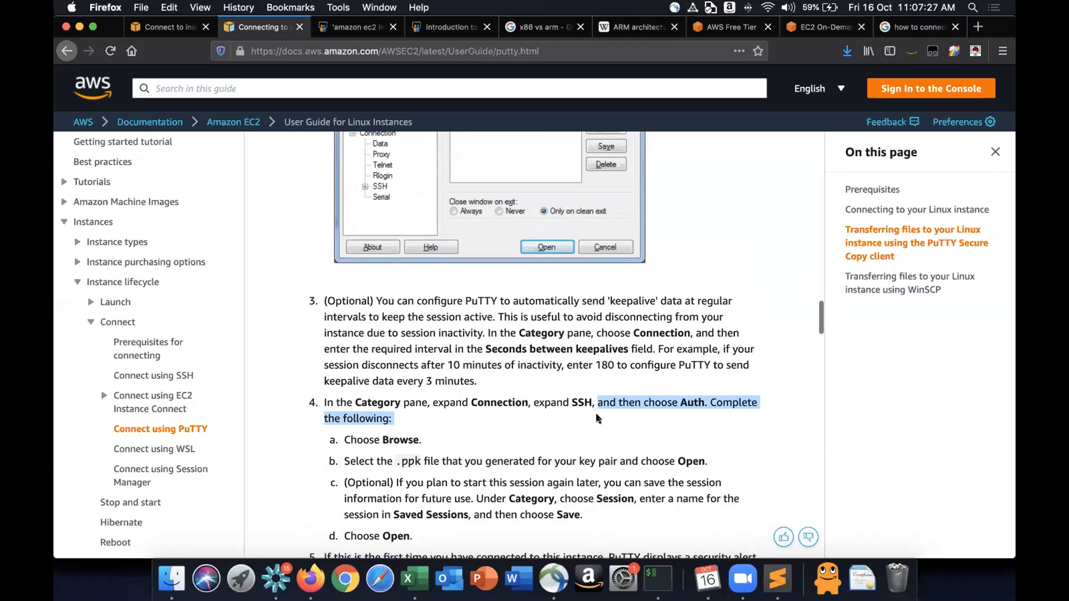
double_click(412, 441)
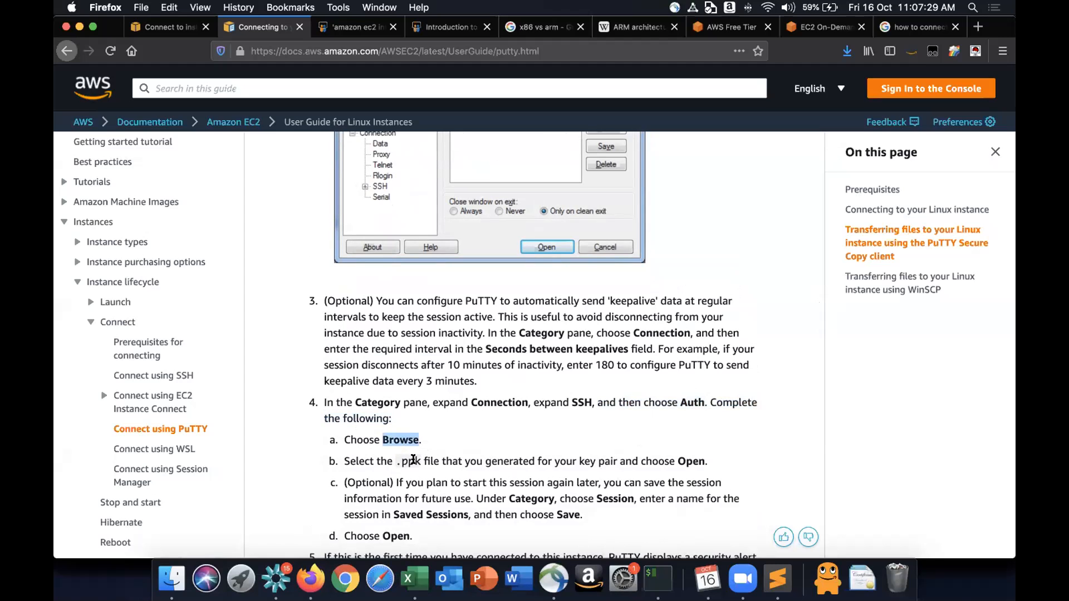
drag(396, 461, 413, 461)
scroll(414, 462, down, 2)
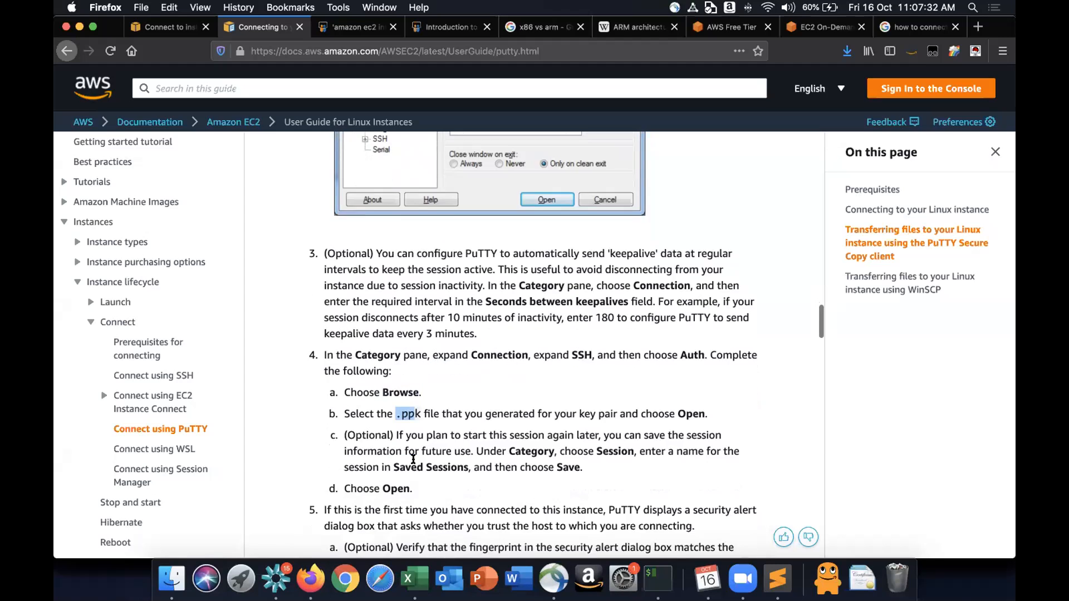
scroll(491, 394, up, 2)
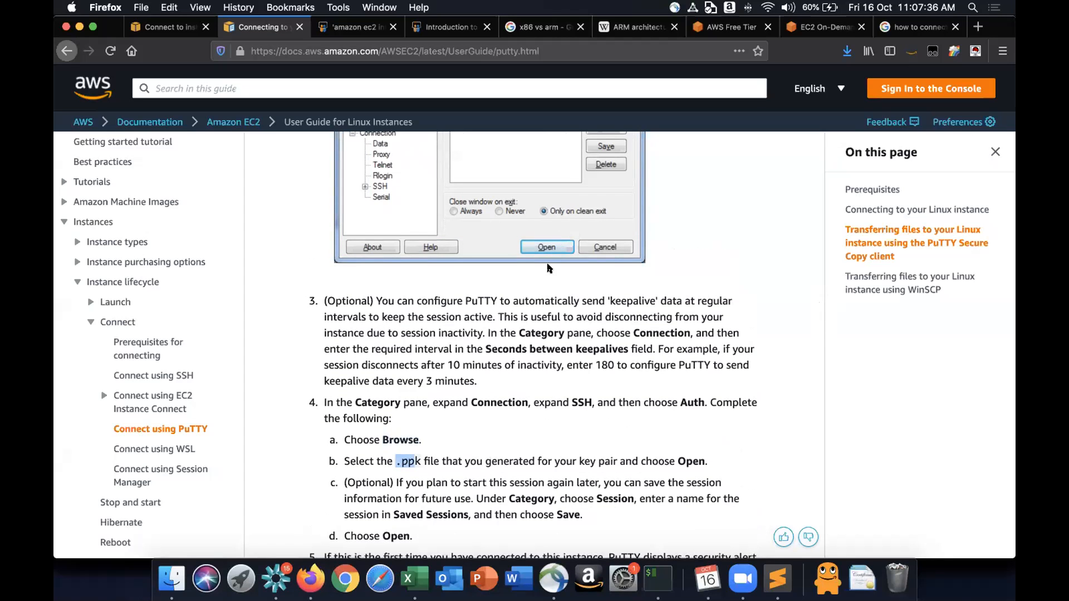
scroll(550, 268, up, 5)
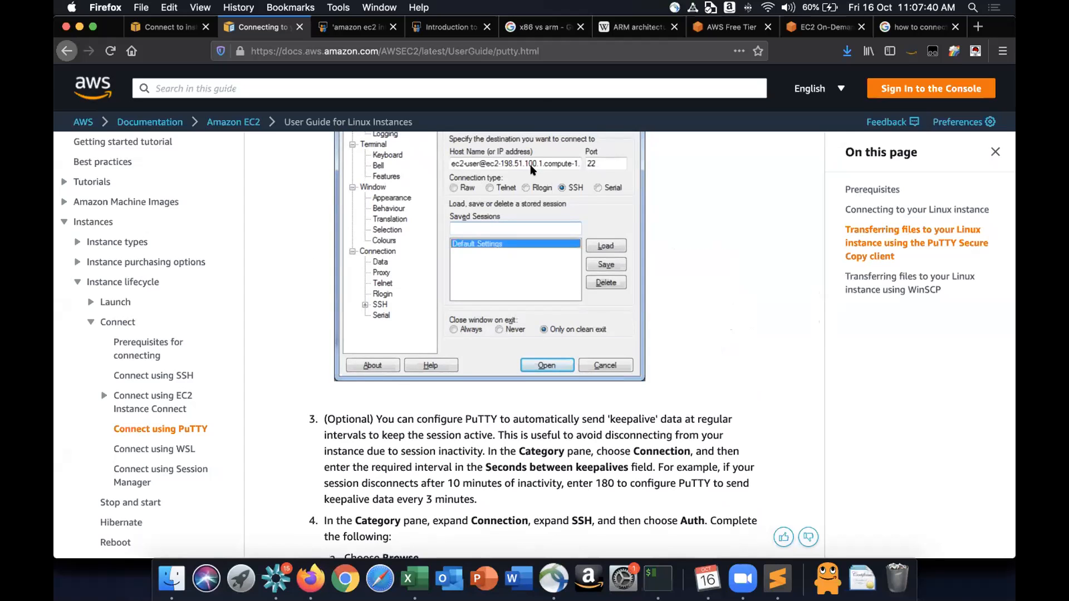
- Scroll back up through the PuTTYgen key conversion steps to the top of the PuTTY connection guide
key(super+l)
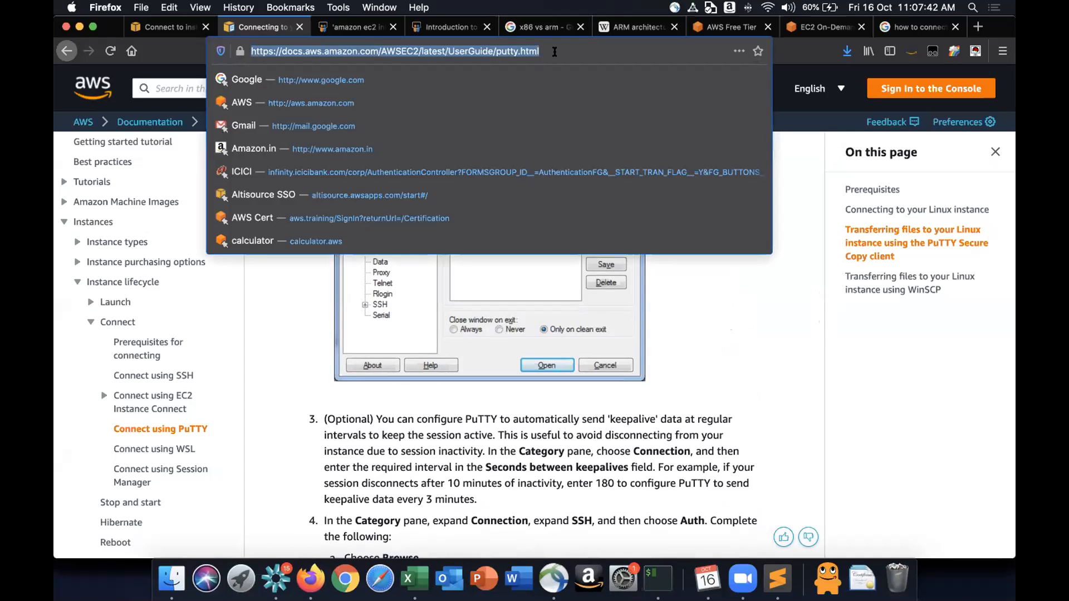
click(604, 442)
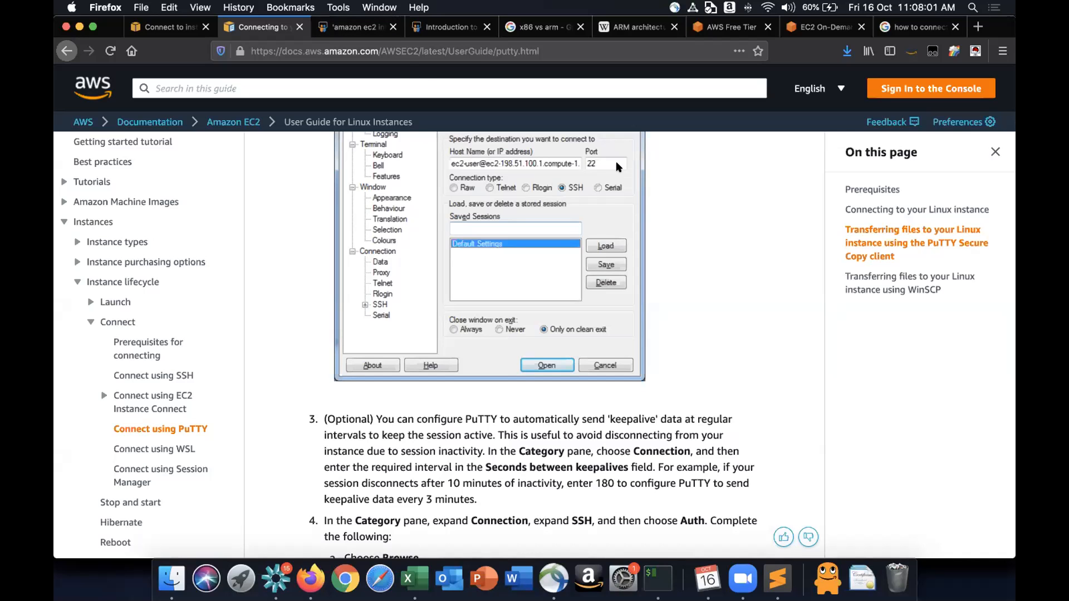
scroll(617, 167, up, 5)
scroll(617, 167, up, 10)
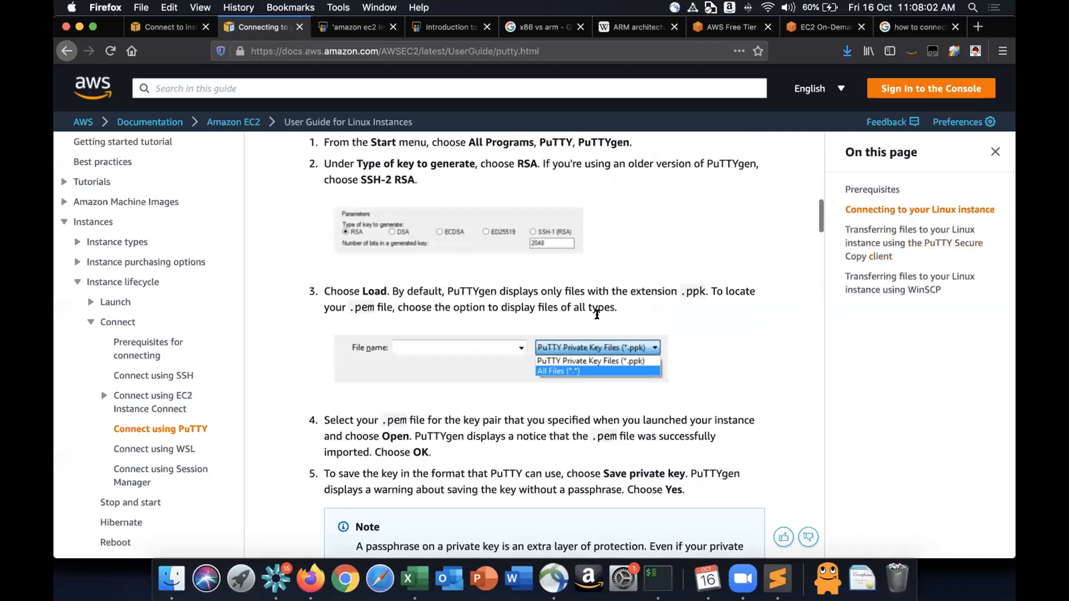
scroll(597, 314, up, 8)
scroll(597, 315, down, 5)
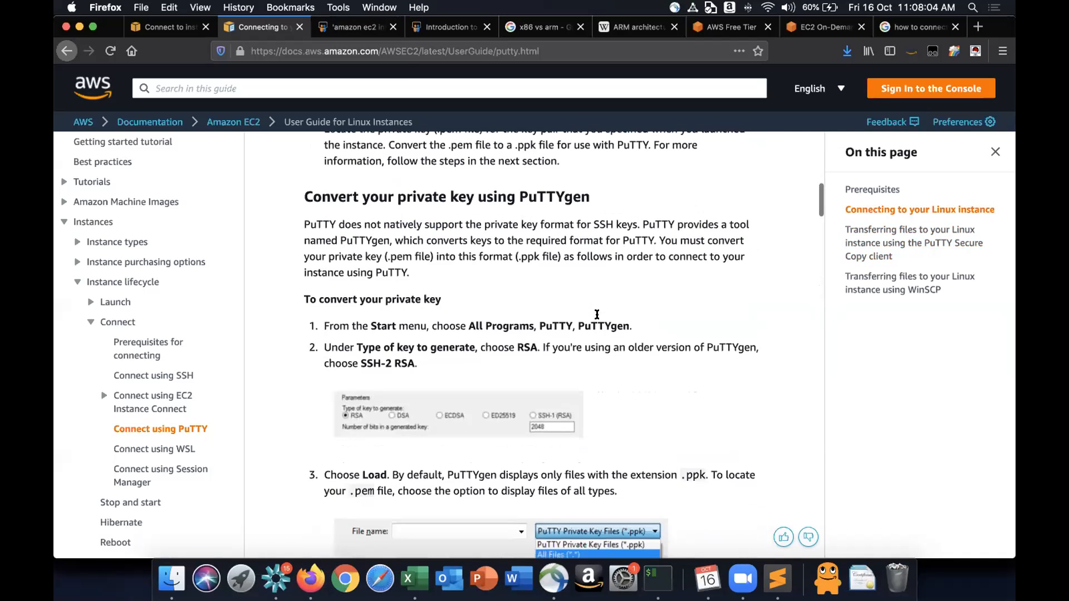
scroll(597, 314, up, 15)
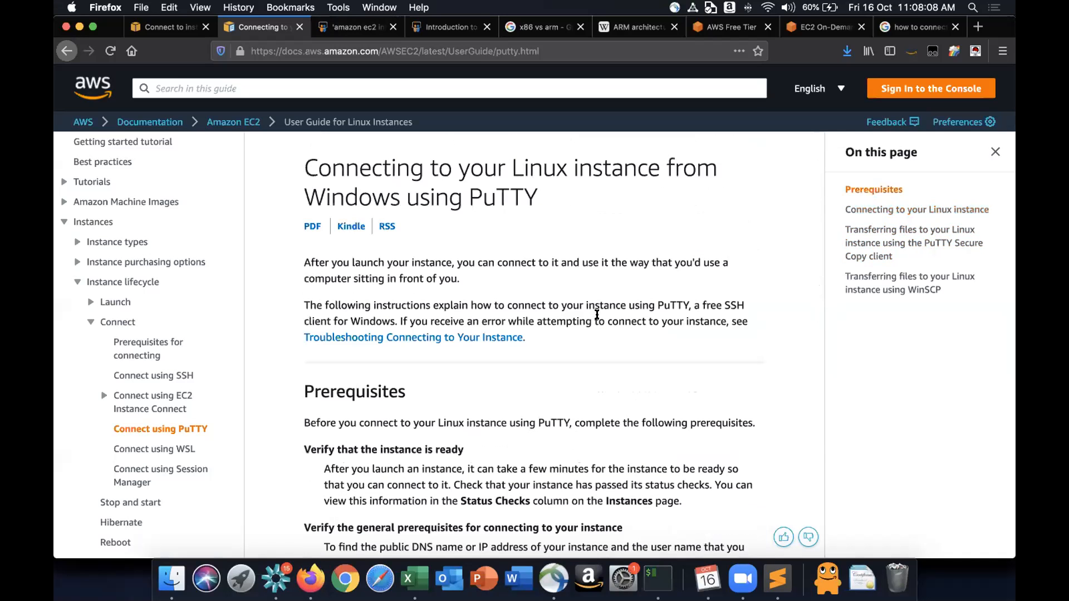
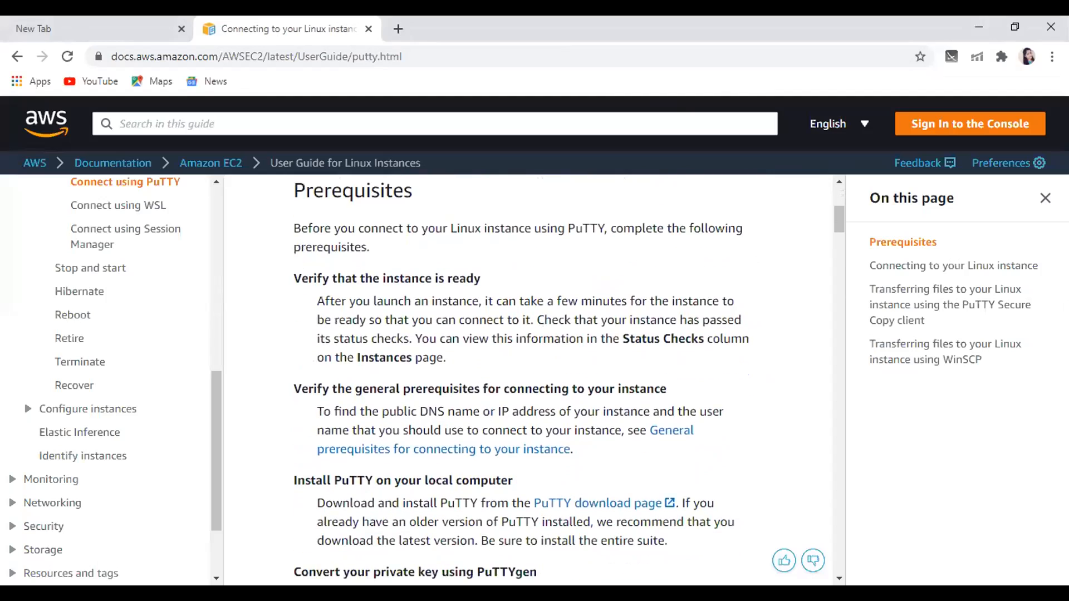
- Scroll through the PuTTY guide's prerequisites and connection steps, then return to the top of the page
scroll(568, 378, down, 1)
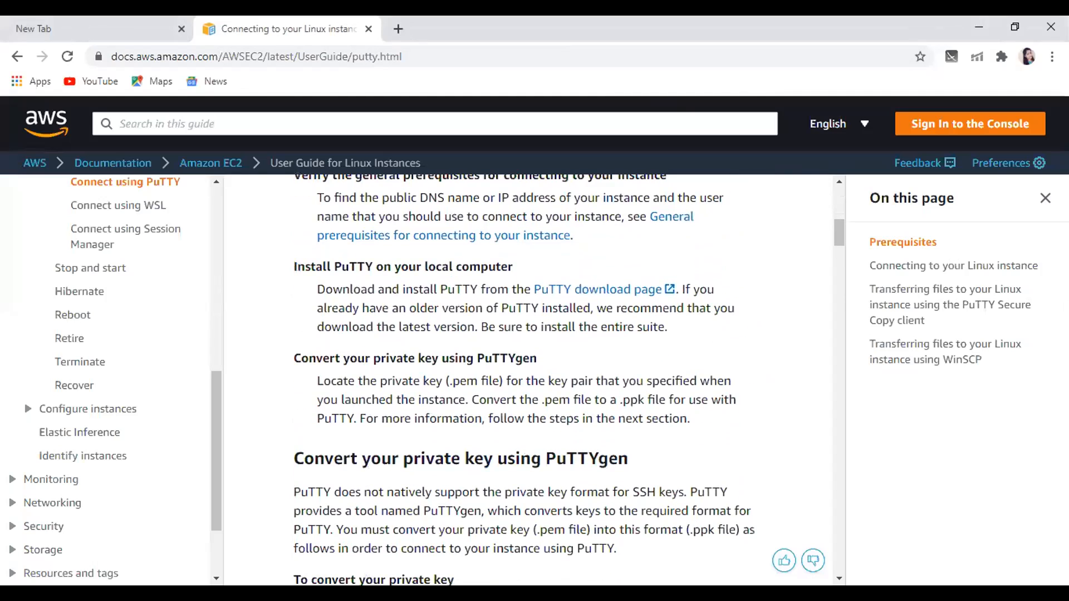
scroll(568, 379, down, 1)
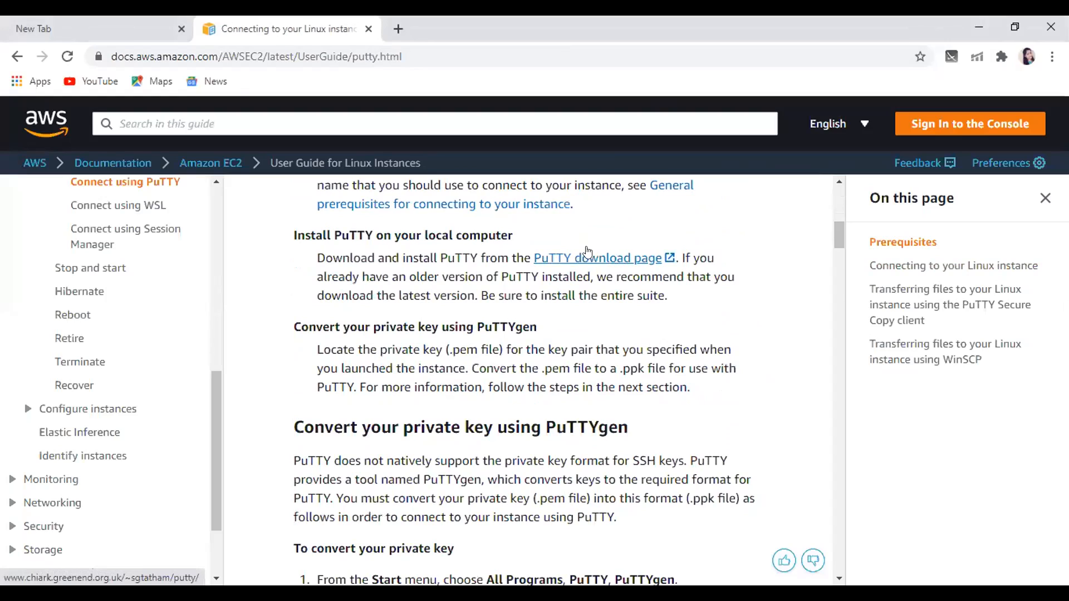
click(568, 43)
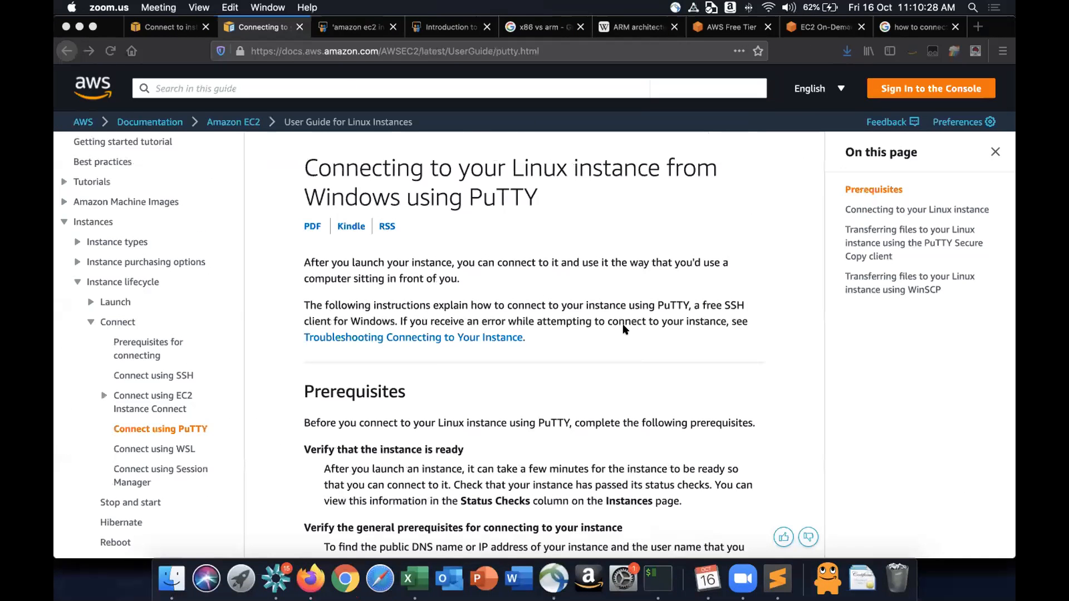
click(624, 328)
scroll(623, 329, down, 5)
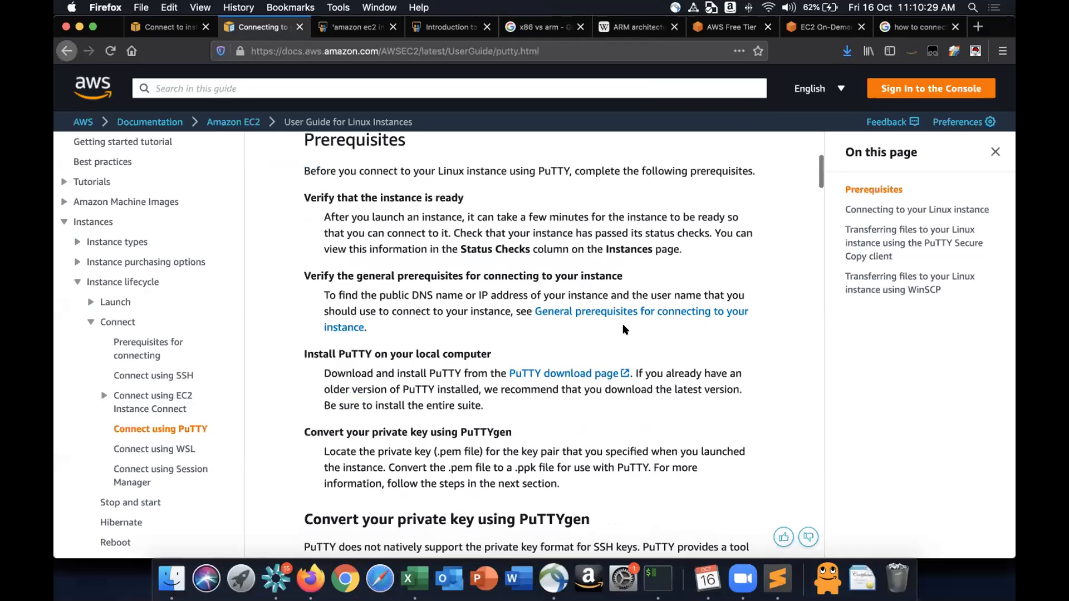
scroll(624, 326, down, 15)
scroll(624, 330, down, 10)
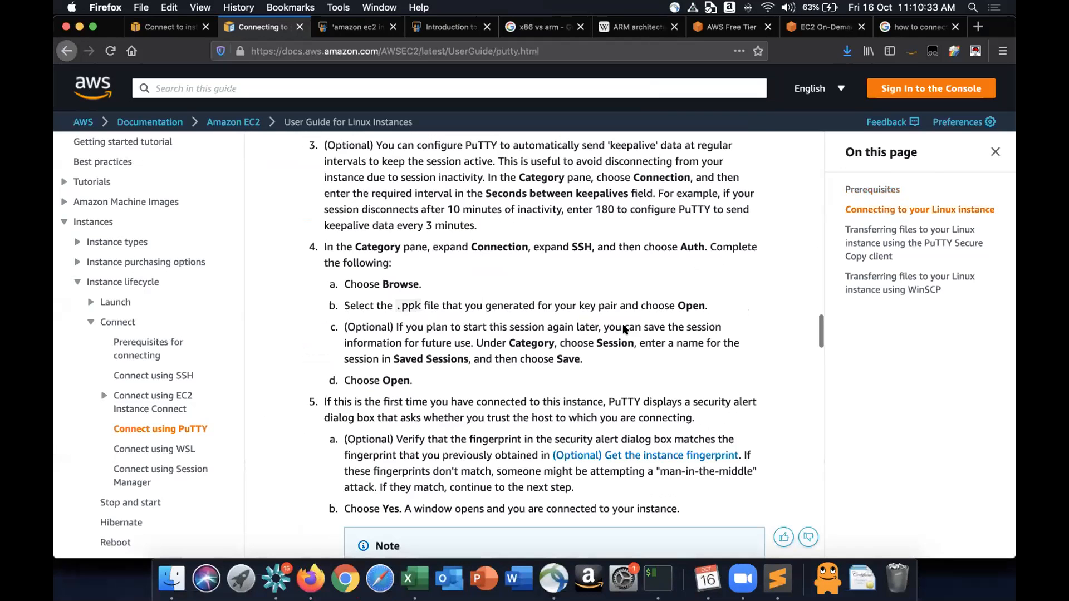
scroll(624, 329, up, 20)
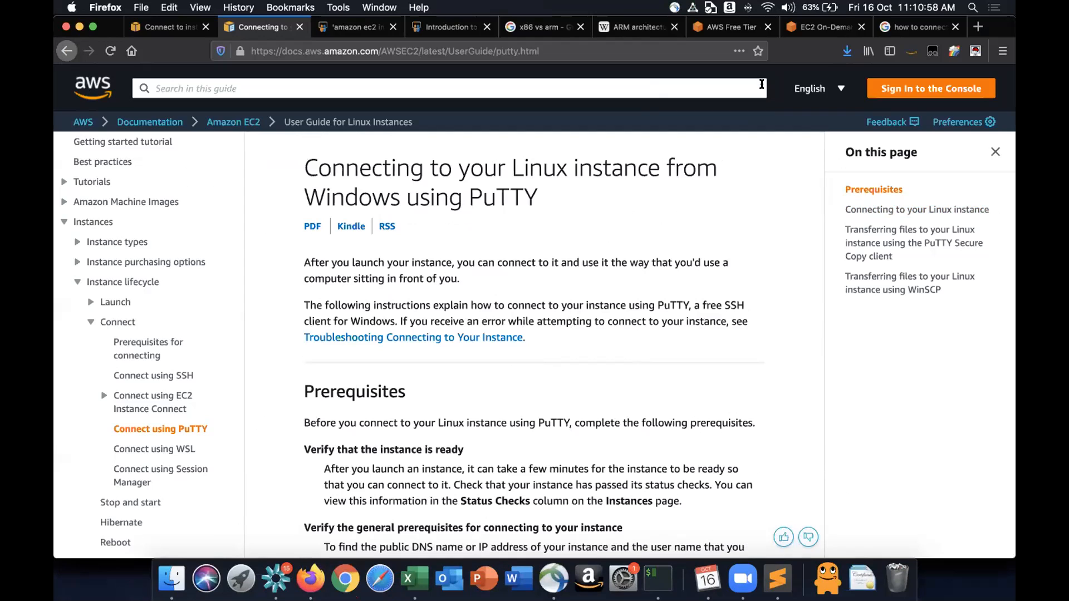
click(748, 7)
mouse_move(756, 69)
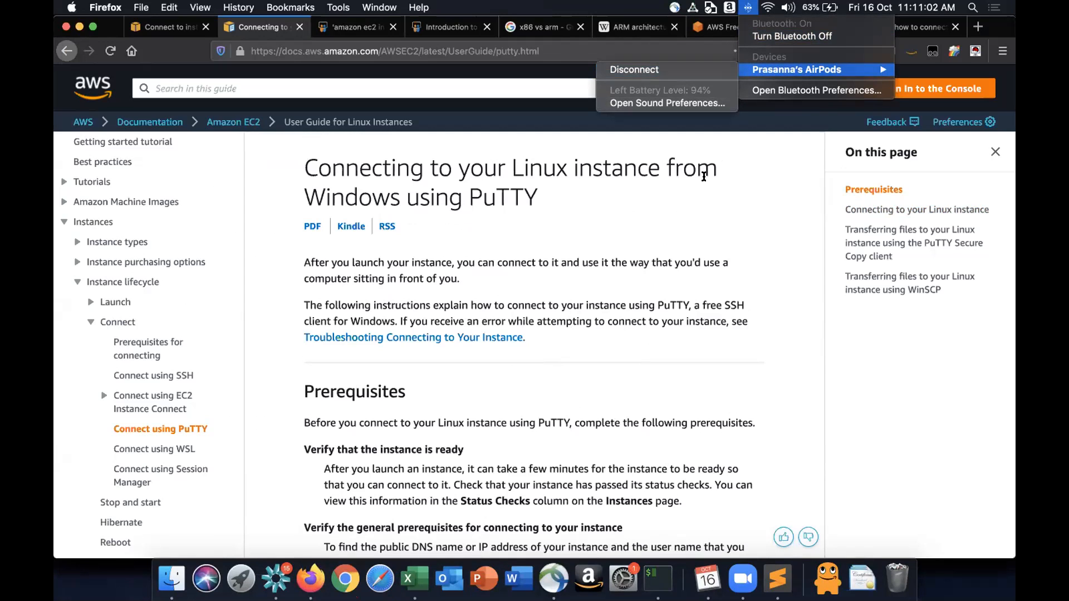
click(710, 264)
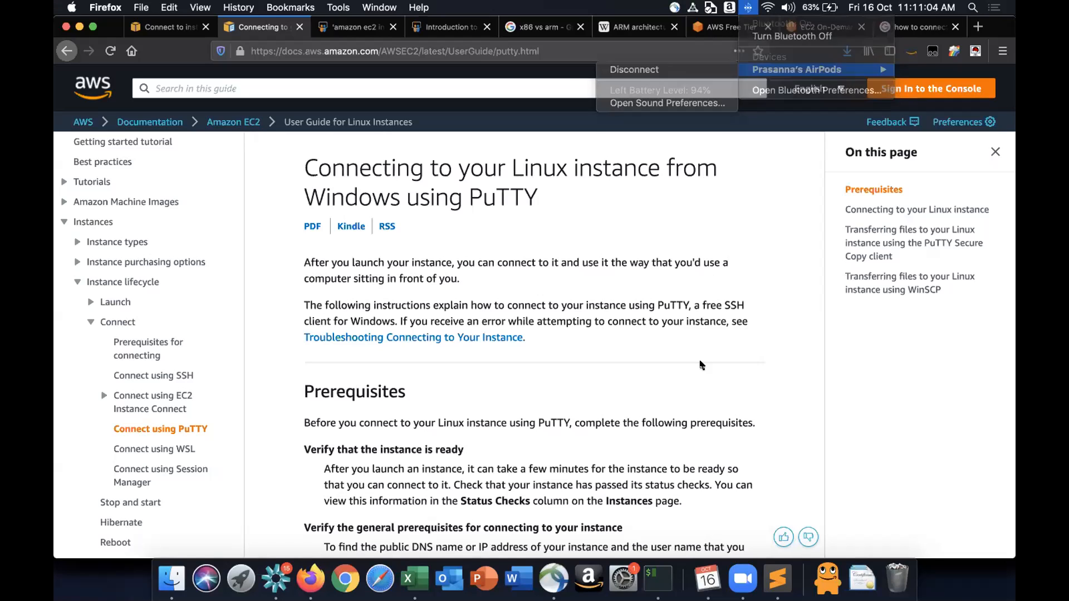
click(745, 578)
key(XF86AudioRaiseVolume)
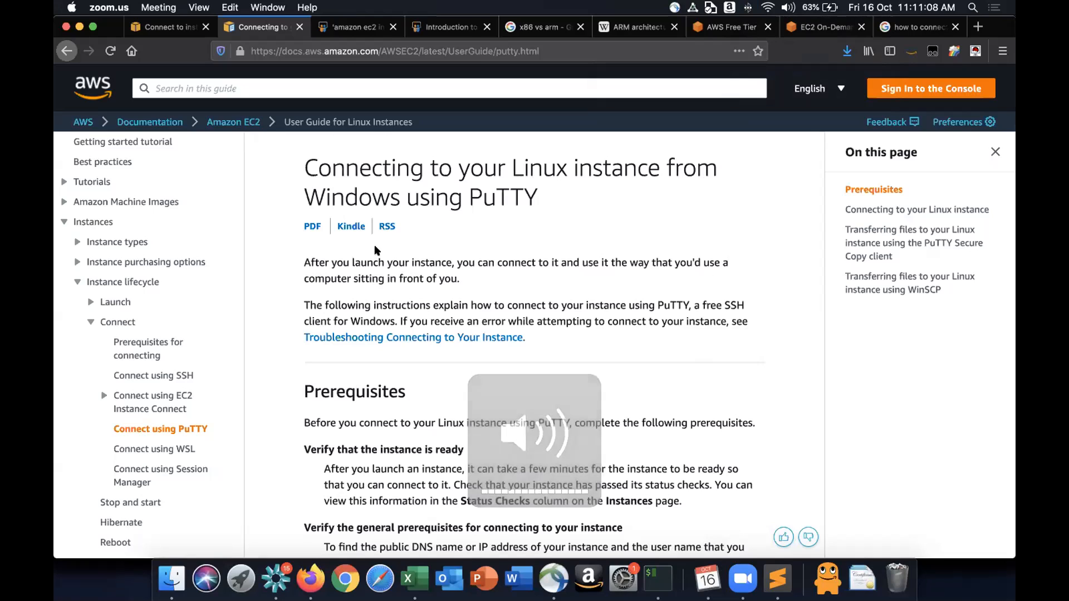
key(super+w)
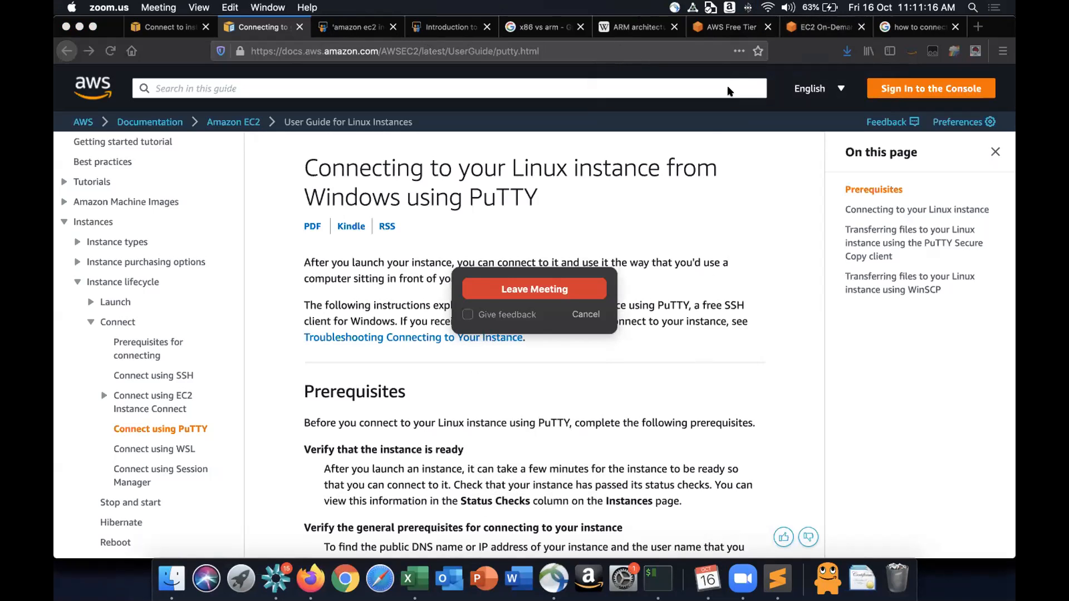
click(635, 256)
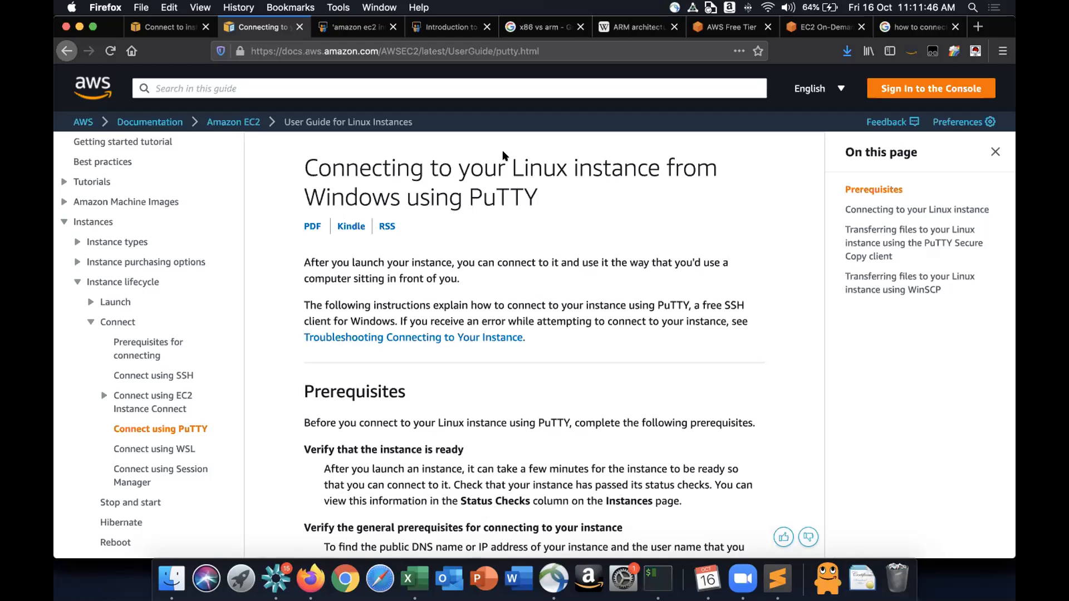
click(735, 572)
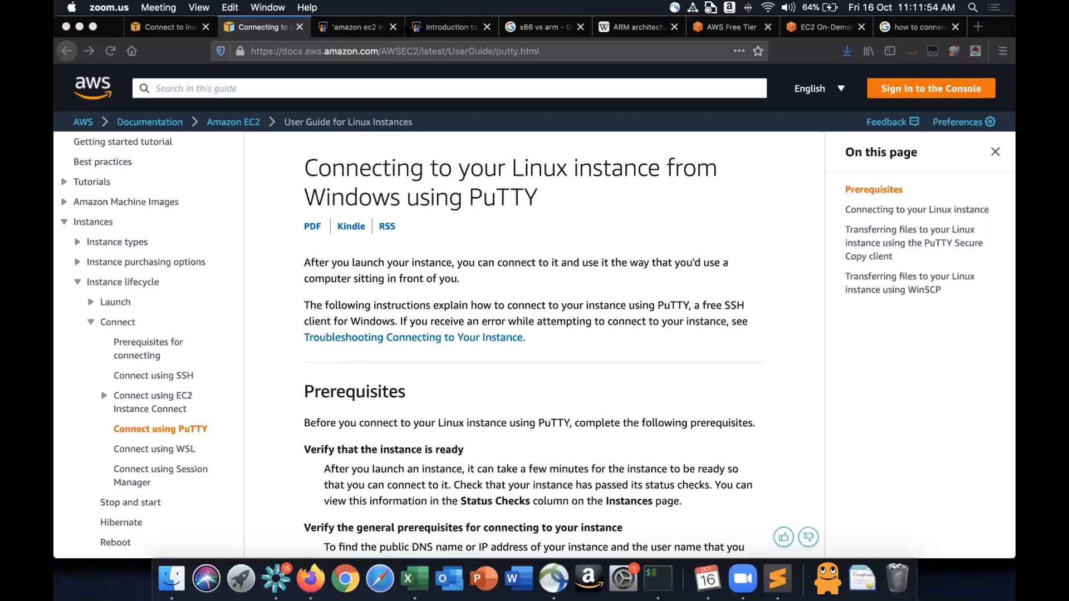
click(748, 7)
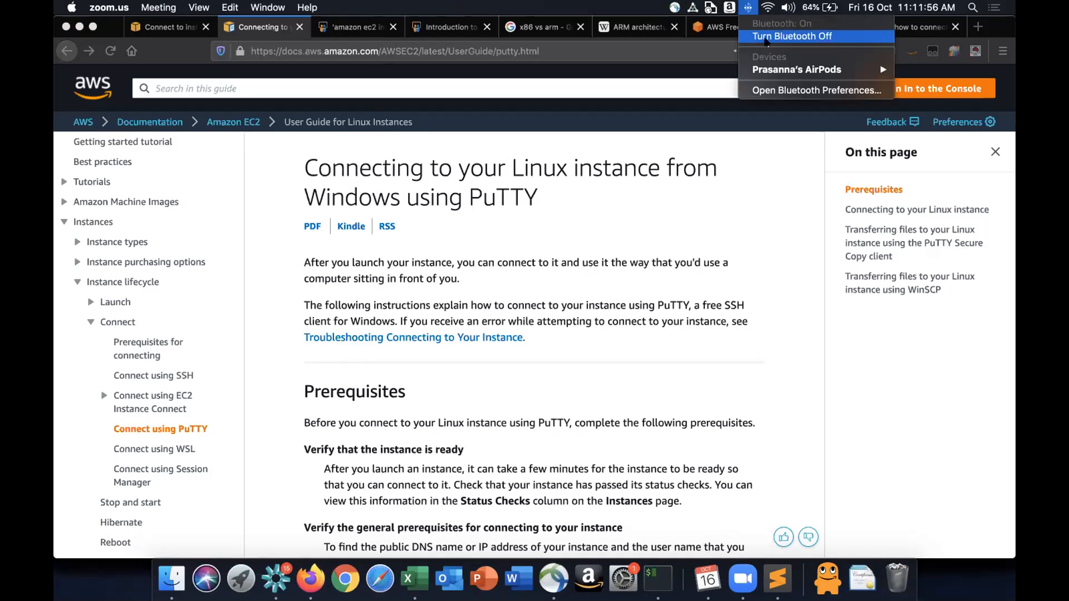
click(767, 42)
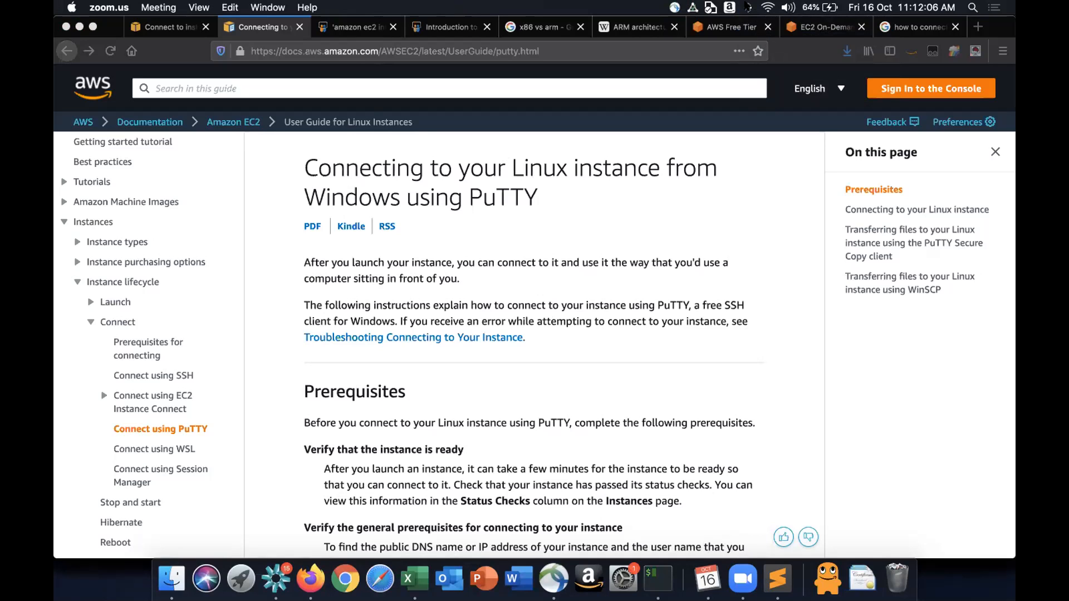
click(748, 7)
click(755, 36)
key(XF86AudioRaiseVolume)
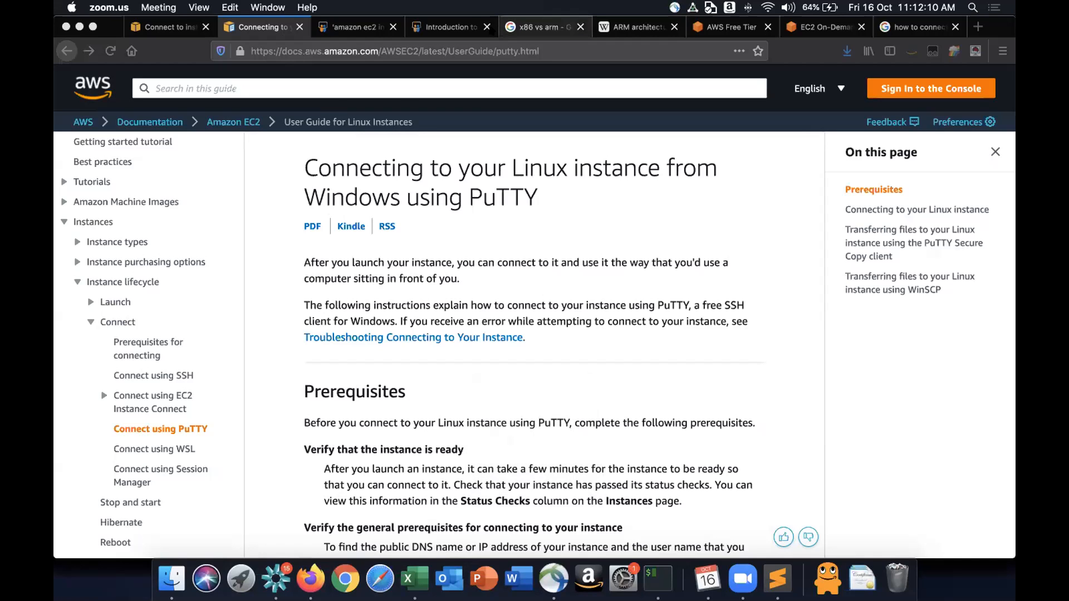
click(476, 357)
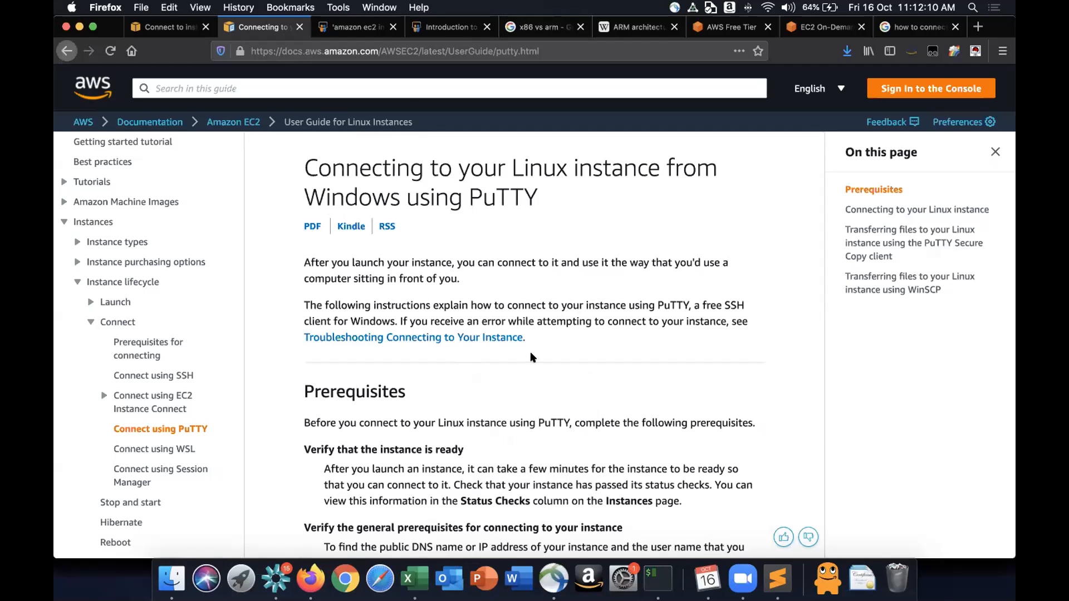
- Scroll down the PuTTY guide to the Category, SSH and Auth configuration steps
scroll(532, 357, down, 3)
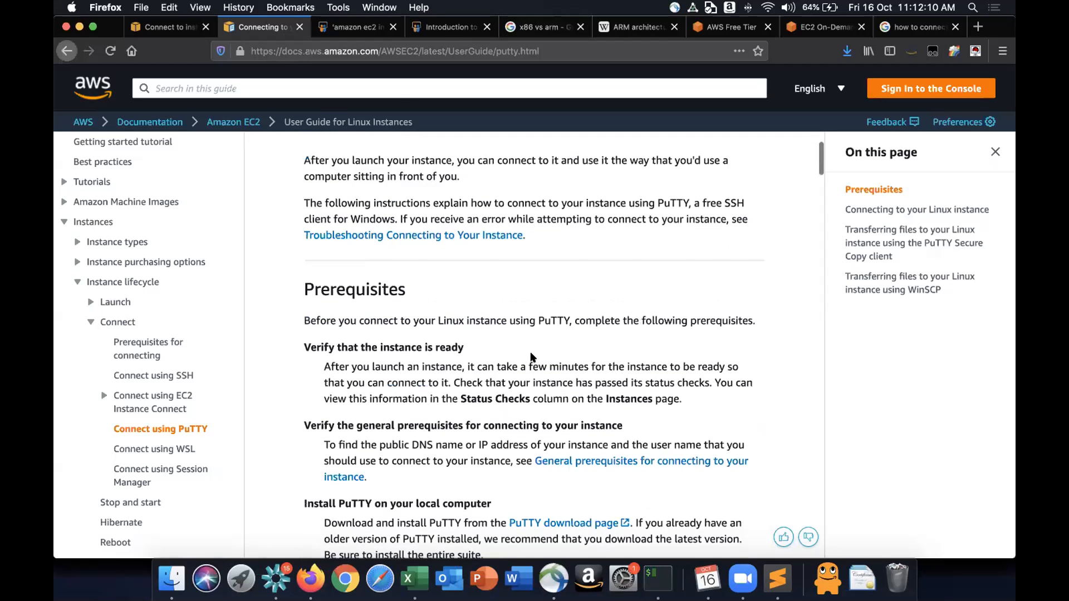
scroll(532, 357, down, 4)
scroll(532, 357, up, 7)
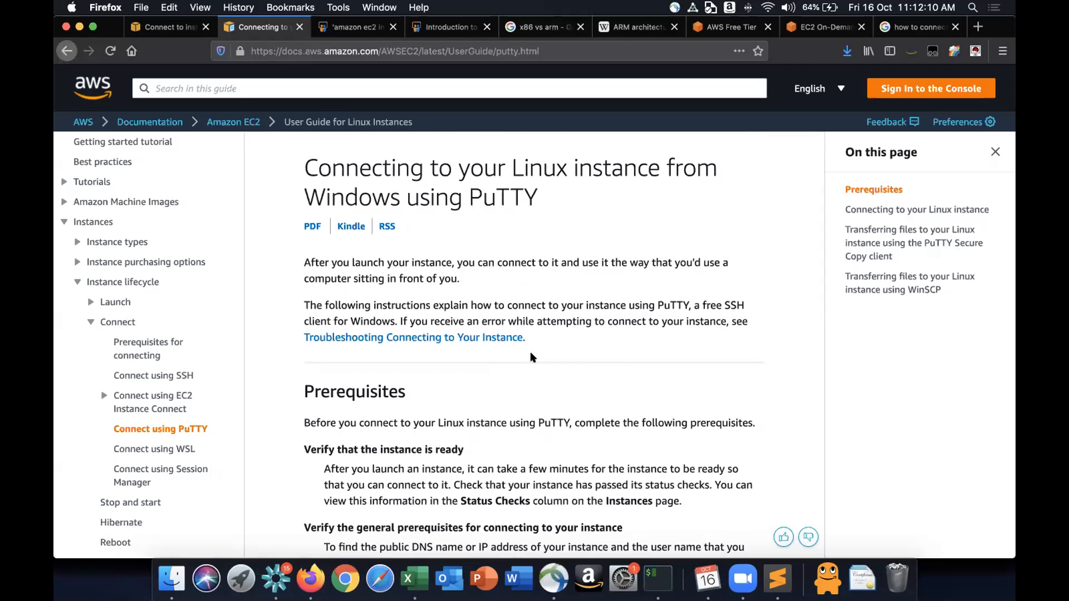
scroll(533, 356, down, 8)
scroll(532, 356, down, 18)
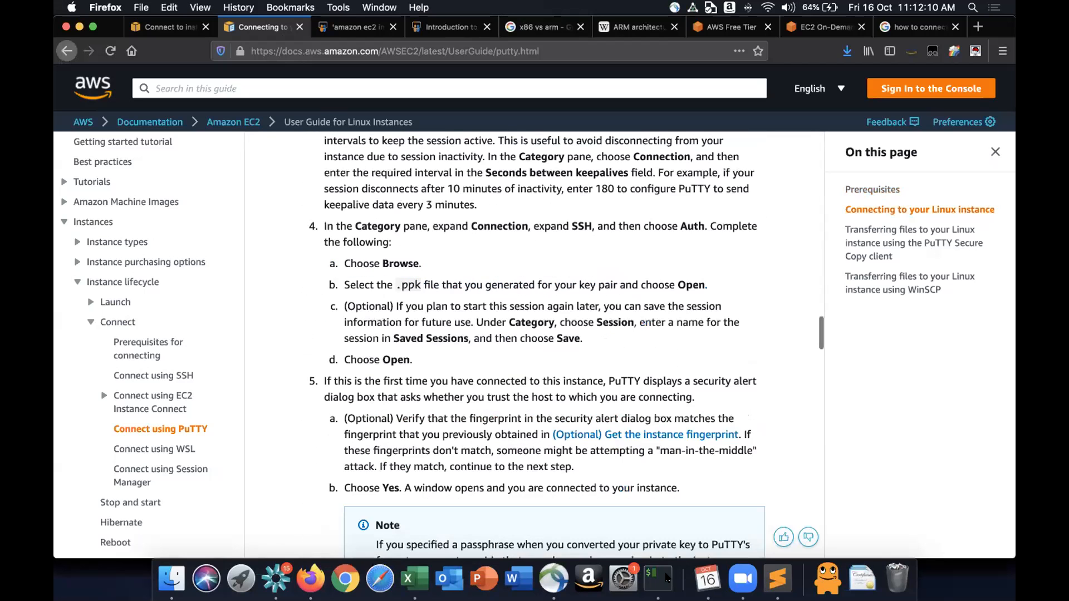
click(658, 579)
key(Return)
text(\\)
key(ctrl+l)
key(BackSpace)
key(BackSpace)
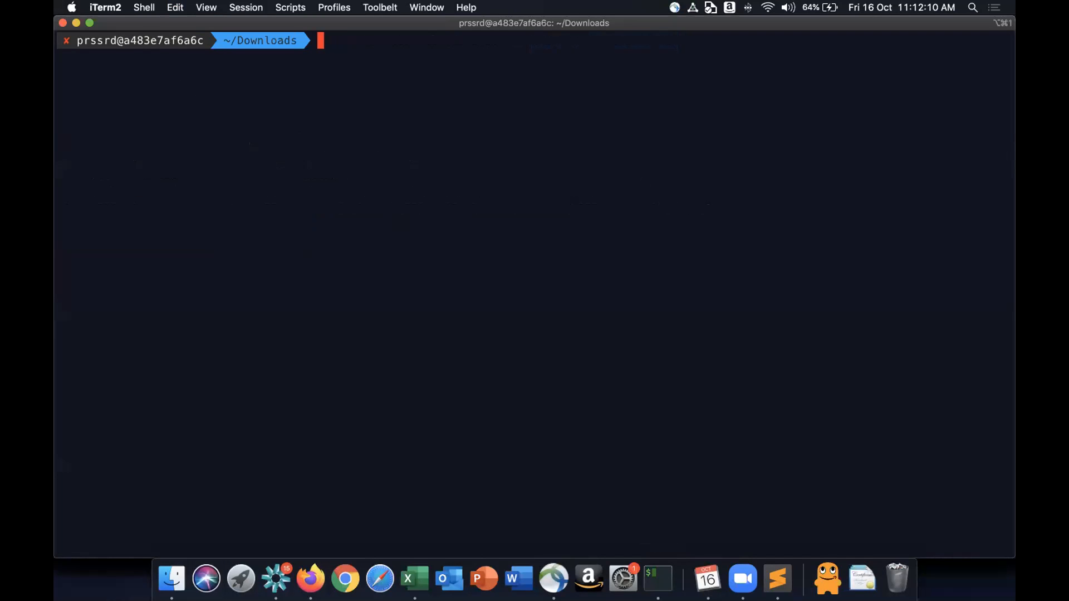
key(super+v)
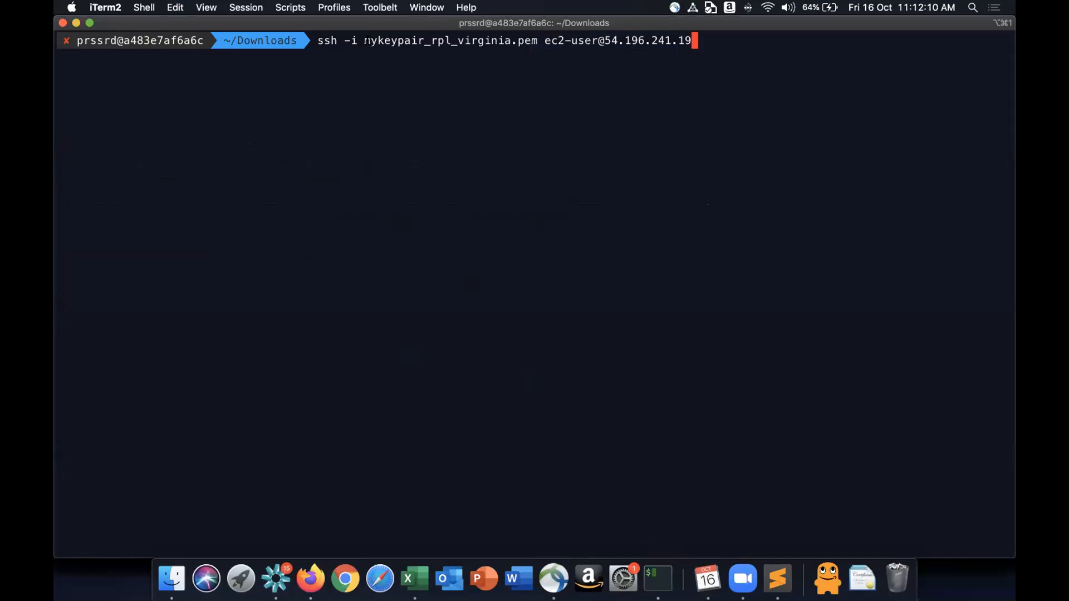
drag(365, 40, 687, 147)
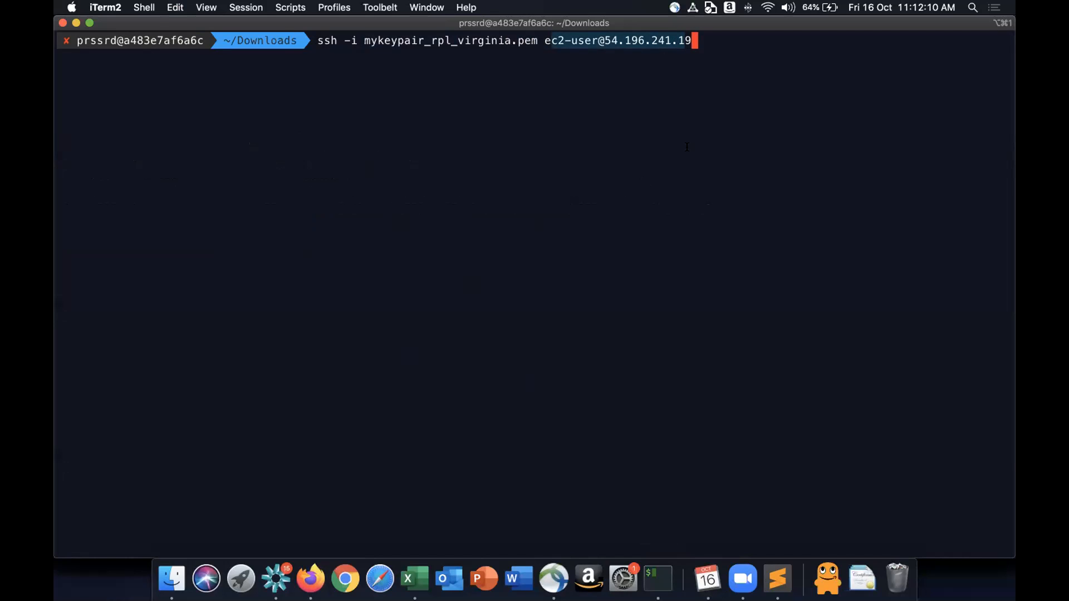
- Switch to the MyFirstEC2 instance summary in the EC2 console and highlight its public and private IPv4 address headings
click(310, 579)
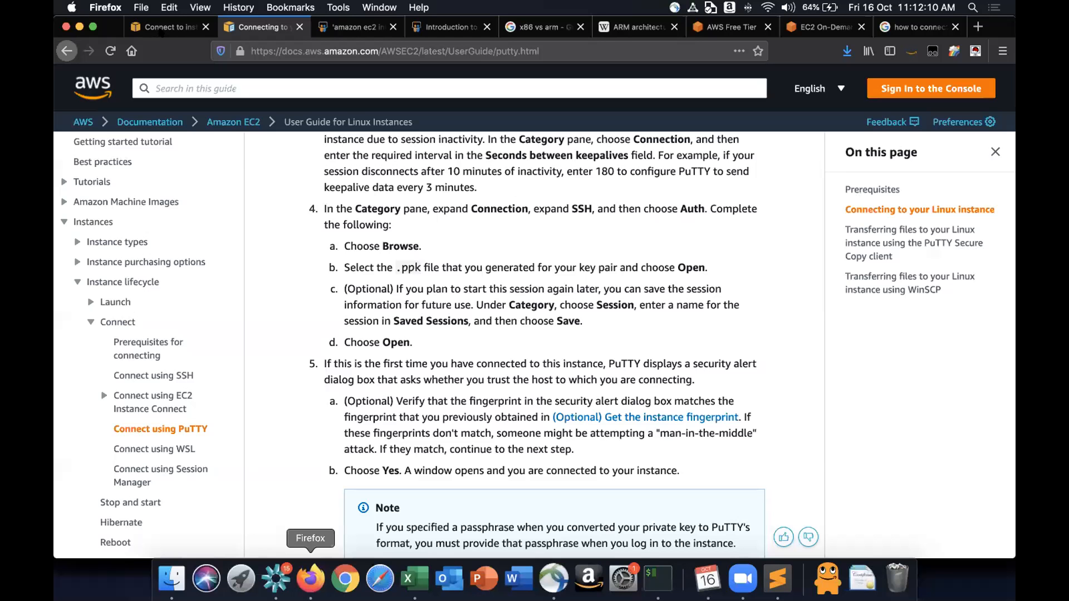
click(160, 29)
click(246, 142)
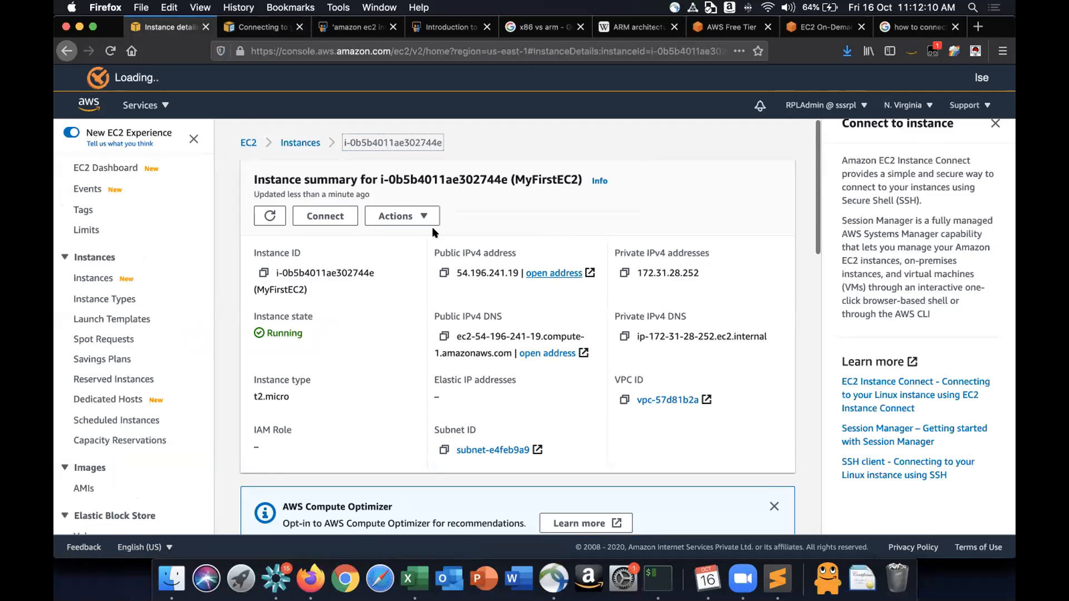
triple_click(513, 254)
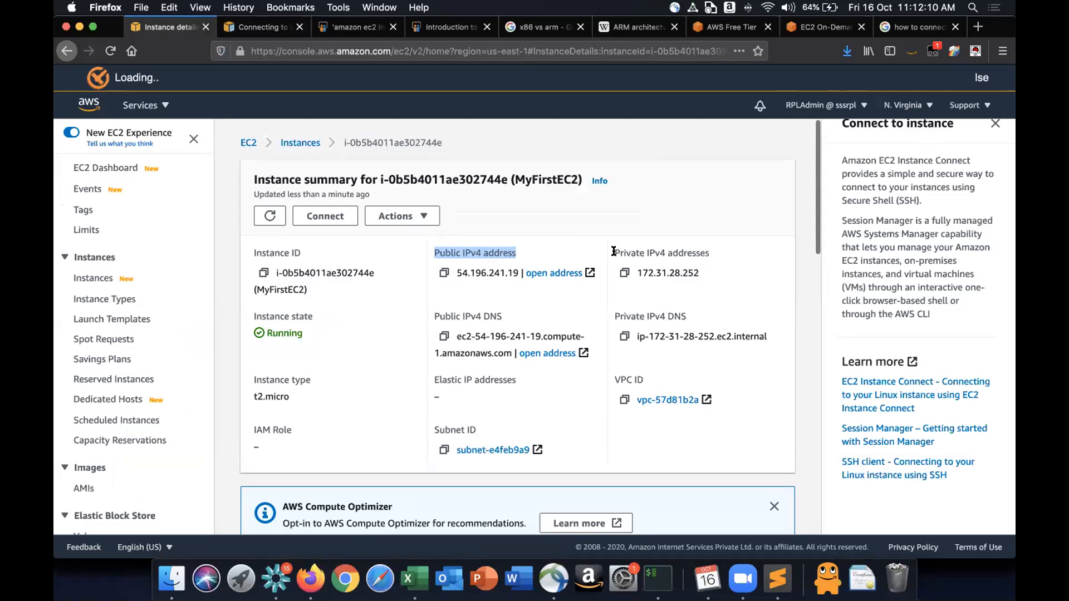
triple_click(714, 249)
click(714, 249)
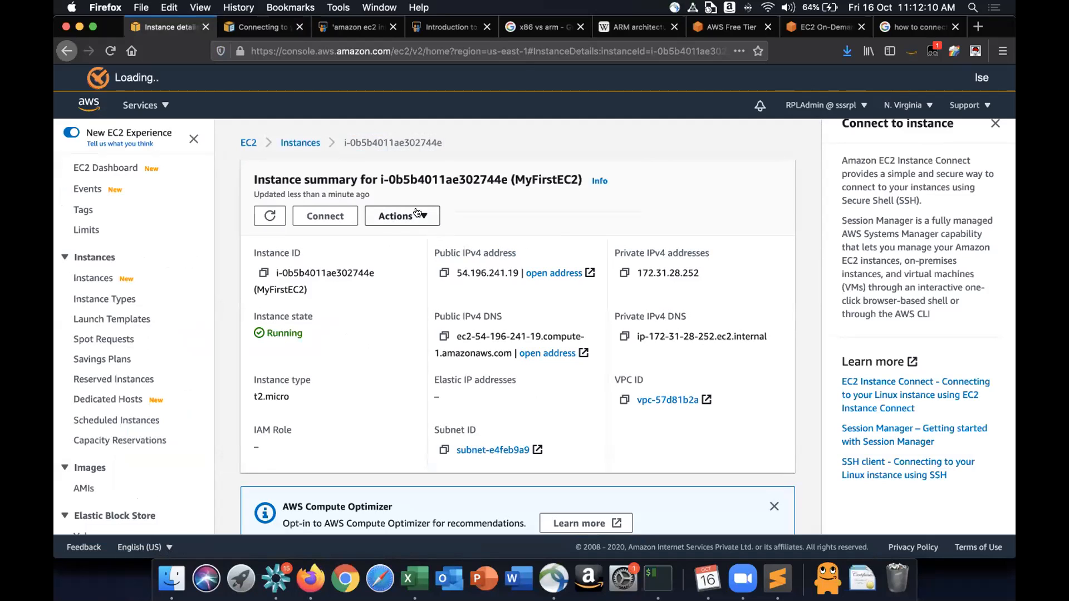
- Return to the Instances list, terminate the MyFirstEC2 instance, and refresh the list
click(301, 145)
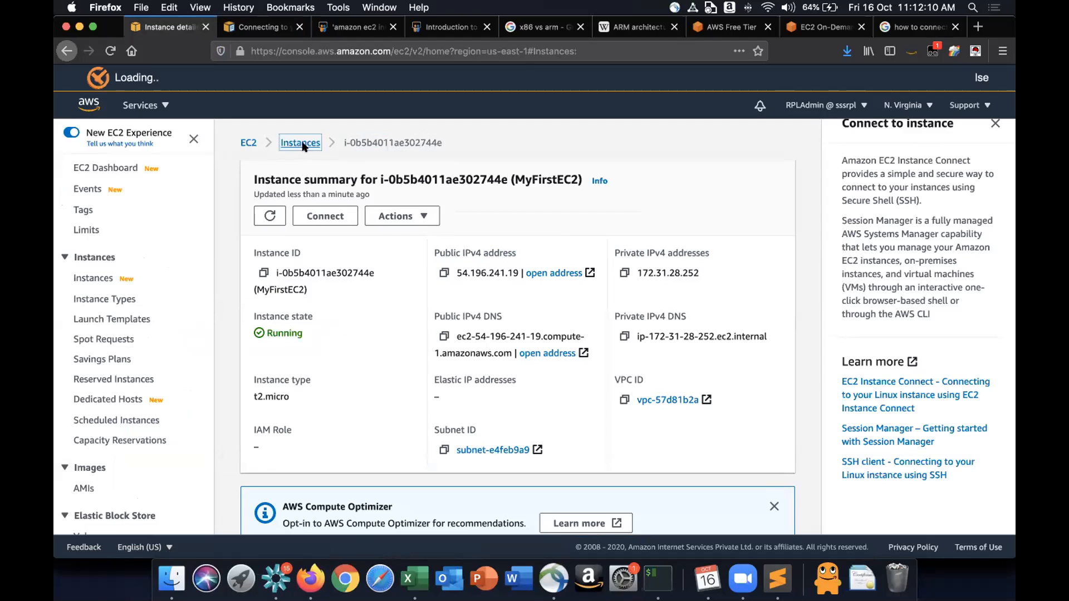
drag(561, 265, 568, 368)
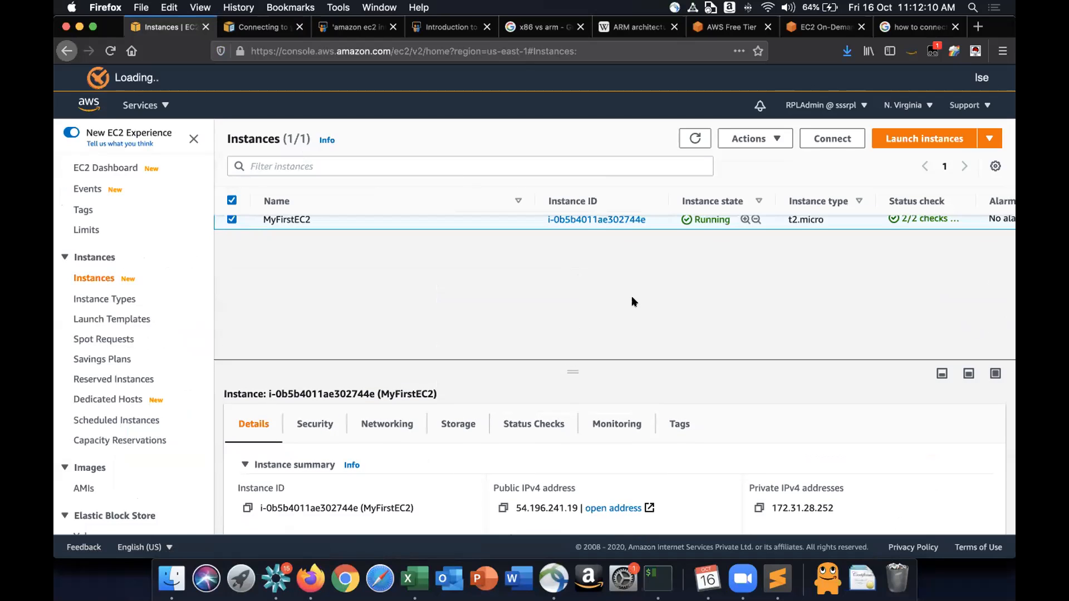
scroll(631, 297, up, 1)
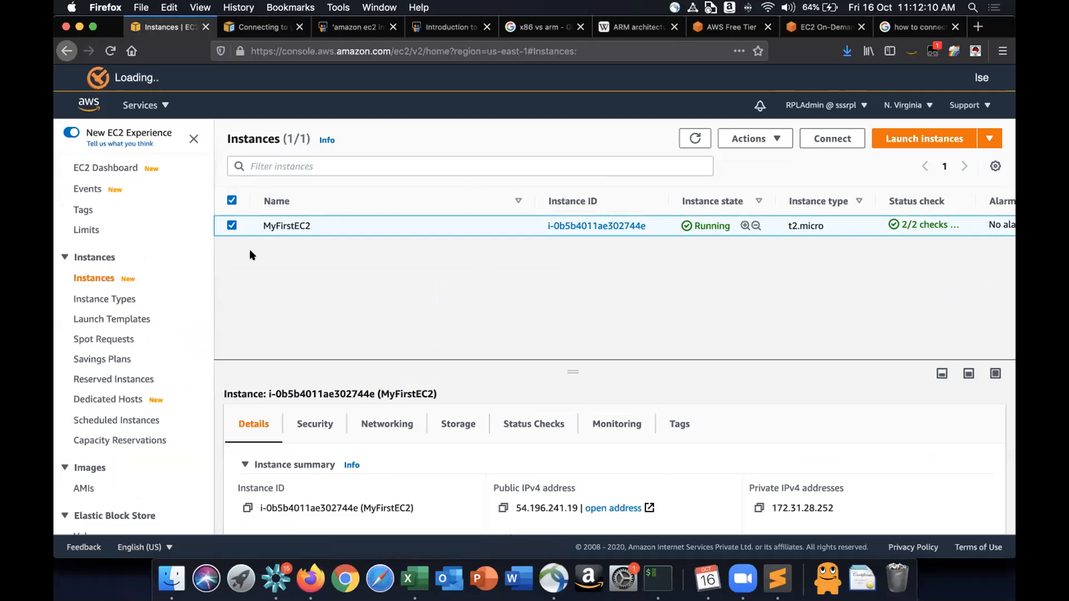
click(787, 142)
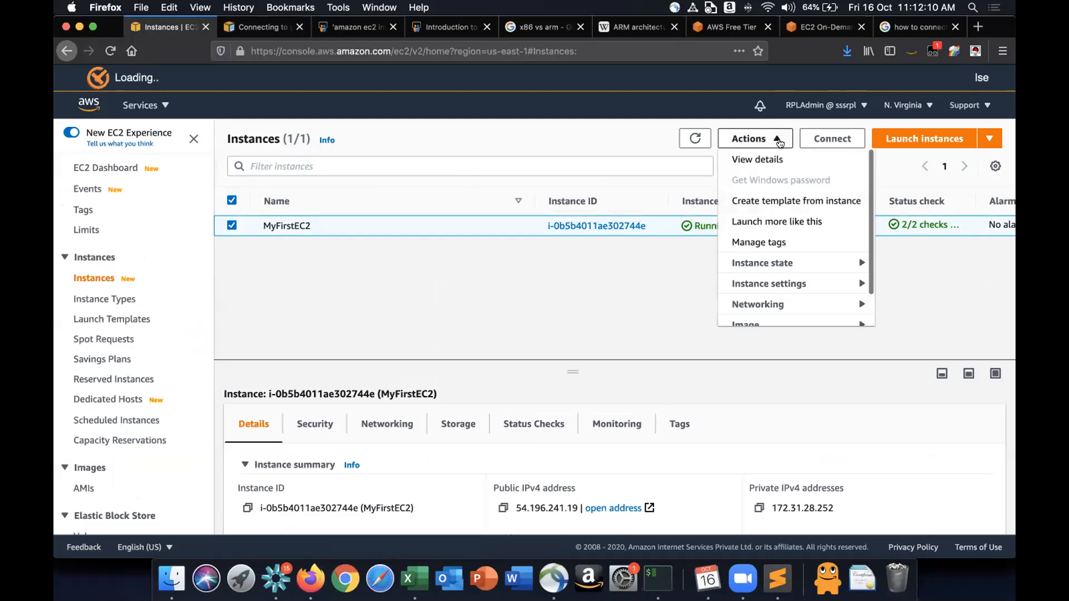
click(778, 270)
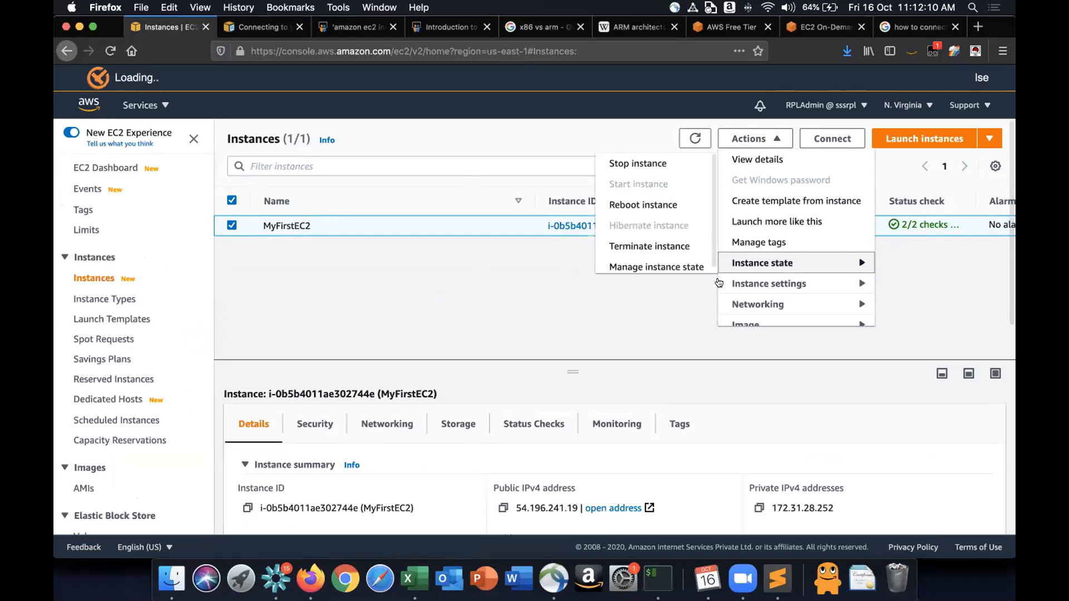
scroll(668, 226, down, 1)
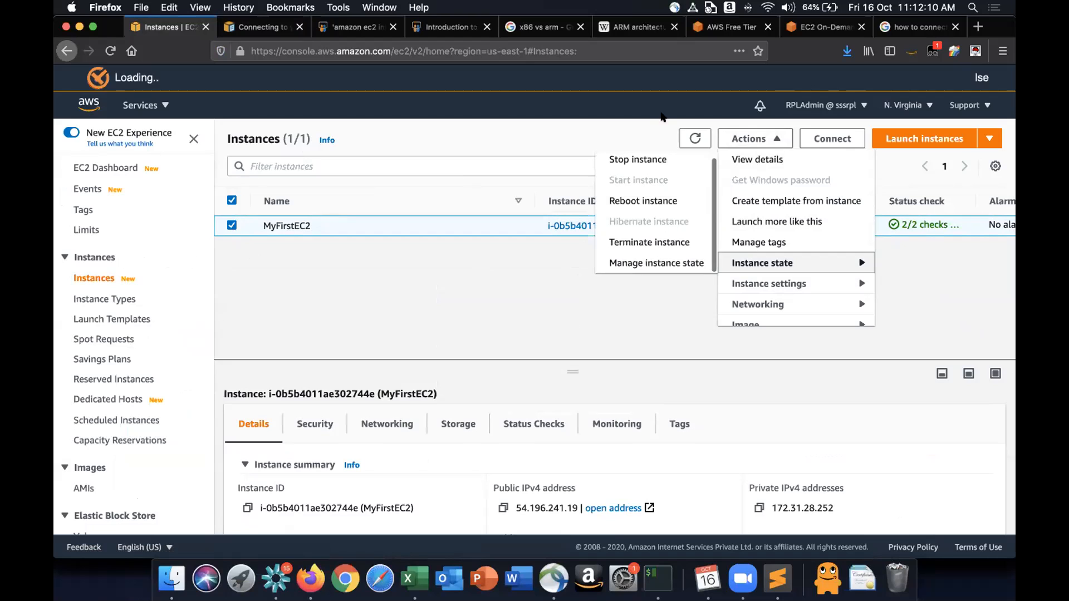
click(631, 248)
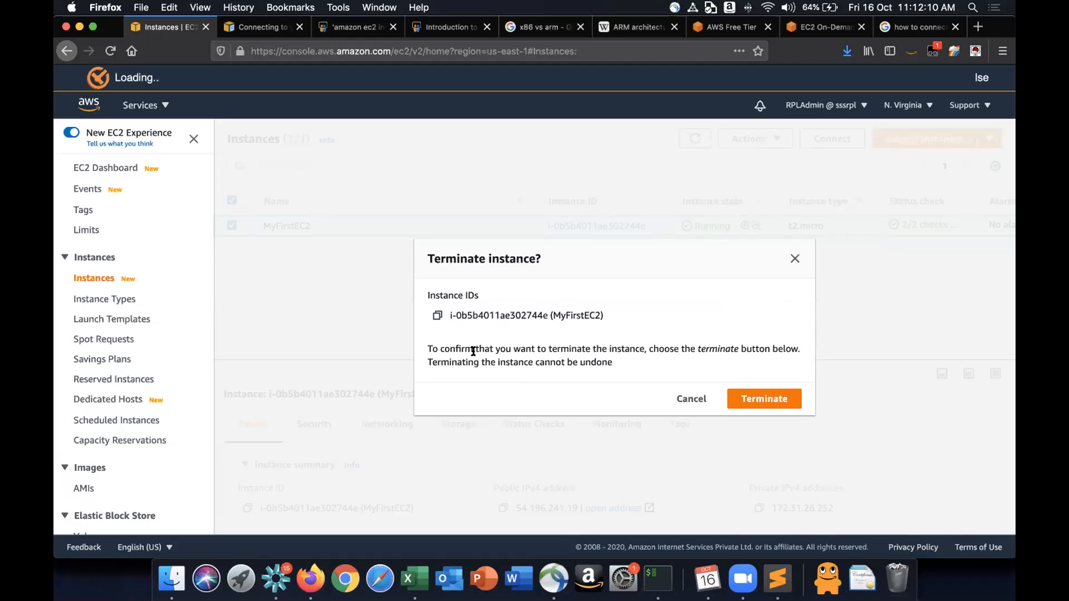
drag(657, 345, 735, 344)
click(736, 344)
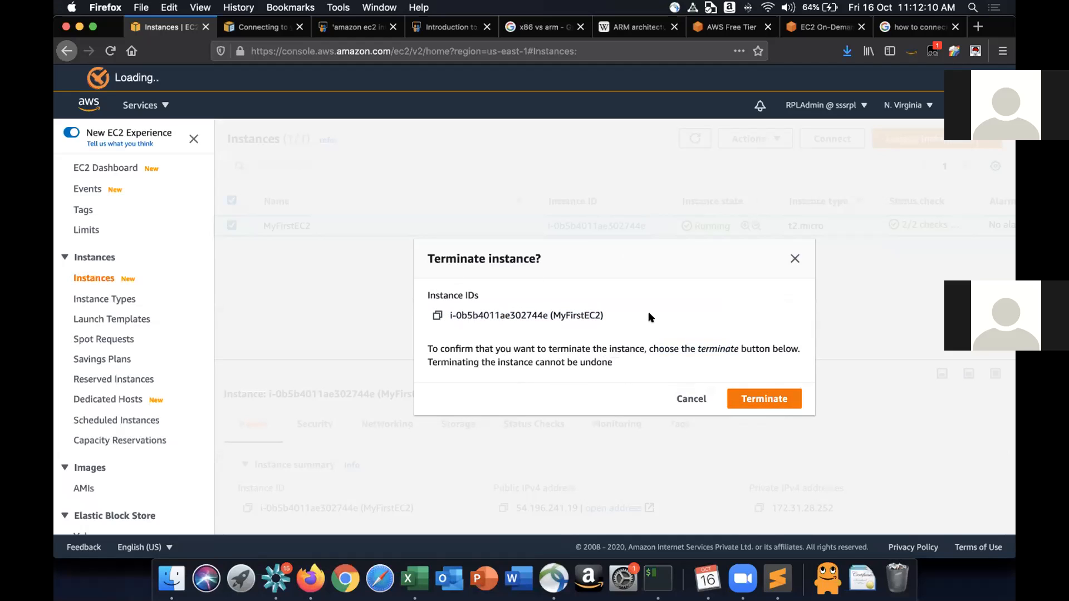
click(767, 400)
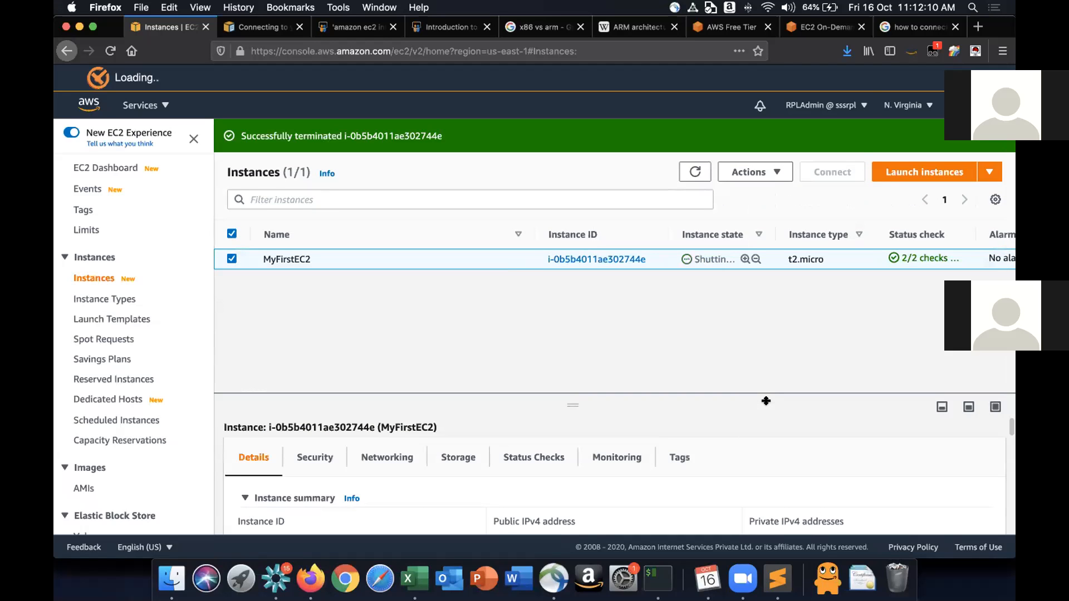
click(701, 166)
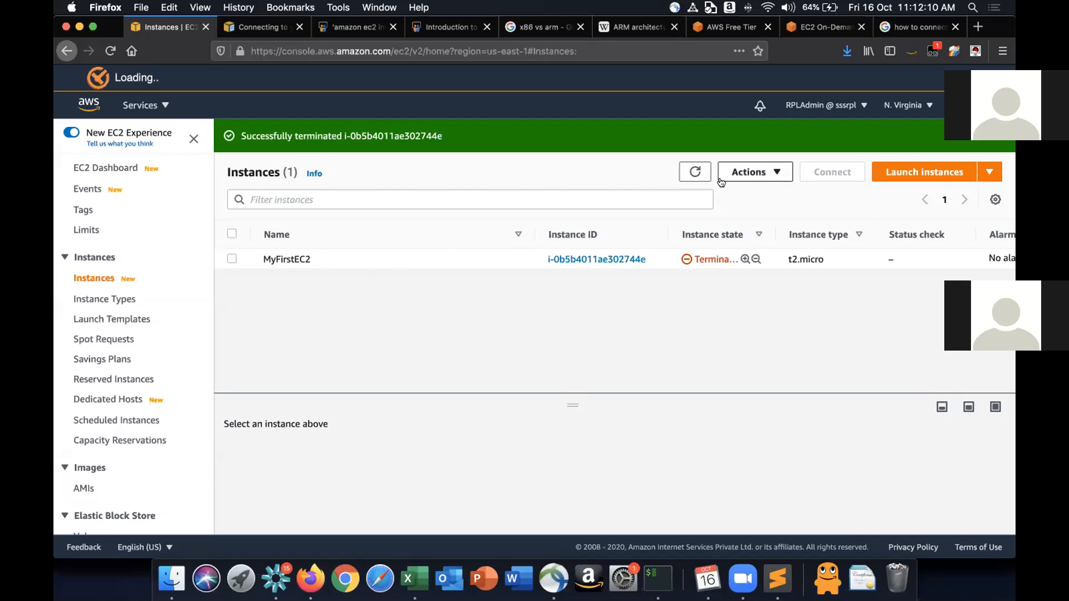
click(693, 172)
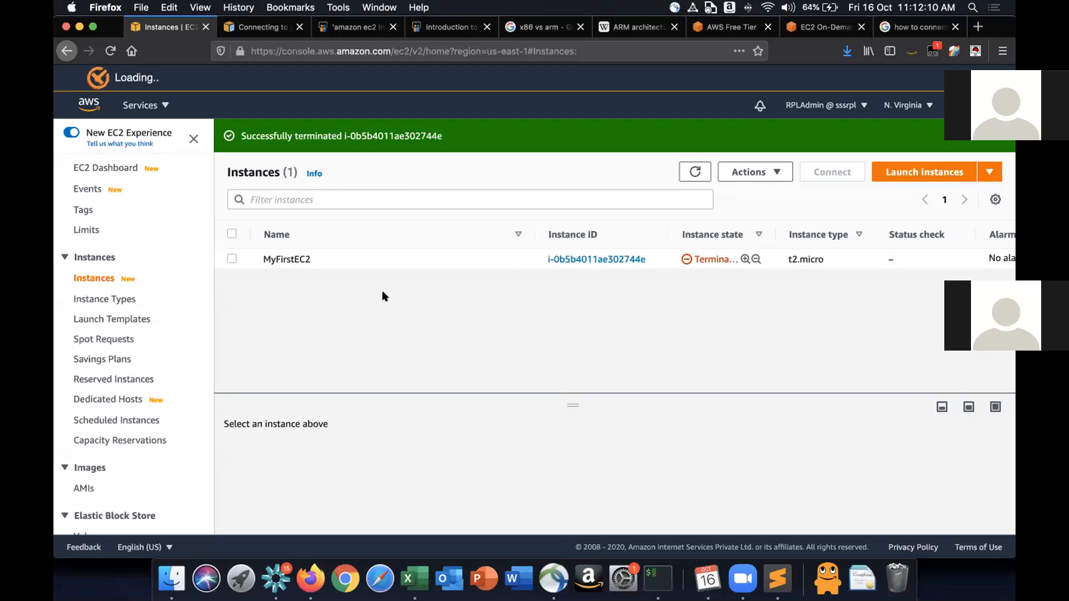
- Switch to the EC2 On-Demand Pricing page, scroll to its top at default zoom, then switch back to the terminal
click(824, 25)
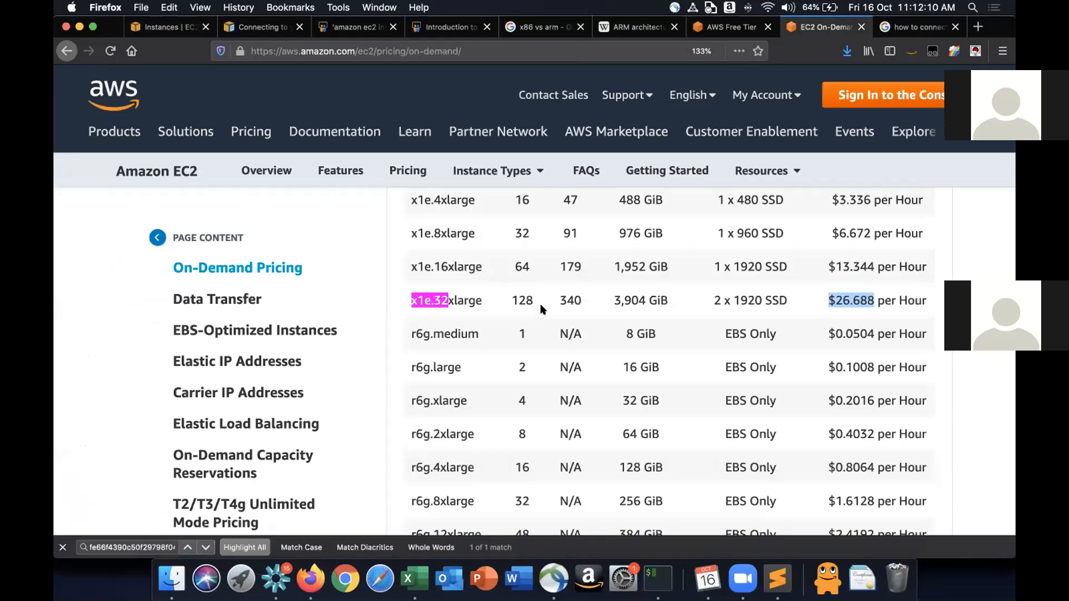
scroll(540, 303, up, 20)
scroll(541, 302, up, 20)
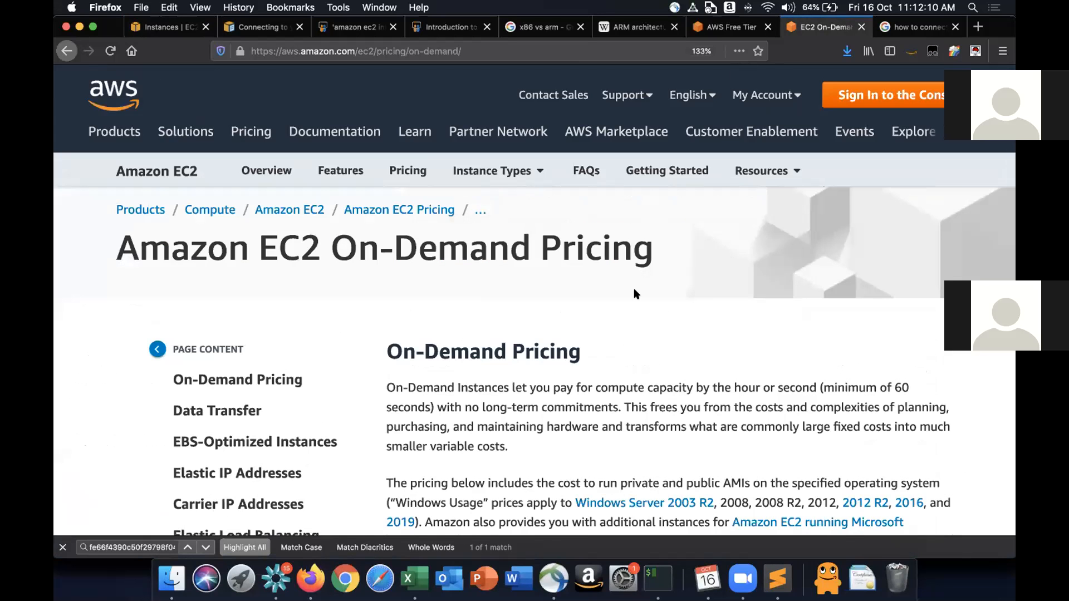
key(super+0)
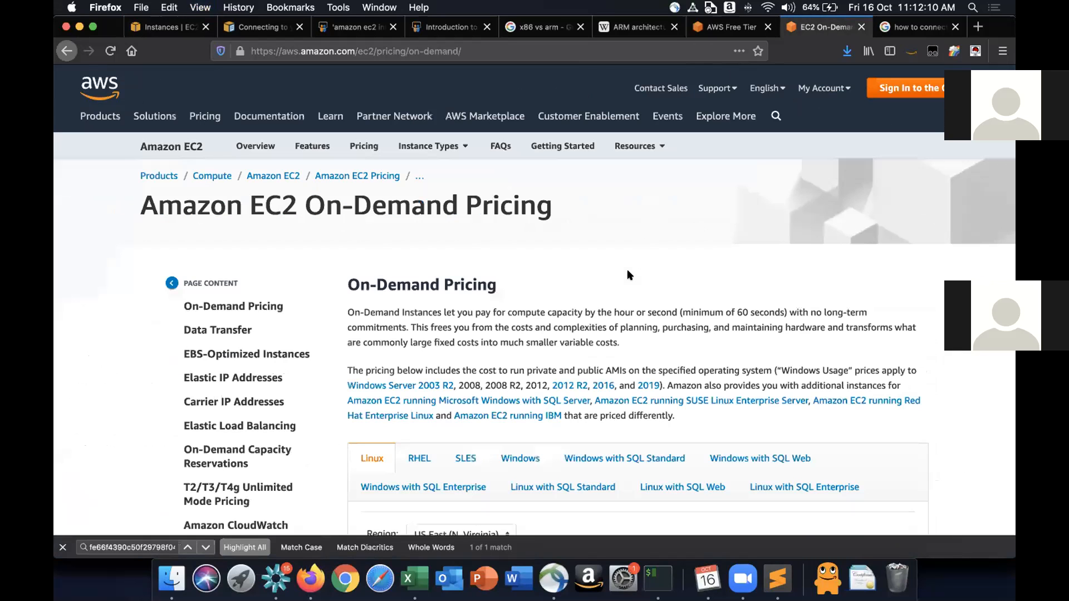
scroll(630, 275, down, 18)
scroll(630, 276, up, 18)
key(super+Tab)
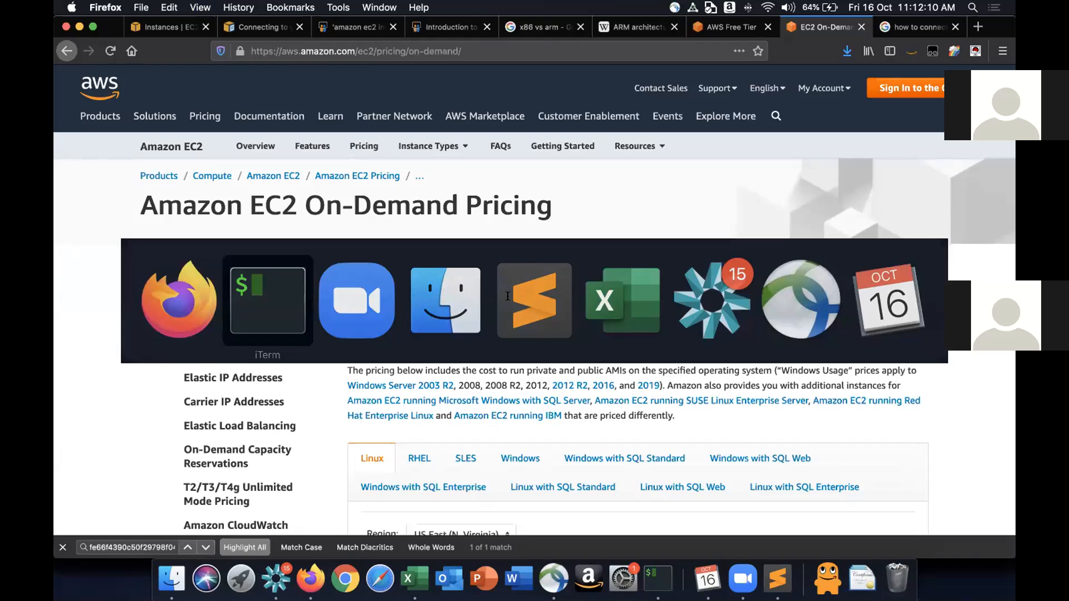
key(Return)
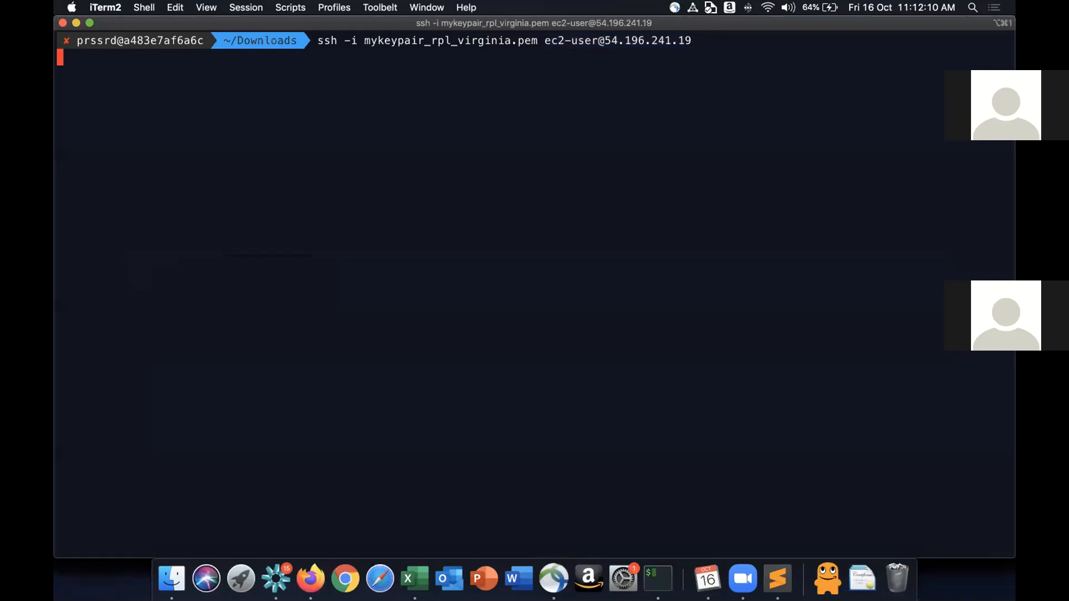